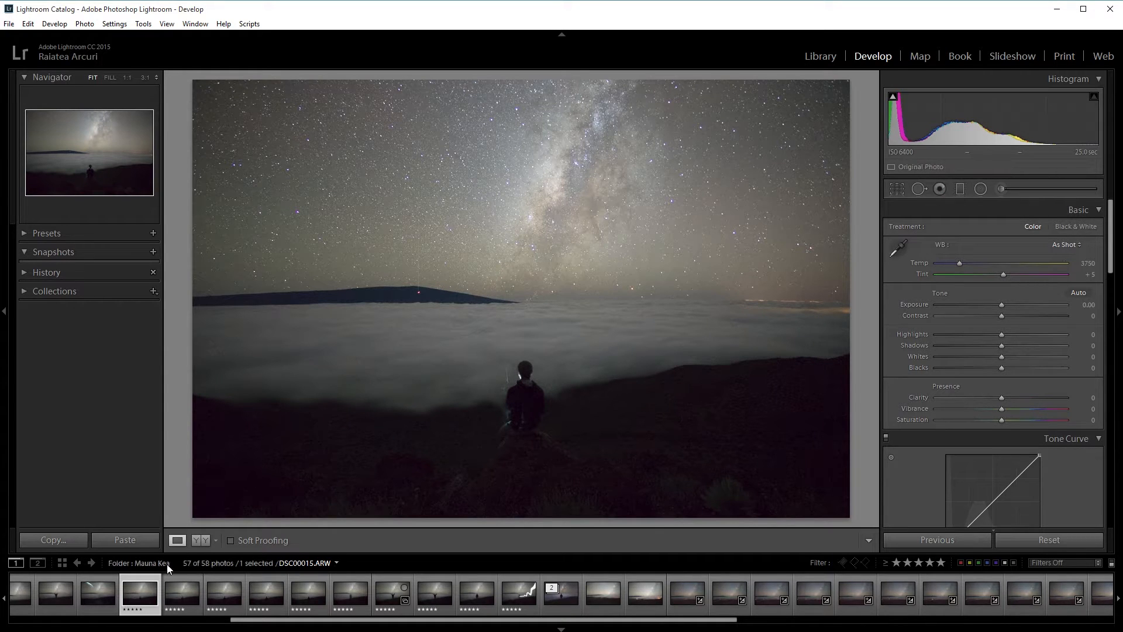
Review the five-star Milky Way frames from DSC00015 through the light-streak shot DSC00024.
{"action": "left_click", "coordinate": [182, 594]}
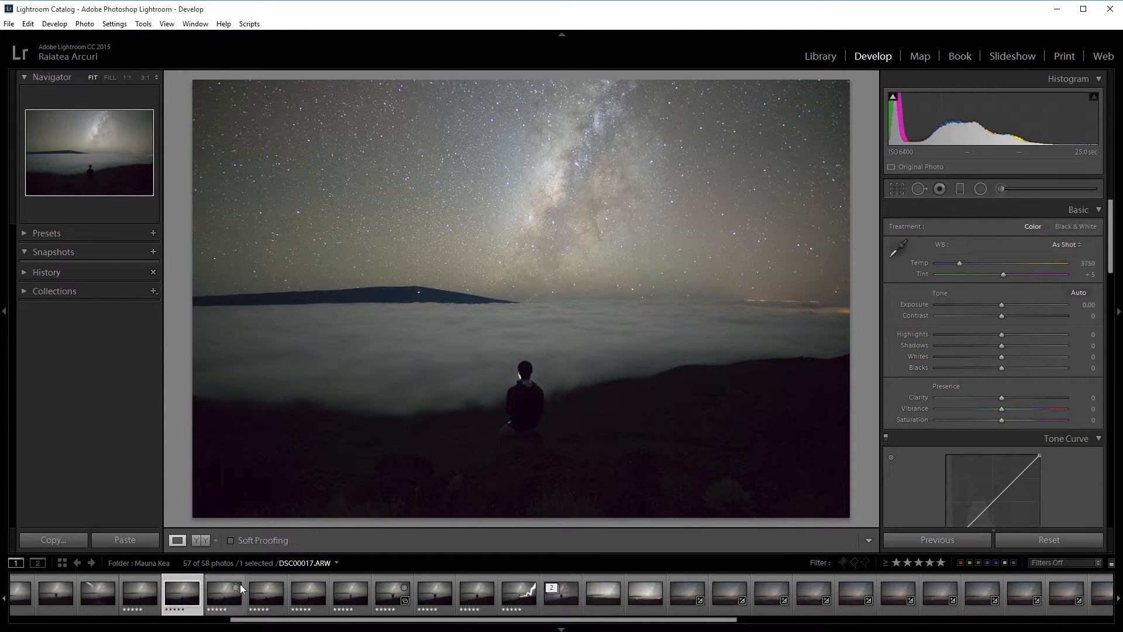
{"action": "left_click", "coordinate": [269, 595]}
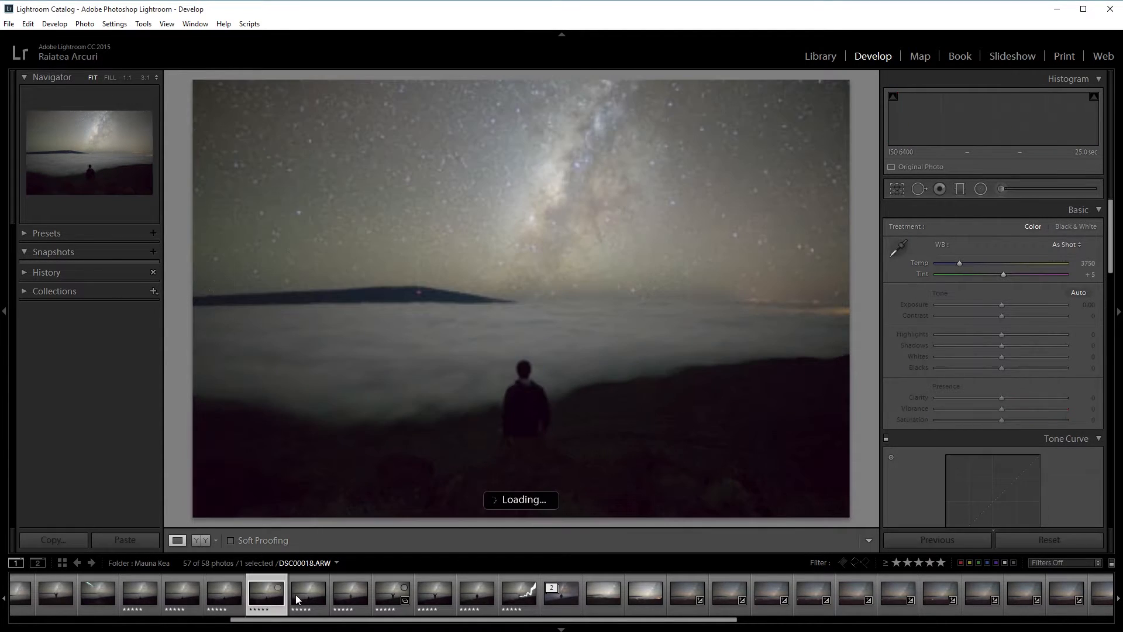
{"action": "left_click", "coordinate": [346, 590]}
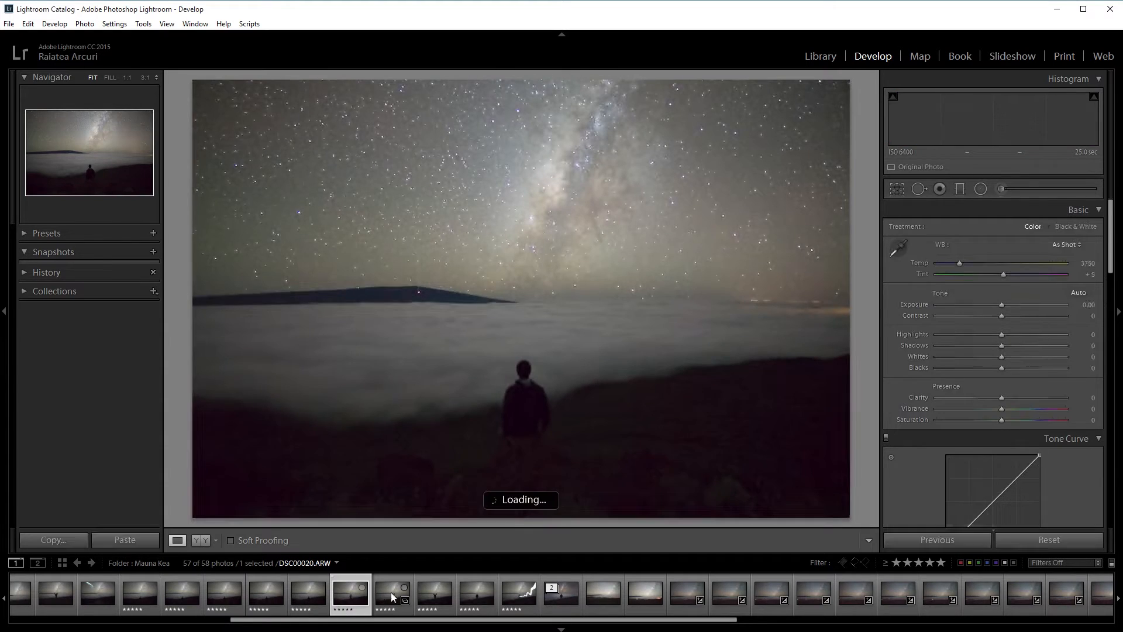
{"action": "left_click", "coordinate": [430, 590]}
{"action": "left_click", "coordinate": [465, 591]}
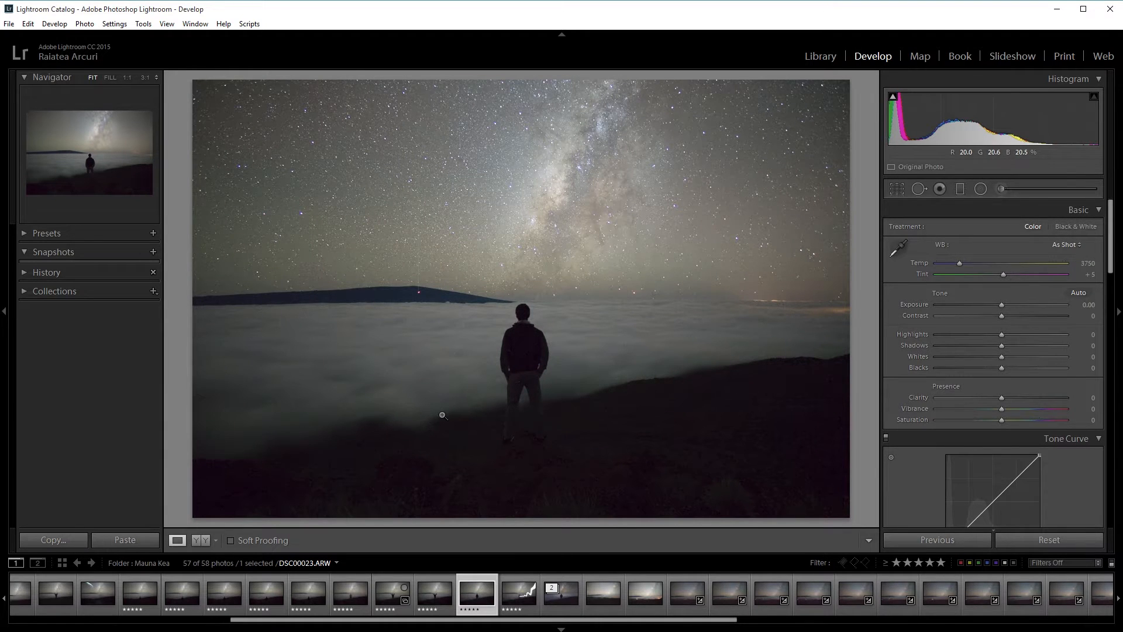
{"action": "left_click", "coordinate": [514, 594]}
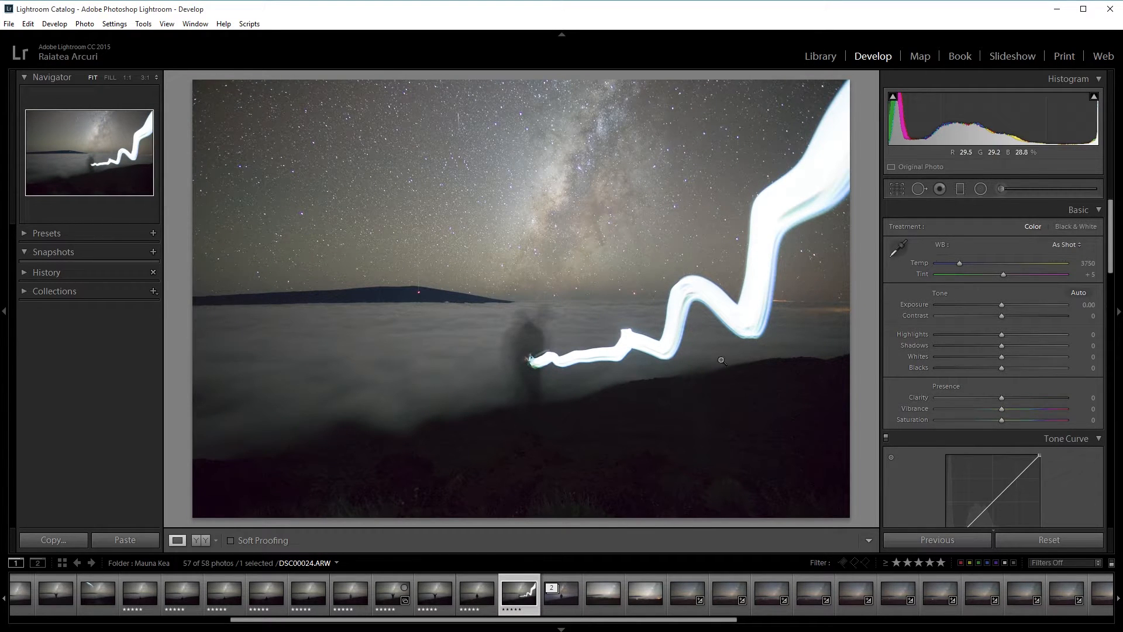
Inspect the noise and stars in the Milky Way area of DSC00015.ARW at 1:1 magnification.
{"action": "left_click", "coordinate": [139, 595]}
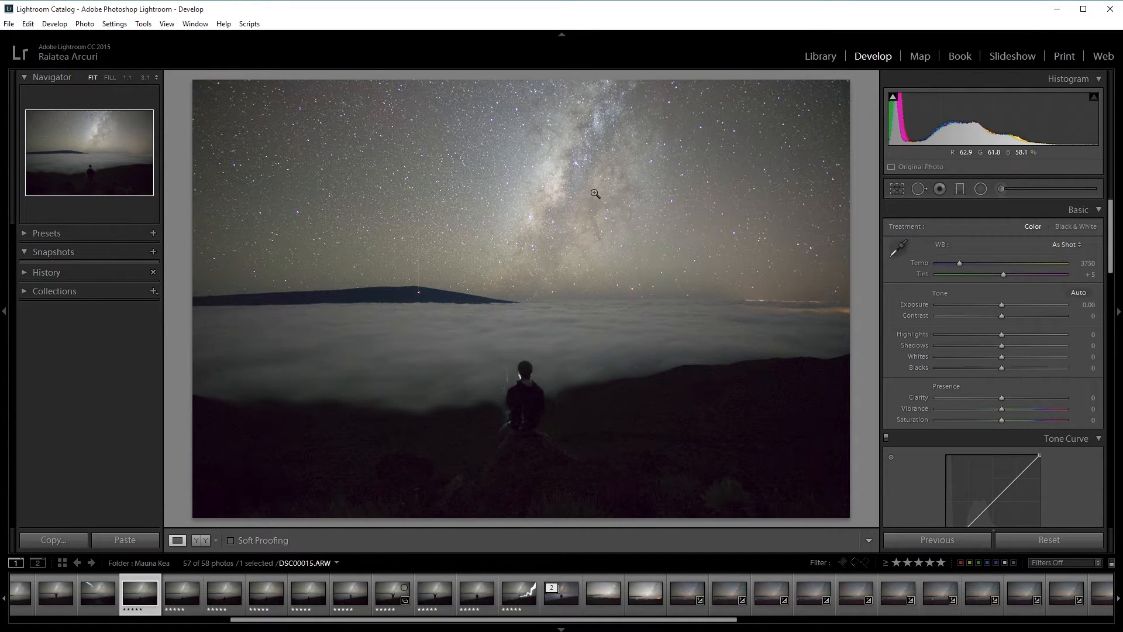
{"action": "left_click", "coordinate": [567, 202]}
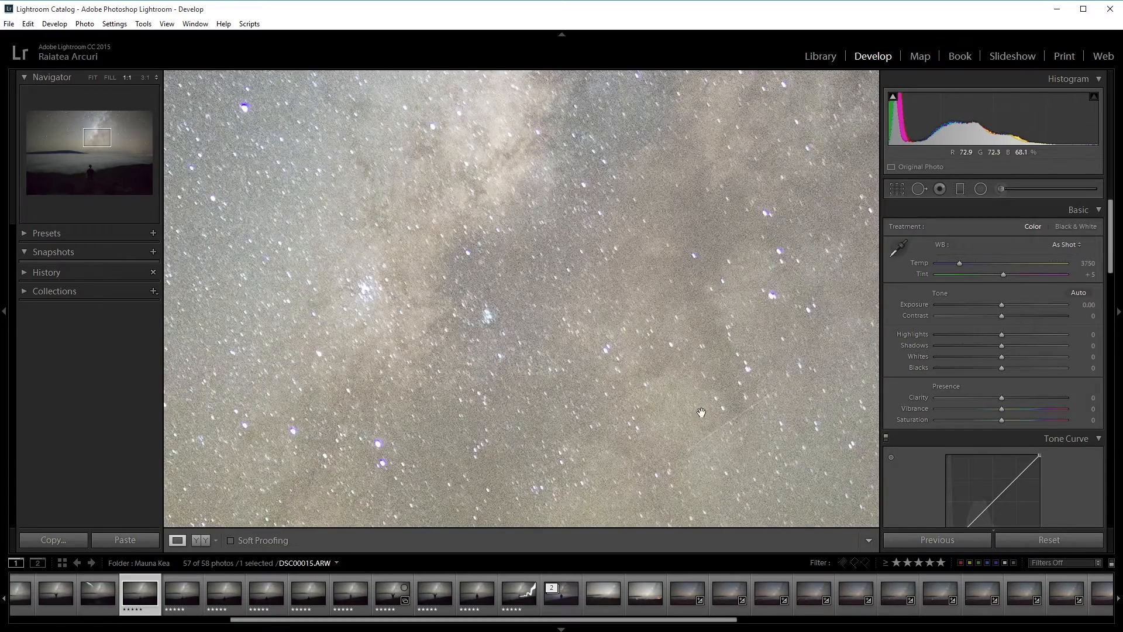
{"action": "left_click_drag", "start_coordinate": [701, 413], "coordinate": [622, 308]}
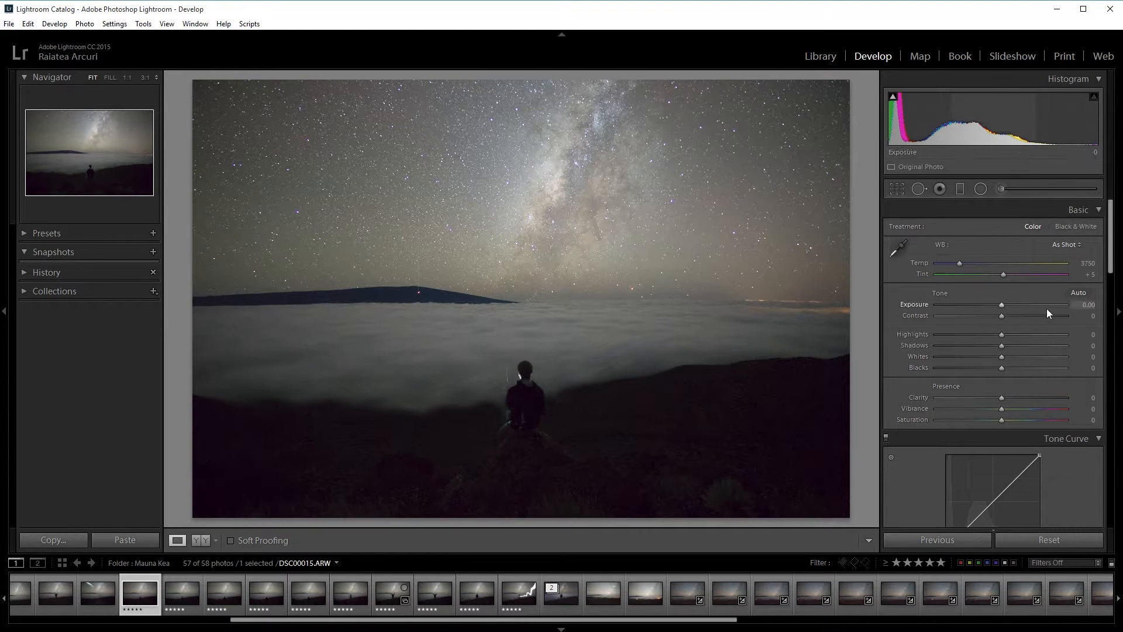
Raise Contrast to +100 and correct the lens vignetting manually with Amount +82 and Midpoint 31.
{"action": "left_click_drag", "start_coordinate": [1059, 317], "coordinate": [1077, 316]}
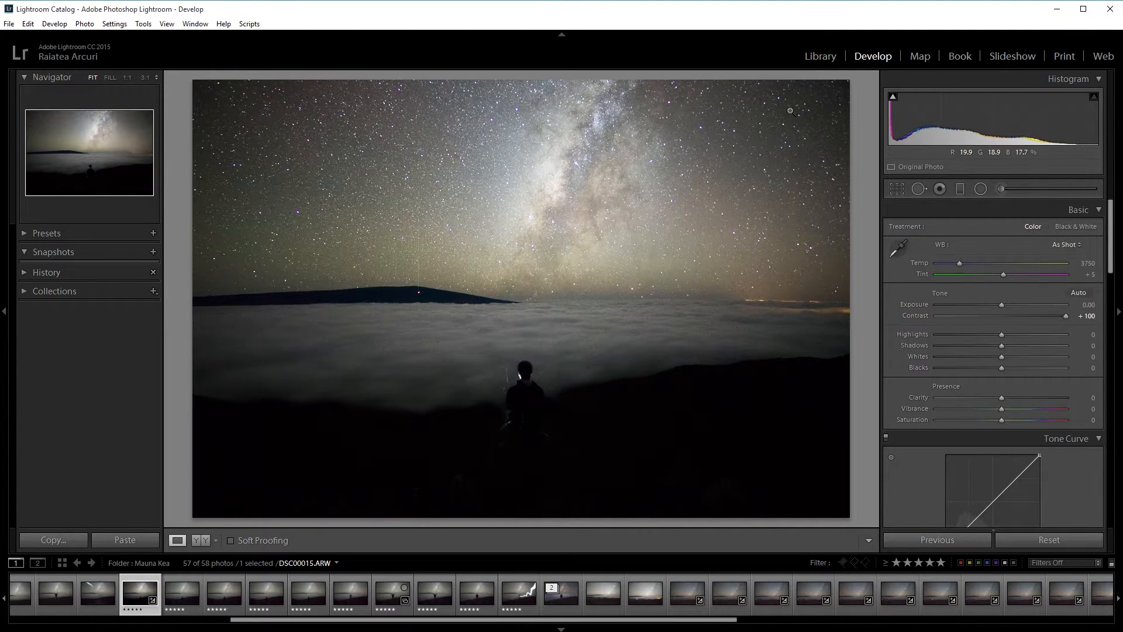
{"action": "left_click_drag", "start_coordinate": [1112, 237], "coordinate": [1101, 410]}
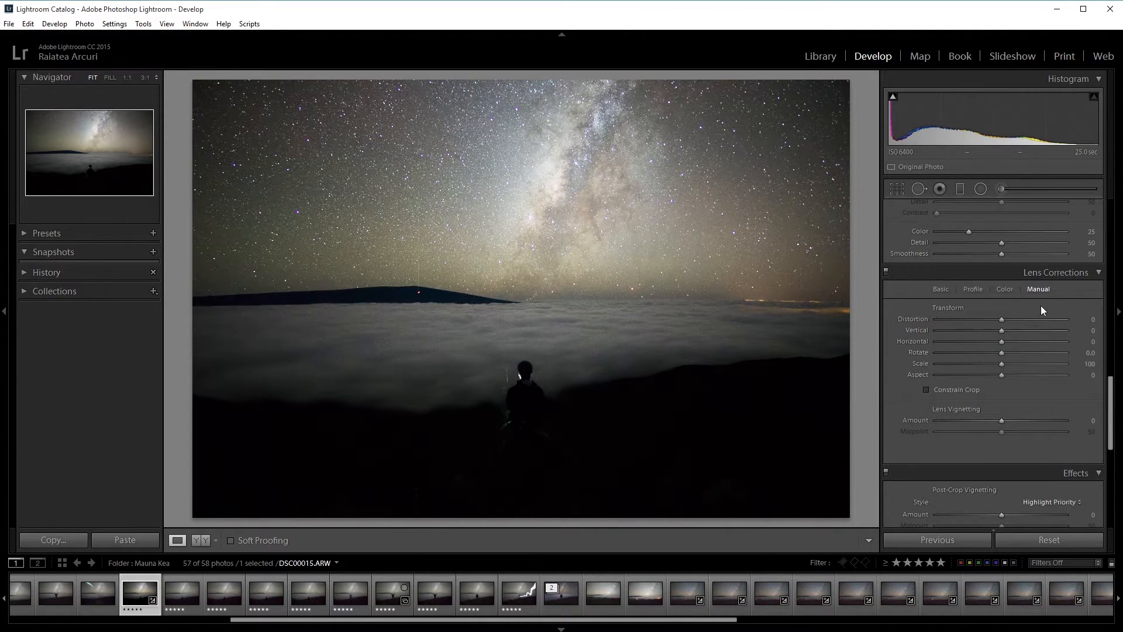
{"action": "left_click_drag", "start_coordinate": [1020, 420], "coordinate": [1055, 431]}
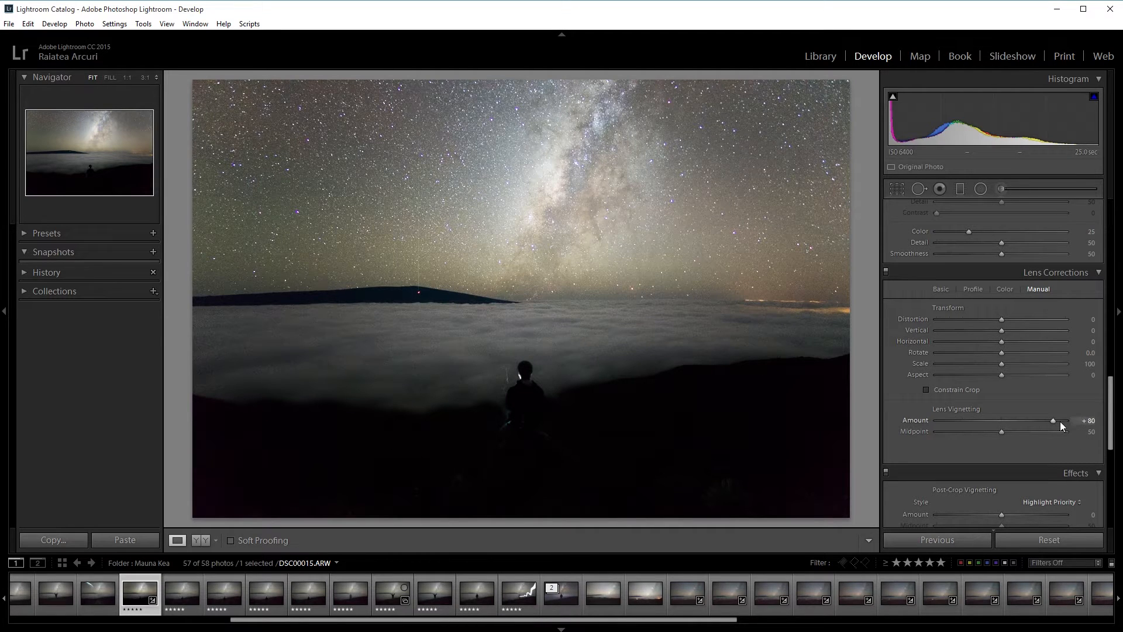
{"action": "left_click_drag", "start_coordinate": [1051, 420], "coordinate": [1055, 421]}
{"action": "left_click", "coordinate": [980, 432]}
{"action": "left_click_drag", "start_coordinate": [979, 433], "coordinate": [979, 440]}
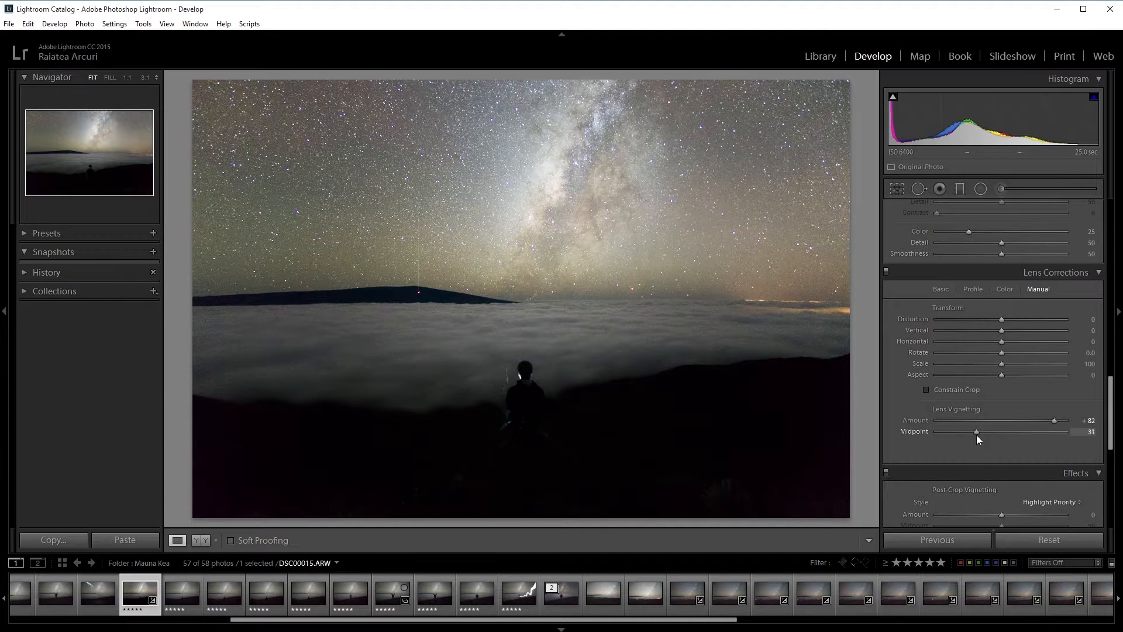
Reset Contrast to its default and set Highlights to -20, Shadows to +48 and Blacks to +41.
{"action": "left_click_drag", "start_coordinate": [1119, 386], "coordinate": [1121, 206]}
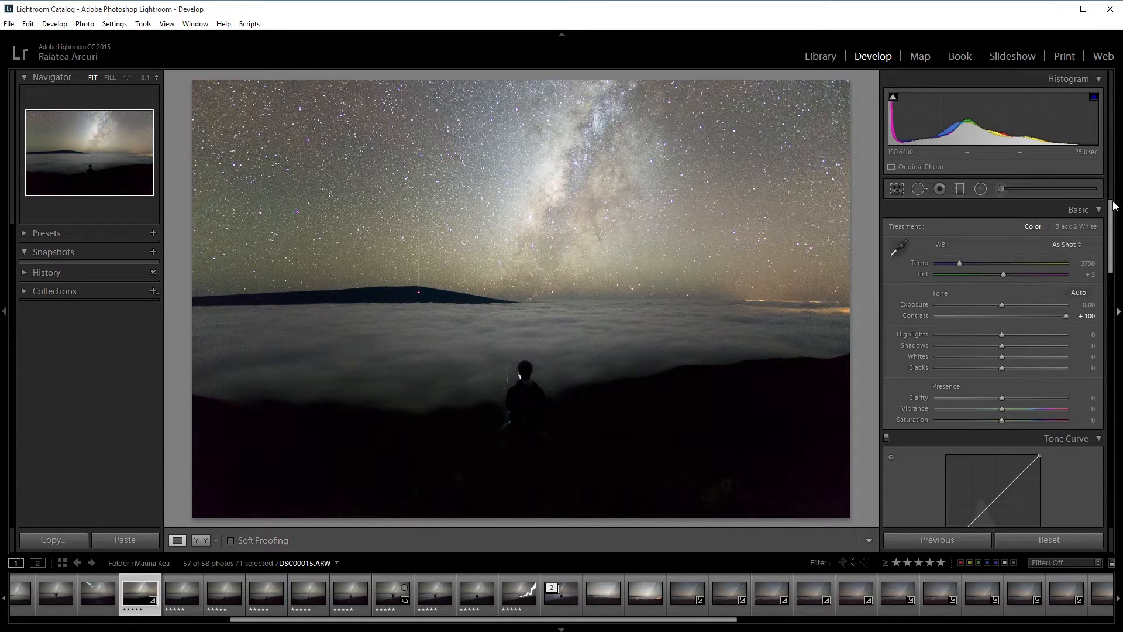
{"action": "double_click", "coordinate": [1065, 316]}
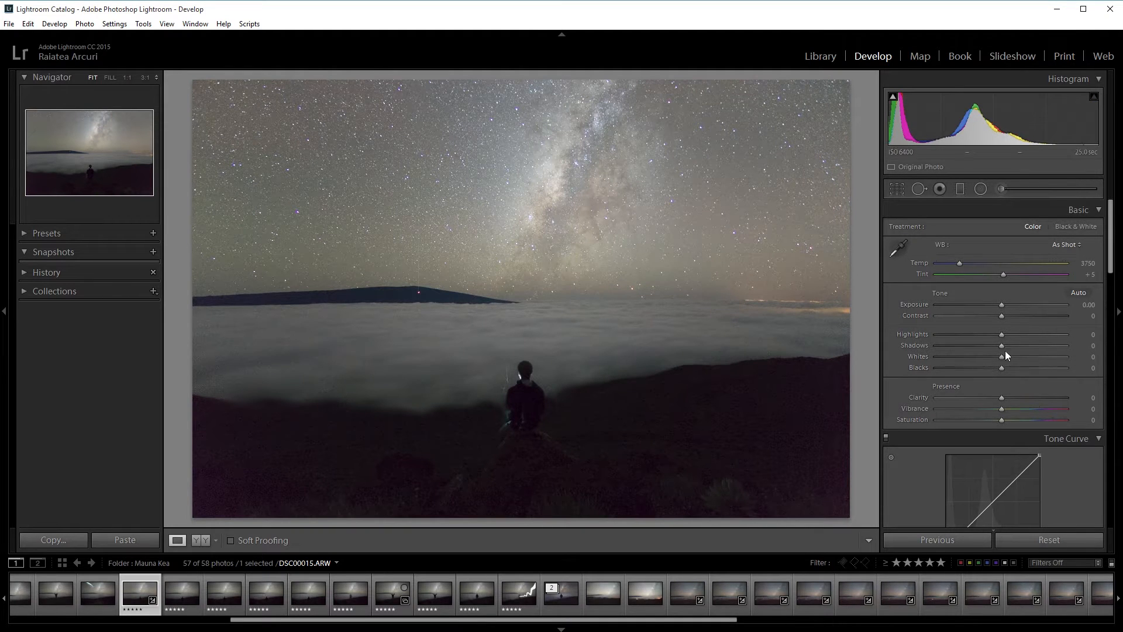
{"action": "mouse_move", "coordinate": [1001, 334]}
{"action": "left_mouse_down"}
{"action": "mouse_move", "coordinate": [978, 335]}
{"action": "mouse_move", "coordinate": [991, 337]}
{"action": "left_mouse_up"}
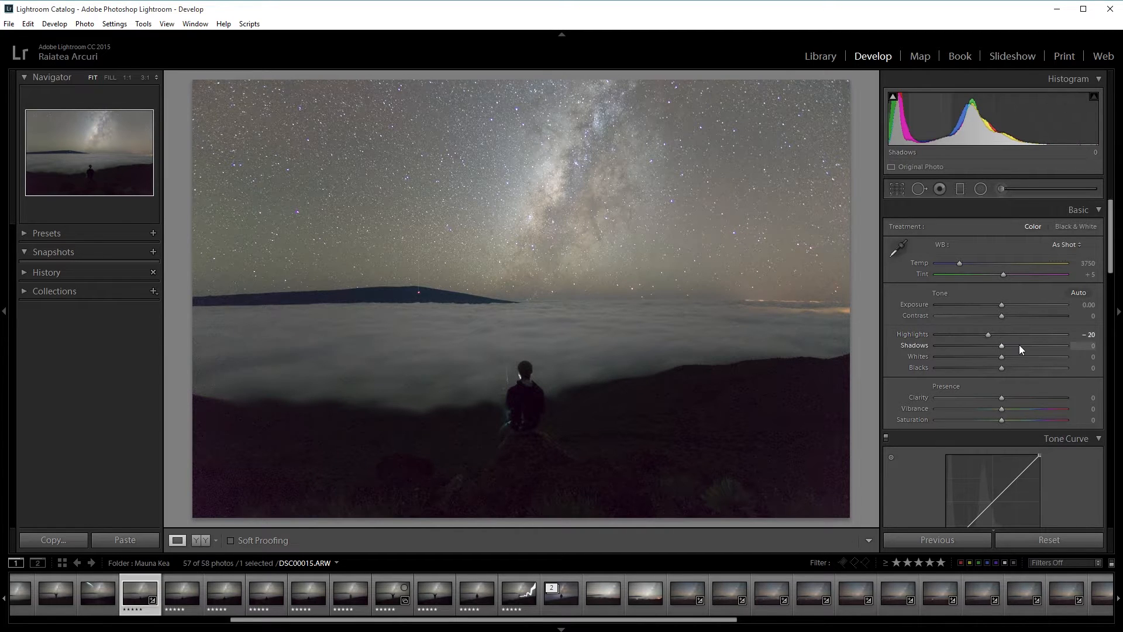
{"action": "mouse_move", "coordinate": [1020, 345]}
{"action": "left_mouse_down"}
{"action": "mouse_move", "coordinate": [1041, 349]}
{"action": "mouse_move", "coordinate": [1027, 346]}
{"action": "left_mouse_up"}
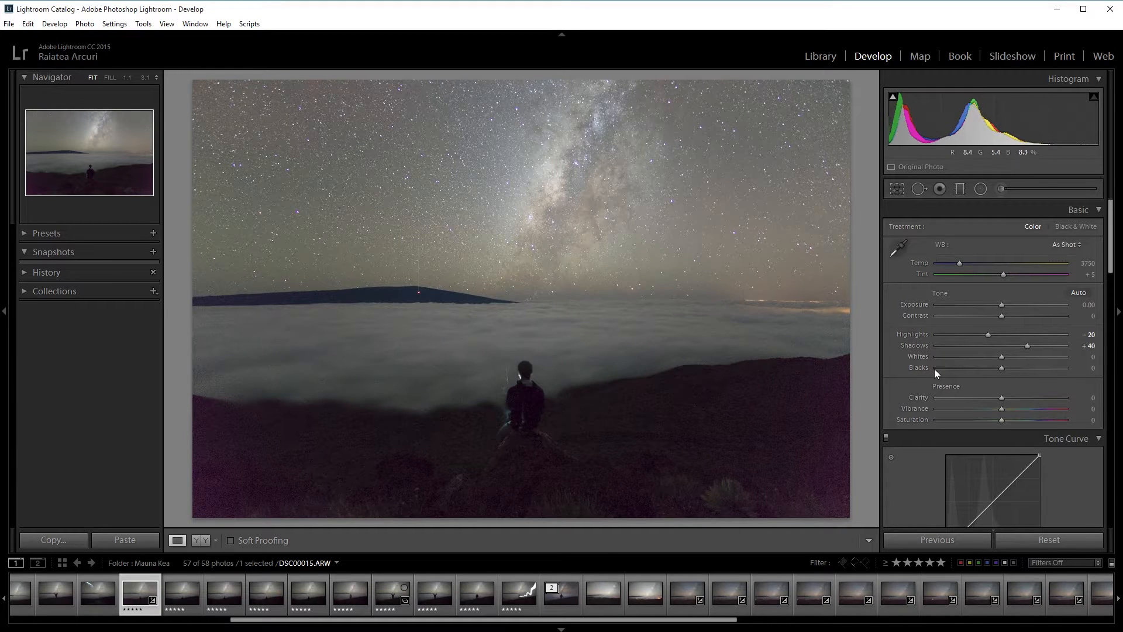
{"action": "left_click_drag", "start_coordinate": [1029, 345], "coordinate": [1029, 369]}
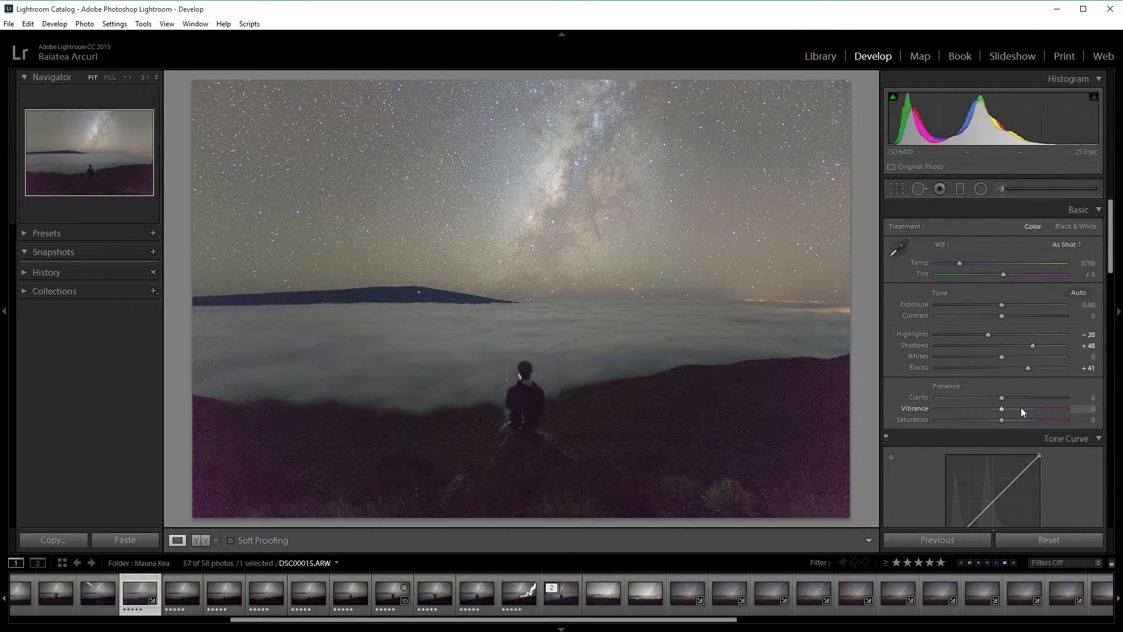
Push Vibrance and Saturation to +100 and adjust the white balance to Temp 3719 and Tint +10.
{"action": "left_click_drag", "start_coordinate": [1021, 408], "coordinate": [1067, 409]}
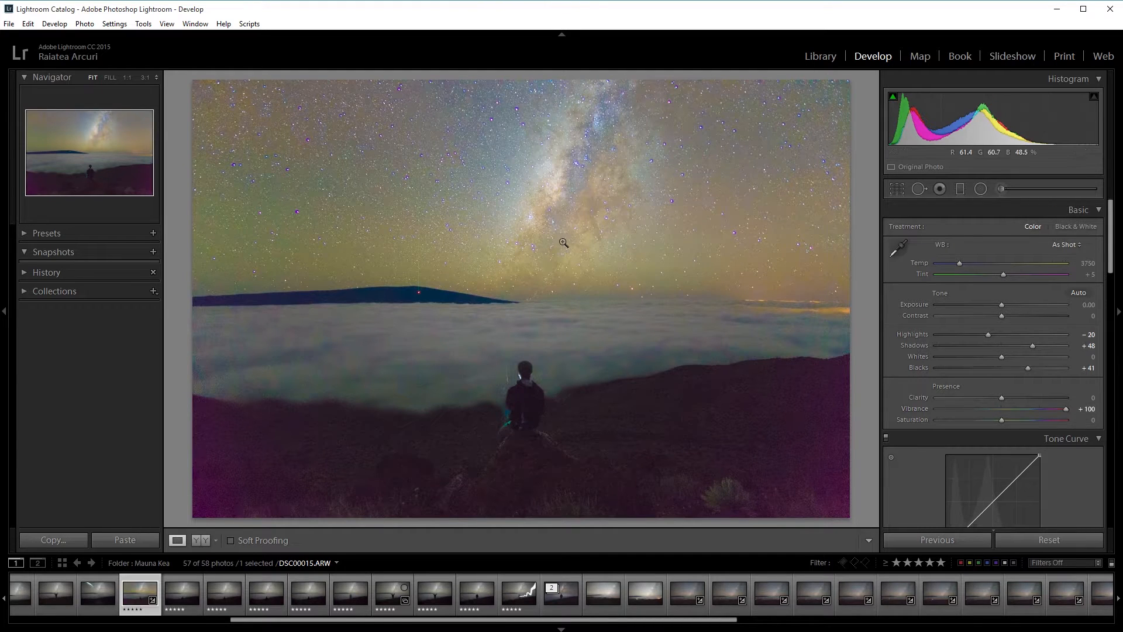
{"action": "left_click_drag", "start_coordinate": [1038, 419], "coordinate": [1076, 421]}
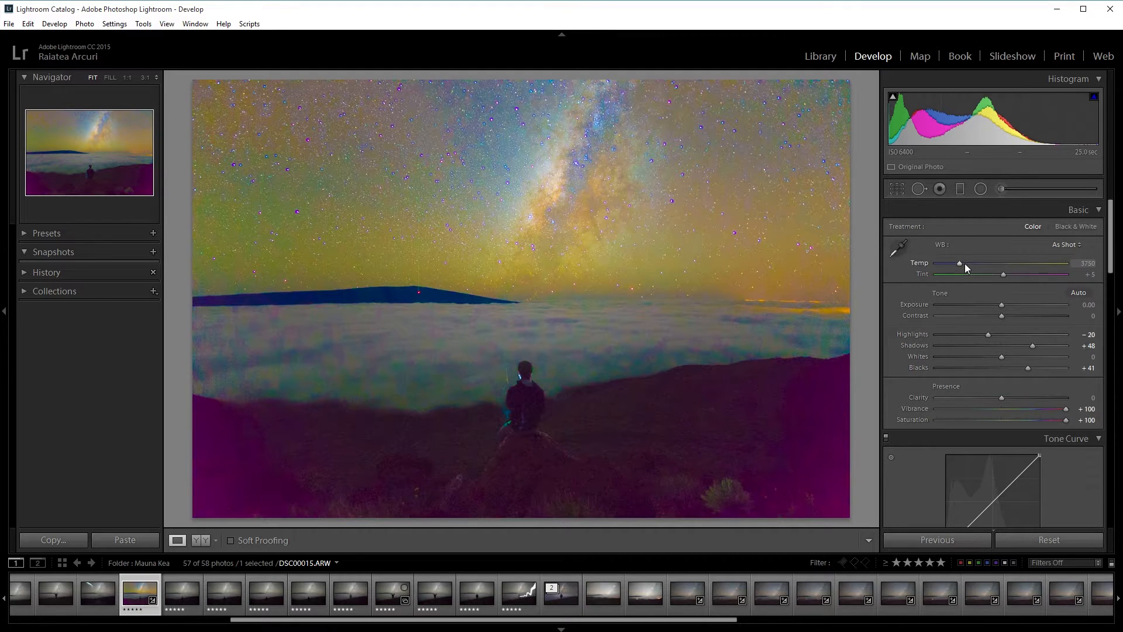
{"action": "left_click_drag", "start_coordinate": [960, 262], "coordinate": [960, 262]}
{"action": "left_click_drag", "start_coordinate": [960, 262], "coordinate": [960, 263]}
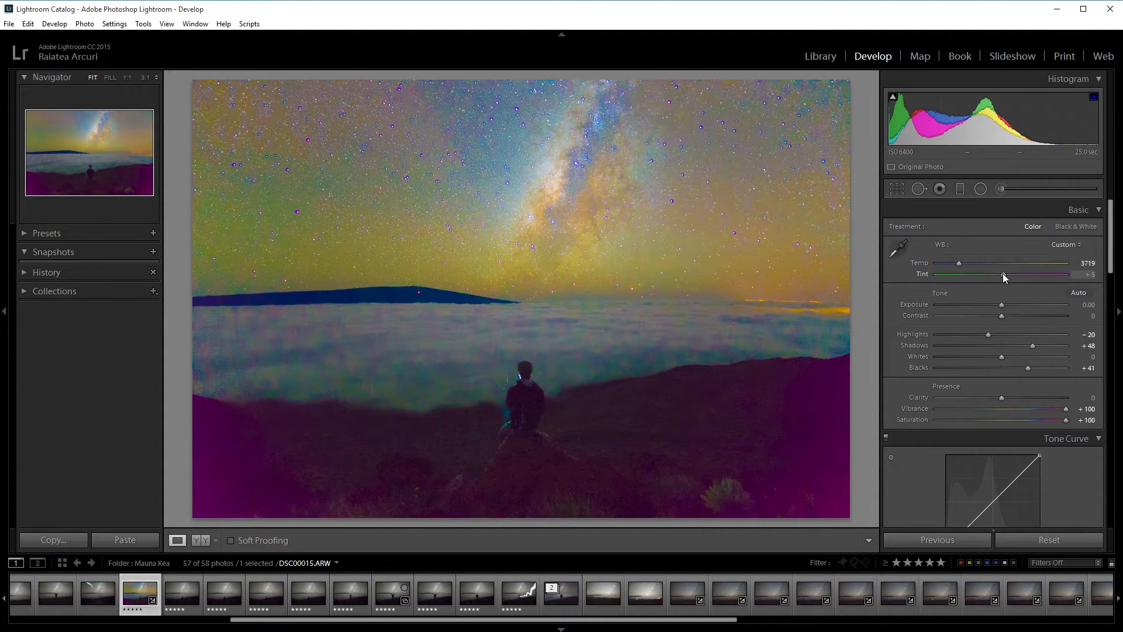
{"action": "left_click_drag", "start_coordinate": [1003, 272], "coordinate": [1005, 275]}
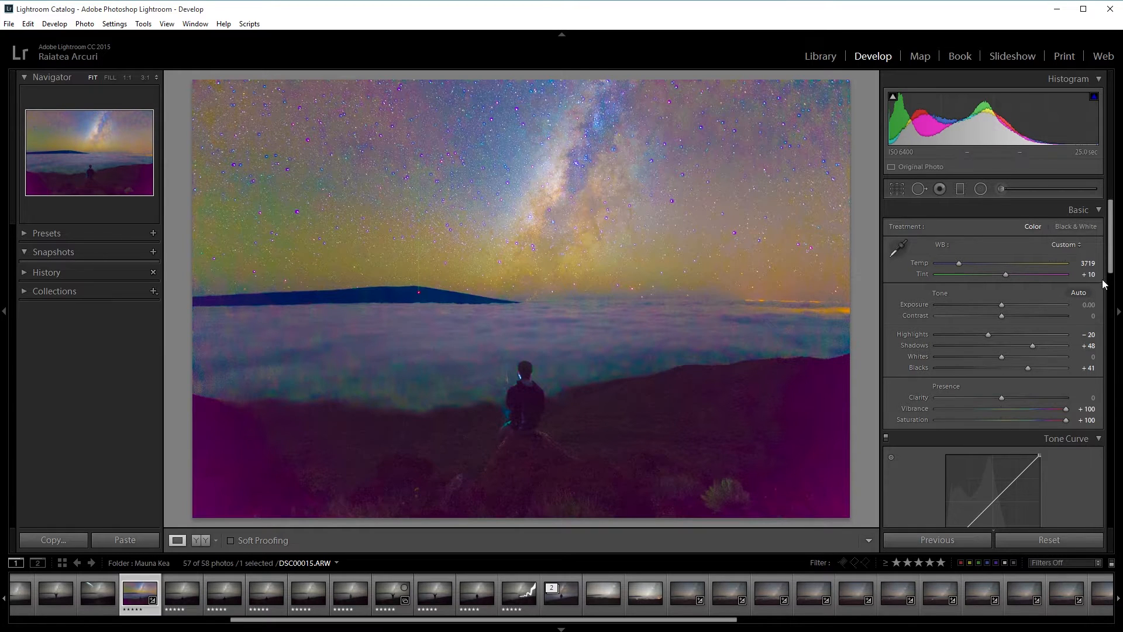
Set noise reduction to Color 49 with Smoothness 100 and Luminance 20.
{"action": "left_click_drag", "start_coordinate": [1114, 270], "coordinate": [1114, 411]}
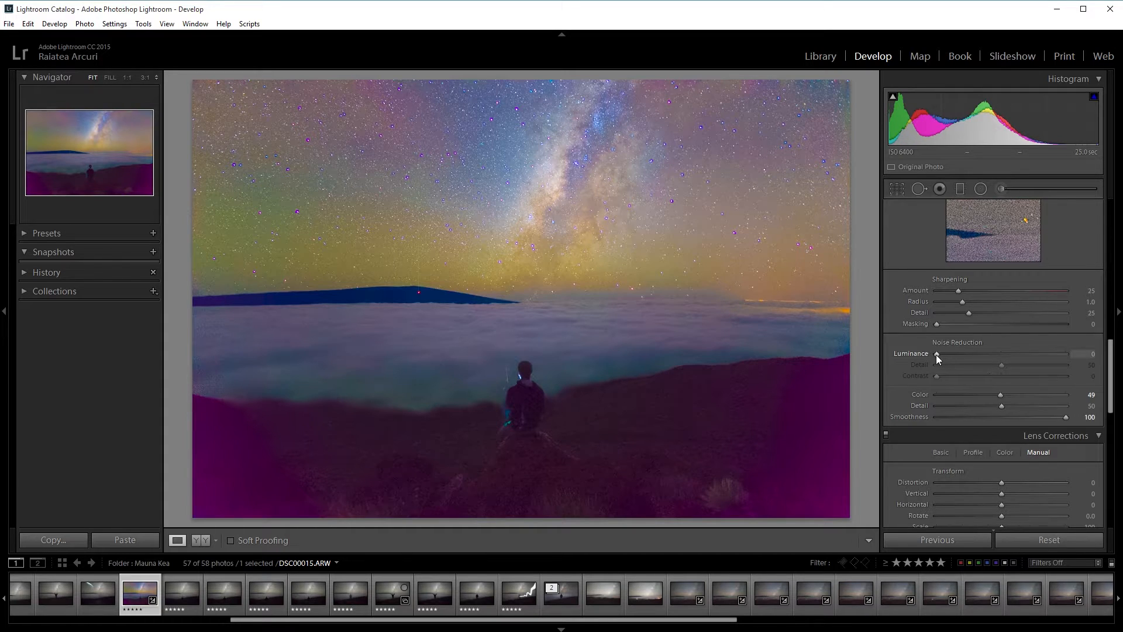
{"action": "left_click_drag", "start_coordinate": [936, 354], "coordinate": [941, 356]}
{"action": "left_click_drag", "start_coordinate": [960, 357], "coordinate": [962, 357]}
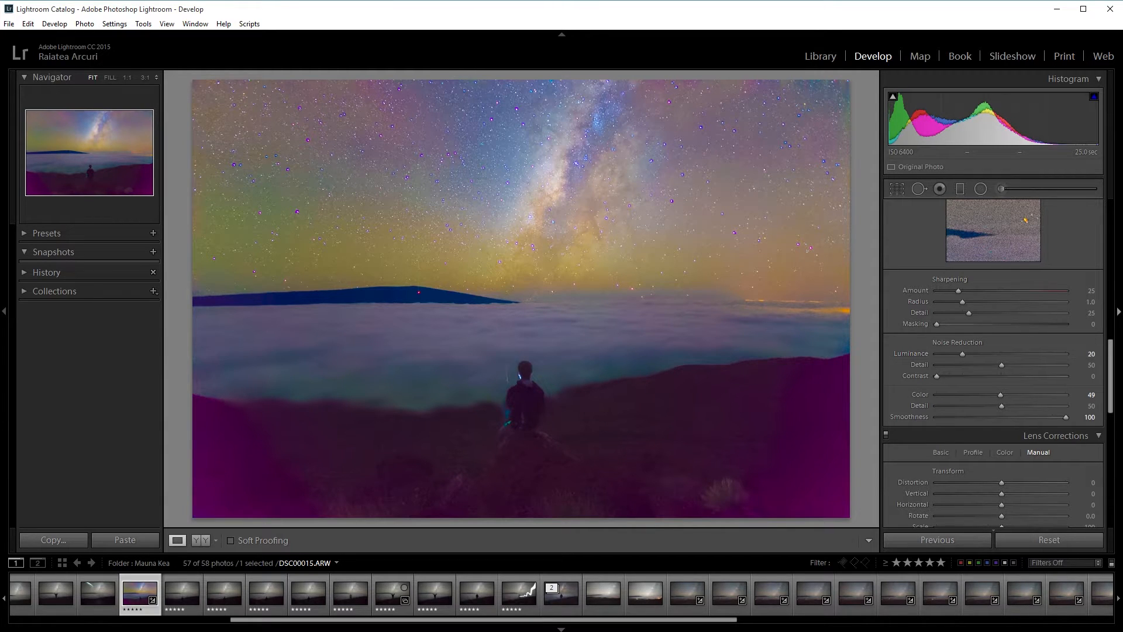
Reset Vibrance and Saturation to their defaults, and set Vibrance to +40.
{"action": "left_click_drag", "start_coordinate": [1111, 352], "coordinate": [1110, 209]}
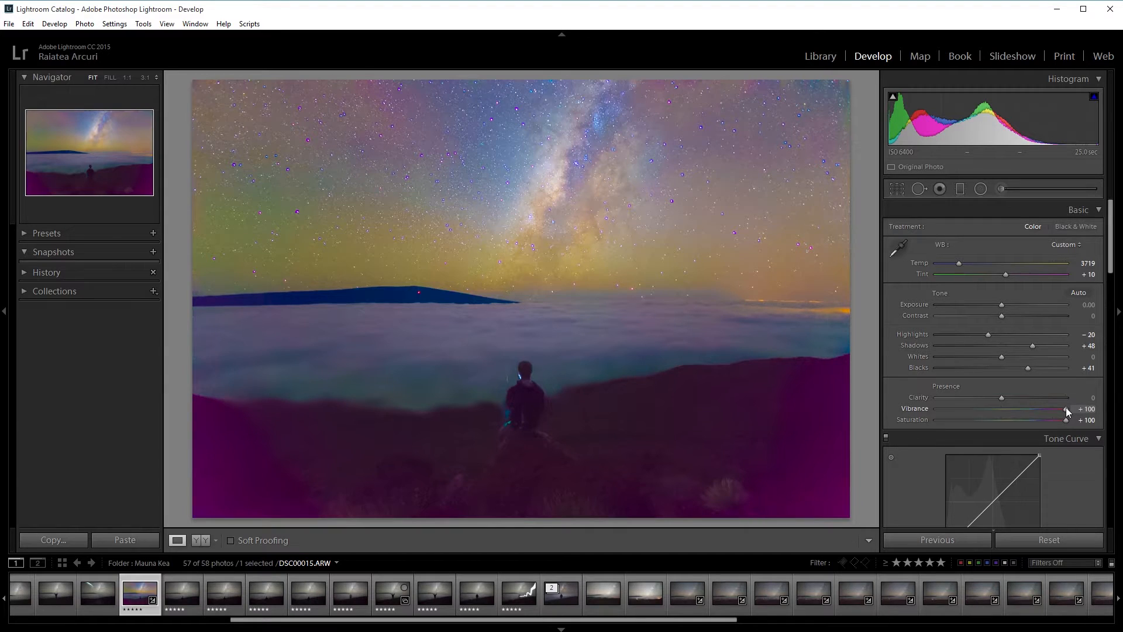
{"action": "double_click", "coordinate": [1066, 408]}
{"action": "double_click", "coordinate": [1065, 420]}
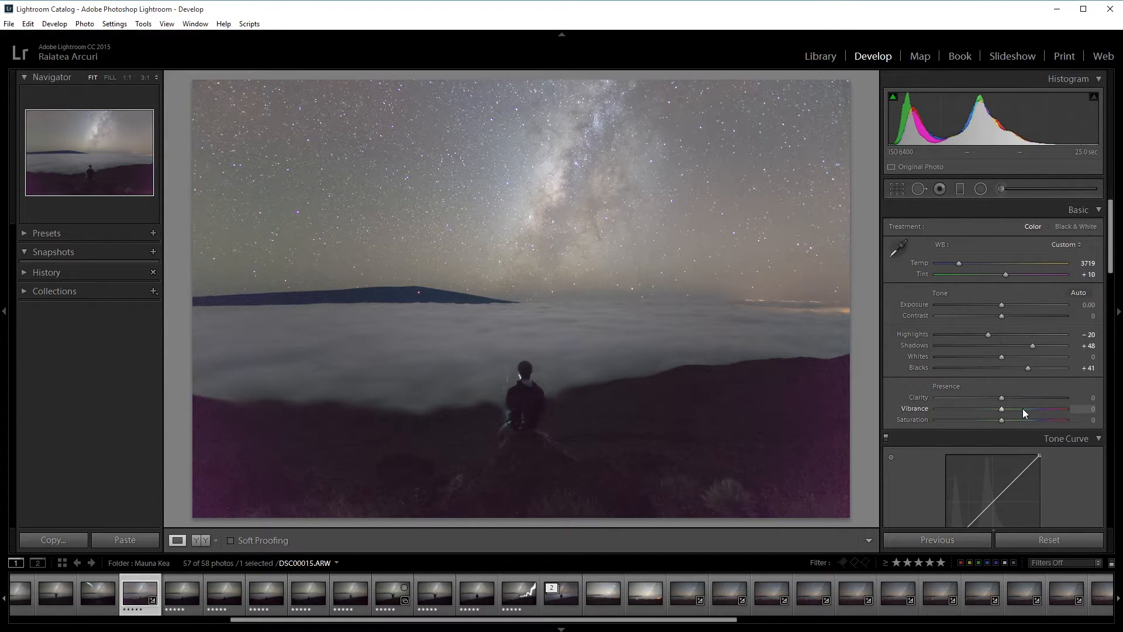
{"action": "left_click_drag", "start_coordinate": [1023, 408], "coordinate": [1031, 410]}
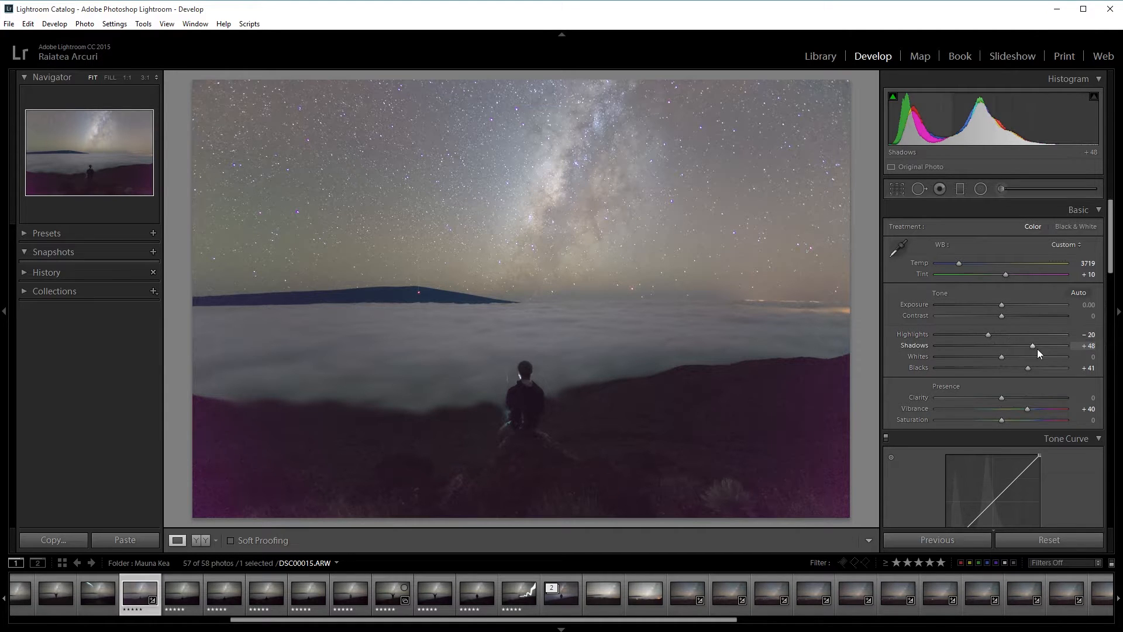
Set Highlights to -17.
{"action": "double_click", "coordinate": [988, 335]}
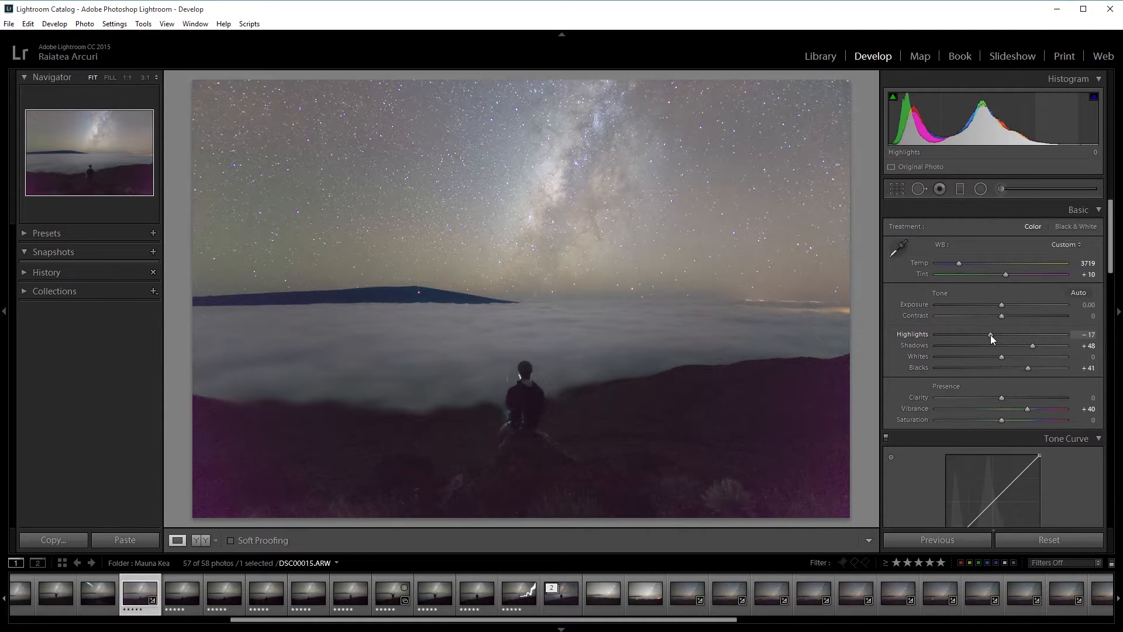
{"action": "left_click", "coordinate": [992, 335]}
{"action": "mouse_move", "coordinate": [1110, 270]}
{"action": "left_mouse_down"}
{"action": "mouse_move", "coordinate": [1109, 404]}
{"action": "mouse_move", "coordinate": [1107, 266]}
{"action": "left_mouse_up"}
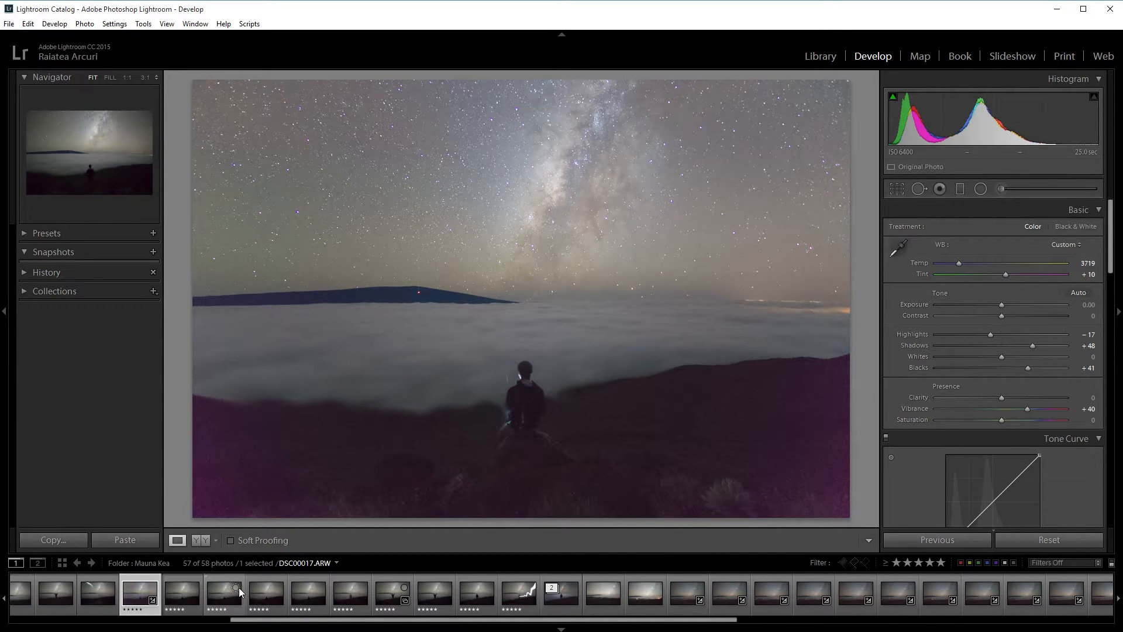
Copy all develop settings from DSC00015 and paste them onto the ten frames DSC00015 through DSC00024.
{"action": "key", "text": "ctrl+shift+c"}
{"action": "left_click_drag", "start_coordinate": [544, 285], "coordinate": [430, 192]}
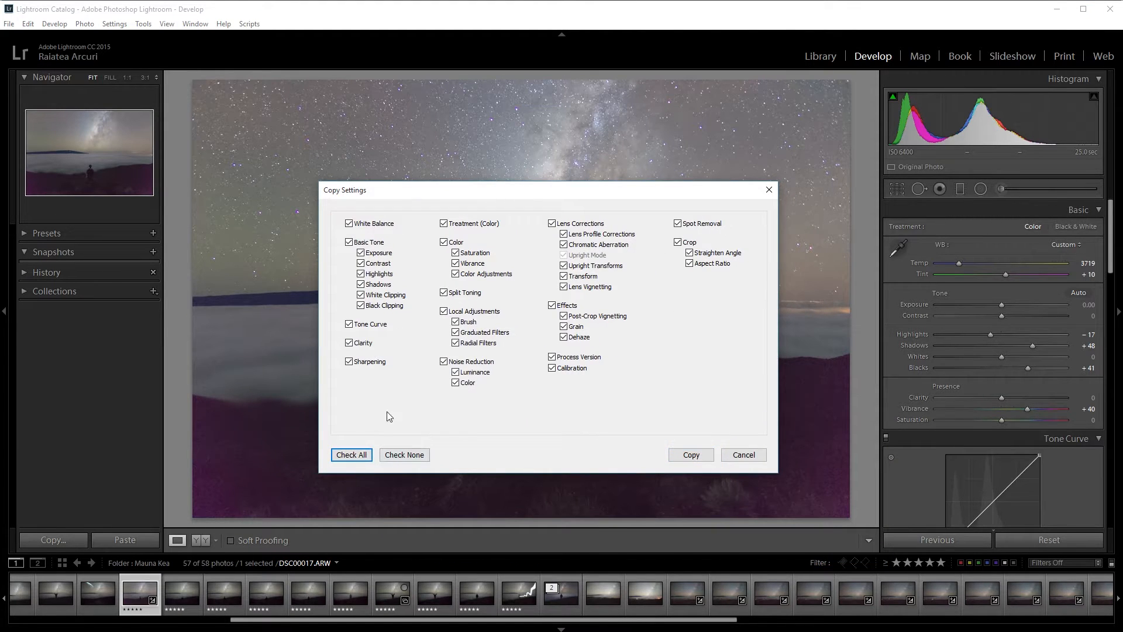
{"action": "left_click", "coordinate": [702, 457]}
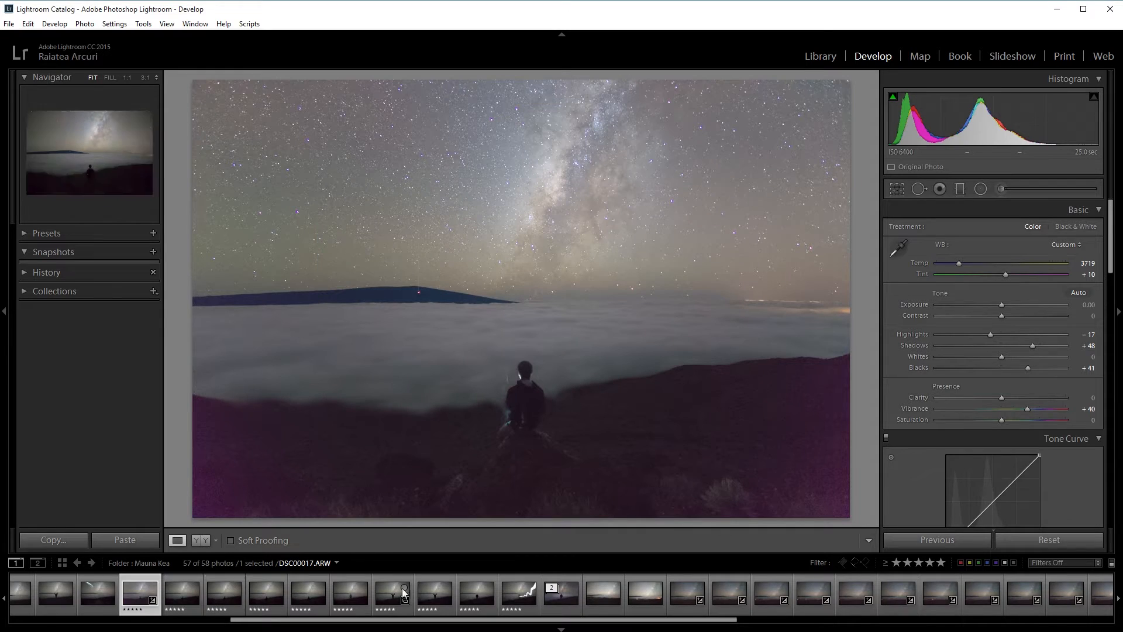
{"action": "left_click", "coordinate": [519, 594], "text": "shift"}
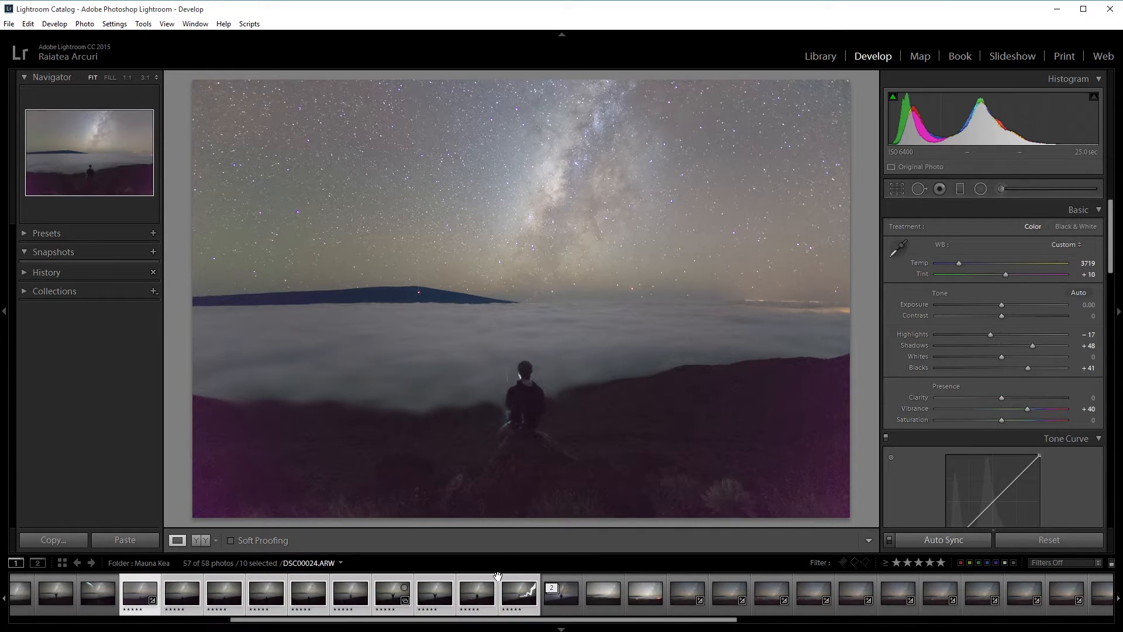
{"action": "key", "text": "ctrl+shift+v"}
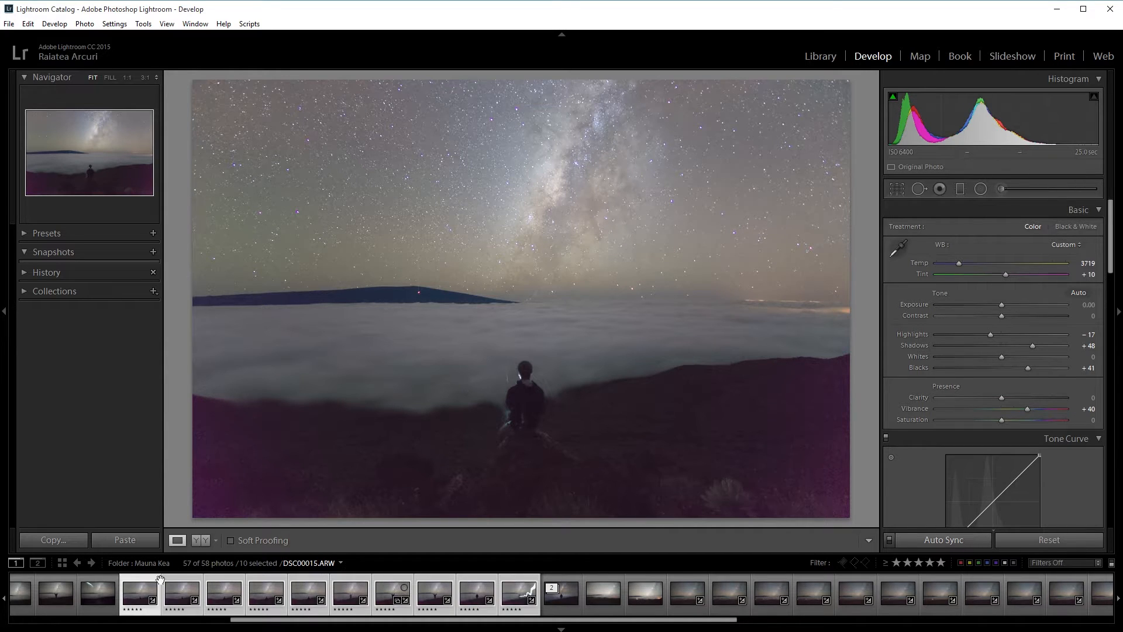
Open the ten selected frames together as layers of a single document in Photoshop.
{"action": "left_click", "coordinate": [186, 595]}
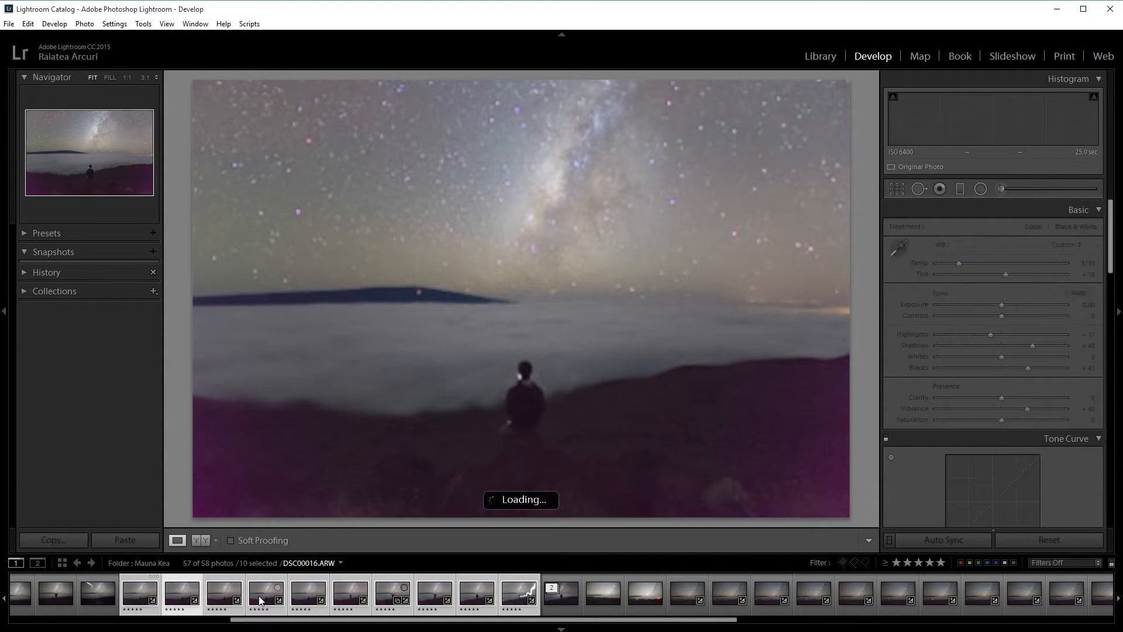
{"action": "left_click", "coordinate": [220, 602]}
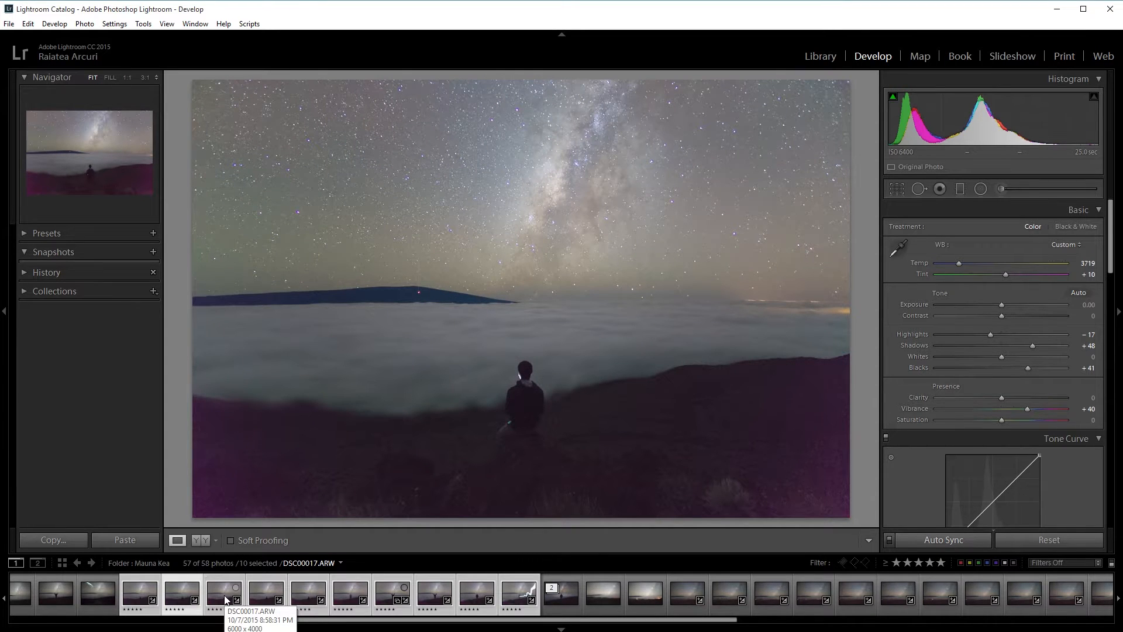
{"action": "right_click", "coordinate": [224, 593]}
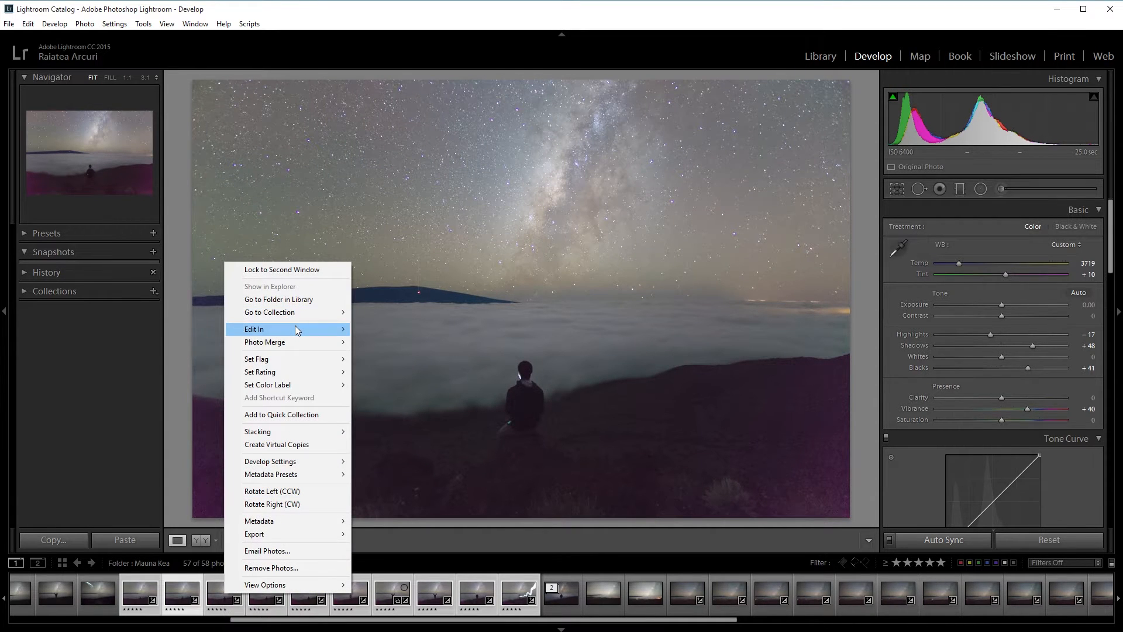
{"action": "mouse_move", "coordinate": [298, 331]}
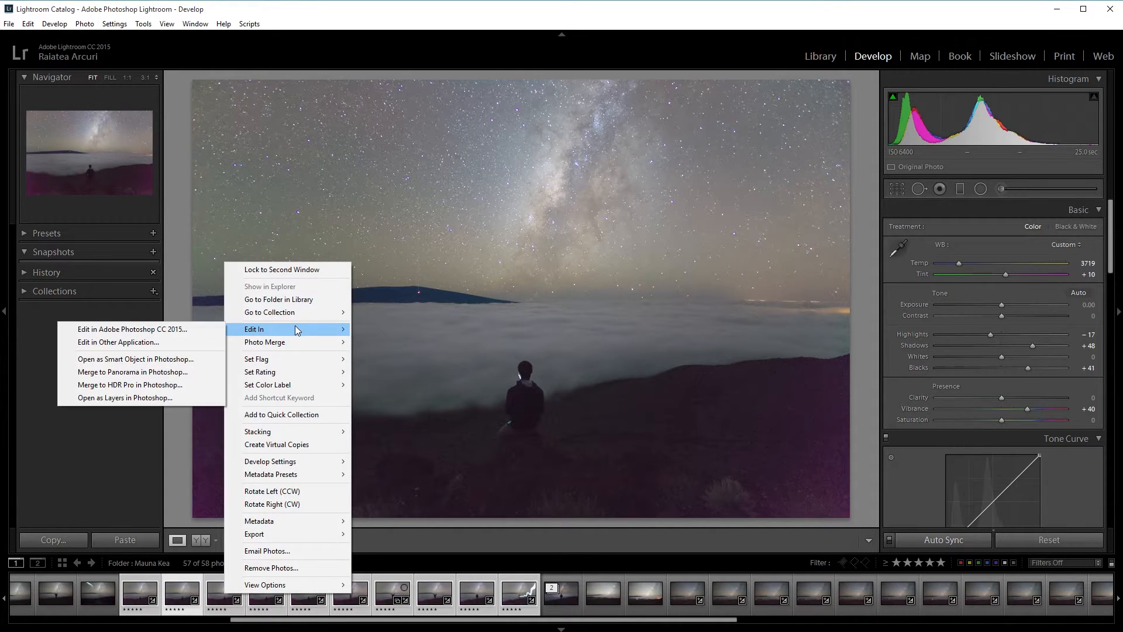
{"action": "left_click", "coordinate": [158, 400]}
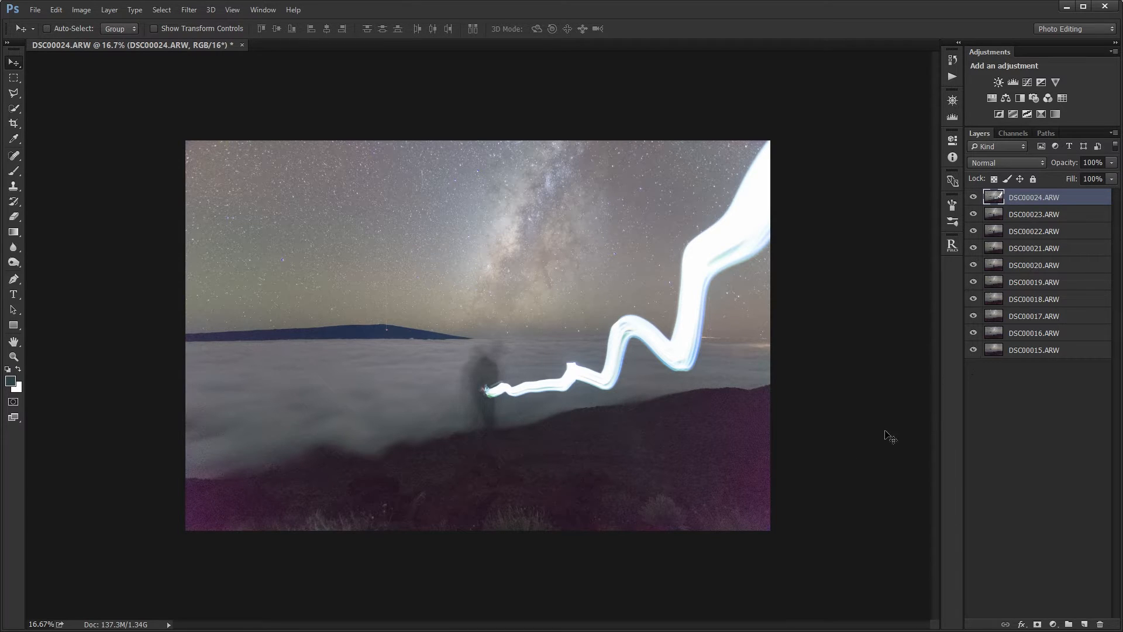
Duplicate all ten layers, DSC00015.ARW through DSC00024.ARW.
{"action": "left_click", "coordinate": [1041, 354], "text": "shift"}
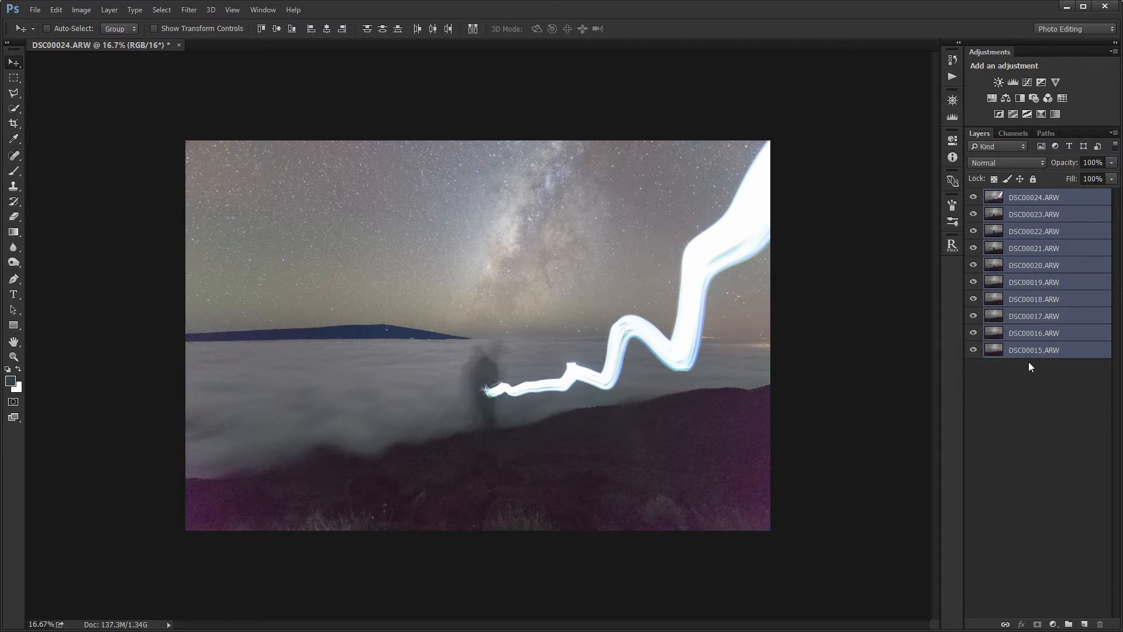
{"action": "key", "text": "ctrl+j"}
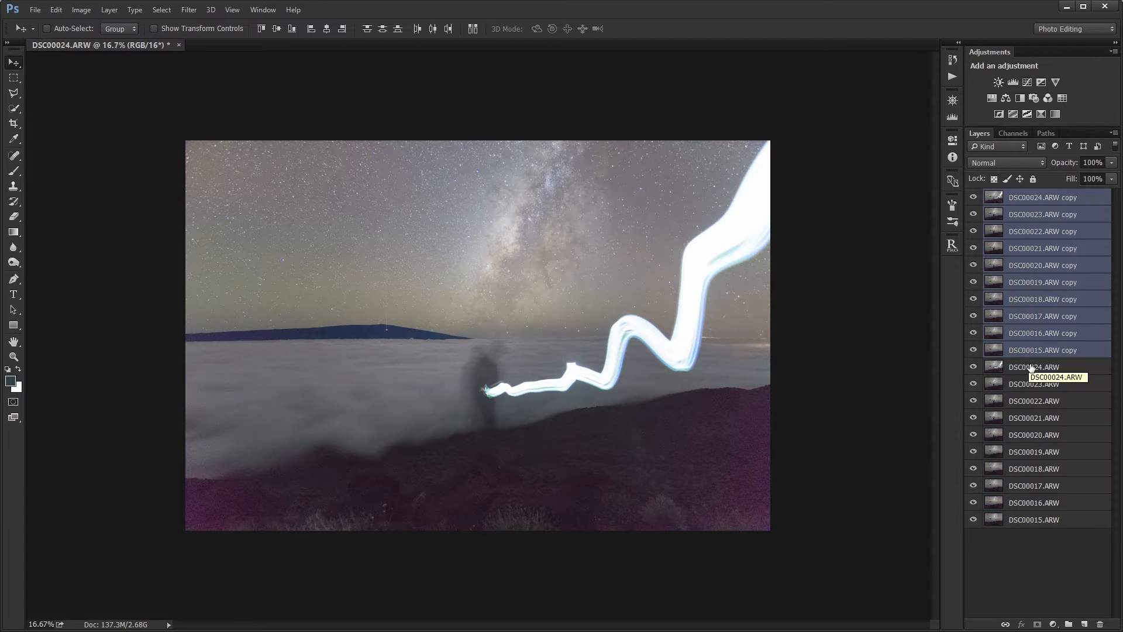
Lower the opacity of the DSC00016 through DSC00020 copies progressively up the stack, starting with 50% on the DSC00016 copy.
{"action": "left_click", "coordinate": [1035, 334]}
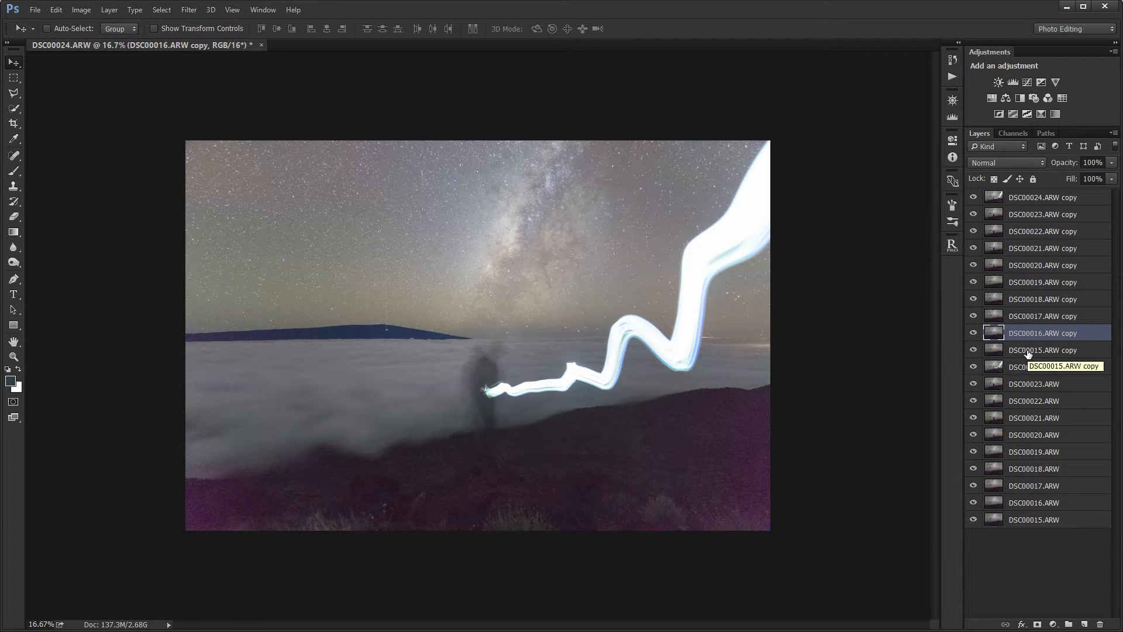
{"action": "key", "text": "5"}
{"action": "left_click", "coordinate": [1033, 316]}
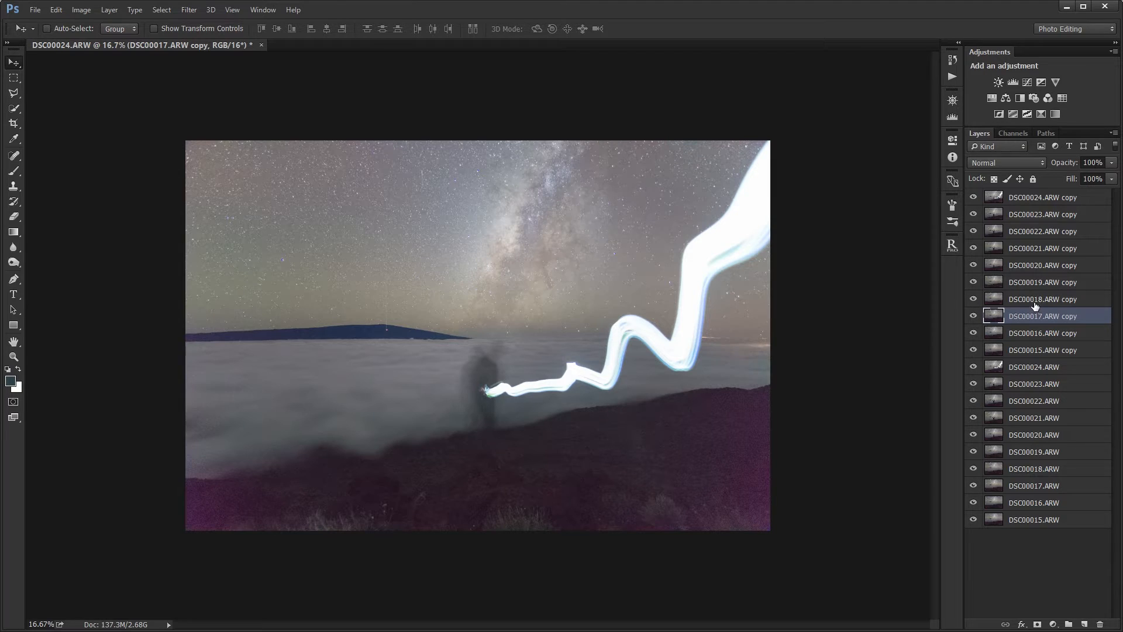
{"action": "left_click", "coordinate": [1034, 300]}
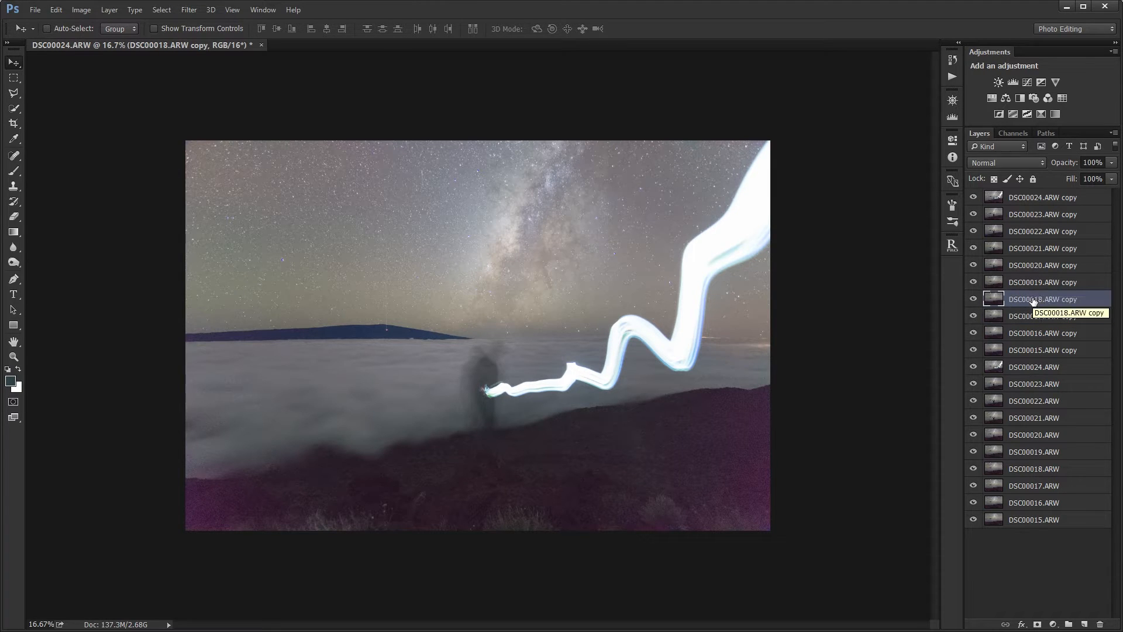
{"action": "key", "text": "2"}
{"action": "left_click", "coordinate": [1043, 283]}
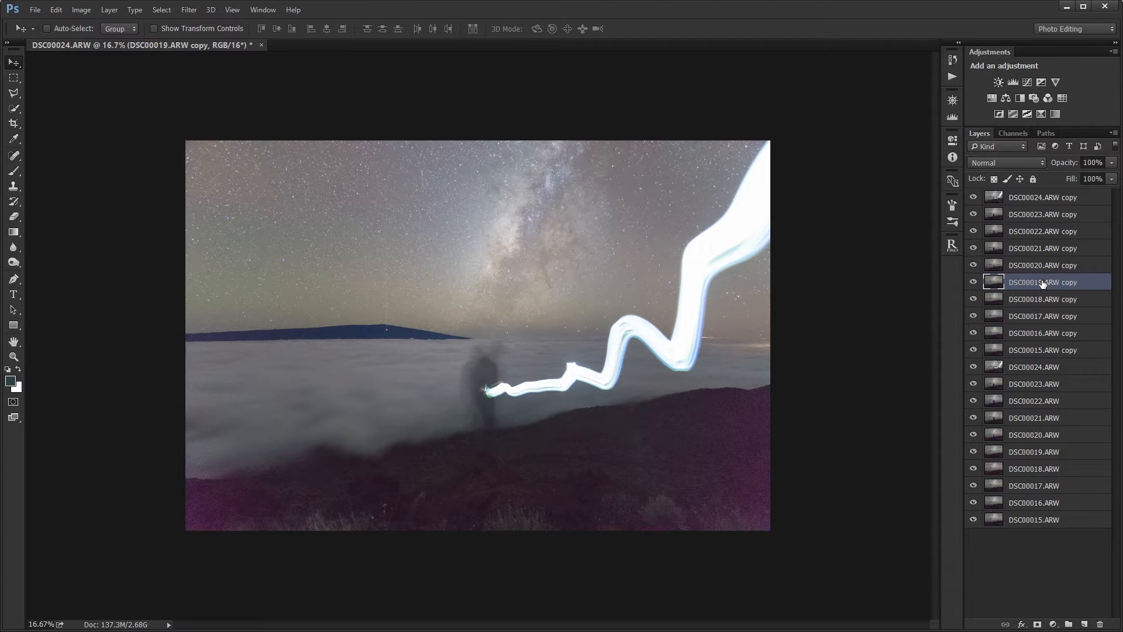
{"action": "key", "text": "2"}
{"action": "left_click", "coordinate": [1041, 268]}
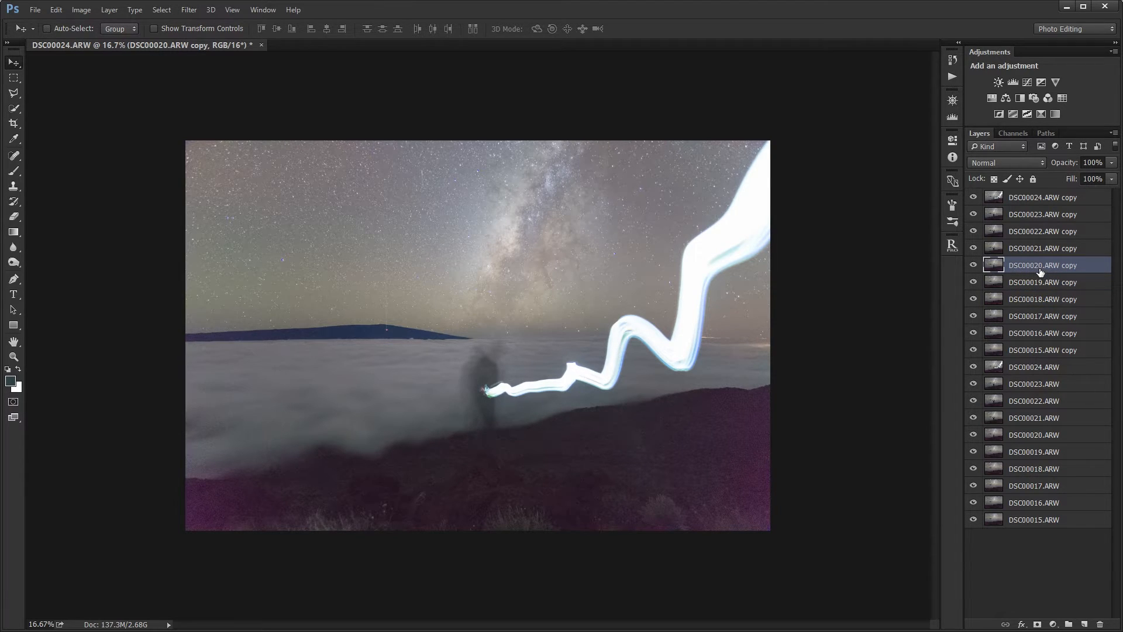
Continue decreasing opacity on the DSC00021 through DSC00024 copies, using 14% for DSC00021, 11% for DSC00023 and 10% for DSC00024.
{"action": "left_click", "coordinate": [1041, 256]}
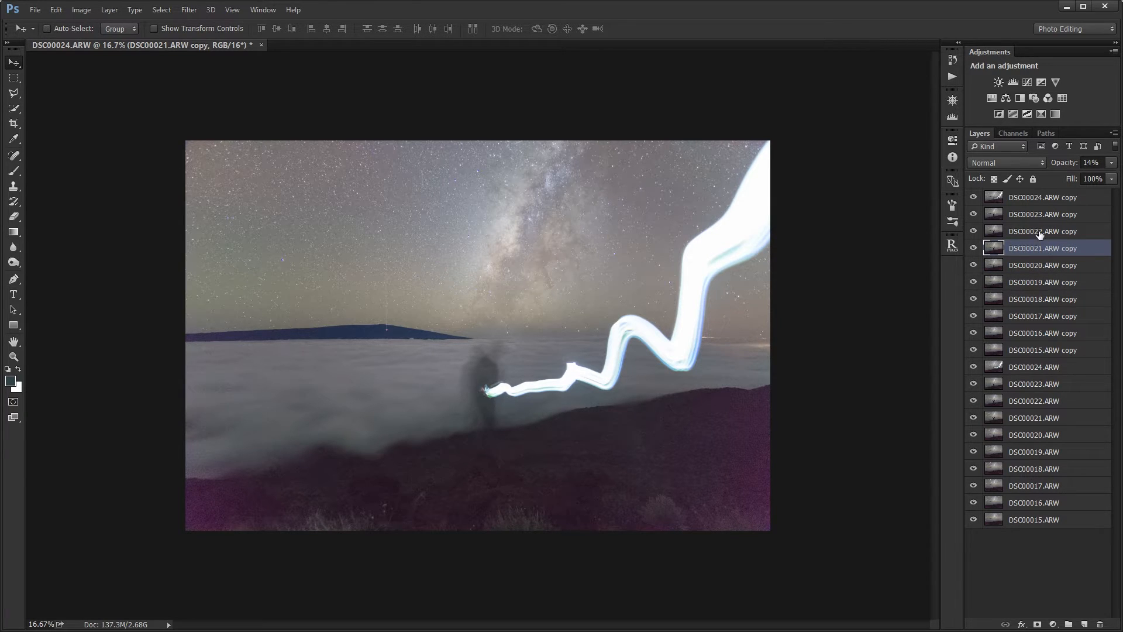
{"action": "left_click", "coordinate": [1038, 232]}
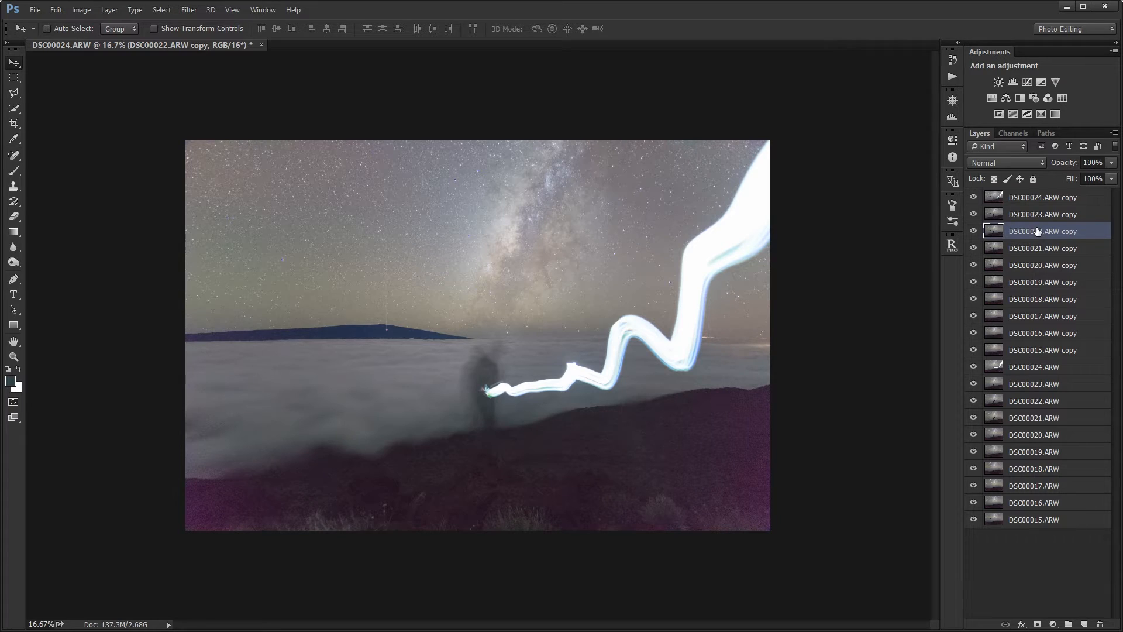
{"action": "left_click", "coordinate": [1035, 215]}
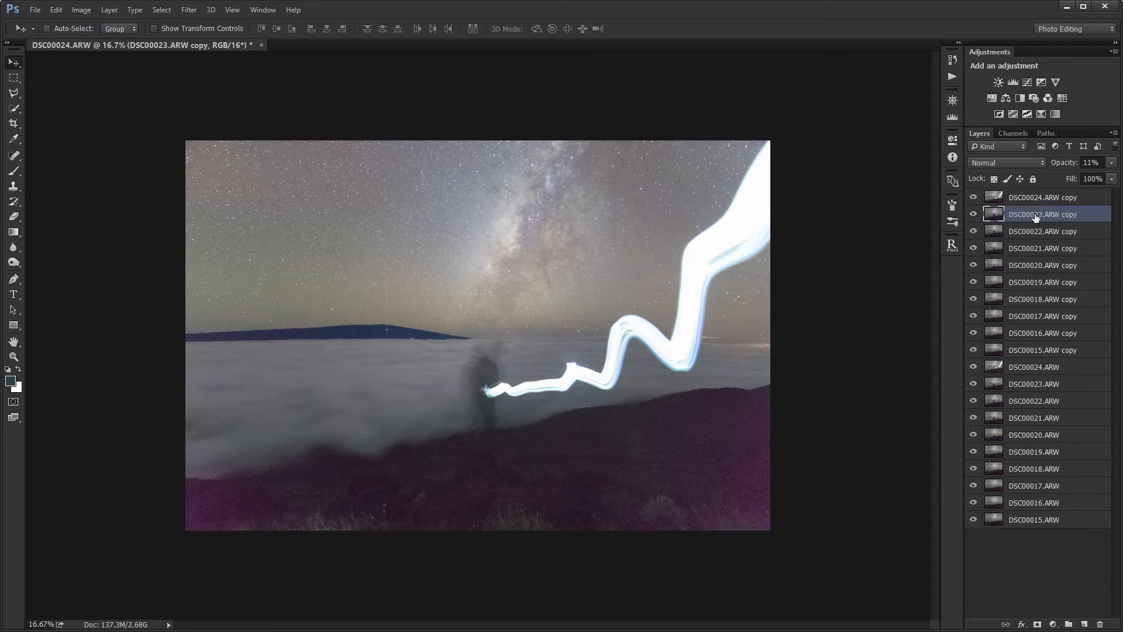
{"action": "left_click", "coordinate": [1035, 199]}
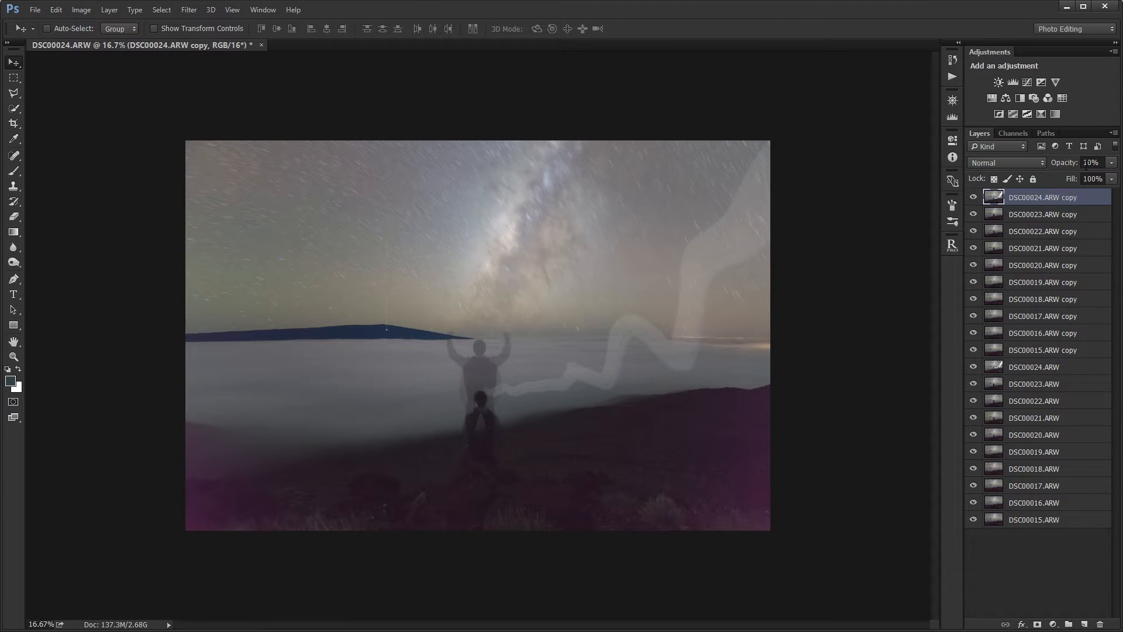
Select the ten copies and compare foreground noise between their blend and the DSC00015 copy shown alone.
{"action": "left_click", "coordinate": [1058, 351], "text": "shift"}
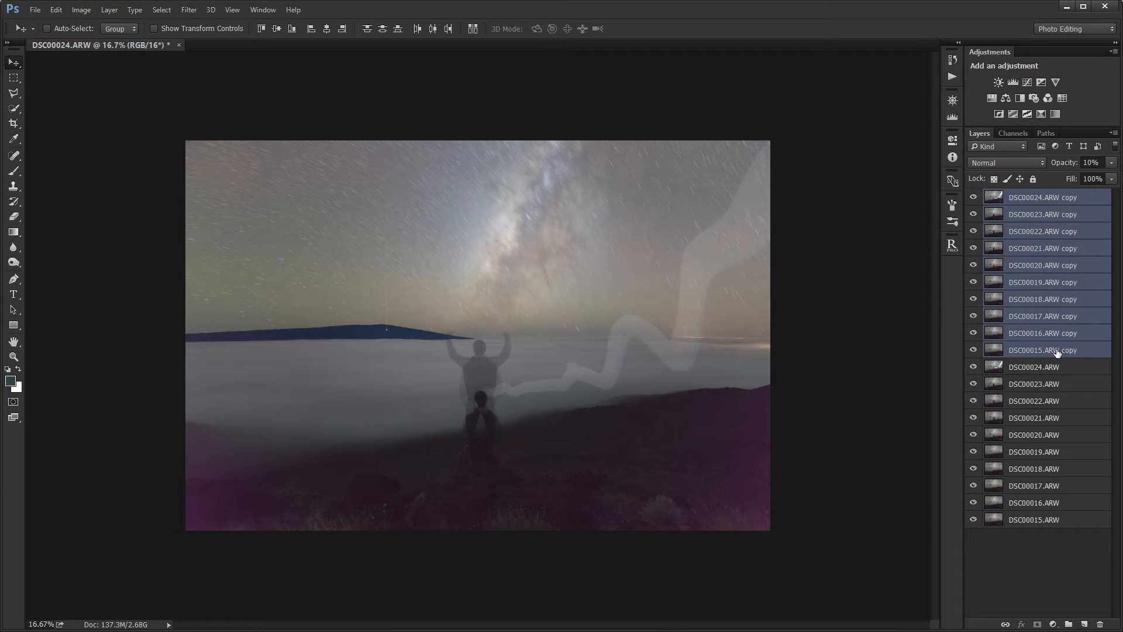
{"action": "scroll", "coordinate": [576, 503], "scroll_direction": "up", "scroll_amount": 2}
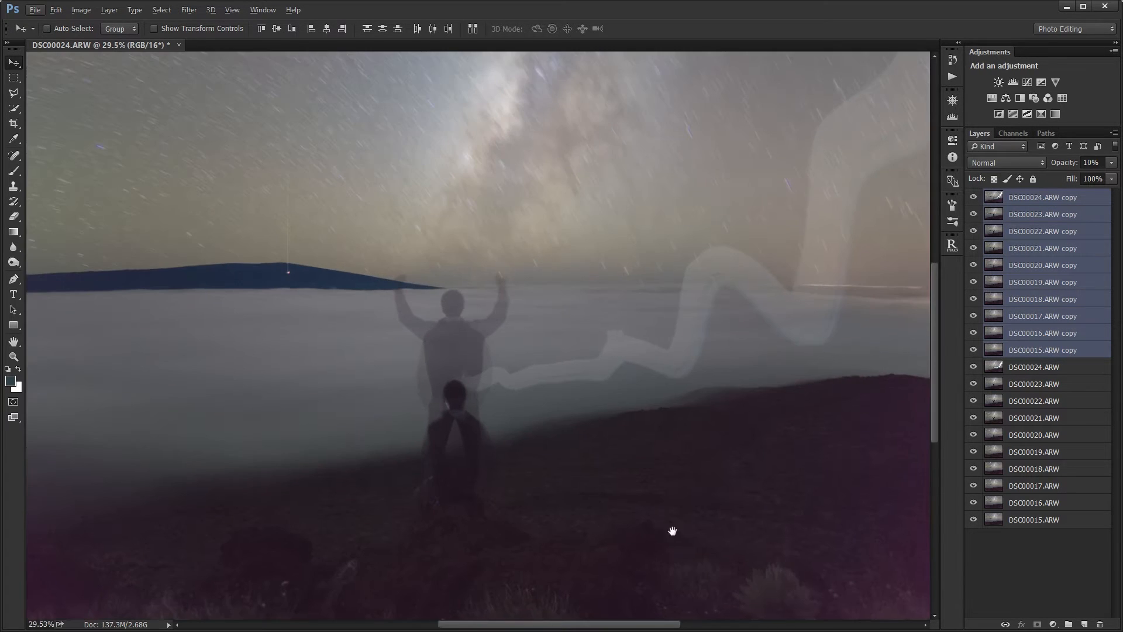
{"action": "left_click_drag", "start_coordinate": [673, 532], "coordinate": [588, 456]}
{"action": "scroll", "coordinate": [598, 453], "scroll_direction": "up", "scroll_amount": 2}
{"action": "left_click_drag", "start_coordinate": [716, 470], "coordinate": [518, 439]}
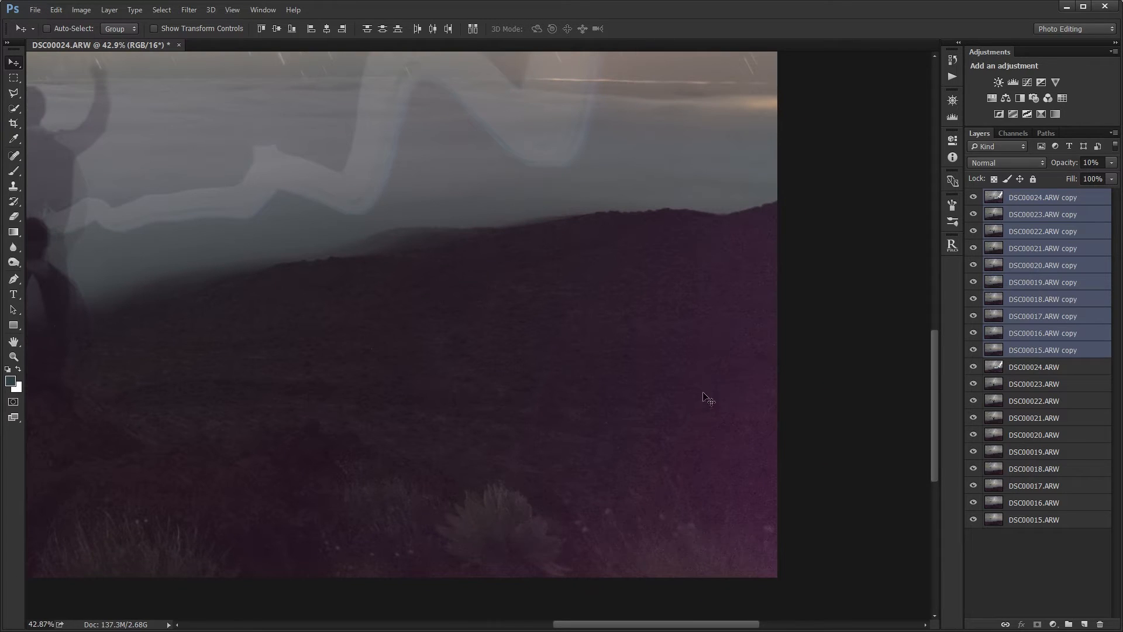
{"action": "left_click_drag", "start_coordinate": [469, 404], "coordinate": [630, 375]}
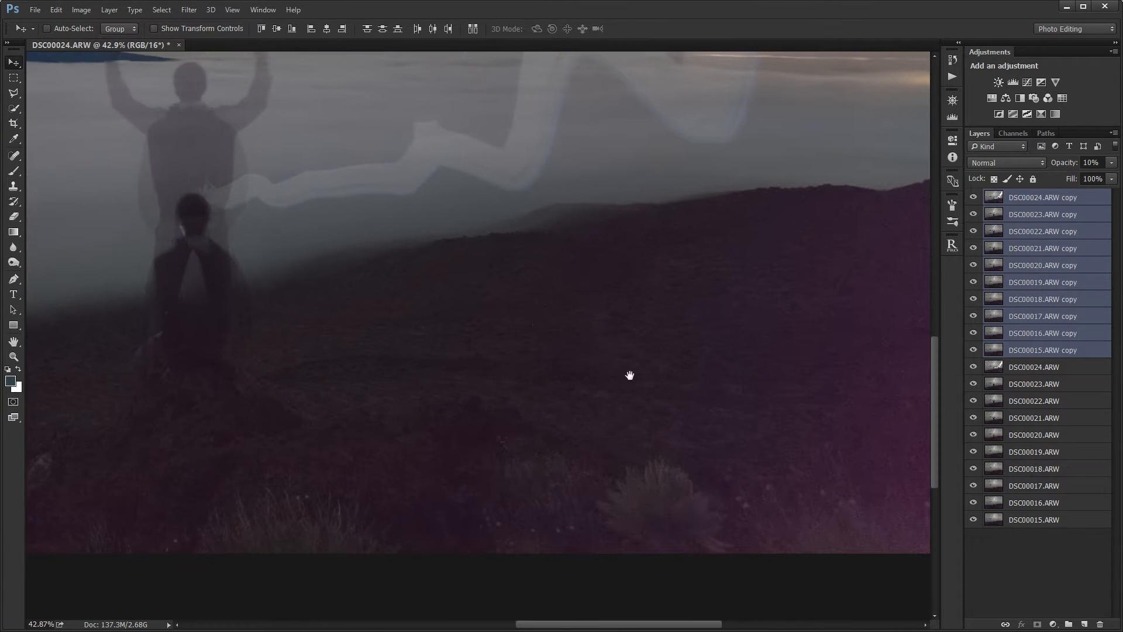
{"action": "left_click", "coordinate": [973, 351], "text": "alt"}
{"action": "left_click", "coordinate": [974, 351], "text": "alt"}
{"action": "left_click", "coordinate": [975, 351], "text": "alt"}
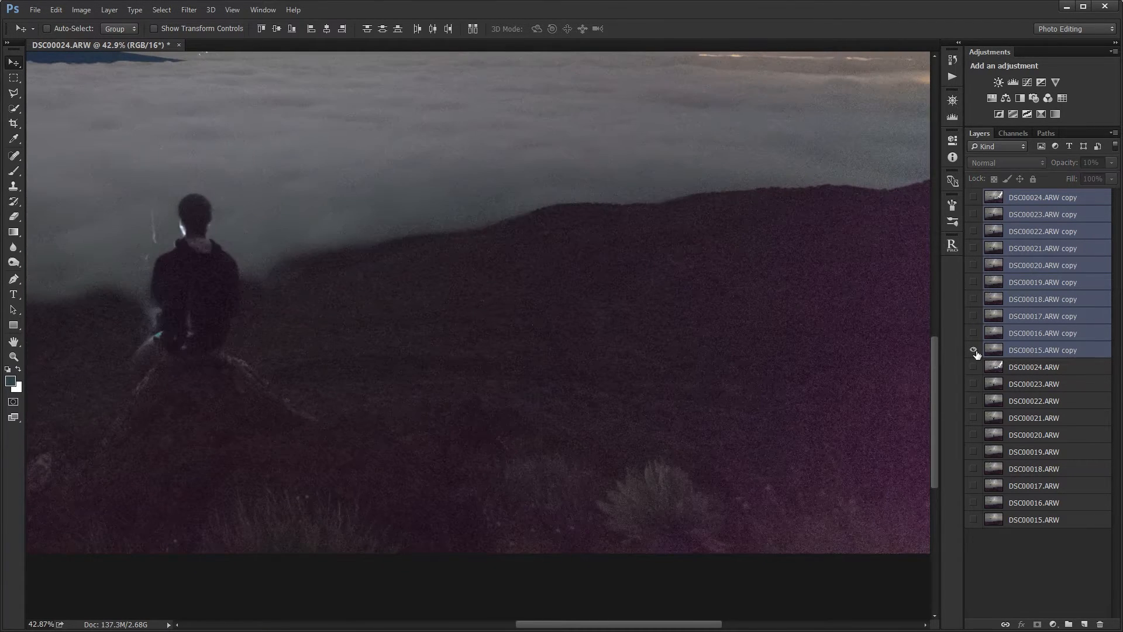
{"action": "left_click", "coordinate": [974, 351], "text": "alt"}
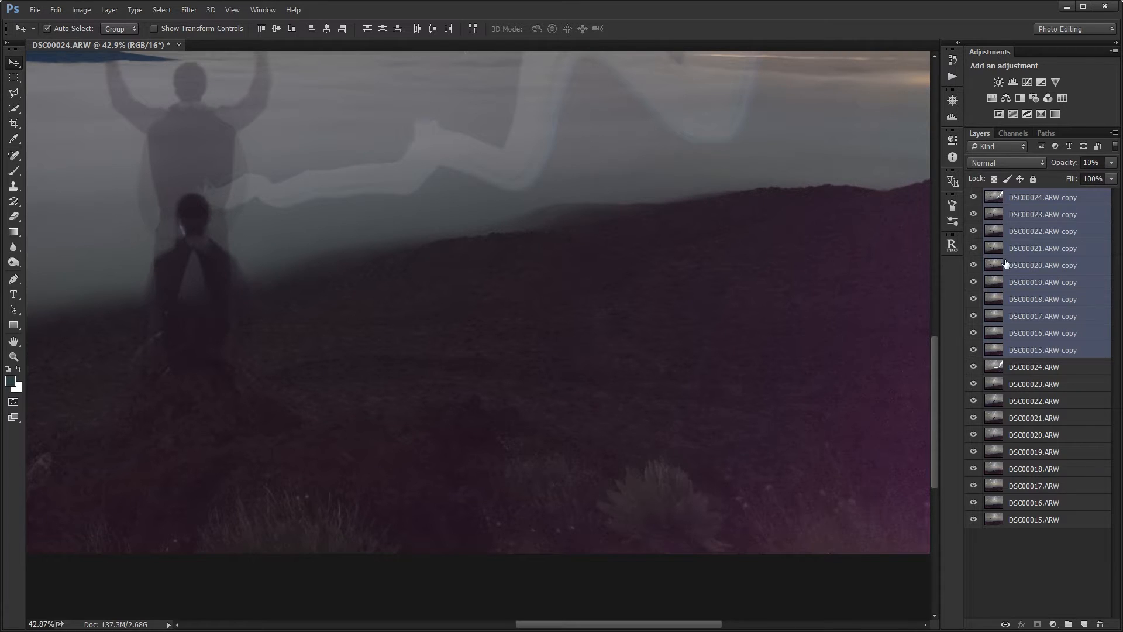
Merge the ten reduced-opacity copies into one layer and name it Ground.
{"action": "double_click", "coordinate": [1035, 199]}
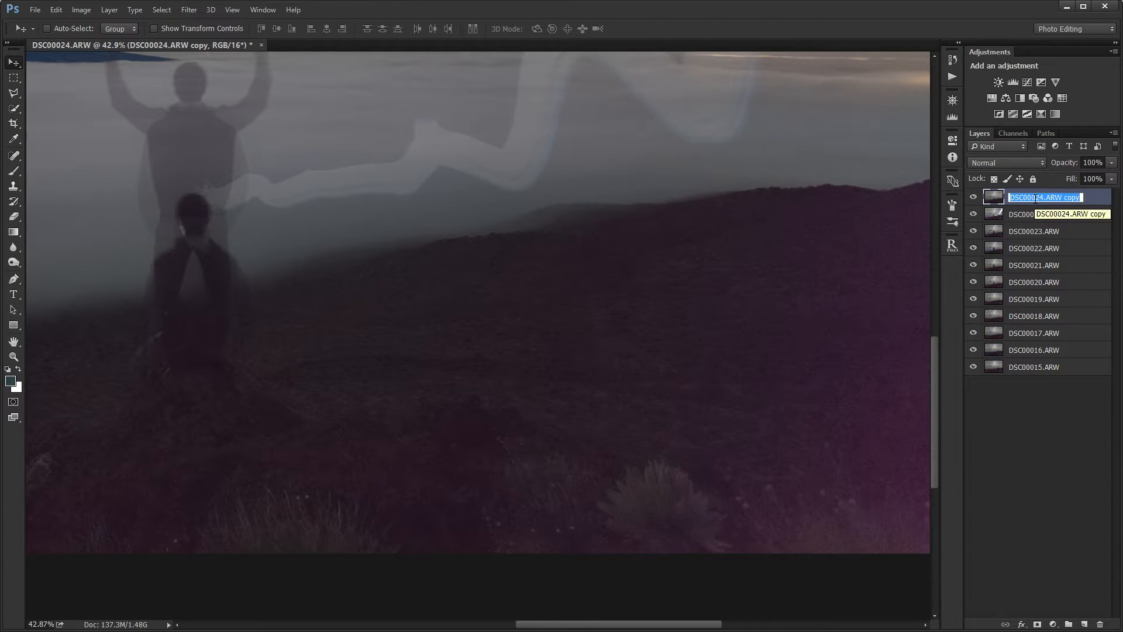
{"action": "type", "text": "Ground"}
{"action": "key", "text": "Return"}
Hide the Ground layer and the DSC00024.ARW light-trail layer.
{"action": "left_click", "coordinate": [974, 197]}
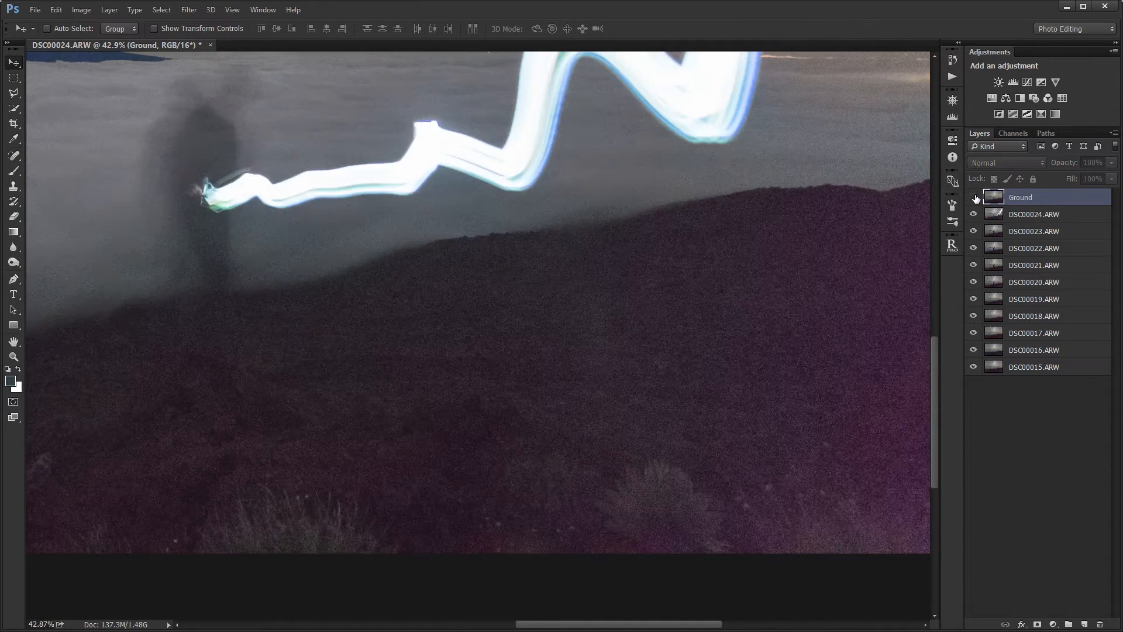
{"action": "scroll", "coordinate": [523, 455], "scroll_direction": "down", "scroll_amount": 2}
{"action": "scroll", "coordinate": [523, 455], "scroll_direction": "down", "scroll_amount": 1}
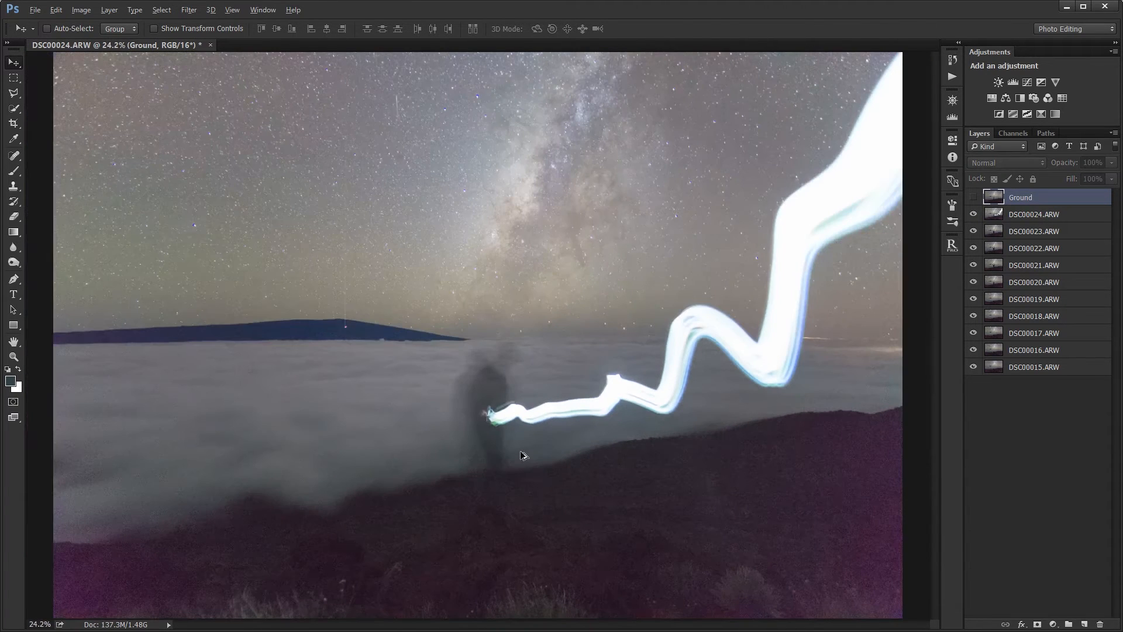
{"action": "scroll", "coordinate": [523, 455], "scroll_direction": "down", "scroll_amount": 1}
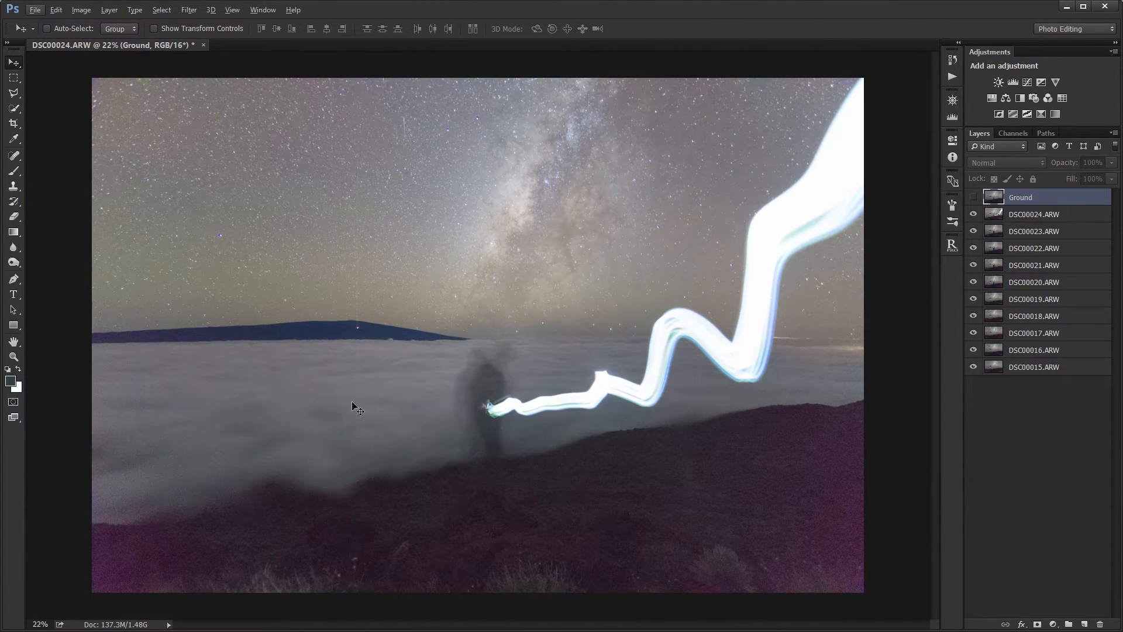
{"action": "left_click", "coordinate": [979, 215]}
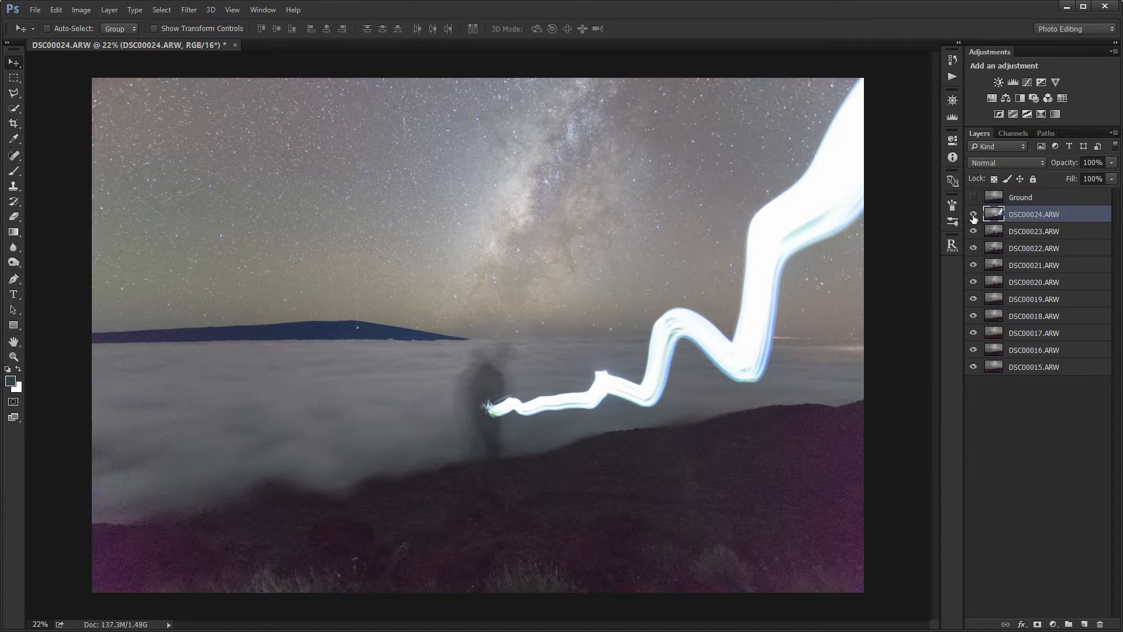
{"action": "left_click", "coordinate": [973, 217]}
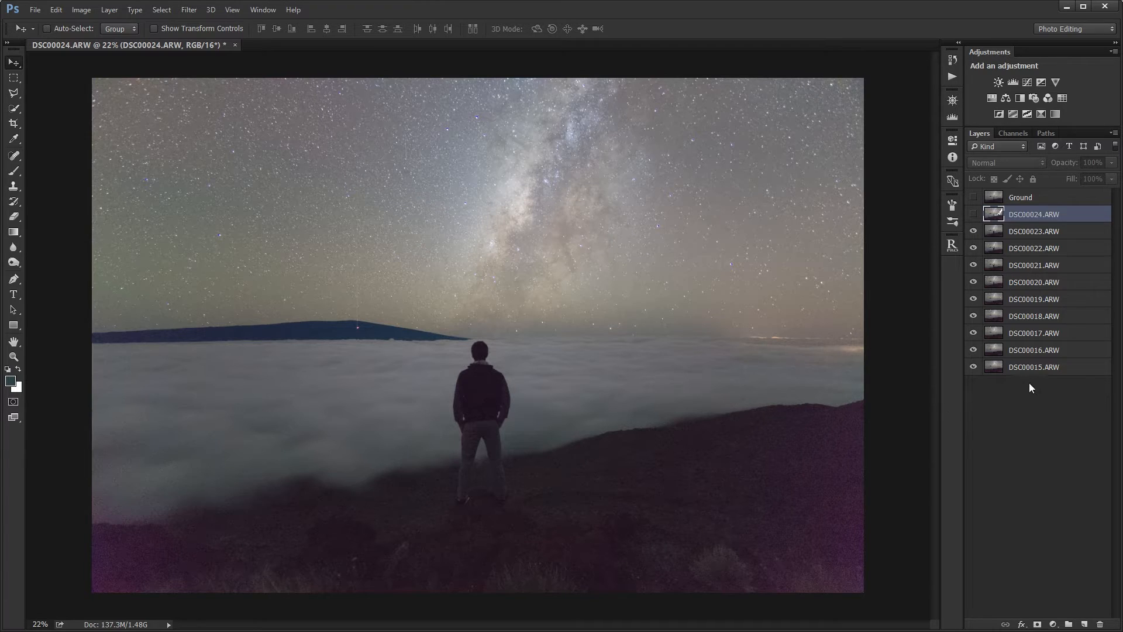
Show only the DSC00015.ARW layer and compare it briefly with the DSC00024.ARW light-trail frame.
{"action": "left_click", "coordinate": [974, 367], "text": "alt"}
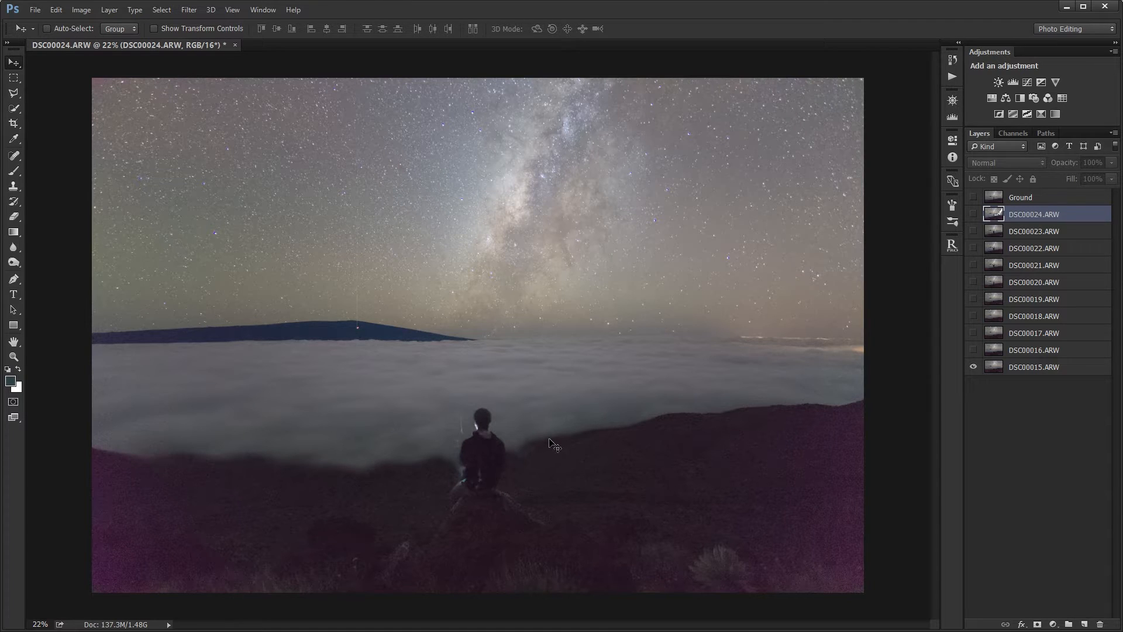
{"action": "left_click", "coordinate": [973, 214]}
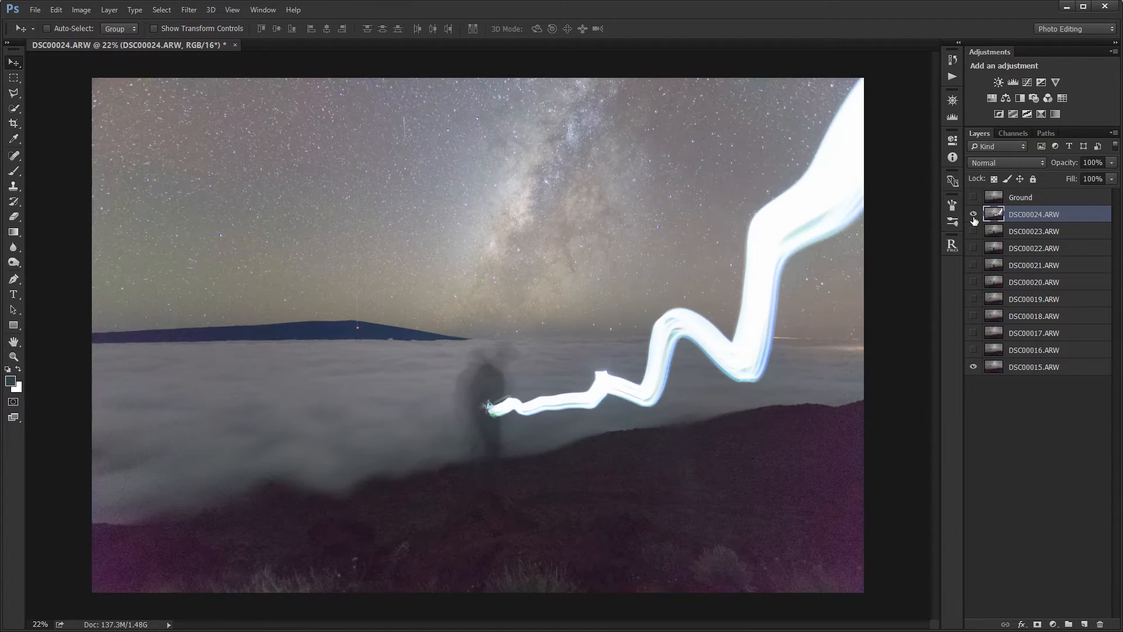
{"action": "left_click", "coordinate": [974, 215]}
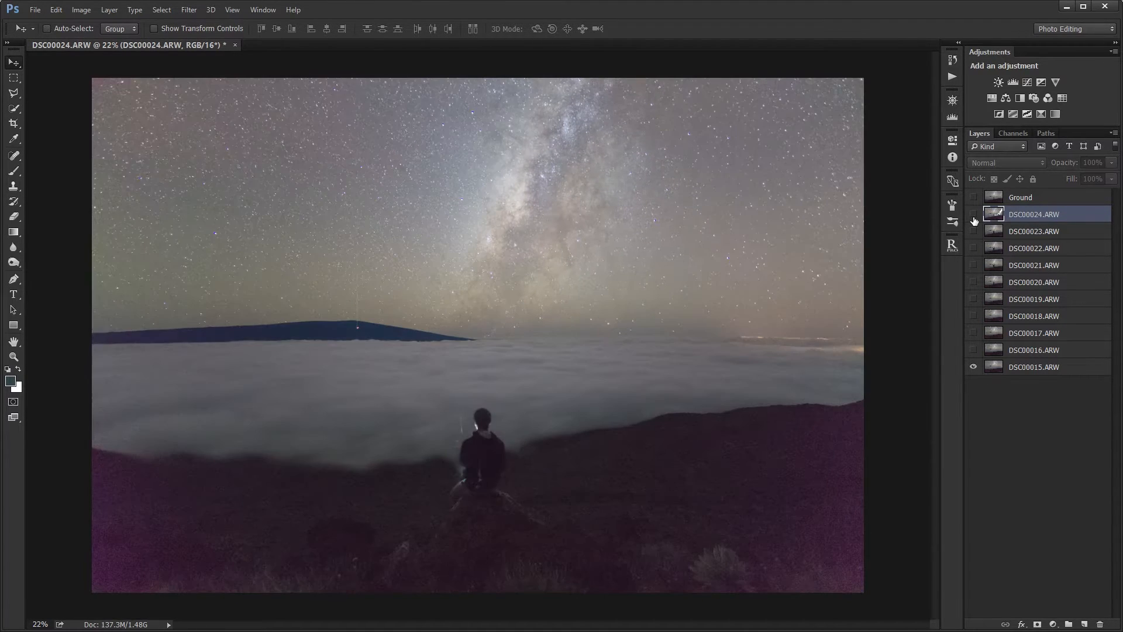
Preview the Ground layer, hide it again, and show the DSC00023.ARW layer with the standing figure.
{"action": "left_click", "coordinate": [1009, 231]}
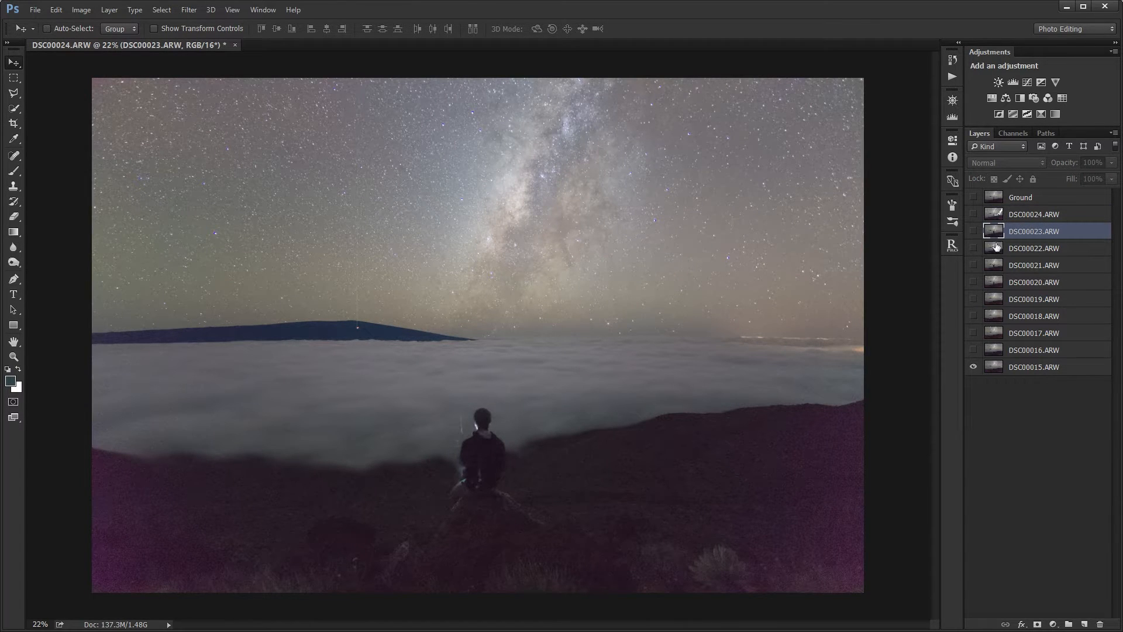
{"action": "left_click", "coordinate": [974, 197]}
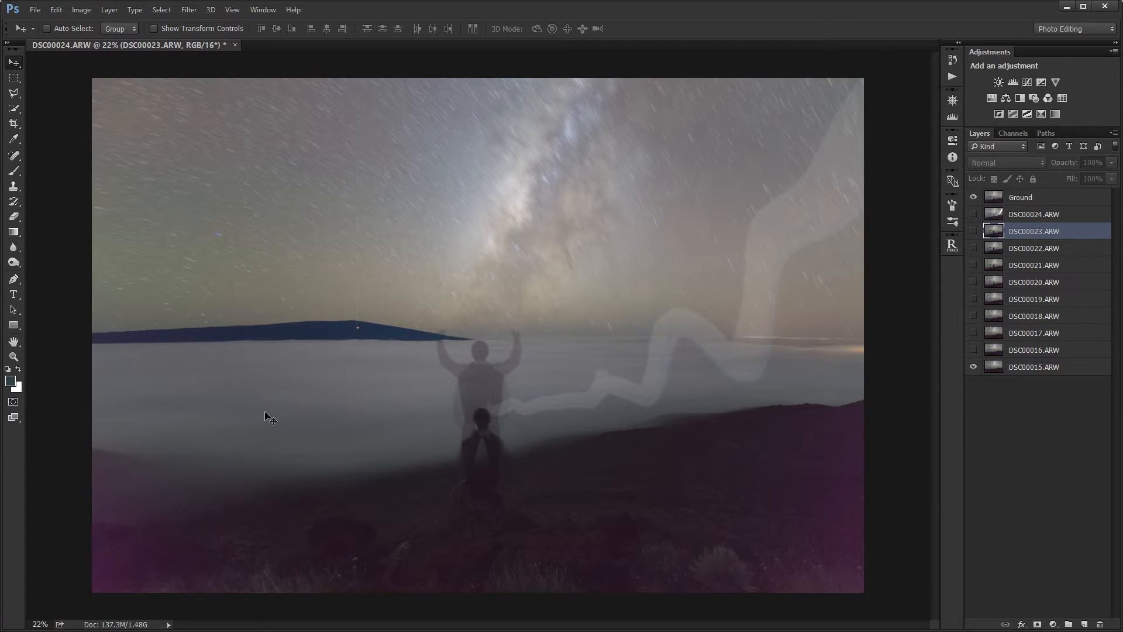
{"action": "left_click", "coordinate": [1021, 198]}
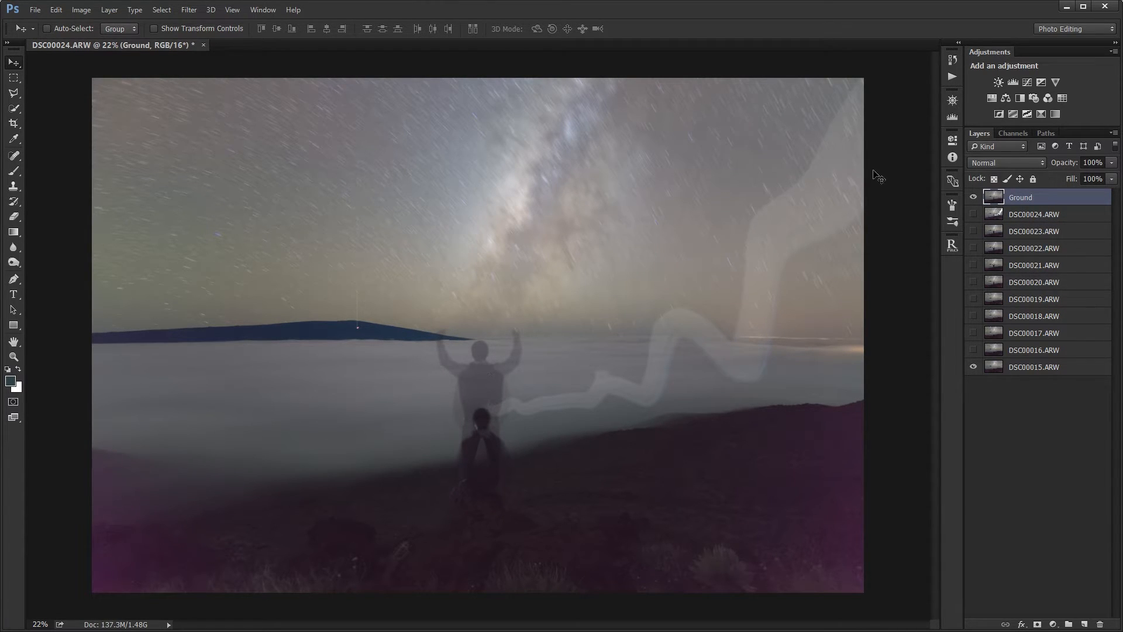
{"action": "left_click", "coordinate": [974, 197]}
{"action": "left_click", "coordinate": [974, 232]}
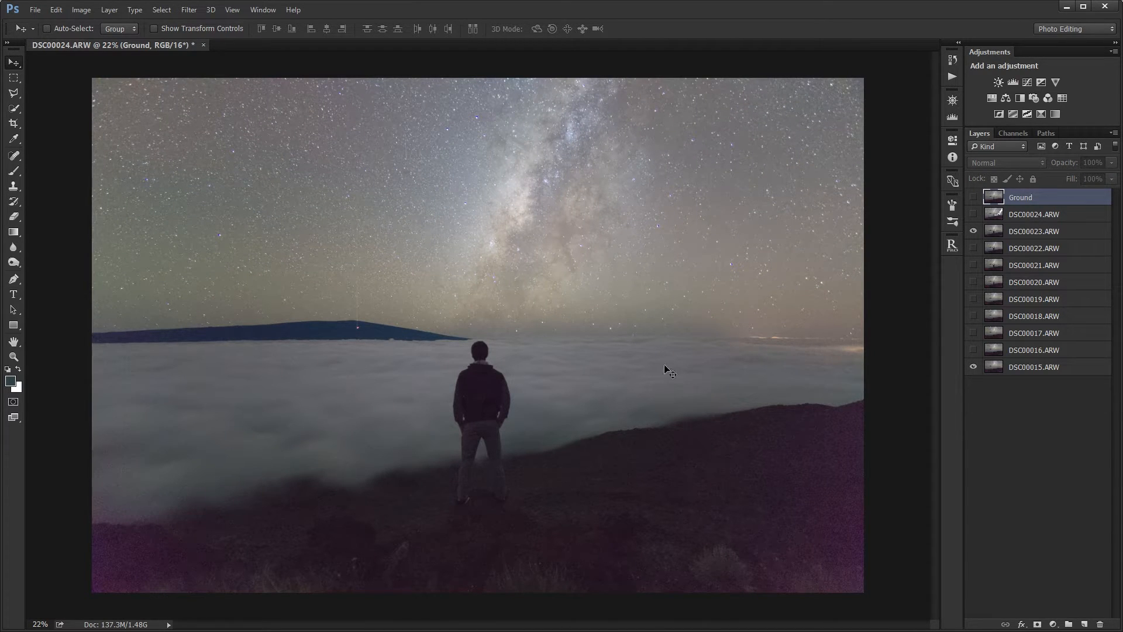
Compare the DSC00023.ARW, DSC00022.ARW and DSC00021.ARW frames by showing and hiding each layer individually.
{"action": "left_click", "coordinate": [1007, 234]}
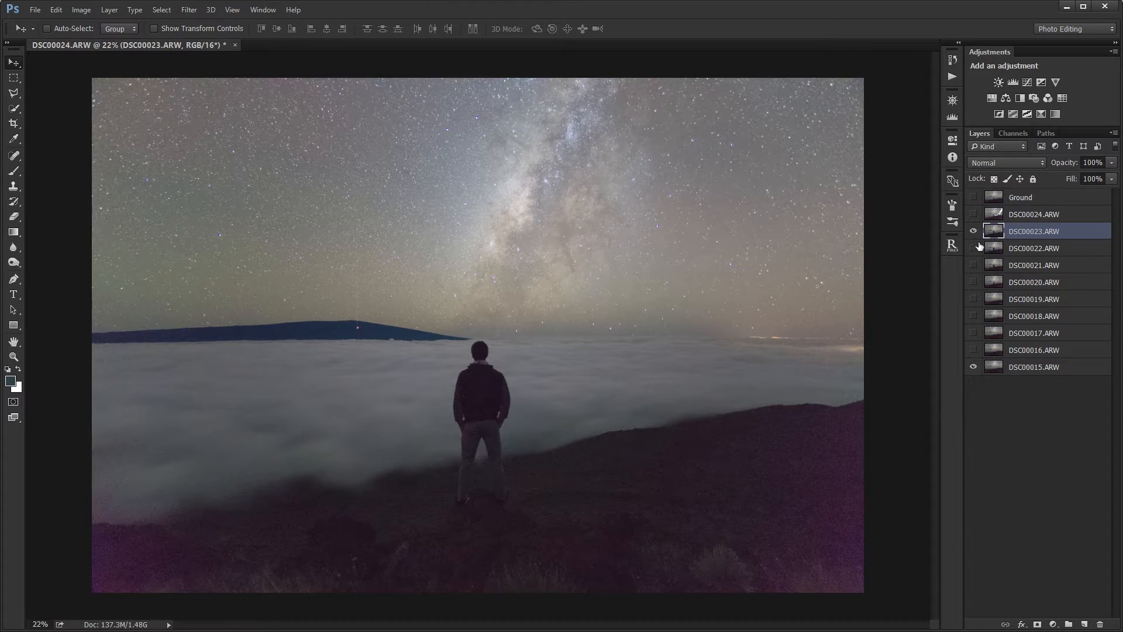
{"action": "left_click", "coordinate": [974, 231]}
{"action": "left_click", "coordinate": [973, 248]}
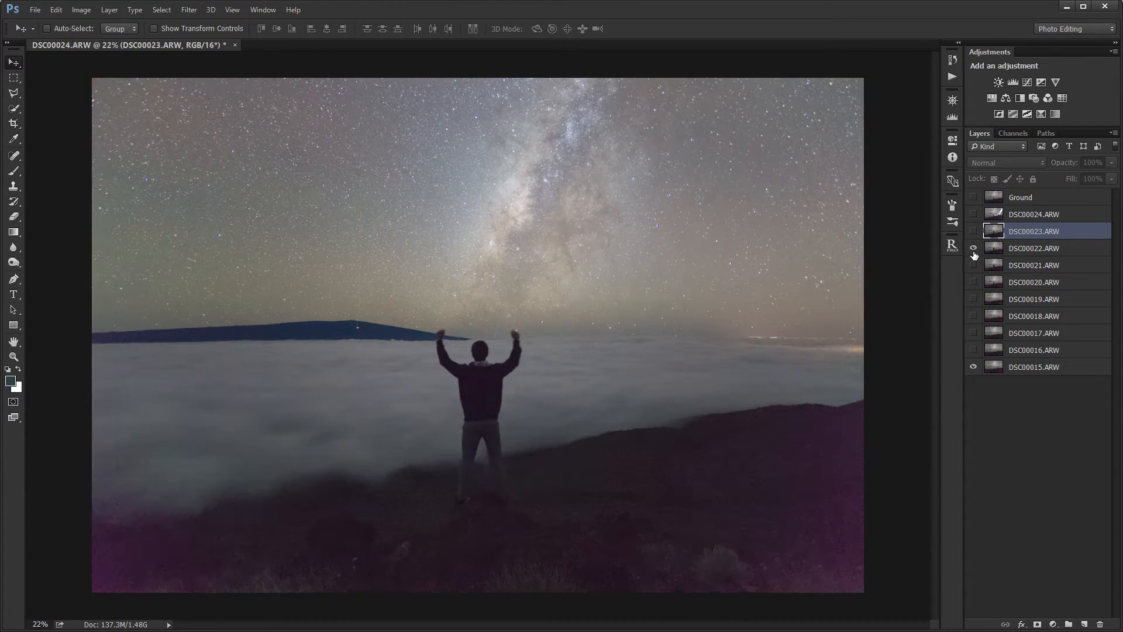
{"action": "left_click", "coordinate": [974, 248]}
{"action": "left_click", "coordinate": [974, 265]}
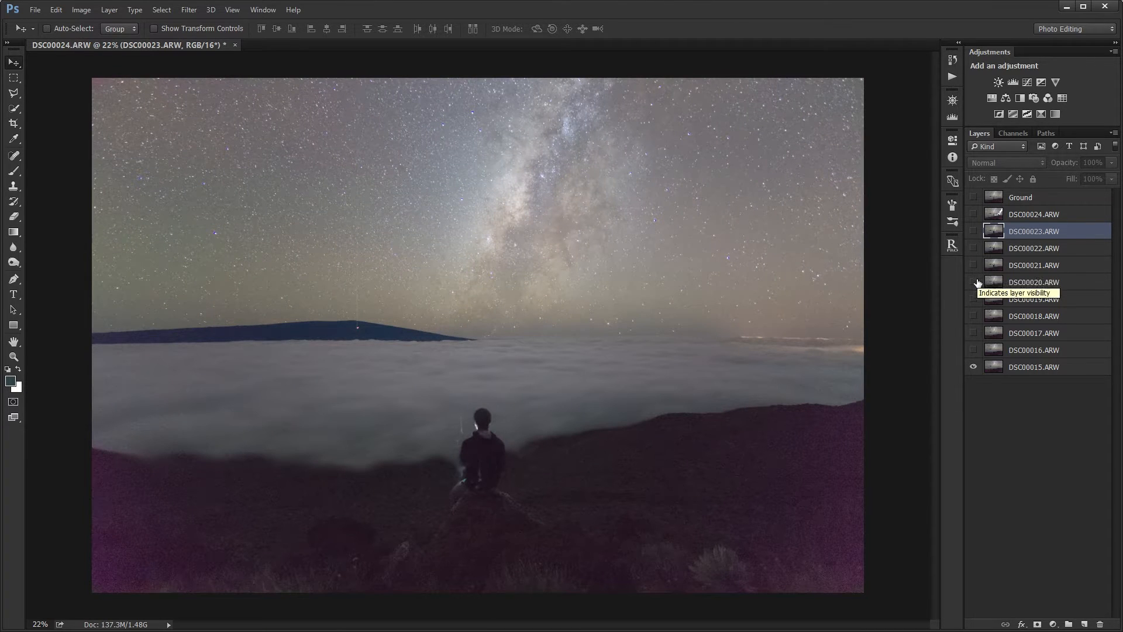
Show the DSC00020.ARW to DSC00023.ARW layers and reduce the upper three layers' opacities for averaging, with DSC00023.ARW at 25%.
{"action": "left_click_drag", "start_coordinate": [973, 282], "coordinate": [973, 234]}
{"action": "left_click", "coordinate": [1050, 282]}
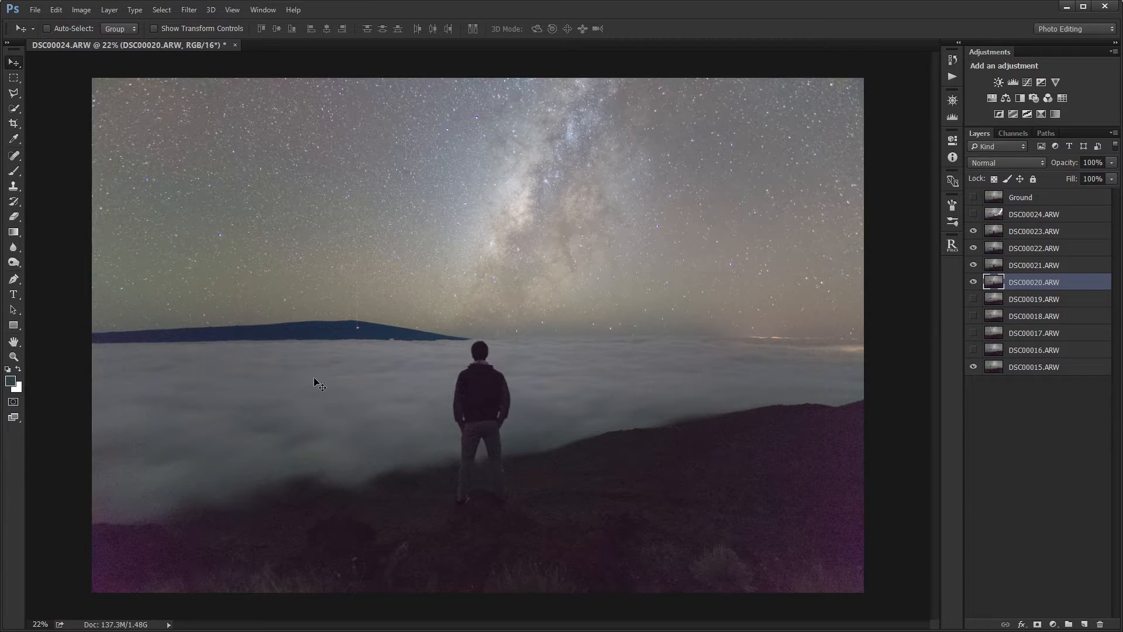
{"action": "left_click", "coordinate": [1025, 266]}
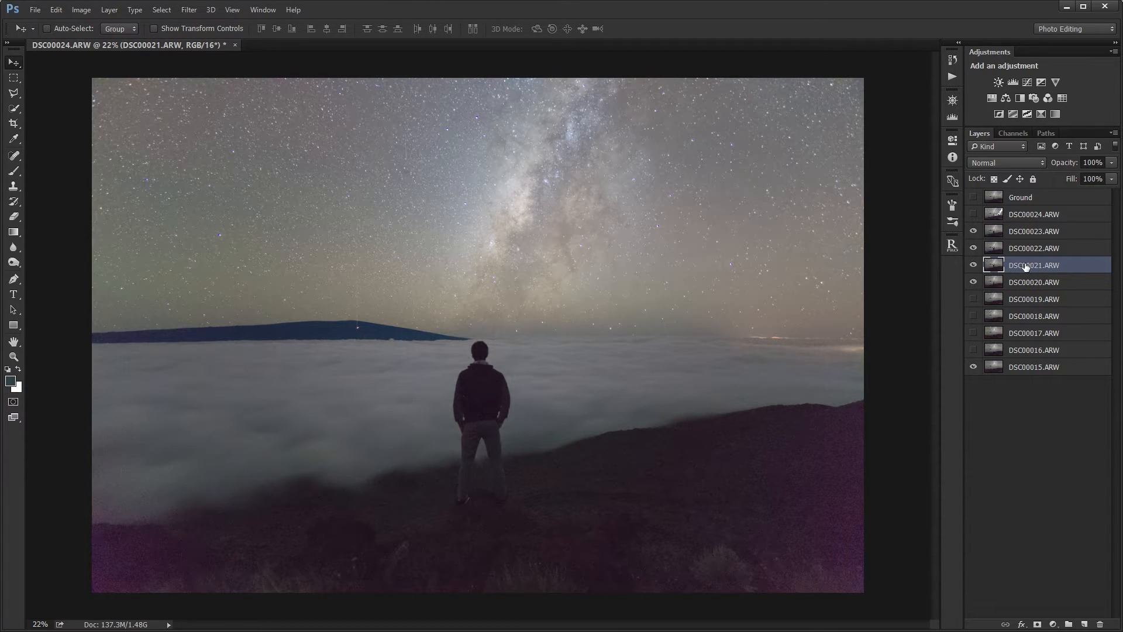
{"action": "left_click", "coordinate": [1032, 250]}
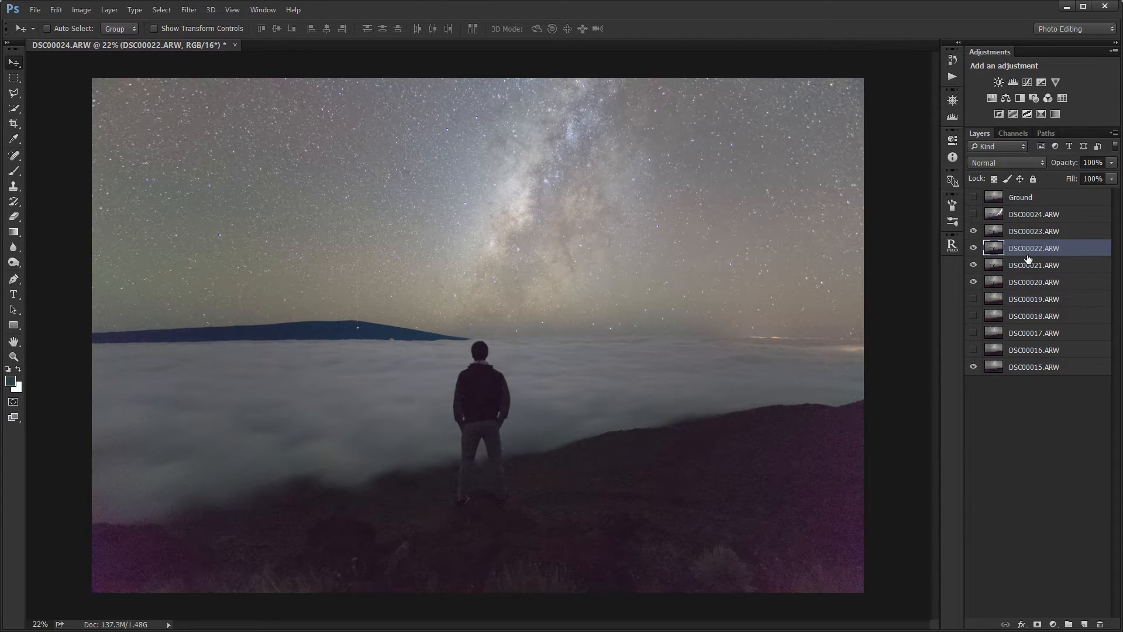
{"action": "left_click", "coordinate": [1021, 233]}
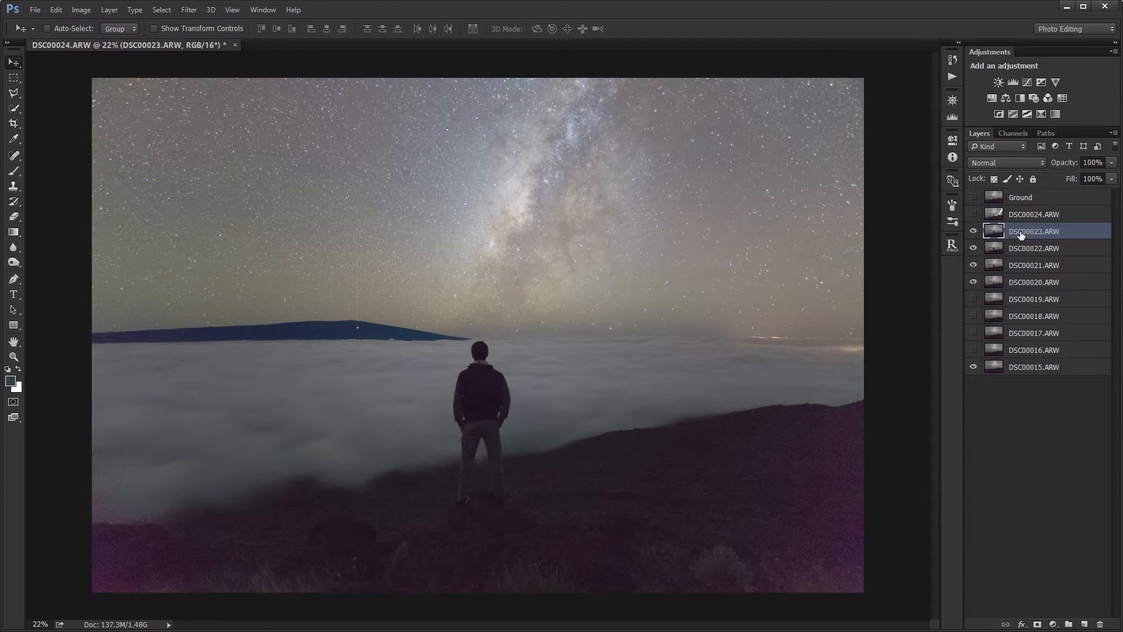
{"action": "key", "text": "2"}
{"action": "key", "text": "5"}
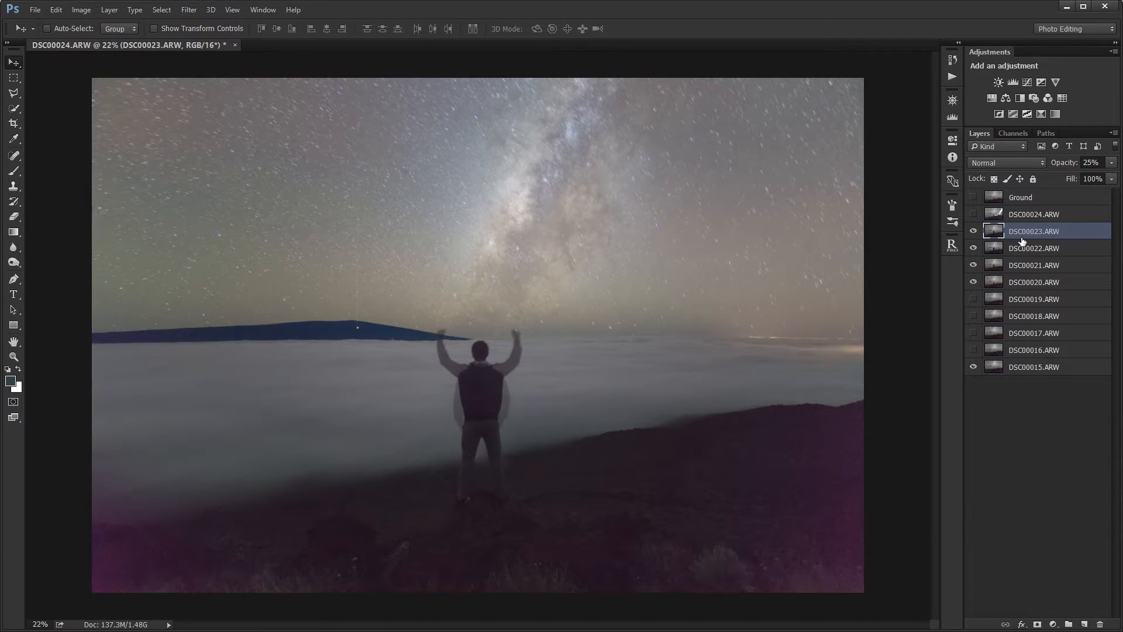
Compare the averaged frames with the DSC00023.ARW layer on and off, and preview the Ground layer against them.
{"action": "left_click", "coordinate": [973, 231]}
{"action": "left_click", "coordinate": [973, 231]}
{"action": "left_click", "coordinate": [974, 231]}
{"action": "left_click", "coordinate": [970, 233]}
{"action": "left_click", "coordinate": [970, 233]}
{"action": "left_click", "coordinate": [970, 233]}
{"action": "left_click", "coordinate": [970, 233]}
{"action": "left_click", "coordinate": [973, 197]}
{"action": "left_click", "coordinate": [974, 197]}
Duplicate the four layers DSC00020.ARW to DSC00023.ARW and merge the copies into one layer.
{"action": "left_click", "coordinate": [1021, 287], "text": "shift"}
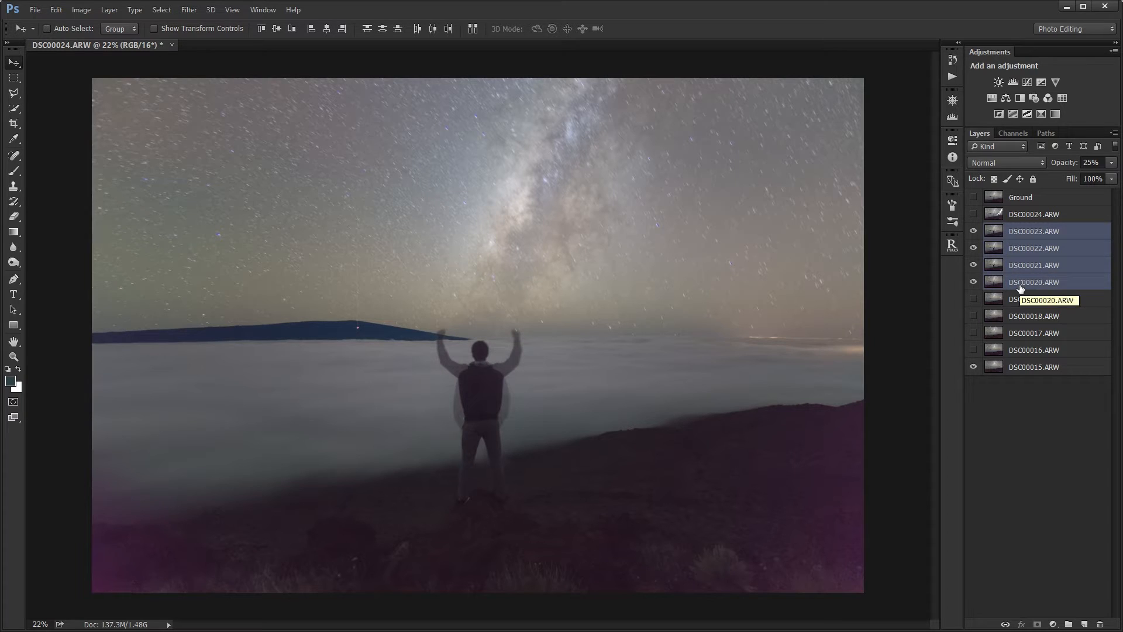
{"action": "key", "text": "ctrl+j"}
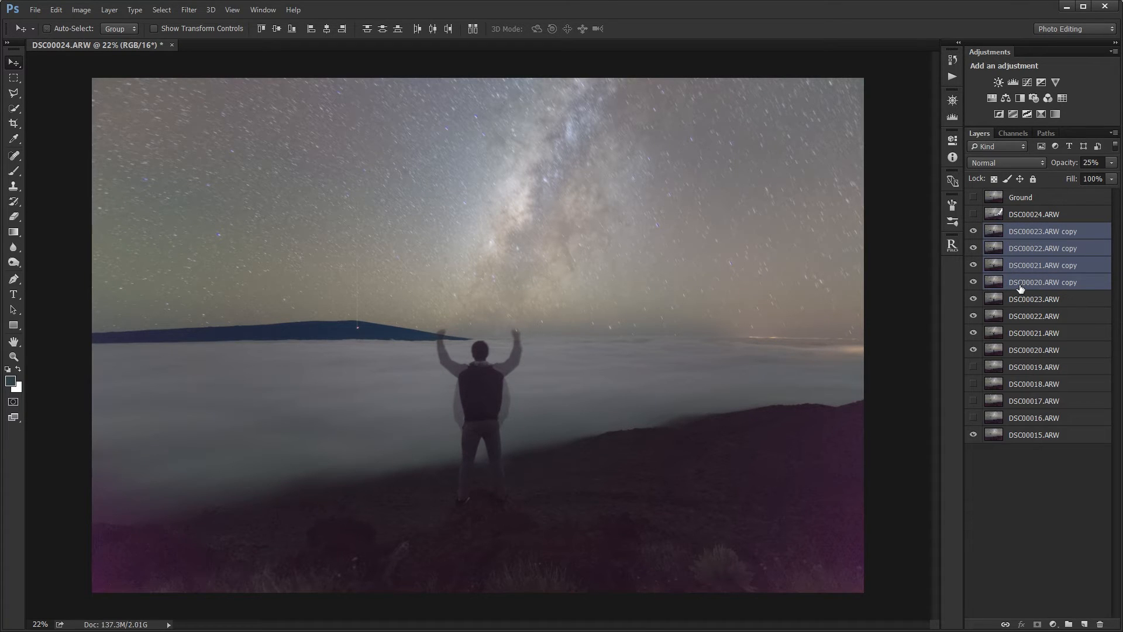
{"action": "key", "text": "ctrl+e"}
Name the merged layer Clouds and place it between the Ground and DSC00024.ARW layers.
{"action": "double_click", "coordinate": [1038, 232]}
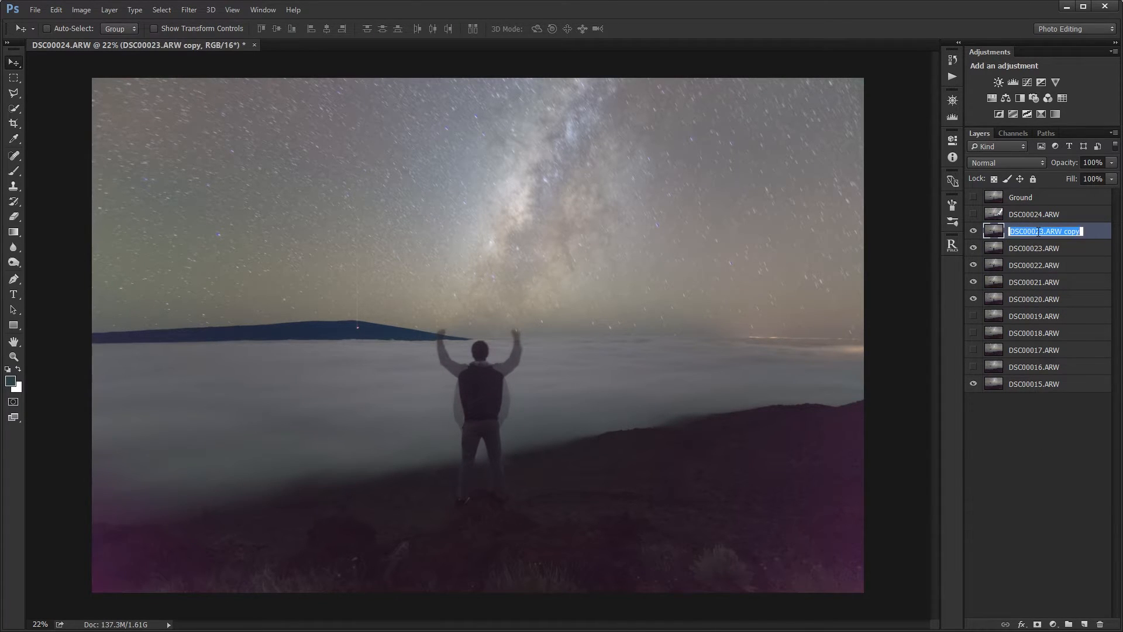
{"action": "type", "text": "Clouds"}
{"action": "key", "text": "Return"}
{"action": "left_click_drag", "start_coordinate": [1036, 233], "coordinate": [1029, 208]}
Restore the original DSC00023.ARW, DSC00022.ARW and DSC00021.ARW layers to 100% opacity.
{"action": "left_click", "coordinate": [988, 234]}
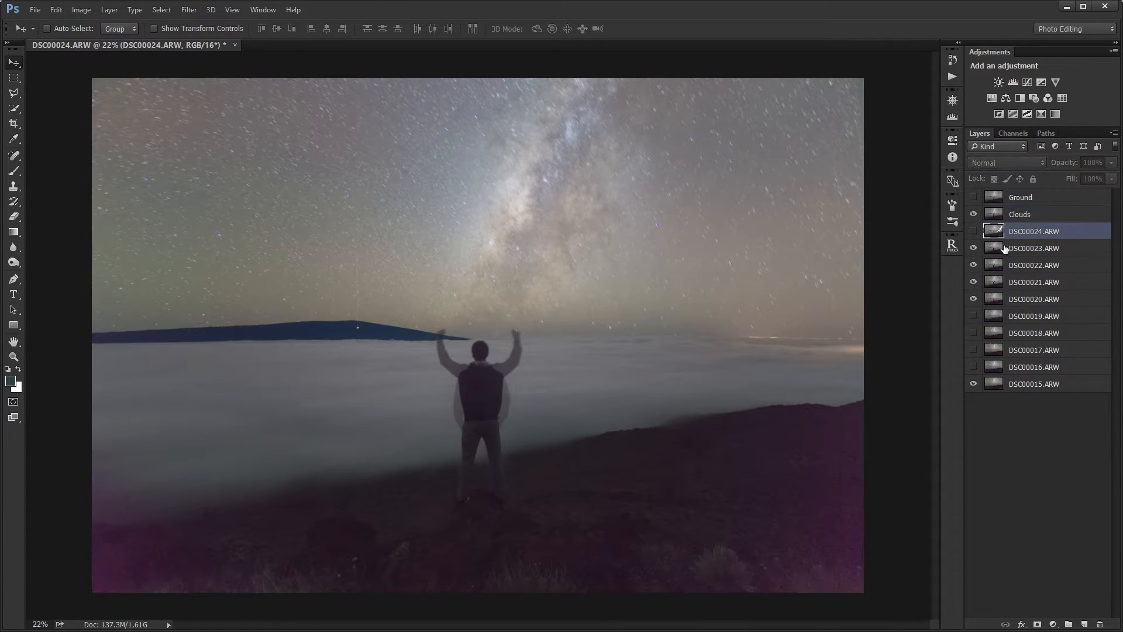
{"action": "left_click", "coordinate": [1006, 248]}
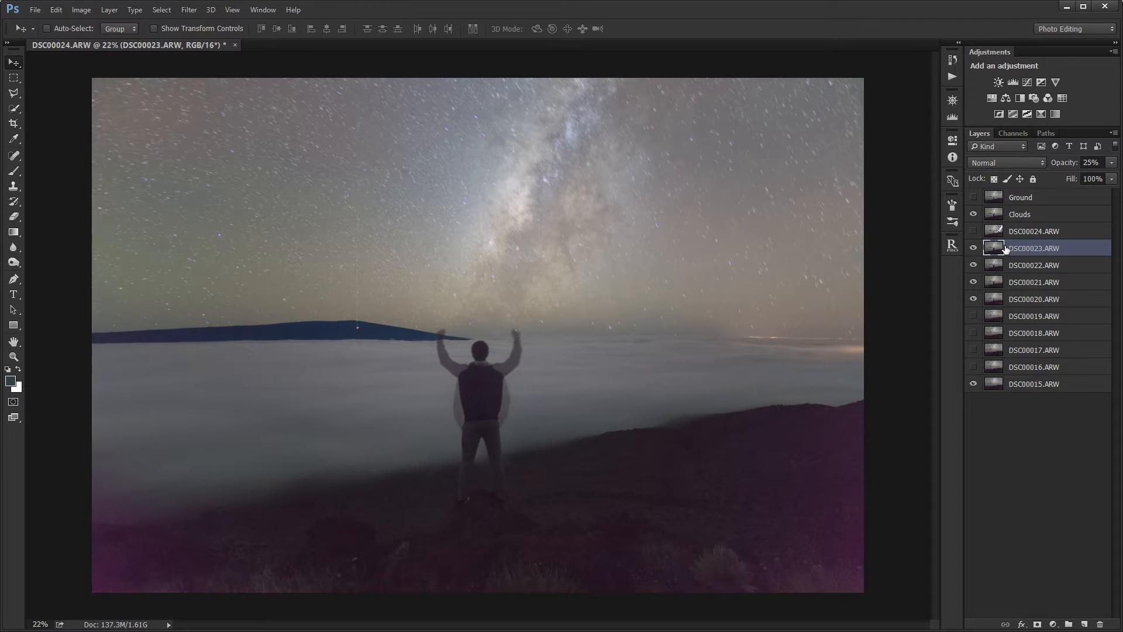
{"action": "left_click", "coordinate": [1031, 266]}
{"action": "left_click", "coordinate": [1031, 283]}
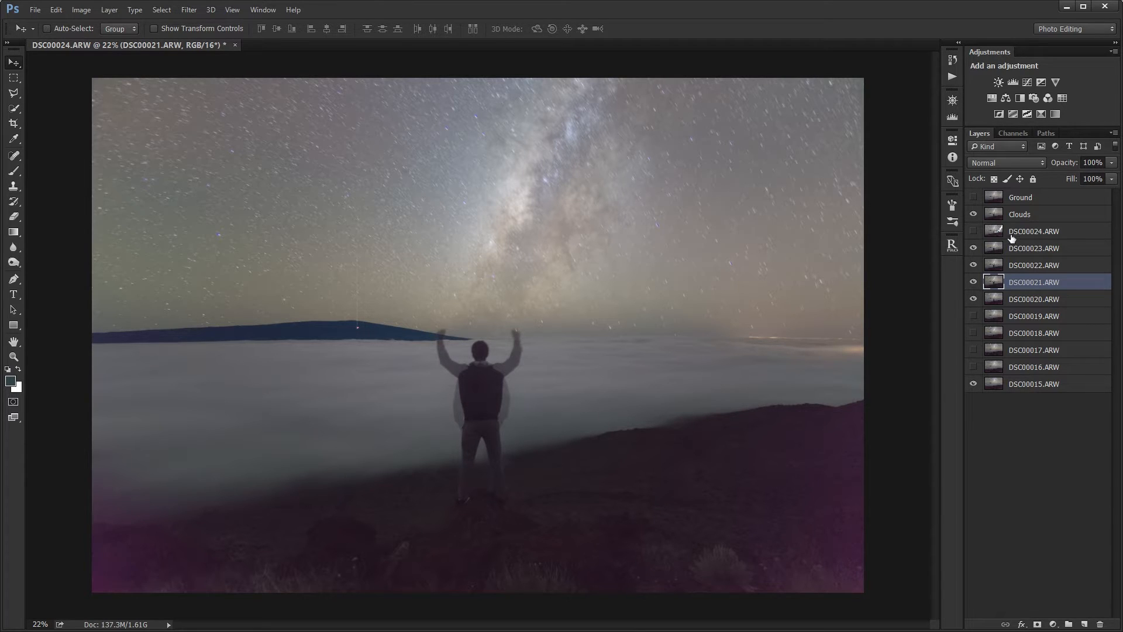
{"action": "left_click", "coordinate": [1034, 299]}
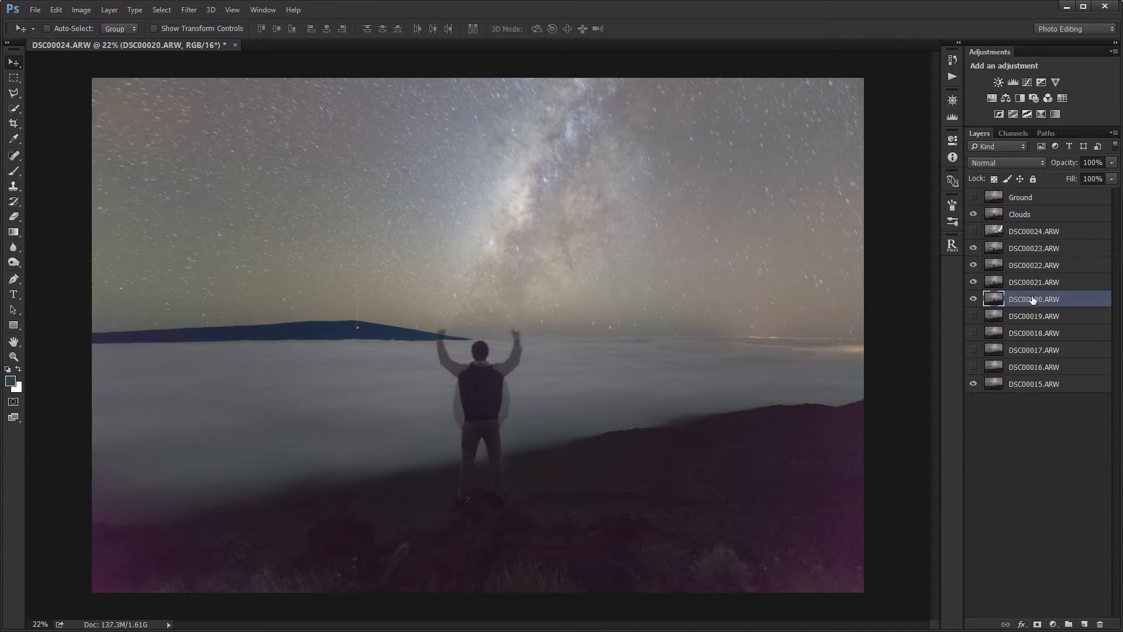
{"action": "left_click", "coordinate": [1028, 279]}
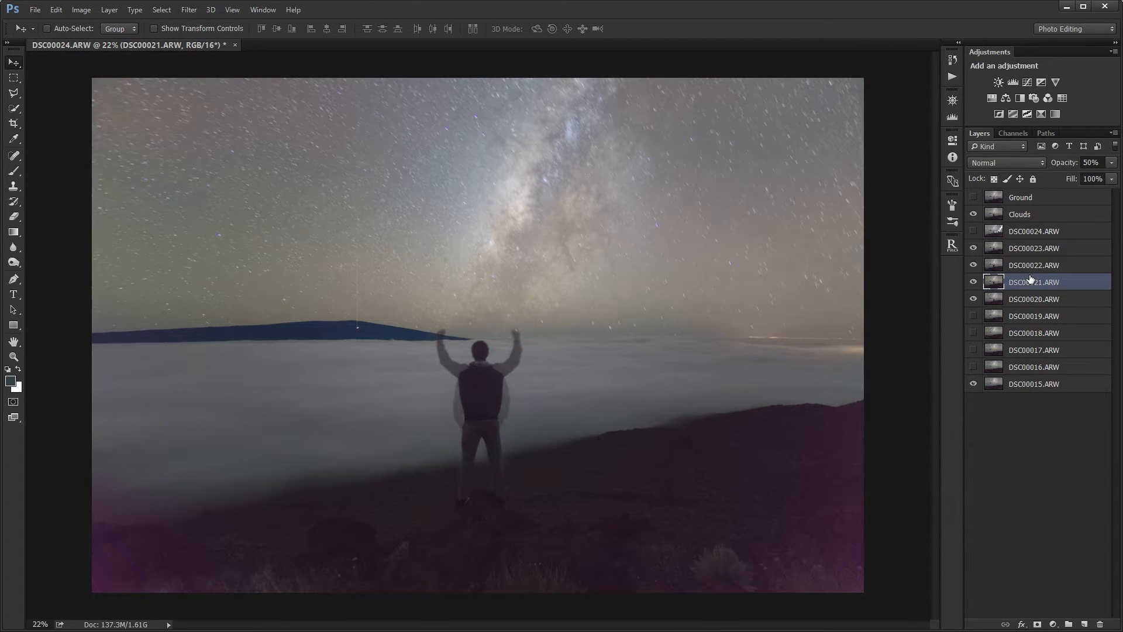
{"action": "key", "text": "5"}
{"action": "key", "text": "5"}
{"action": "key", "text": "0"}
Compare the image with and without Clouds, and hide every layer from Clouds to DSC00016.ARW so only DSC00015.ARW shows.
{"action": "left_click", "coordinate": [974, 214]}
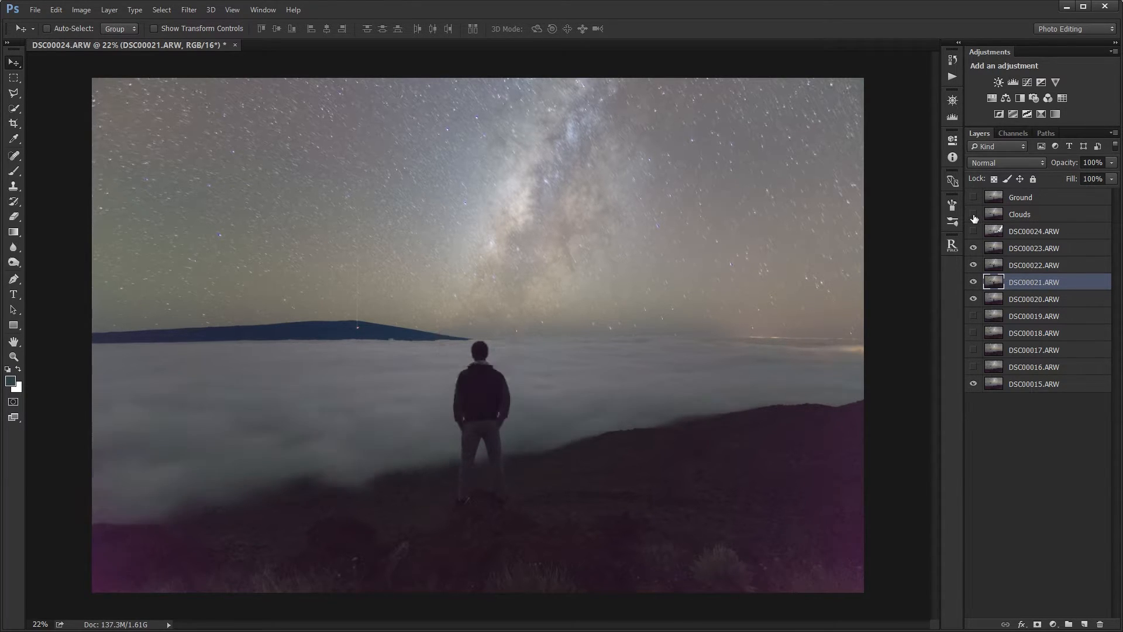
{"action": "left_click", "coordinate": [974, 214]}
{"action": "left_click", "coordinate": [993, 216]}
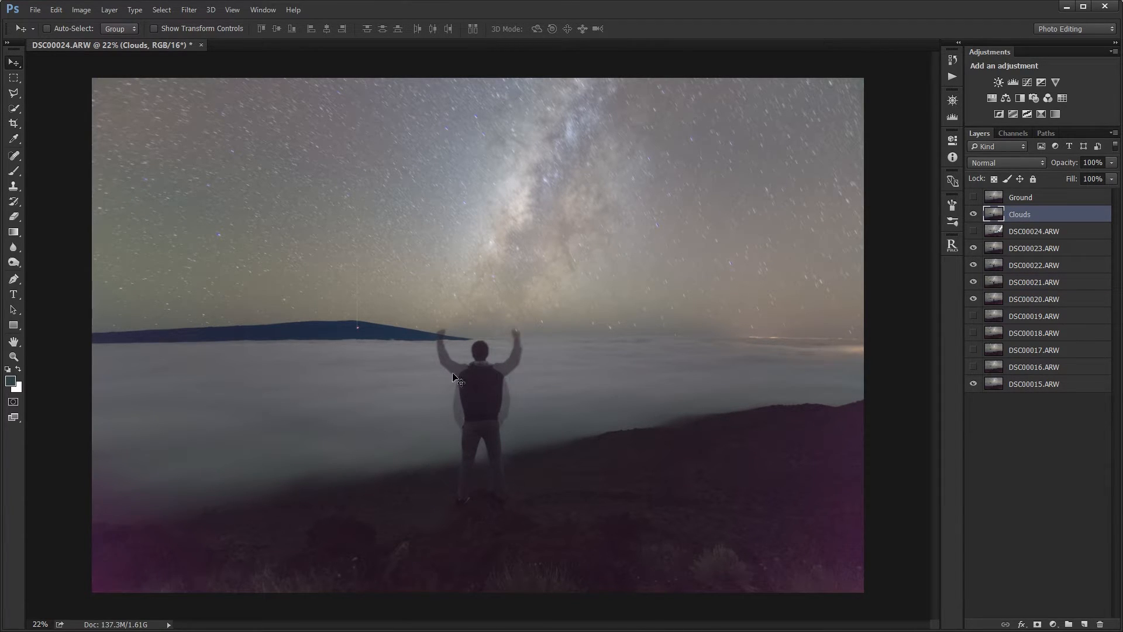
{"action": "left_click_drag", "start_coordinate": [973, 215], "coordinate": [976, 376]}
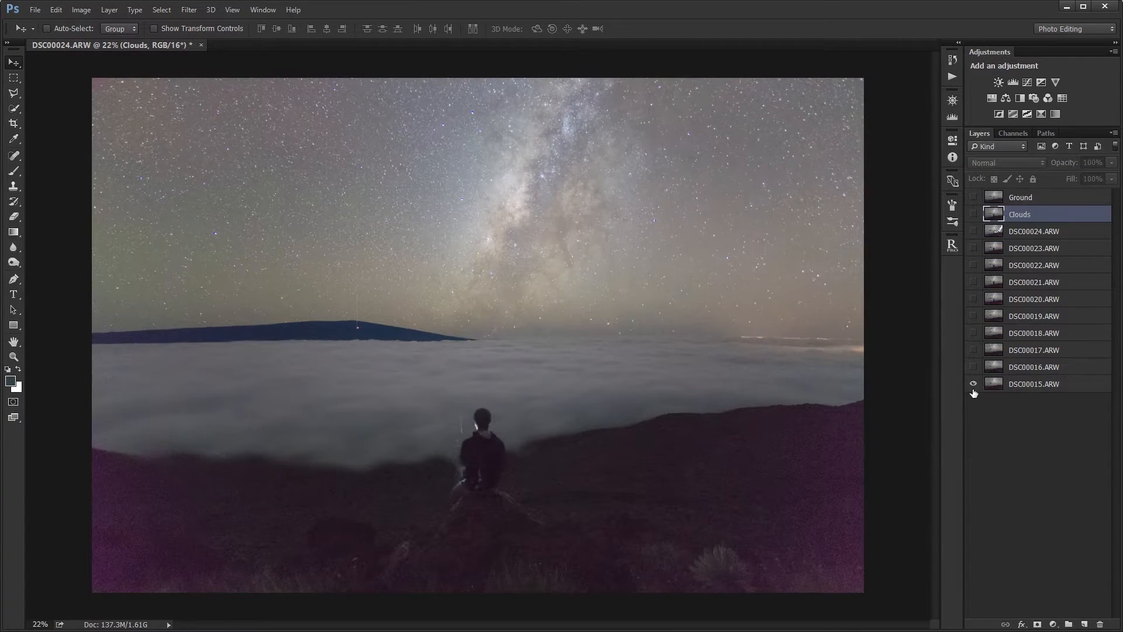
{"action": "left_click", "coordinate": [973, 383]}
{"action": "left_click", "coordinate": [973, 382]}
Show the DSC00016.ARW, DSC00017.ARW, DSC00018.ARW and DSC00019.ARW layers one after another above DSC00015.ARW.
{"action": "left_click", "coordinate": [972, 368]}
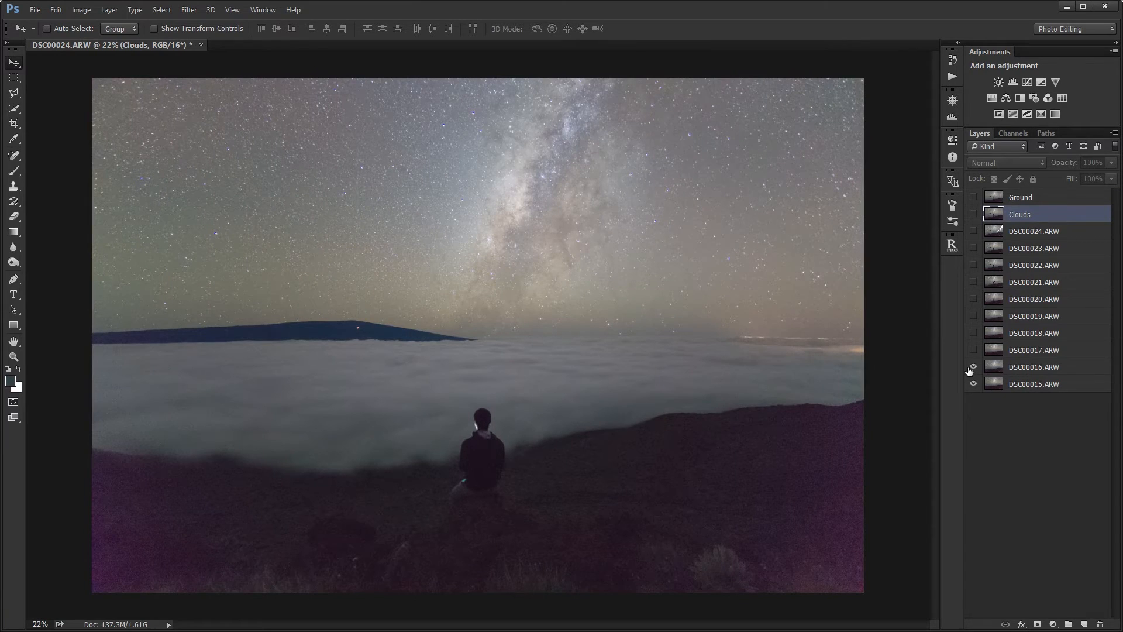
{"action": "left_click", "coordinate": [973, 350]}
{"action": "left_click", "coordinate": [974, 332]}
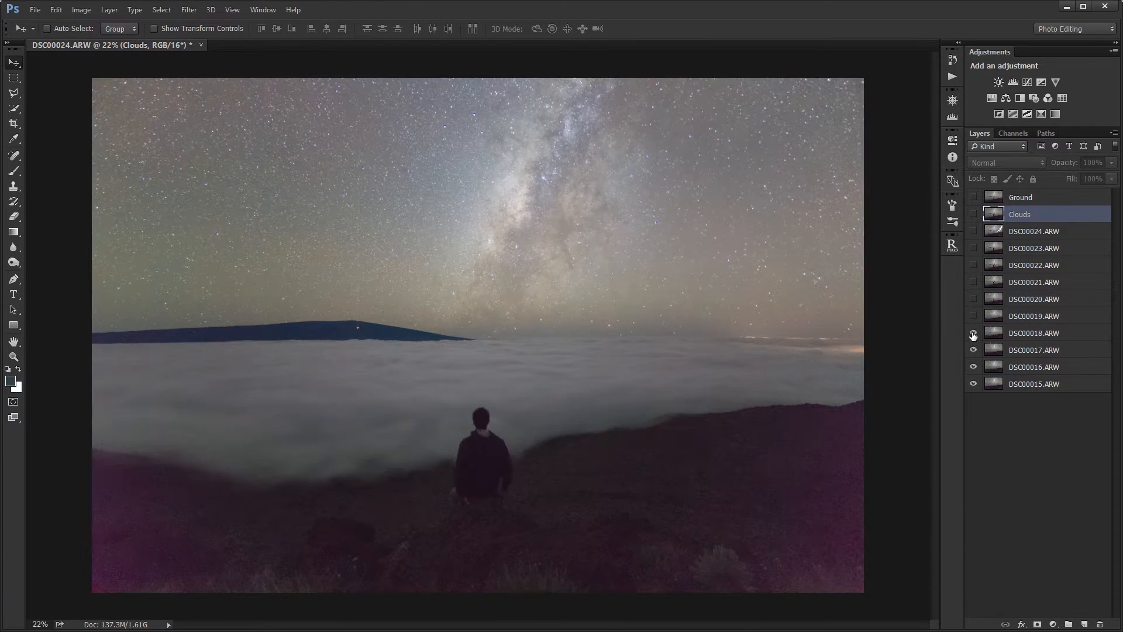
{"action": "left_click", "coordinate": [974, 317]}
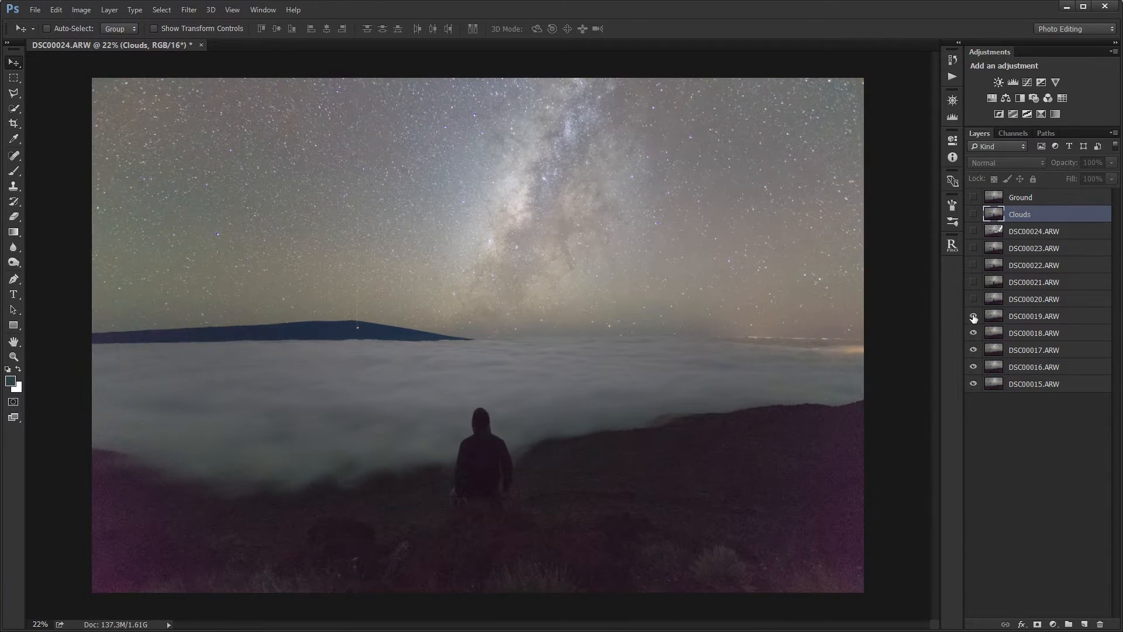
Duplicate the four layers DSC00016.ARW to DSC00019.ARW.
{"action": "left_click", "coordinate": [1039, 319]}
{"action": "left_click", "coordinate": [1030, 367], "text": "shift"}
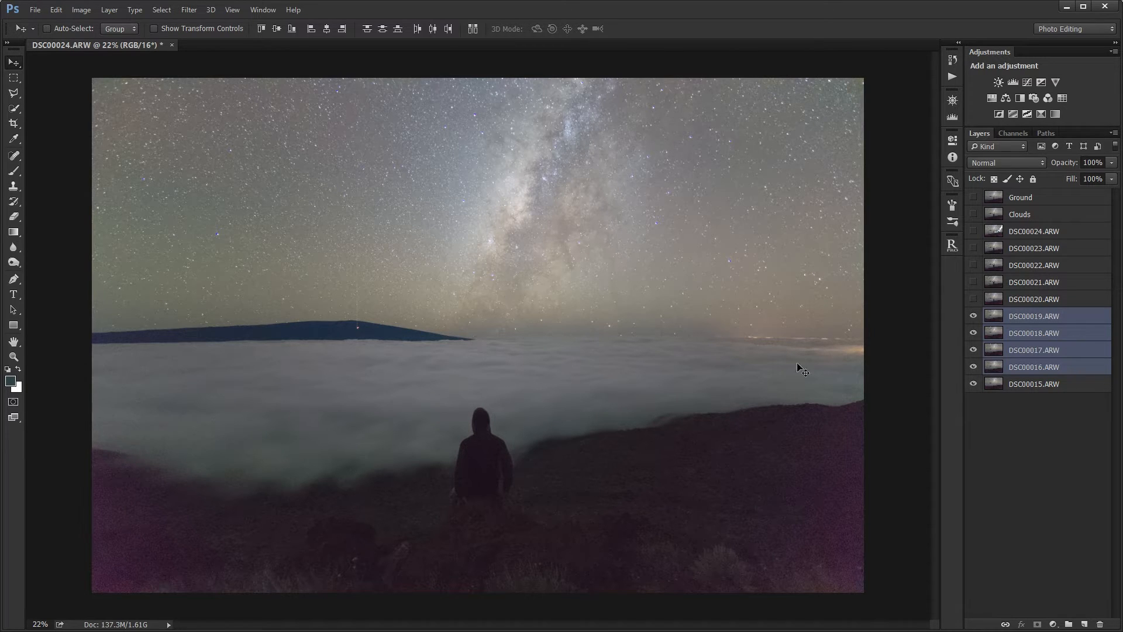
{"action": "left_click", "coordinate": [1033, 349]}
{"action": "left_click", "coordinate": [1036, 366]}
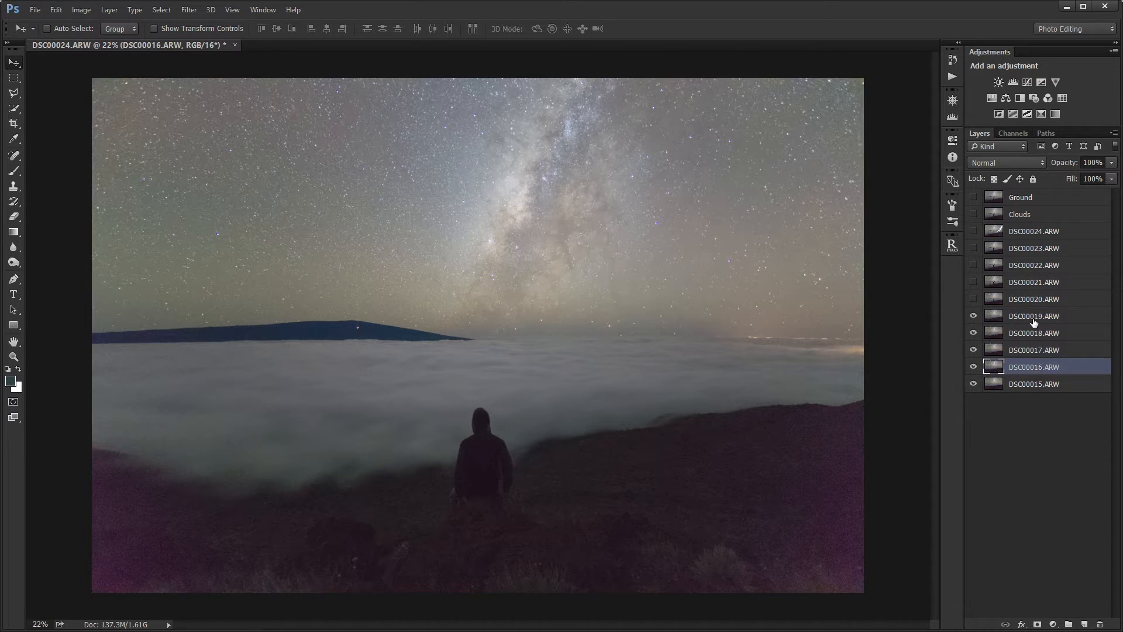
{"action": "left_click", "coordinate": [1034, 321], "text": "shift"}
{"action": "key", "text": "ctrl+j"}
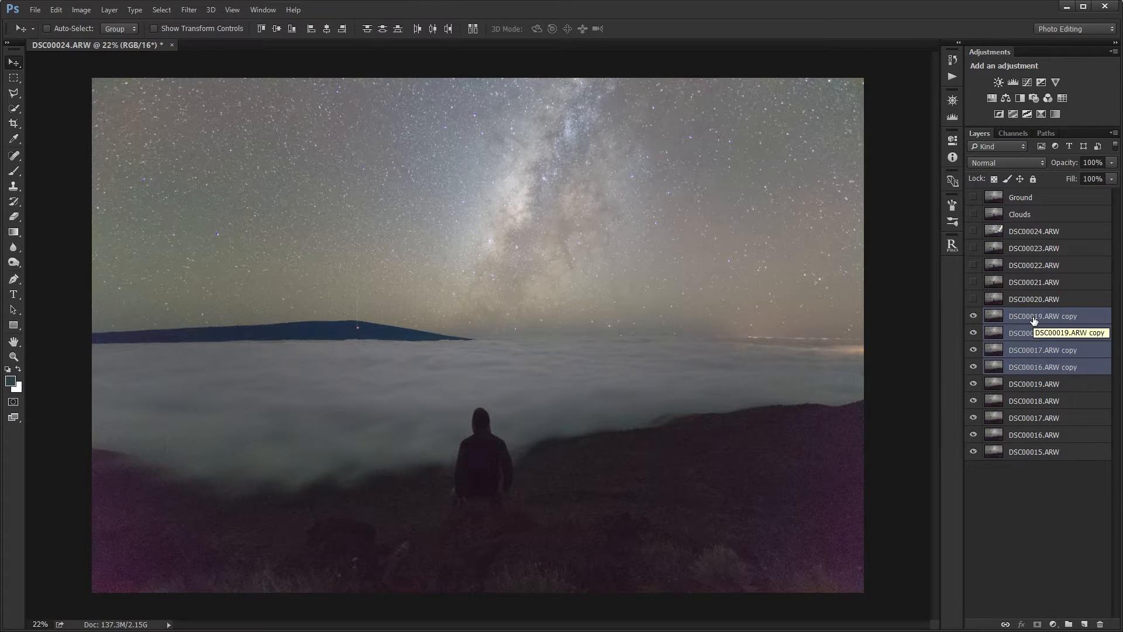
Reduce the upper three copies' opacities for averaging, with DSC00017.ARW copy at 50% and DSC00019.ARW copy at 25%, and merge the four copies.
{"action": "left_click", "coordinate": [1037, 351]}
{"action": "key", "text": "5"}
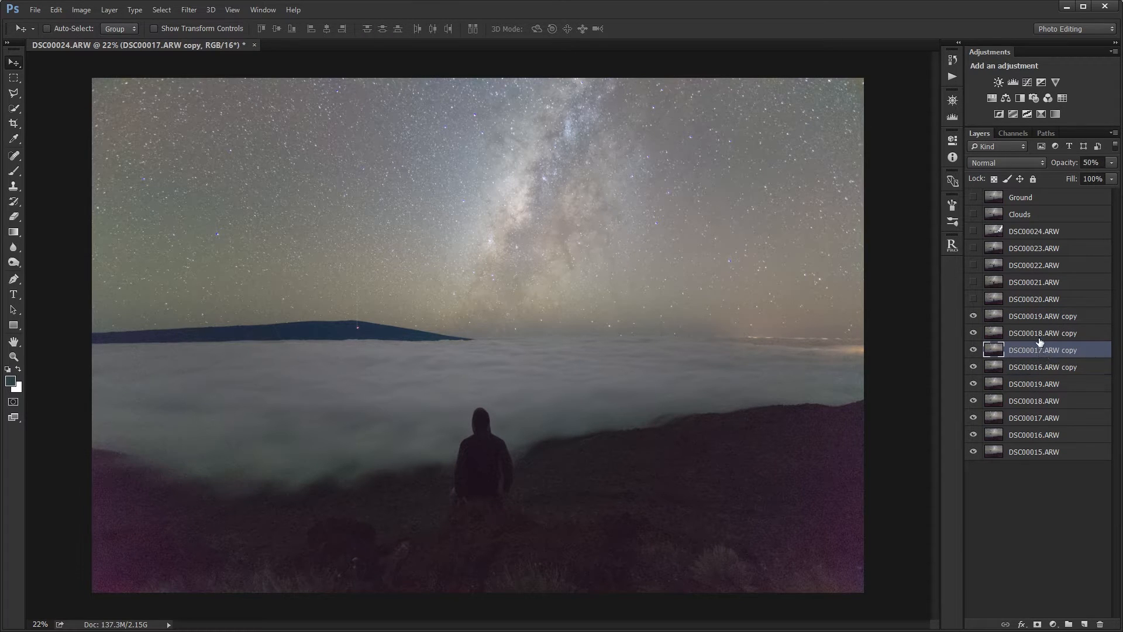
{"action": "left_click", "coordinate": [1036, 334]}
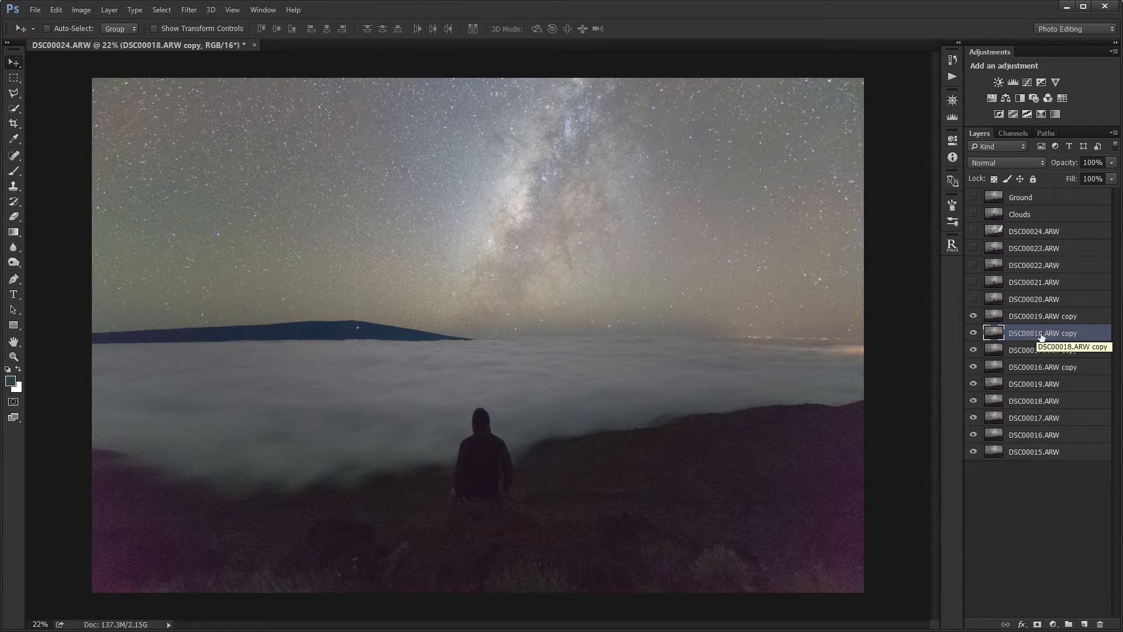
{"action": "left_click", "coordinate": [1030, 315]}
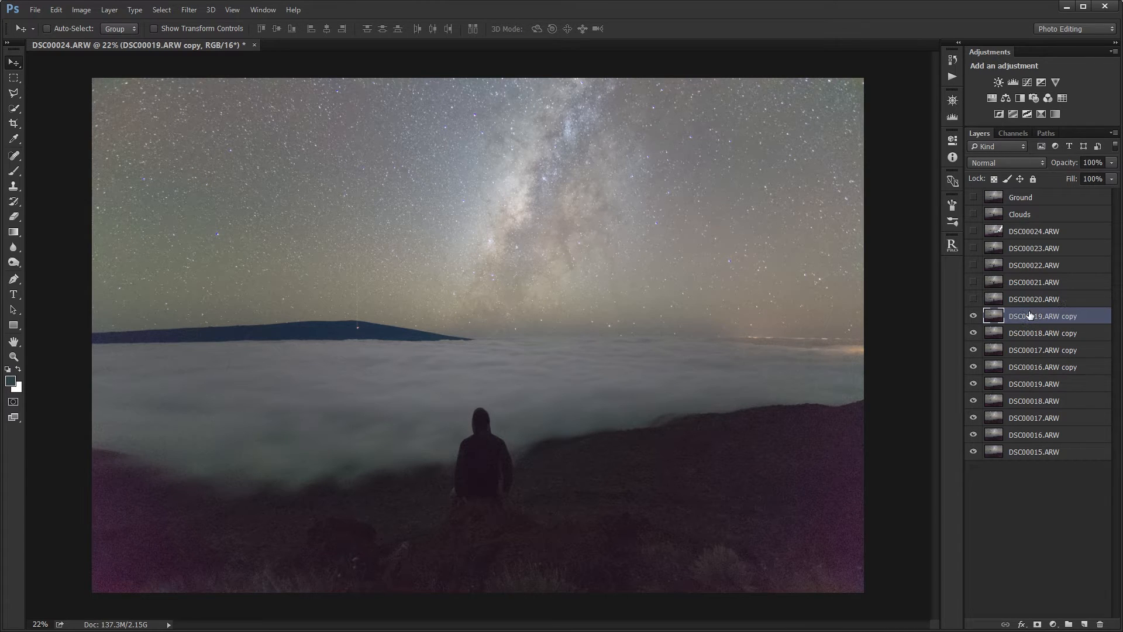
{"action": "key", "text": "2"}
{"action": "key", "text": "5"}
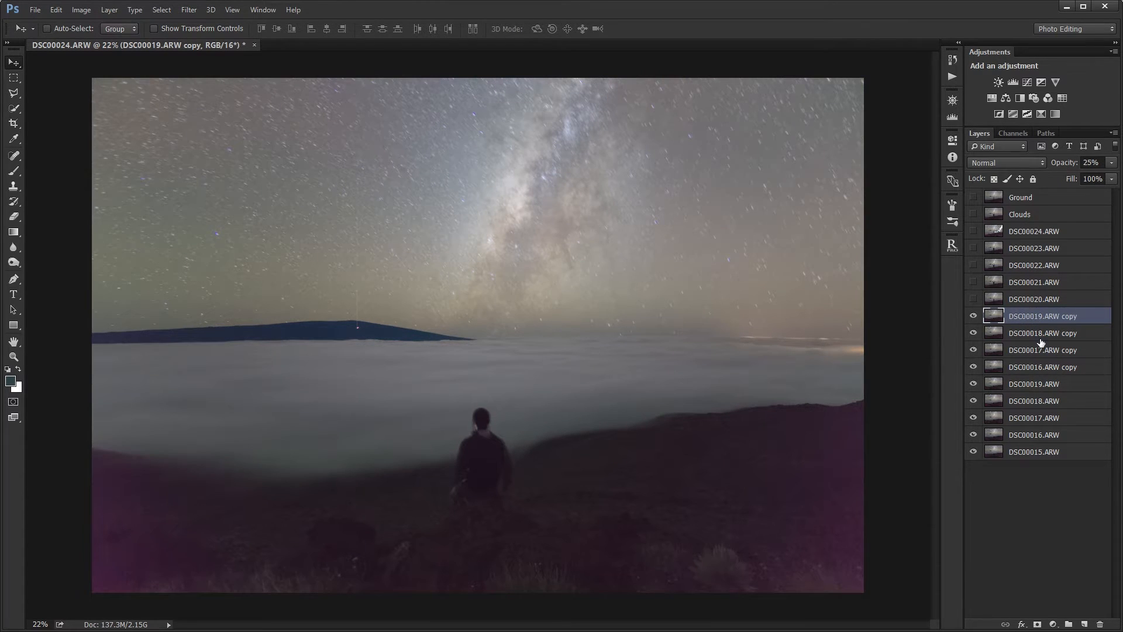
{"action": "left_click", "coordinate": [1047, 366], "text": "shift"}
{"action": "key", "text": "ctrl+e"}
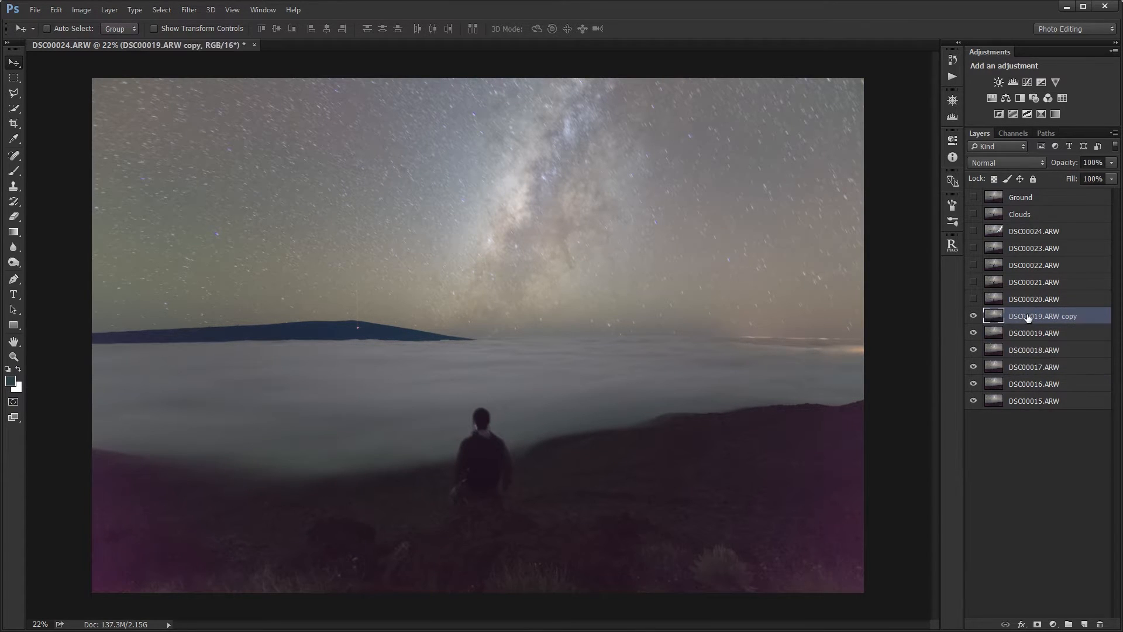
Name the newly merged layer Clouds 2 and place it directly below the Clouds layer.
{"action": "double_click", "coordinate": [1028, 316]}
{"action": "type", "text": "Clouds"}
{"action": "key", "text": "Return"}
{"action": "double_click", "coordinate": [1028, 317]}
{"action": "left_click", "coordinate": [1036, 317]}
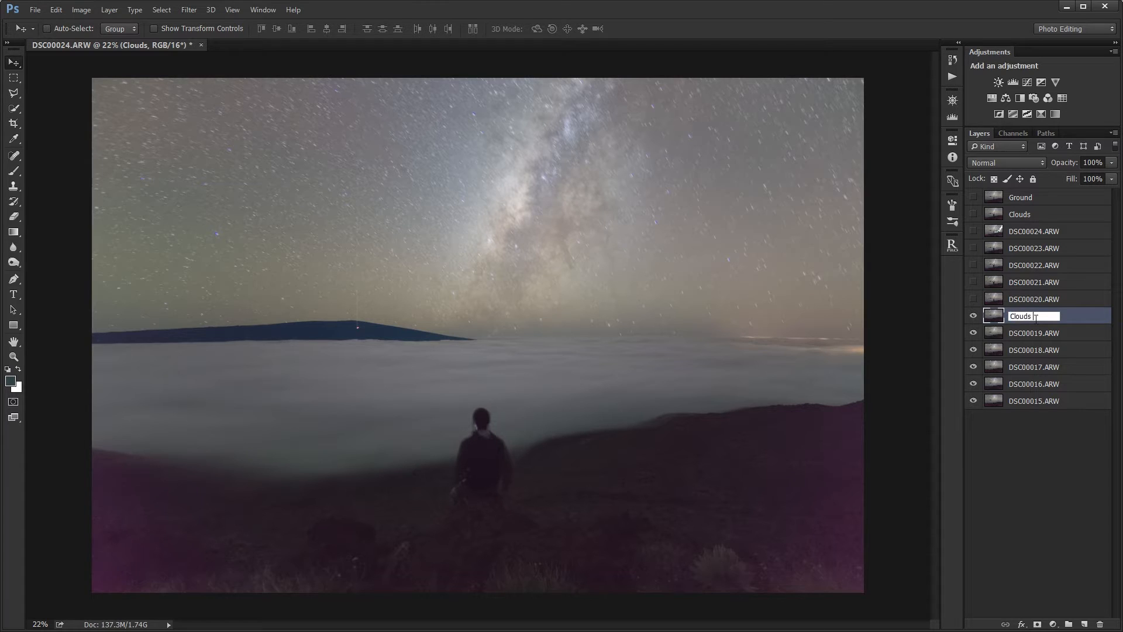
{"action": "key", "text": "Return"}
{"action": "left_click_drag", "start_coordinate": [1035, 322], "coordinate": [1034, 233]}
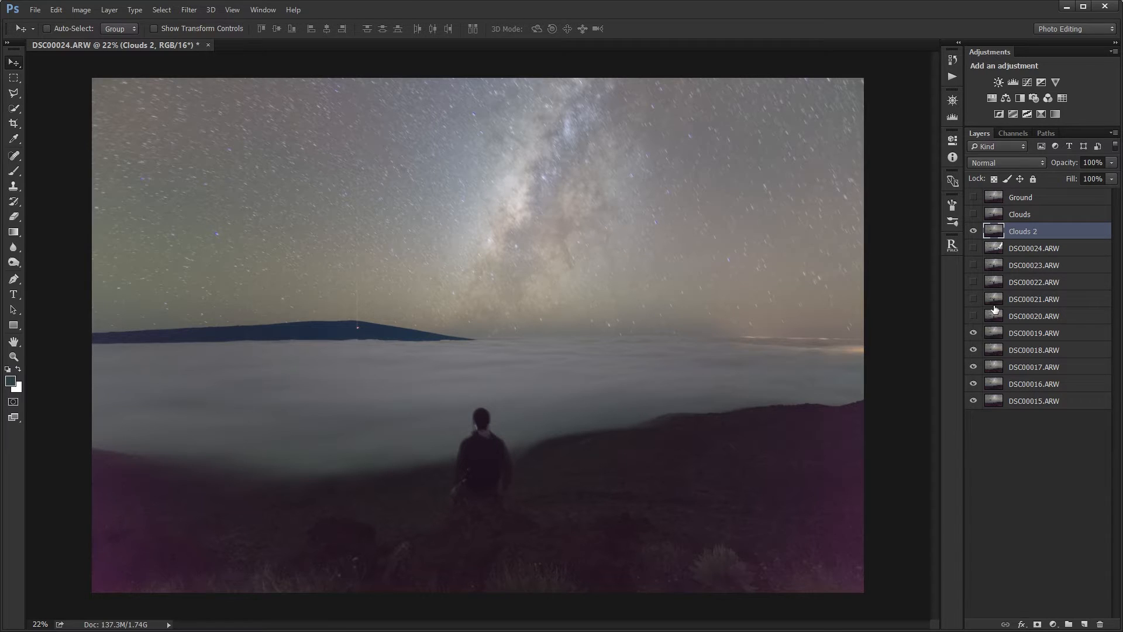
Show the Ground layer and inspect its averaged sky above the distant mountain up close.
{"action": "left_click", "coordinate": [1017, 200]}
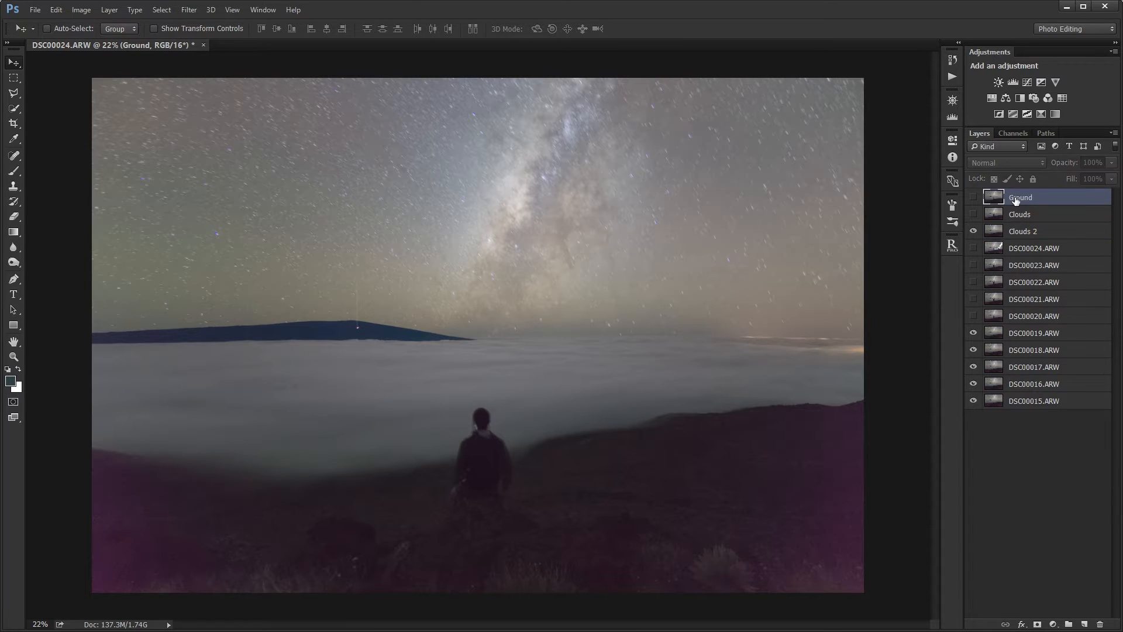
{"action": "left_click", "coordinate": [974, 198]}
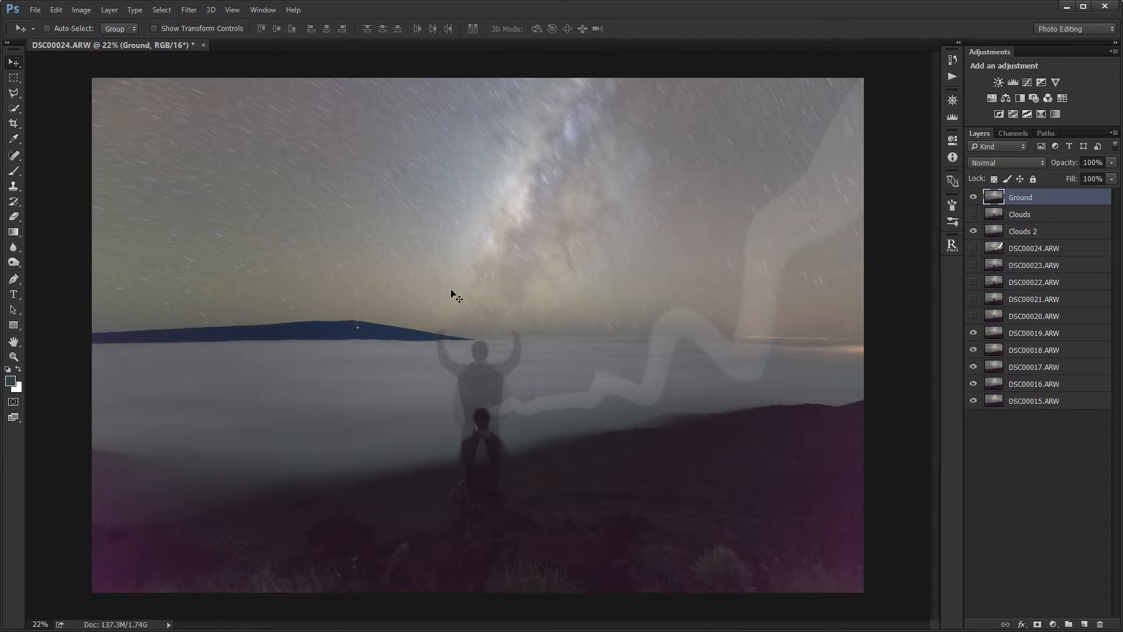
{"action": "scroll", "coordinate": [369, 301], "scroll_direction": "up", "scroll_amount": 3}
{"action": "scroll", "coordinate": [341, 297], "scroll_direction": "up", "scroll_amount": 2}
{"action": "left_click_drag", "start_coordinate": [477, 235], "coordinate": [512, 413]}
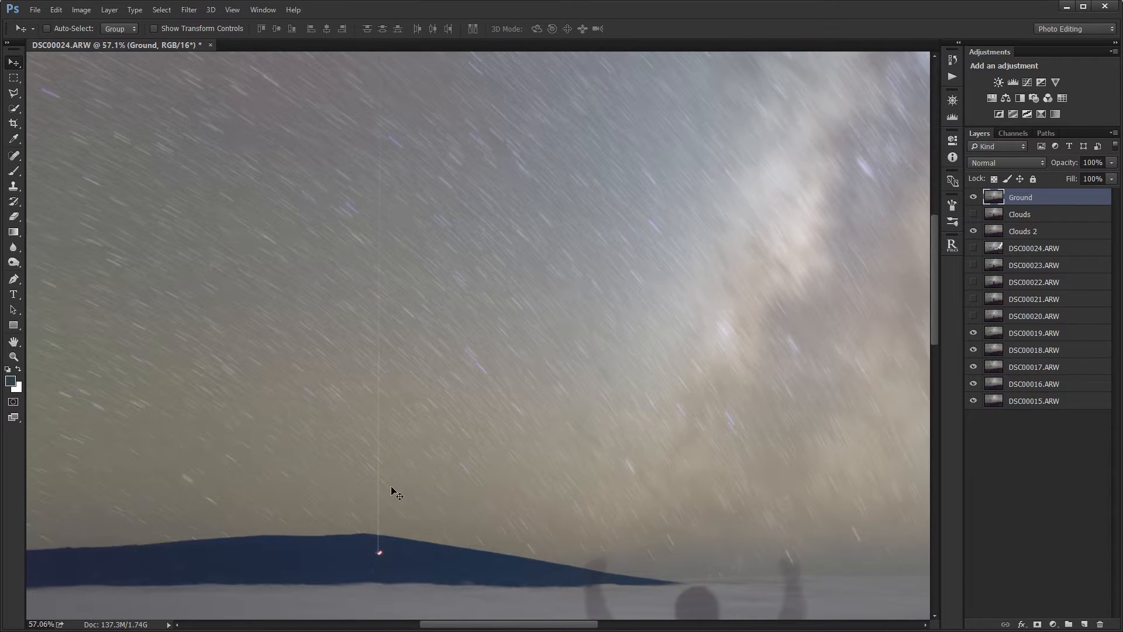
Duplicate the Ground layer and name the copy Laser.
{"action": "left_click_drag", "start_coordinate": [423, 473], "coordinate": [471, 438]}
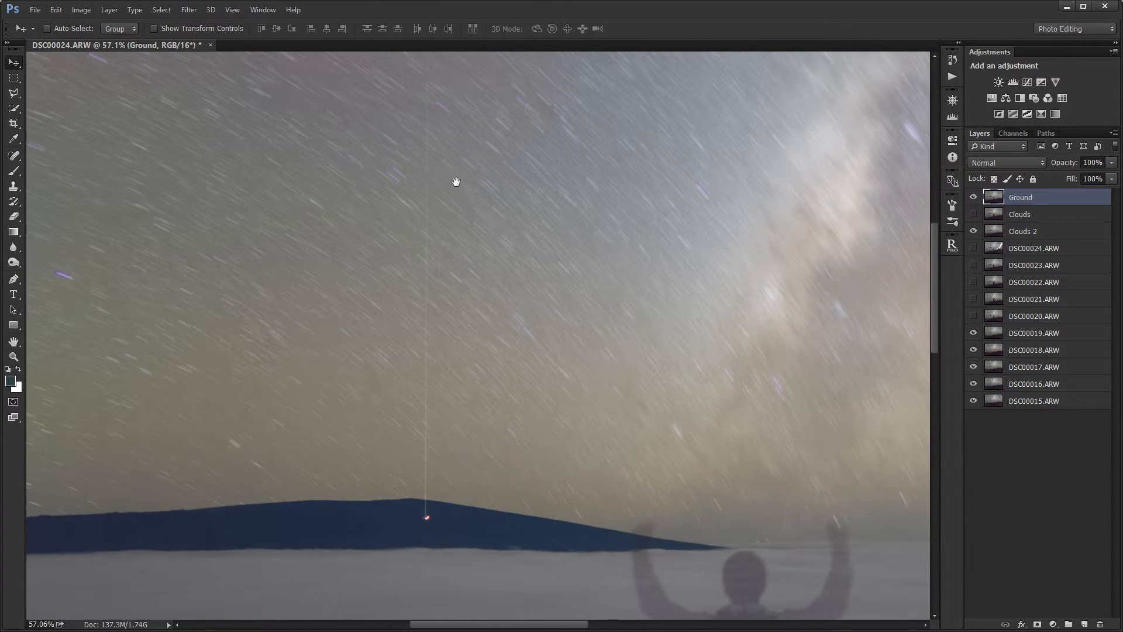
{"action": "left_click_drag", "start_coordinate": [457, 181], "coordinate": [461, 232]}
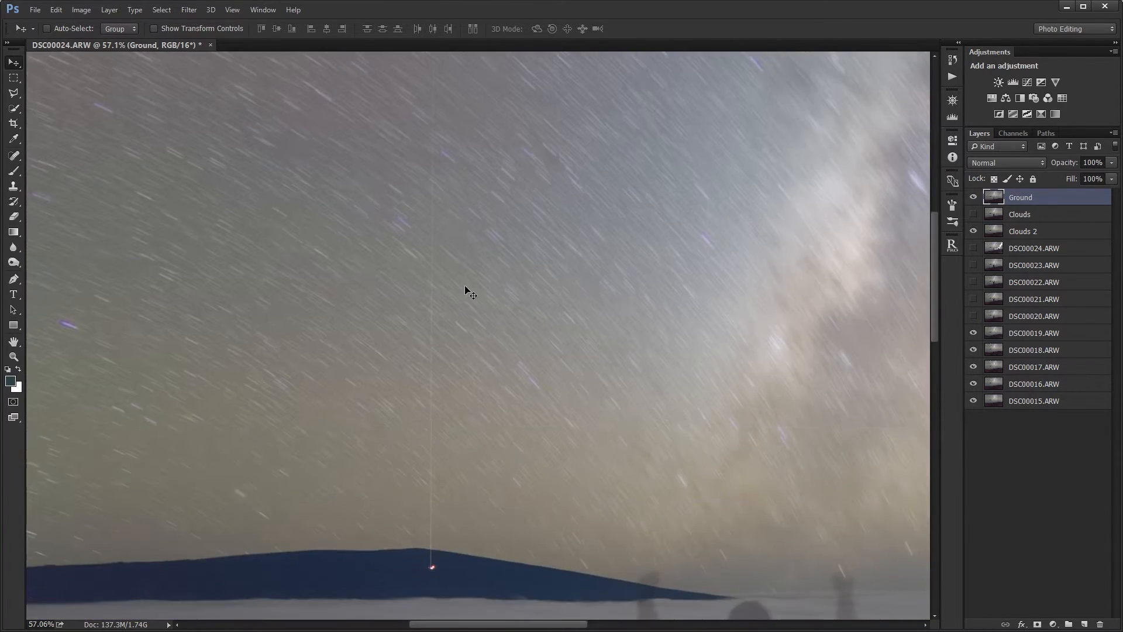
{"action": "key", "text": "ctrl+0"}
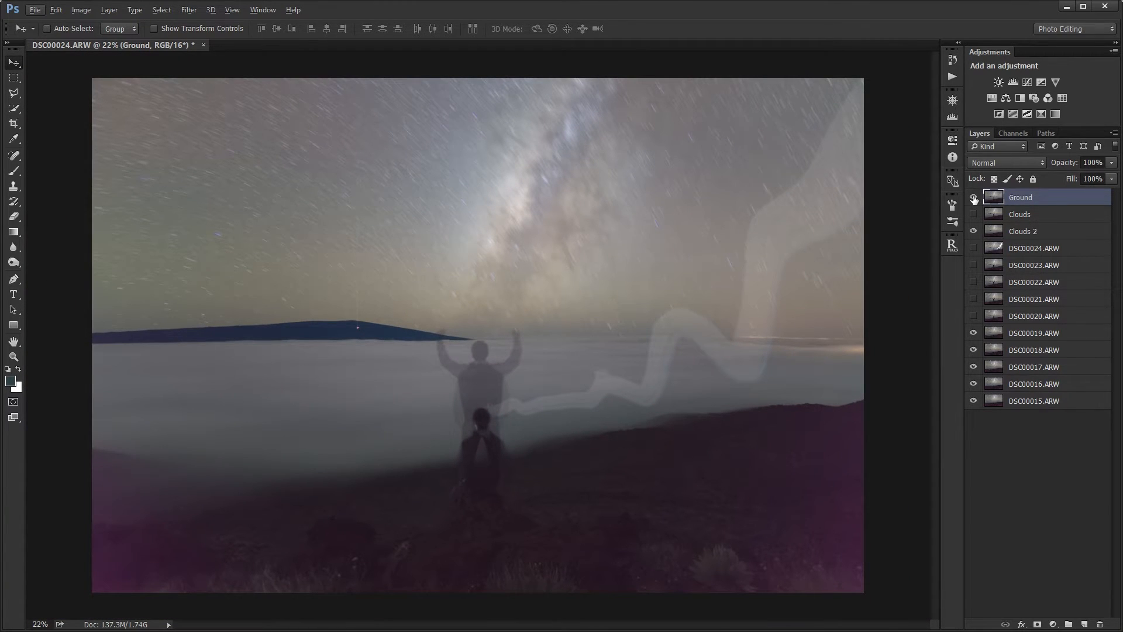
{"action": "key", "text": "ctrl+j"}
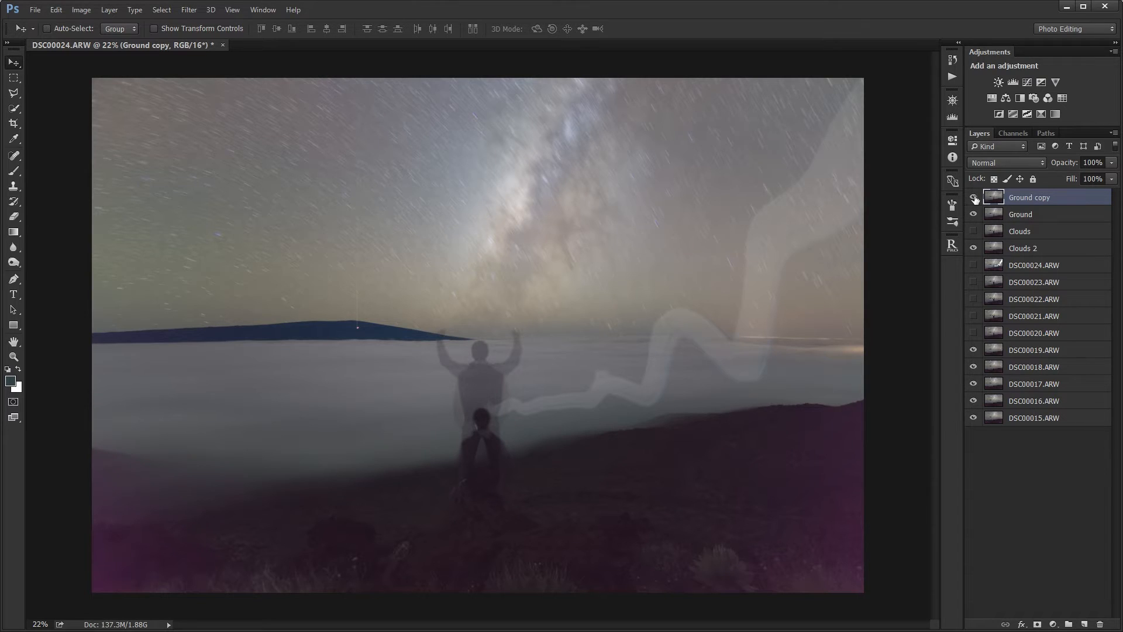
{"action": "double_click", "coordinate": [1031, 200]}
{"action": "type", "text": "Laser"}
{"action": "key", "text": "Return"}
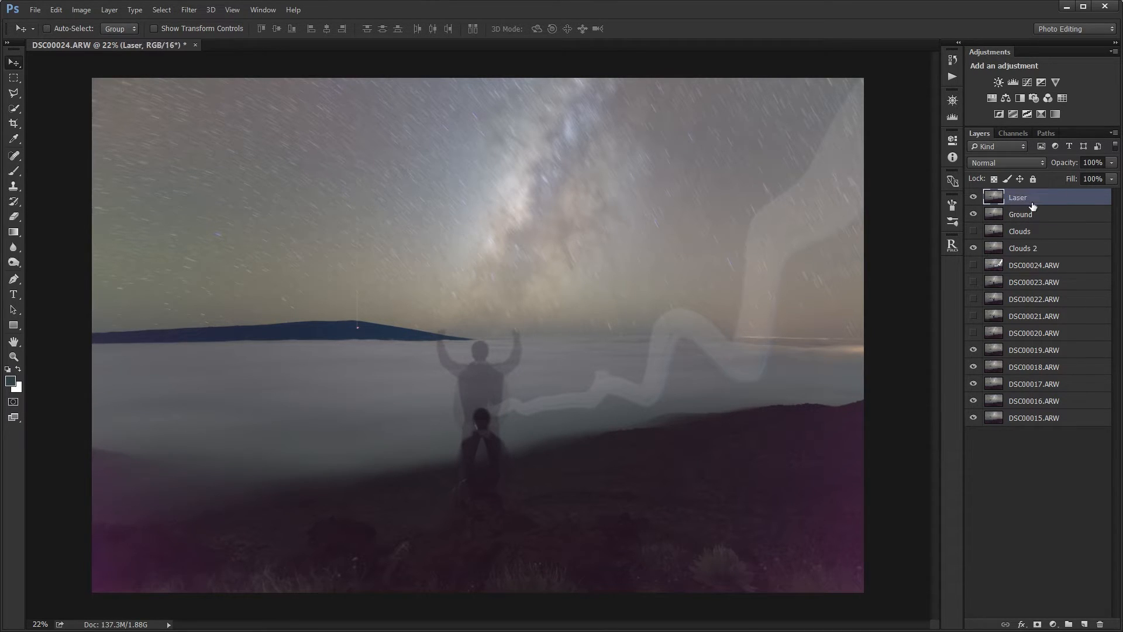
Hide the Laser, Ground, Clouds and Clouds 2 layers while keeping DSC00015.ARW to DSC00019.ARW visible.
{"action": "left_click", "coordinate": [973, 231]}
{"action": "left_click", "coordinate": [1011, 267]}
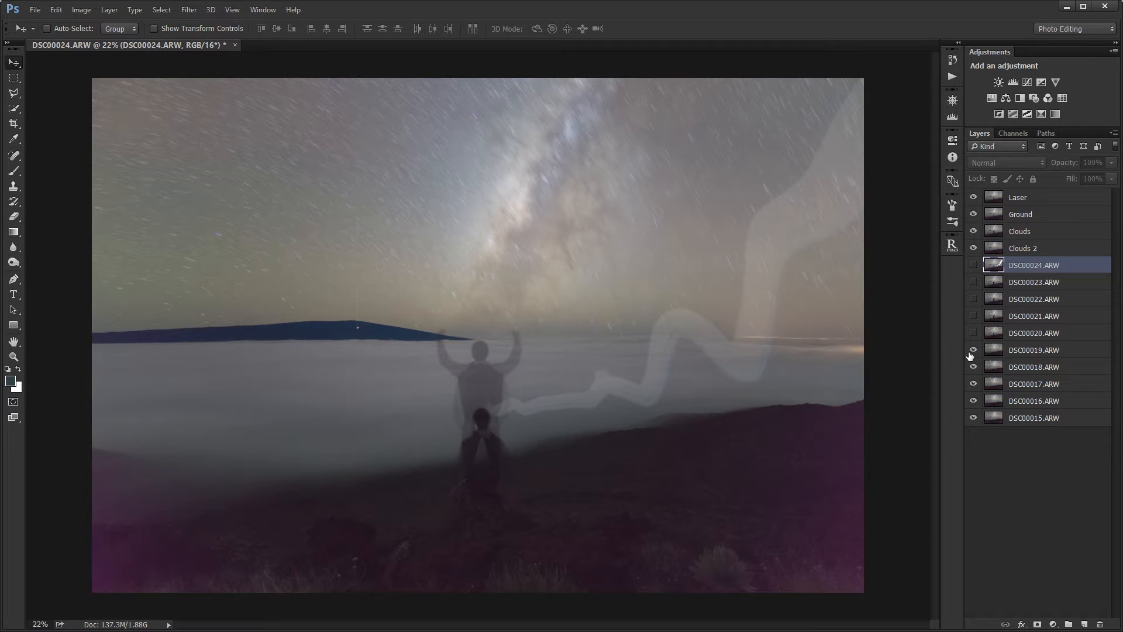
{"action": "left_click_drag", "start_coordinate": [974, 248], "coordinate": [974, 197]}
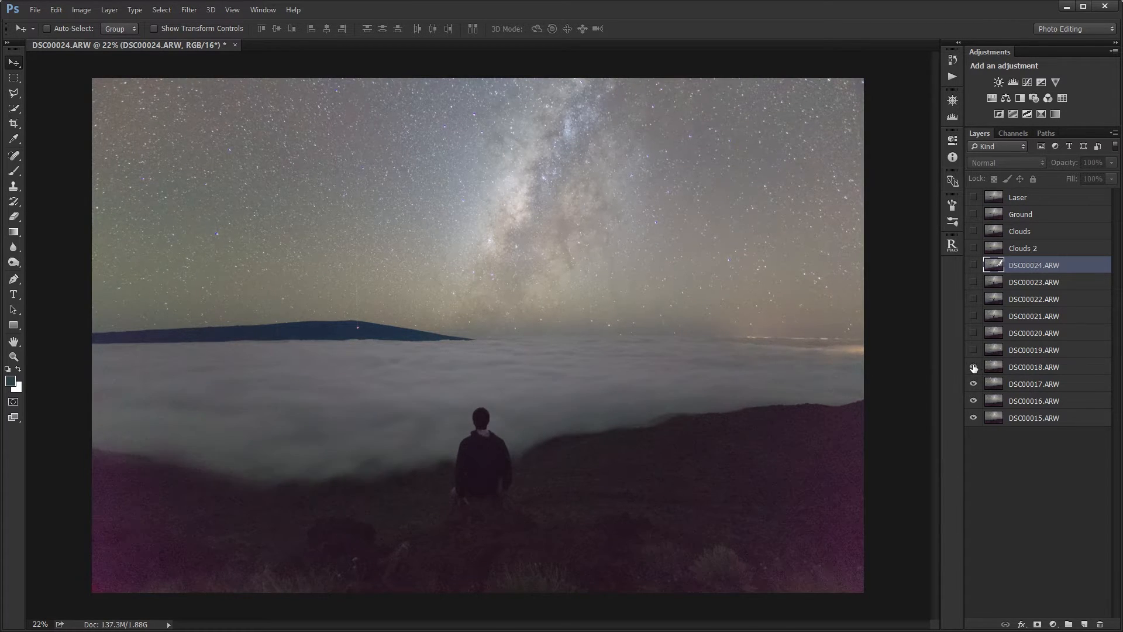
{"action": "mouse_move", "coordinate": [974, 350]}
{"action": "left_mouse_down"}
{"action": "mouse_move", "coordinate": [974, 405]}
{"action": "mouse_move", "coordinate": [974, 353]}
{"action": "left_mouse_up"}
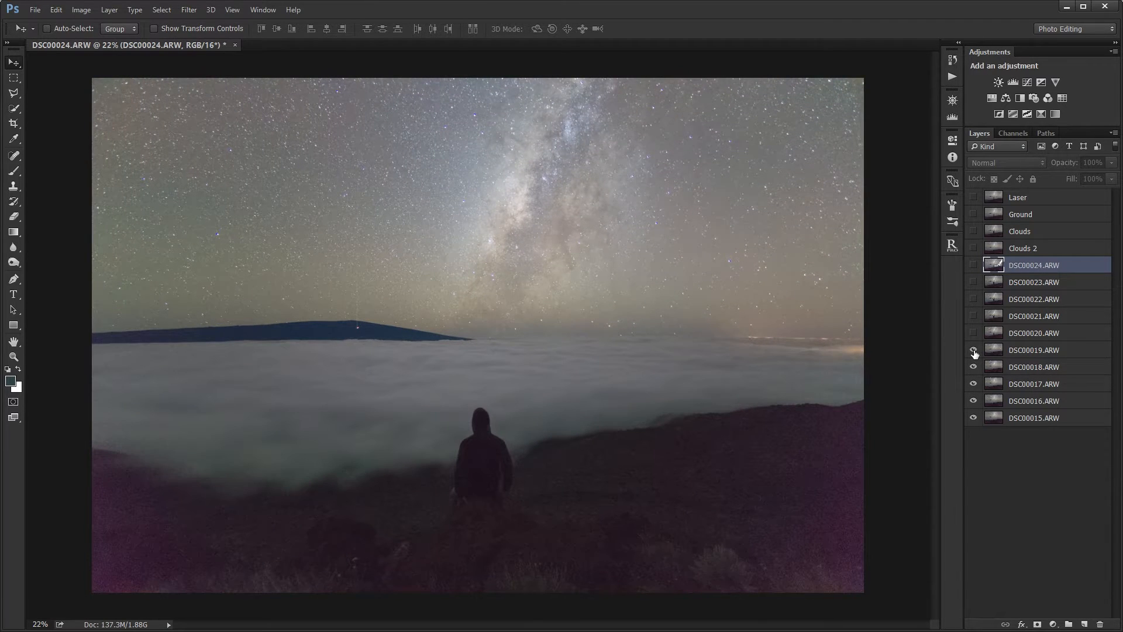
Delete the five exposure layers DSC00020.ARW to DSC00024.ARW.
{"action": "left_click", "coordinate": [1018, 419]}
{"action": "left_click", "coordinate": [1018, 402]}
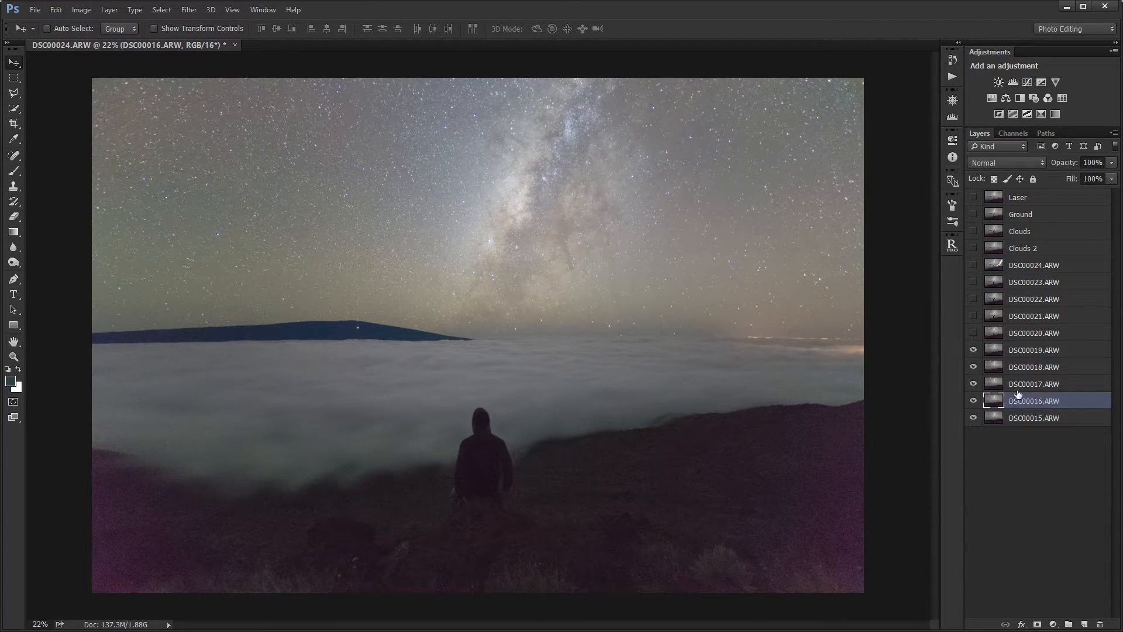
{"action": "left_click", "coordinate": [1017, 384]}
{"action": "left_click", "coordinate": [1018, 367]}
{"action": "left_click", "coordinate": [1022, 351]}
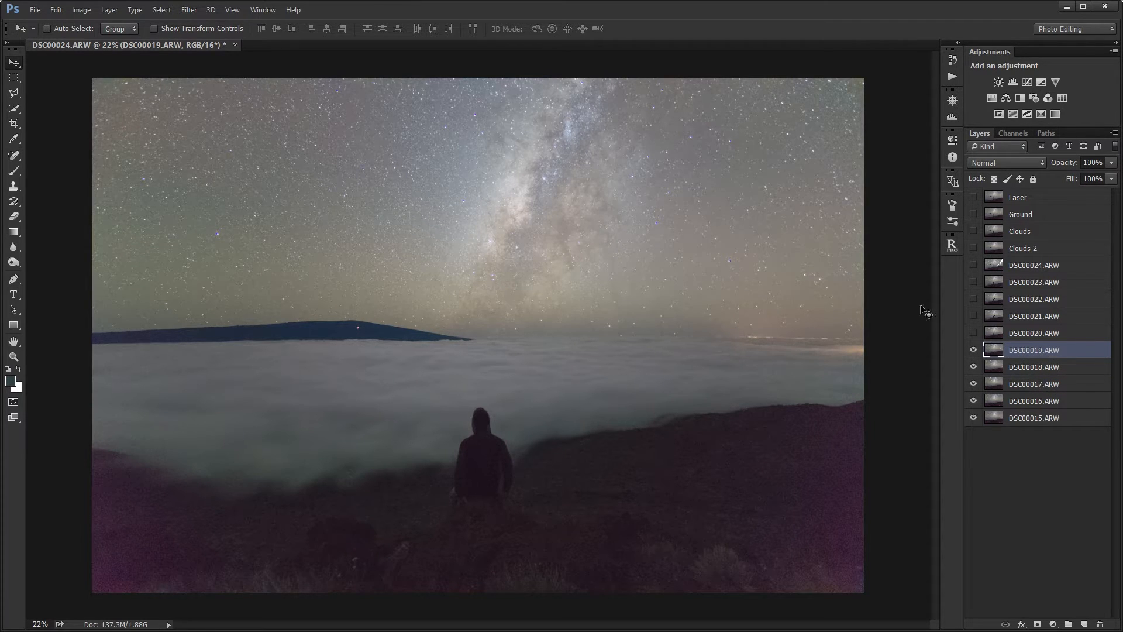
{"action": "left_click", "coordinate": [1049, 337]}
{"action": "left_click", "coordinate": [974, 333]}
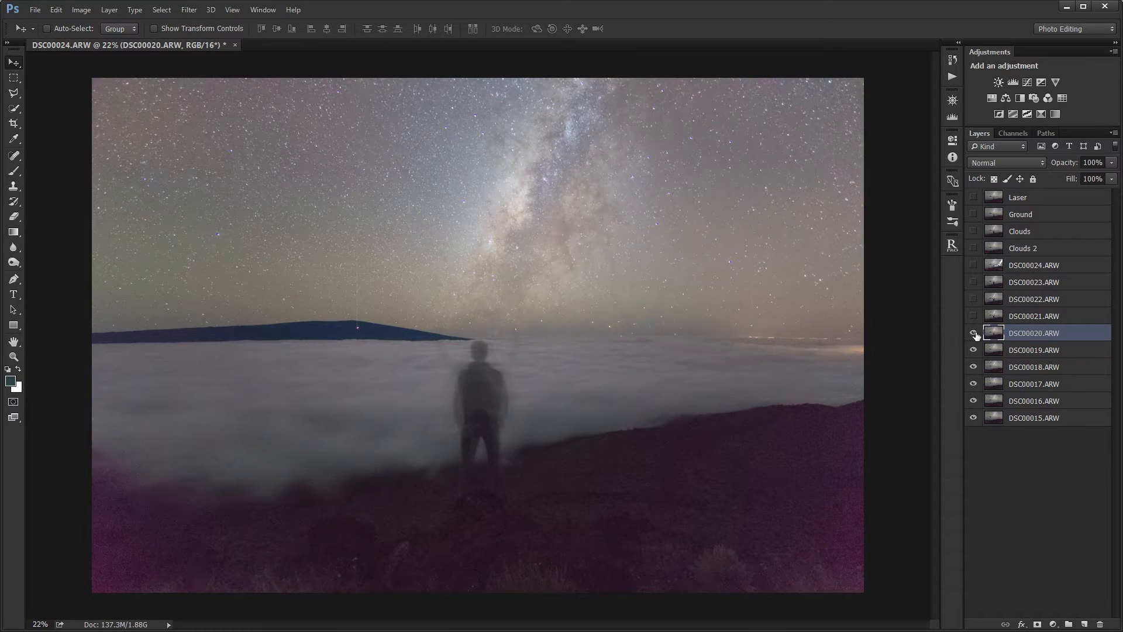
{"action": "left_click", "coordinate": [973, 333]}
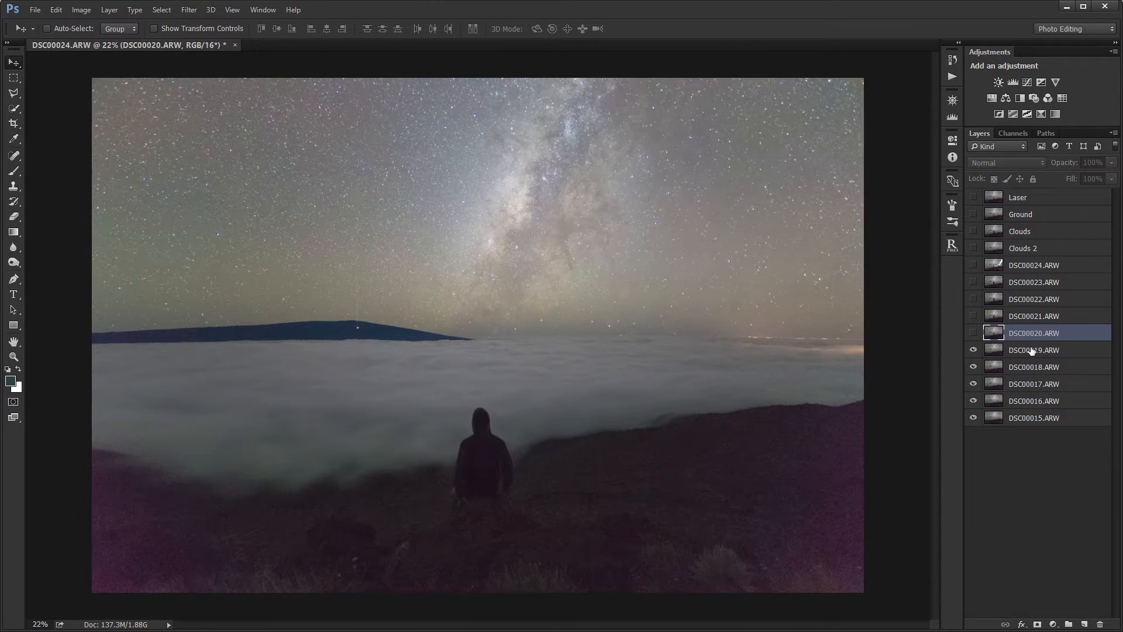
{"action": "left_click", "coordinate": [1031, 270], "text": "shift"}
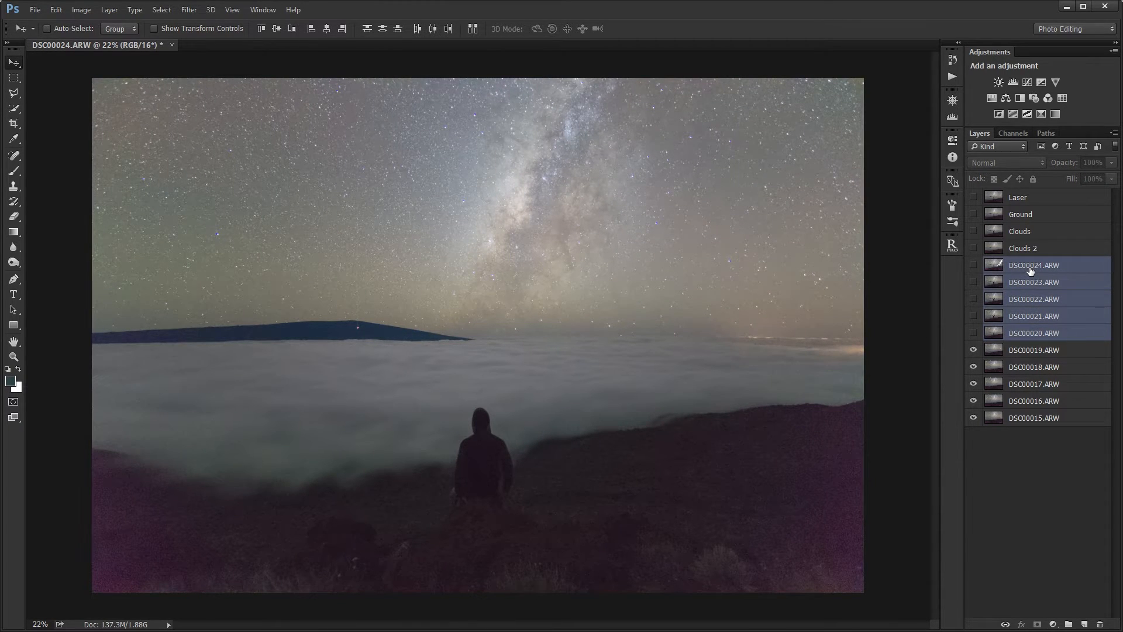
{"action": "key", "text": "Delete"}
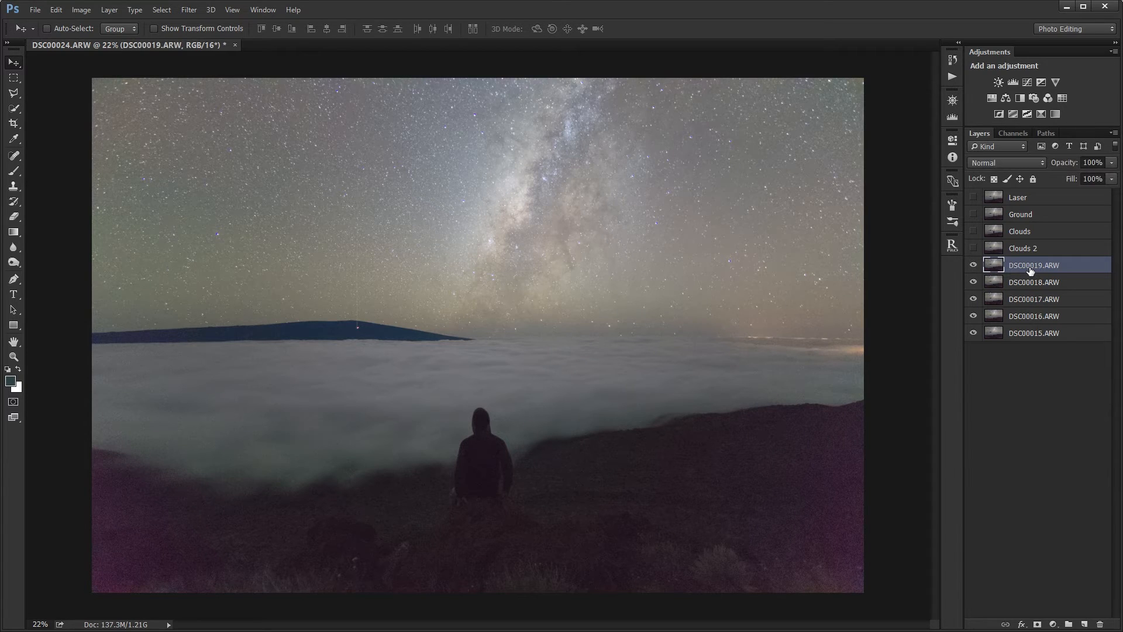
Select the DSC00015.ARW layer and hide all the exposure layers above it.
{"action": "left_click", "coordinate": [1026, 335]}
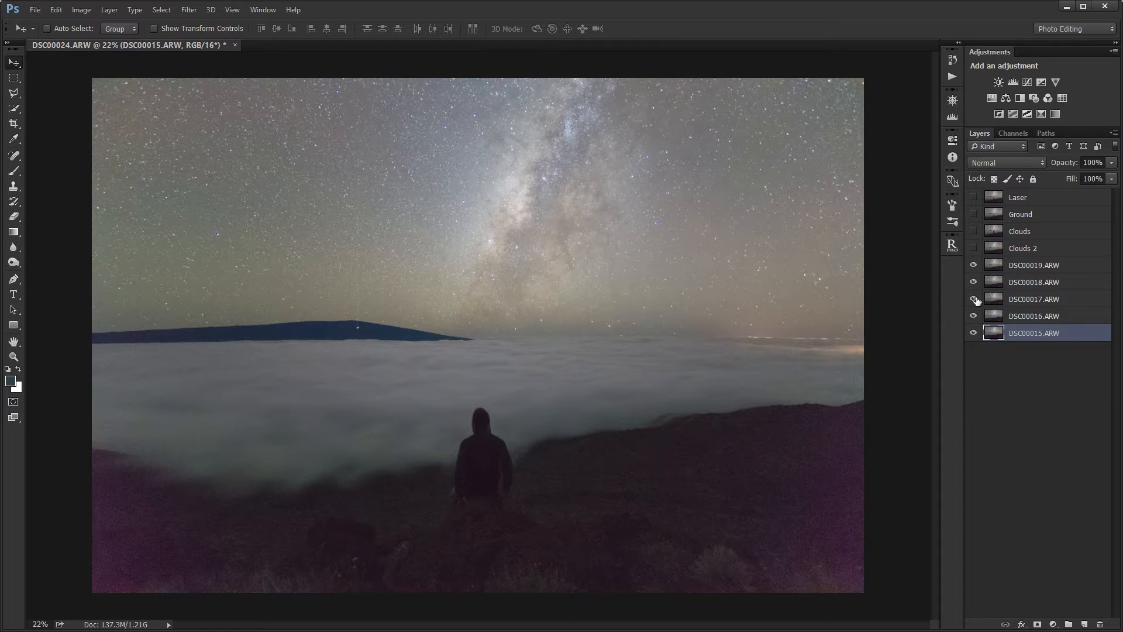
{"action": "left_click", "coordinate": [975, 267]}
{"action": "left_click", "coordinate": [975, 266]}
{"action": "left_click", "coordinate": [974, 333], "text": "alt"}
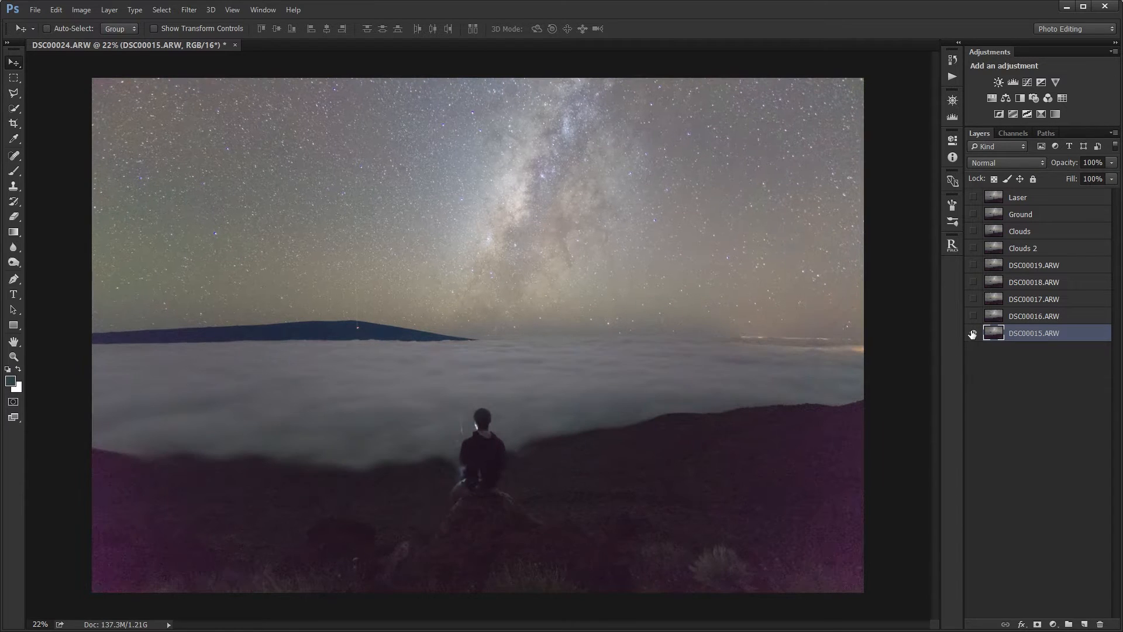
{"action": "left_click", "coordinate": [974, 332], "text": "alt"}
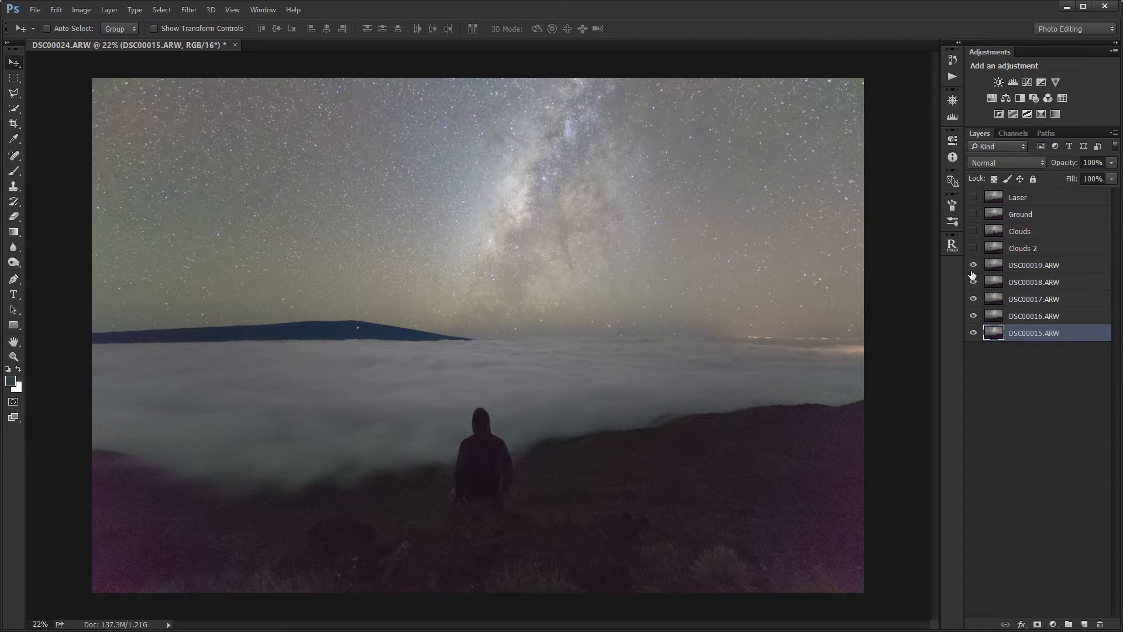
{"action": "left_click_drag", "start_coordinate": [973, 266], "coordinate": [978, 320]}
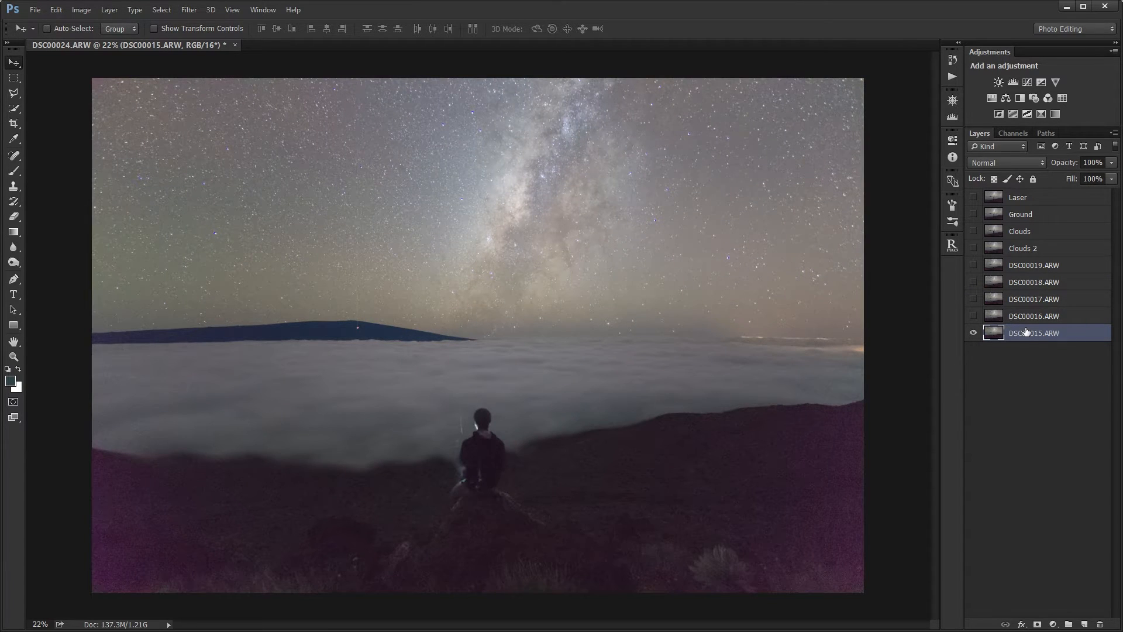
Set up a hard-edged 20 px brush for marking a star in the sky just above the distant mountain's left end.
{"action": "scroll", "coordinate": [202, 214], "scroll_direction": "up", "scroll_amount": 2}
{"action": "left_click_drag", "start_coordinate": [558, 212], "coordinate": [697, 288]}
{"action": "left_click_drag", "start_coordinate": [292, 304], "coordinate": [466, 316]}
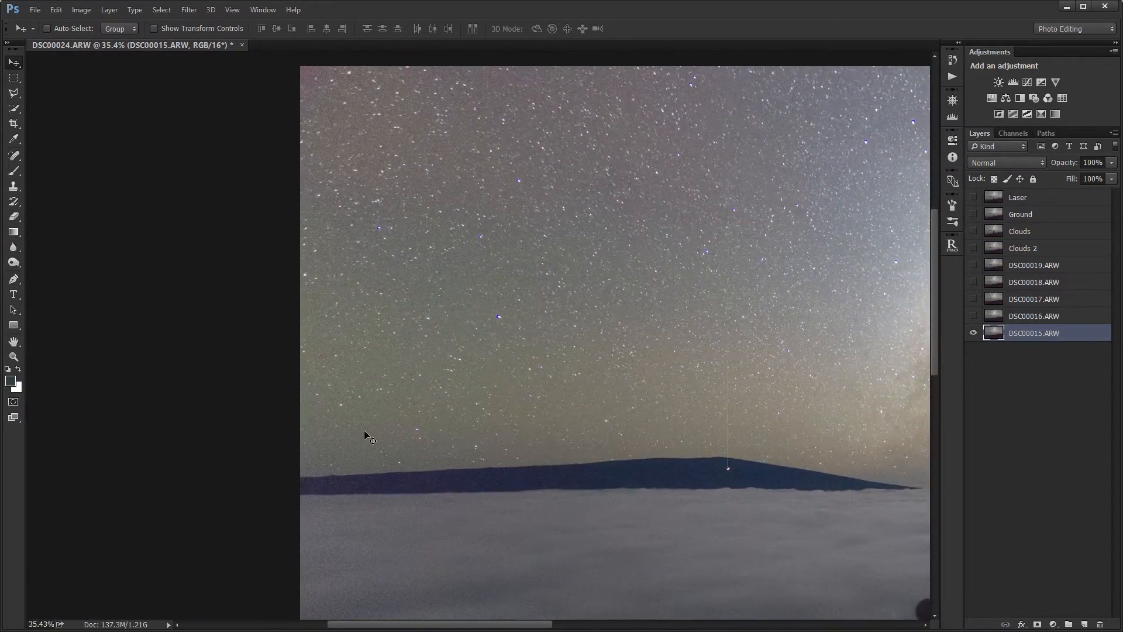
{"action": "scroll", "coordinate": [364, 430], "scroll_direction": "up", "scroll_amount": 5}
{"action": "left_click_drag", "start_coordinate": [368, 475], "coordinate": [443, 415]}
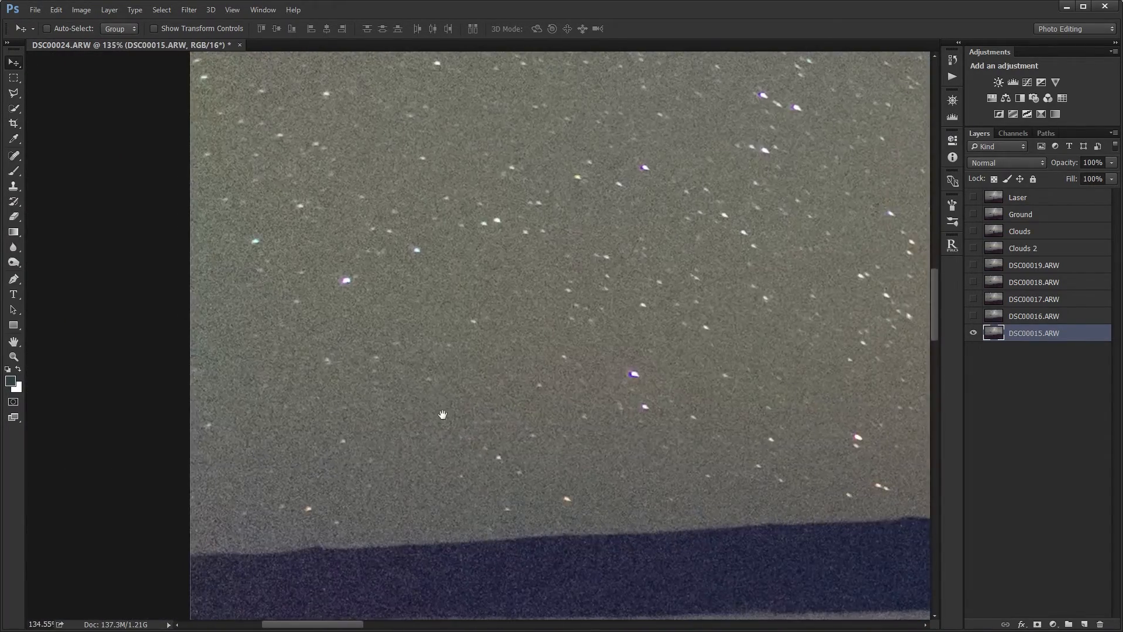
{"action": "scroll", "coordinate": [362, 445], "scroll_direction": "up", "scroll_amount": 2}
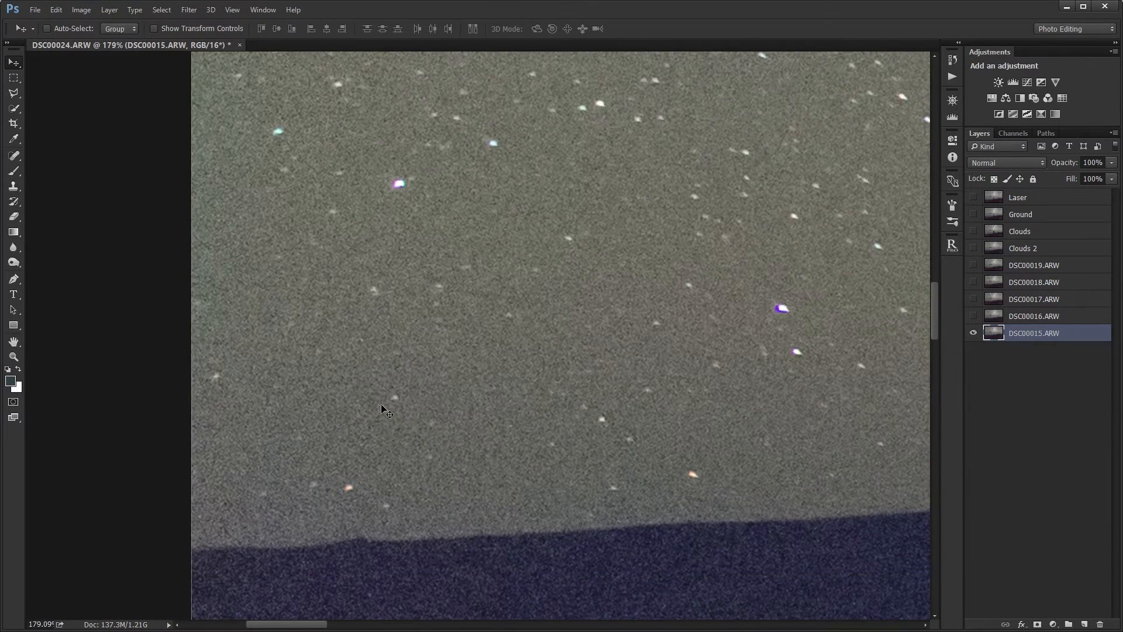
{"action": "scroll", "coordinate": [386, 411], "scroll_direction": "up", "scroll_amount": 1}
{"action": "key", "text": "b"}
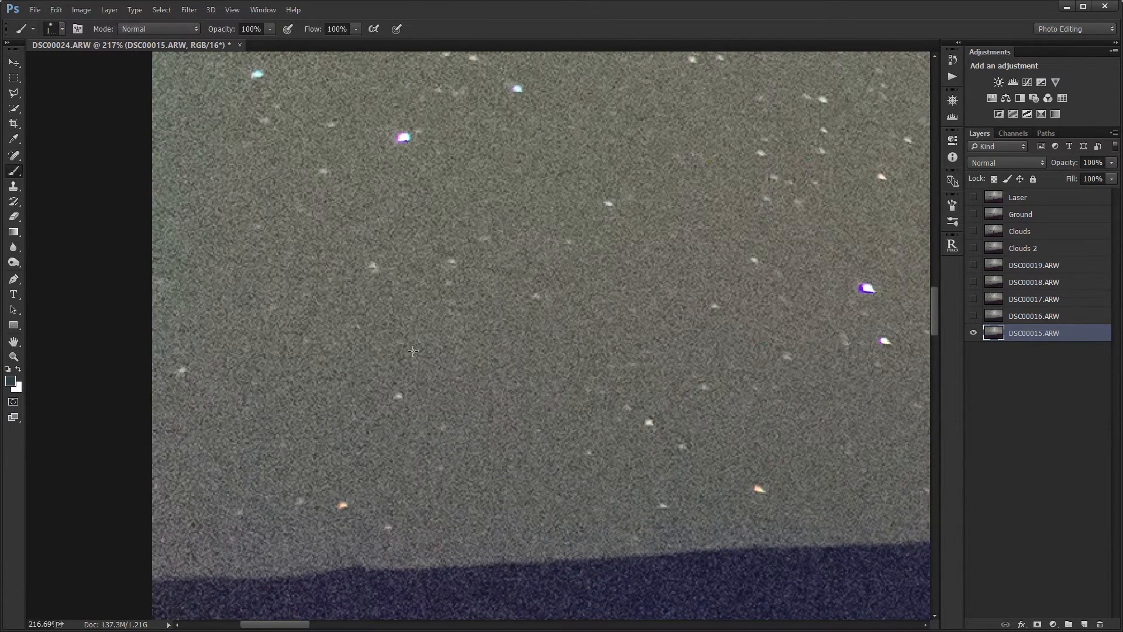
{"action": "right_click", "coordinate": [413, 351]}
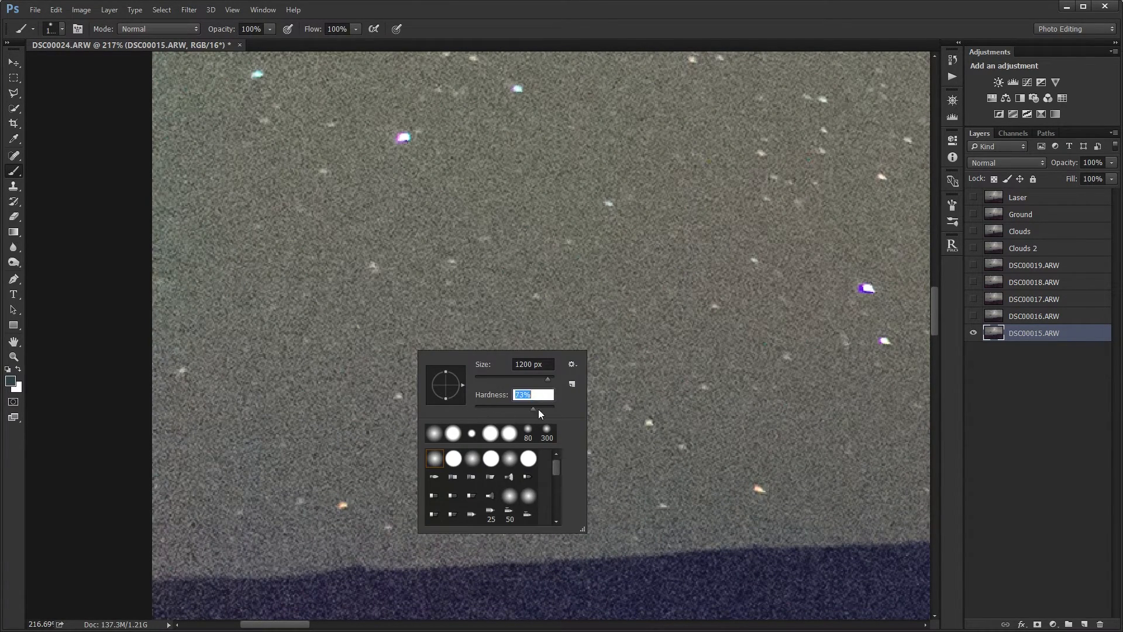
{"action": "left_click_drag", "start_coordinate": [538, 409], "coordinate": [563, 409]}
{"action": "left_click_drag", "start_coordinate": [548, 383], "coordinate": [479, 381]}
{"action": "key", "text": "Return"}
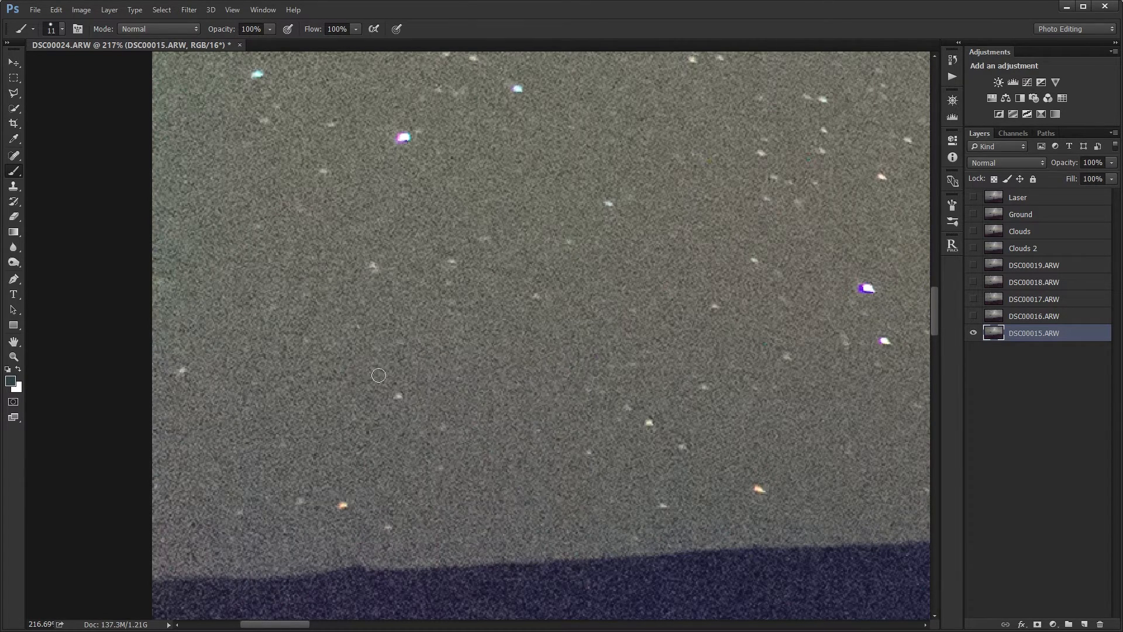
{"action": "key", "text": "bracketright"}
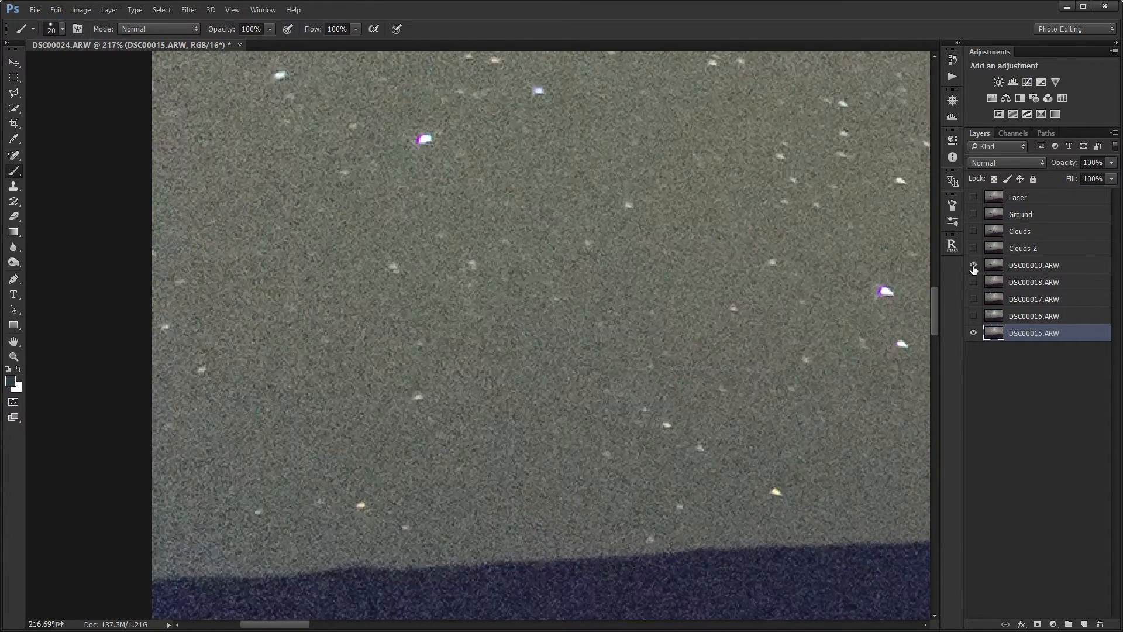
Cover a star above the mountain's left end with a single white brush dot on the DSC00015.ARW layer.
{"action": "left_click", "coordinate": [974, 266]}
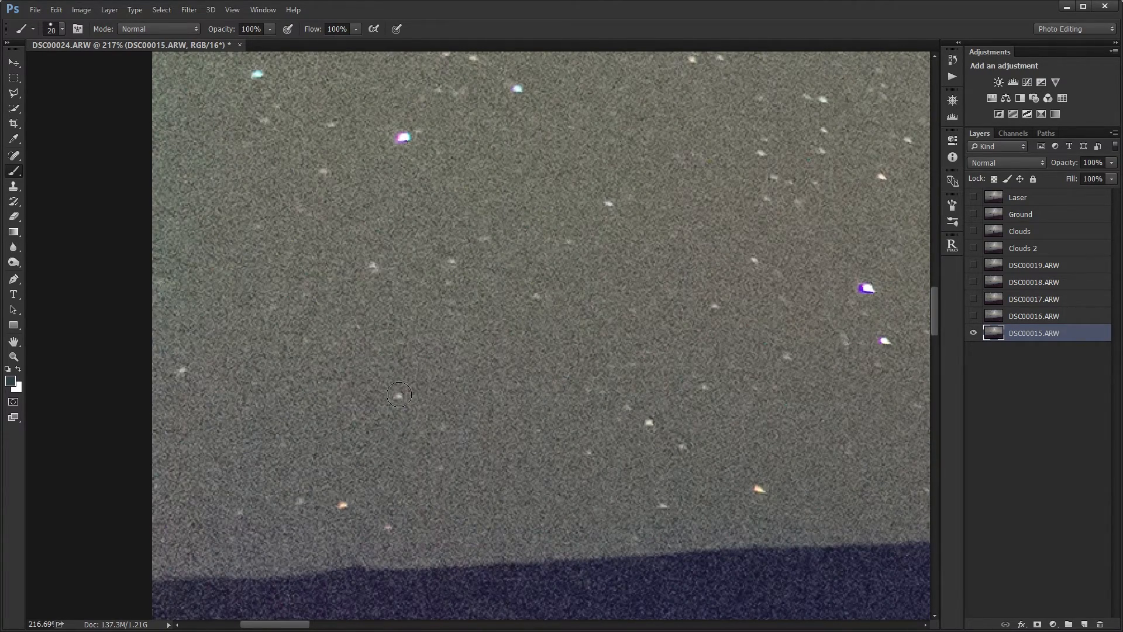
{"action": "scroll", "coordinate": [399, 395], "scroll_direction": "up", "scroll_amount": 2}
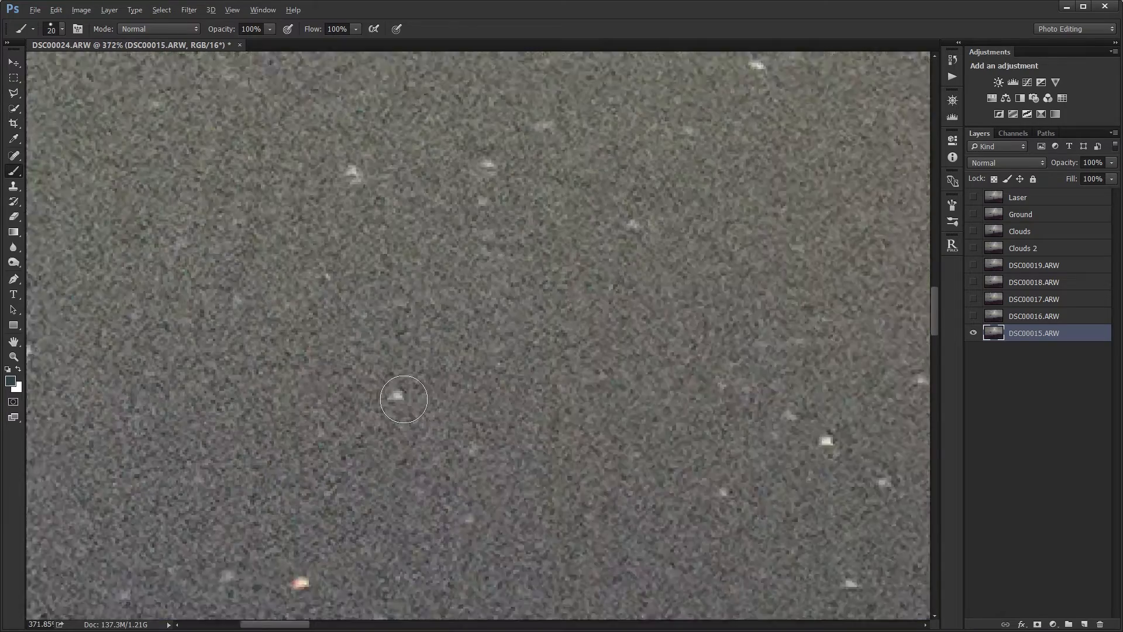
{"action": "left_click_drag", "start_coordinate": [432, 389], "coordinate": [497, 341]}
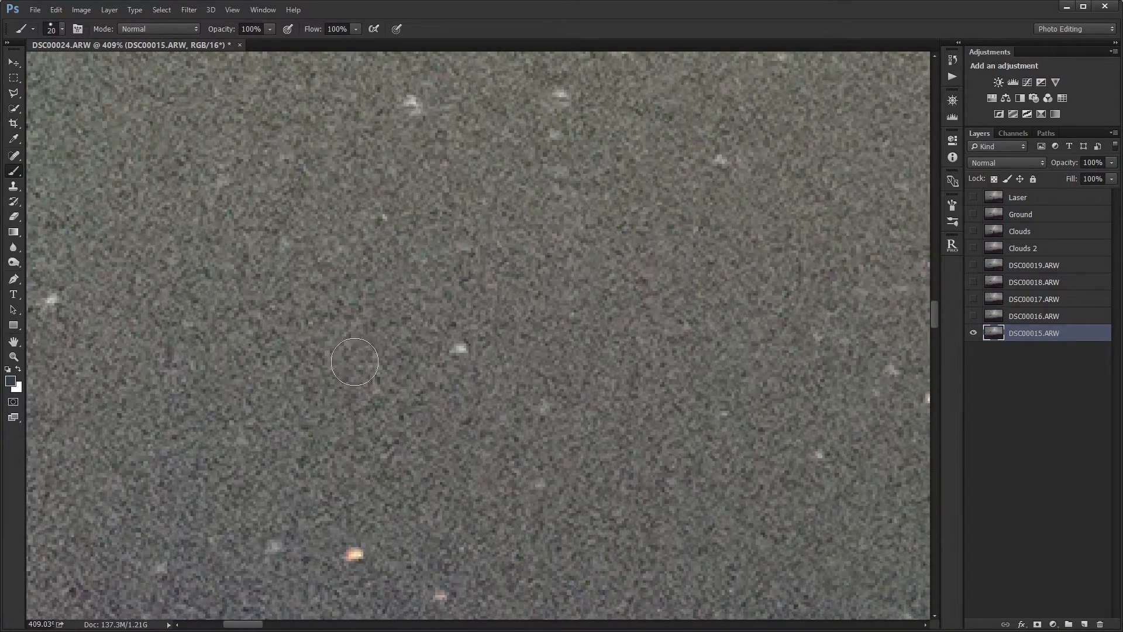
{"action": "left_click", "coordinate": [18, 369]}
{"action": "key", "text": "alt"}
{"action": "left_click", "coordinate": [462, 349]}
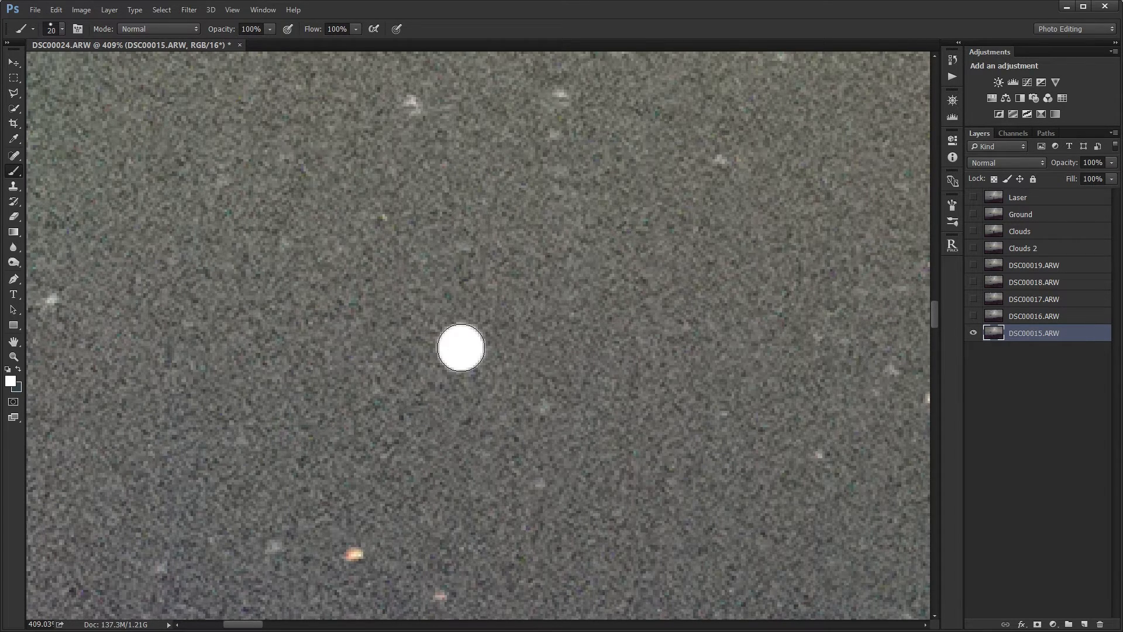
Show the DSC00016.ARW and DSC00017.ARW layers in turn and mark the same star with a white dot on each.
{"action": "left_click", "coordinate": [1054, 318]}
{"action": "left_click", "coordinate": [974, 317]}
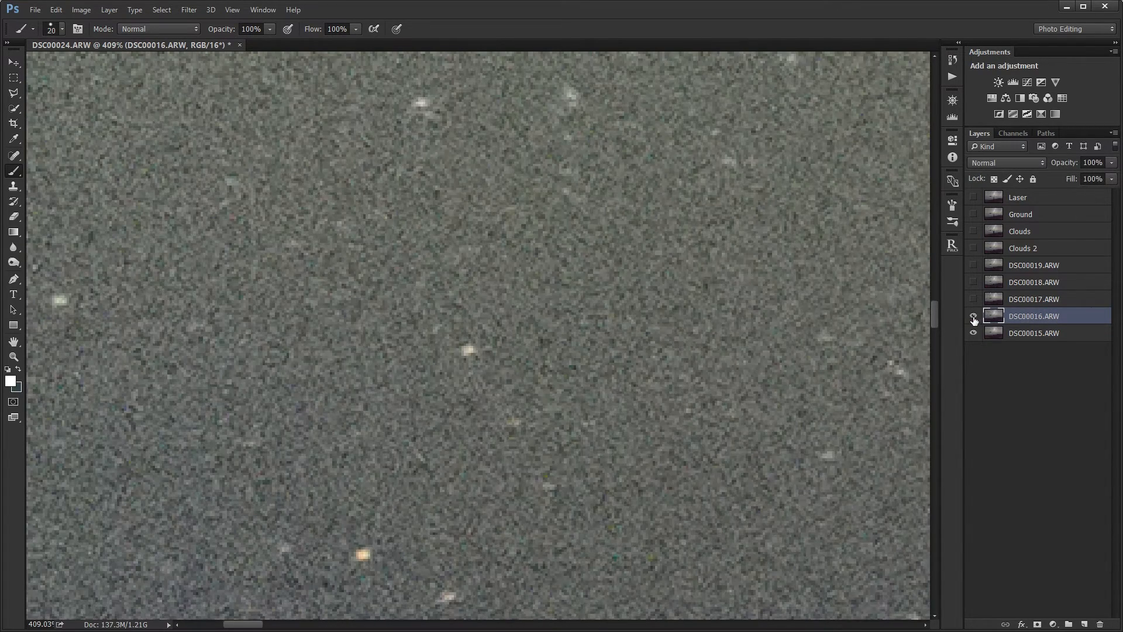
{"action": "left_click", "coordinate": [470, 349]}
{"action": "left_click", "coordinate": [995, 300]}
{"action": "left_click", "coordinate": [973, 299]}
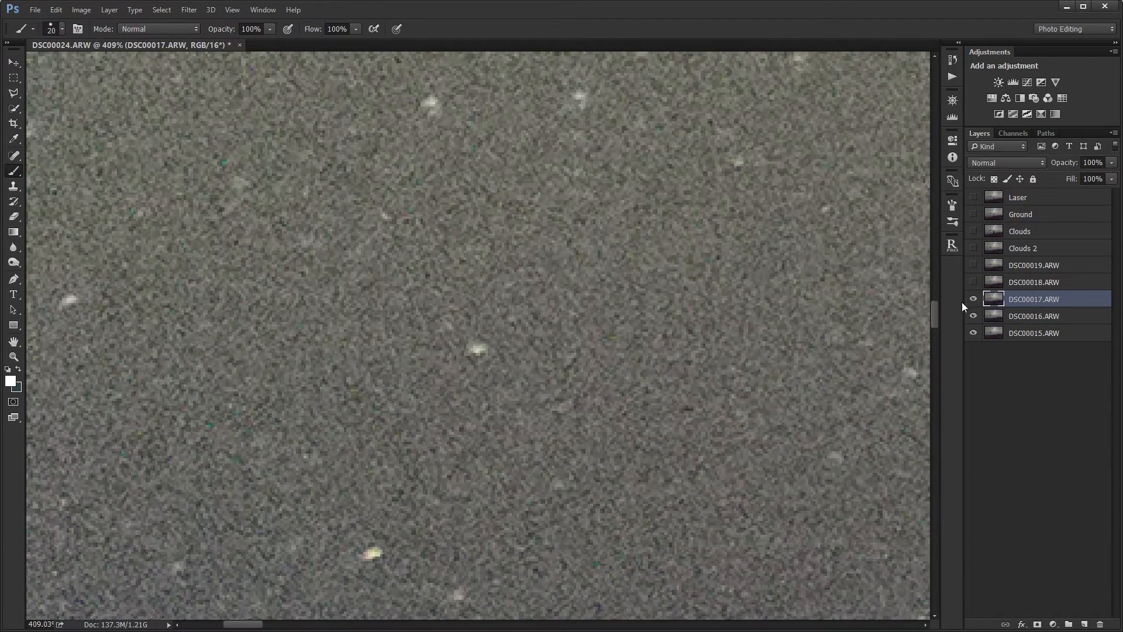
{"action": "left_click", "coordinate": [479, 349]}
Show the DSC00018.ARW layer and cover the same star with a white dot on it.
{"action": "left_click", "coordinate": [1057, 285]}
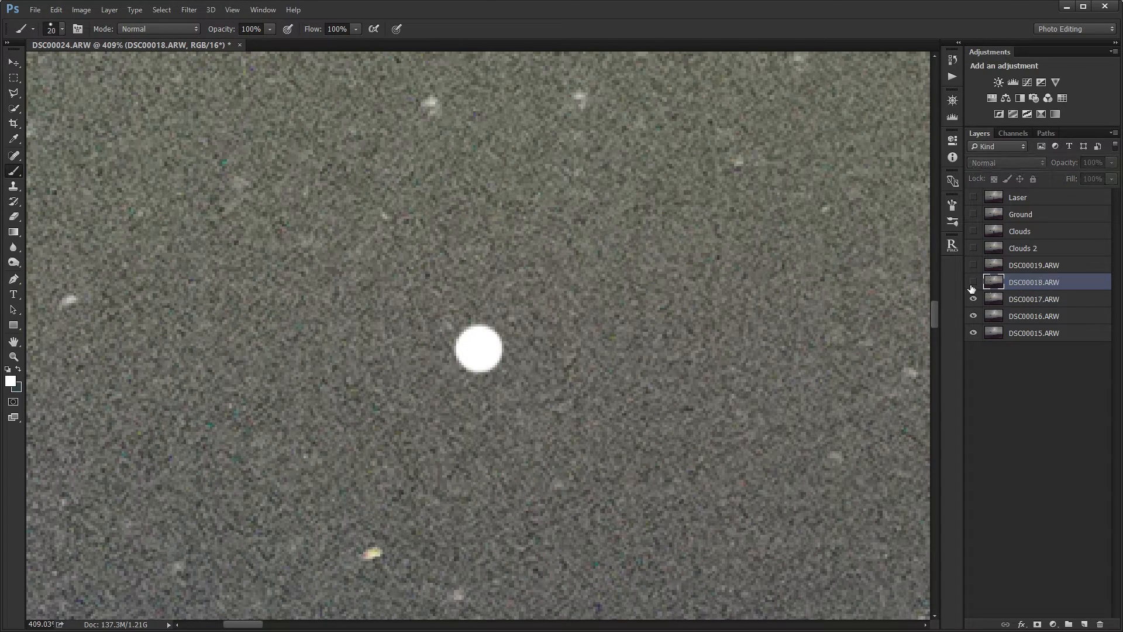
{"action": "left_click", "coordinate": [973, 284]}
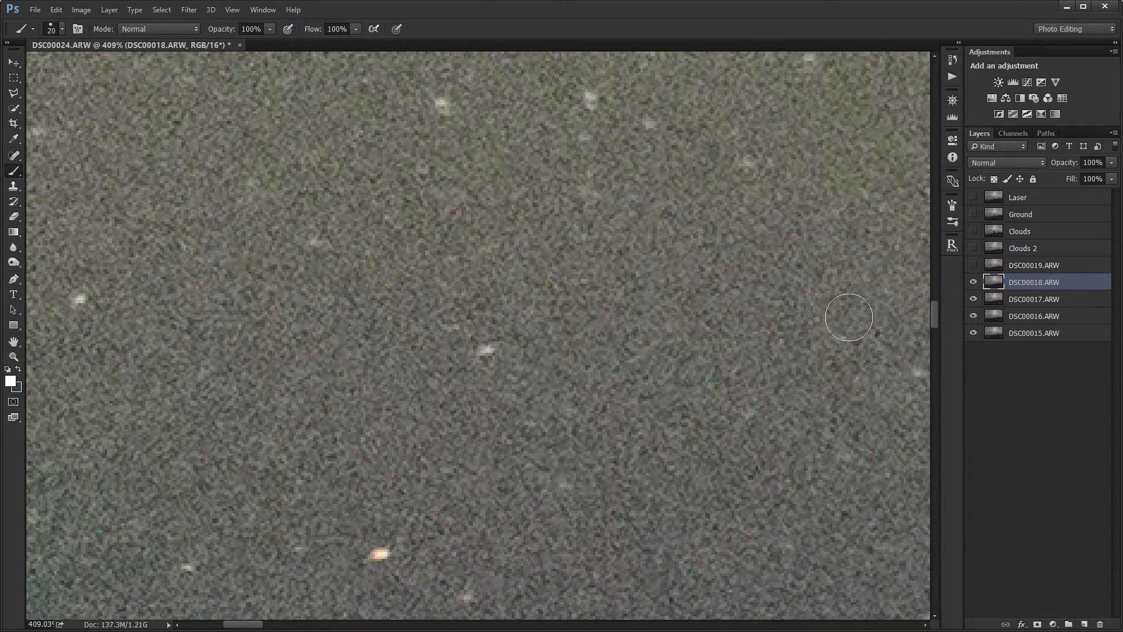
{"action": "left_click", "coordinate": [493, 346]}
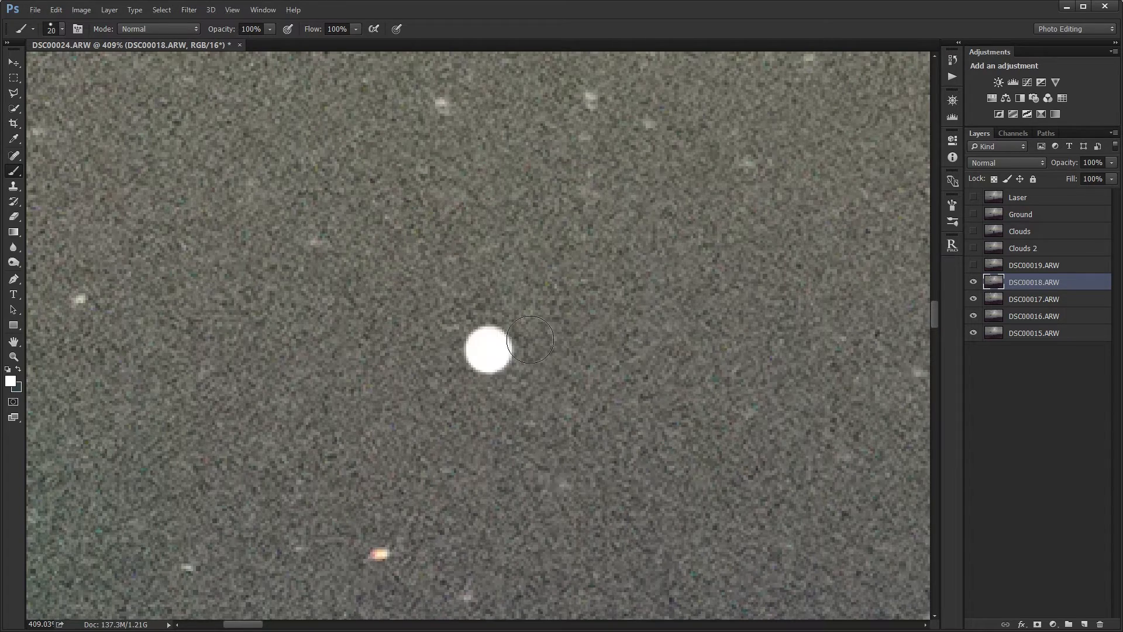
Show the DSC00019.ARW layer, reset the brush colour to pure white and mark the same star on it.
{"action": "left_click", "coordinate": [1023, 270]}
{"action": "left_click", "coordinate": [974, 267]}
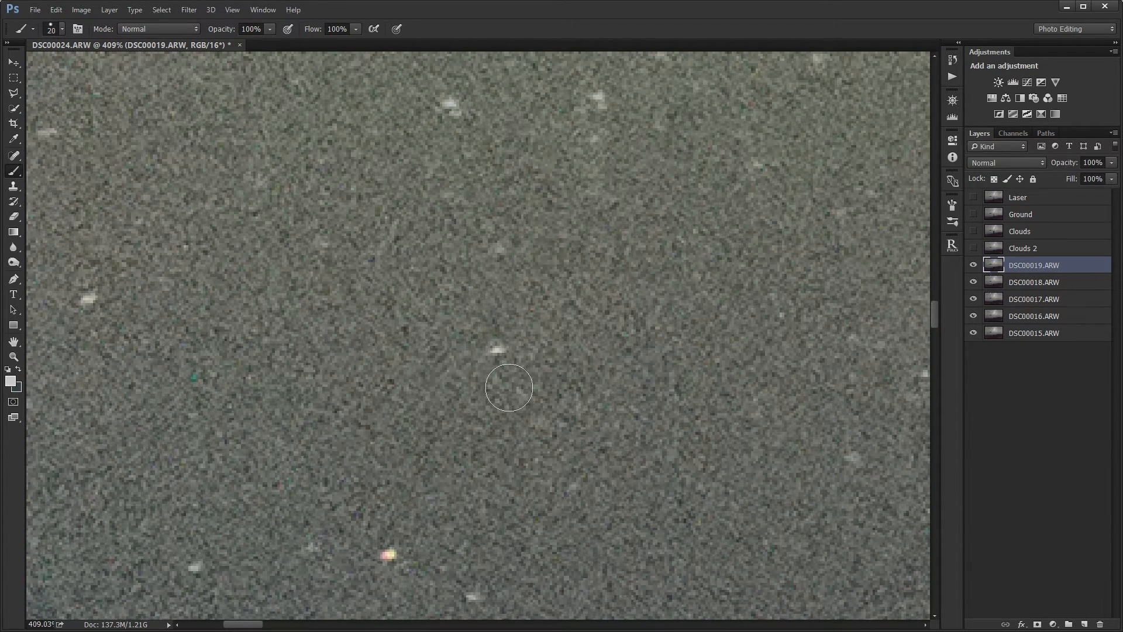
{"action": "left_click", "coordinate": [8, 370]}
{"action": "key", "text": "x"}
{"action": "left_click", "coordinate": [498, 349]}
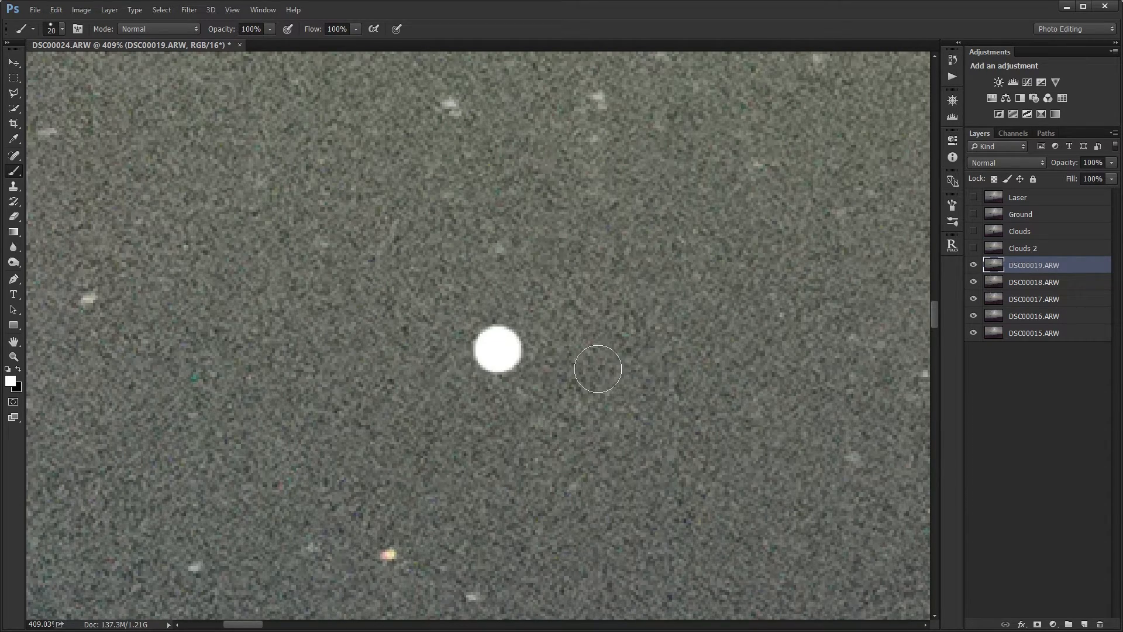
Hide the four layers above DSC00015.ARW and mark a star near the sky's upper-left corner with a white dot on it.
{"action": "scroll", "coordinate": [509, 386], "scroll_direction": "down", "scroll_amount": 4}
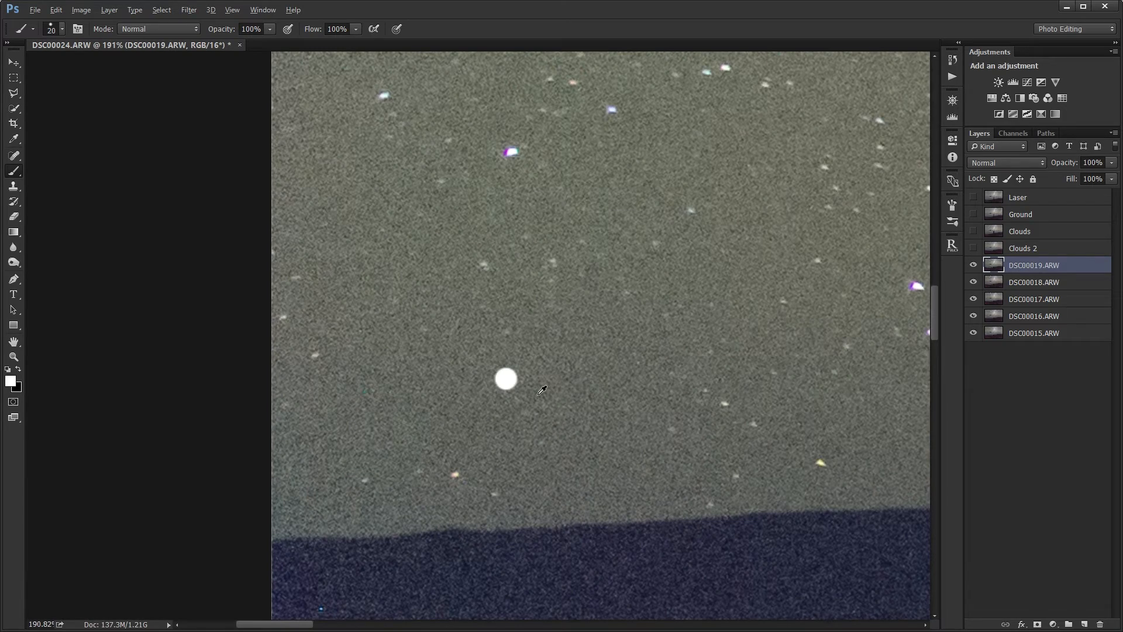
{"action": "scroll", "coordinate": [542, 390], "scroll_direction": "down", "scroll_amount": 8}
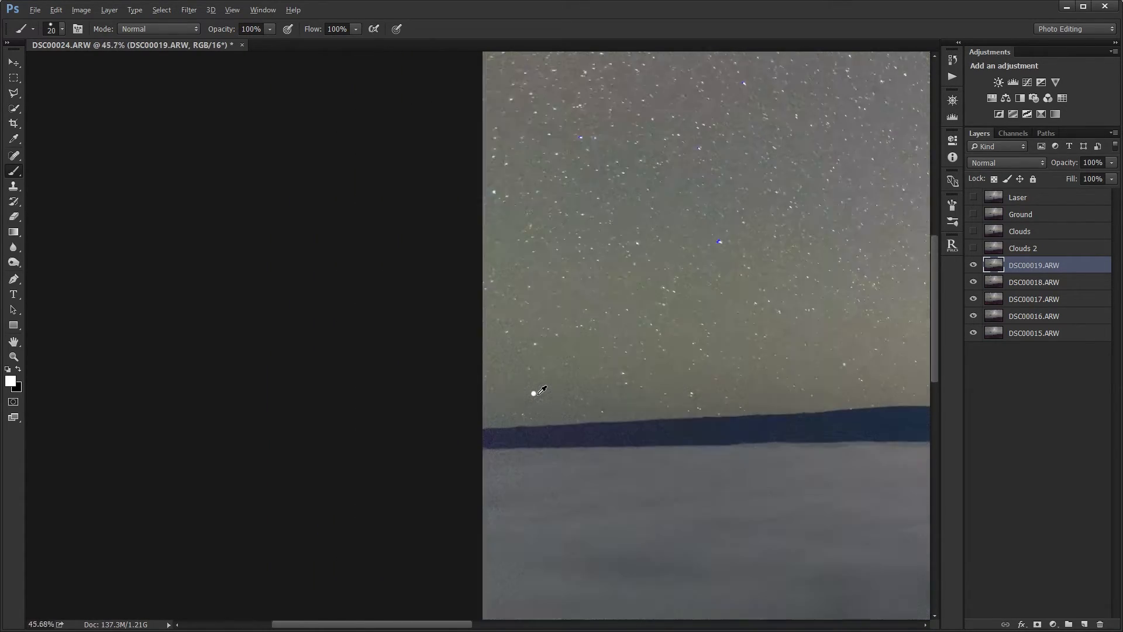
{"action": "scroll", "coordinate": [542, 390], "scroll_direction": "down", "scroll_amount": 3}
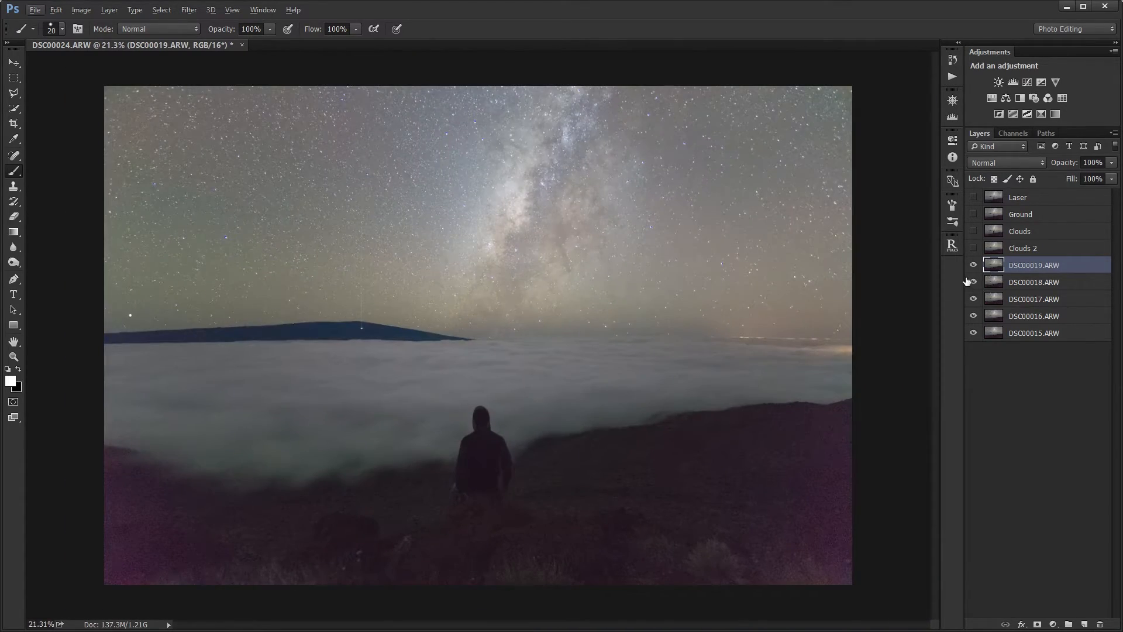
{"action": "mouse_move", "coordinate": [973, 265]}
{"action": "left_mouse_down"}
{"action": "mouse_move", "coordinate": [974, 301]}
{"action": "mouse_move", "coordinate": [973, 265]}
{"action": "left_mouse_up"}
{"action": "scroll", "coordinate": [181, 124], "scroll_direction": "up", "scroll_amount": 15}
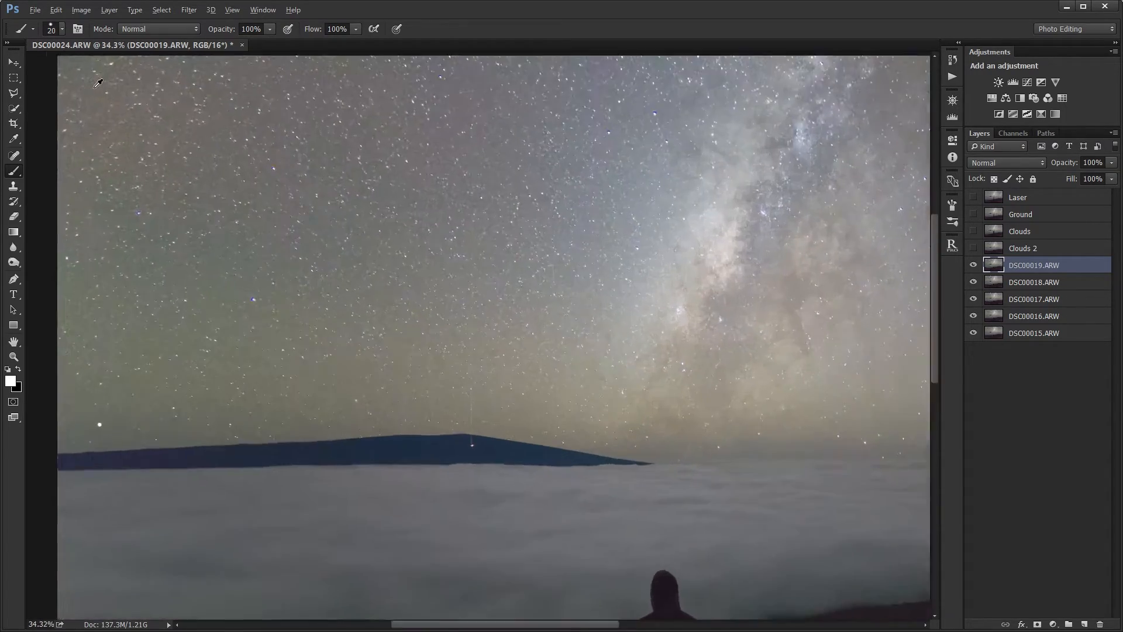
{"action": "left_click_drag", "start_coordinate": [88, 88], "coordinate": [170, 213]}
{"action": "scroll", "coordinate": [186, 248], "scroll_direction": "up", "scroll_amount": 8}
{"action": "left_click", "coordinate": [995, 333]}
{"action": "left_click_drag", "start_coordinate": [973, 316], "coordinate": [973, 266]}
{"action": "scroll", "coordinate": [374, 380], "scroll_direction": "up", "scroll_amount": 3}
{"action": "left_click", "coordinate": [395, 362]}
Show DSC00016.ARW to DSC00019.ARW in turn and mark the same upper-left star with a white dot on each.
{"action": "left_click", "coordinate": [993, 319]}
{"action": "left_click", "coordinate": [974, 315]}
{"action": "scroll", "coordinate": [433, 365], "scroll_direction": "up", "scroll_amount": 3}
{"action": "left_click", "coordinate": [993, 302]}
{"action": "left_click", "coordinate": [993, 285]}
{"action": "left_click", "coordinate": [409, 372]}
{"action": "left_click", "coordinate": [993, 267]}
Mark a star near the sky's top centre, just left of the Milky Way, with a white dot on DSC00015.ARW through DSC00019.ARW.
{"action": "scroll", "coordinate": [425, 374], "scroll_direction": "down", "scroll_amount": 15}
{"action": "left_click", "coordinate": [993, 332]}
{"action": "scroll", "coordinate": [477, 175], "scroll_direction": "up", "scroll_amount": 15}
{"action": "left_click", "coordinate": [503, 223]}
{"action": "left_click", "coordinate": [993, 317]}
{"action": "left_click", "coordinate": [973, 316]}
{"action": "left_click", "coordinate": [973, 299]}
{"action": "left_click", "coordinate": [994, 298]}
{"action": "left_click", "coordinate": [521, 240]}
{"action": "left_click", "coordinate": [993, 282]}
{"action": "left_click", "coordinate": [993, 265]}
Cover a star near the sky's upper-right corner with a white dot on the DSC00015.ARW layer.
{"action": "scroll", "coordinate": [582, 257], "scroll_direction": "down", "scroll_amount": 15}
{"action": "scroll", "coordinate": [537, 292], "scroll_direction": "up", "scroll_amount": 8}
{"action": "left_click", "coordinate": [993, 333]}
{"action": "scroll", "coordinate": [408, 411], "scroll_direction": "up", "scroll_amount": 5}
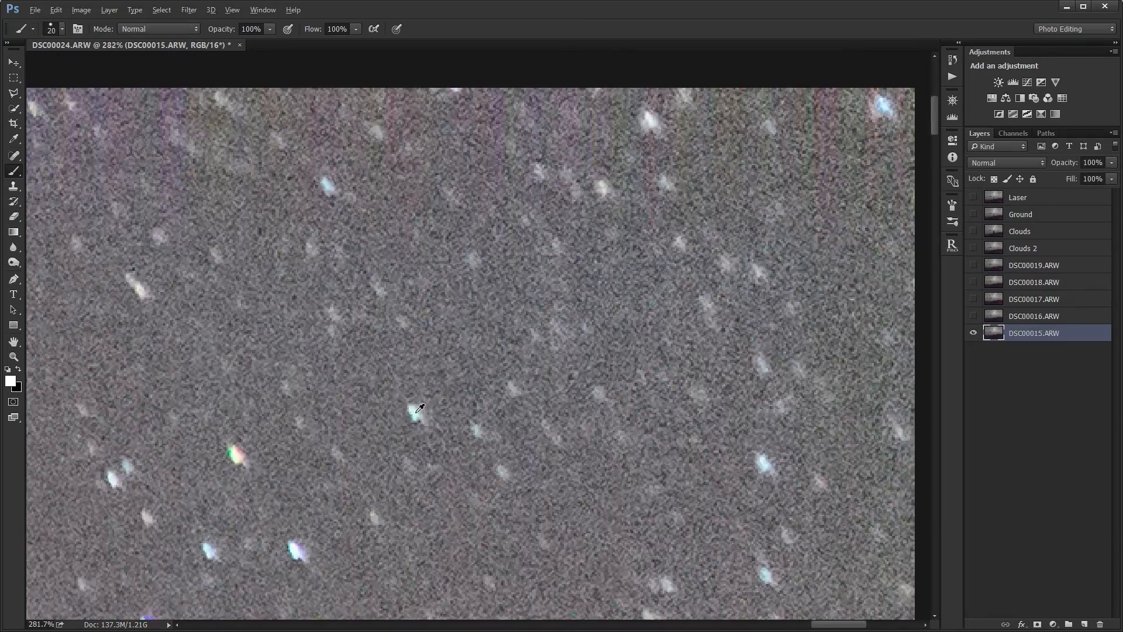
{"action": "left_click", "coordinate": [413, 413]}
Show DSC00016.ARW to DSC00019.ARW in turn and mark the same upper-right star with a white dot on each.
{"action": "left_click", "coordinate": [974, 315]}
{"action": "left_click", "coordinate": [994, 316]}
{"action": "left_click", "coordinate": [974, 299]}
{"action": "left_click", "coordinate": [994, 299]}
{"action": "left_click", "coordinate": [973, 282]}
{"action": "left_click", "coordinate": [973, 265]}
{"action": "left_click", "coordinate": [994, 265]}
{"action": "left_click", "coordinate": [439, 459]}
Hide the layers above DSC00015.ARW and mark a star above the orange horizon lights at the photo's right edge on it.
{"action": "scroll", "coordinate": [447, 461], "scroll_direction": "down", "scroll_amount": 15}
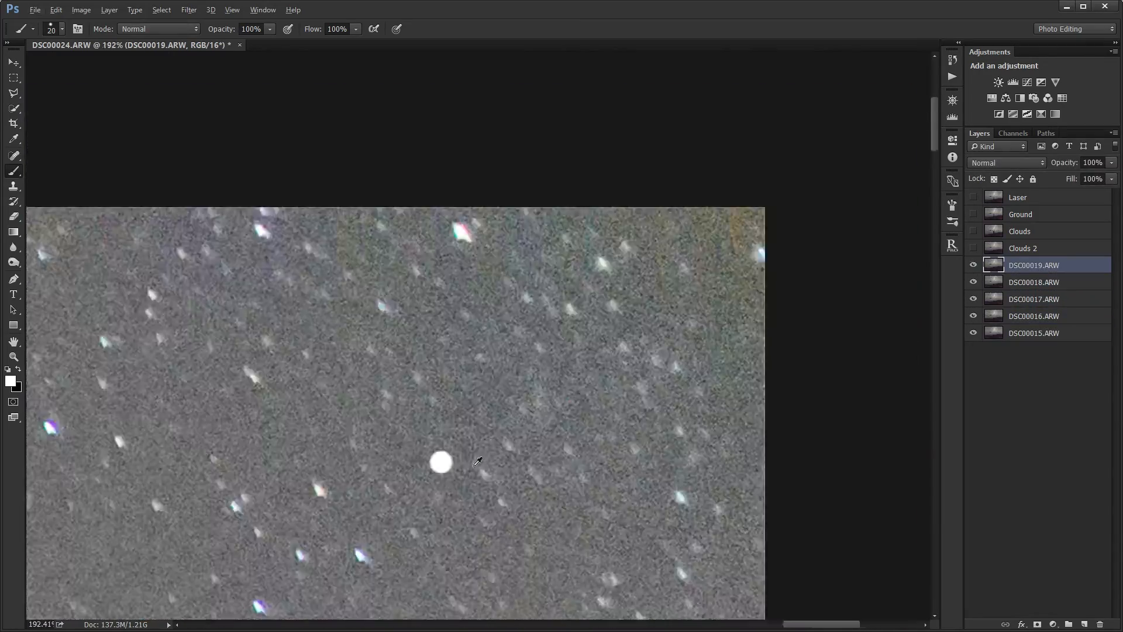
{"action": "scroll", "coordinate": [669, 433], "scroll_direction": "up", "scroll_amount": 15}
{"action": "left_click_drag", "start_coordinate": [973, 316], "coordinate": [973, 266]}
{"action": "left_click", "coordinate": [994, 333]}
{"action": "left_click", "coordinate": [692, 392]}
Mark the same star above the horizon lights on the remaining exposure layers up to DSC00019.ARW, showing each in turn.
{"action": "left_click", "coordinate": [994, 299]}
{"action": "left_click", "coordinate": [974, 299]}
{"action": "left_click", "coordinate": [701, 419]}
{"action": "left_click", "coordinate": [994, 282]}
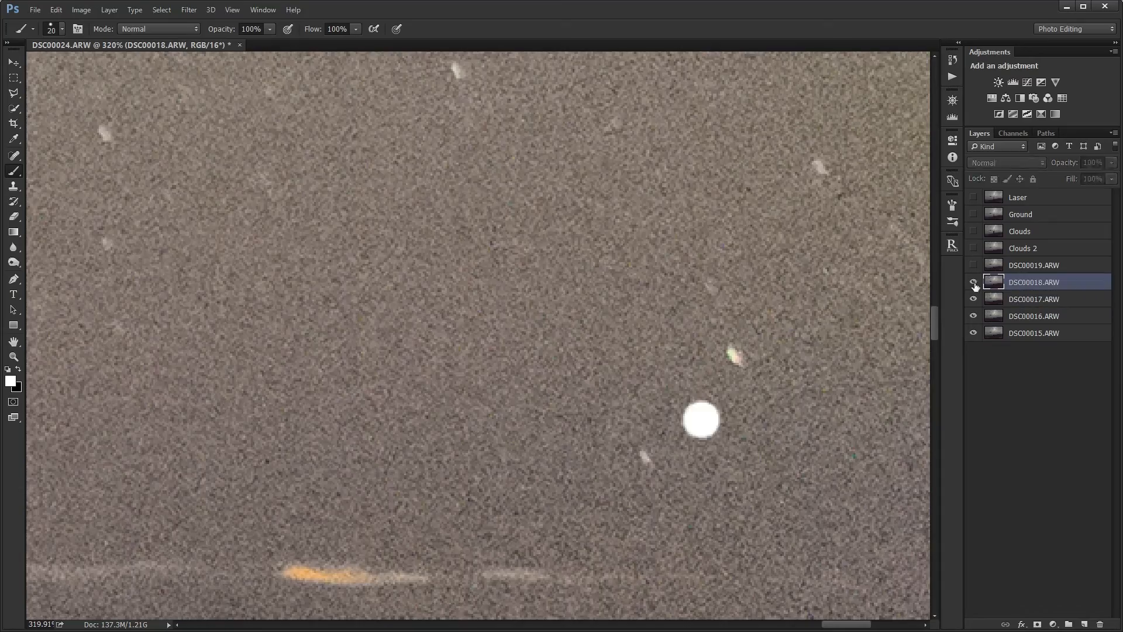
{"action": "left_click", "coordinate": [974, 282]}
{"action": "left_click", "coordinate": [708, 433]}
{"action": "left_click", "coordinate": [993, 265]}
{"action": "left_click", "coordinate": [974, 265]}
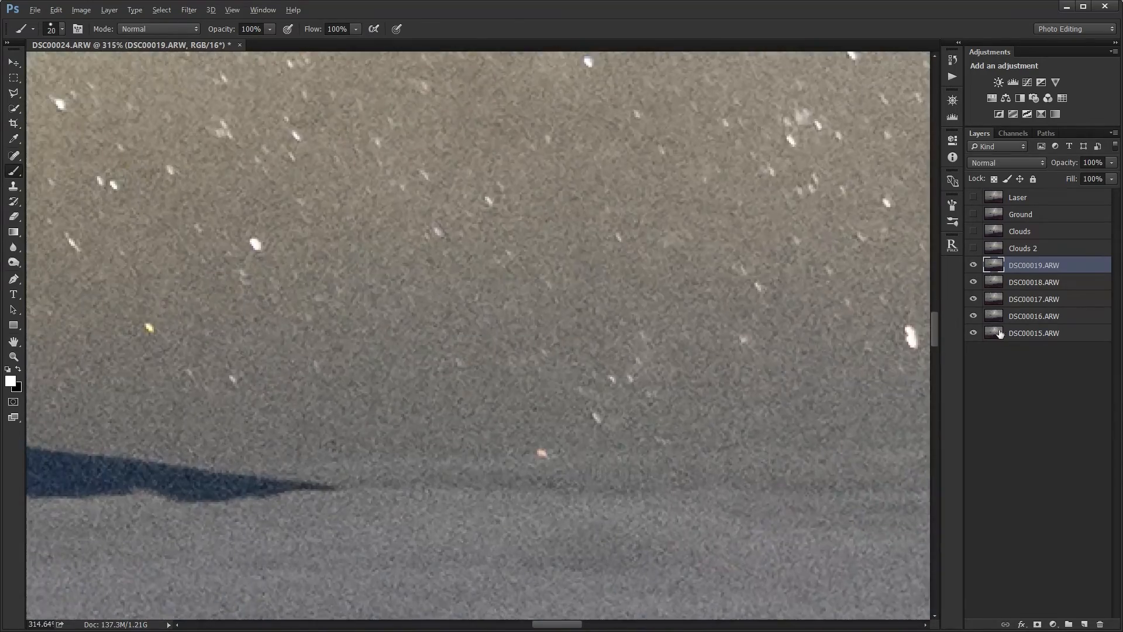
Mark a star just above the horizon beyond the mountain's right end with a white dot on DSC00015.ARW through DSC00019.ARW.
{"action": "left_click", "coordinate": [1000, 333]}
{"action": "scroll", "coordinate": [470, 437], "scroll_direction": "up", "scroll_amount": 7}
{"action": "mouse_move", "coordinate": [974, 315]}
{"action": "left_mouse_down"}
{"action": "mouse_move", "coordinate": [974, 265]}
{"action": "mouse_move", "coordinate": [974, 316]}
{"action": "left_mouse_up"}
{"action": "left_click", "coordinate": [532, 422]}
{"action": "left_click", "coordinate": [993, 316]}
{"action": "left_click", "coordinate": [973, 316]}
{"action": "left_click", "coordinate": [539, 434]}
{"action": "left_click", "coordinate": [993, 299]}
{"action": "left_click", "coordinate": [554, 455]}
{"action": "left_click", "coordinate": [974, 265]}
{"action": "key", "text": "alt+bracketright"}
{"action": "left_click", "coordinate": [560, 463]}
Mark a star inside the bright Milky Way core with a white dot on each exposure layer, starting from DSC00015.ARW.
{"action": "scroll", "coordinate": [622, 476], "scroll_direction": "down", "scroll_amount": 18}
{"action": "scroll", "coordinate": [505, 214], "scroll_direction": "up", "scroll_amount": 16}
{"action": "key", "text": "alt+bracketleft"}
{"action": "left_click", "coordinate": [376, 288]}
{"action": "left_click", "coordinate": [974, 316]}
{"action": "key", "text": "alt+bracketright"}
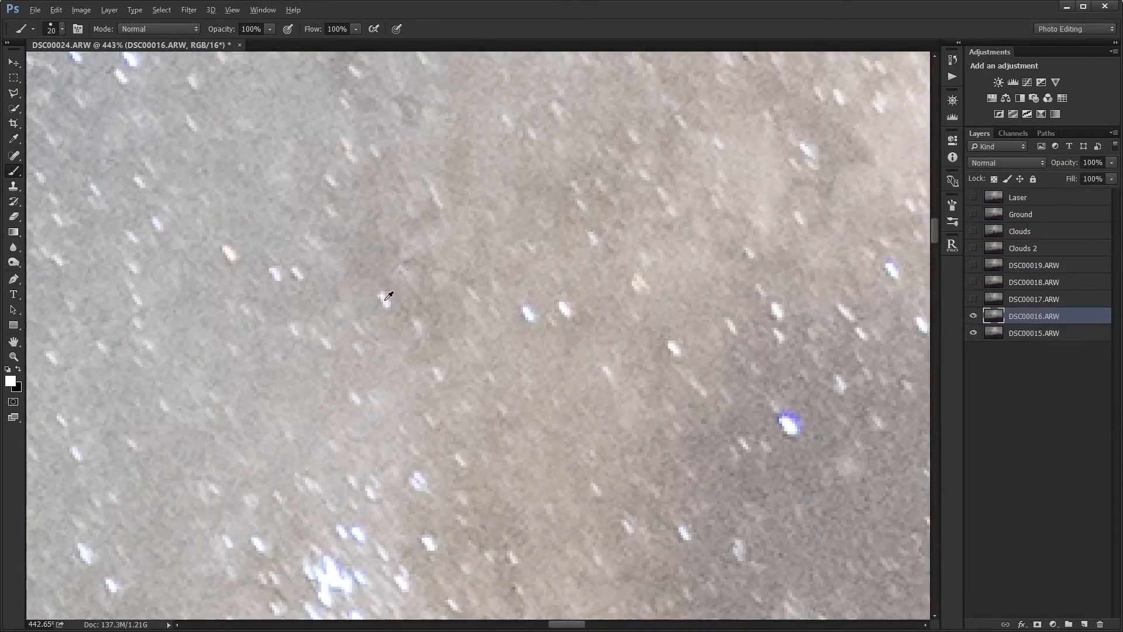
{"action": "left_click", "coordinate": [384, 300]}
{"action": "left_click", "coordinate": [974, 299]}
{"action": "key", "text": "alt+bracketright"}
{"action": "left_click", "coordinate": [392, 311]}
{"action": "left_click", "coordinate": [974, 282]}
{"action": "scroll", "coordinate": [598, 322], "scroll_direction": "down", "scroll_amount": 2}
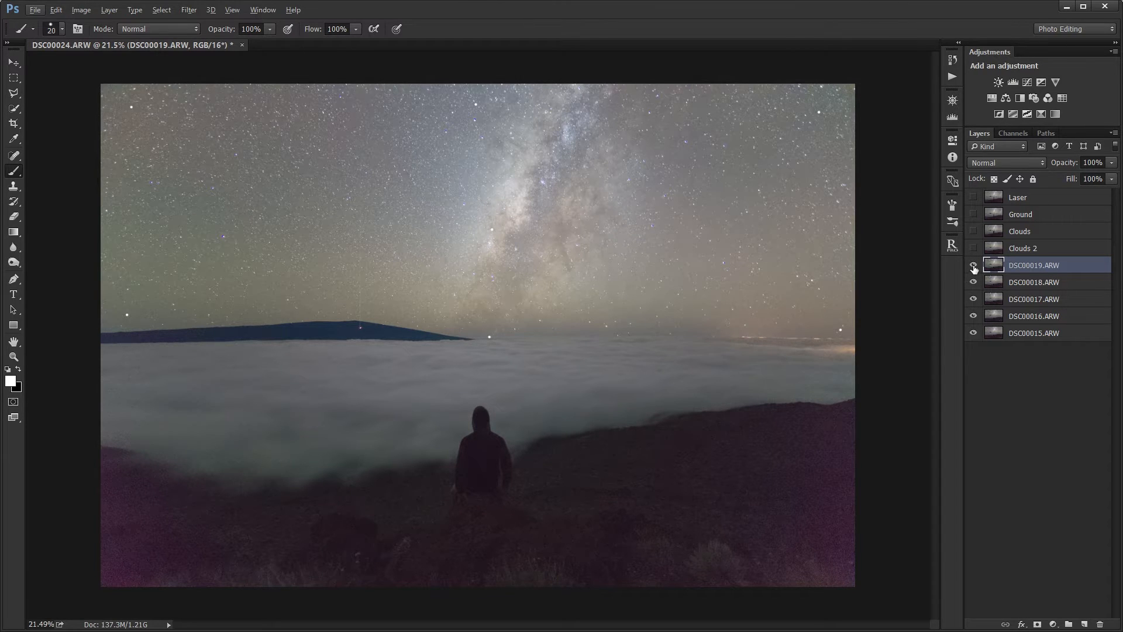
Hide DSC00016.ARW to DSC00019.ARW and add a layer mask to the DSC00015.ARW layer.
{"action": "left_click_drag", "start_coordinate": [973, 268], "coordinate": [975, 322]}
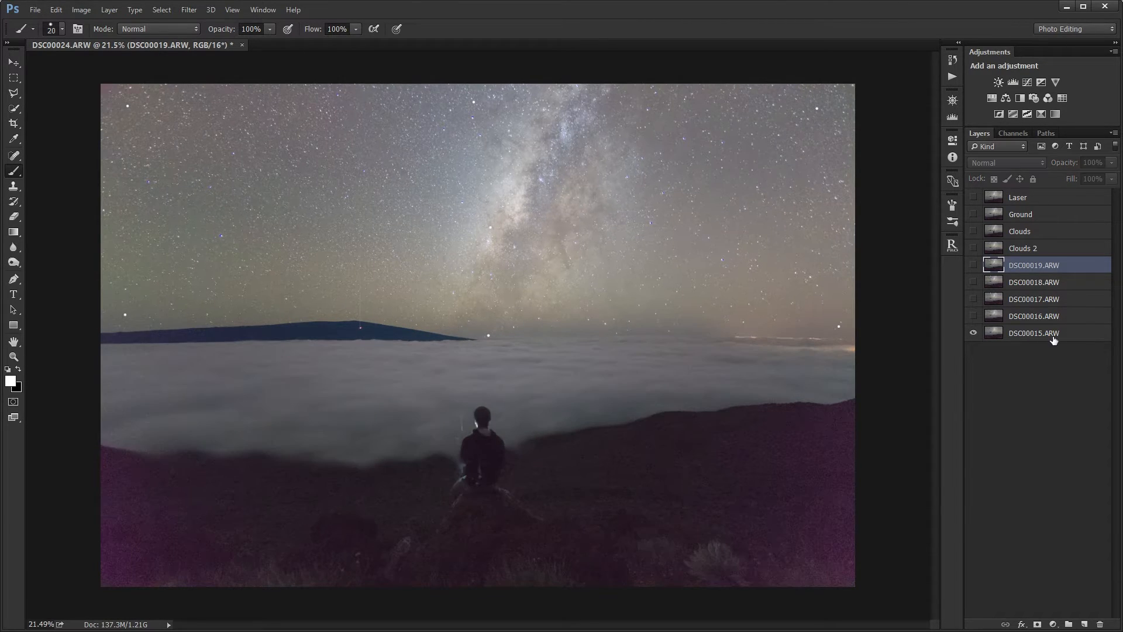
{"action": "left_click", "coordinate": [1053, 339]}
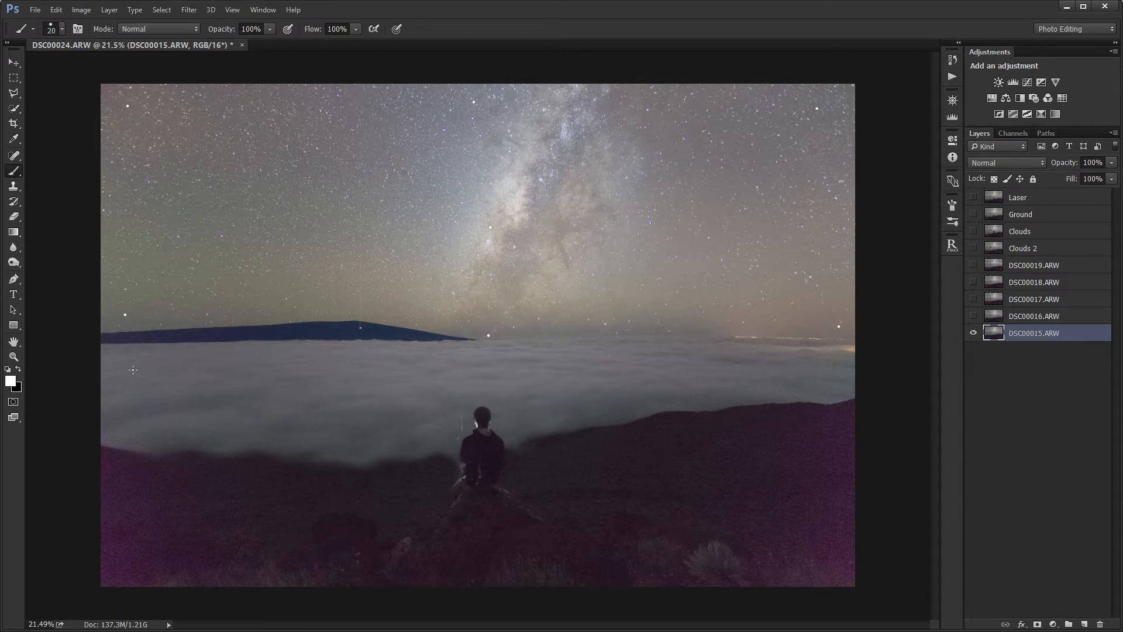
{"action": "left_click", "coordinate": [1038, 625]}
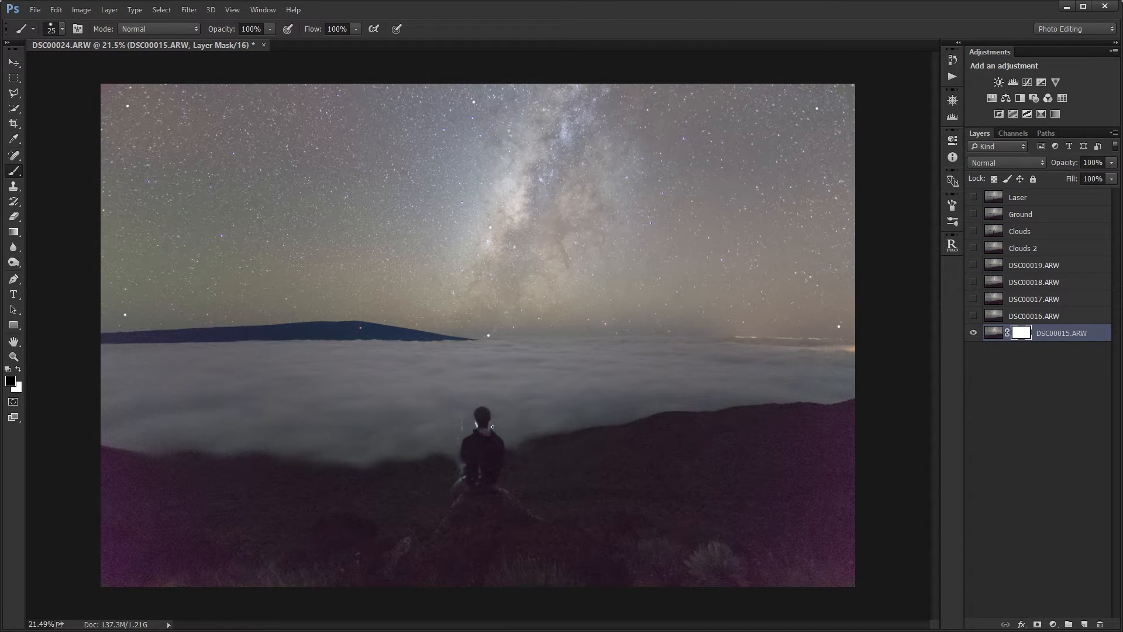
Paint black with a much larger brush on the DSC00015.ARW mask over the foreground, clouds and mountain, leaving only the sky.
{"action": "key", "text": "bracketright"}
{"action": "key", "text": "bracketright"}
{"action": "key", "text": "bracketright"}
{"action": "key", "text": "bracketright"}
{"action": "key", "text": "bracketright"}
{"action": "key", "text": "bracketright"}
{"action": "key", "text": "bracketright"}
{"action": "key", "text": "bracketright"}
{"action": "key", "text": "bracketright"}
{"action": "key", "text": "bracketright"}
{"action": "key", "text": "bracketright"}
{"action": "key", "text": "bracketright"}
{"action": "key", "text": "bracketright"}
{"action": "key", "text": "bracketright"}
{"action": "key", "text": "bracketright"}
{"action": "key", "text": "bracketright"}
{"action": "key", "text": "bracketright"}
{"action": "key", "text": "bracketright"}
{"action": "key", "text": "bracketright"}
{"action": "key", "text": "bracketright"}
{"action": "mouse_move", "coordinate": [459, 441]}
{"action": "left_mouse_down"}
{"action": "mouse_move", "coordinate": [454, 476]}
{"action": "mouse_move", "coordinate": [819, 544]}
{"action": "left_mouse_up"}
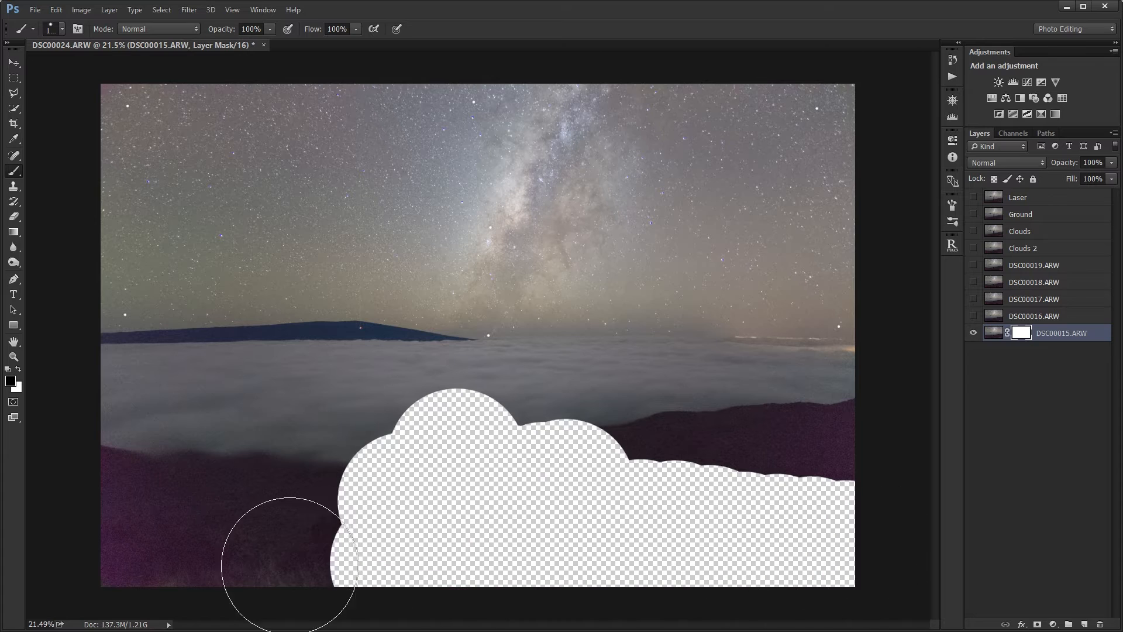
{"action": "mouse_move", "coordinate": [290, 565]}
{"action": "left_mouse_down"}
{"action": "mouse_move", "coordinate": [106, 562]}
{"action": "mouse_move", "coordinate": [928, 489]}
{"action": "mouse_move", "coordinate": [110, 487]}
{"action": "mouse_move", "coordinate": [760, 431]}
{"action": "mouse_move", "coordinate": [263, 409]}
{"action": "mouse_move", "coordinate": [111, 386]}
{"action": "mouse_move", "coordinate": [376, 376]}
{"action": "mouse_move", "coordinate": [514, 401]}
{"action": "mouse_move", "coordinate": [874, 395]}
{"action": "left_mouse_up"}
{"action": "left_click_drag", "start_coordinate": [539, 408], "coordinate": [775, 412]}
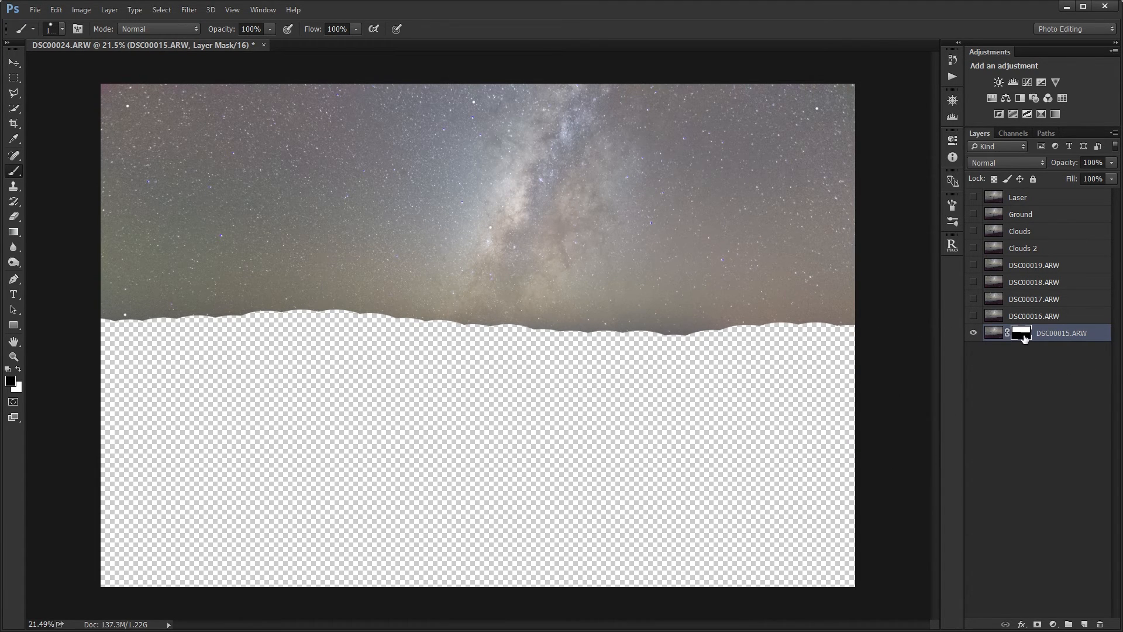
Copy the DSC00015.ARW sky mask to DSC00016.ARW through DSC00019.ARW and make those layers visible.
{"action": "left_click", "coordinate": [1012, 320]}
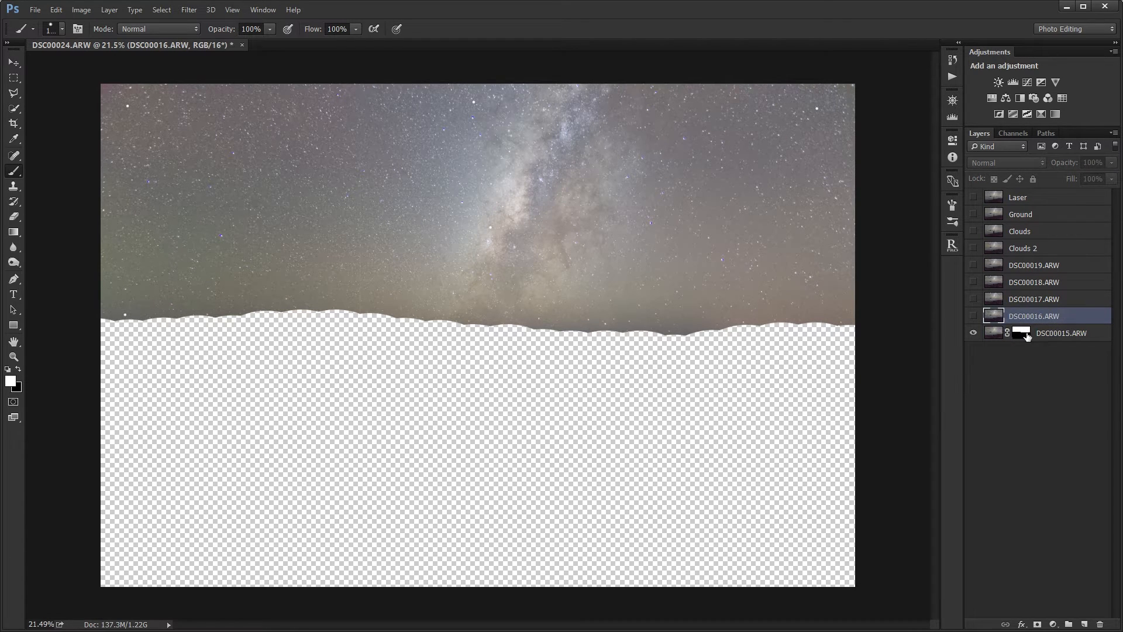
{"action": "left_click", "coordinate": [1028, 337]}
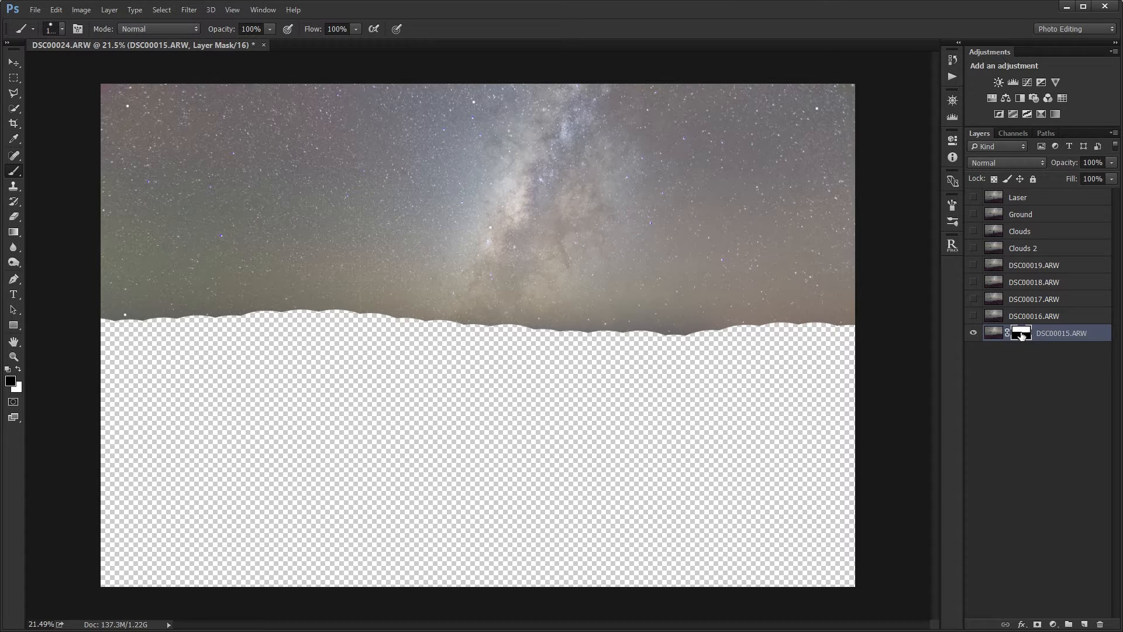
{"action": "left_click_drag", "start_coordinate": [1022, 335], "coordinate": [974, 316]}
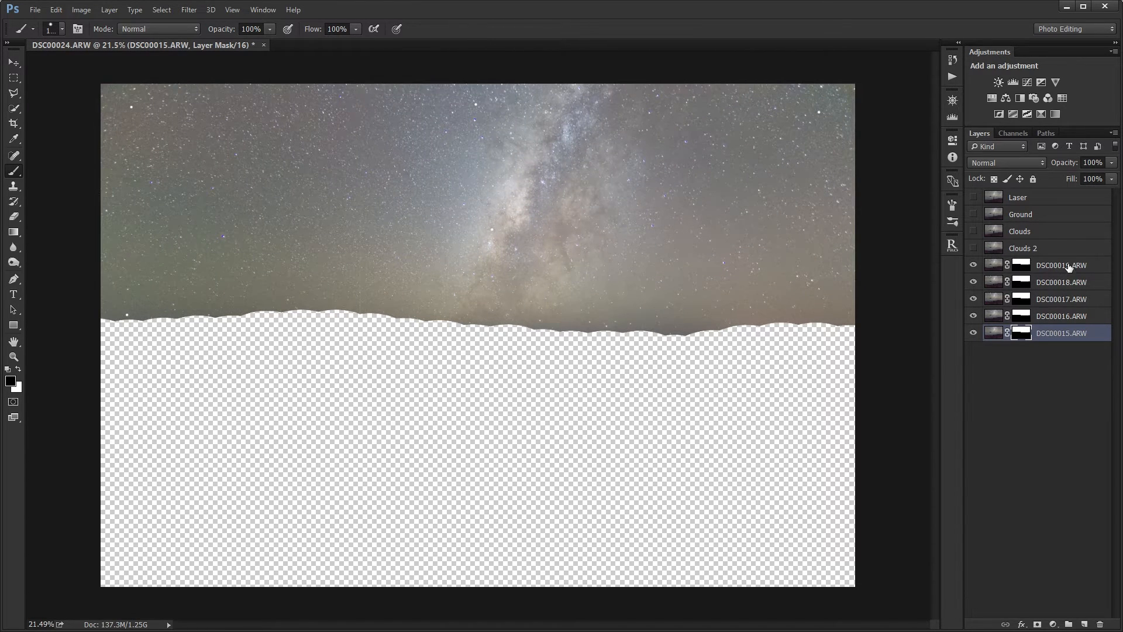
Select the DSC00015.ARW to DSC00019.ARW layers and run Auto-Align Layers with the Auto projection.
{"action": "left_click", "coordinate": [1069, 267], "text": "shift"}
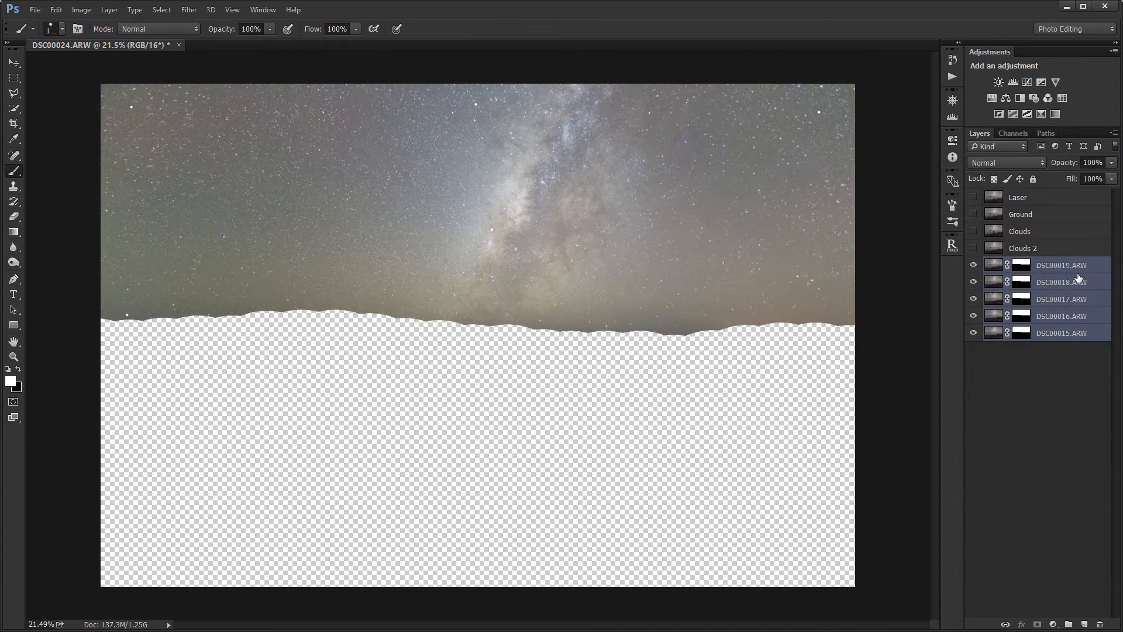
{"action": "left_click", "coordinate": [59, 10]}
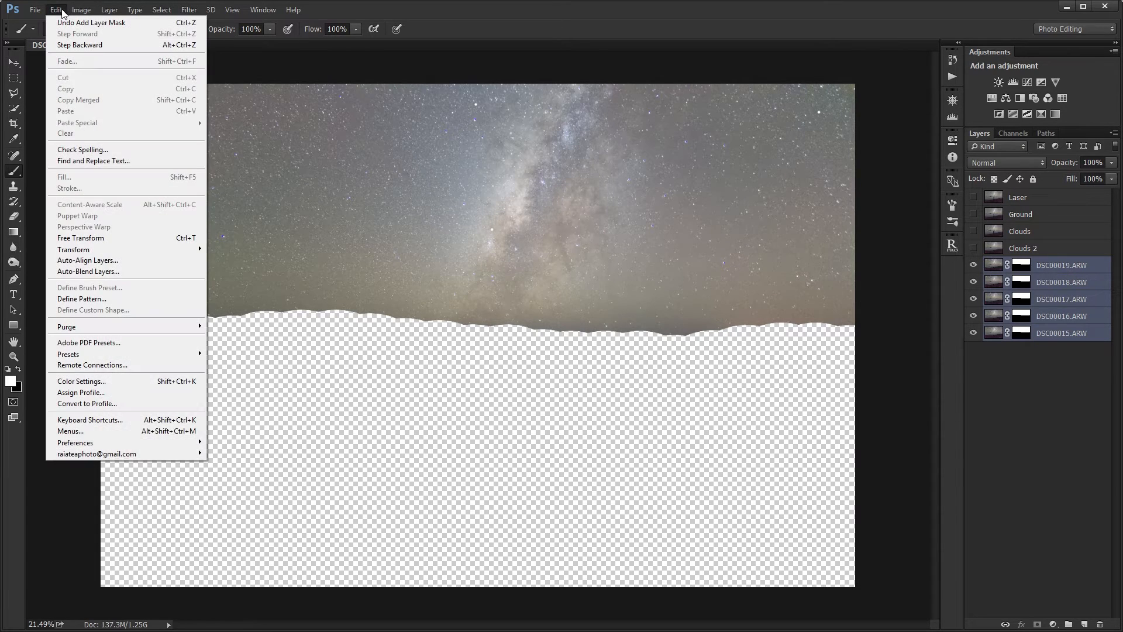
{"action": "left_click", "coordinate": [70, 259]}
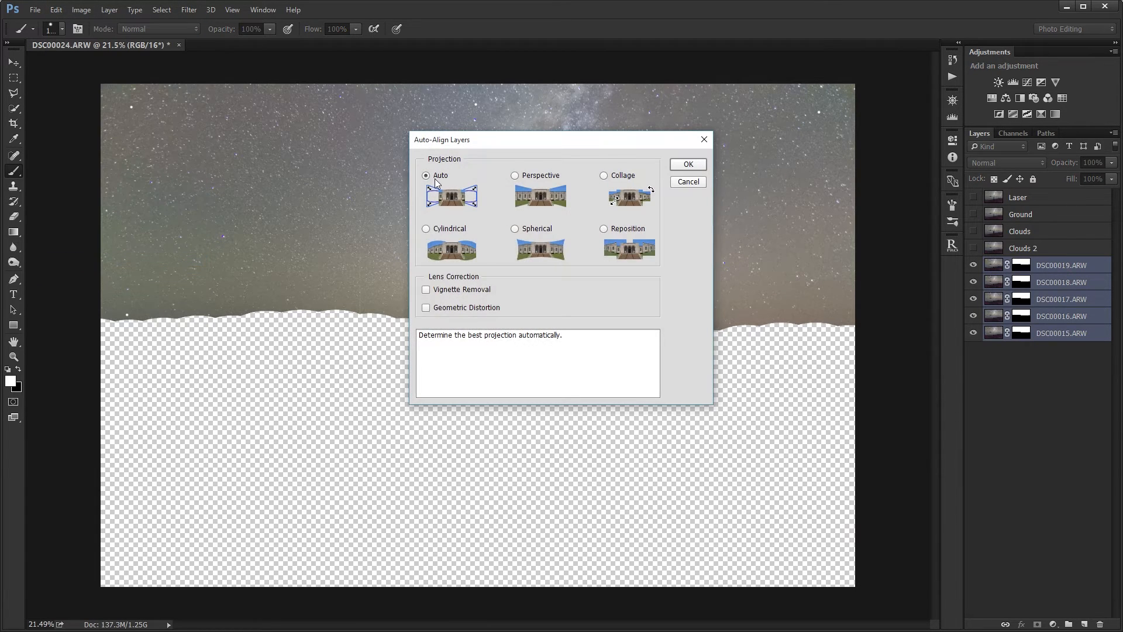
{"action": "left_click", "coordinate": [688, 165]}
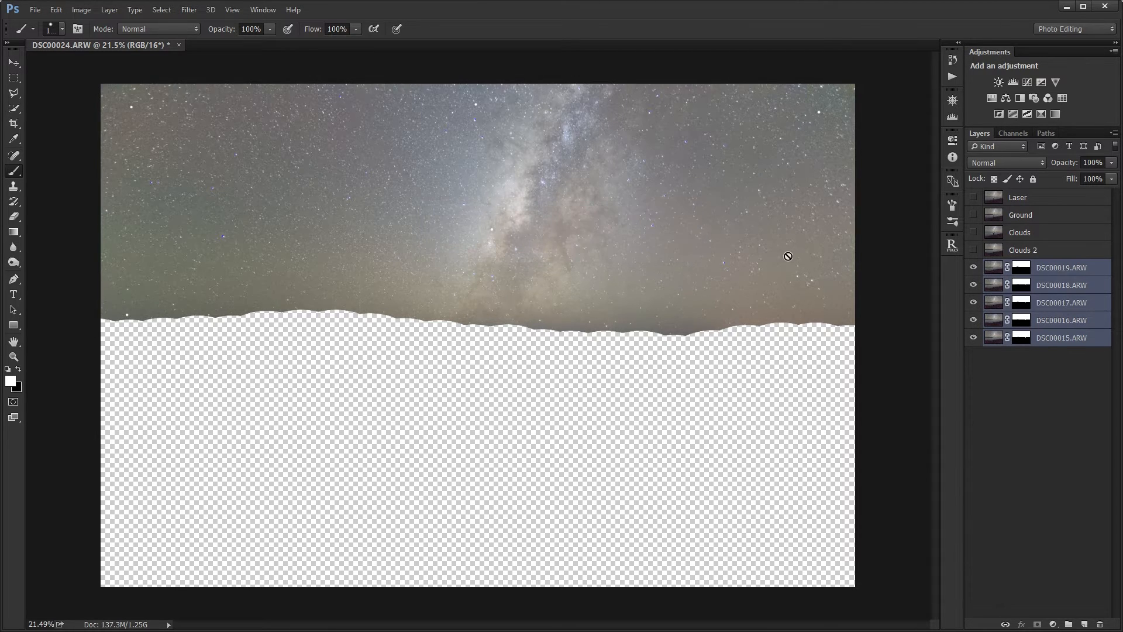
Delete the layer masks from all five aligned layers, DSC00019.ARW down to DSC00015.ARW.
{"action": "right_click", "coordinate": [1021, 269]}
{"action": "left_click", "coordinate": [1018, 292]}
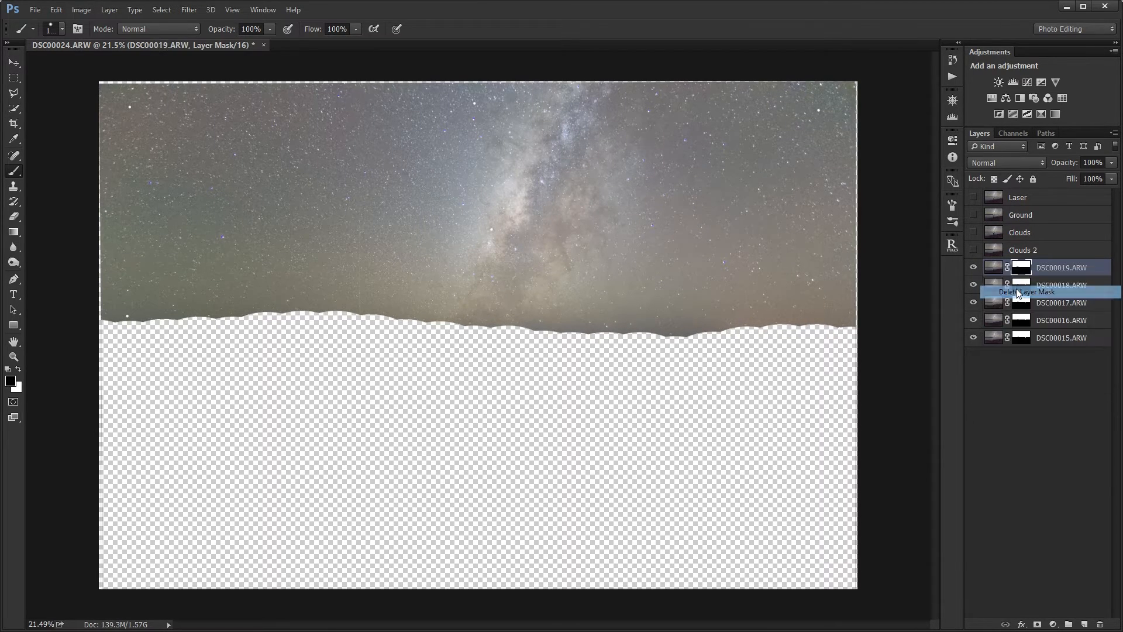
{"action": "right_click", "coordinate": [1021, 286]}
{"action": "left_click", "coordinate": [1020, 307]}
{"action": "left_click", "coordinate": [1023, 307]}
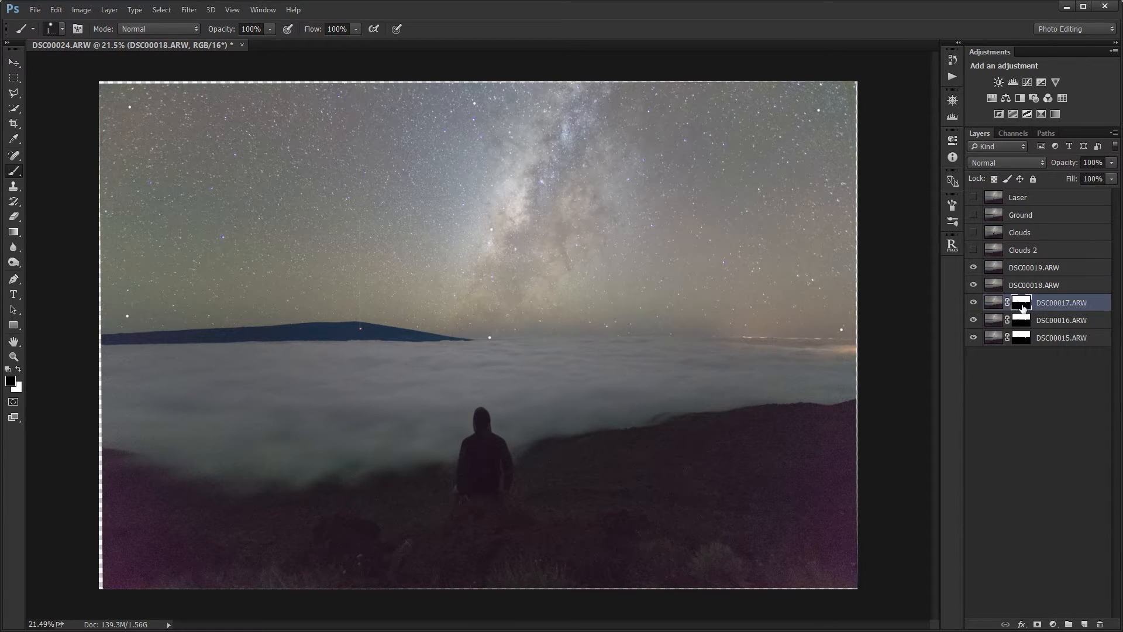
{"action": "right_click", "coordinate": [1023, 305]}
{"action": "left_click", "coordinate": [1021, 325]}
{"action": "right_click", "coordinate": [1022, 320]}
{"action": "left_click", "coordinate": [1021, 341]}
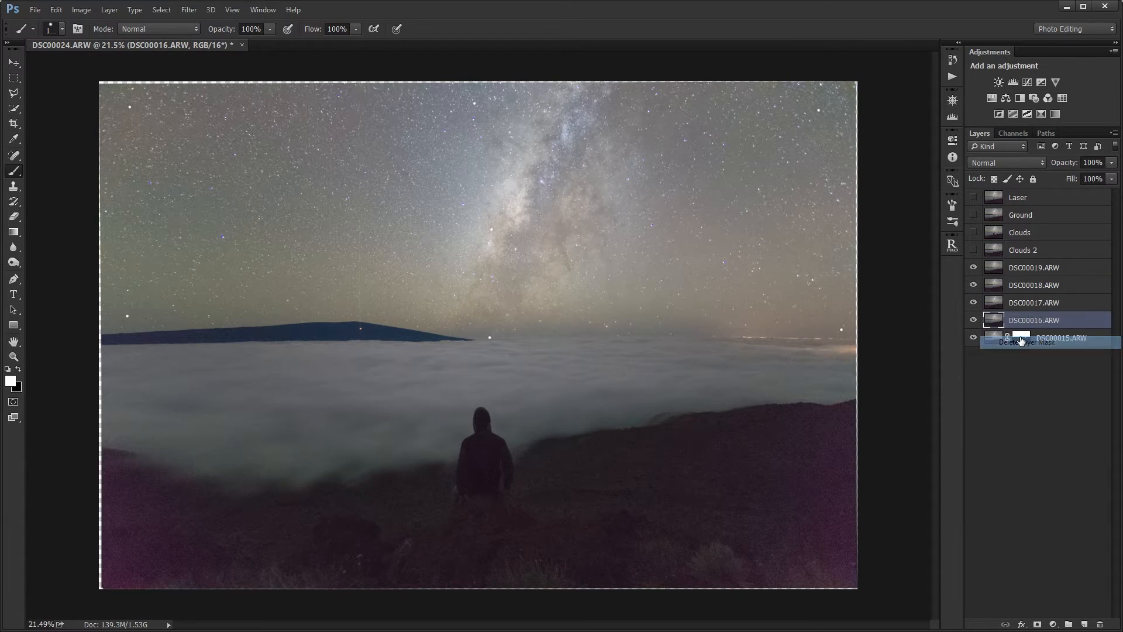
{"action": "right_click", "coordinate": [1021, 338]}
{"action": "left_click", "coordinate": [1021, 363]}
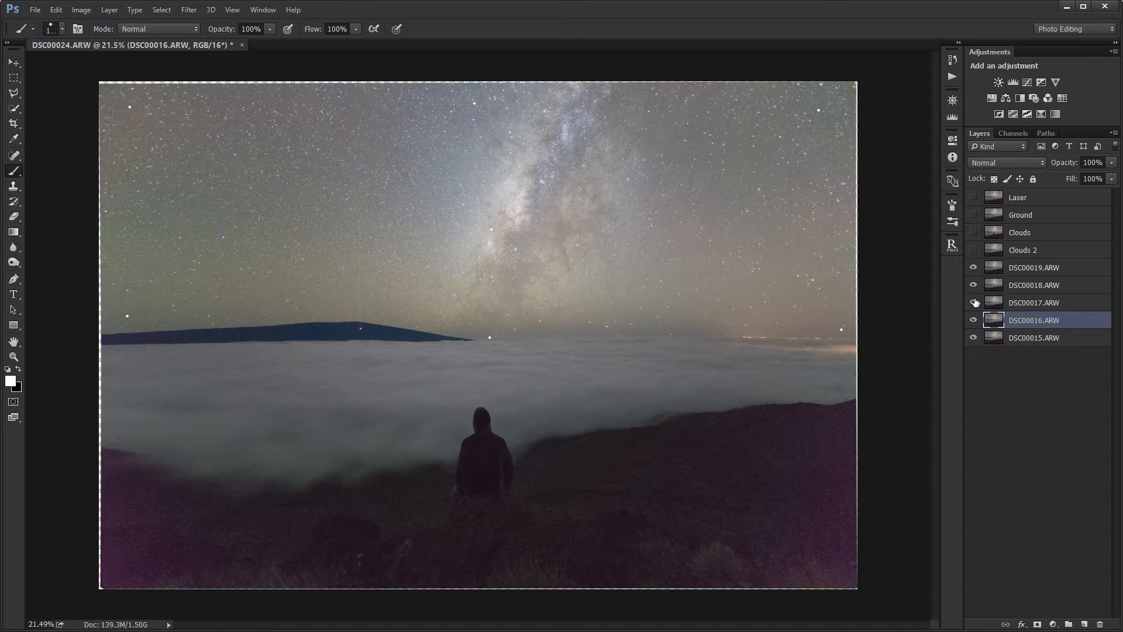
Toggle the visibility of the exposure layers above DSC00015.ARW repeatedly to check how well the marked stars line up.
{"action": "left_click_drag", "start_coordinate": [974, 302], "coordinate": [973, 268]}
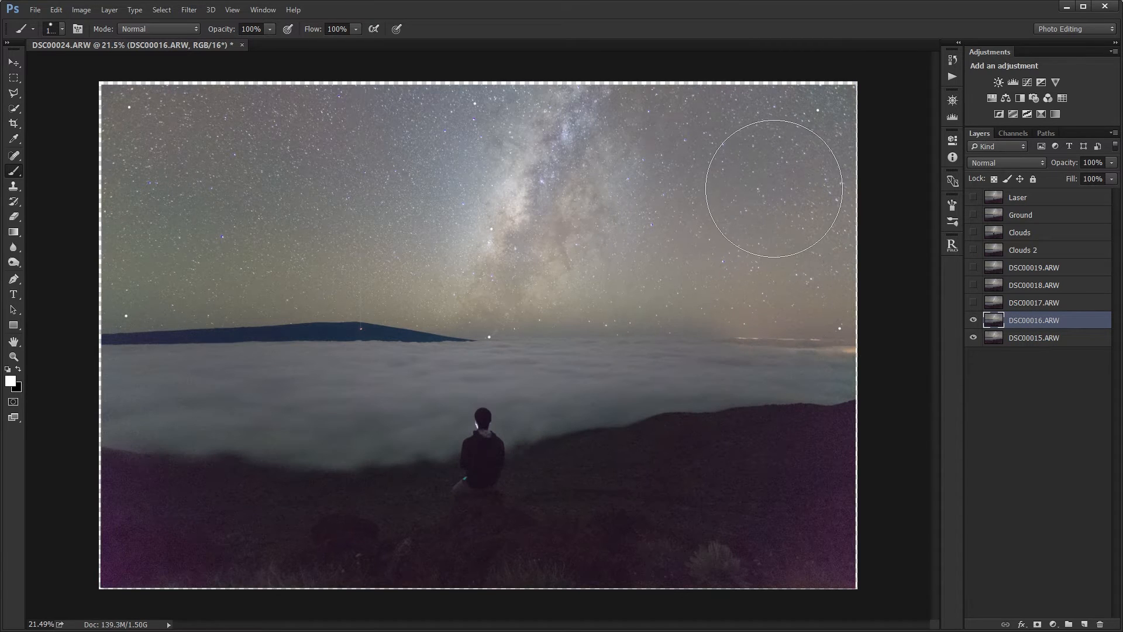
{"action": "left_click_drag", "start_coordinate": [974, 302], "coordinate": [970, 274]}
{"action": "left_click", "coordinate": [975, 338], "text": "alt"}
{"action": "left_click", "coordinate": [975, 337], "text": "alt"}
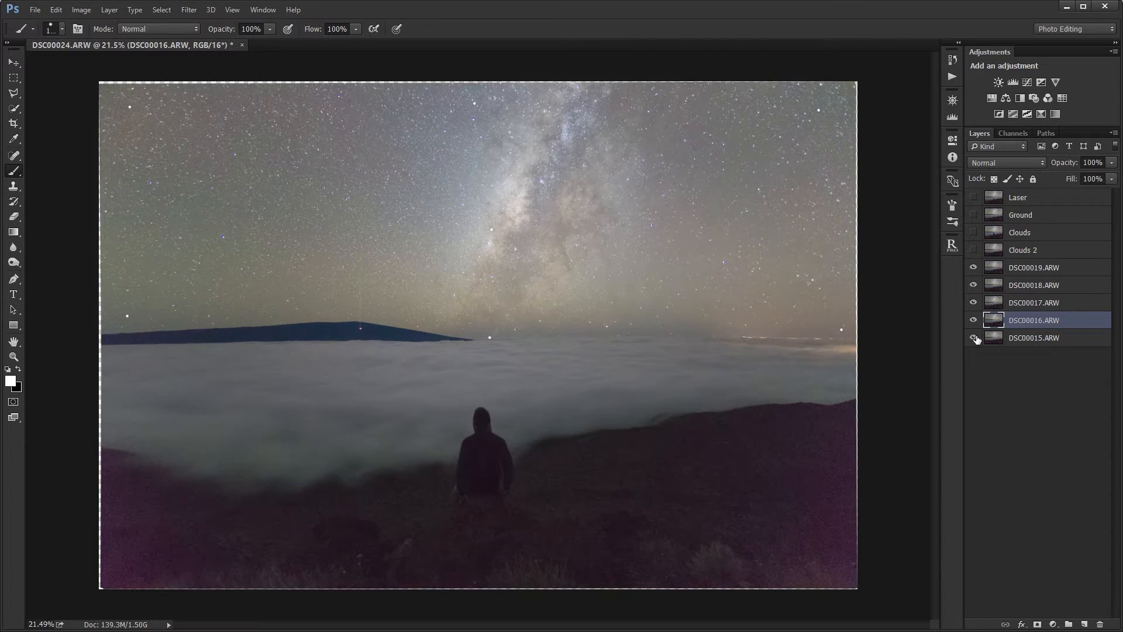
{"action": "left_click", "coordinate": [975, 337], "text": "alt"}
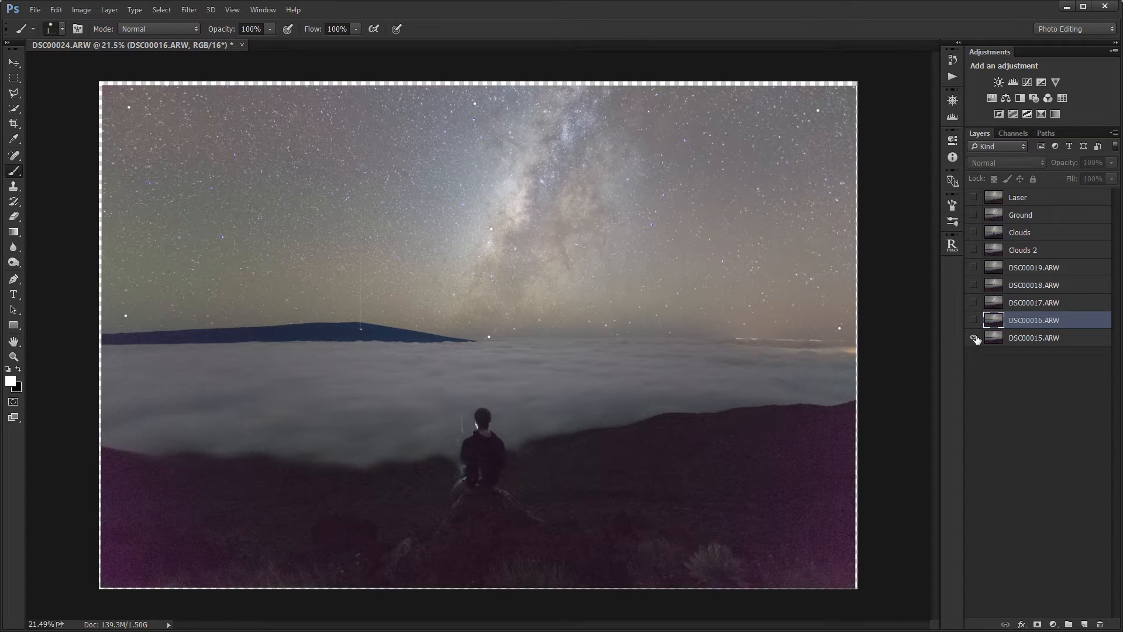
{"action": "left_click", "coordinate": [975, 337], "text": "alt"}
{"action": "left_click", "coordinate": [975, 337], "text": "alt"}
{"action": "left_click", "coordinate": [974, 338], "text": "alt"}
{"action": "left_click", "coordinate": [974, 338], "text": "alt"}
{"action": "left_click", "coordinate": [975, 338], "text": "alt"}
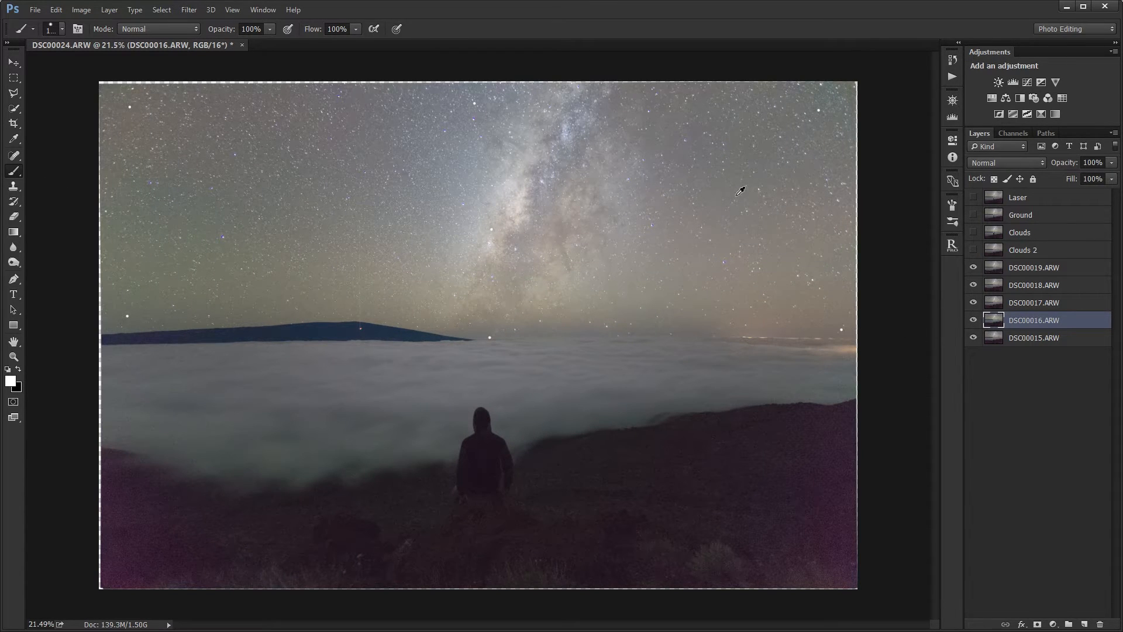
Hide the DSC00017.ARW to DSC00019.ARW layers and set the DSC00016.ARW layer's opacity to 50%.
{"action": "left_click", "coordinate": [975, 337], "text": "alt"}
{"action": "left_click", "coordinate": [975, 337], "text": "alt"}
{"action": "left_click_drag", "start_coordinate": [975, 271], "coordinate": [973, 305]}
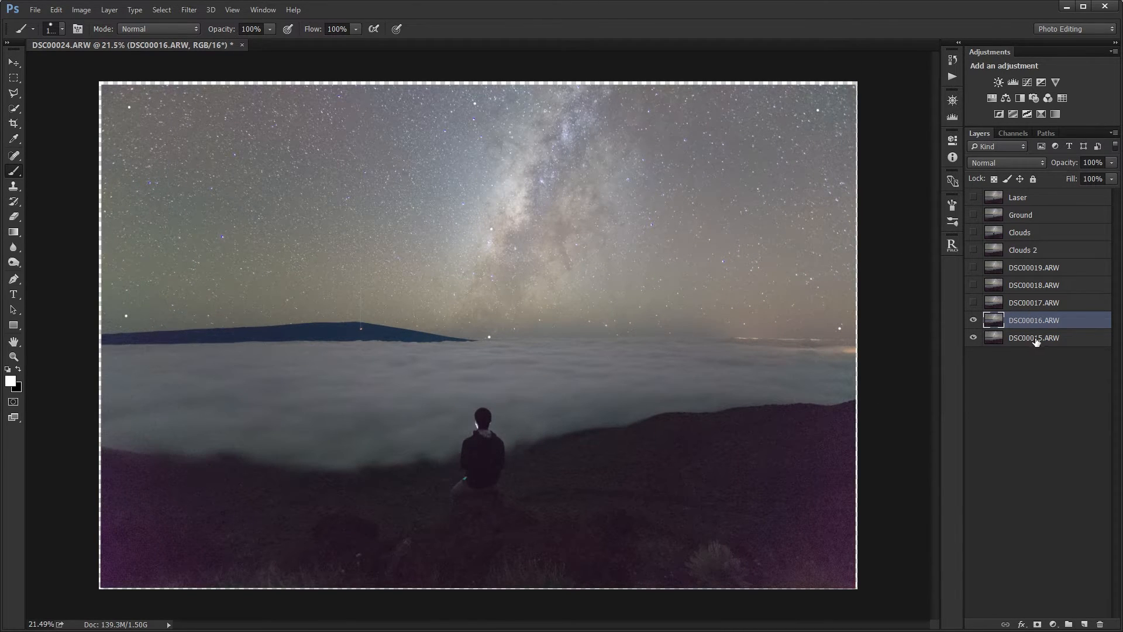
{"action": "left_click", "coordinate": [1035, 340]}
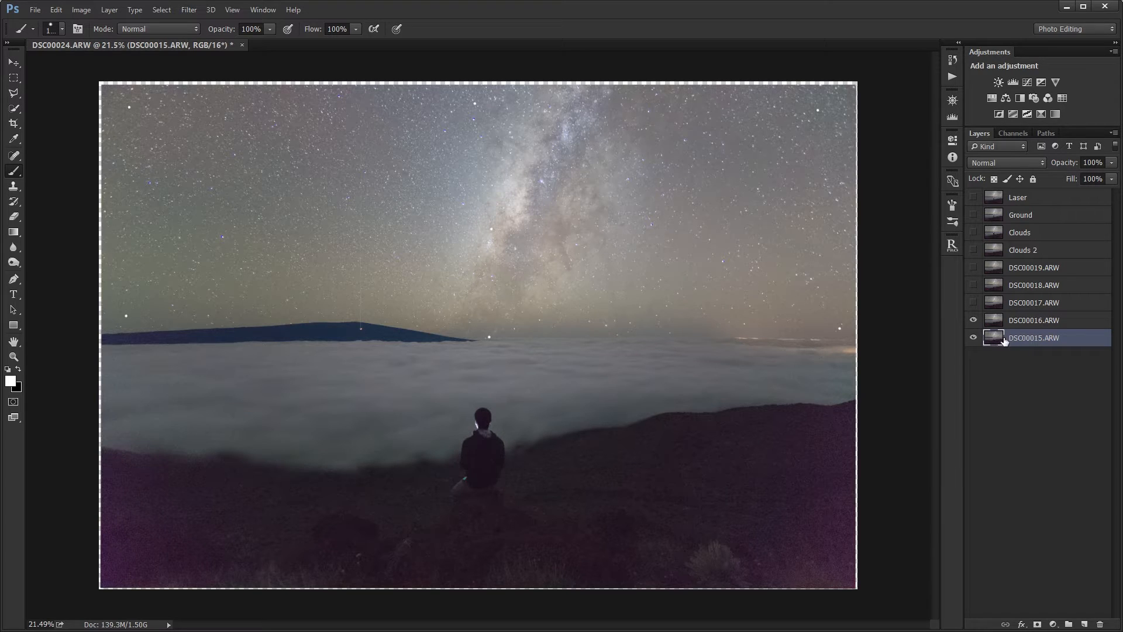
{"action": "left_click", "coordinate": [1035, 326]}
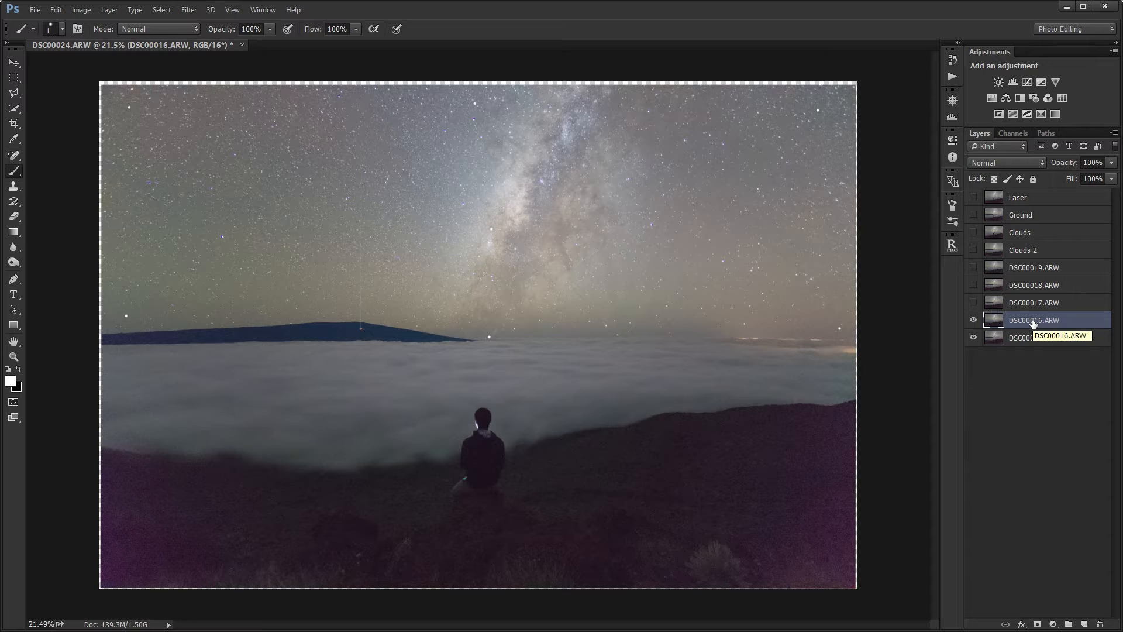
{"action": "key", "text": "5"}
{"action": "left_click", "coordinate": [14, 65]}
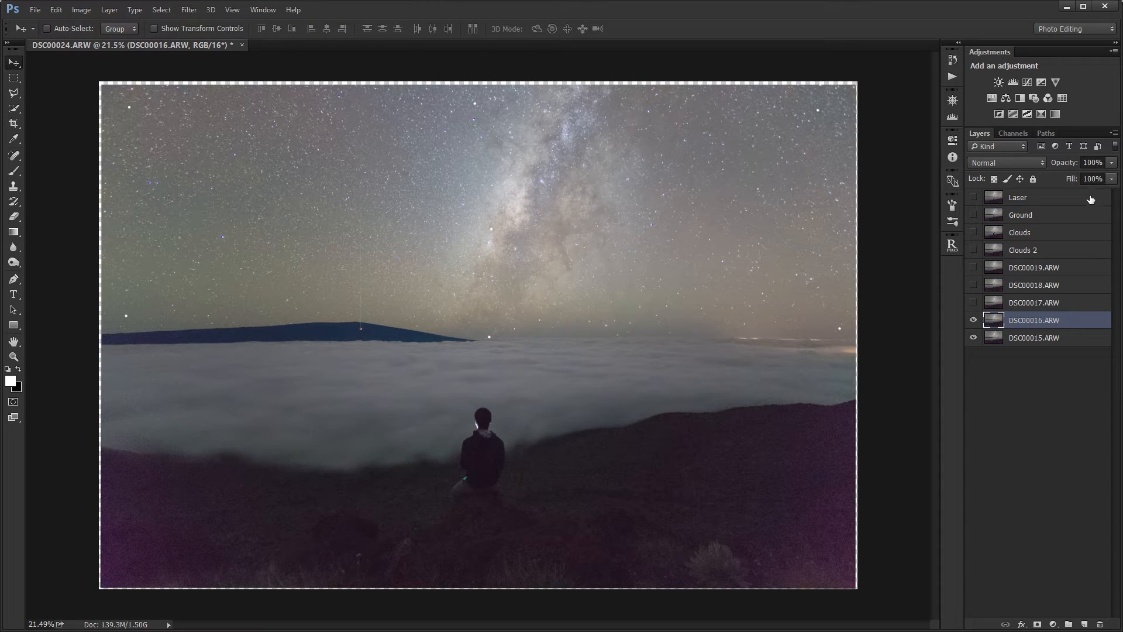
{"action": "key", "text": "5"}
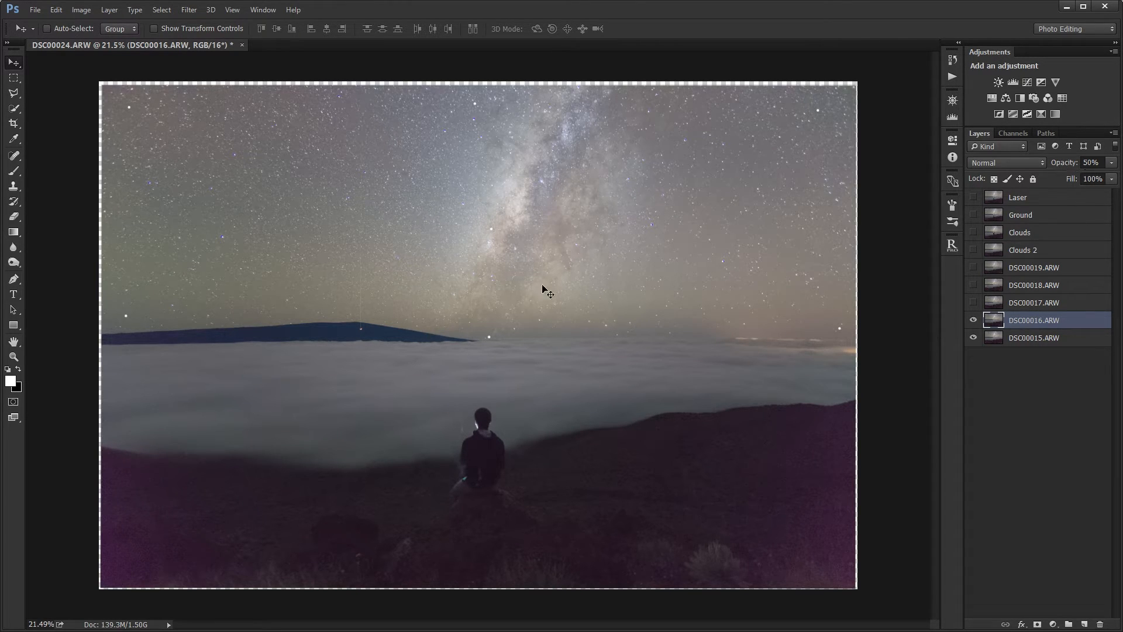
Toggle DSC00016.ARW's visibility to compare it with DSC00015.ARW at the marked star above the mountain near the photo's left edge.
{"action": "scroll", "coordinate": [63, 286], "scroll_direction": "up", "scroll_amount": 5}
{"action": "scroll", "coordinate": [65, 286], "scroll_direction": "up", "scroll_amount": 2}
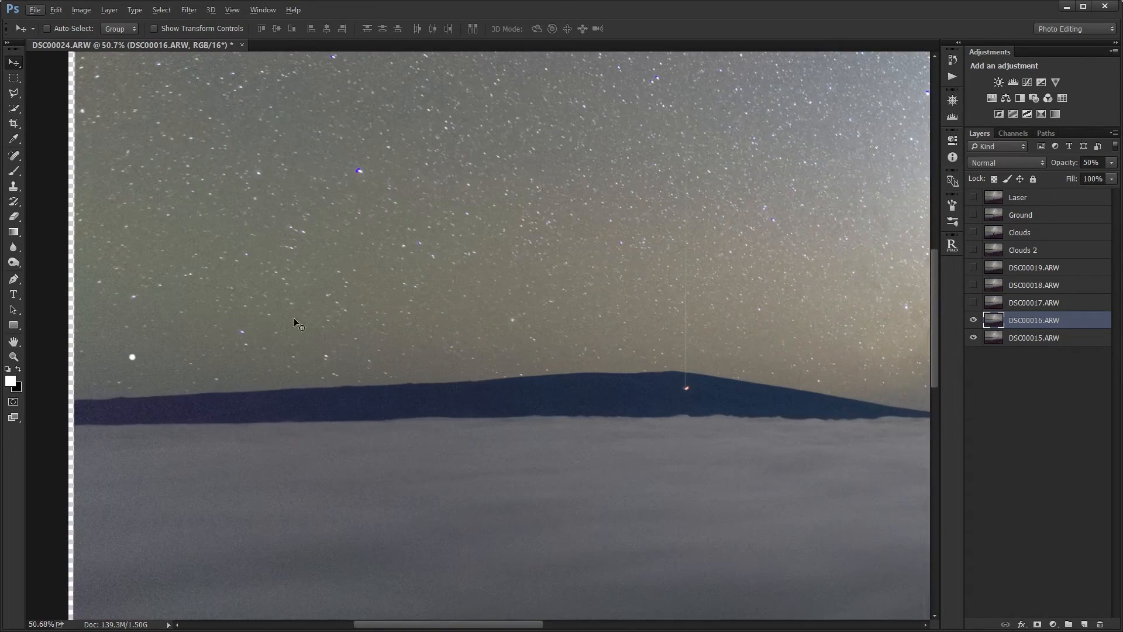
{"action": "scroll", "coordinate": [293, 321], "scroll_direction": "up", "scroll_amount": 4}
{"action": "scroll", "coordinate": [208, 484], "scroll_direction": "up", "scroll_amount": 4}
{"action": "scroll", "coordinate": [208, 484], "scroll_direction": "up", "scroll_amount": 2}
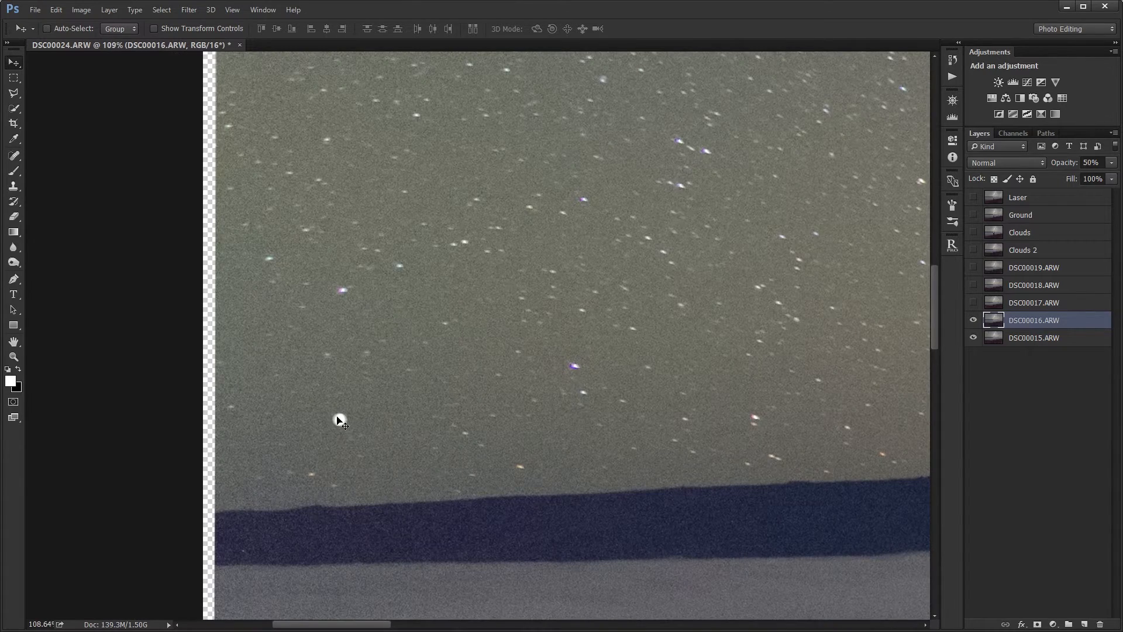
{"action": "scroll", "coordinate": [338, 420], "scroll_direction": "up", "scroll_amount": 2}
{"action": "left_click_drag", "start_coordinate": [365, 423], "coordinate": [418, 399]}
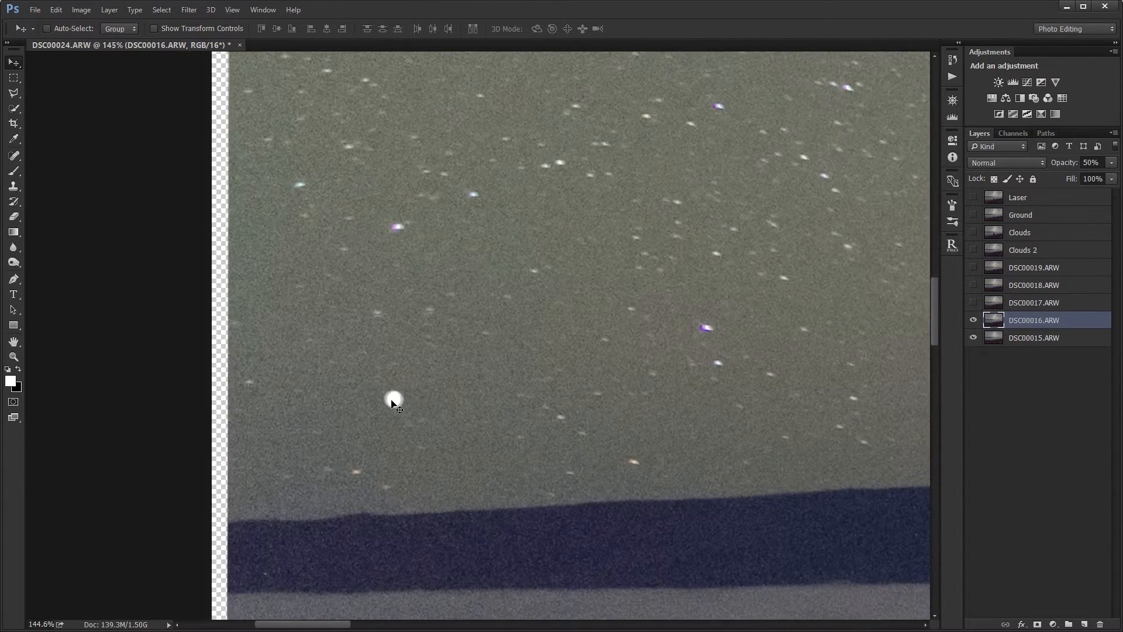
{"action": "left_click", "coordinate": [974, 322]}
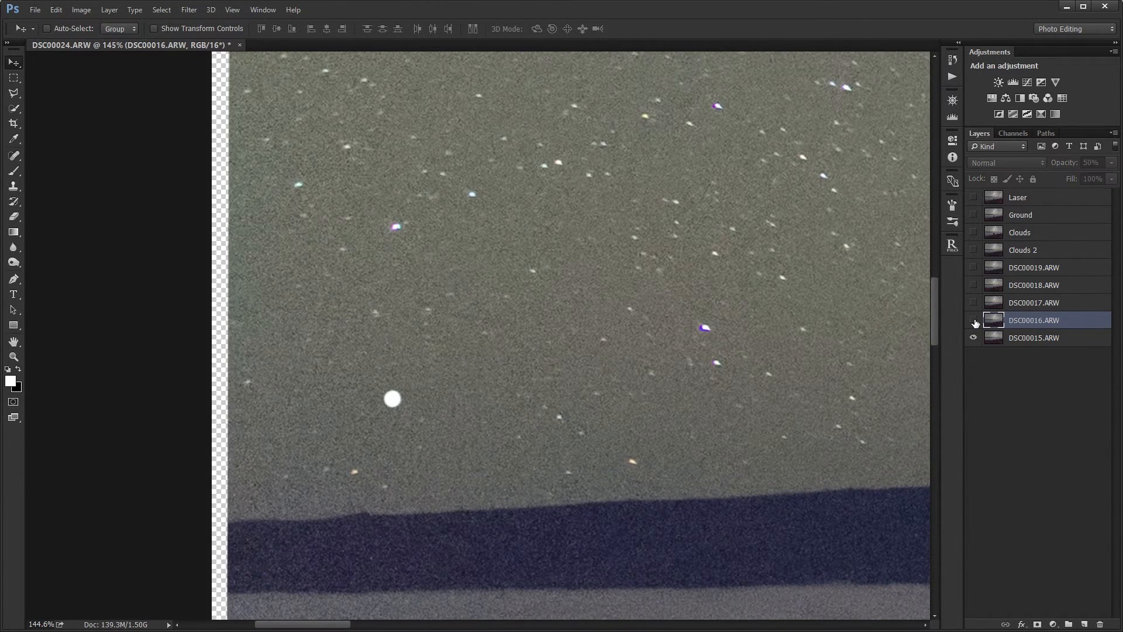
{"action": "left_click", "coordinate": [974, 322]}
{"action": "left_click", "coordinate": [974, 322]}
{"action": "left_click", "coordinate": [974, 321]}
{"action": "left_click", "coordinate": [974, 322]}
Compare DSC00016.ARW with DSC00015.ARW at the marked star above the horizon near the photo's right edge.
{"action": "left_click_drag", "start_coordinate": [713, 400], "coordinate": [350, 462]}
{"action": "left_click_drag", "start_coordinate": [778, 445], "coordinate": [277, 430]}
{"action": "left_click_drag", "start_coordinate": [755, 486], "coordinate": [64, 462]}
{"action": "left_click_drag", "start_coordinate": [702, 527], "coordinate": [106, 518]}
{"action": "left_click_drag", "start_coordinate": [837, 515], "coordinate": [68, 483]}
{"action": "left_click_drag", "start_coordinate": [878, 508], "coordinate": [60, 456]}
{"action": "left_click_drag", "start_coordinate": [361, 466], "coordinate": [489, 474]}
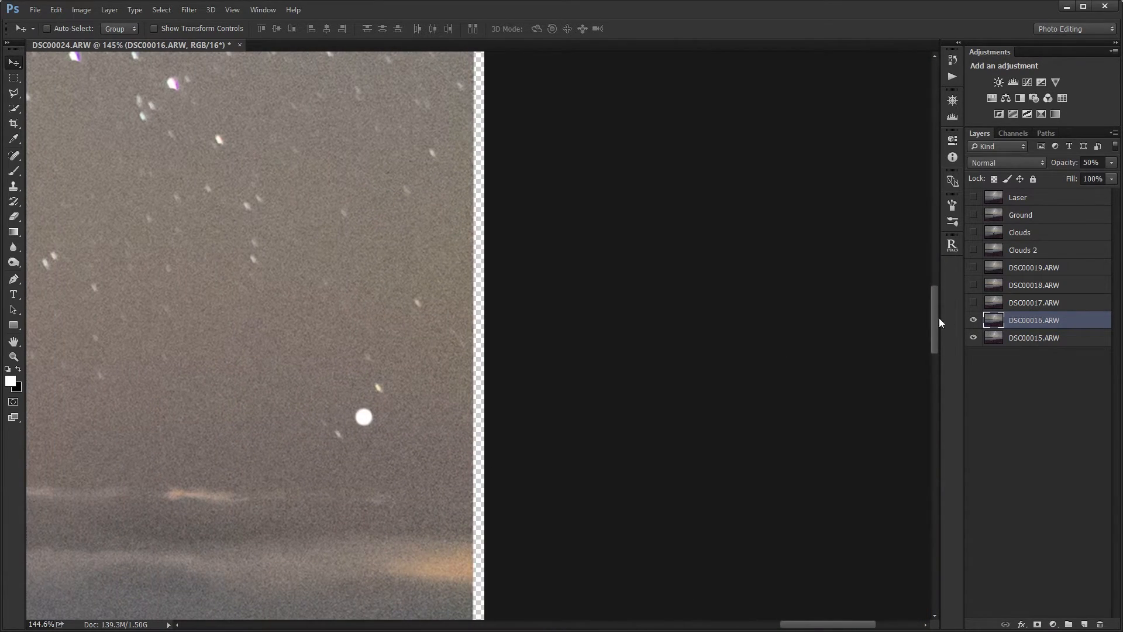
{"action": "left_click", "coordinate": [975, 322]}
{"action": "left_click", "coordinate": [975, 321]}
{"action": "left_click", "coordinate": [975, 321]}
{"action": "left_click", "coordinate": [976, 321]}
{"action": "left_click", "coordinate": [976, 321]}
{"action": "left_click", "coordinate": [975, 321]}
{"action": "left_click", "coordinate": [975, 322]}
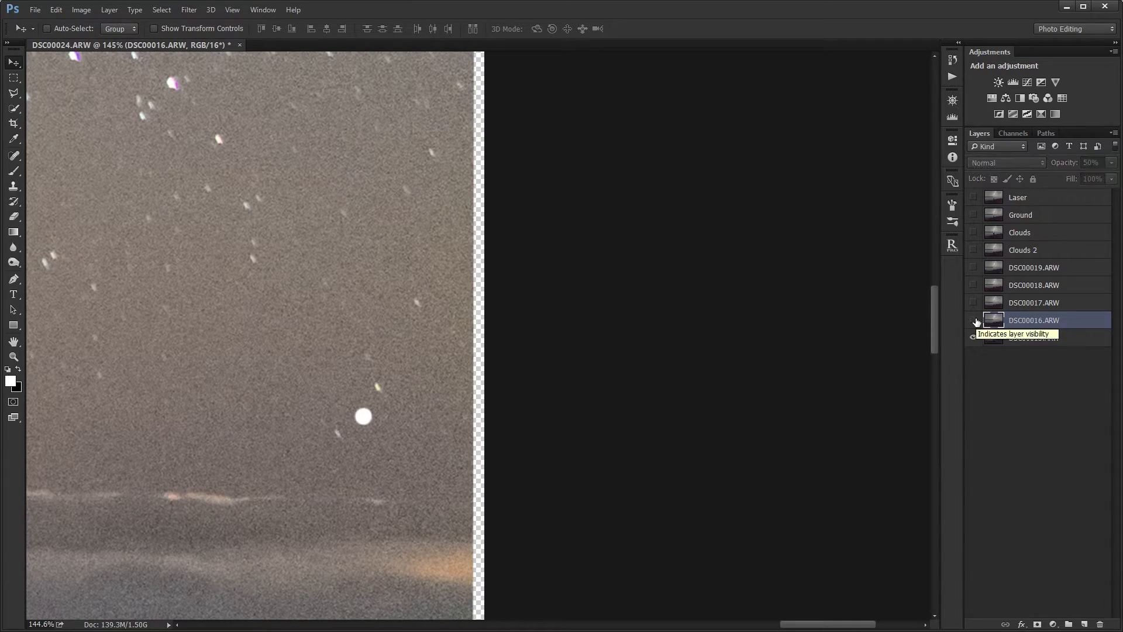
{"action": "left_click", "coordinate": [975, 322]}
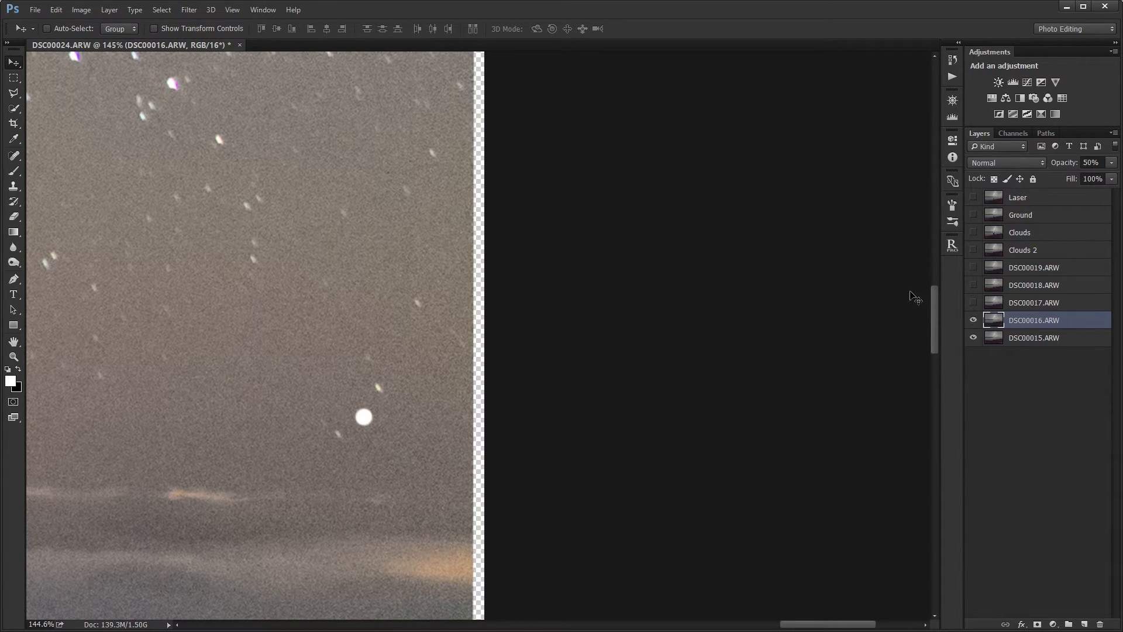
Start a Warp transform on DSC00016.ARW and shift the marked star at the centre of the horizon onto its DSC00015.ARW counterpart.
{"action": "left_click_drag", "start_coordinate": [796, 628], "coordinate": [515, 605]}
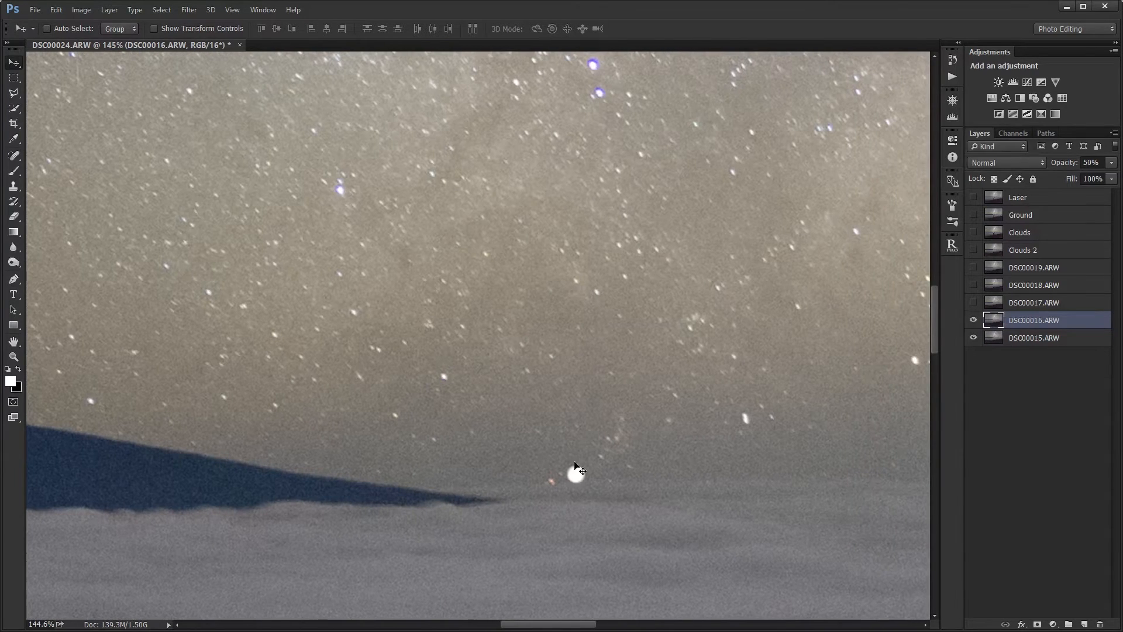
{"action": "left_click", "coordinate": [974, 319]}
{"action": "left_click", "coordinate": [974, 320]}
{"action": "key", "text": "ctrl+t"}
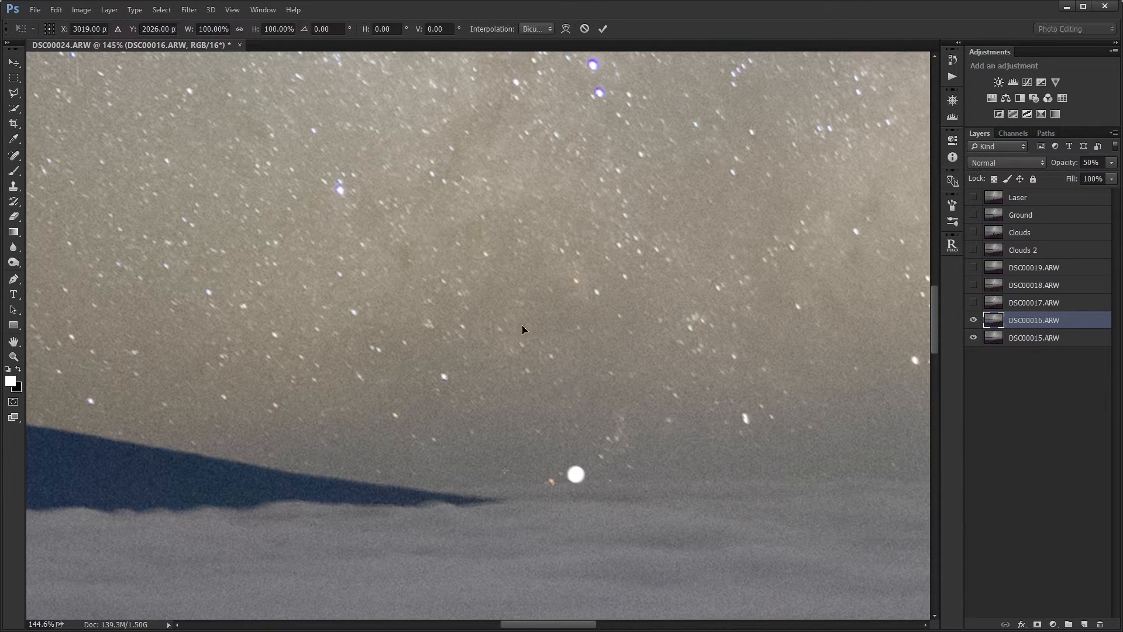
{"action": "right_click", "coordinate": [514, 275]}
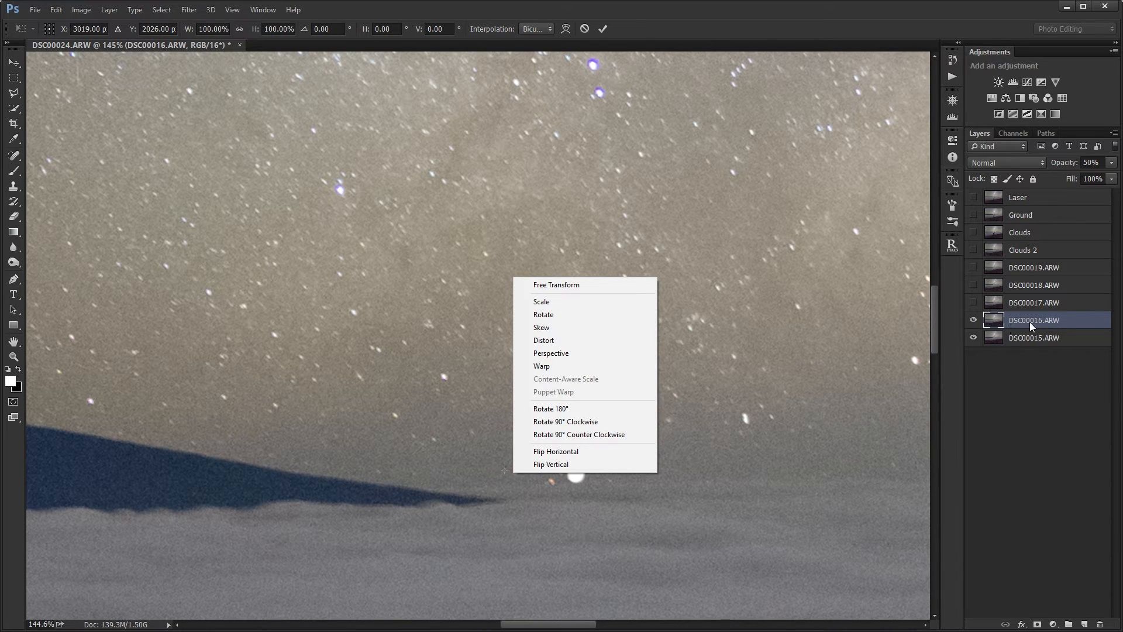
{"action": "left_click", "coordinate": [550, 369]}
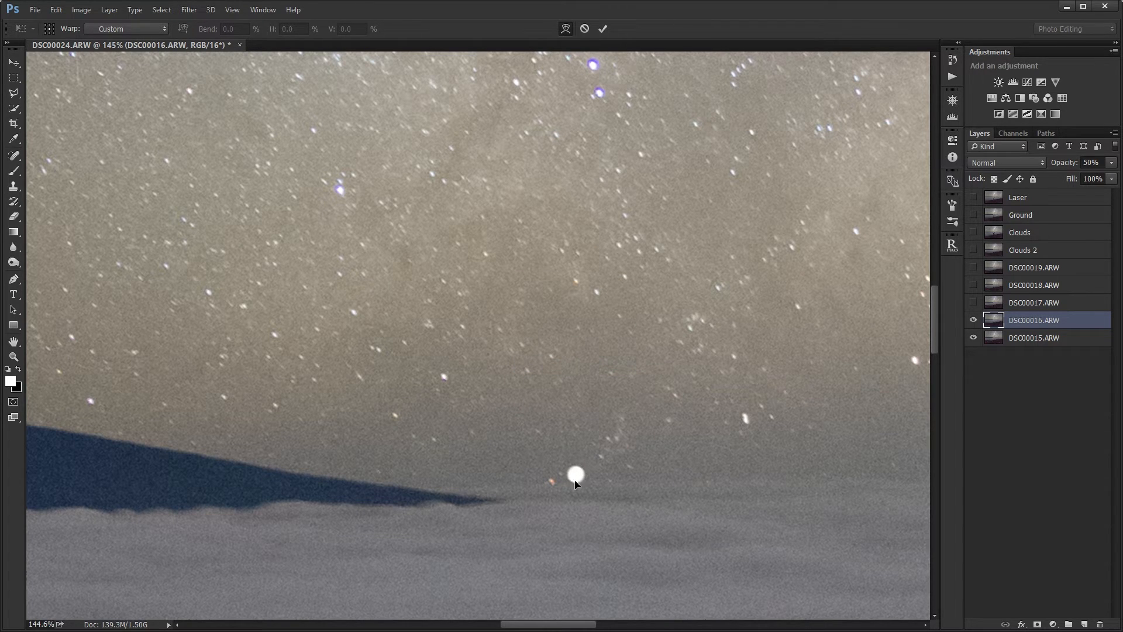
{"action": "scroll", "coordinate": [576, 486], "scroll_direction": "up", "scroll_amount": 5}
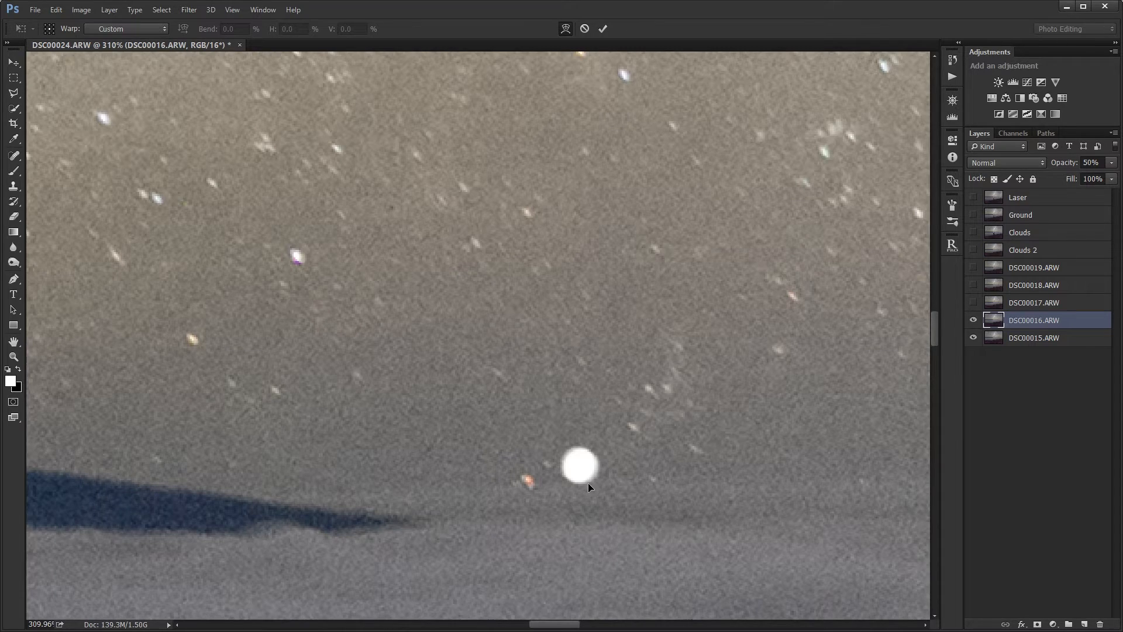
{"action": "scroll", "coordinate": [589, 483], "scroll_direction": "down", "scroll_amount": 2}
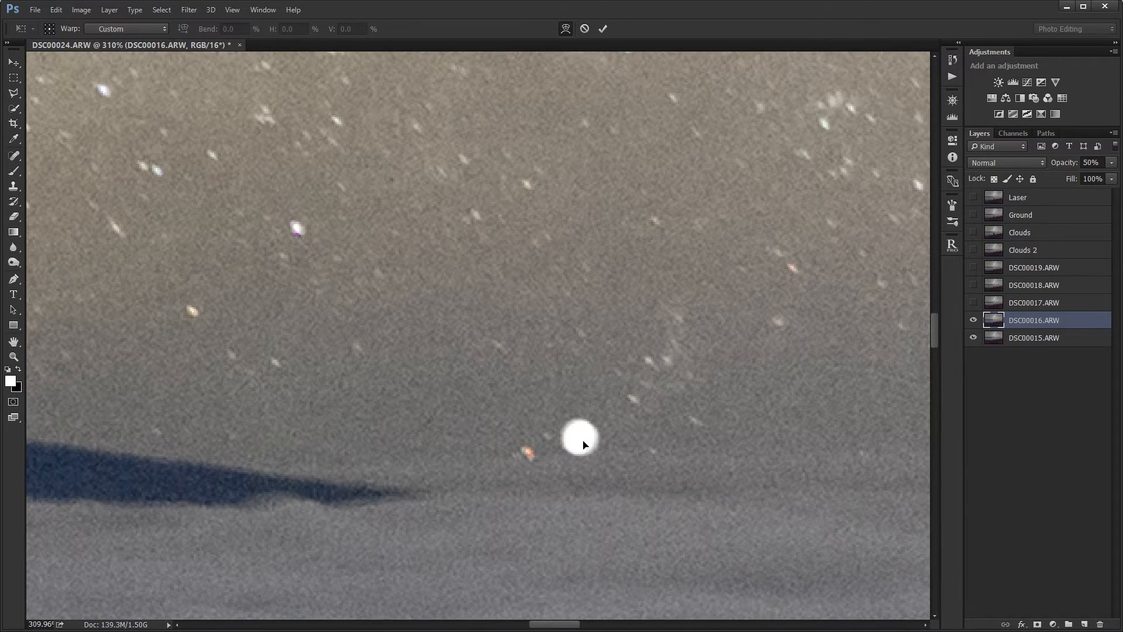
{"action": "mouse_move", "coordinate": [582, 438]}
{"action": "left_mouse_down"}
{"action": "mouse_move", "coordinate": [590, 450]}
{"action": "mouse_move", "coordinate": [581, 440]}
{"action": "left_mouse_up"}
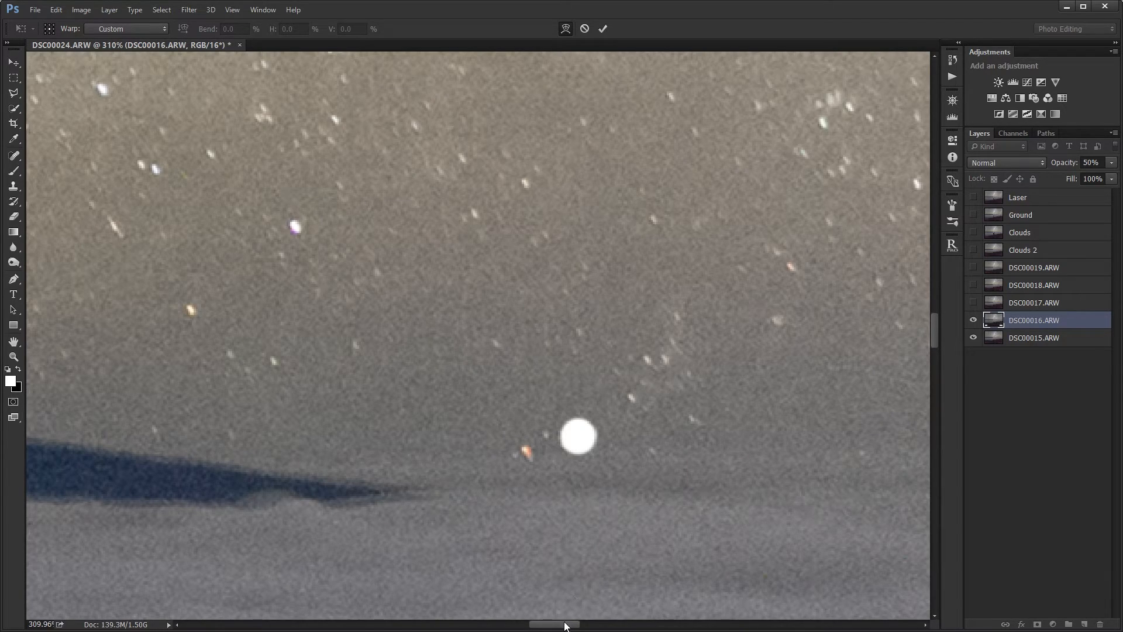
Warp DSC00016.ARW to match the marked stars above the mountain at the photo's left edge and in its upper-left corner.
{"action": "left_click_drag", "start_coordinate": [564, 624], "coordinate": [265, 625]}
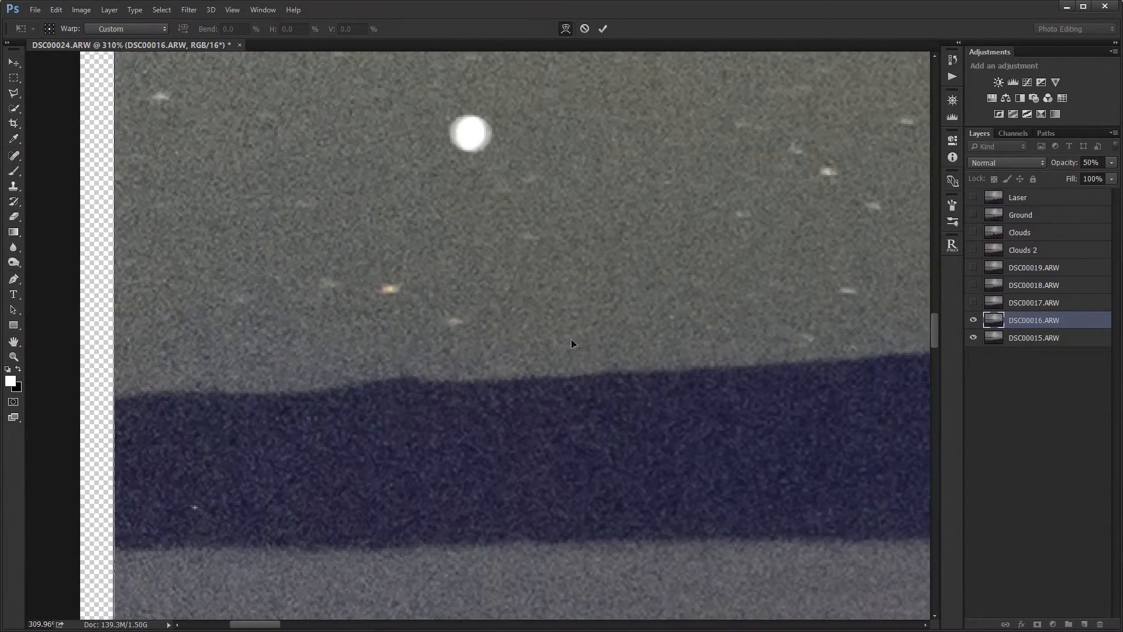
{"action": "scroll", "coordinate": [935, 335], "scroll_direction": "up", "scroll_amount": 5}
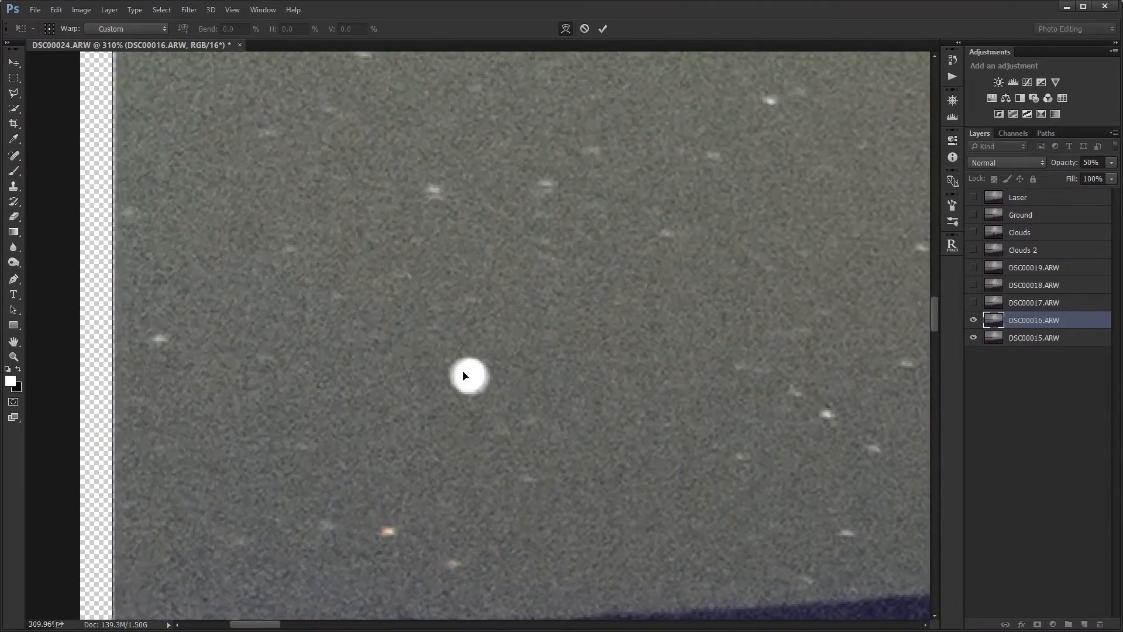
{"action": "left_click_drag", "start_coordinate": [461, 371], "coordinate": [461, 369]}
{"action": "left_click_drag", "start_coordinate": [935, 315], "coordinate": [935, 108]}
{"action": "left_click_drag", "start_coordinate": [511, 499], "coordinate": [506, 499]}
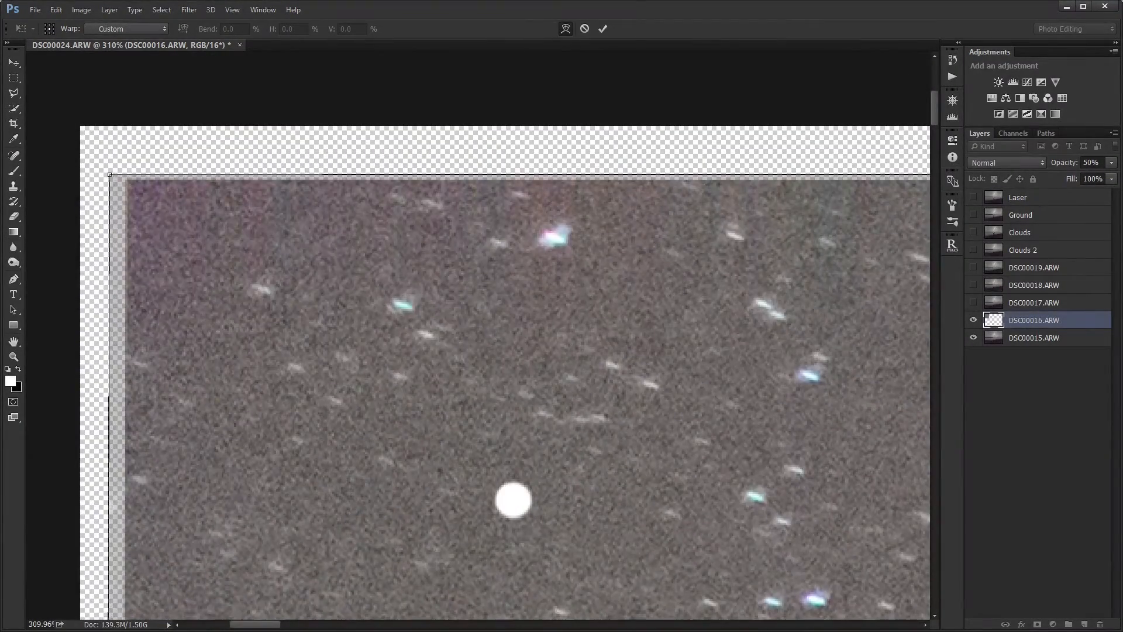
Warp DSC00016.ARW to match the marked stars at the photo's upper centre, upper-right corner and right edge above the horizon.
{"action": "left_click_drag", "start_coordinate": [265, 625], "coordinate": [557, 627]}
{"action": "left_click_drag", "start_coordinate": [490, 449], "coordinate": [489, 446]}
{"action": "left_click_drag", "start_coordinate": [525, 625], "coordinate": [821, 612]}
{"action": "left_click_drag", "start_coordinate": [407, 545], "coordinate": [410, 545]}
{"action": "left_click_drag", "start_coordinate": [935, 111], "coordinate": [942, 327]}
{"action": "left_click_drag", "start_coordinate": [715, 422], "coordinate": [715, 419]}
Readjust the warp at the marked star on the central horizon and apply the transform to DSC00016.ARW.
{"action": "left_click_drag", "start_coordinate": [821, 624], "coordinate": [540, 620]}
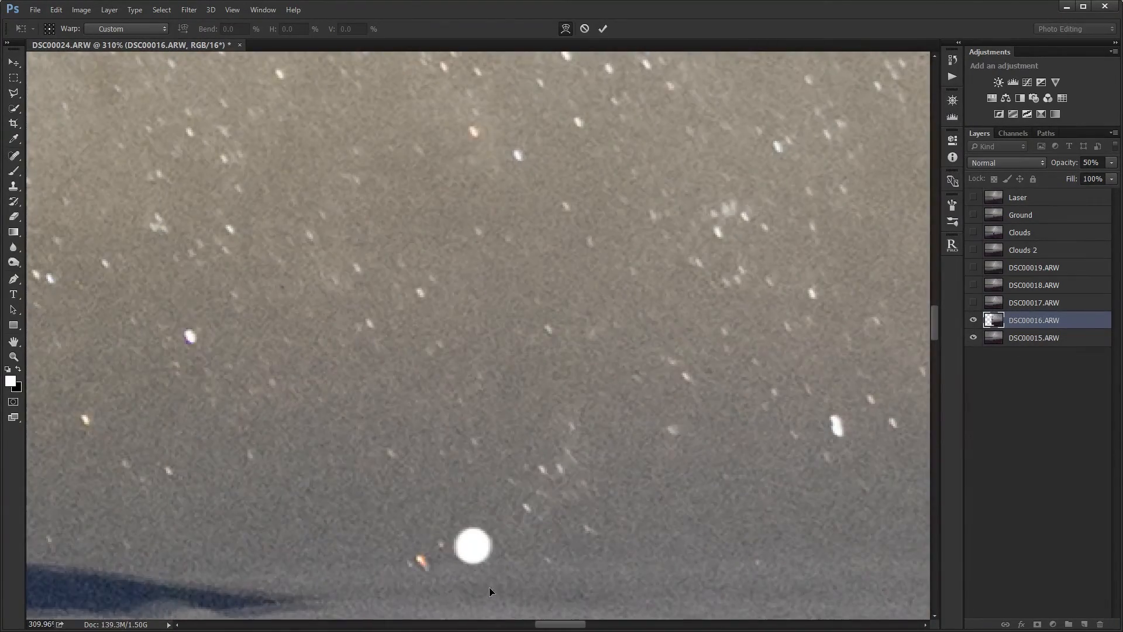
{"action": "left_click_drag", "start_coordinate": [470, 543], "coordinate": [468, 546]}
{"action": "scroll", "coordinate": [504, 410], "scroll_direction": "up", "scroll_amount": 10}
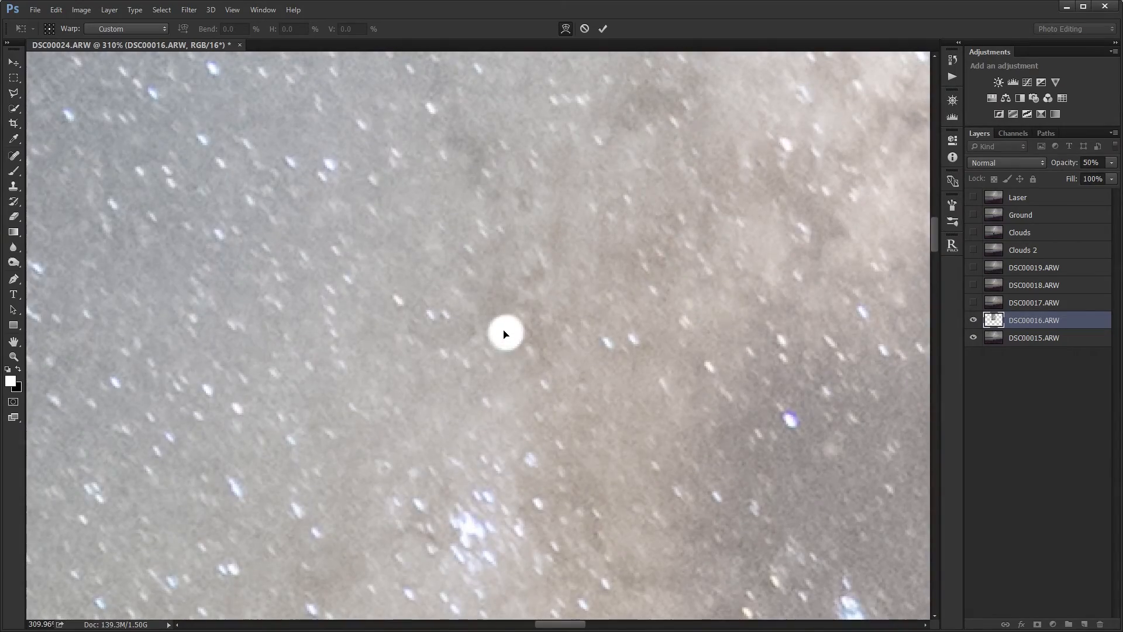
{"action": "key", "text": "ctrl+0"}
{"action": "key", "text": "ctrl+1"}
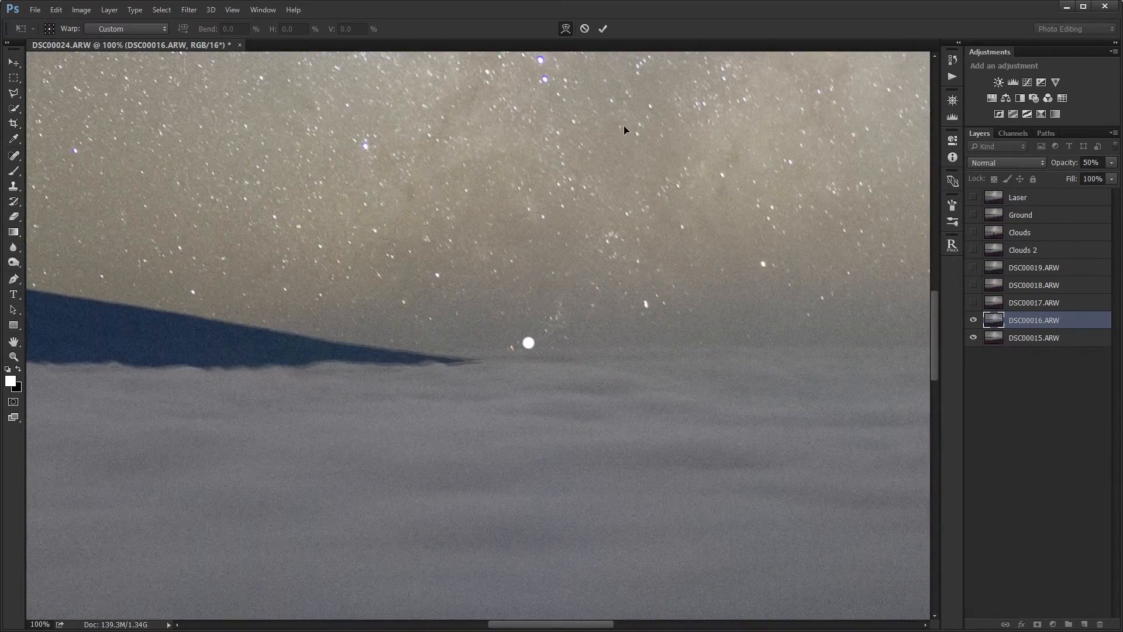
{"action": "key", "text": "Return"}
Toggle DSC00016.ARW's visibility repeatedly over the marked star in the Milky Way core to check its alignment with DSC00015.ARW.
{"action": "scroll", "coordinate": [622, 177], "scroll_direction": "up", "scroll_amount": 8}
{"action": "left_click", "coordinate": [974, 322]}
{"action": "left_click", "coordinate": [974, 322]}
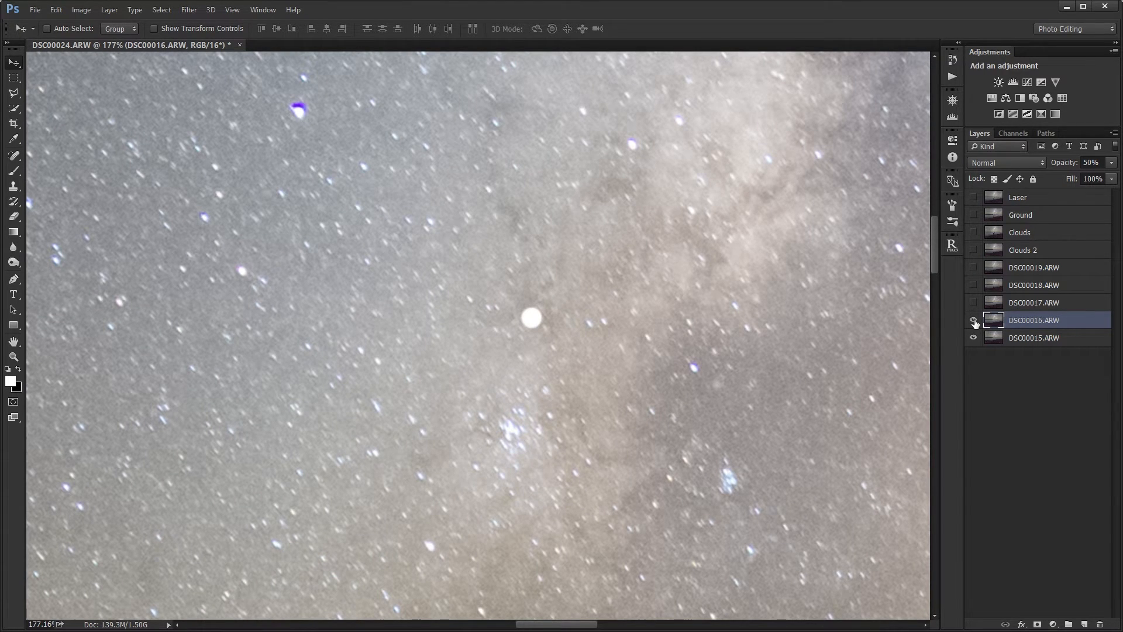
{"action": "left_click", "coordinate": [973, 321]}
{"action": "left_click", "coordinate": [975, 321]}
{"action": "left_click", "coordinate": [974, 321]}
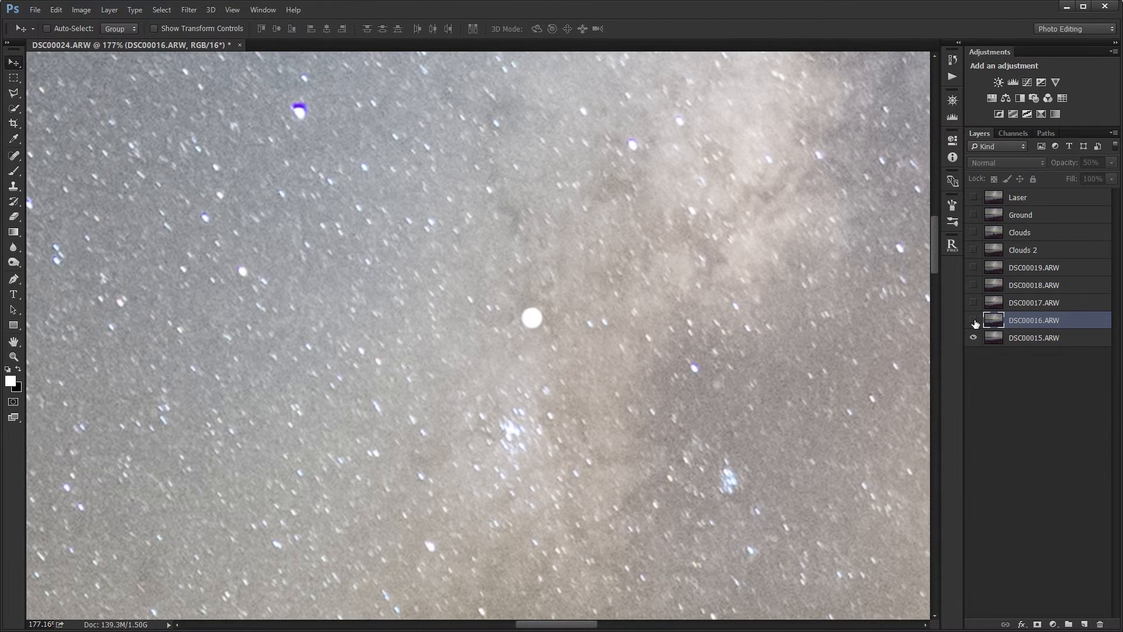
{"action": "left_click", "coordinate": [974, 321]}
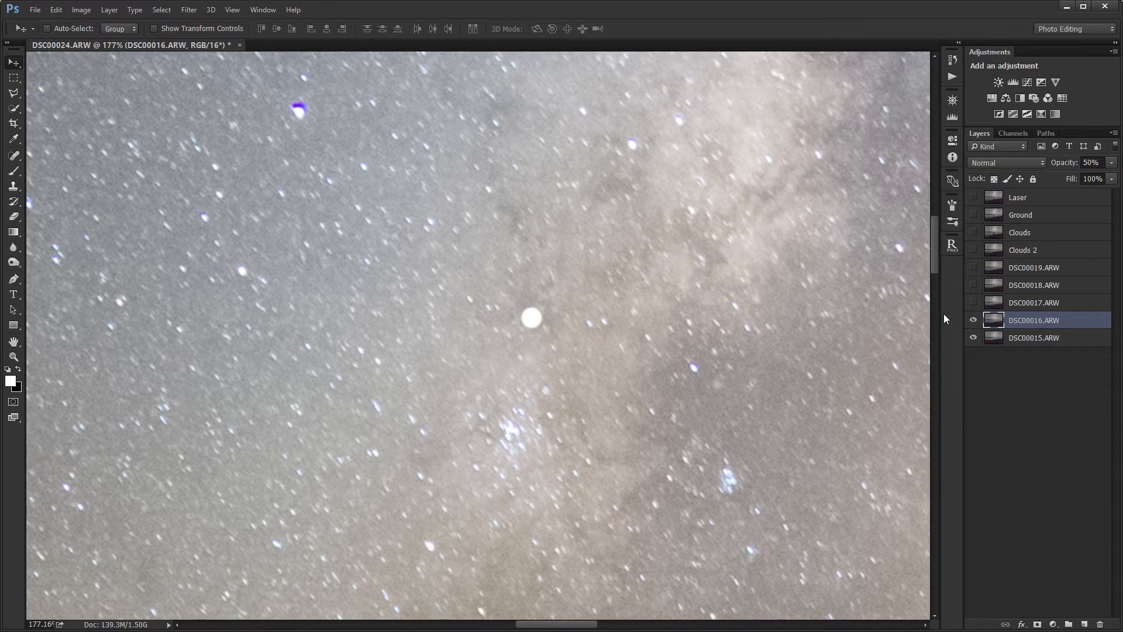
{"action": "left_click", "coordinate": [973, 321]}
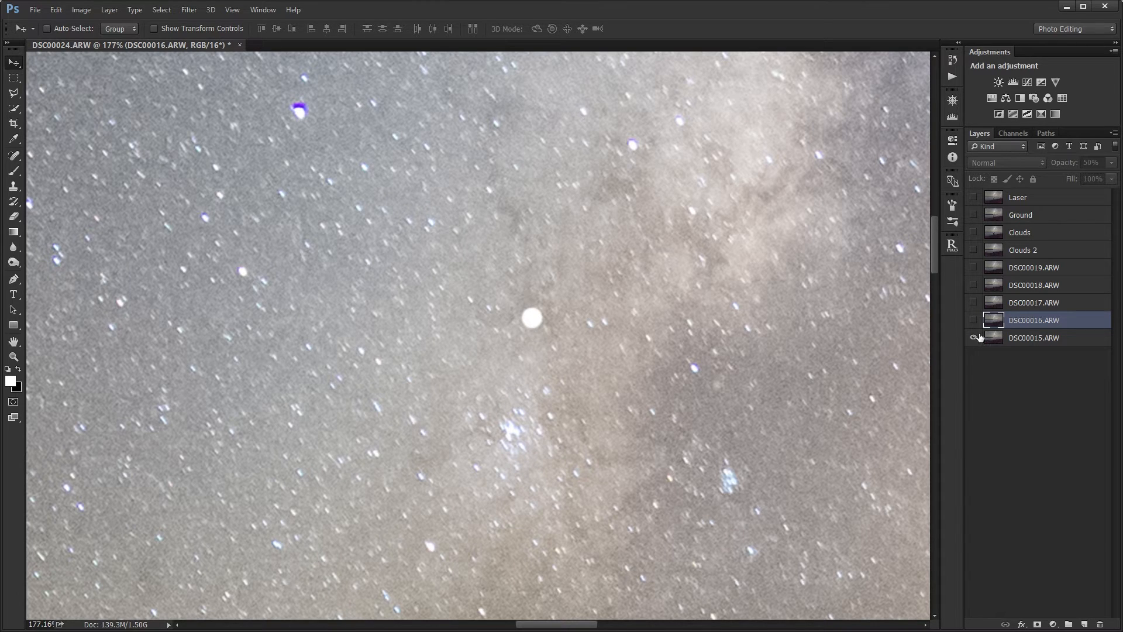
{"action": "left_click", "coordinate": [974, 321]}
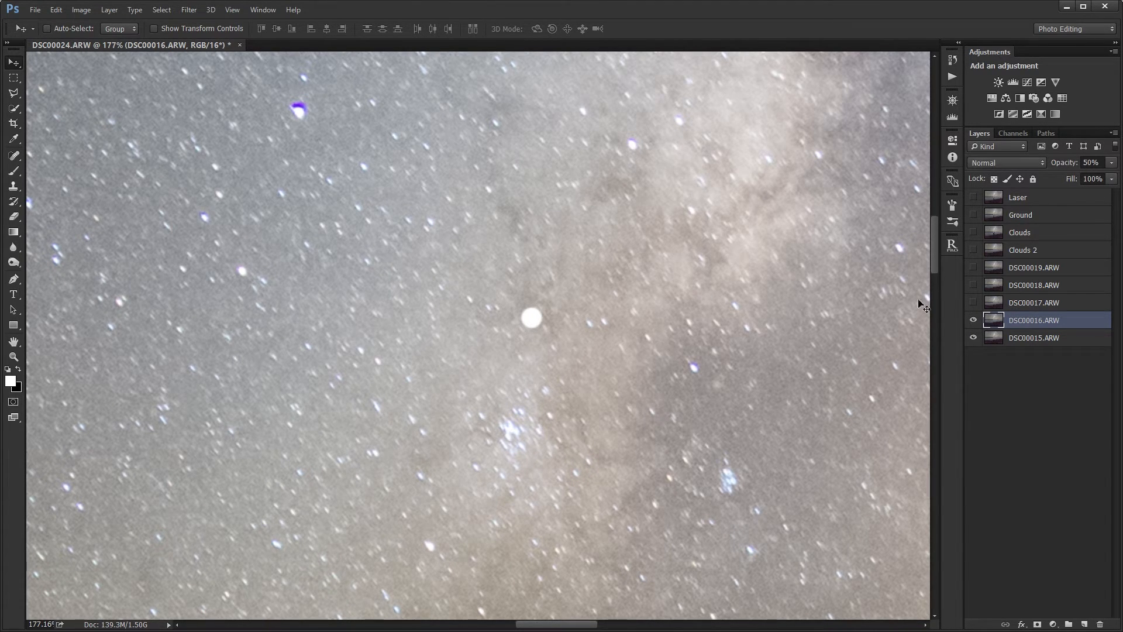
{"action": "left_click", "coordinate": [974, 322]}
{"action": "scroll", "coordinate": [826, 313], "scroll_direction": "up", "scroll_amount": 2}
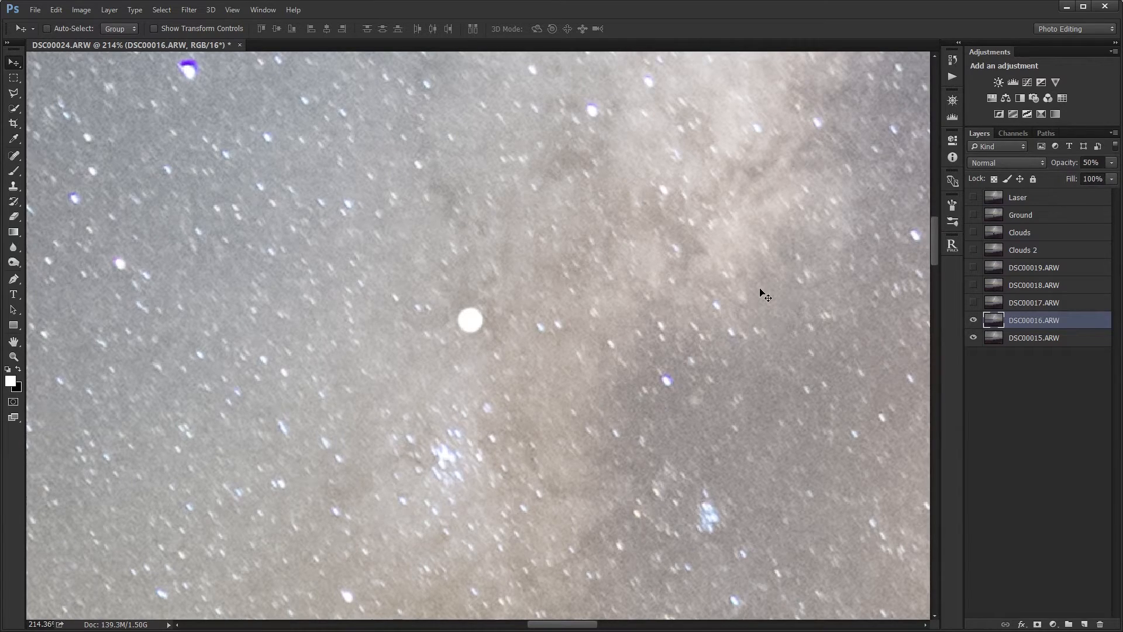
{"action": "left_click", "coordinate": [975, 325]}
{"action": "left_click", "coordinate": [976, 325]}
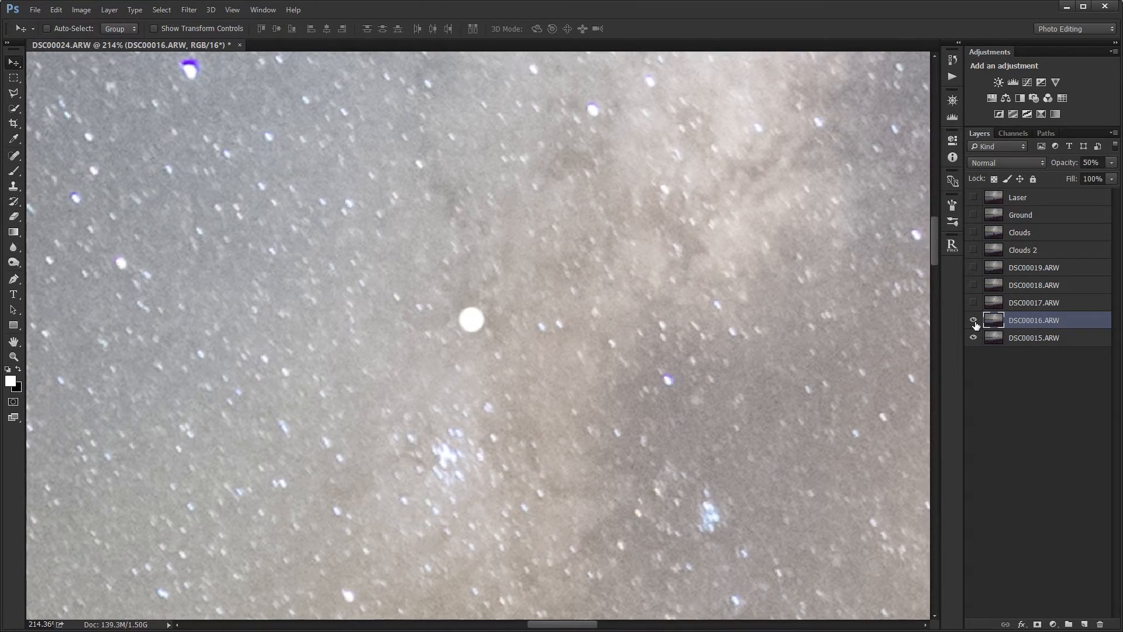
{"action": "left_click", "coordinate": [975, 325]}
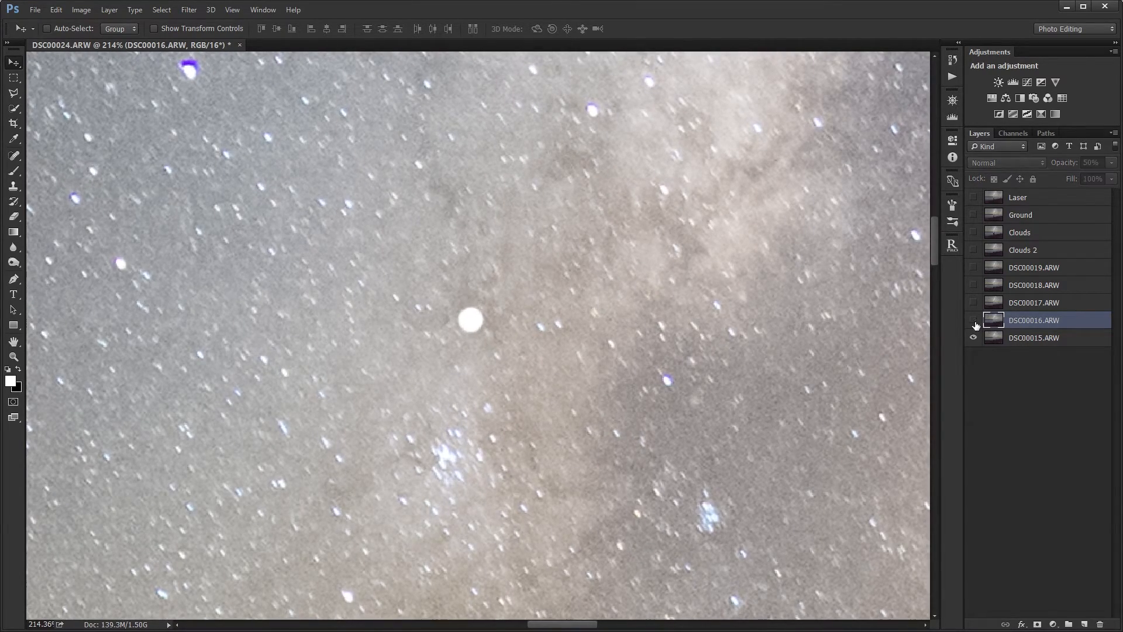
{"action": "left_click", "coordinate": [975, 325]}
{"action": "left_click", "coordinate": [976, 326]}
{"action": "left_click", "coordinate": [975, 325]}
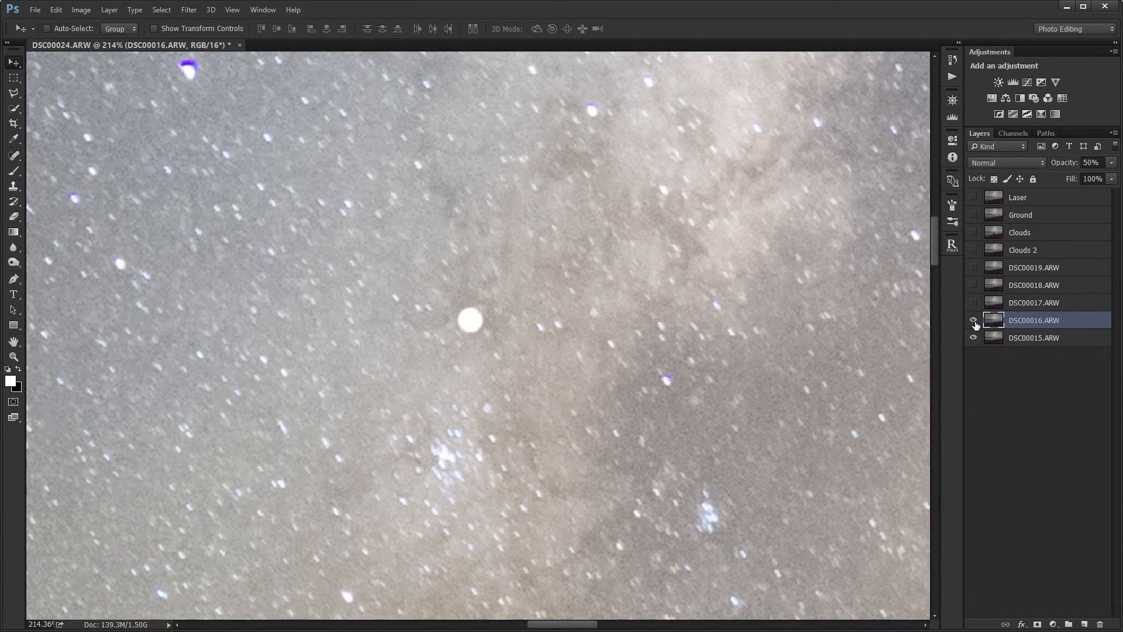
{"action": "left_click", "coordinate": [975, 325]}
{"action": "left_click", "coordinate": [976, 326]}
{"action": "left_click", "coordinate": [976, 325]}
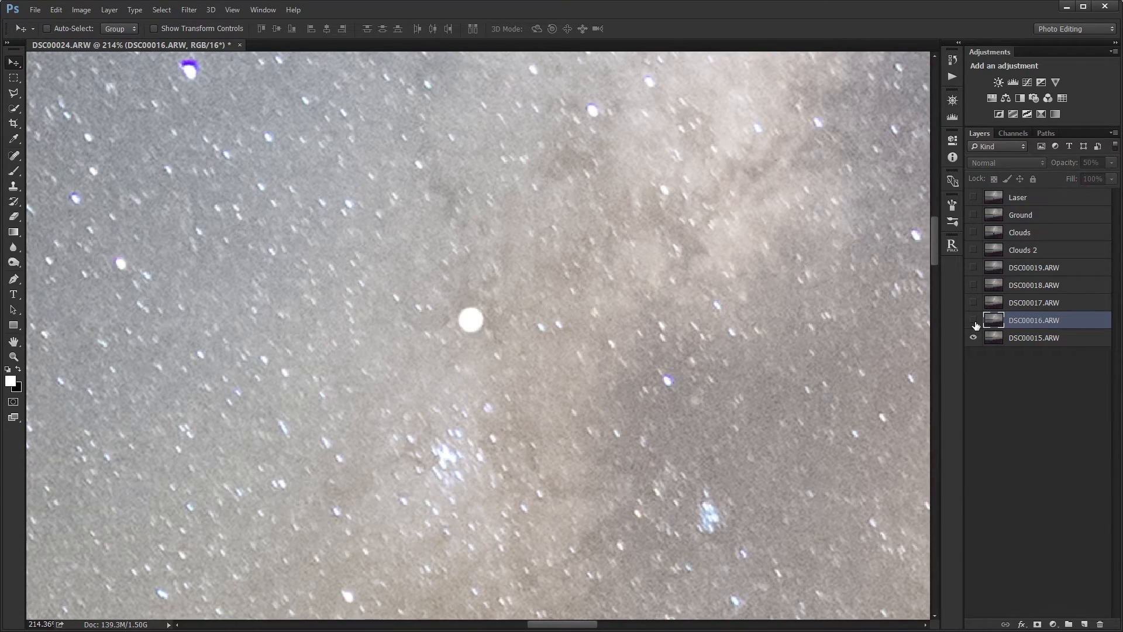
Compare DSC00016.ARW with DSC00015.ARW once more around the Milky Way core and across the whole photo.
{"action": "left_click", "coordinate": [975, 325]}
{"action": "left_click", "coordinate": [975, 325]}
{"action": "left_click", "coordinate": [976, 326]}
{"action": "left_click", "coordinate": [975, 325]}
{"action": "left_click", "coordinate": [975, 325]}
{"action": "left_click", "coordinate": [976, 325]}
{"action": "left_click", "coordinate": [975, 325]}
{"action": "left_click", "coordinate": [975, 325]}
{"action": "left_click", "coordinate": [975, 326]}
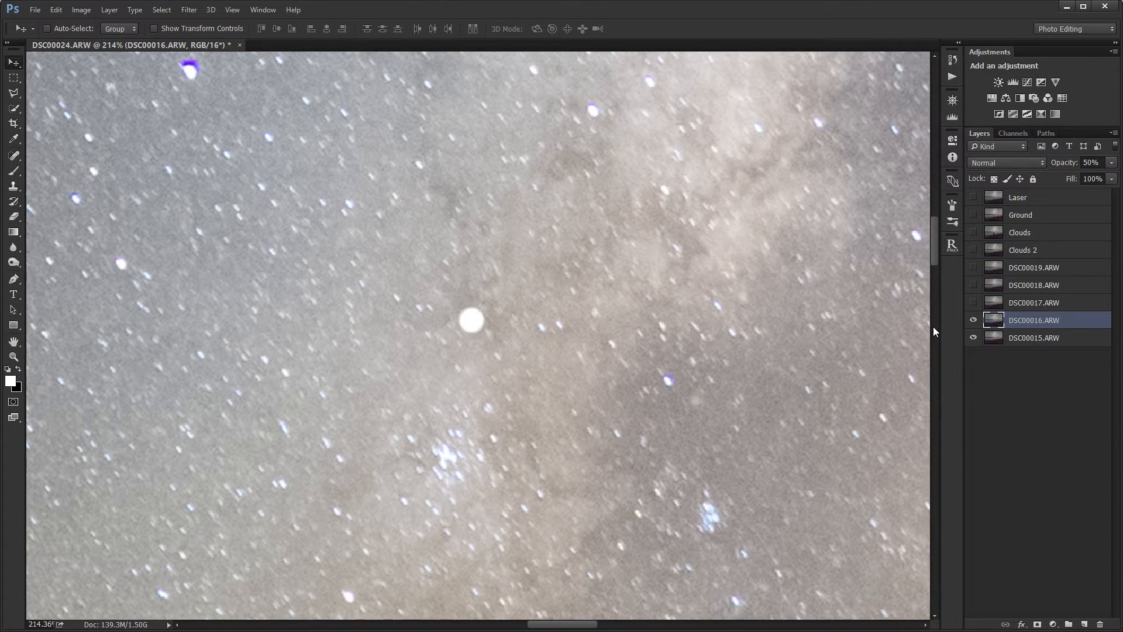
{"action": "key", "text": "ctrl+0"}
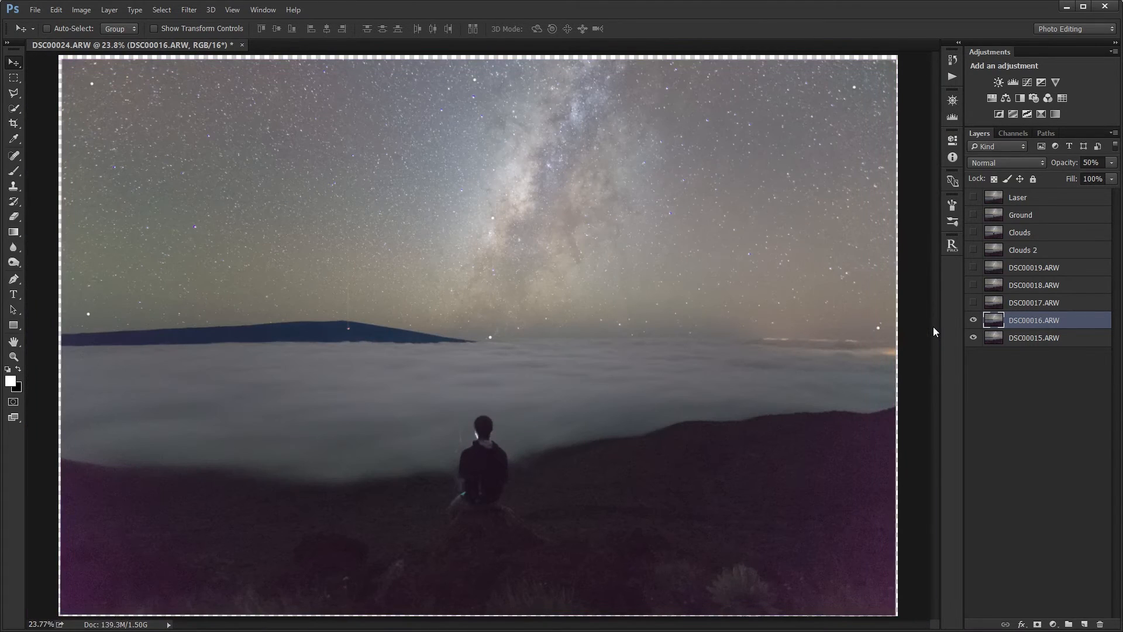
Hide DSC00016.ARW, show DSC00017.ARW over DSC00015.ARW and set its opacity to 50%.
{"action": "left_click", "coordinate": [974, 321]}
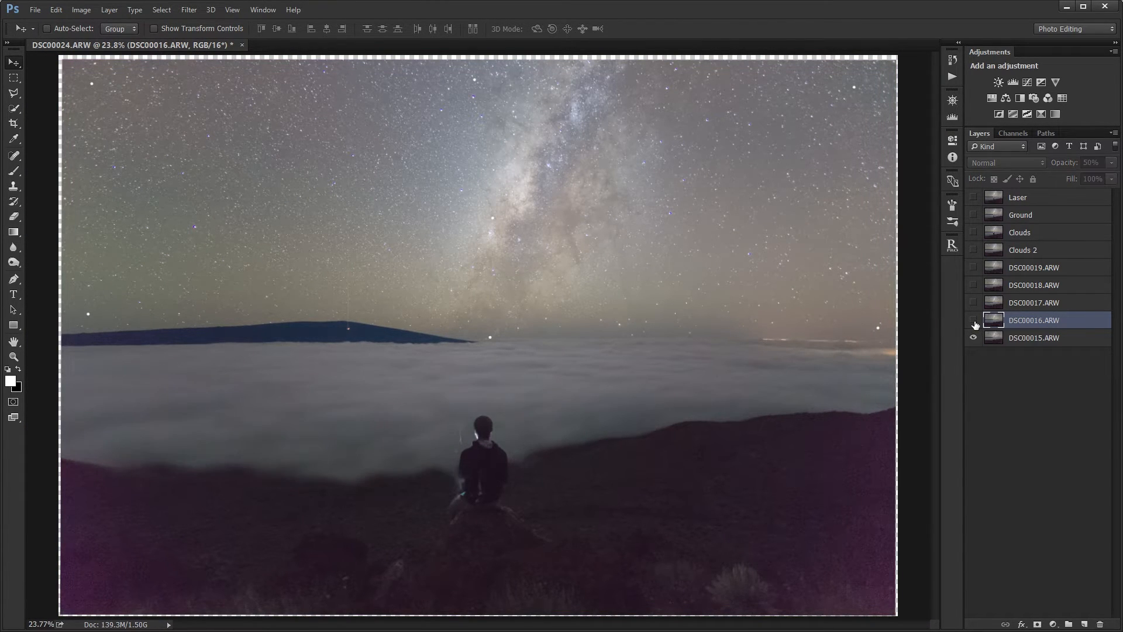
{"action": "left_click", "coordinate": [1032, 302]}
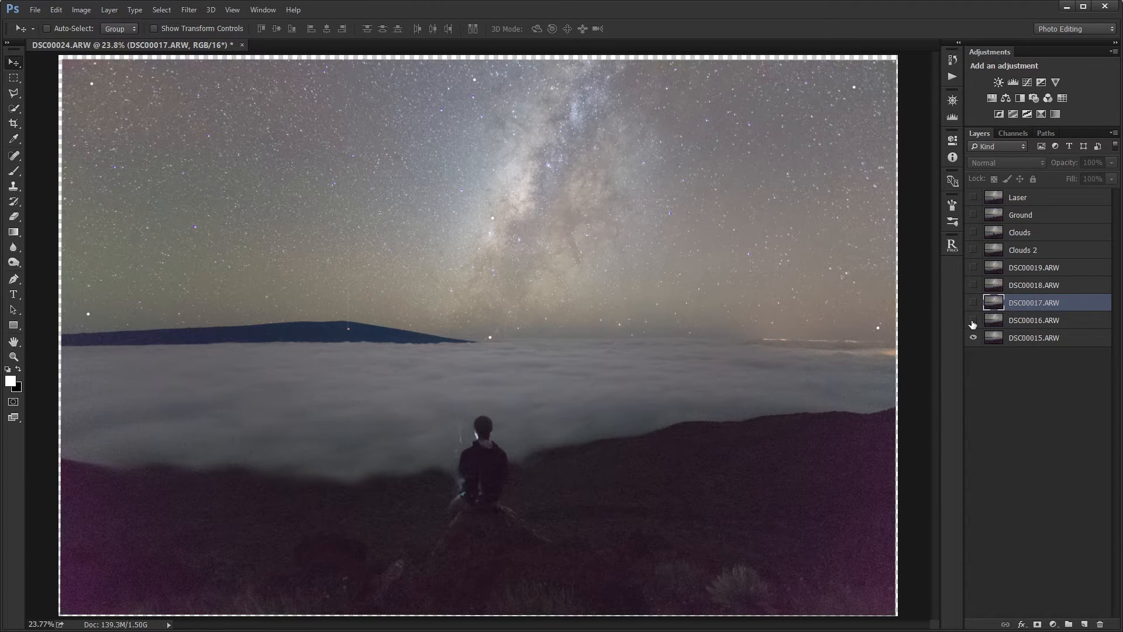
{"action": "left_click", "coordinate": [1001, 322]}
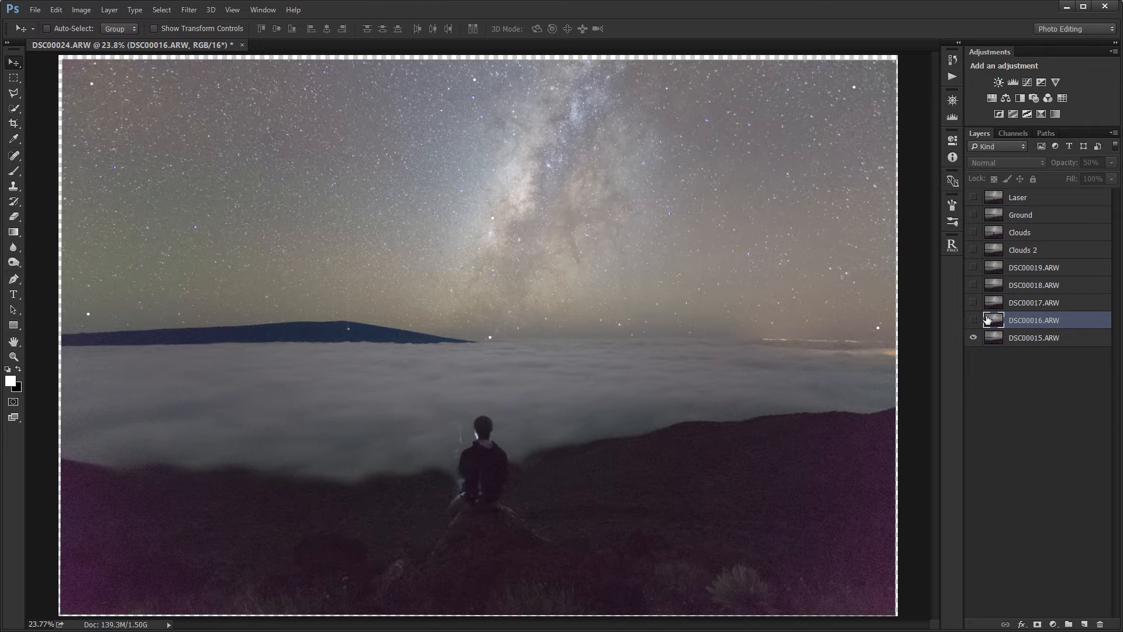
{"action": "left_click", "coordinate": [1012, 304]}
{"action": "left_click", "coordinate": [973, 304]}
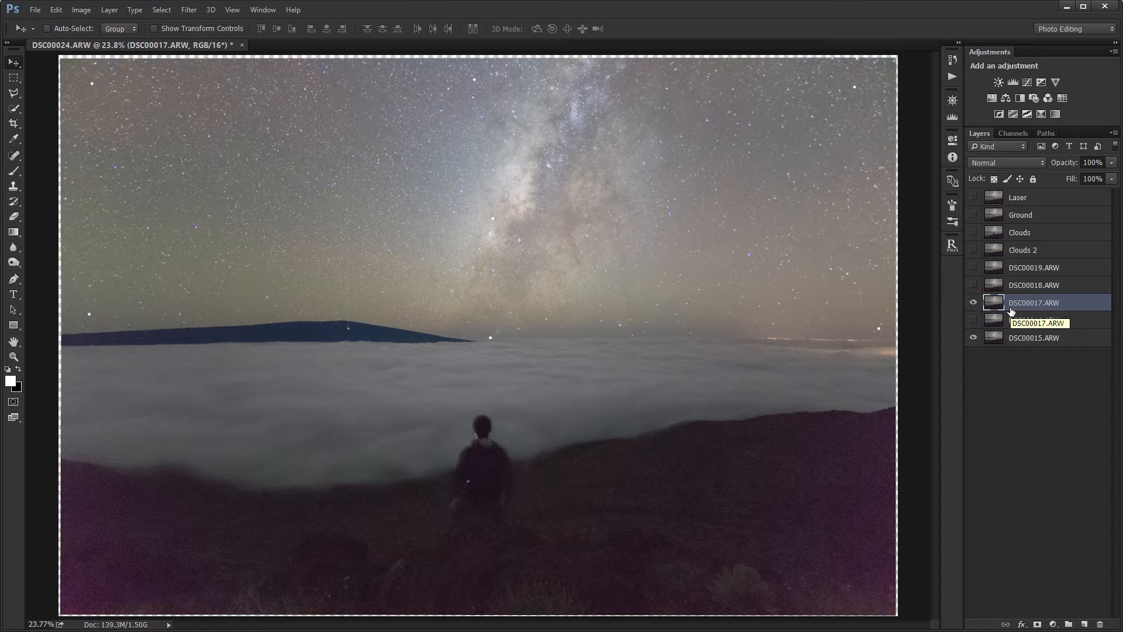
{"action": "left_click", "coordinate": [1085, 163]}
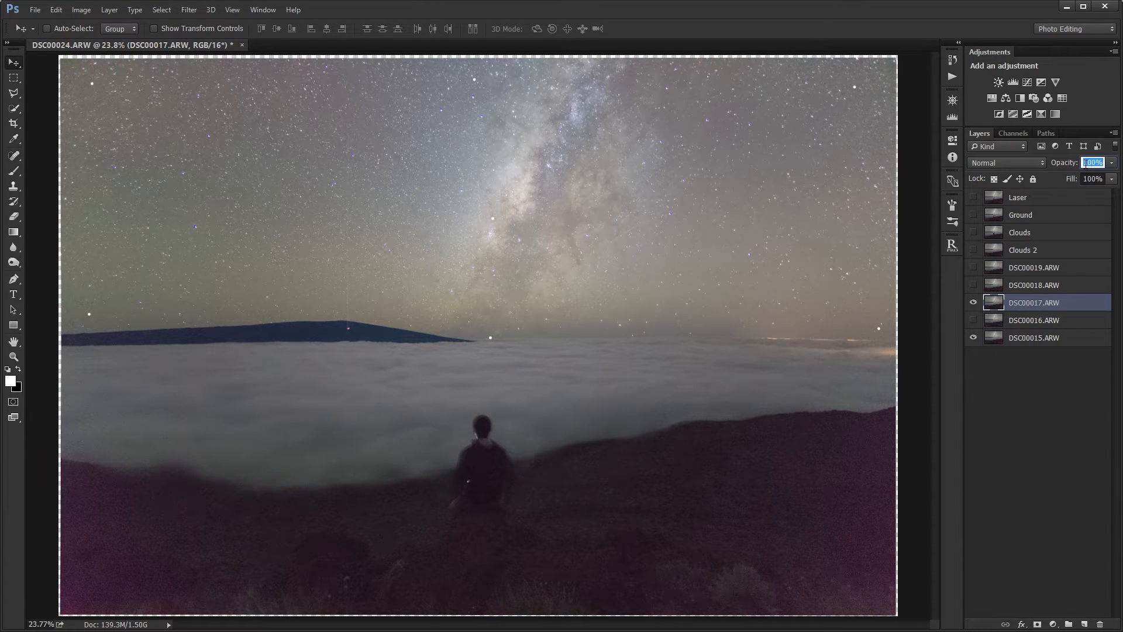
{"action": "type", "text": "50"}
{"action": "key", "text": "Return"}
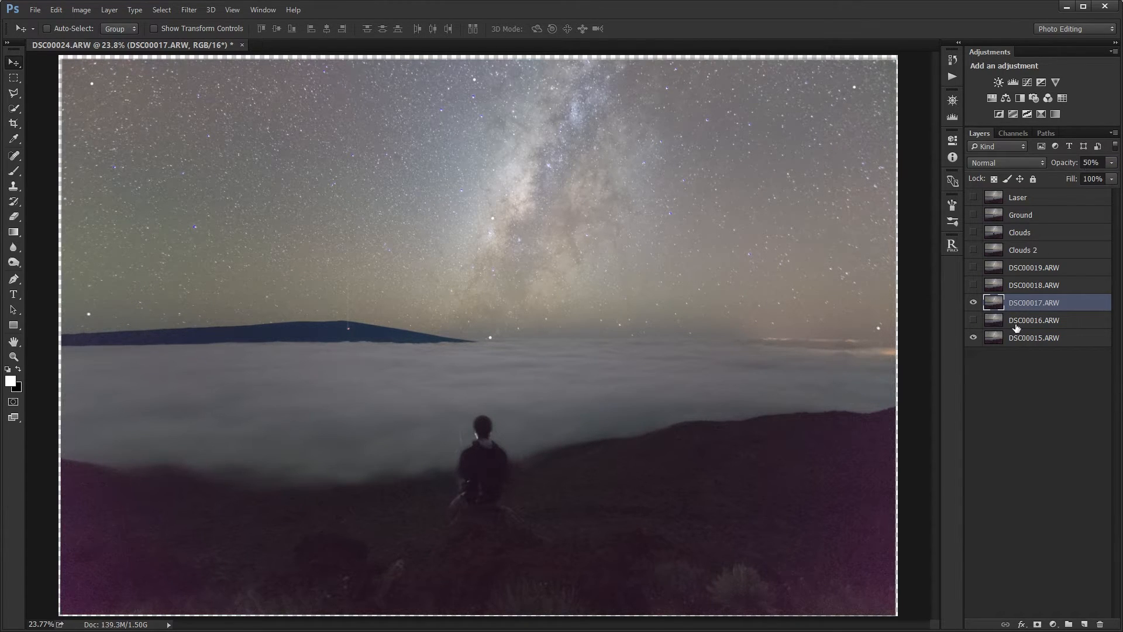
Warp DSC00017.ARW to match the marked stars on the central horizon and above the mountain at the left edge.
{"action": "key", "text": "ctrl+t"}
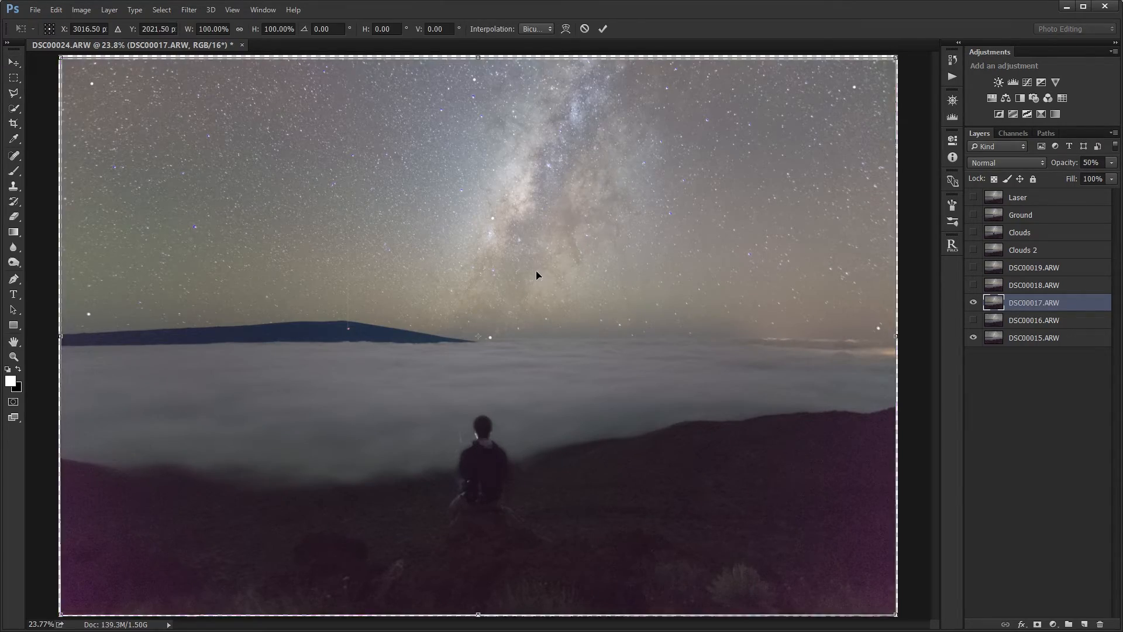
{"action": "right_click", "coordinate": [548, 253]}
{"action": "left_click", "coordinate": [574, 356]}
{"action": "scroll", "coordinate": [489, 333], "scroll_direction": "up", "scroll_amount": 20}
{"action": "left_click_drag", "start_coordinate": [509, 402], "coordinate": [502, 383]}
{"action": "left_click_drag", "start_coordinate": [351, 325], "coordinate": [935, 322]}
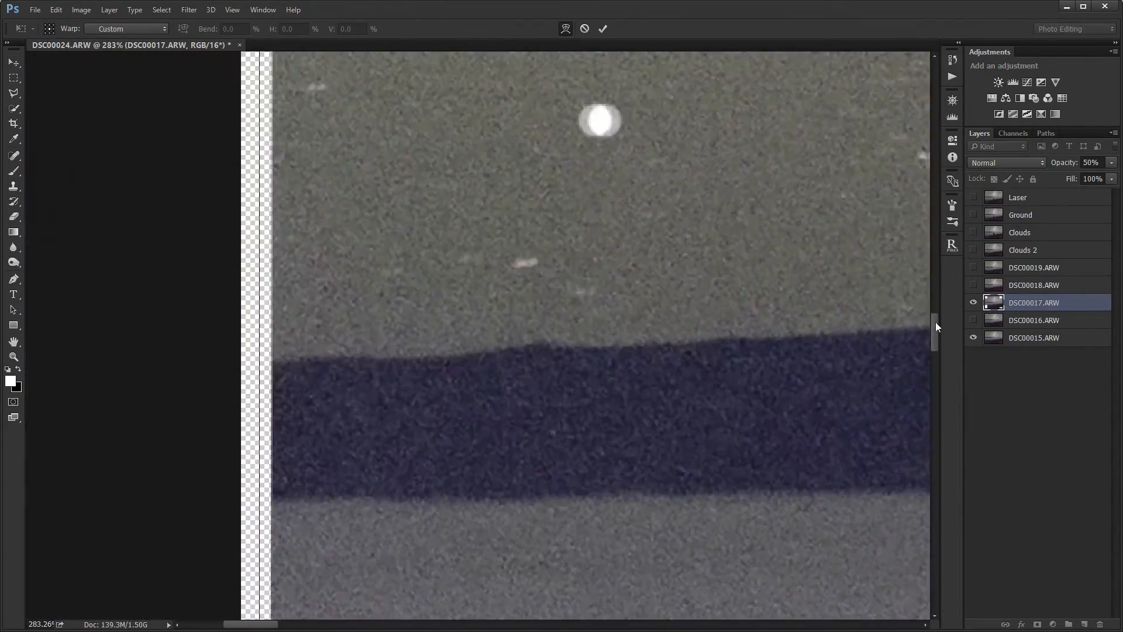
Align DSC00017.ARW's warp with the marked stars along the photo's upper part and right edge, and apply the transform.
{"action": "scroll", "coordinate": [594, 331], "scroll_direction": "up", "scroll_amount": 10}
{"action": "scroll", "coordinate": [636, 326], "scroll_direction": "right", "scroll_amount": 10}
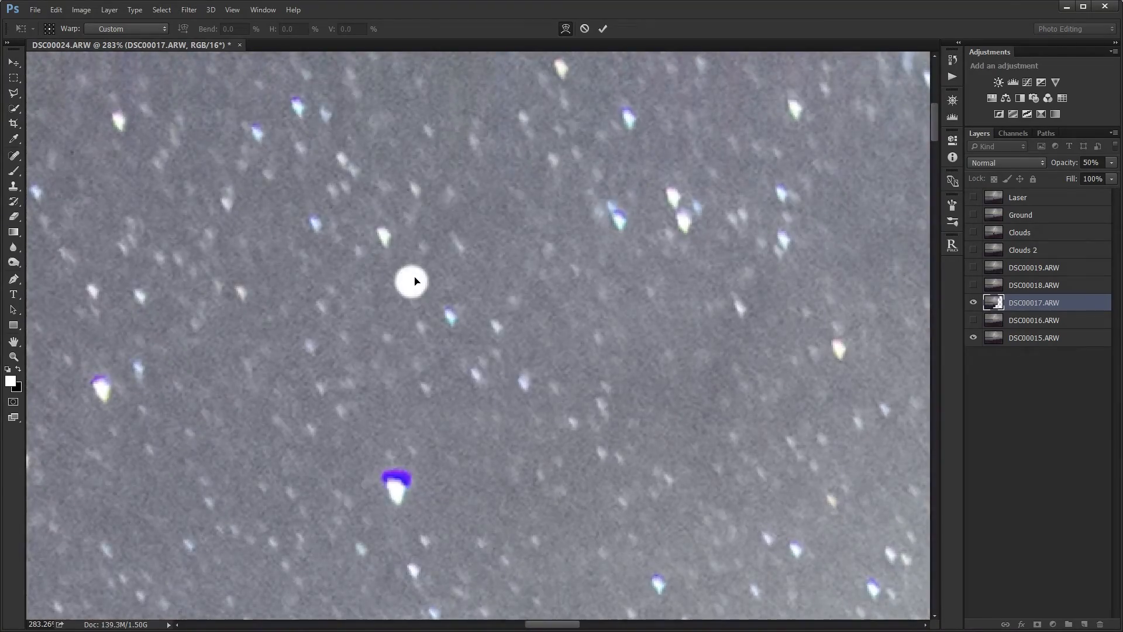
{"action": "left_click_drag", "start_coordinate": [551, 625], "coordinate": [828, 625]}
{"action": "left_click_drag", "start_coordinate": [935, 132], "coordinate": [934, 337]}
{"action": "left_click_drag", "start_coordinate": [829, 624], "coordinate": [557, 624]}
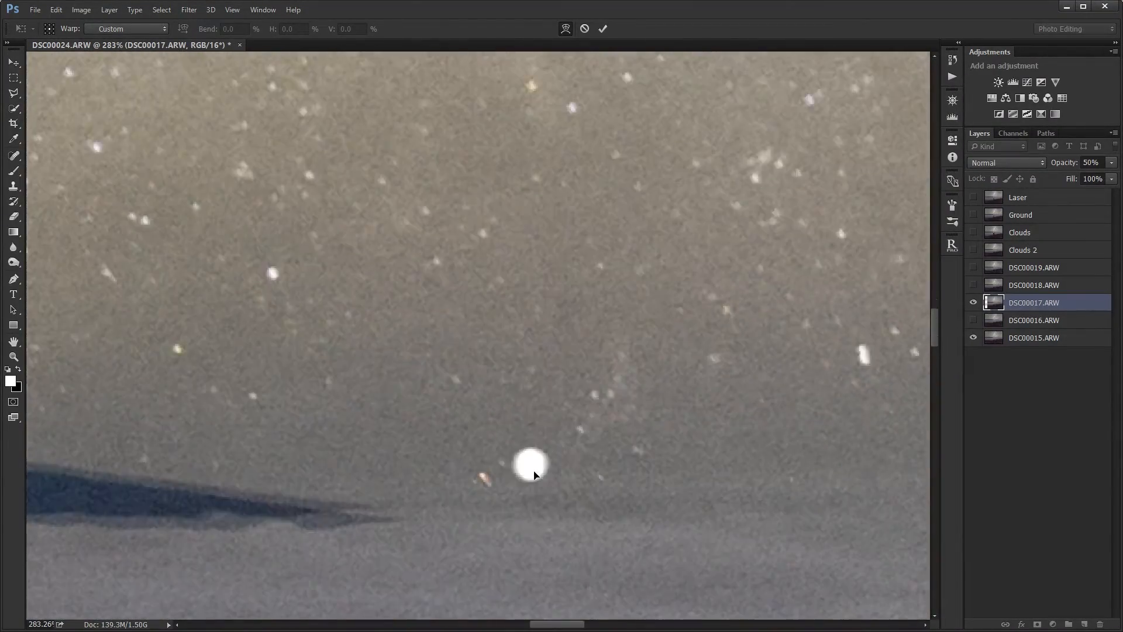
{"action": "scroll", "coordinate": [842, 374], "scroll_direction": "up", "scroll_amount": 8}
{"action": "key", "text": "Return"}
Show DSC00018.ARW at 50% opacity instead of DSC00017.ARW and warp it to the marked stars on the central horizon and above the mountain.
{"action": "left_click", "coordinate": [973, 301]}
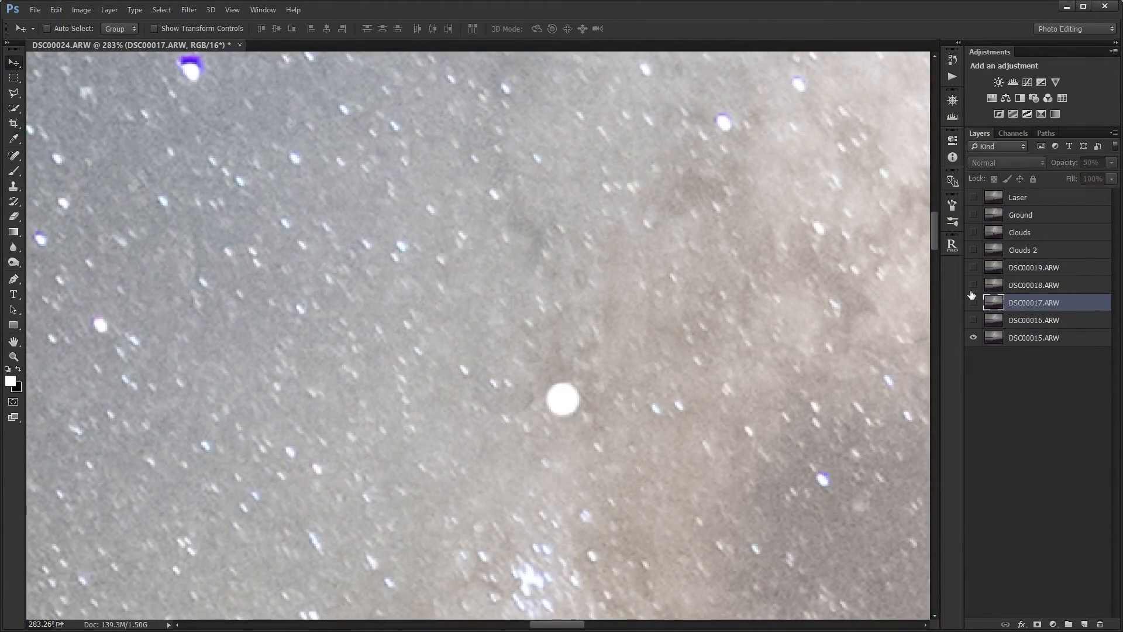
{"action": "left_click", "coordinate": [973, 285]}
{"action": "left_click", "coordinate": [1034, 285]}
{"action": "scroll", "coordinate": [536, 338], "scroll_direction": "down", "scroll_amount": 9}
{"action": "key", "text": "ctrl+t"}
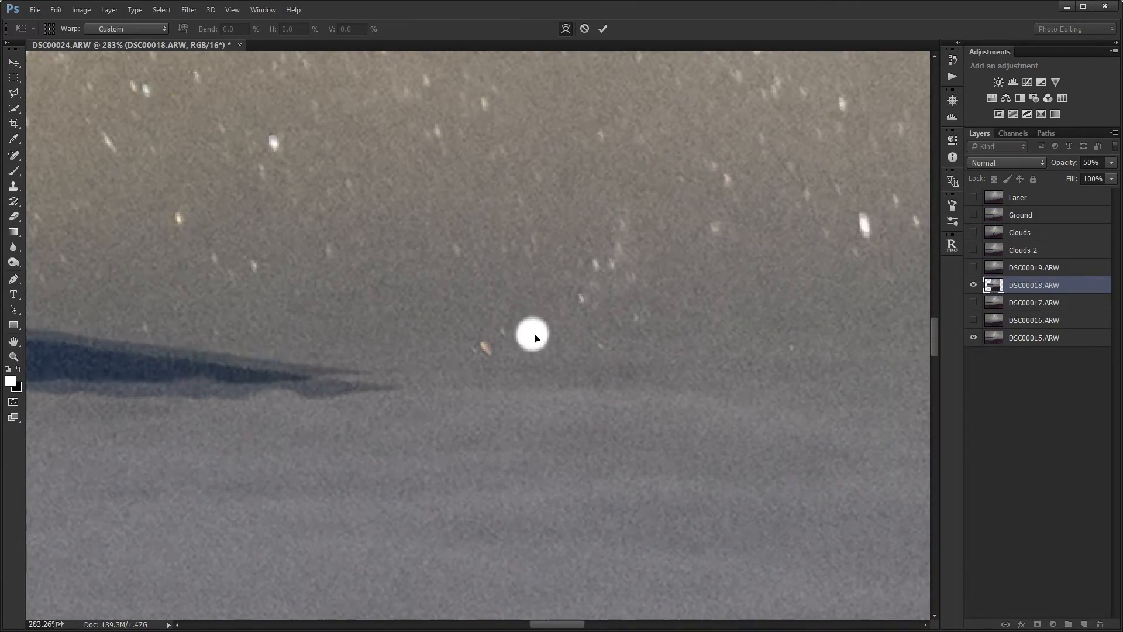
{"action": "left_click_drag", "start_coordinate": [557, 624], "coordinate": [262, 624]}
{"action": "left_click_drag", "start_coordinate": [428, 61], "coordinate": [641, 293]}
{"action": "left_click_drag", "start_coordinate": [642, 286], "coordinate": [626, 285]}
Warp DSC00018.ARW to match the marked stars in the upper-left corner, at the upper centre and at the right edge above the horizon.
{"action": "left_click_drag", "start_coordinate": [935, 319], "coordinate": [934, 123]}
{"action": "left_click_drag", "start_coordinate": [667, 297], "coordinate": [670, 304]}
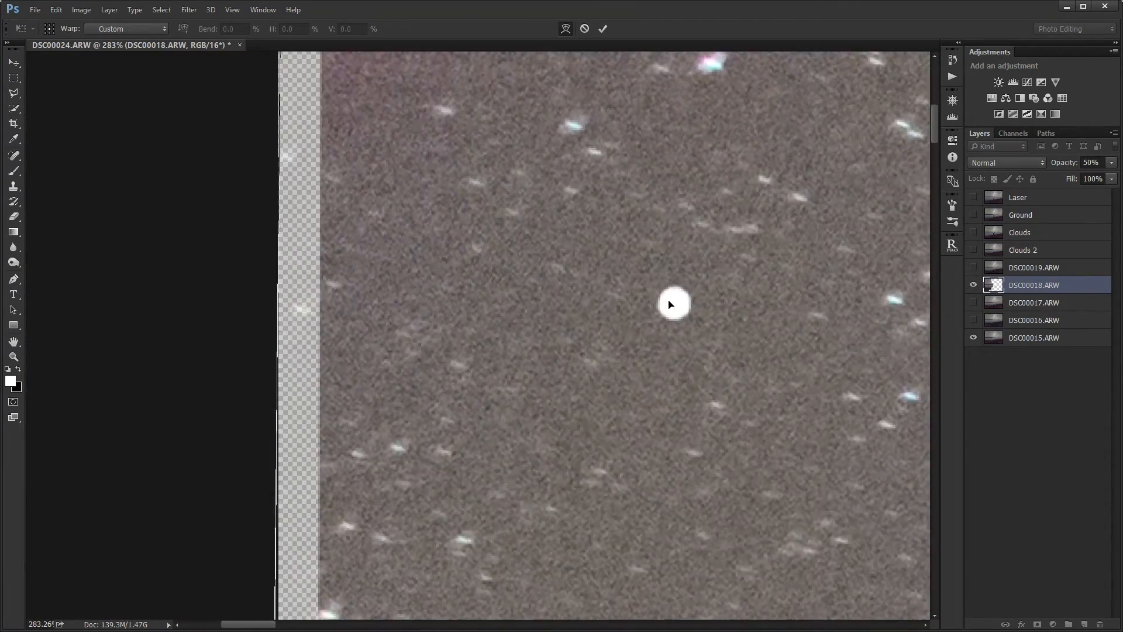
{"action": "left_click_drag", "start_coordinate": [248, 625], "coordinate": [546, 624]}
{"action": "left_click_drag", "start_coordinate": [490, 241], "coordinate": [493, 249]}
{"action": "left_click_drag", "start_coordinate": [545, 624], "coordinate": [824, 624]}
{"action": "left_click_drag", "start_coordinate": [934, 136], "coordinate": [932, 342]}
{"action": "left_click_drag", "start_coordinate": [825, 625], "coordinate": [835, 625]}
{"action": "left_click_drag", "start_coordinate": [764, 337], "coordinate": [752, 326]}
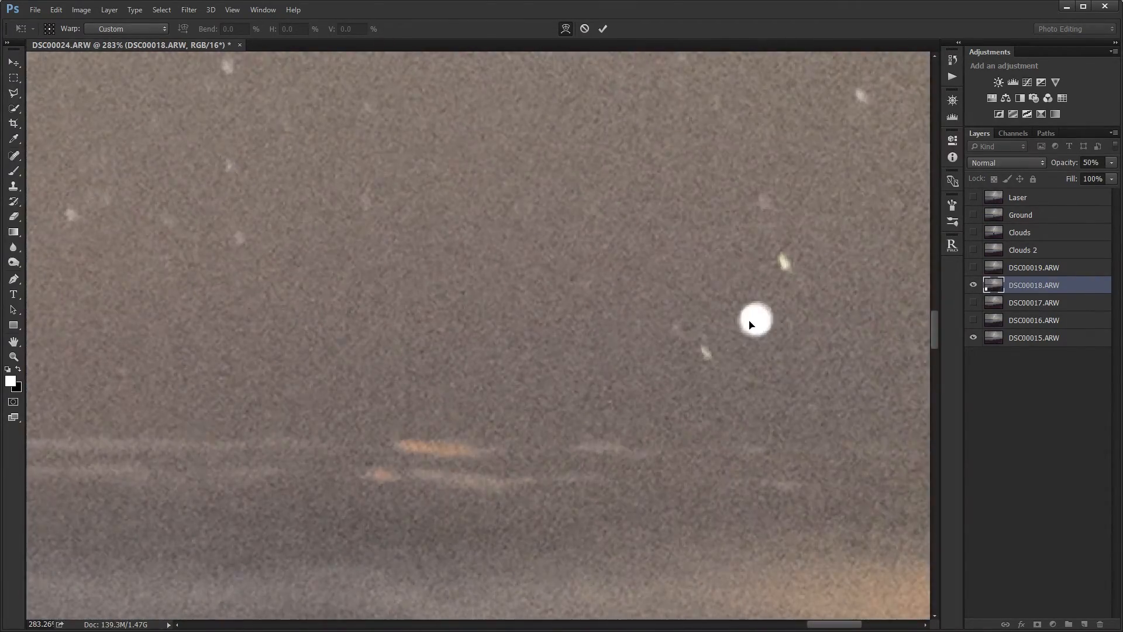
Readjust the warp at the marked star on the central horizon and apply the transform to DSC00018.ARW.
{"action": "left_click_drag", "start_coordinate": [835, 624], "coordinate": [552, 624]}
{"action": "left_click_drag", "start_coordinate": [610, 435], "coordinate": [614, 432]}
{"action": "left_click_drag", "start_coordinate": [934, 334], "coordinate": [931, 237]}
{"action": "mouse_move", "coordinate": [552, 624]}
{"action": "left_mouse_down"}
{"action": "mouse_move", "coordinate": [212, 625]}
{"action": "mouse_move", "coordinate": [557, 625]}
{"action": "left_mouse_up"}
{"action": "key", "text": "Return"}
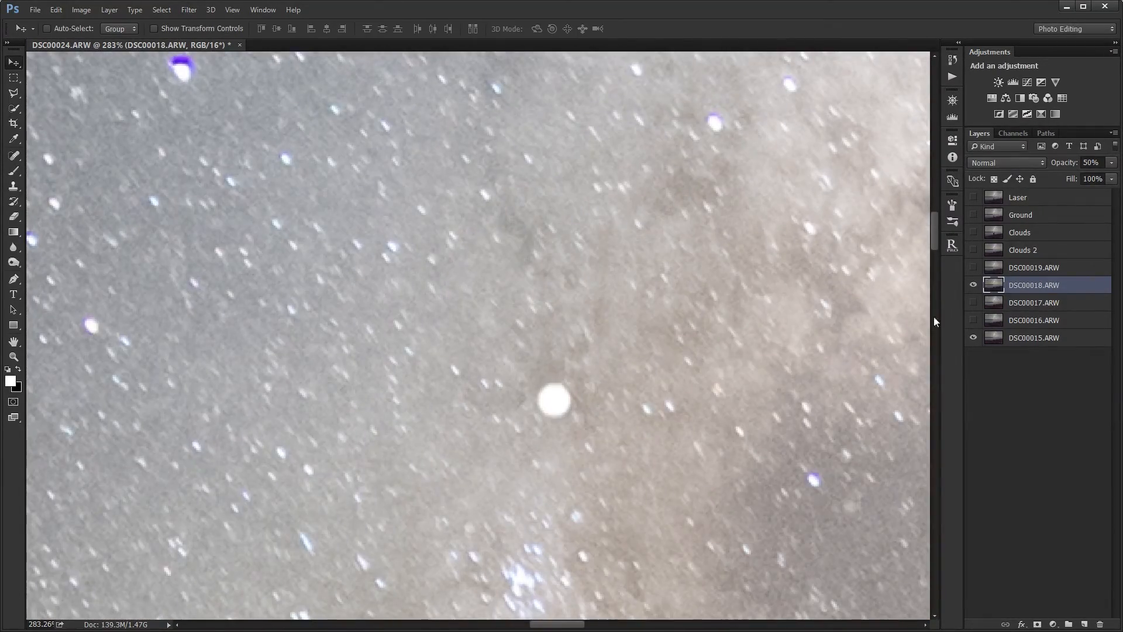
Show DSC00019.ARW at 50% opacity instead of DSC00018.ARW and warp it to the marked stars on the central horizon and above the mountain.
{"action": "left_click", "coordinate": [973, 286]}
{"action": "left_click", "coordinate": [974, 267]}
{"action": "left_click", "coordinate": [1034, 268]}
{"action": "left_click_drag", "start_coordinate": [933, 237], "coordinate": [933, 341]}
{"action": "key", "text": "ctrl+t"}
{"action": "left_click_drag", "start_coordinate": [527, 381], "coordinate": [519, 375]}
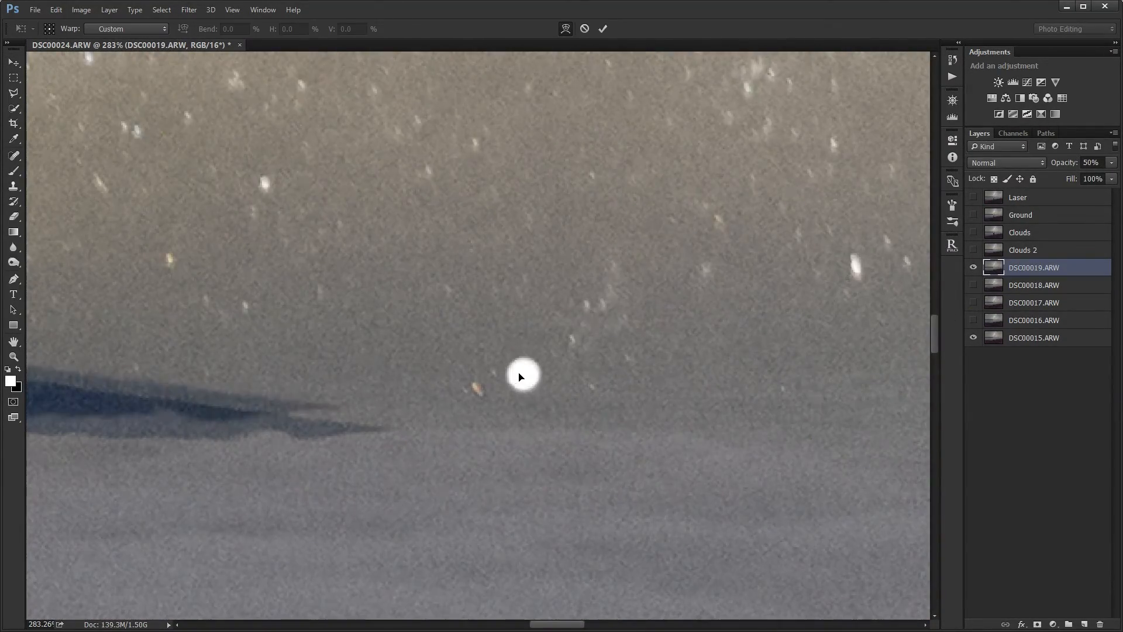
{"action": "left_click_drag", "start_coordinate": [564, 624], "coordinate": [260, 624]}
{"action": "left_click_drag", "start_coordinate": [554, 96], "coordinate": [533, 93]}
Warp DSC00019.ARW to match the marked stars in the upper-left corner, at the upper centre and in the upper-right corner.
{"action": "left_click_drag", "start_coordinate": [934, 334], "coordinate": [935, 126]}
{"action": "left_click_drag", "start_coordinate": [604, 270], "coordinate": [598, 272]}
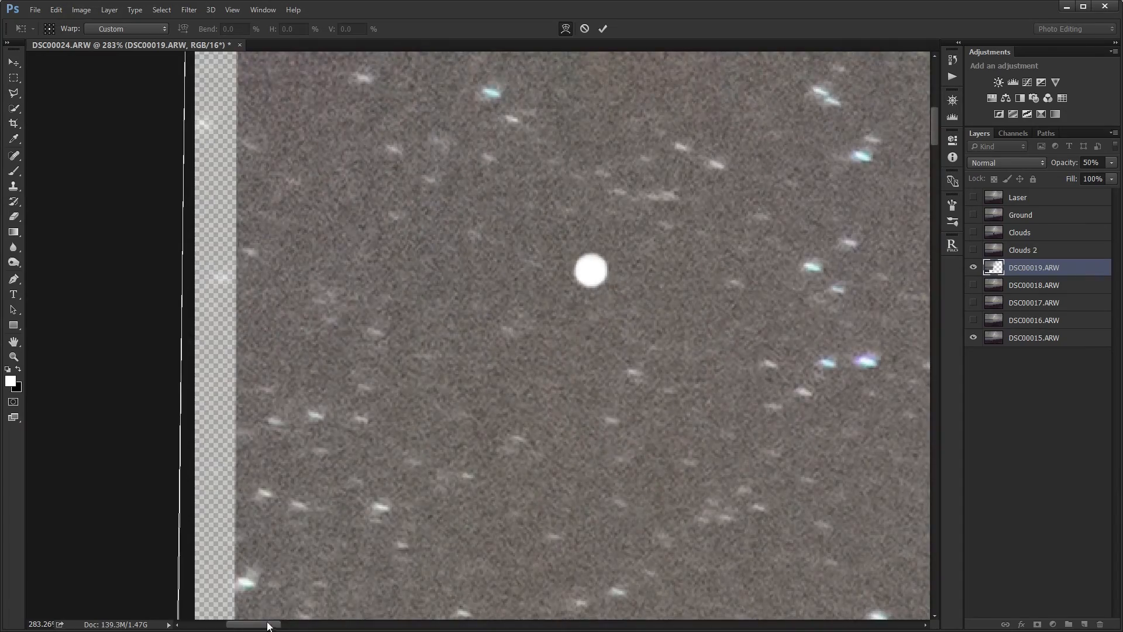
{"action": "left_click_drag", "start_coordinate": [268, 624], "coordinate": [560, 624]}
{"action": "left_click_drag", "start_coordinate": [557, 214], "coordinate": [555, 216]}
{"action": "left_click_drag", "start_coordinate": [556, 624], "coordinate": [826, 624]}
{"action": "left_click_drag", "start_coordinate": [629, 311], "coordinate": [628, 309]}
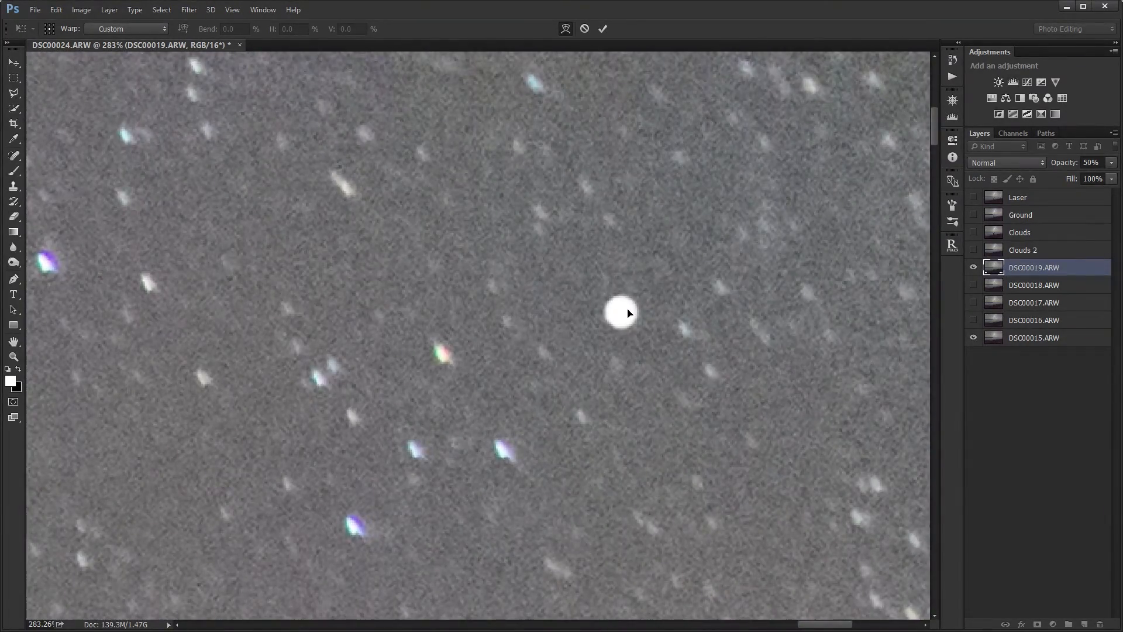
Warp DSC00019.ARW to the marked stars at the right edge, central horizon and Milky Way core, and apply the transform.
{"action": "left_click_drag", "start_coordinate": [934, 128], "coordinate": [934, 327]}
{"action": "left_click_drag", "start_coordinate": [910, 391], "coordinate": [899, 380]}
{"action": "left_click_drag", "start_coordinate": [808, 624], "coordinate": [539, 624]}
{"action": "left_click_drag", "start_coordinate": [553, 492], "coordinate": [546, 487]}
{"action": "mouse_move", "coordinate": [569, 625]}
{"action": "left_mouse_down"}
{"action": "mouse_move", "coordinate": [617, 621]}
{"action": "mouse_move", "coordinate": [573, 624]}
{"action": "left_mouse_up"}
{"action": "left_click_drag", "start_coordinate": [934, 326], "coordinate": [935, 235]}
{"action": "left_click_drag", "start_coordinate": [531, 328], "coordinate": [527, 324]}
{"action": "key", "text": "Return"}
Hide DSC00019.ARW, show DSC00016.ARW and DSC00017.ARW, and set DSC00017.ARW's opacity to 30%.
{"action": "left_click", "coordinate": [974, 268]}
{"action": "key", "text": "ctrl+0"}
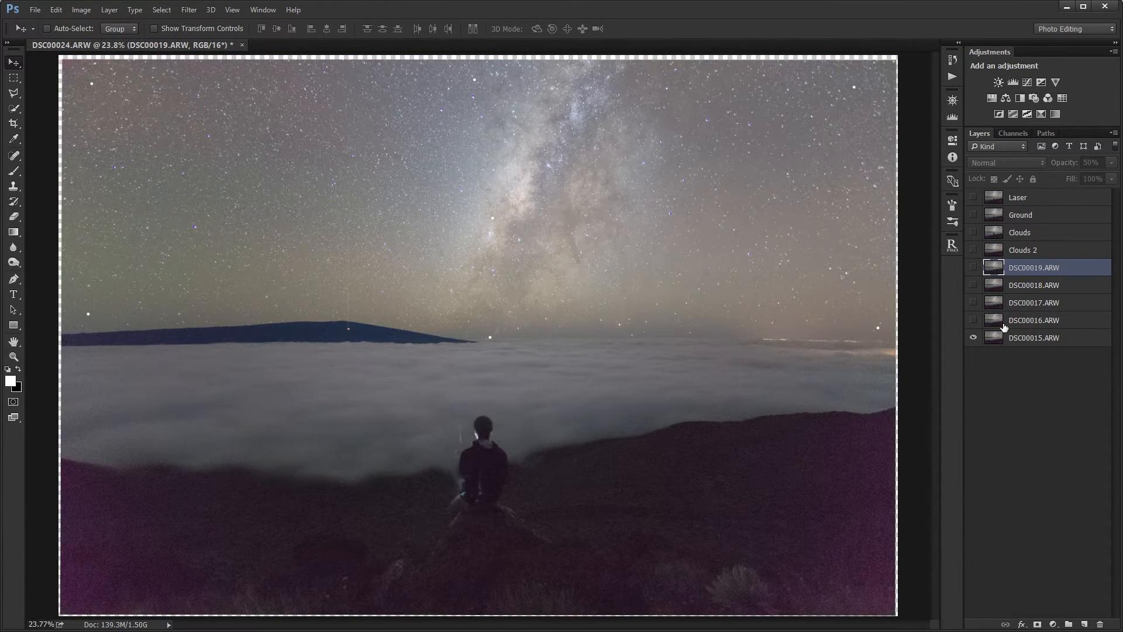
{"action": "left_click", "coordinate": [974, 321]}
{"action": "left_click", "coordinate": [1030, 323]}
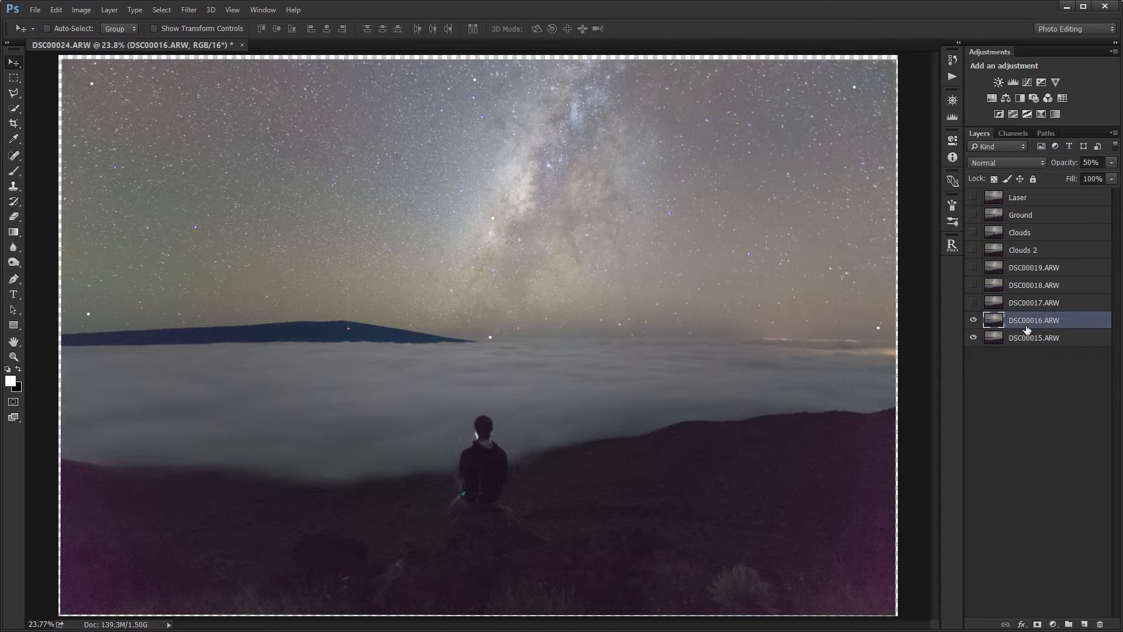
{"action": "left_click", "coordinate": [1030, 291]}
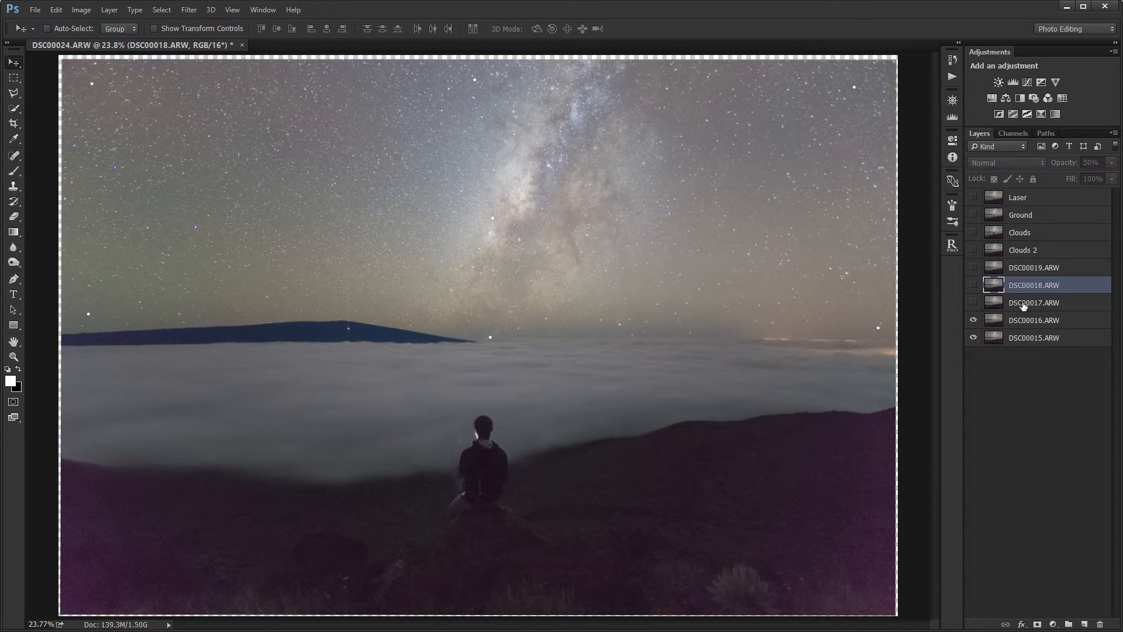
{"action": "left_click", "coordinate": [1024, 304]}
{"action": "left_click", "coordinate": [974, 303]}
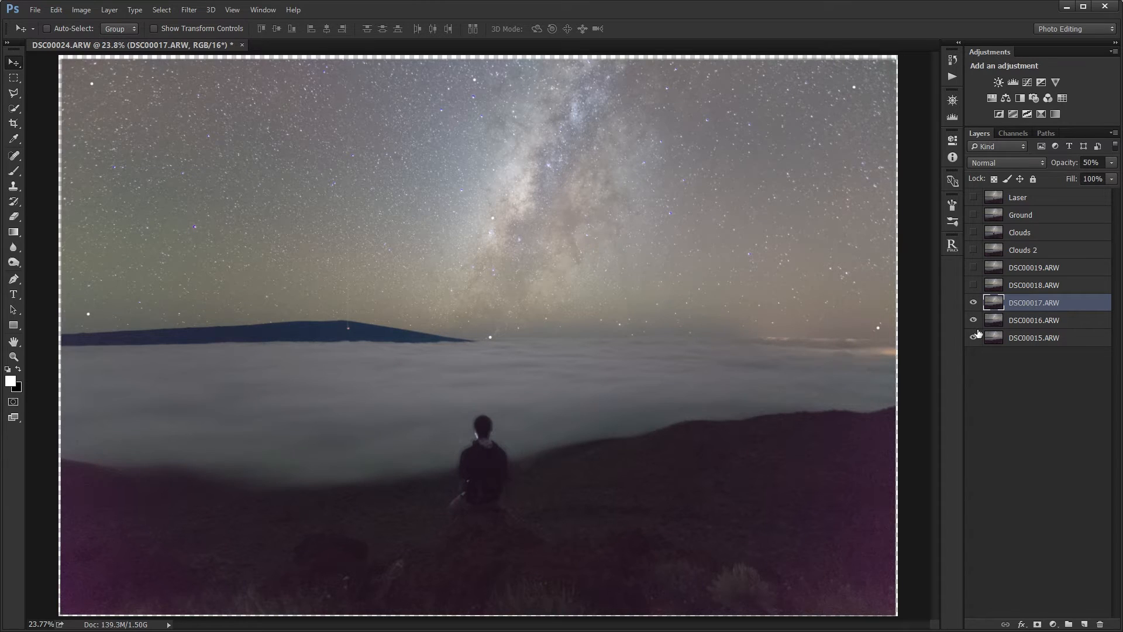
{"action": "key", "text": "3"}
Show DSC00018.ARW and DSC00019.ARW and set the opacity of each to 20%.
{"action": "left_click", "coordinate": [1017, 287]}
{"action": "left_click", "coordinate": [974, 286]}
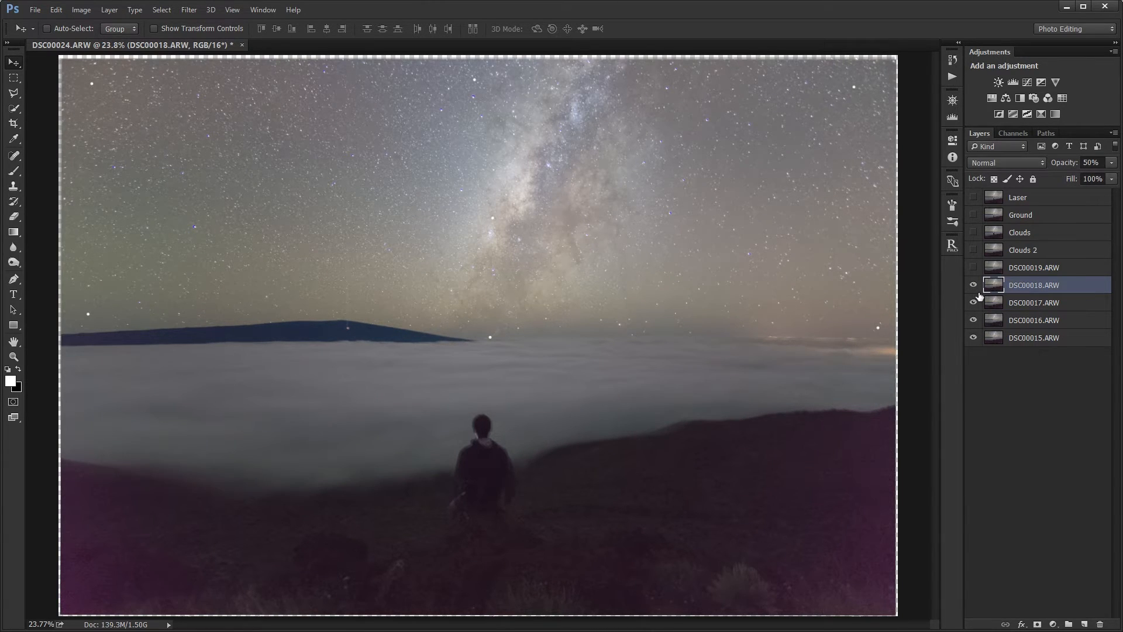
{"action": "key", "text": "2"}
{"action": "left_click", "coordinate": [1046, 268]}
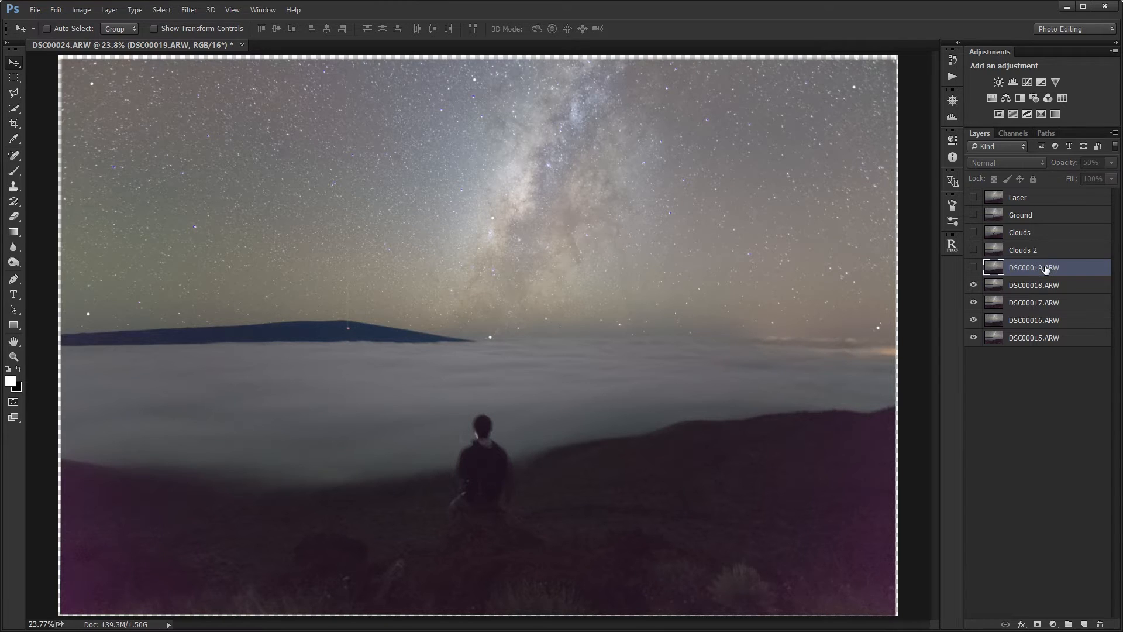
{"action": "left_click", "coordinate": [973, 268]}
{"action": "key", "text": "2"}
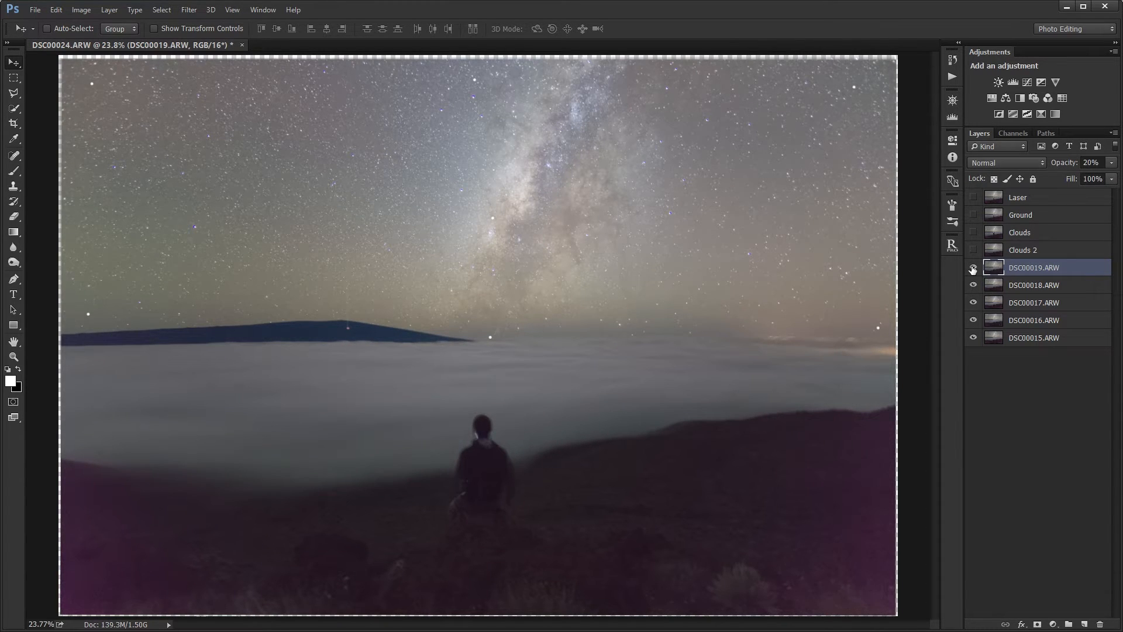
Compare the noise in the Milky Way core between the five blended exposures and DSC00015.ARW alone at 100% zoom.
{"action": "key", "text": "ctrl+1"}
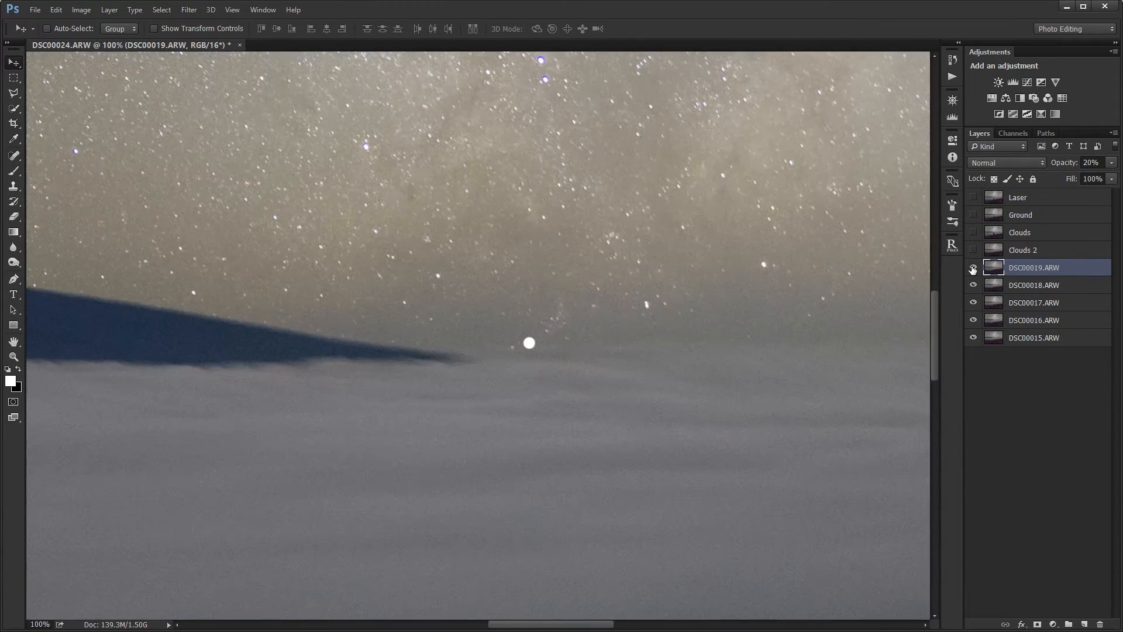
{"action": "left_click_drag", "start_coordinate": [779, 207], "coordinate": [513, 355]}
{"action": "left_click_drag", "start_coordinate": [594, 241], "coordinate": [579, 400]}
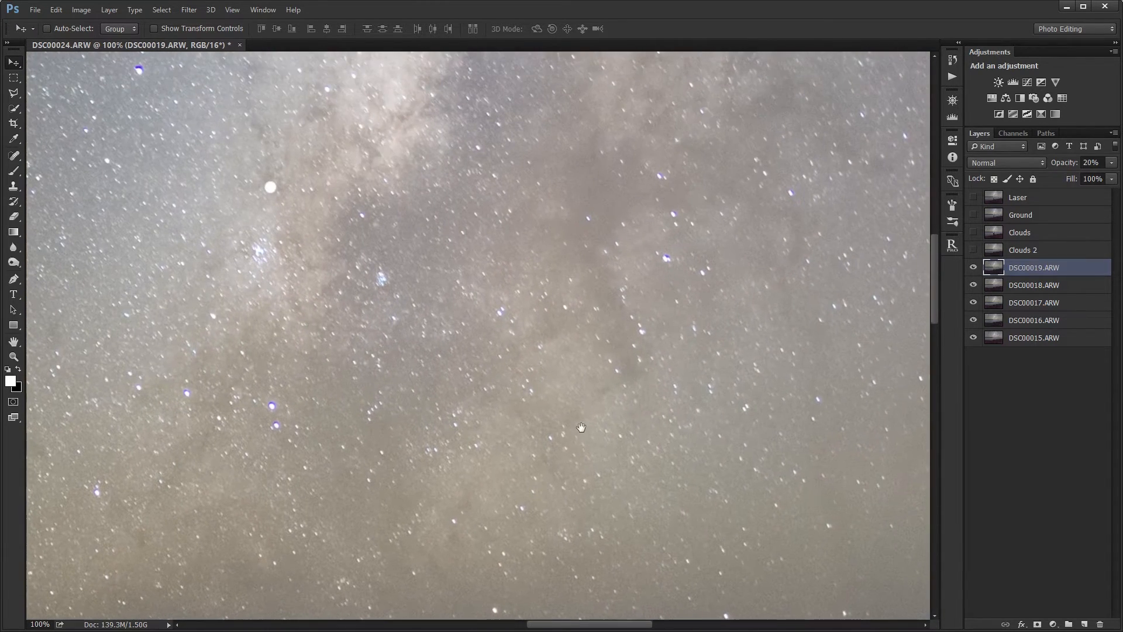
{"action": "left_click_drag", "start_coordinate": [588, 213], "coordinate": [630, 334]}
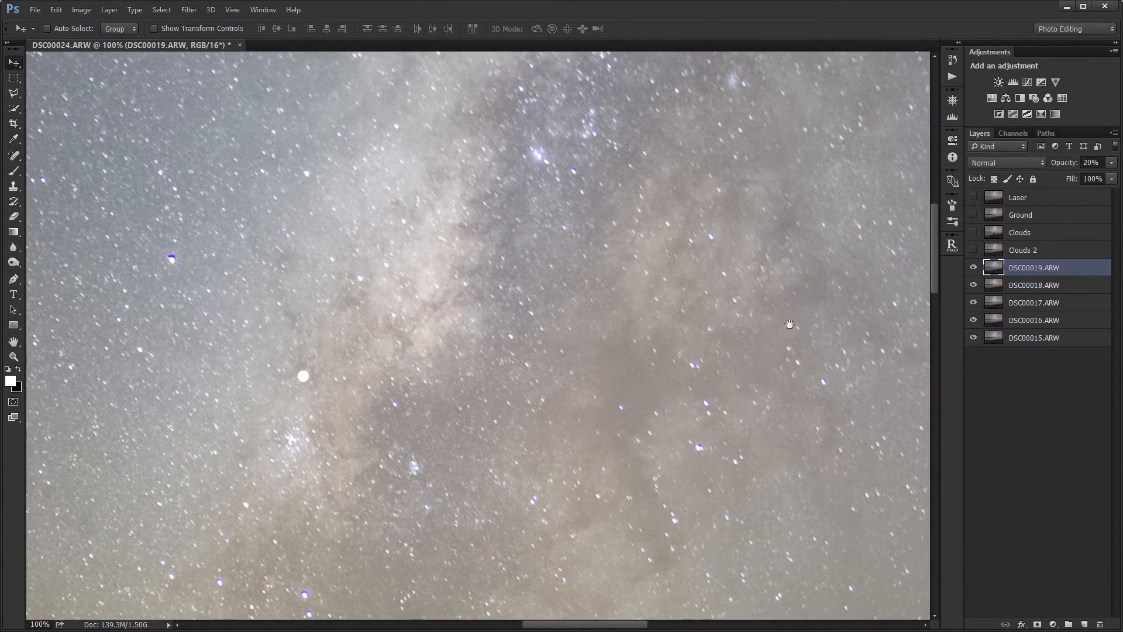
{"action": "left_click", "coordinate": [974, 339], "text": "alt"}
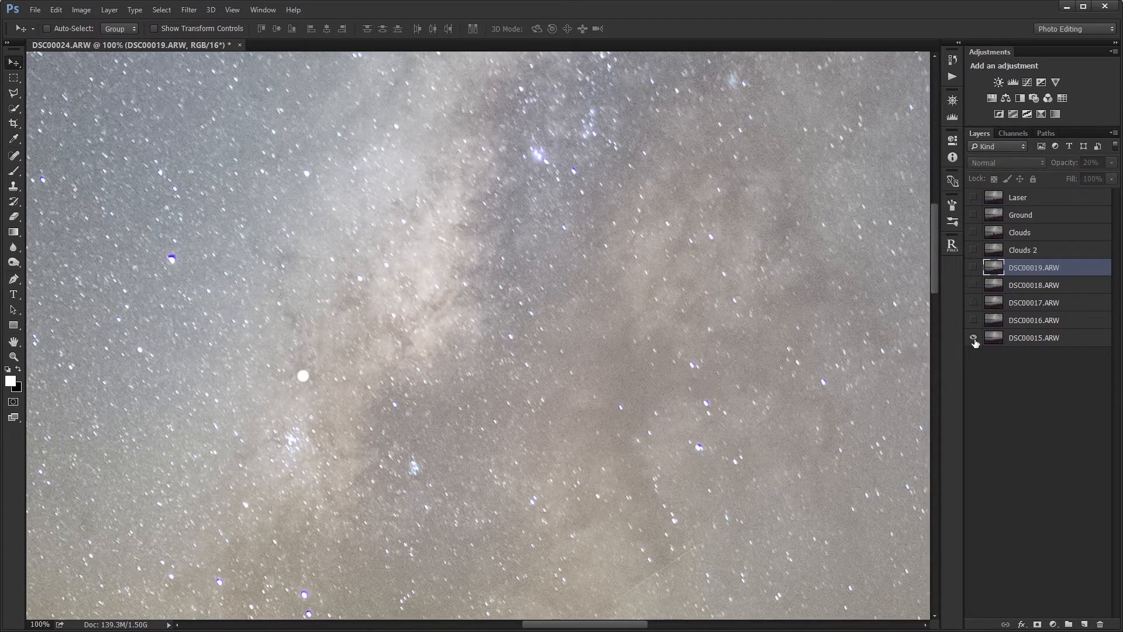
{"action": "left_click", "coordinate": [1031, 340]}
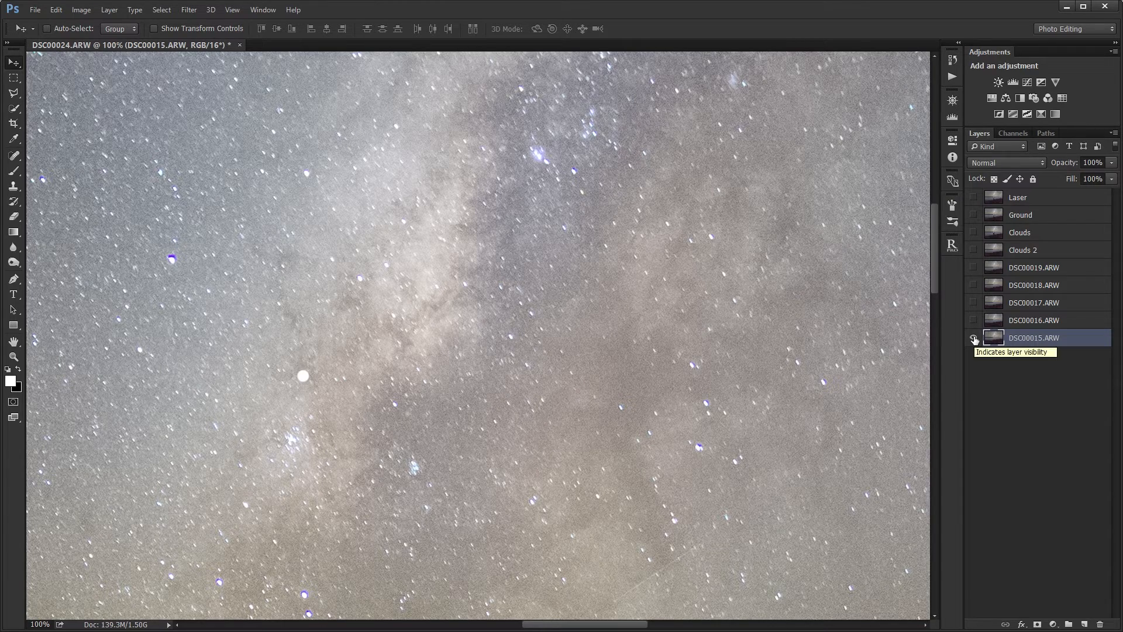
{"action": "key", "text": "alt"}
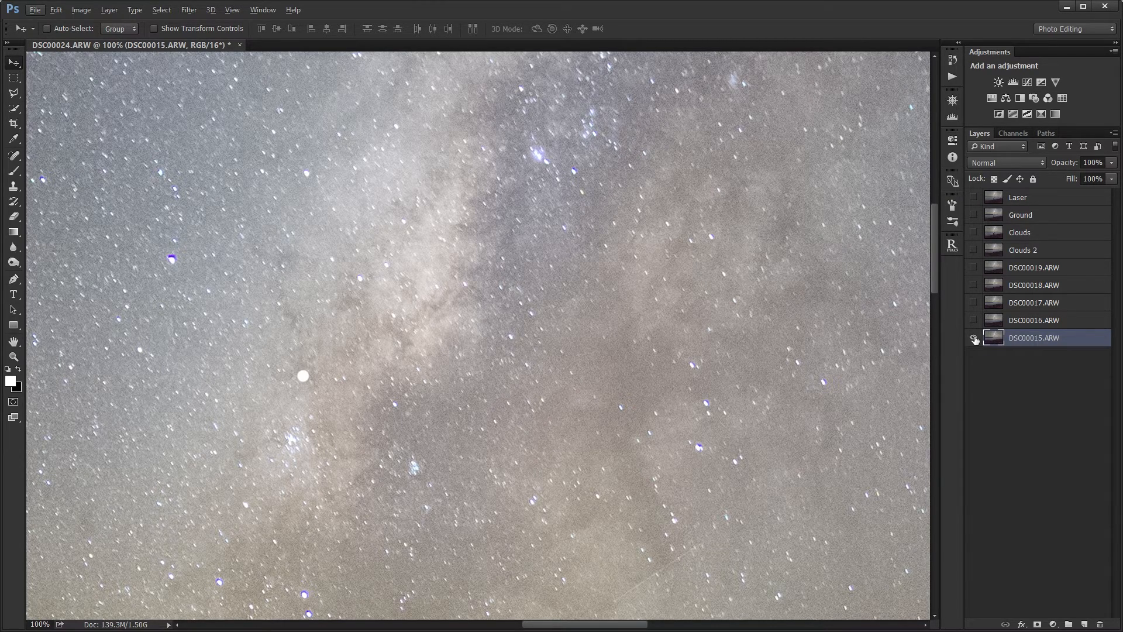
{"action": "left_click_drag", "start_coordinate": [974, 339], "coordinate": [974, 267]}
Examine the blended sky at 100% zoom toward its upper-right corner and right side, comparing the noise with the upper exposures shown and hidden.
{"action": "left_click", "coordinate": [1019, 272]}
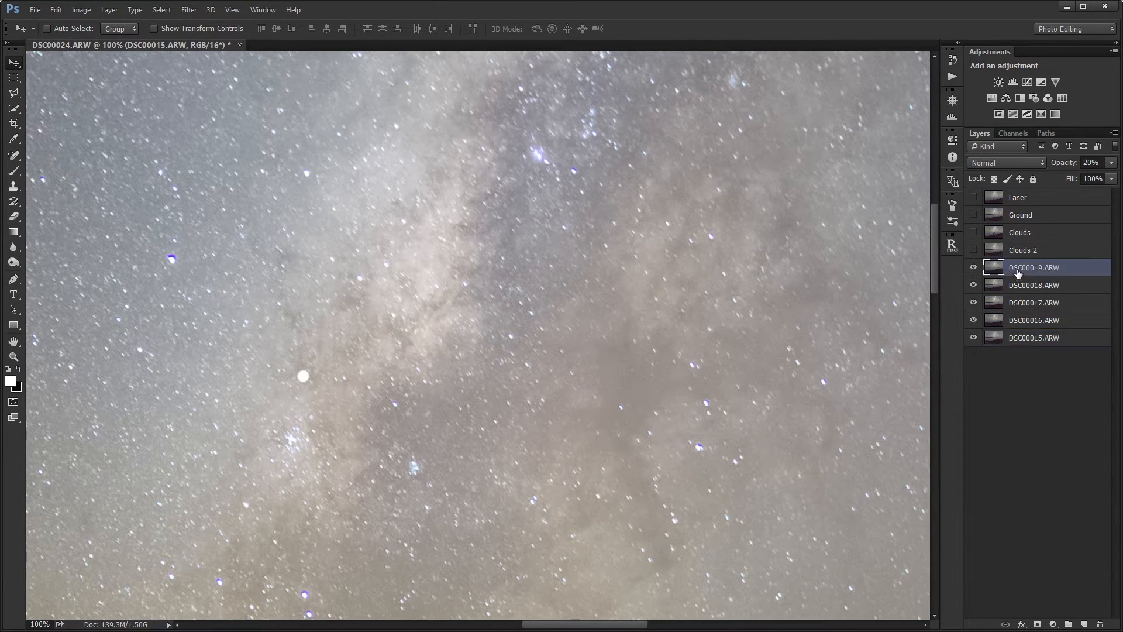
{"action": "left_click_drag", "start_coordinate": [738, 349], "coordinate": [199, 466]}
{"action": "left_click_drag", "start_coordinate": [819, 316], "coordinate": [357, 457]}
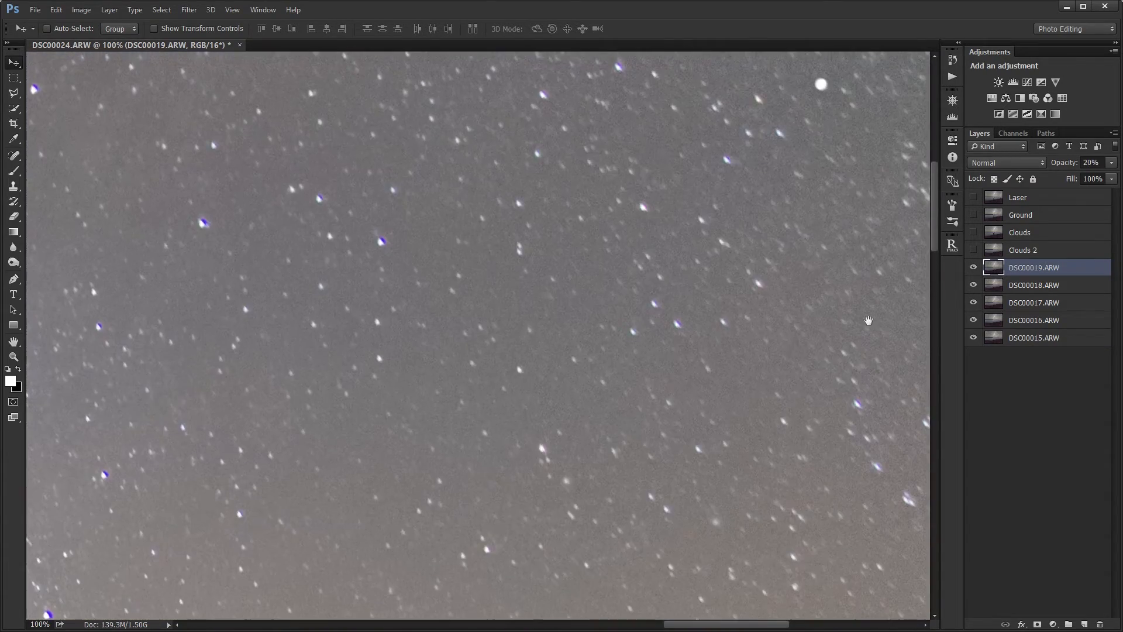
{"action": "left_click_drag", "start_coordinate": [906, 319], "coordinate": [672, 442]}
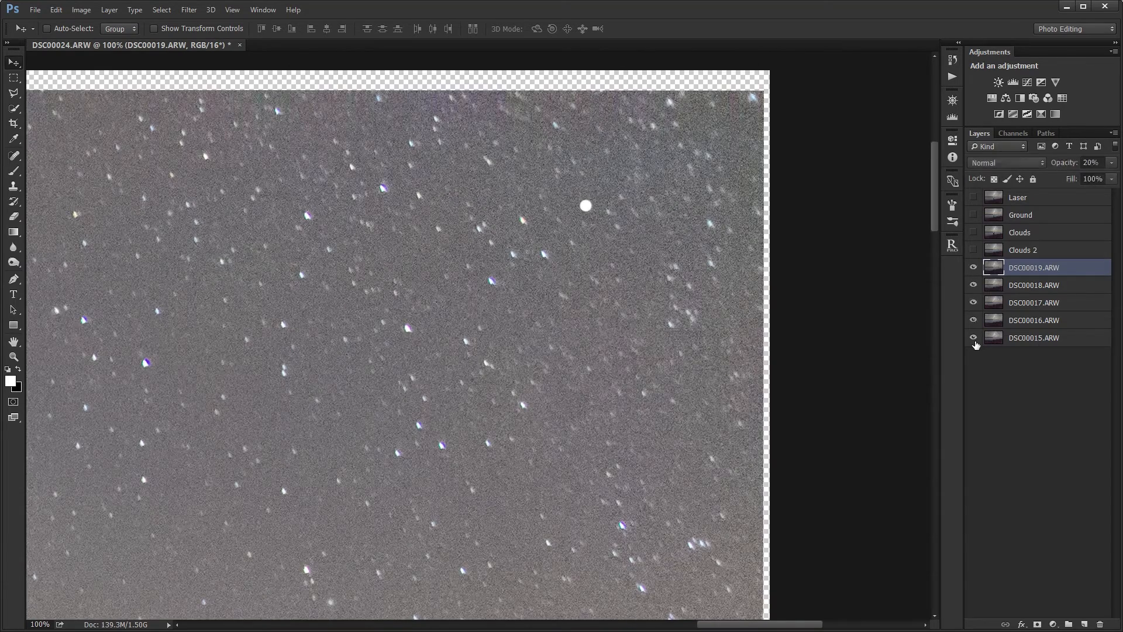
{"action": "left_click", "coordinate": [974, 269]}
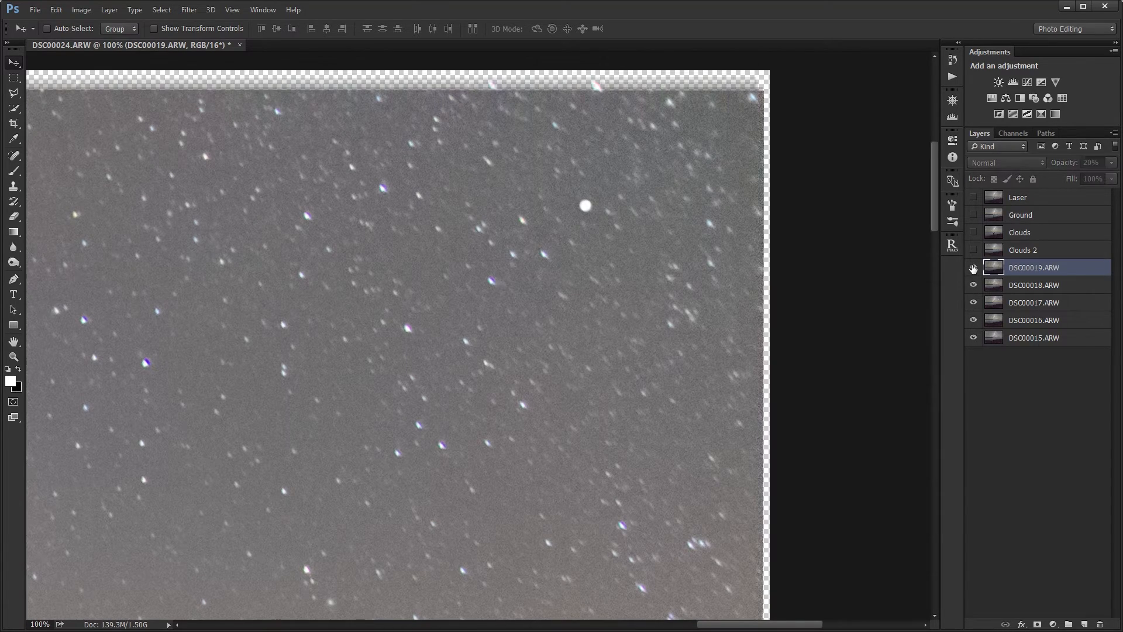
{"action": "left_click", "coordinate": [975, 269]}
{"action": "left_click_drag", "start_coordinate": [513, 469], "coordinate": [646, 38]}
{"action": "left_click_drag", "start_coordinate": [514, 376], "coordinate": [834, 416]}
{"action": "left_click_drag", "start_coordinate": [226, 301], "coordinate": [751, 486]}
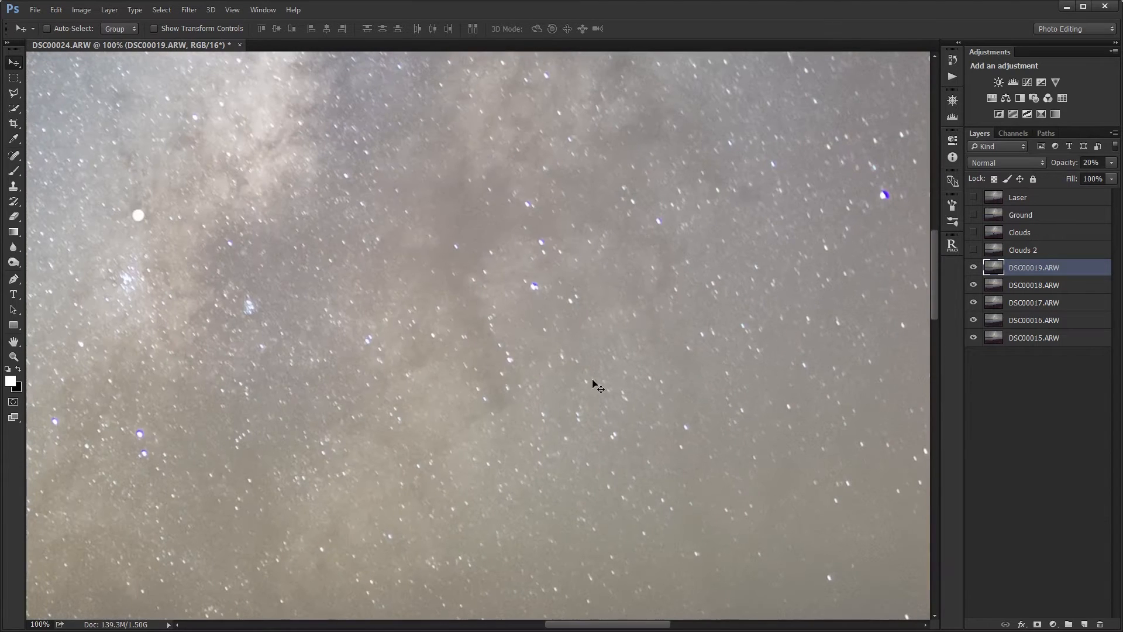
Merge the five exposures DSC00019.ARW through DSC00015.ARW into one layer and rename it Milky Way.
{"action": "key", "text": "ctrl+0"}
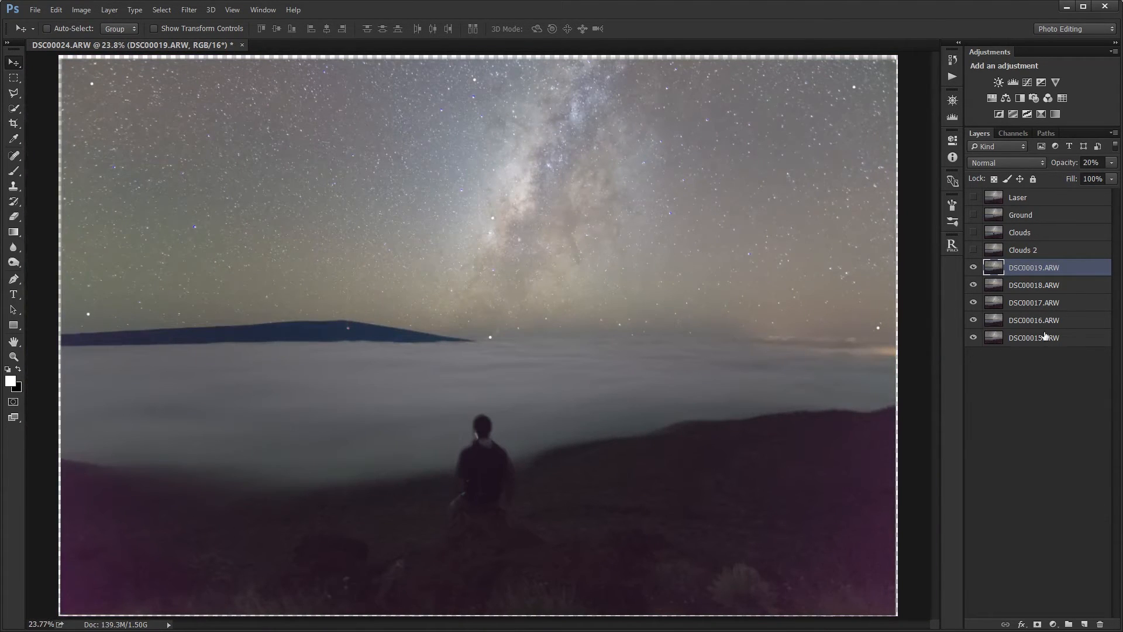
{"action": "left_click", "coordinate": [1064, 344], "text": "shift"}
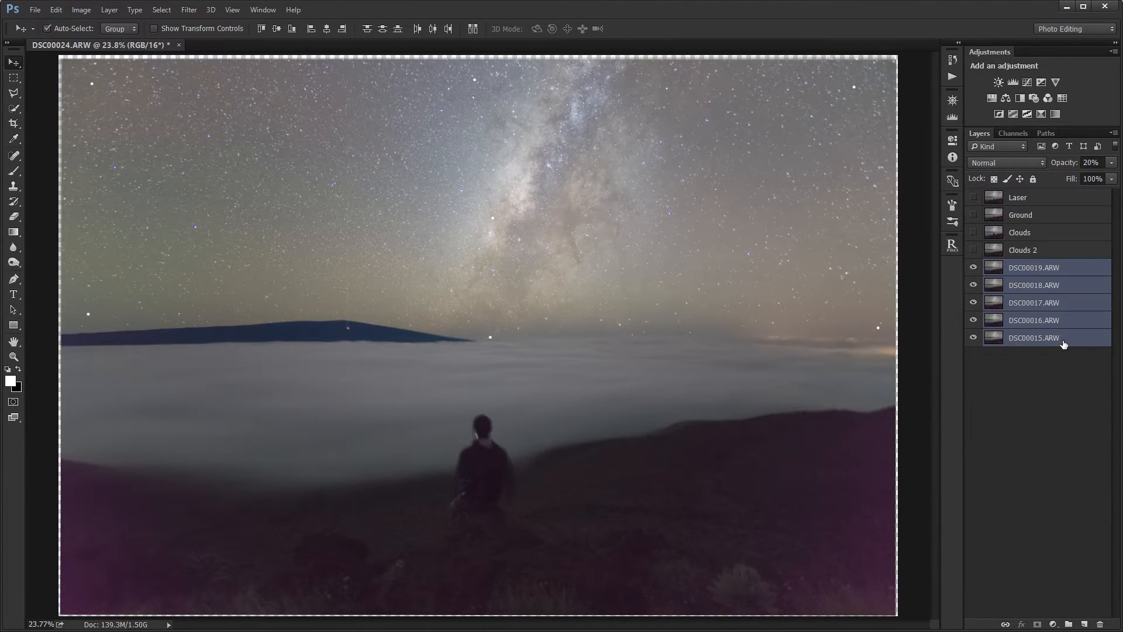
{"action": "key", "text": "ctrl+e"}
{"action": "double_click", "coordinate": [1025, 268]}
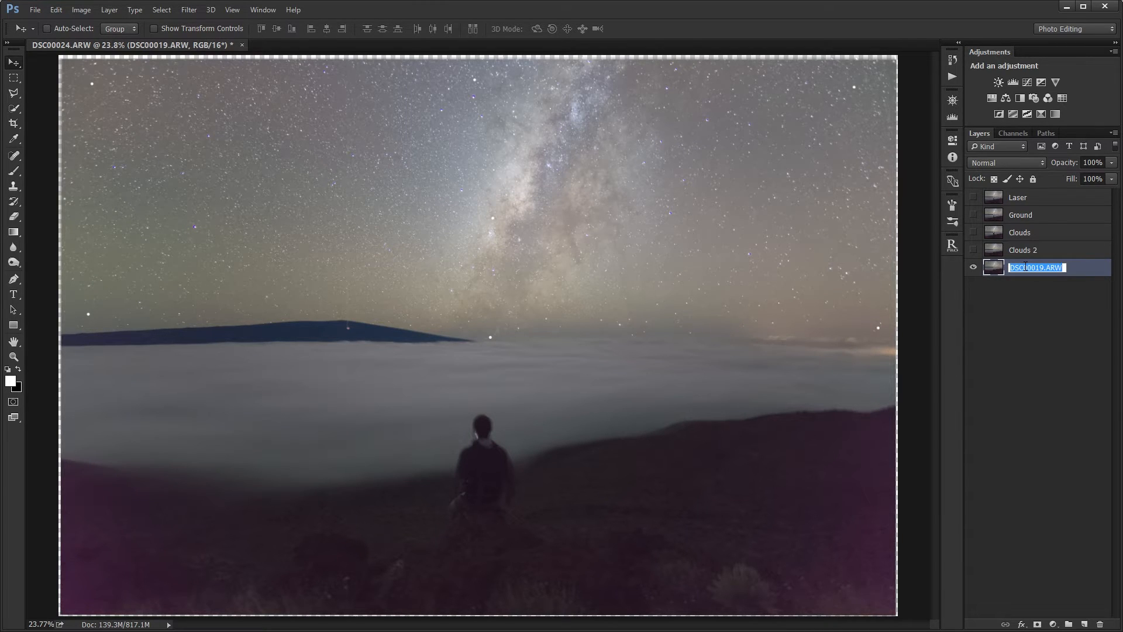
{"action": "type", "text": "Milky Way"}
{"action": "key", "text": "Return"}
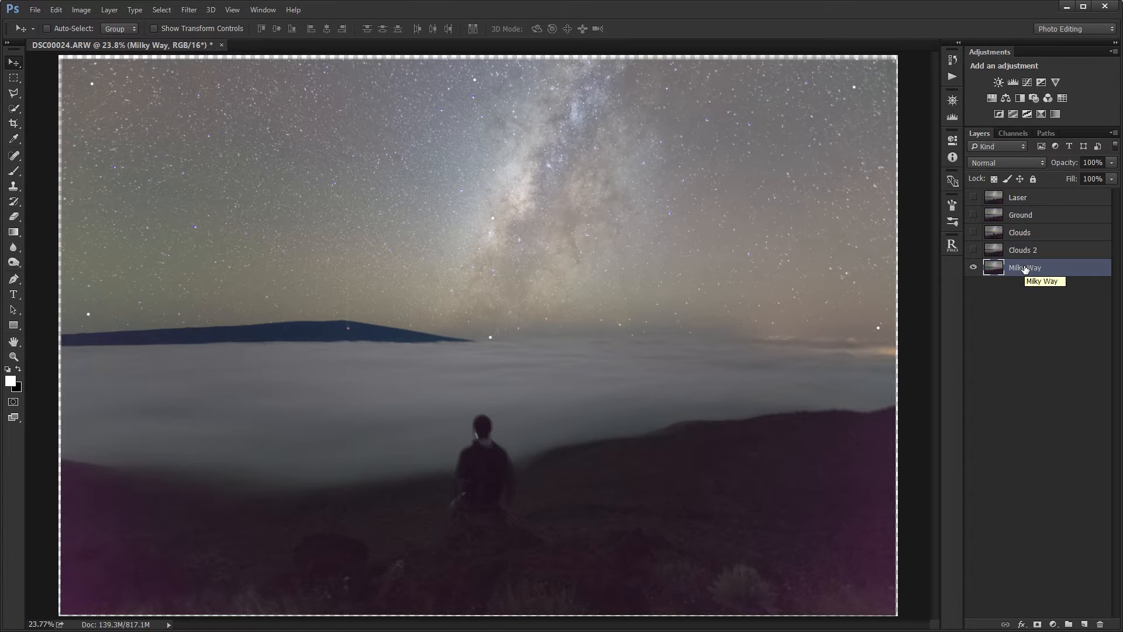
Raise the hardness of a 50 px content-aware Spot Healing Brush and heal the white marker dot above the horizon's left end.
{"action": "left_click", "coordinate": [14, 155]}
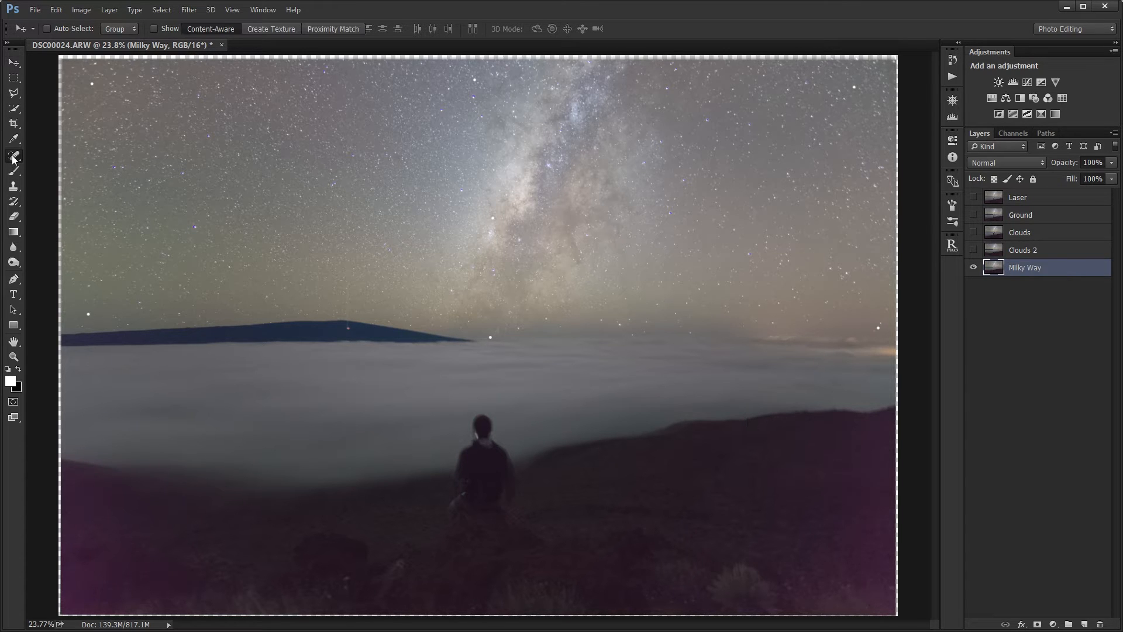
{"action": "scroll", "coordinate": [96, 271], "scroll_direction": "up", "scroll_amount": 8}
{"action": "left_click_drag", "start_coordinate": [209, 328], "coordinate": [265, 313]}
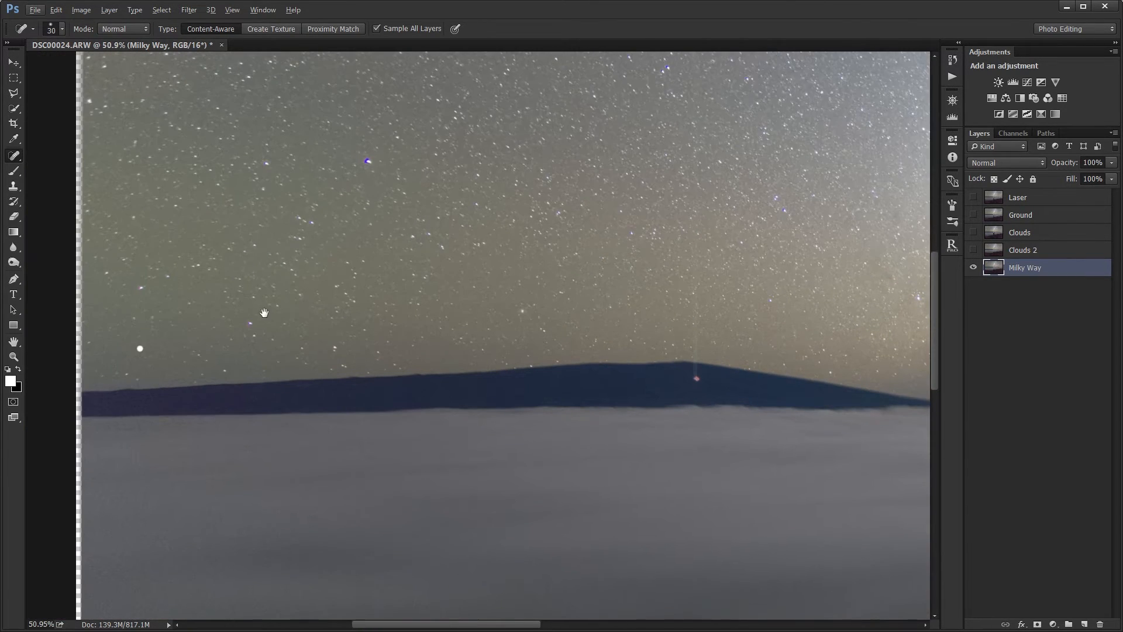
{"action": "scroll", "coordinate": [150, 338], "scroll_direction": "up", "scroll_amount": 3}
{"action": "scroll", "coordinate": [152, 338], "scroll_direction": "up", "scroll_amount": 2}
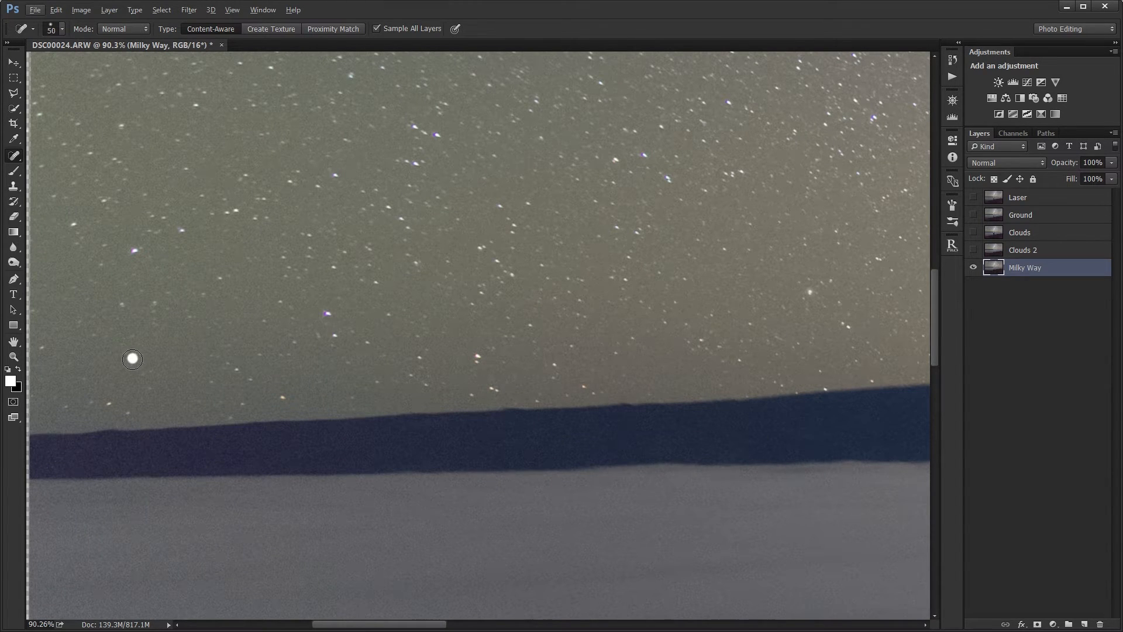
{"action": "right_click", "coordinate": [241, 334]}
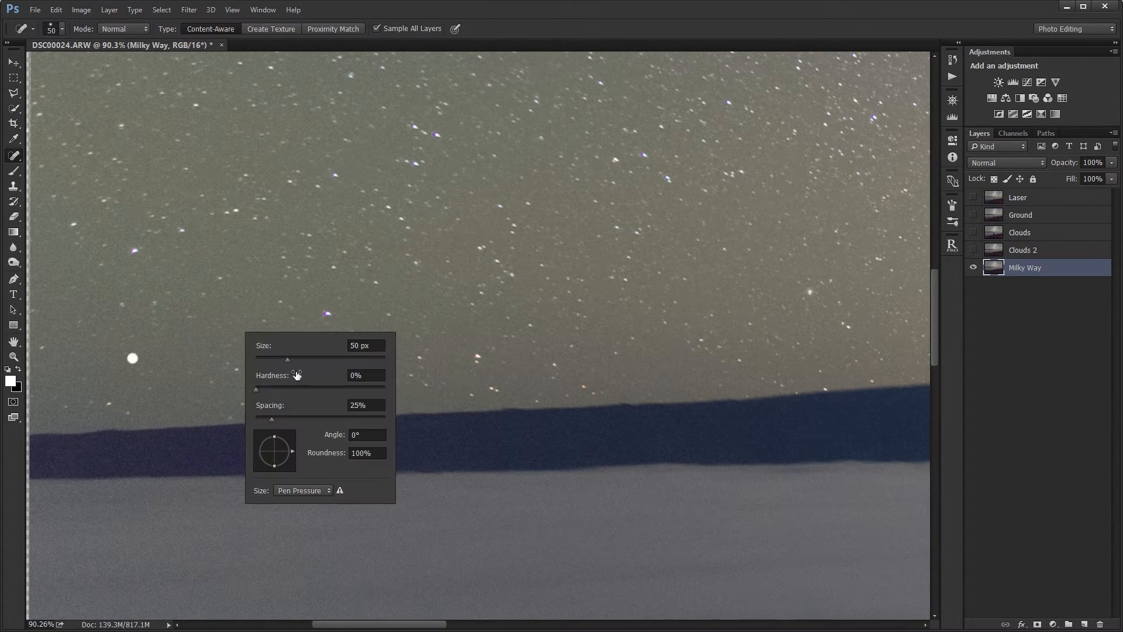
{"action": "left_click_drag", "start_coordinate": [256, 391], "coordinate": [311, 395]}
{"action": "left_click", "coordinate": [132, 358]}
Heal the white marker dots in the upper-left, upper-middle and upper-right parts of the sky.
{"action": "mouse_move", "coordinate": [218, 215]}
{"action": "left_mouse_down"}
{"action": "mouse_move", "coordinate": [292, 421]}
{"action": "mouse_move", "coordinate": [304, 250]}
{"action": "left_mouse_up"}
{"action": "left_click", "coordinate": [399, 335]}
{"action": "left_click_drag", "start_coordinate": [739, 389], "coordinate": [363, 409]}
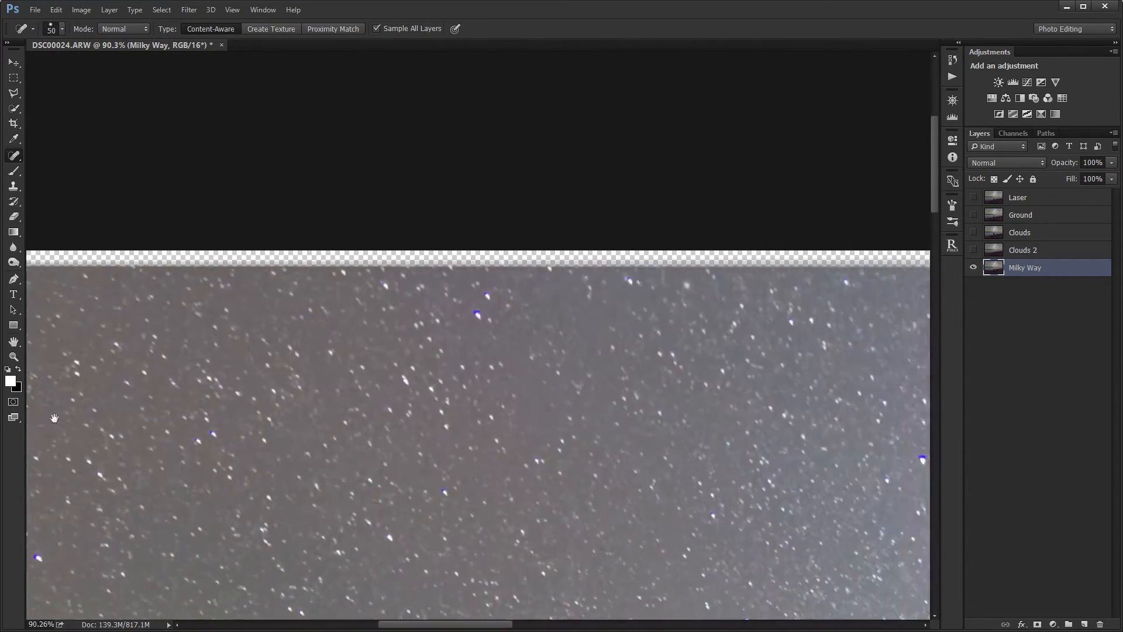
{"action": "left_click_drag", "start_coordinate": [778, 401], "coordinate": [363, 391]}
{"action": "left_click", "coordinate": [429, 335]}
{"action": "mouse_move", "coordinate": [743, 380]}
{"action": "left_mouse_down"}
{"action": "mouse_move", "coordinate": [372, 383]}
{"action": "mouse_move", "coordinate": [140, 425]}
{"action": "left_mouse_up"}
{"action": "mouse_move", "coordinate": [790, 375]}
{"action": "left_mouse_down"}
{"action": "mouse_move", "coordinate": [608, 398]}
{"action": "mouse_move", "coordinate": [135, 385]}
{"action": "mouse_move", "coordinate": [220, 348]}
{"action": "left_mouse_up"}
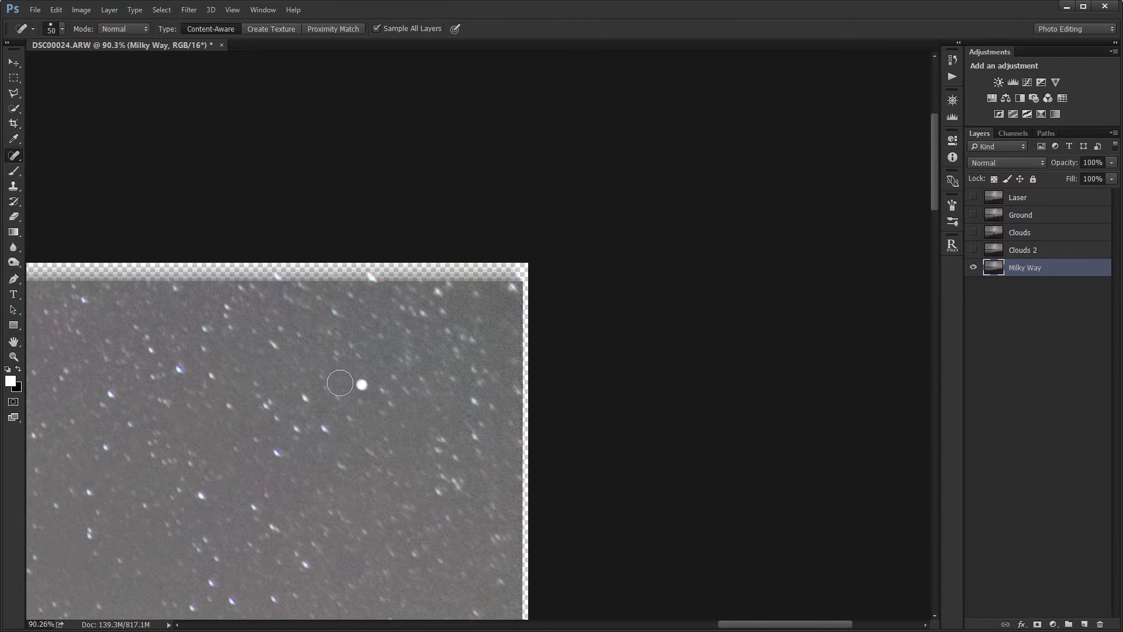
{"action": "left_click", "coordinate": [365, 386]}
Heal the white marker dots at the horizon's right end, on the central horizon and in the Milky Way core.
{"action": "left_click_drag", "start_coordinate": [355, 495], "coordinate": [348, 135]}
{"action": "left_click_drag", "start_coordinate": [353, 527], "coordinate": [455, 85]}
{"action": "left_click_drag", "start_coordinate": [431, 355], "coordinate": [400, 252]}
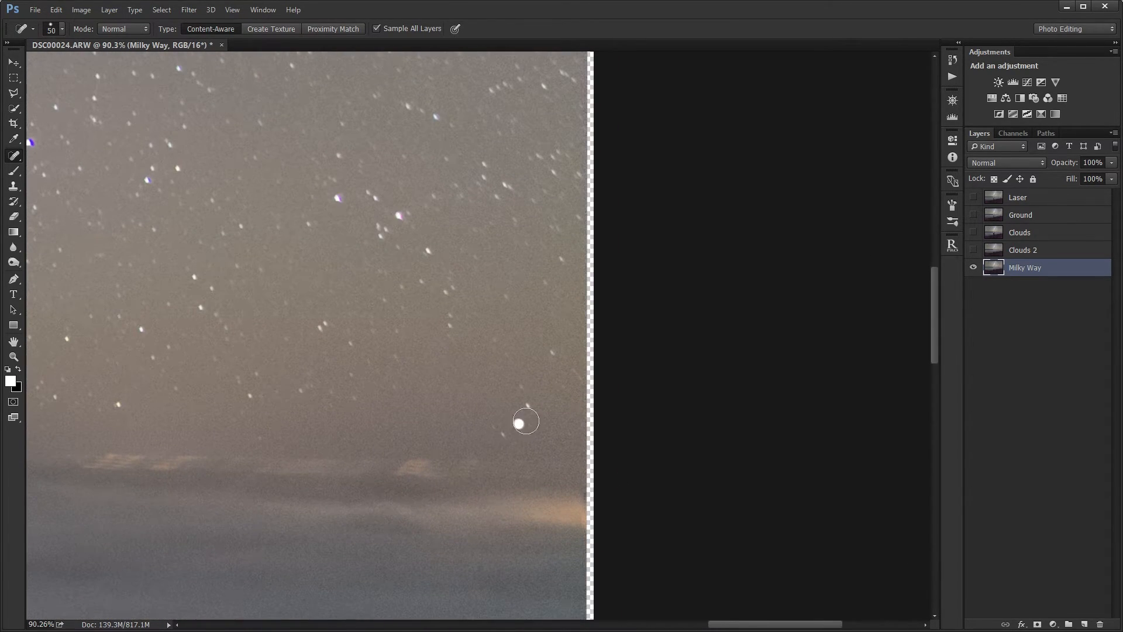
{"action": "left_click", "coordinate": [519, 423]}
{"action": "left_click_drag", "start_coordinate": [333, 395], "coordinate": [694, 416]}
{"action": "left_click_drag", "start_coordinate": [232, 452], "coordinate": [712, 427]}
{"action": "left_click_drag", "start_coordinate": [274, 427], "coordinate": [638, 409]}
{"action": "left_click_drag", "start_coordinate": [173, 470], "coordinate": [477, 435]}
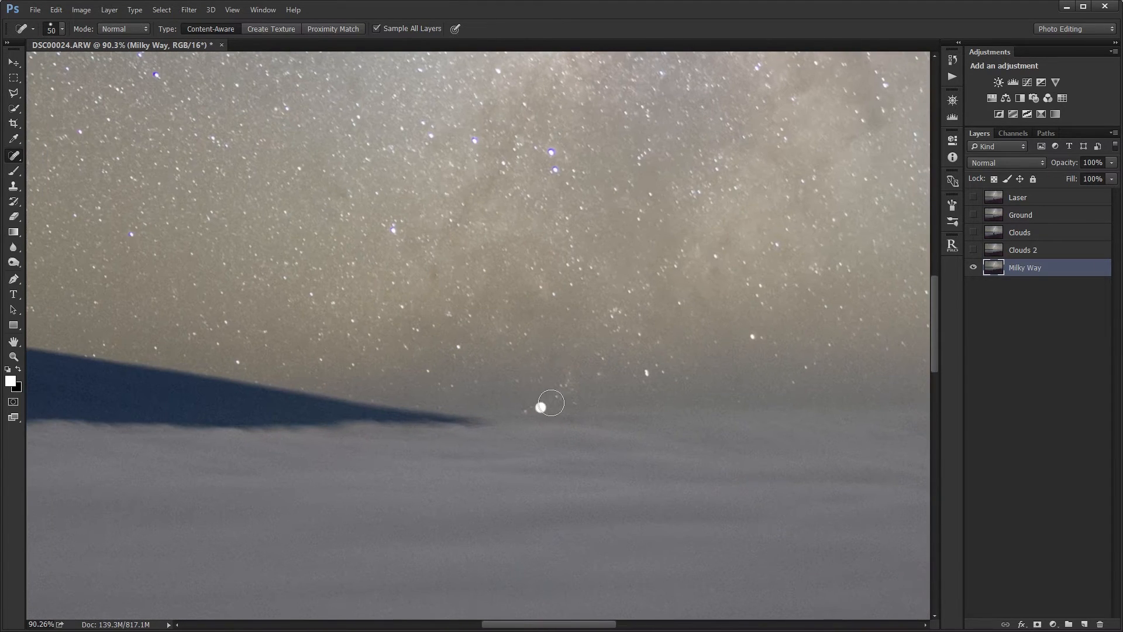
{"action": "left_click", "coordinate": [542, 409]}
{"action": "mouse_move", "coordinate": [530, 64]}
{"action": "left_mouse_down"}
{"action": "mouse_move", "coordinate": [514, 470]}
{"action": "mouse_move", "coordinate": [486, 567]}
{"action": "mouse_move", "coordinate": [482, 547]}
{"action": "left_mouse_up"}
{"action": "left_click", "coordinate": [500, 427]}
Inspect the healed Milky Way layer up close and as a whole for leftover marker dots.
{"action": "left_click_drag", "start_coordinate": [550, 469], "coordinate": [457, 339]}
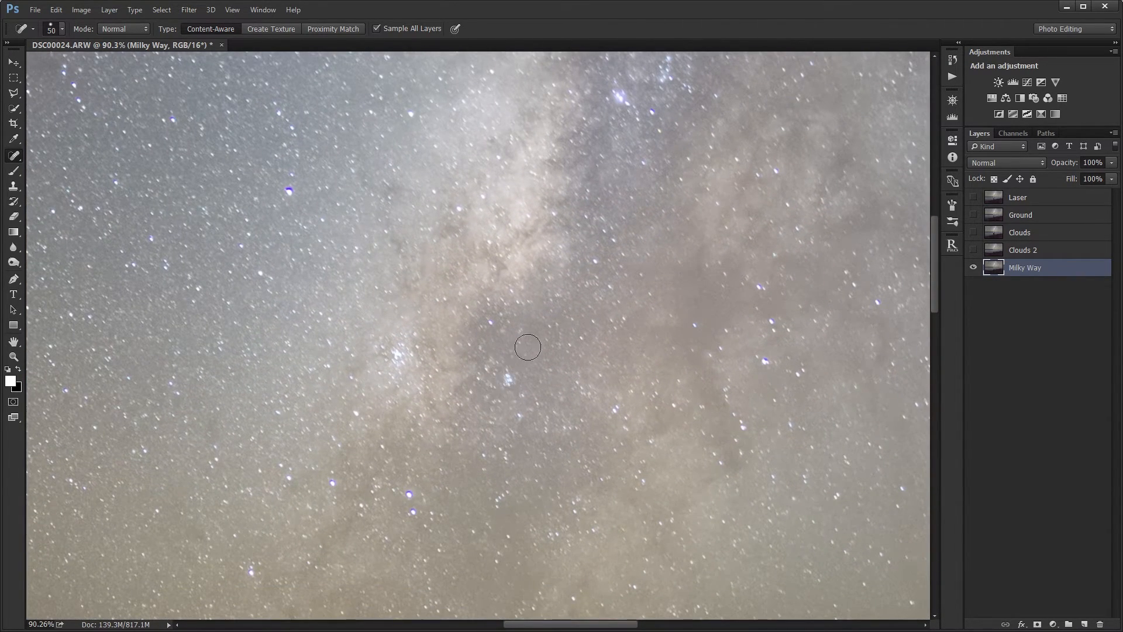
{"action": "left_click_drag", "start_coordinate": [418, 259], "coordinate": [448, 376]}
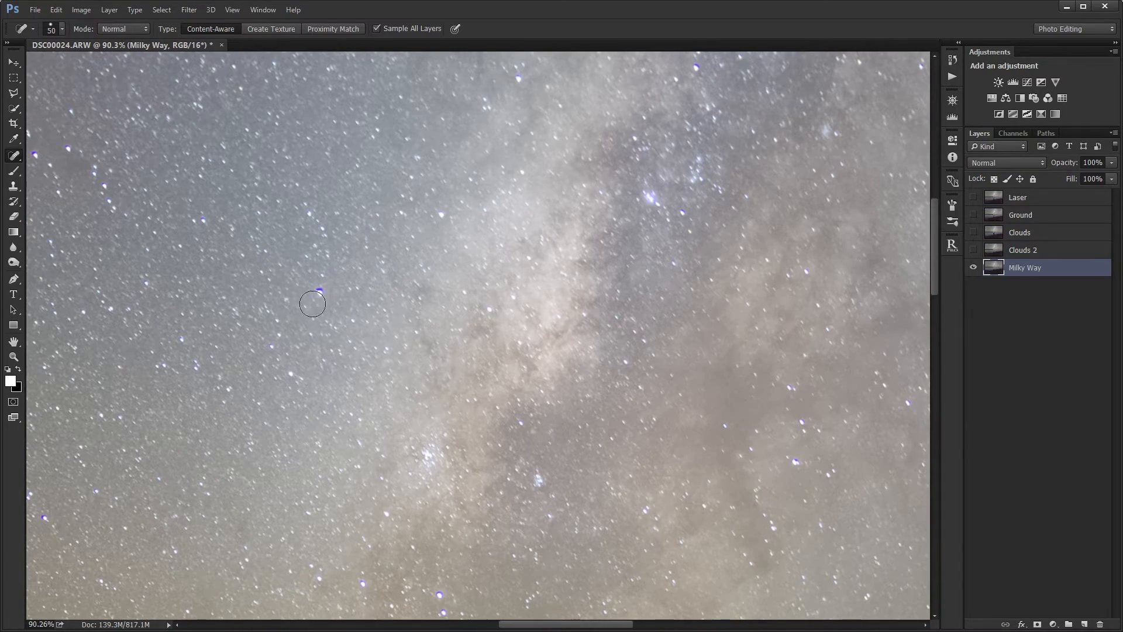
{"action": "scroll", "coordinate": [339, 296], "scroll_direction": "down", "scroll_amount": 3}
{"action": "key", "text": "ctrl+0"}
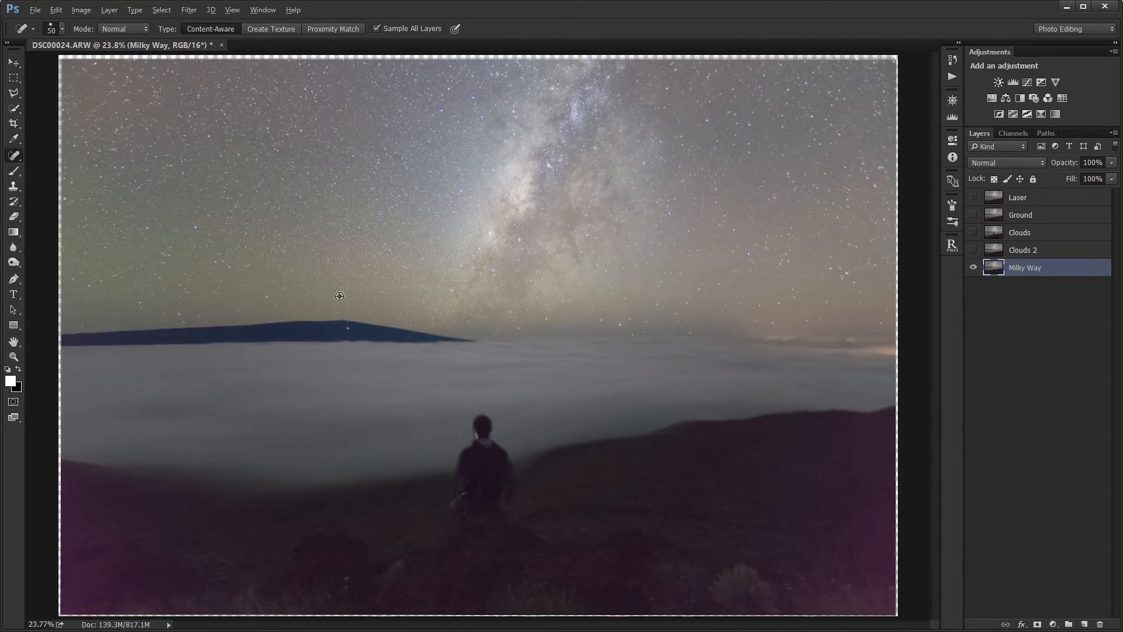
{"action": "scroll", "coordinate": [494, 82], "scroll_direction": "up", "scroll_amount": 2}
{"action": "scroll", "coordinate": [494, 81], "scroll_direction": "up", "scroll_amount": 6}
{"action": "scroll", "coordinate": [495, 82], "scroll_direction": "down", "scroll_amount": 10}
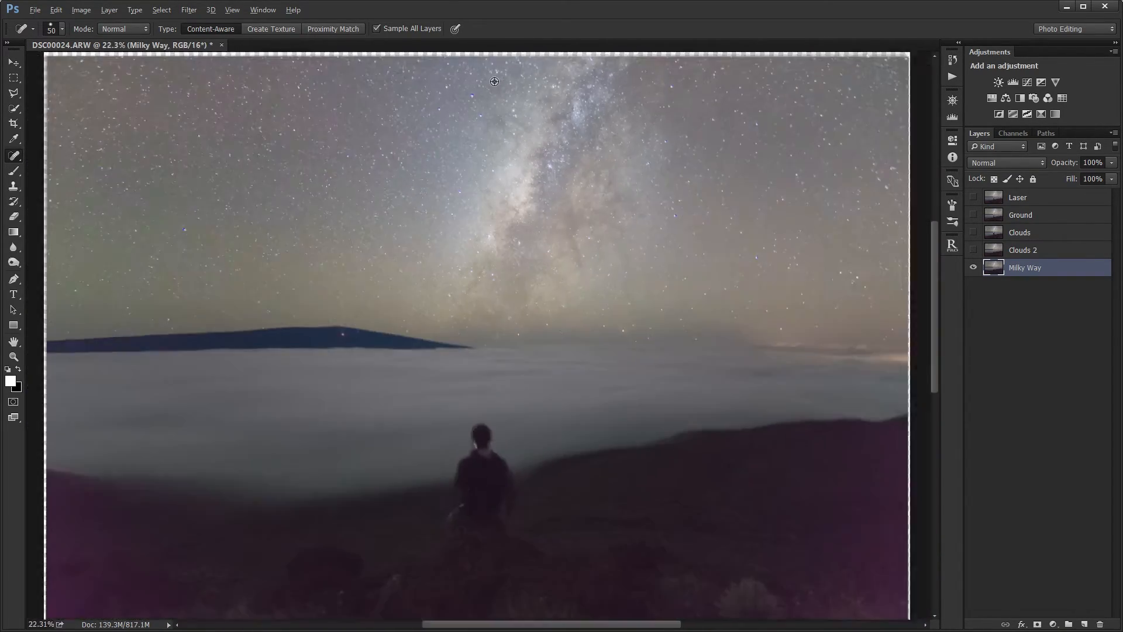
{"action": "scroll", "coordinate": [494, 82], "scroll_direction": "up", "scroll_amount": 1}
{"action": "scroll", "coordinate": [495, 81], "scroll_direction": "down", "scroll_amount": 1}
{"action": "key", "text": "alt"}
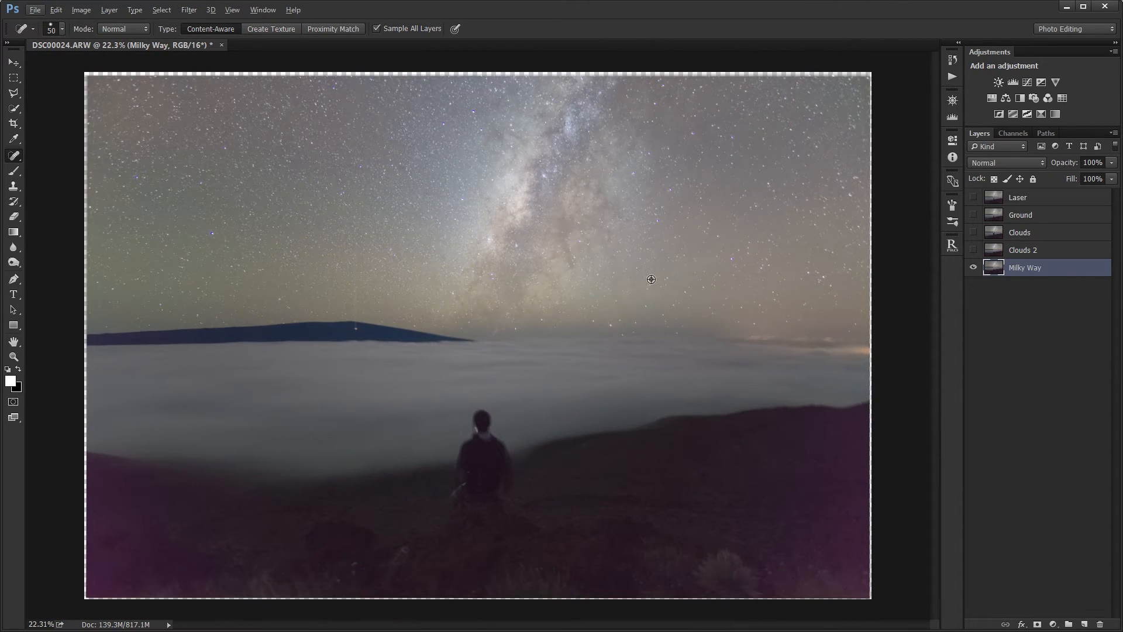
Show the Clouds 2, Clouds, Ground and Laser layers and select the Laser layer.
{"action": "left_click", "coordinate": [1083, 356]}
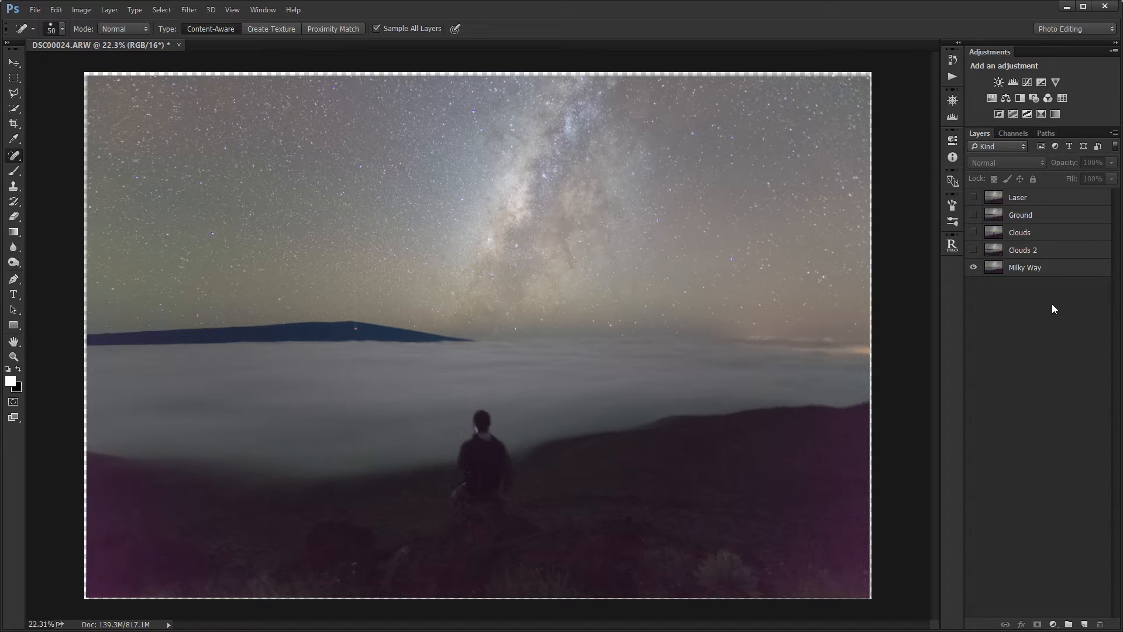
{"action": "left_click", "coordinate": [974, 250]}
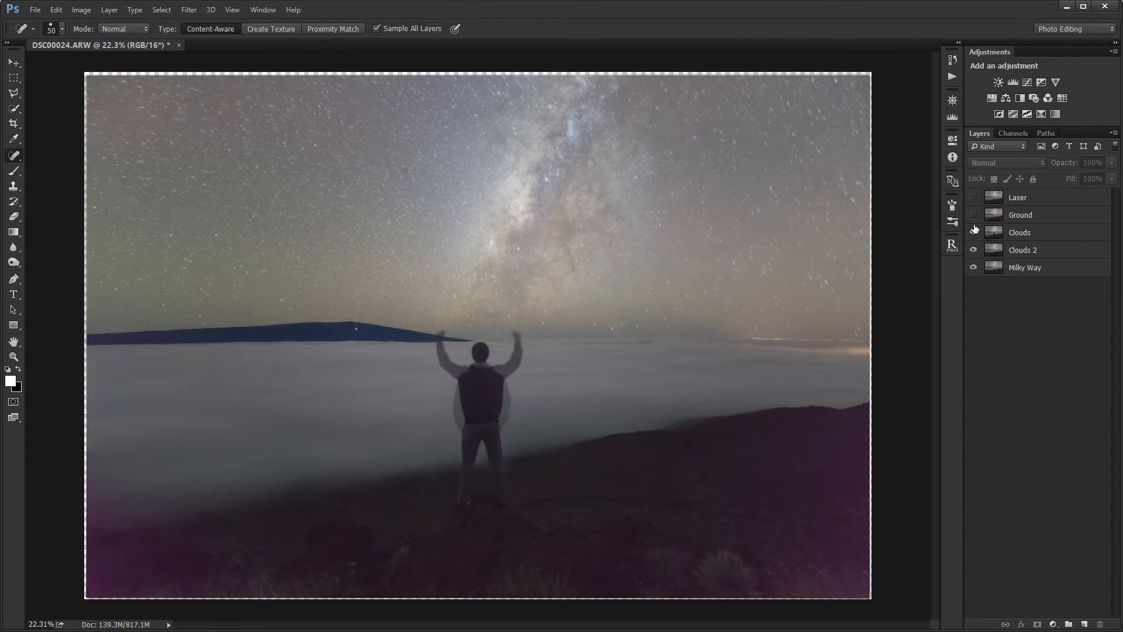
{"action": "left_click", "coordinate": [973, 215]}
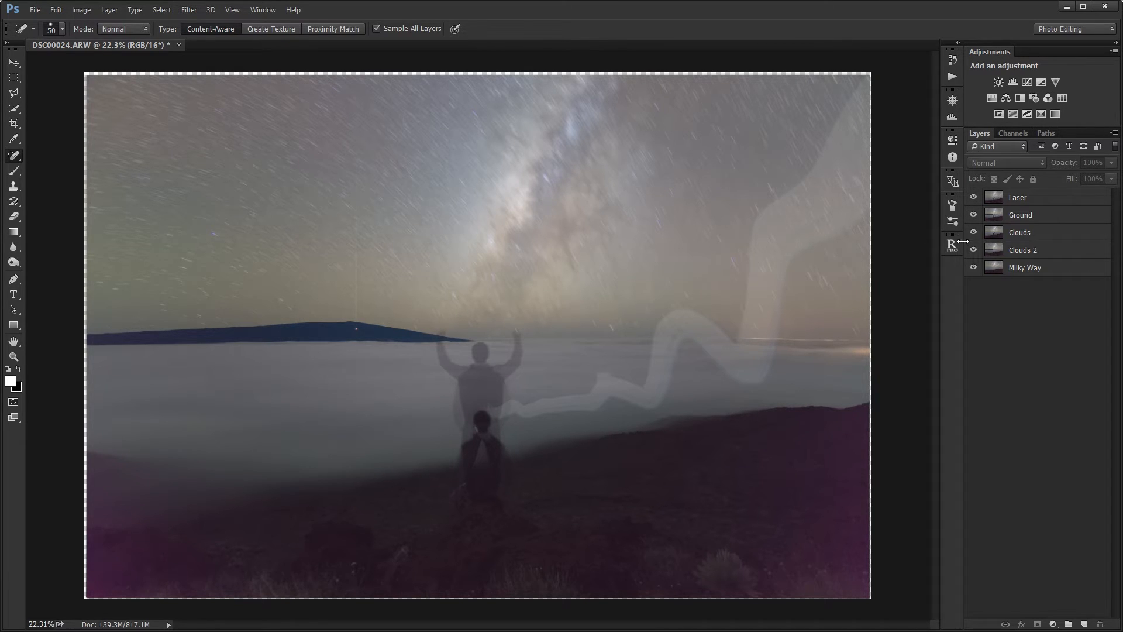
{"action": "left_click", "coordinate": [1016, 203]}
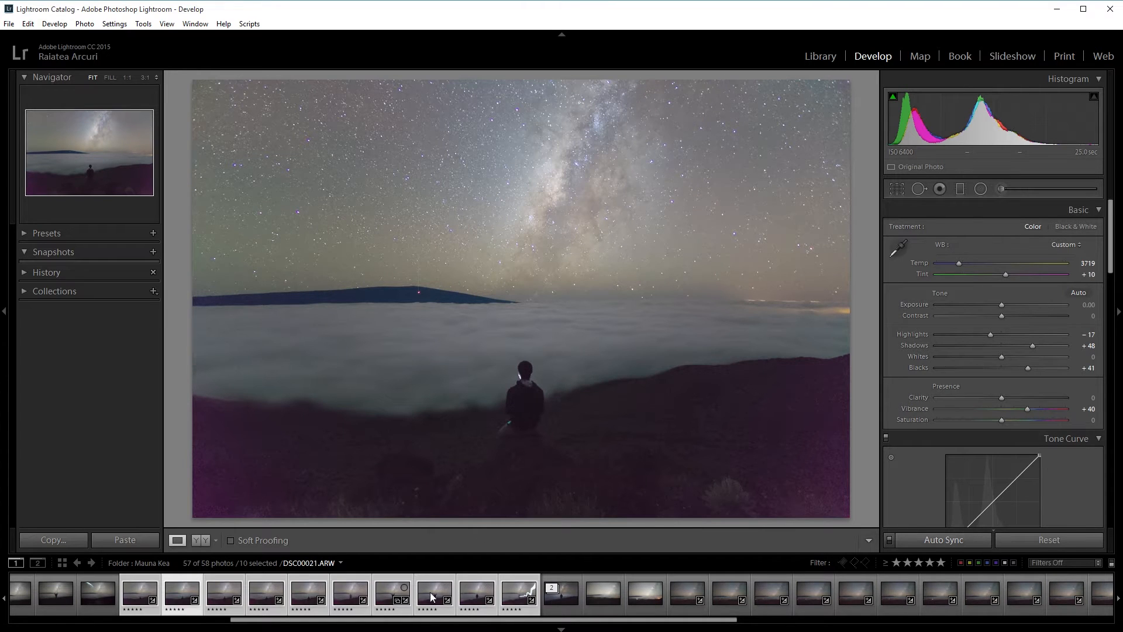
Switch to Lightroom, browse the exposures of the man, and open DSC00023.ARW in Adobe Photoshop CC 2015.
{"action": "left_click", "coordinate": [599, 594]}
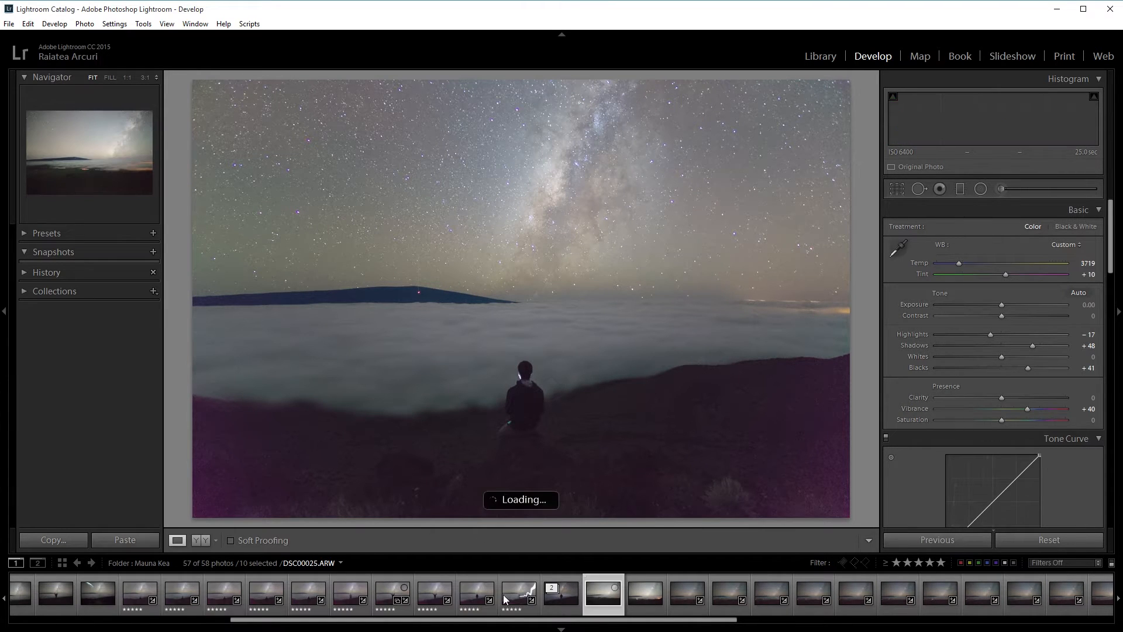
{"action": "left_click", "coordinate": [431, 596]}
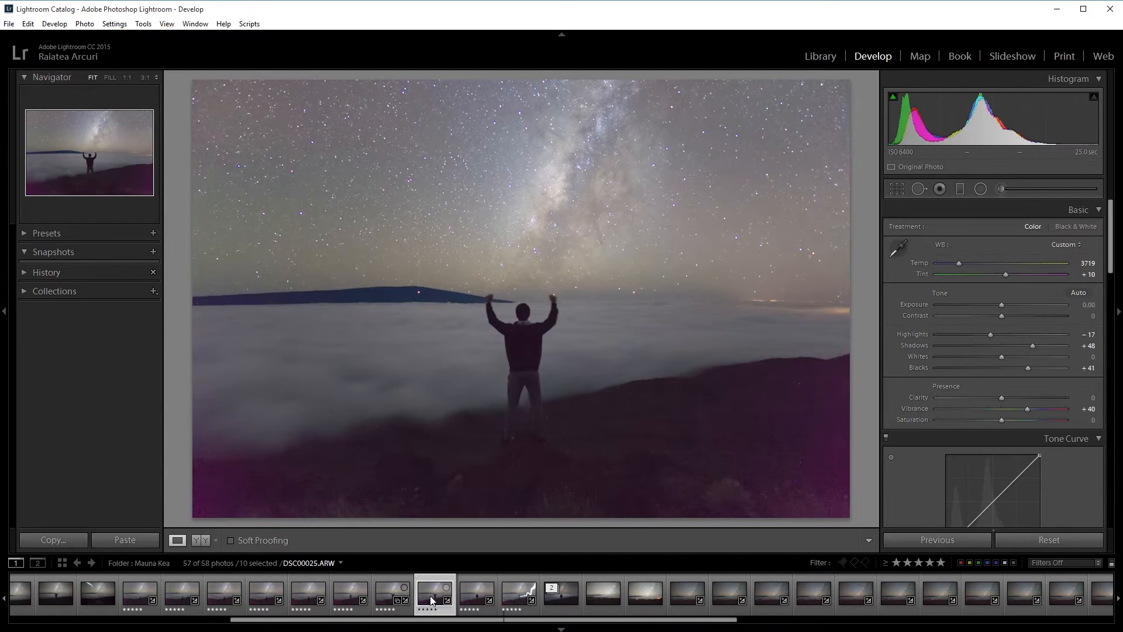
{"action": "left_click", "coordinate": [386, 593]}
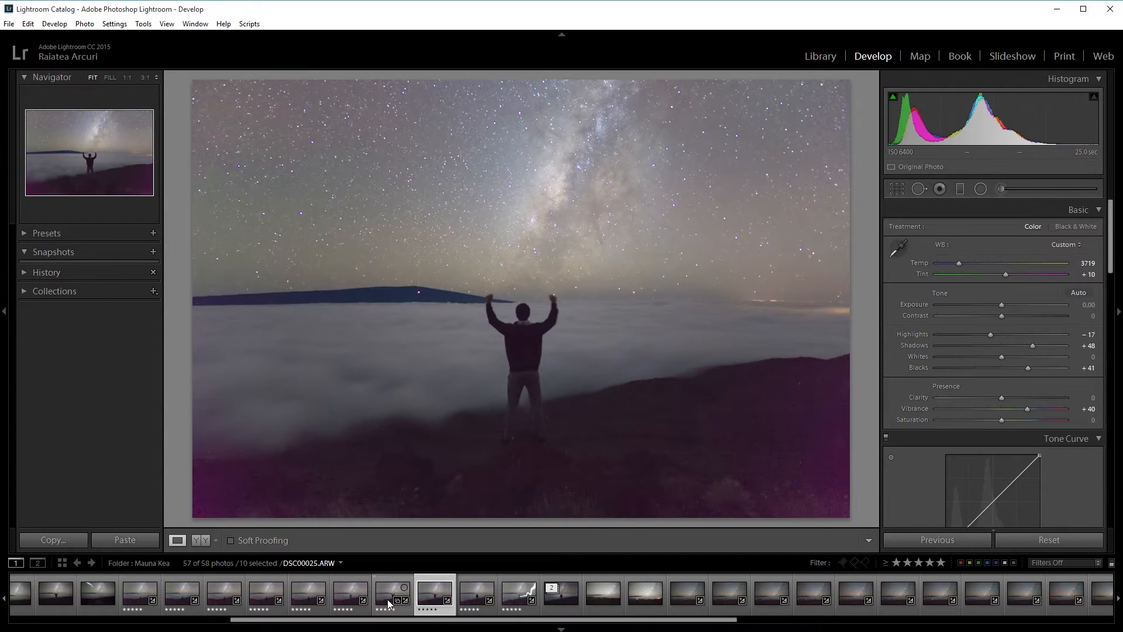
{"action": "left_click", "coordinate": [342, 588]}
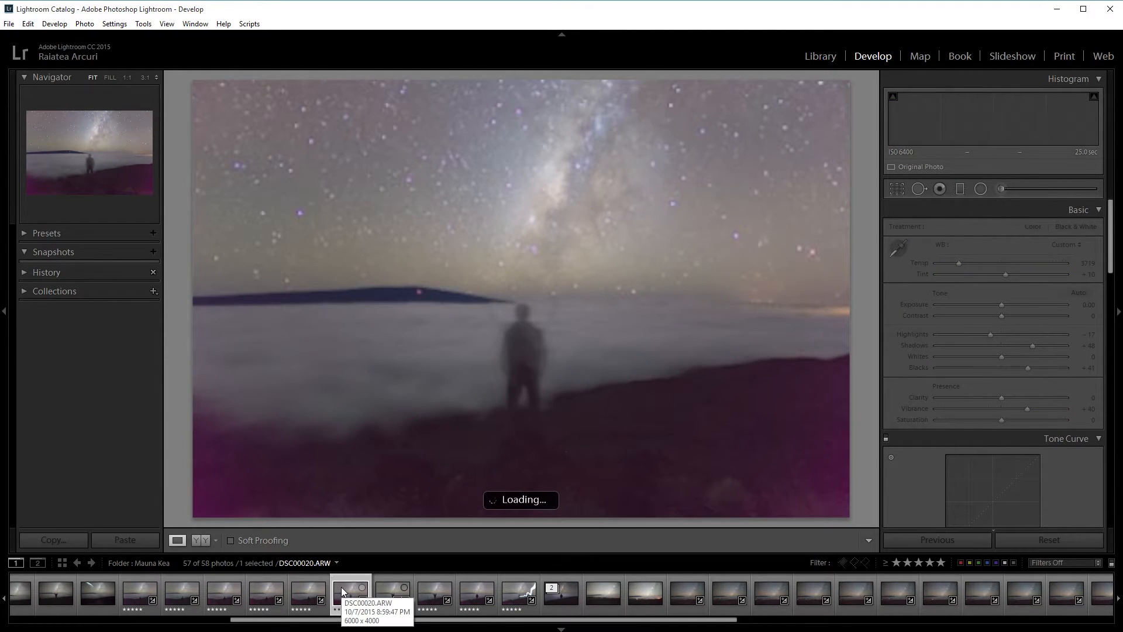
{"action": "left_click", "coordinate": [470, 590]}
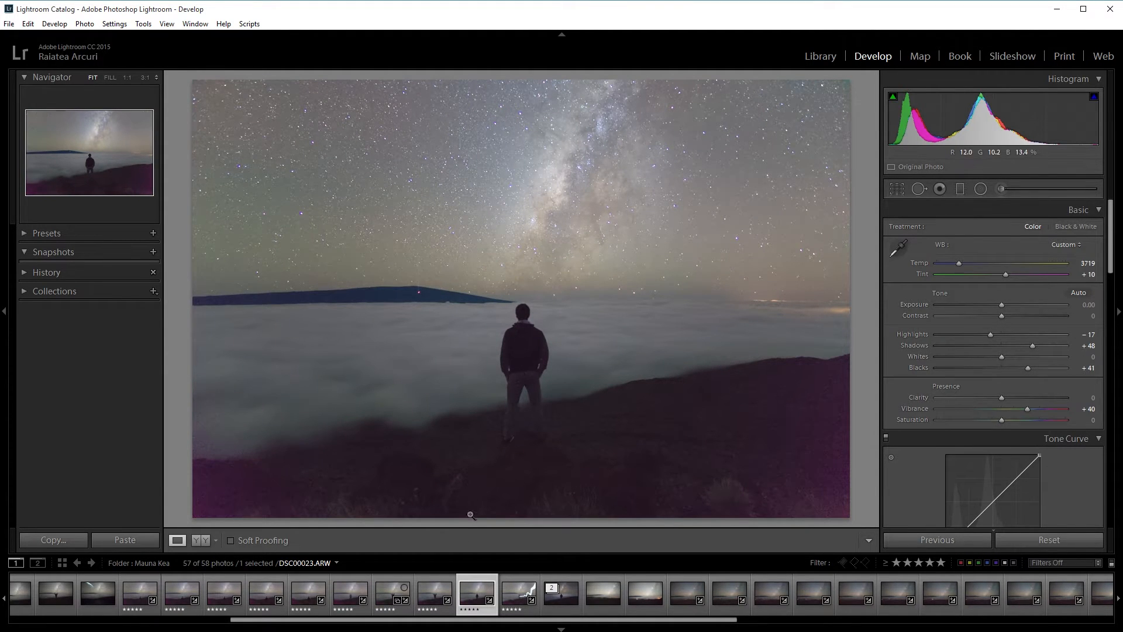
{"action": "right_click", "coordinate": [471, 591]}
{"action": "mouse_move", "coordinate": [567, 326]}
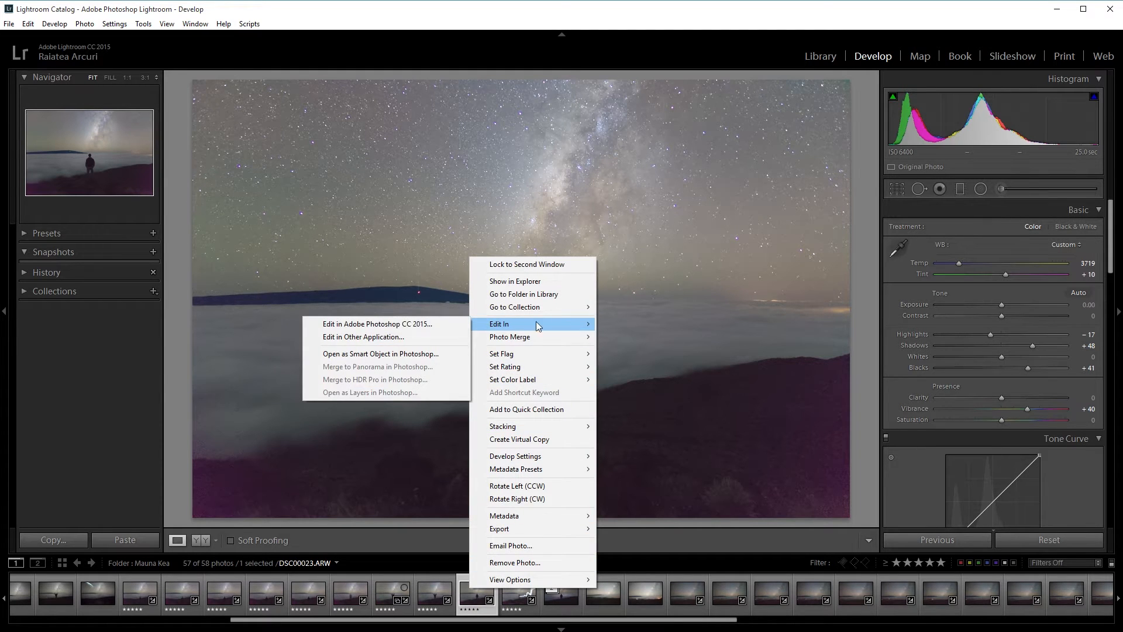
{"action": "left_click", "coordinate": [440, 324]}
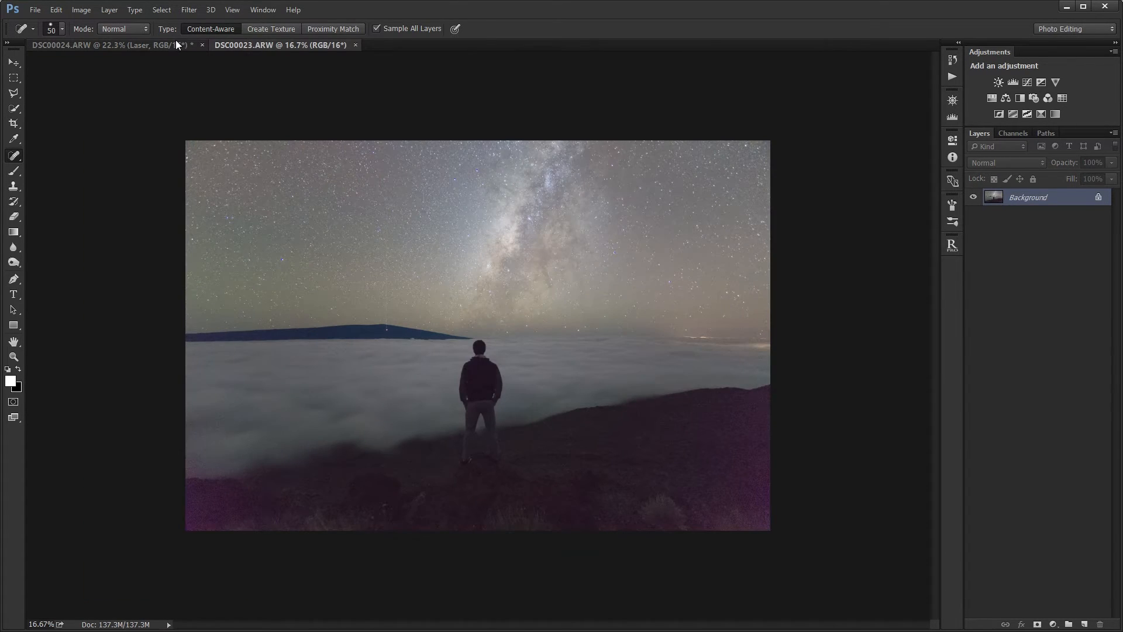
Copy the DSC00023.ARW image into the DSC00024.ARW document as the topmost layer and close the DSC00023.ARW document.
{"action": "left_click", "coordinate": [176, 42]}
{"action": "left_click_drag", "start_coordinate": [244, 46], "coordinate": [366, 318]}
{"action": "left_click_drag", "start_coordinate": [1021, 199], "coordinate": [444, 239]}
{"action": "left_click_drag", "start_coordinate": [516, 325], "coordinate": [454, 48]}
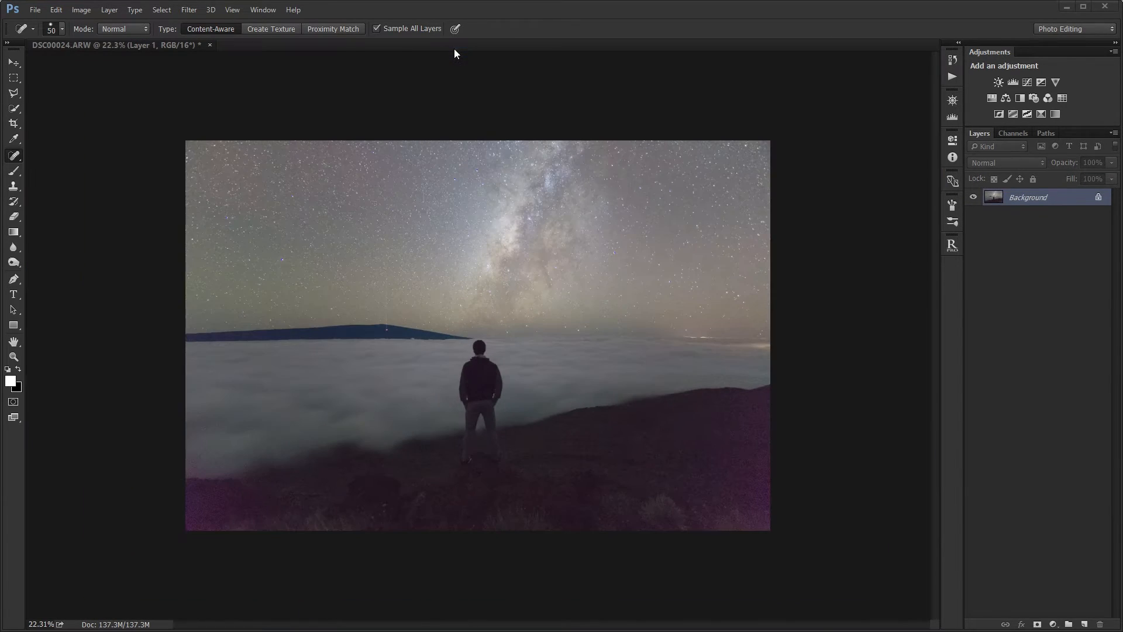
{"action": "left_click", "coordinate": [363, 45]}
{"action": "left_click", "coordinate": [548, 245]}
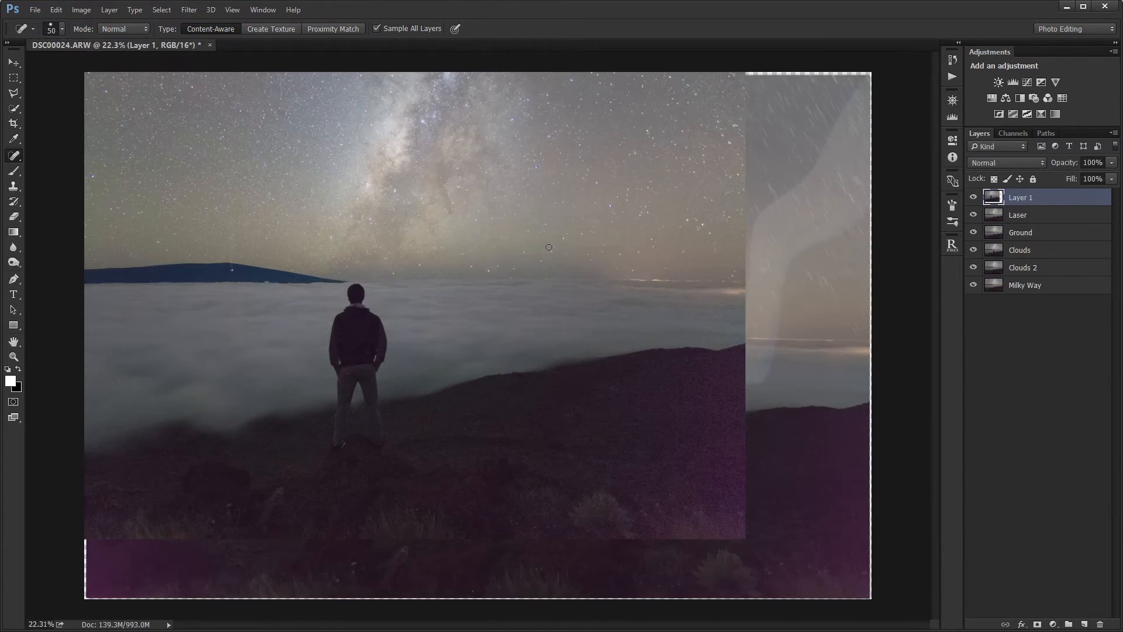
Hide the Milky Way layer and move Layer 1 so its man lines up with the figure in the layers beneath.
{"action": "key", "text": "v"}
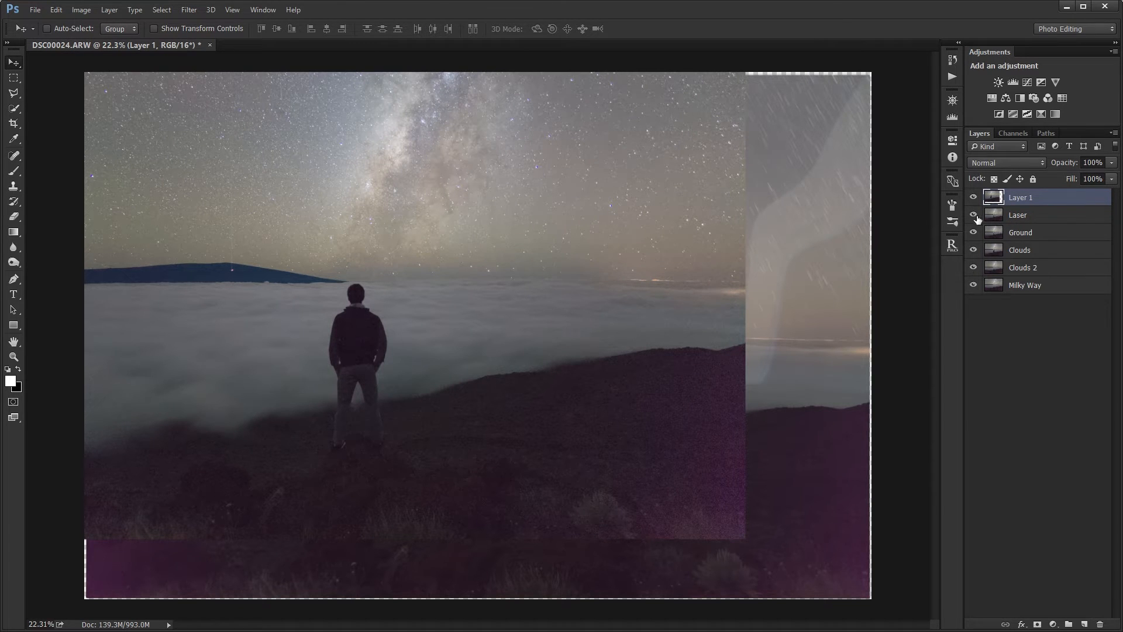
{"action": "left_click", "coordinate": [972, 198]}
{"action": "left_click", "coordinate": [972, 286]}
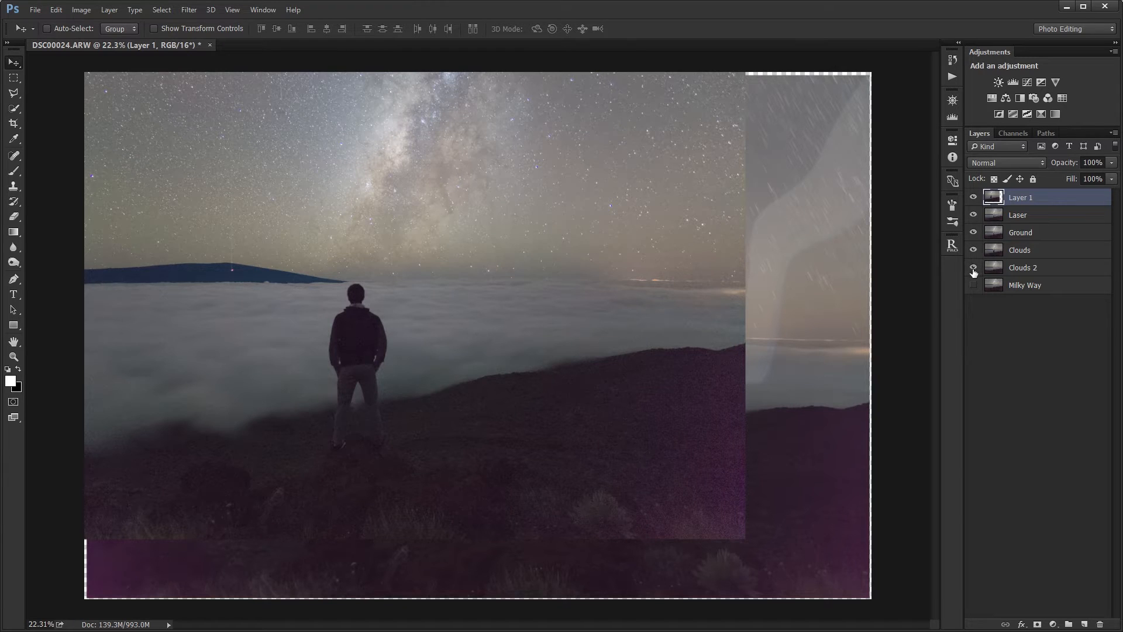
{"action": "key", "text": "b"}
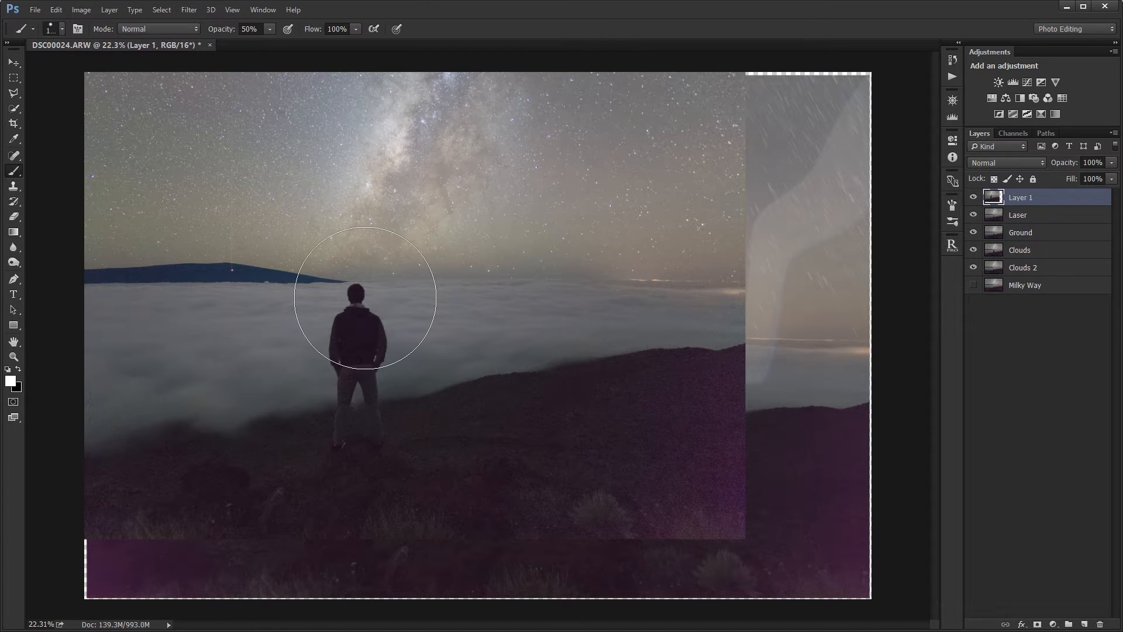
{"action": "key", "text": "v"}
{"action": "mouse_move", "coordinate": [326, 193]}
{"action": "left_mouse_down"}
{"action": "mouse_move", "coordinate": [440, 282]}
{"action": "mouse_move", "coordinate": [458, 258]}
{"action": "mouse_move", "coordinate": [452, 248]}
{"action": "left_mouse_up"}
{"action": "left_click", "coordinate": [973, 199]}
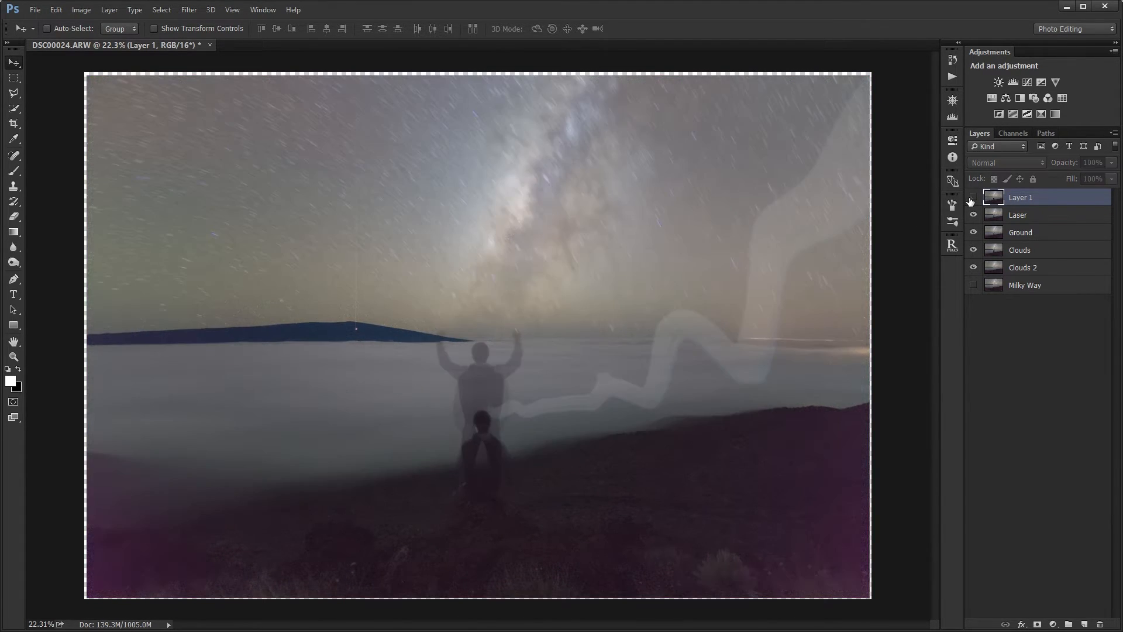
{"action": "left_click", "coordinate": [973, 199]}
{"action": "left_click", "coordinate": [972, 199]}
{"action": "left_click", "coordinate": [971, 199]}
Hide the Laser and Ground layers and check Layer 1's alignment around the man's legs against the layers beneath.
{"action": "scroll", "coordinate": [571, 451], "scroll_direction": "up", "scroll_amount": 14}
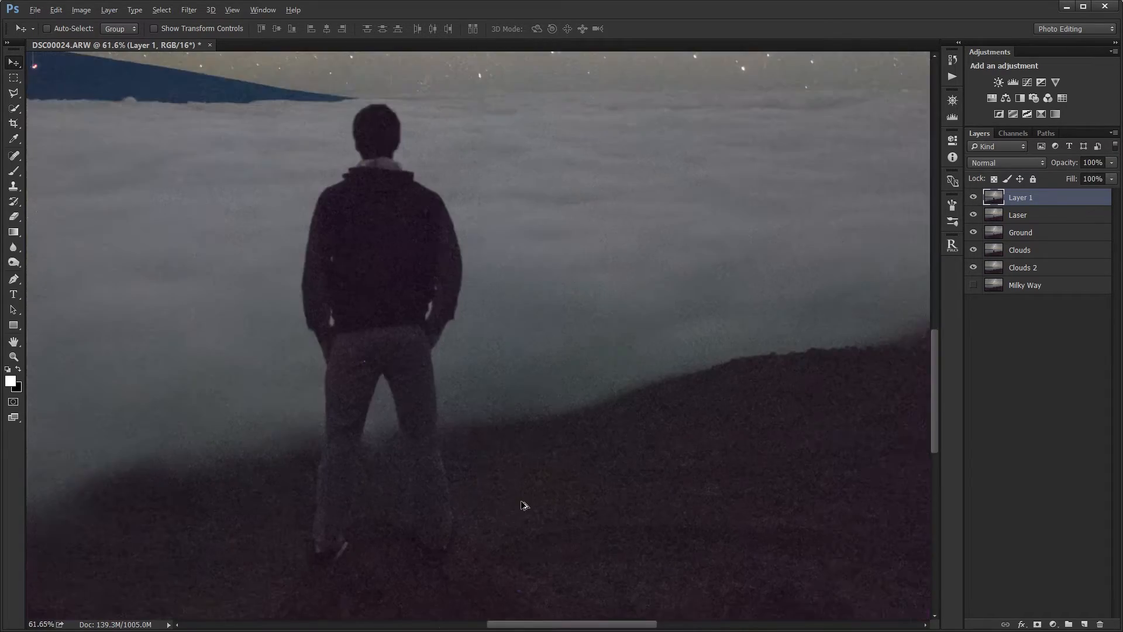
{"action": "left_click_drag", "start_coordinate": [602, 450], "coordinate": [710, 385]}
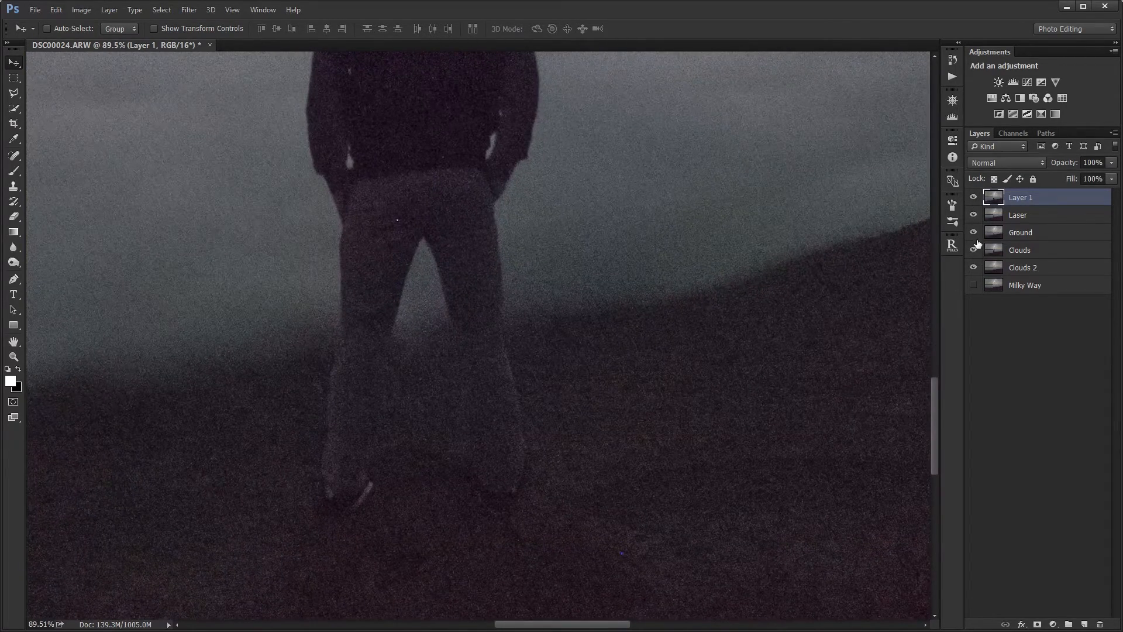
{"action": "left_click", "coordinate": [975, 199]}
{"action": "left_click", "coordinate": [974, 199]}
{"action": "left_click", "coordinate": [974, 199]}
{"action": "left_click", "coordinate": [975, 199]}
{"action": "left_click", "coordinate": [974, 199]}
{"action": "left_click", "coordinate": [974, 199]}
{"action": "left_click_drag", "start_coordinate": [536, 438], "coordinate": [539, 573]}
Compare the man's upper body in Layer 1 with the Clouds layer by toggling Layer 1's visibility.
{"action": "left_click", "coordinate": [974, 199]}
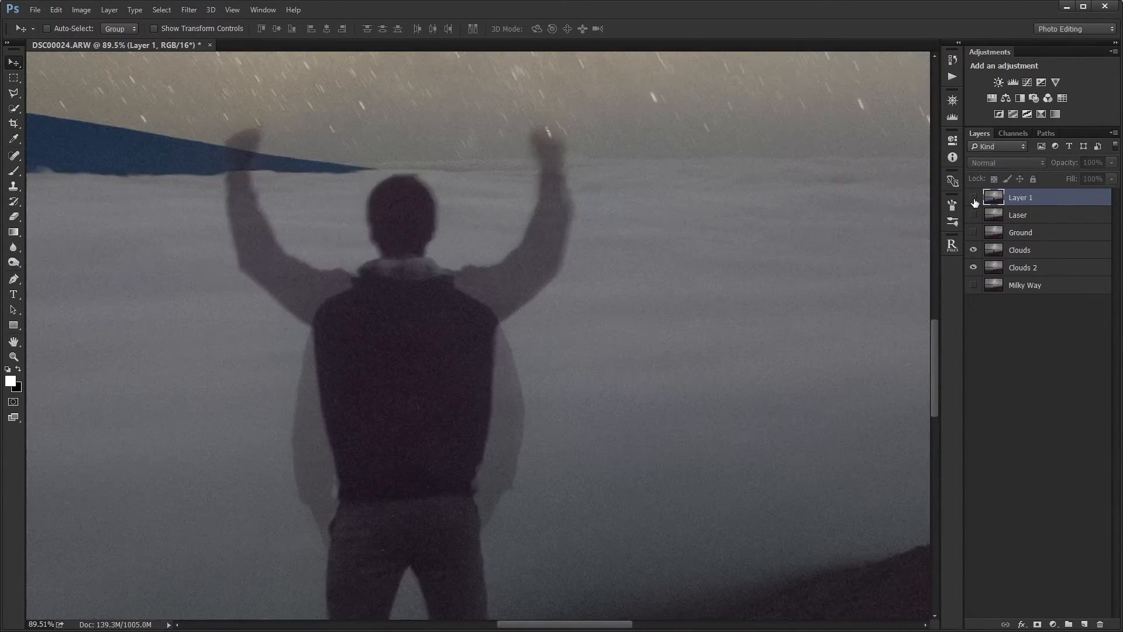
{"action": "left_click", "coordinate": [975, 199]}
{"action": "left_click", "coordinate": [975, 199]}
{"action": "left_click", "coordinate": [975, 199]}
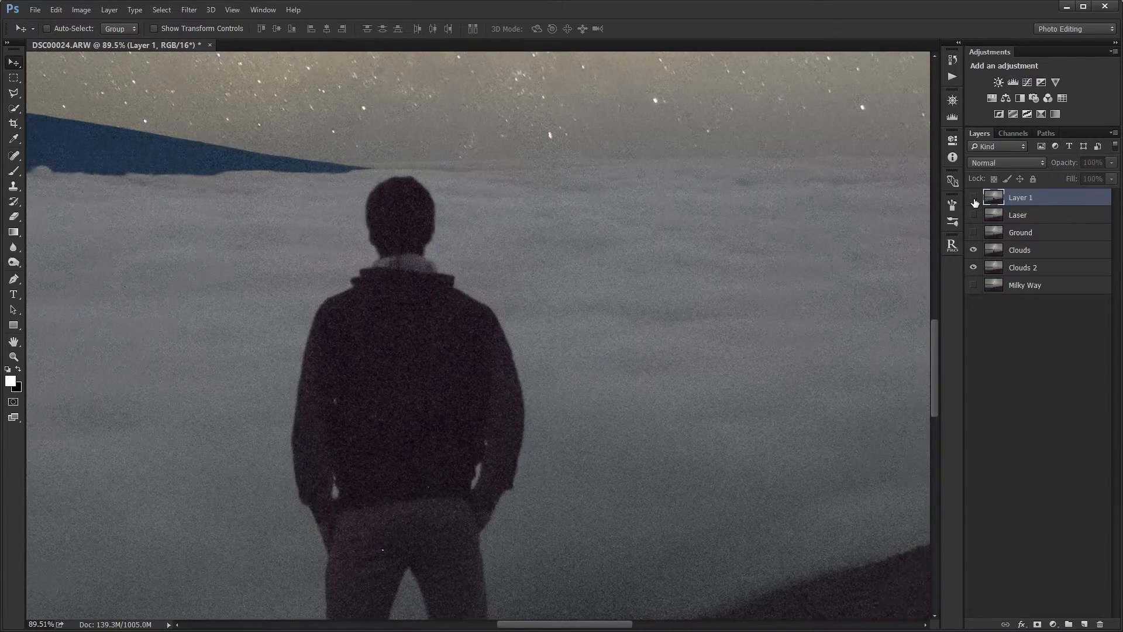
{"action": "left_click", "coordinate": [974, 199]}
{"action": "left_click", "coordinate": [974, 199]}
{"action": "left_click_drag", "start_coordinate": [593, 387], "coordinate": [701, 322]}
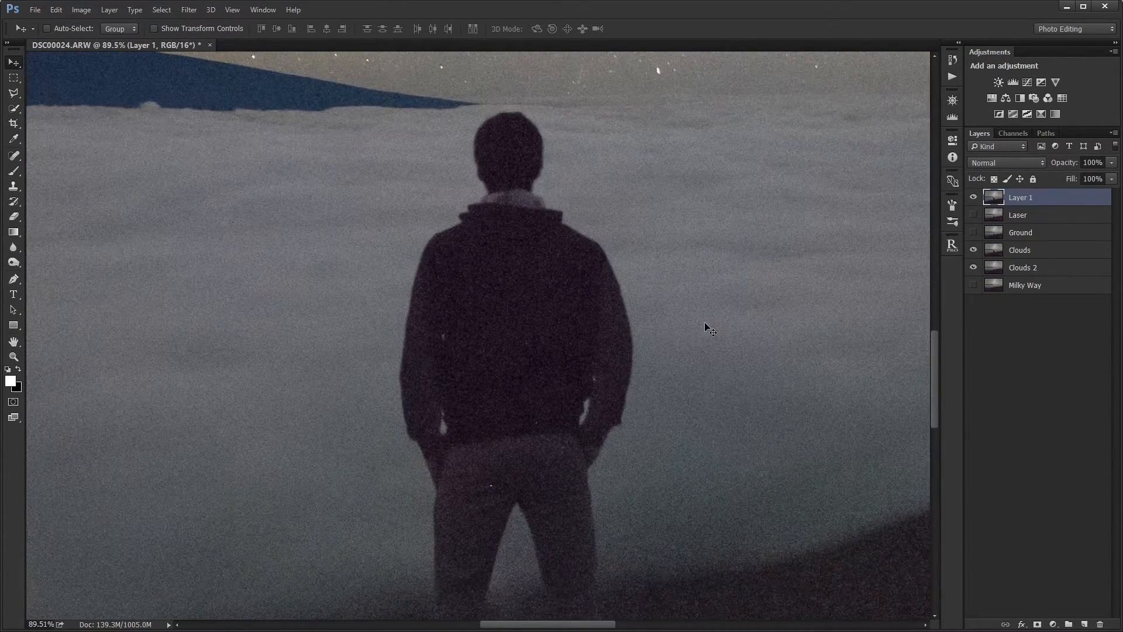
{"action": "left_click_drag", "start_coordinate": [845, 279], "coordinate": [749, 239]}
{"action": "left_click", "coordinate": [974, 199]}
{"action": "left_click", "coordinate": [975, 199]}
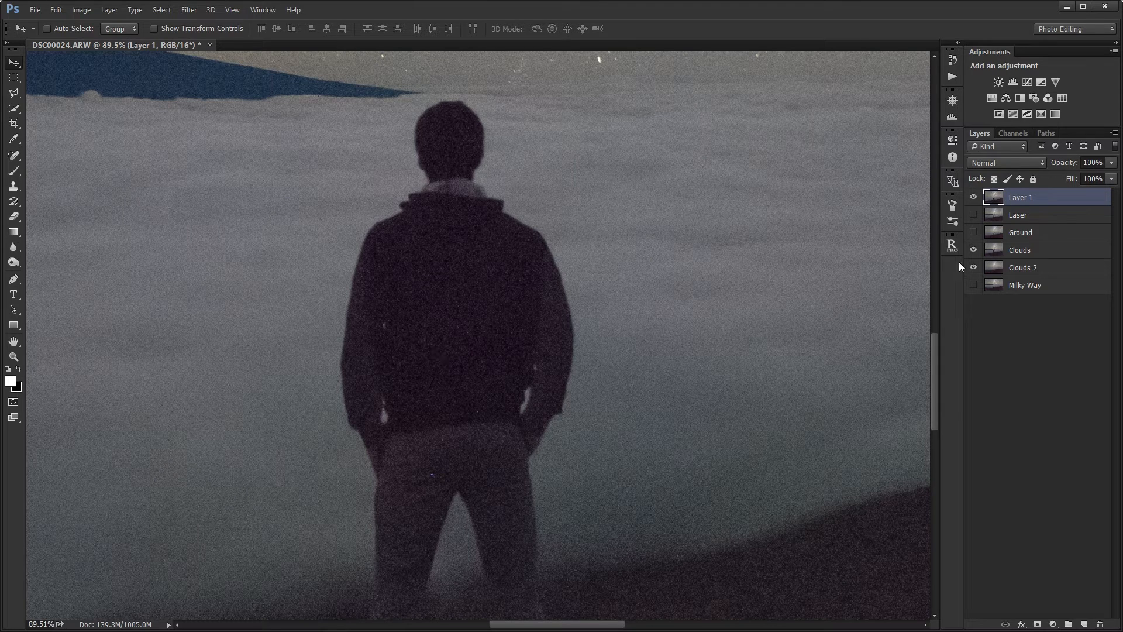
Rename Layer 1 as Subject.
{"action": "double_click", "coordinate": [1021, 198]}
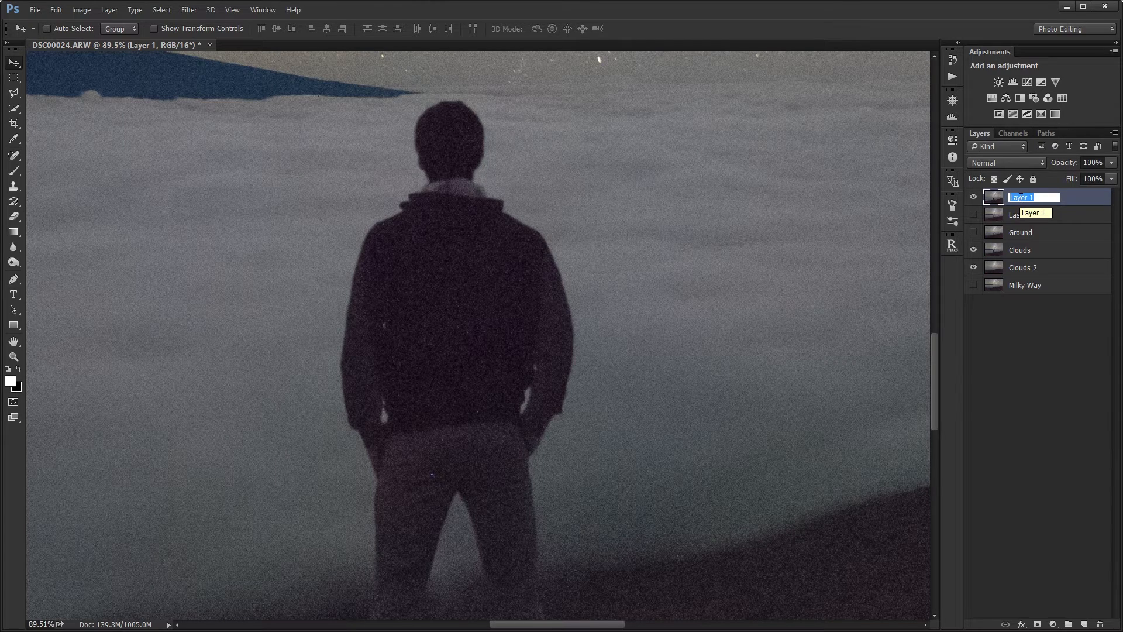
{"action": "type", "text": "Subject"}
{"action": "key", "text": "Return"}
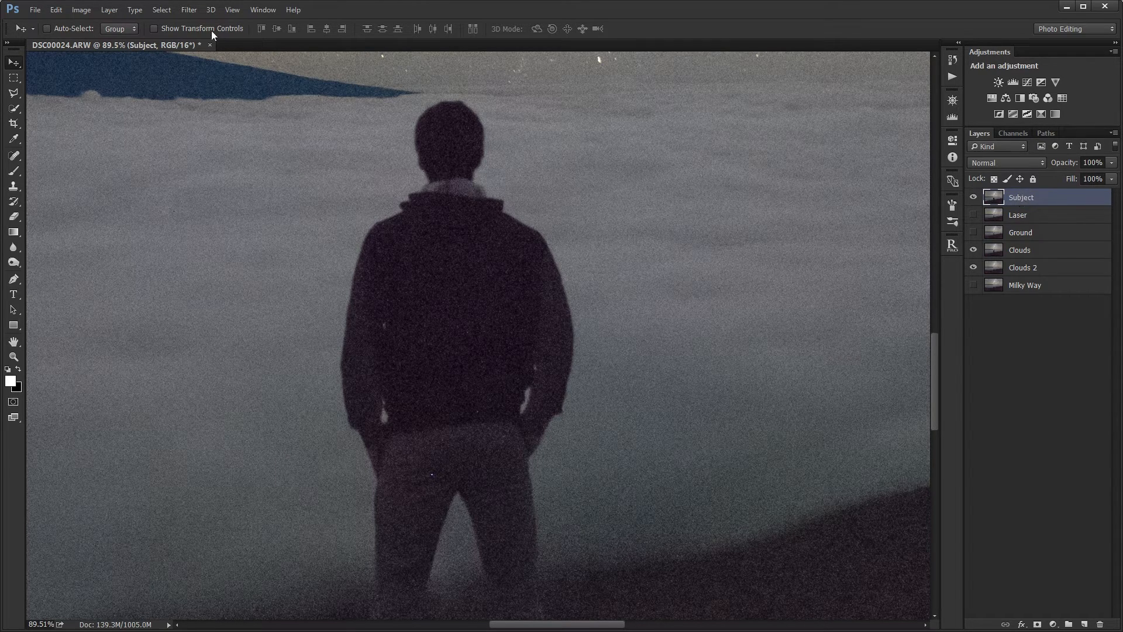
Apply the Dust & Scratches filter to the Subject layer with radius 2 pixels and threshold 20 levels.
{"action": "left_click", "coordinate": [188, 9]}
{"action": "mouse_move", "coordinate": [305, 182]}
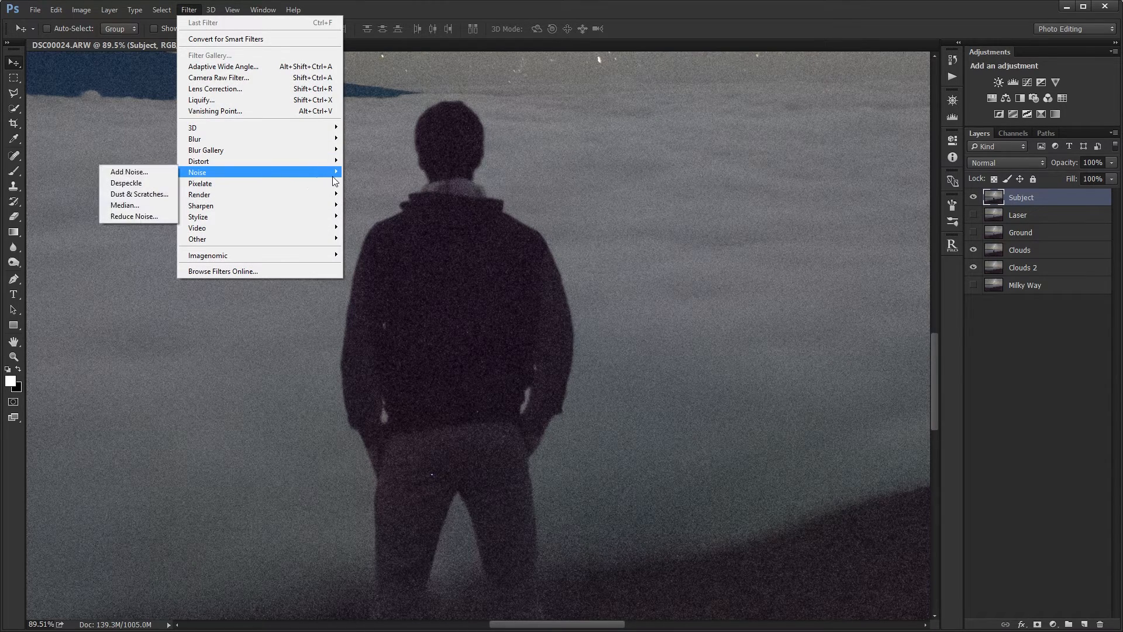
{"action": "left_click", "coordinate": [158, 200]}
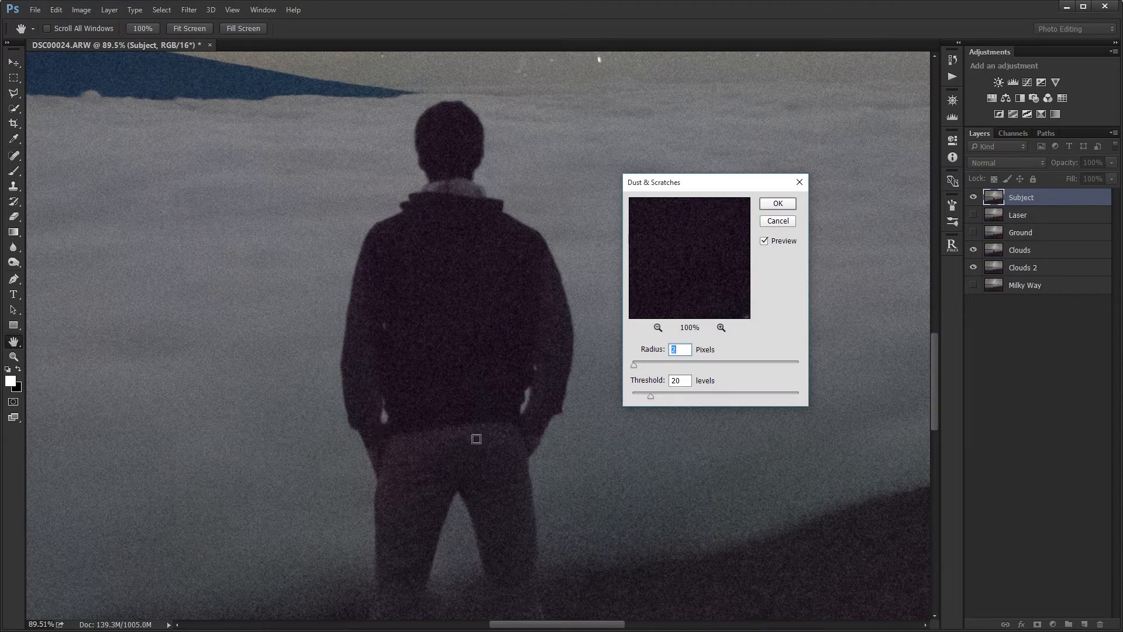
{"action": "left_click", "coordinate": [773, 205]}
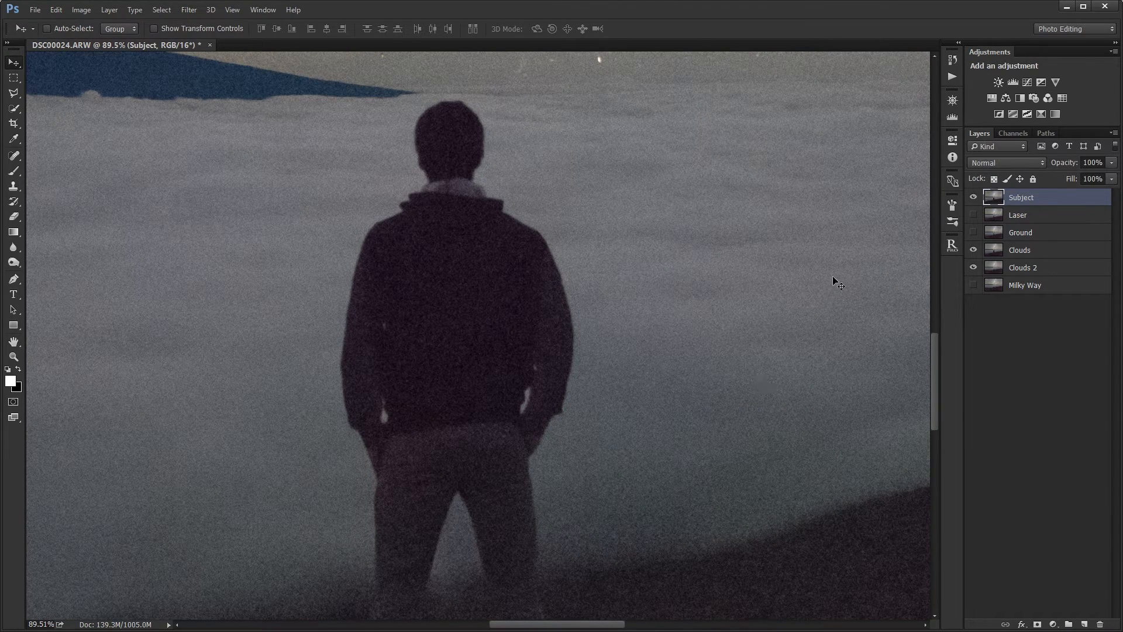
Apply Noiseware to the Subject layer using the Night Scene preset with a raised luminance noise level.
{"action": "left_click", "coordinate": [189, 9]}
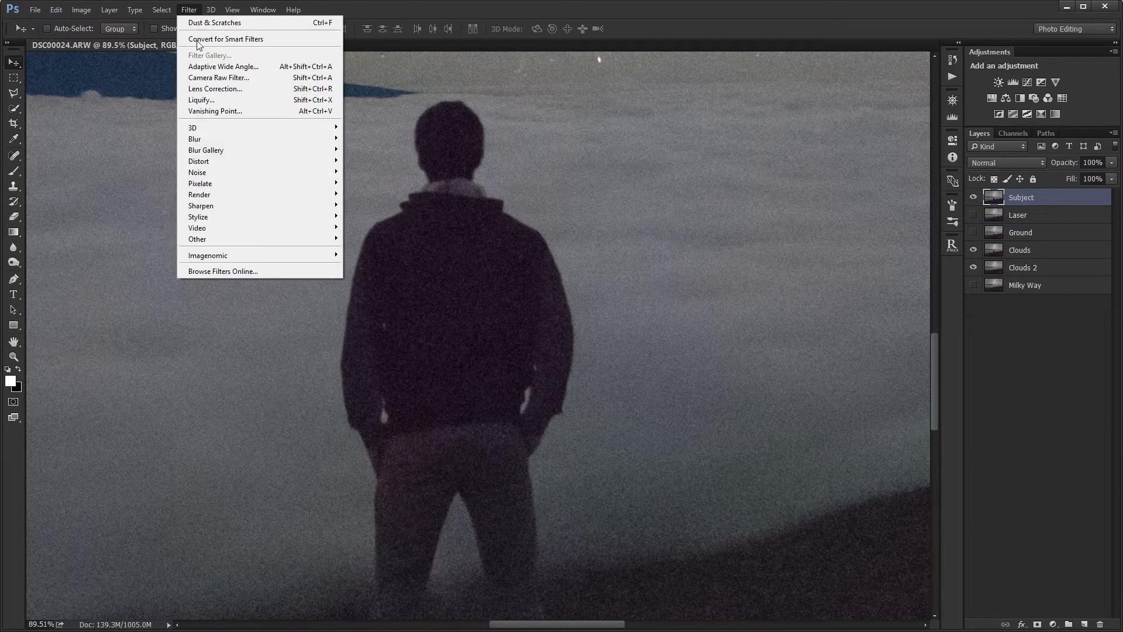
{"action": "mouse_move", "coordinate": [287, 255]}
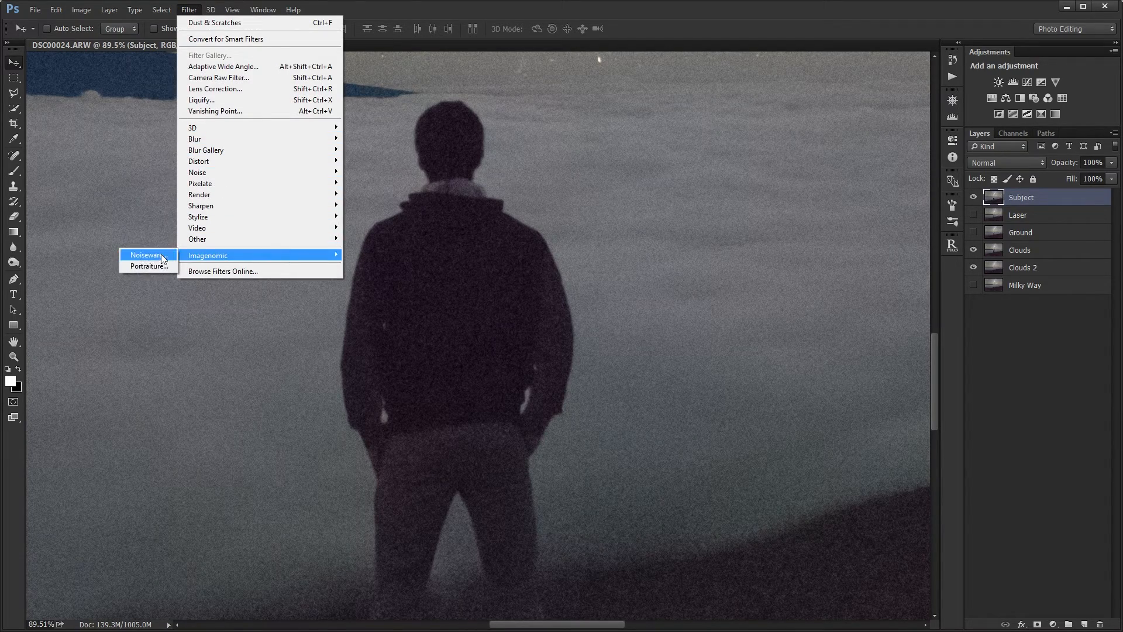
{"action": "left_click", "coordinate": [162, 255]}
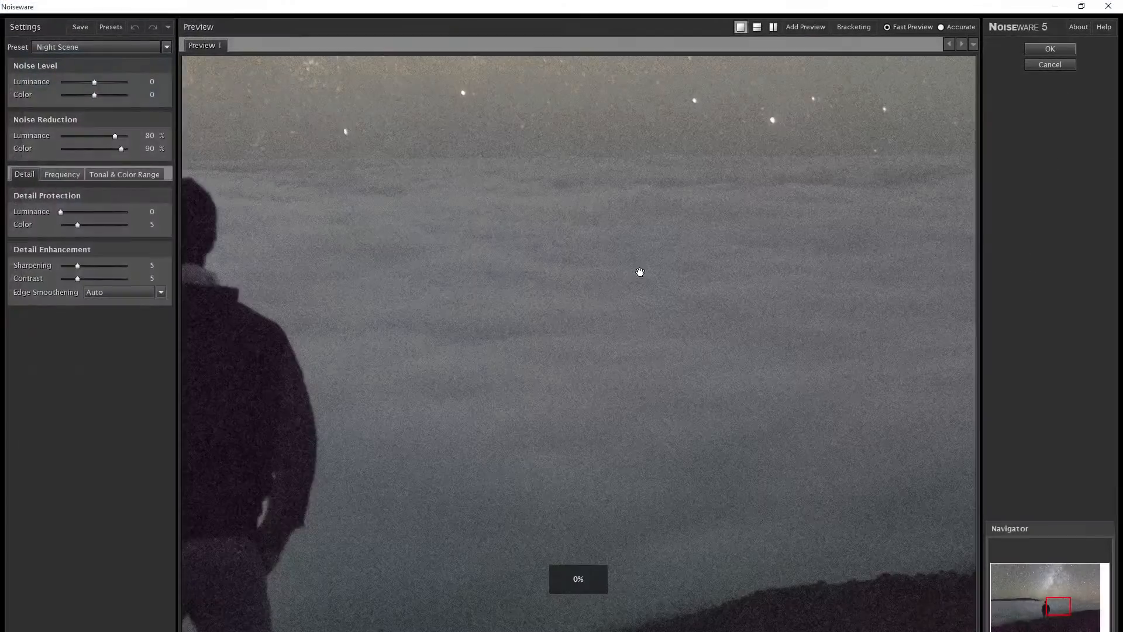
{"action": "left_click", "coordinate": [1080, 6]}
{"action": "left_click_drag", "start_coordinate": [673, 104], "coordinate": [612, 93]}
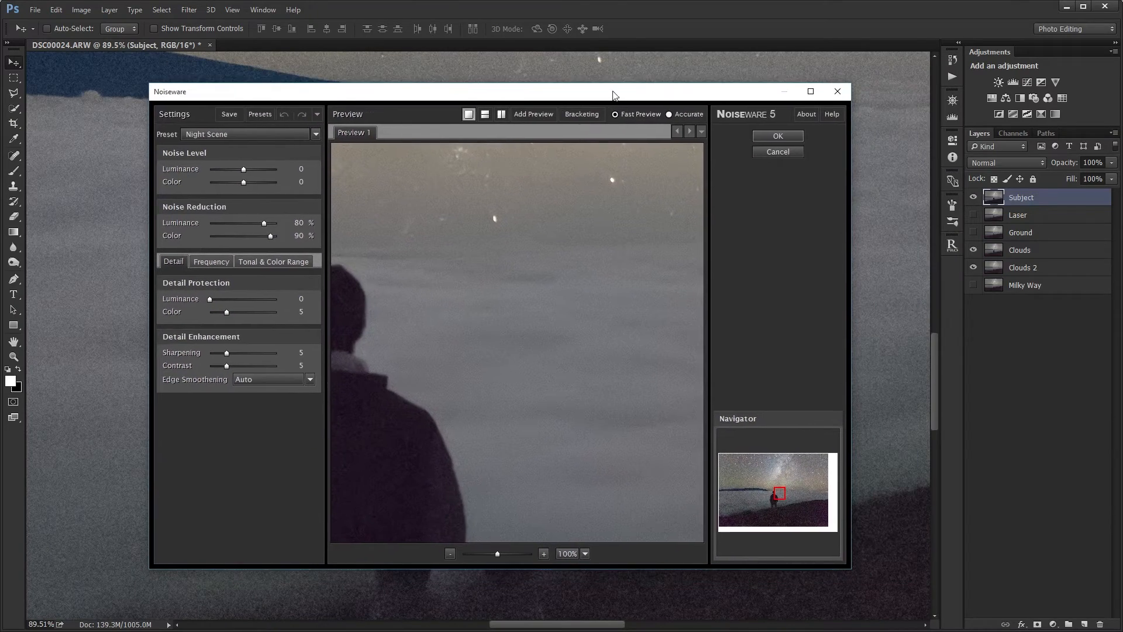
{"action": "left_click_drag", "start_coordinate": [369, 379], "coordinate": [570, 247]}
{"action": "left_click_drag", "start_coordinate": [450, 307], "coordinate": [464, 325]}
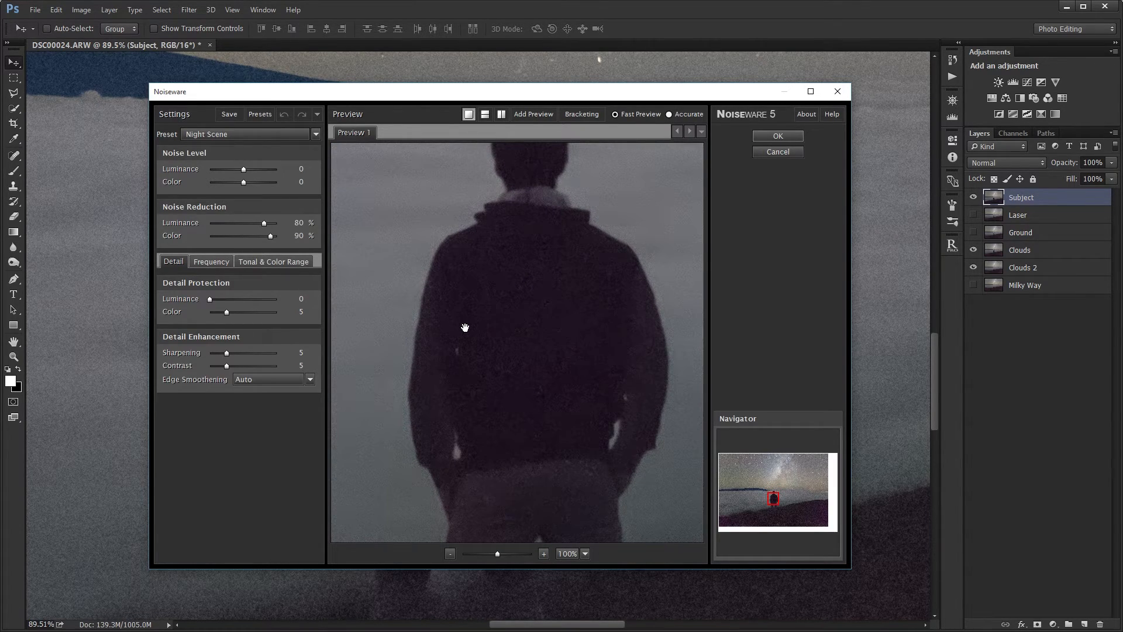
{"action": "left_click_drag", "start_coordinate": [543, 312], "coordinate": [524, 385]}
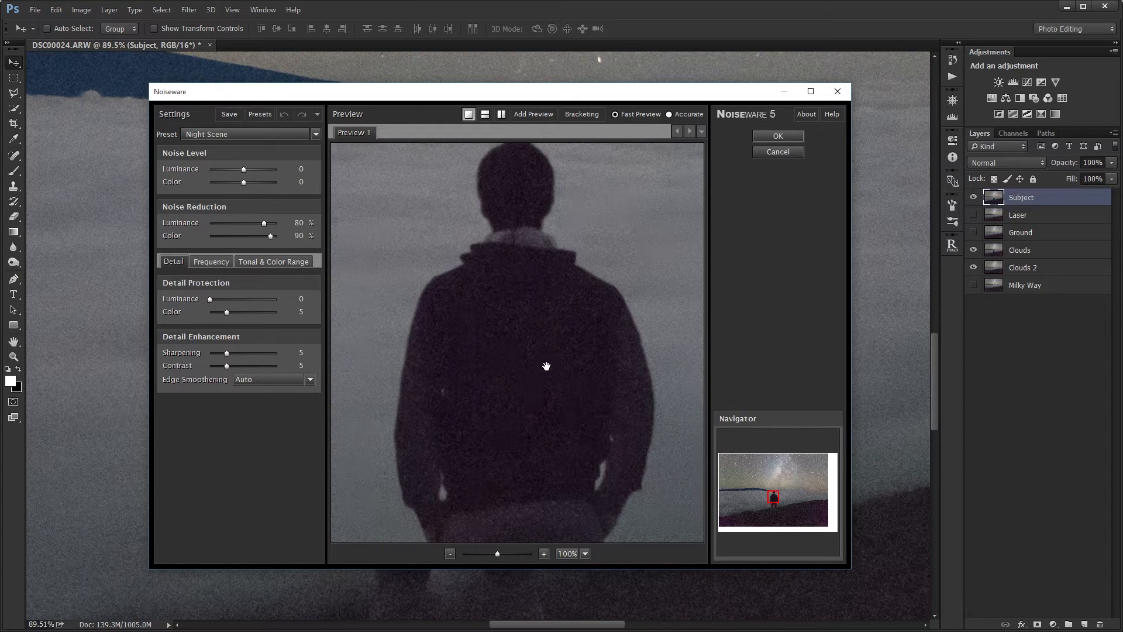
{"action": "left_click_drag", "start_coordinate": [248, 169], "coordinate": [265, 169]}
{"action": "left_click_drag", "start_coordinate": [376, 371], "coordinate": [493, 294]}
{"action": "key", "text": "Return"}
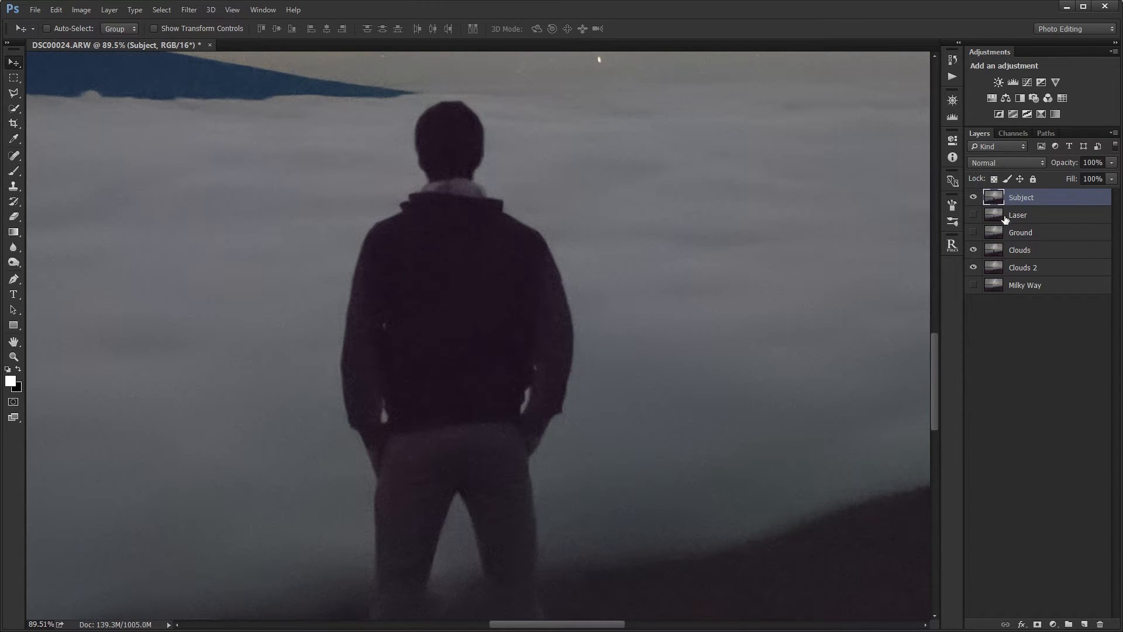
Hide the Subject layer, select the Clouds layer and compare it with Clouds 2.
{"action": "left_click", "coordinate": [974, 199]}
{"action": "left_click", "coordinate": [973, 233]}
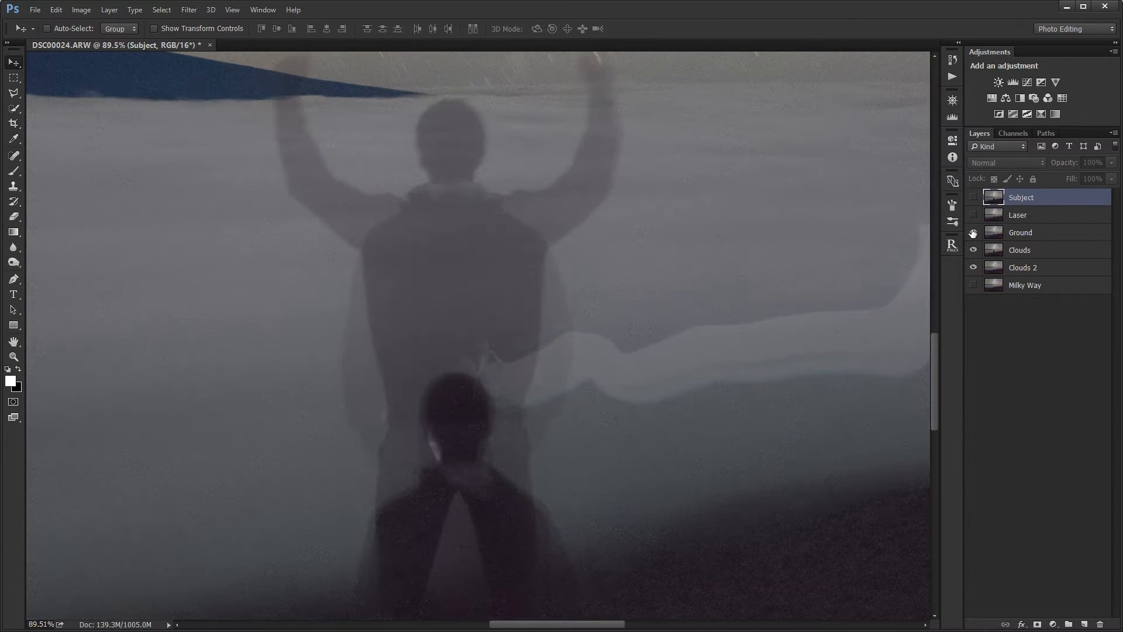
{"action": "left_click", "coordinate": [974, 233]}
{"action": "left_click", "coordinate": [1015, 251]}
{"action": "scroll", "coordinate": [761, 252], "scroll_direction": "down", "scroll_amount": 6}
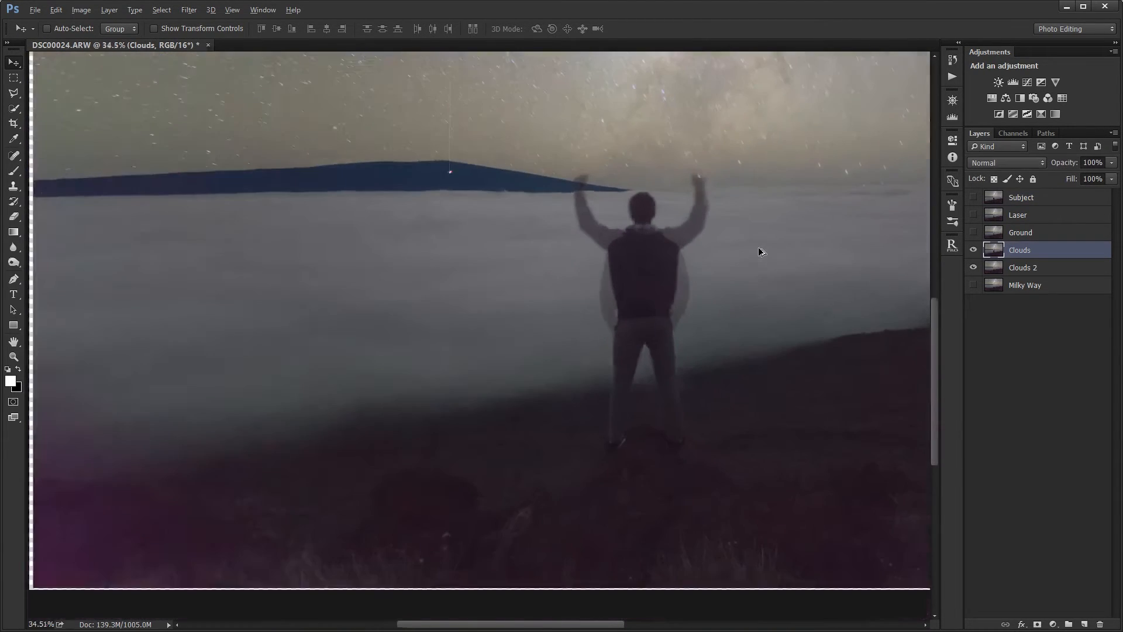
{"action": "scroll", "coordinate": [759, 249], "scroll_direction": "down", "scroll_amount": 1}
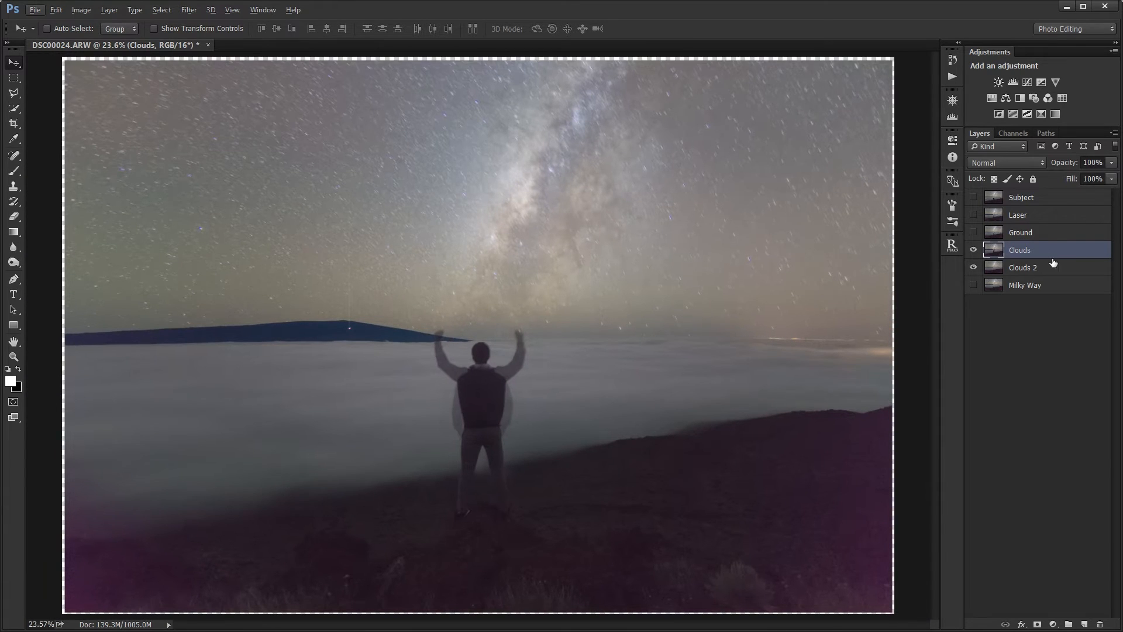
{"action": "left_click", "coordinate": [974, 250]}
{"action": "left_click", "coordinate": [973, 250]}
{"action": "left_click", "coordinate": [974, 250]}
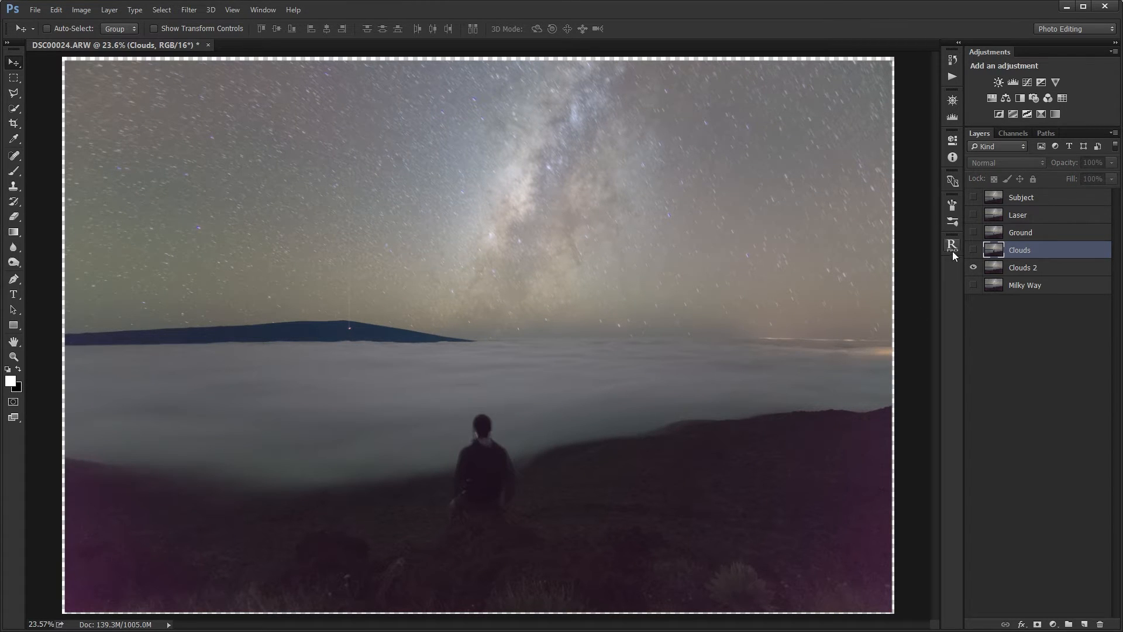
{"action": "left_click", "coordinate": [973, 251]}
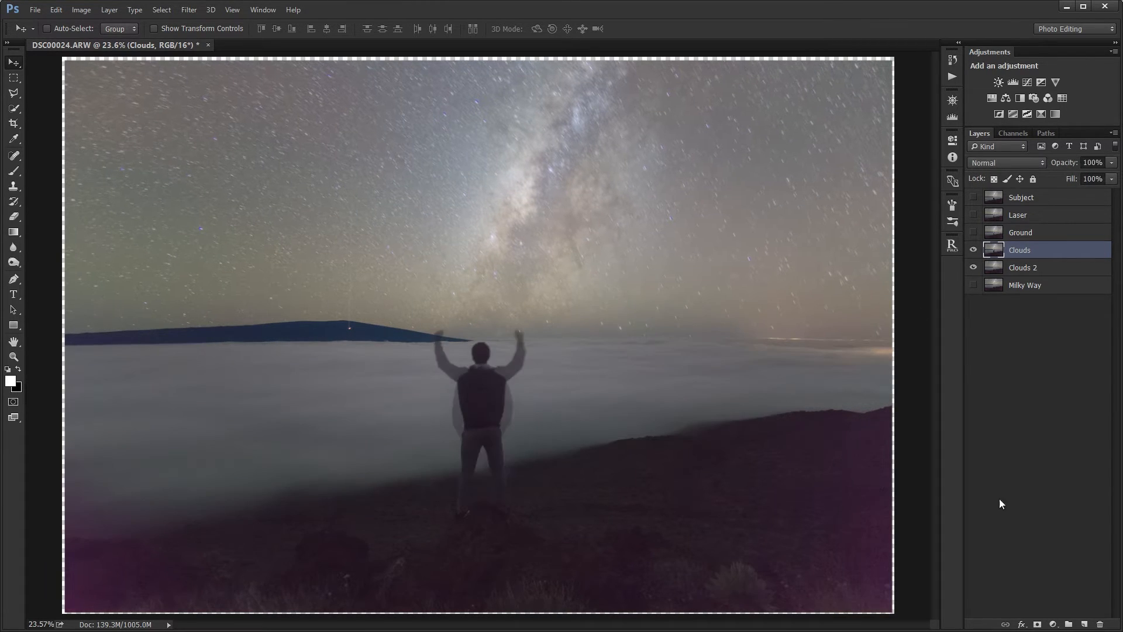
Add a layer mask to the Clouds layer and reduce the black brush to 250 px for painting on it.
{"action": "left_click", "coordinate": [1037, 625]}
{"action": "scroll", "coordinate": [469, 409], "scroll_direction": "up", "scroll_amount": 4}
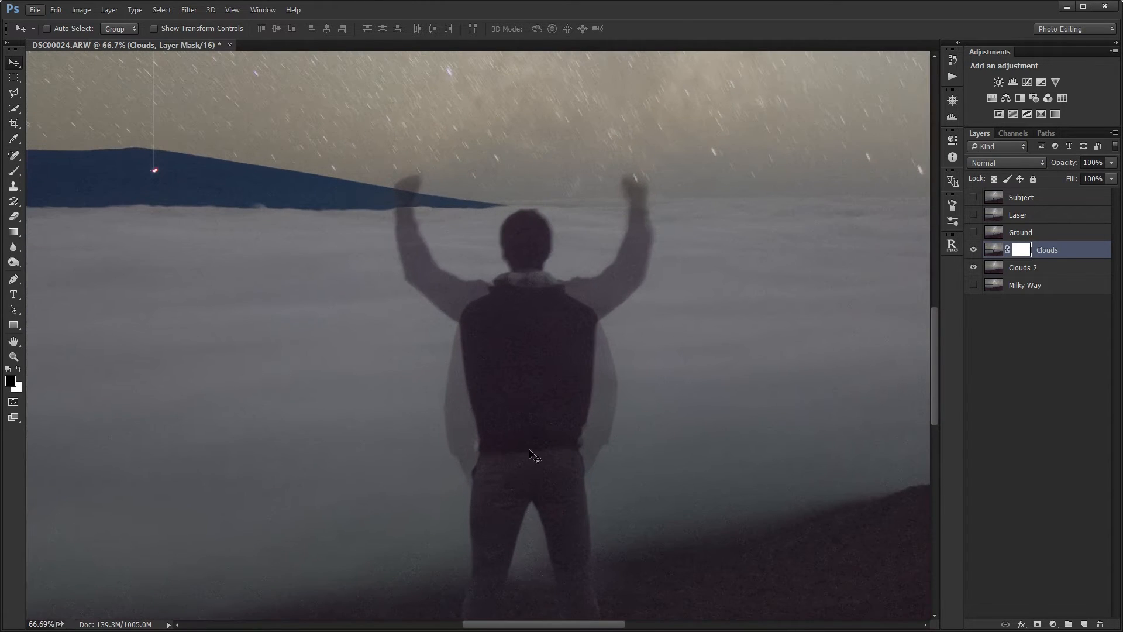
{"action": "key", "text": "b"}
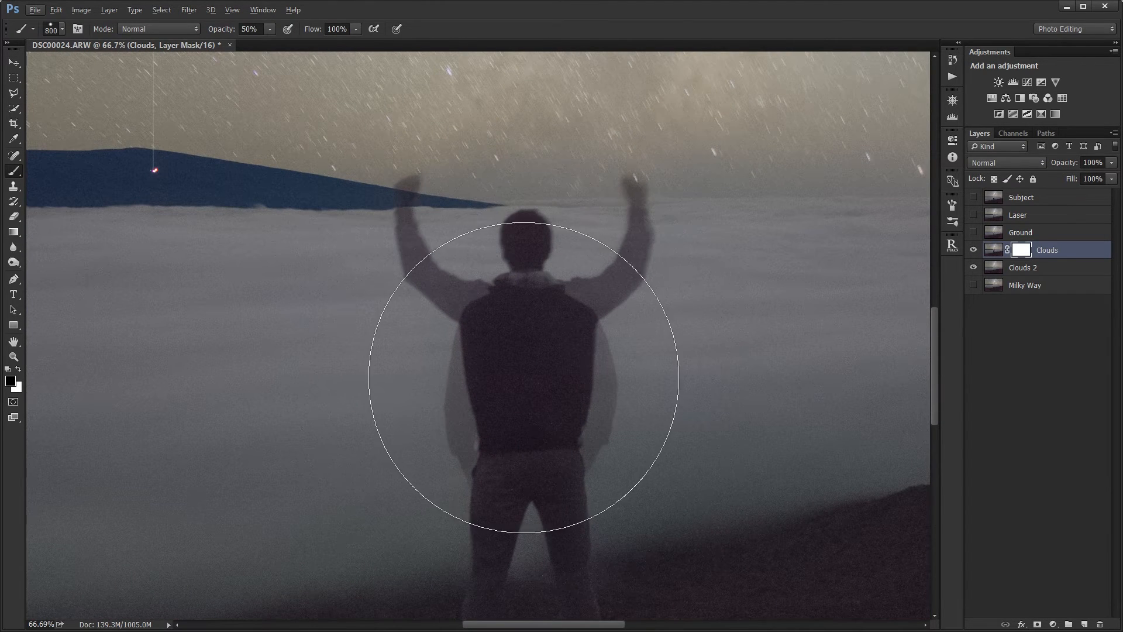
{"action": "key", "text": "bracketleft"}
{"action": "key", "text": "bracketleft"}
{"action": "key", "text": "bracketleft"}
{"action": "key", "text": "bracketleft"}
{"action": "key", "text": "bracketleft"}
{"action": "key", "text": "bracketleft"}
Set the brush opacity to 100% and mask out the man's raised right hand and forearm on the Clouds layer.
{"action": "scroll", "coordinate": [649, 219], "scroll_direction": "up", "scroll_amount": 2}
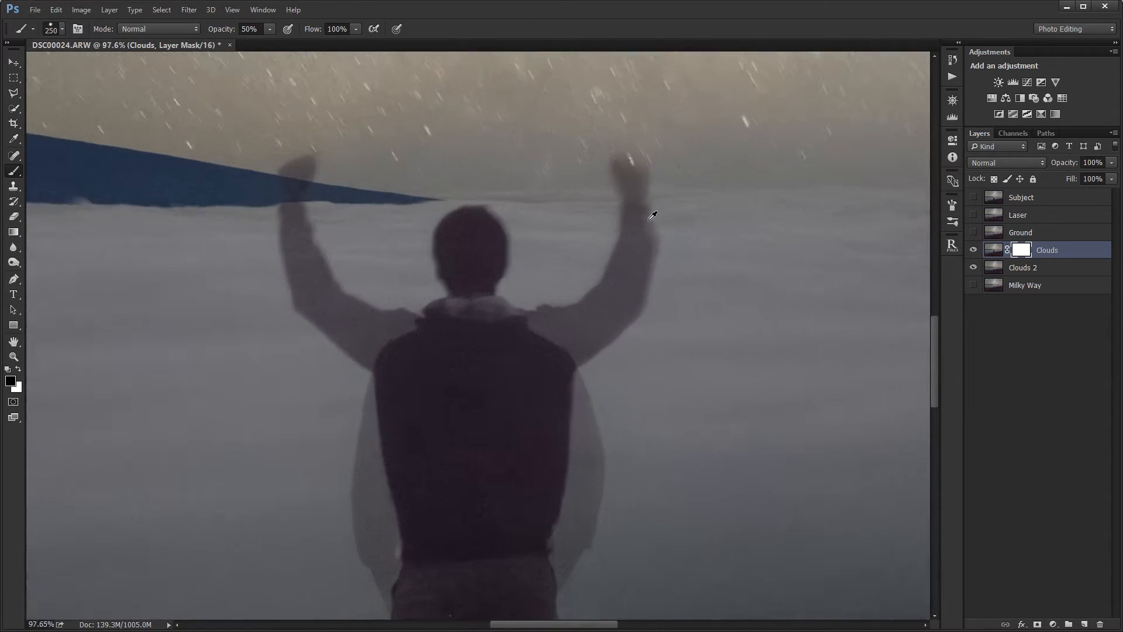
{"action": "scroll", "coordinate": [659, 232], "scroll_direction": "up", "scroll_amount": 1}
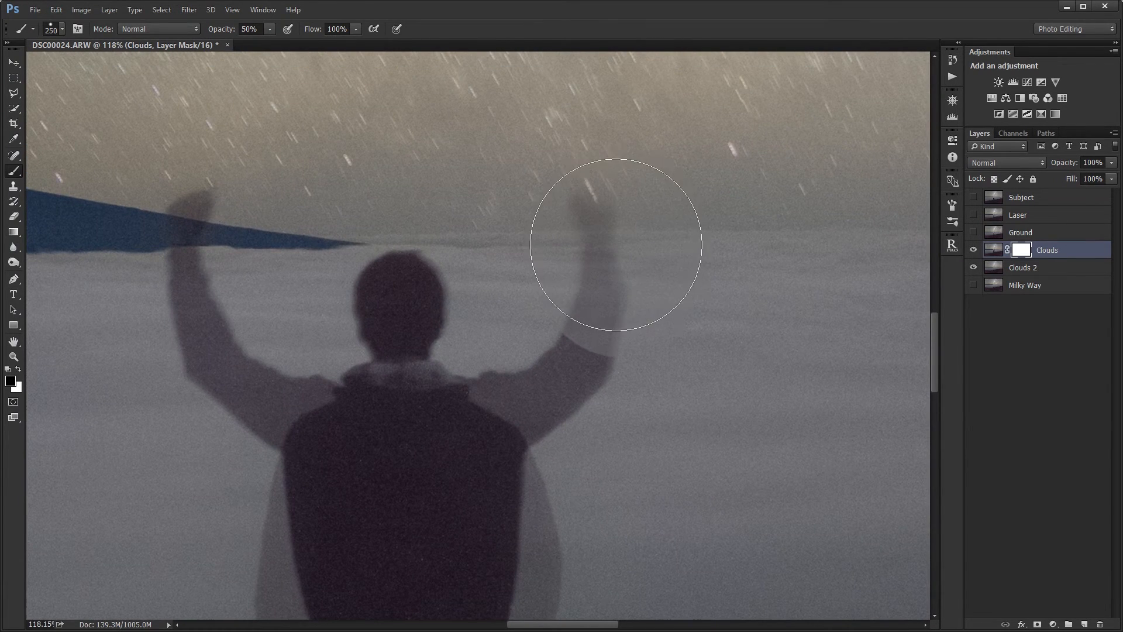
{"action": "right_click", "coordinate": [616, 244]}
{"action": "left_click", "coordinate": [680, 300]}
{"action": "left_click", "coordinate": [596, 227]}
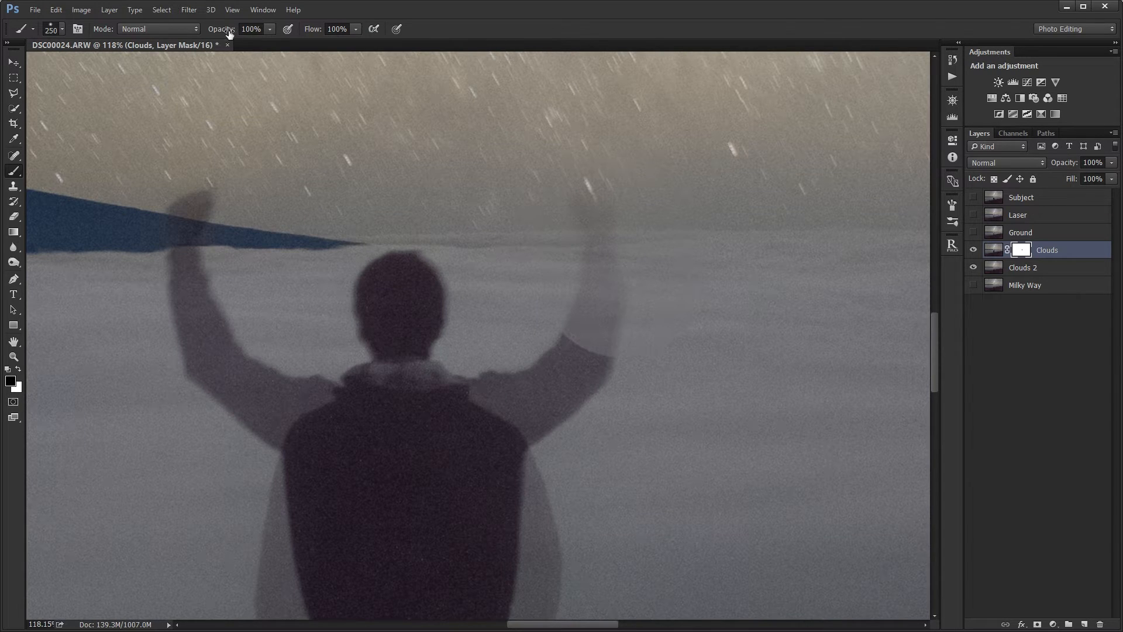
{"action": "right_click", "coordinate": [624, 291]}
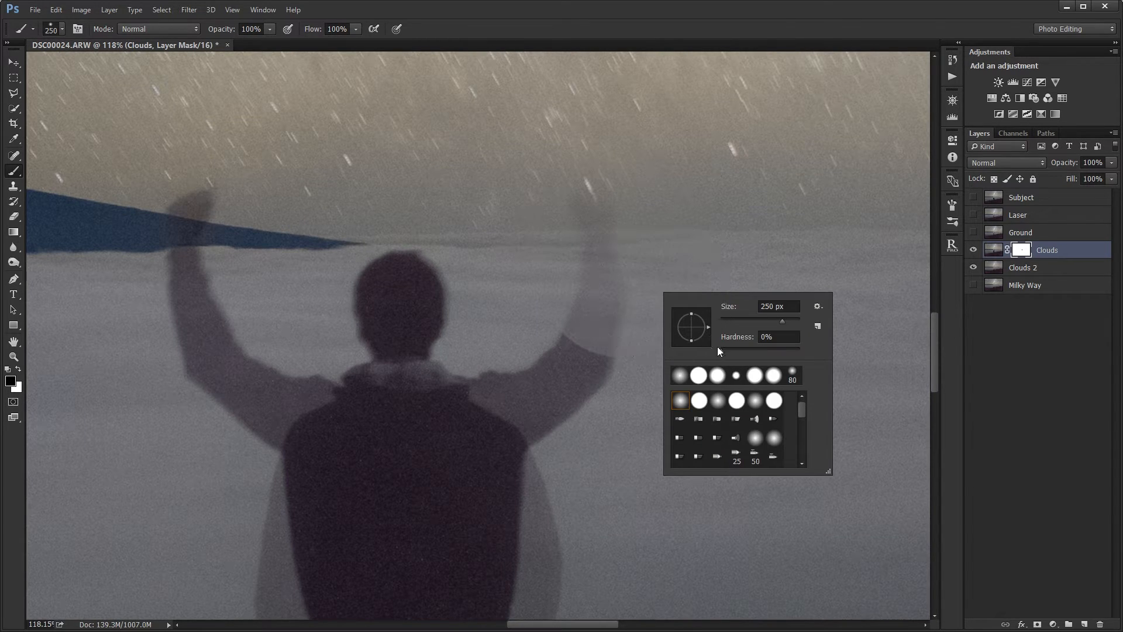
{"action": "mouse_move", "coordinate": [591, 216]}
{"action": "left_mouse_down"}
{"action": "mouse_move", "coordinate": [584, 284]}
{"action": "mouse_move", "coordinate": [614, 346]}
{"action": "mouse_move", "coordinate": [633, 345]}
{"action": "left_mouse_up"}
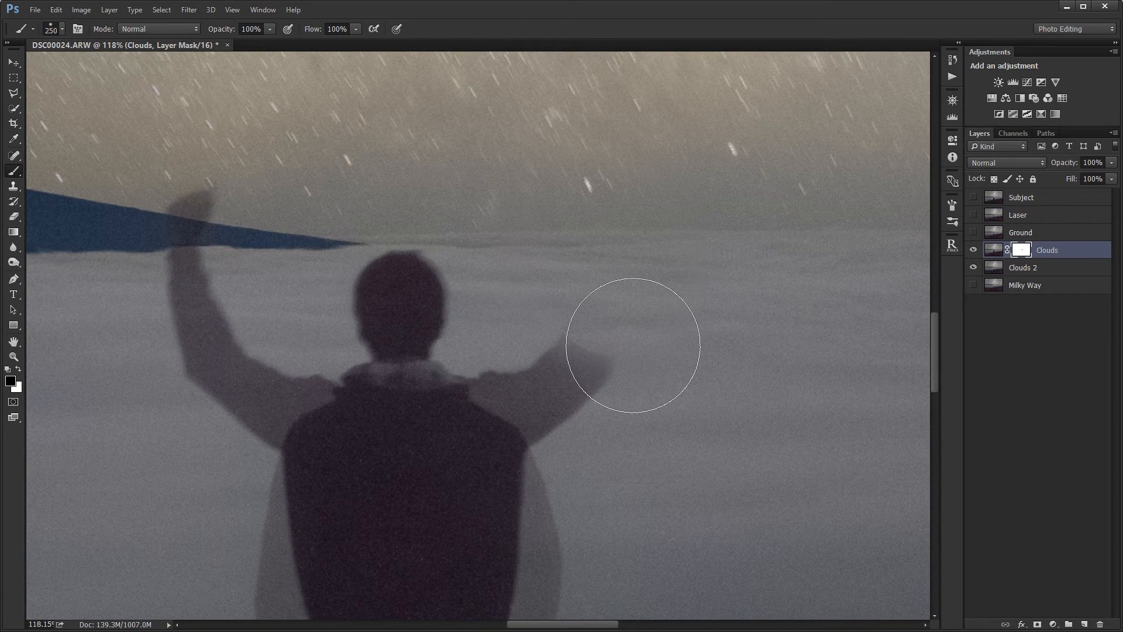
Reduce the brush to 150 px and mask out the rest of the man's raised right arm on the Clouds layer.
{"action": "key", "text": "bracketleft"}
{"action": "key", "text": "bracketleft"}
{"action": "key", "text": "bracketleft"}
{"action": "mouse_move", "coordinate": [582, 304]}
{"action": "left_mouse_down"}
{"action": "mouse_move", "coordinate": [644, 384]}
{"action": "mouse_move", "coordinate": [542, 320]}
{"action": "mouse_move", "coordinate": [566, 391]}
{"action": "mouse_move", "coordinate": [534, 371]}
{"action": "left_mouse_up"}
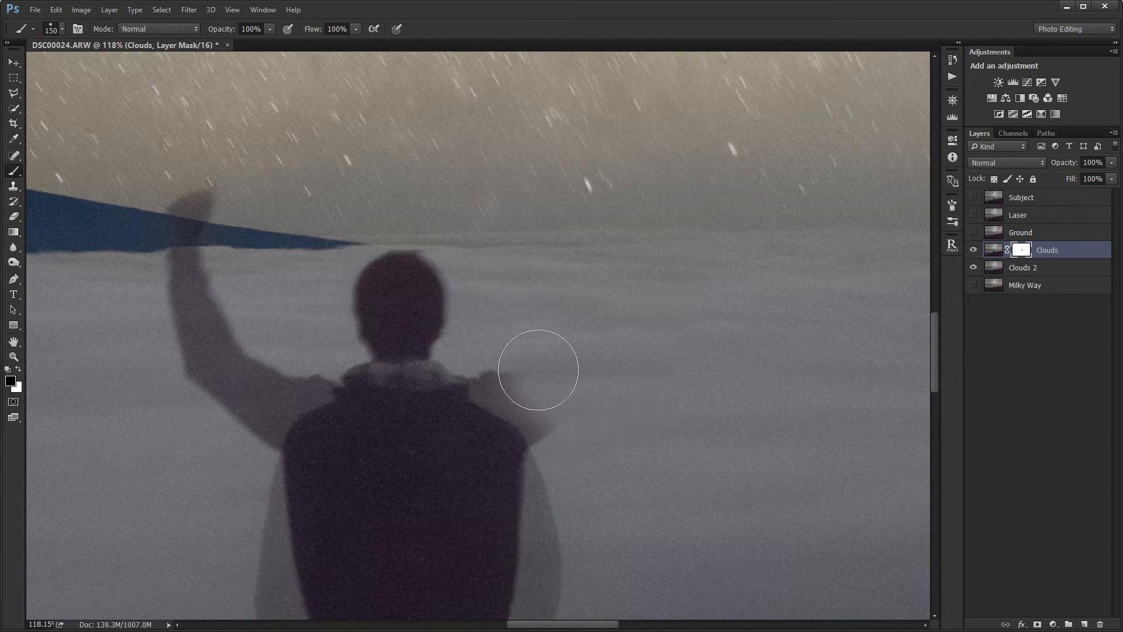
Mask out the man's raised left arm on the Clouds layer, from the hand down towards the shoulder.
{"action": "key", "text": "bracketleft"}
{"action": "key", "text": "bracketleft"}
{"action": "key", "text": "bracketright"}
{"action": "key", "text": "bracketright"}
{"action": "key", "text": "bracketright"}
{"action": "mouse_move", "coordinate": [181, 332]}
{"action": "left_mouse_down"}
{"action": "mouse_move", "coordinate": [192, 143]}
{"action": "mouse_move", "coordinate": [210, 413]}
{"action": "mouse_move", "coordinate": [215, 370]}
{"action": "mouse_move", "coordinate": [242, 381]}
{"action": "mouse_move", "coordinate": [265, 365]}
{"action": "mouse_move", "coordinate": [226, 414]}
{"action": "left_mouse_up"}
Set the brush to 125 px with 66% hardness for cleaning up the shoulder edges.
{"action": "key", "text": "bracketleft"}
{"action": "key", "text": "bracketleft"}
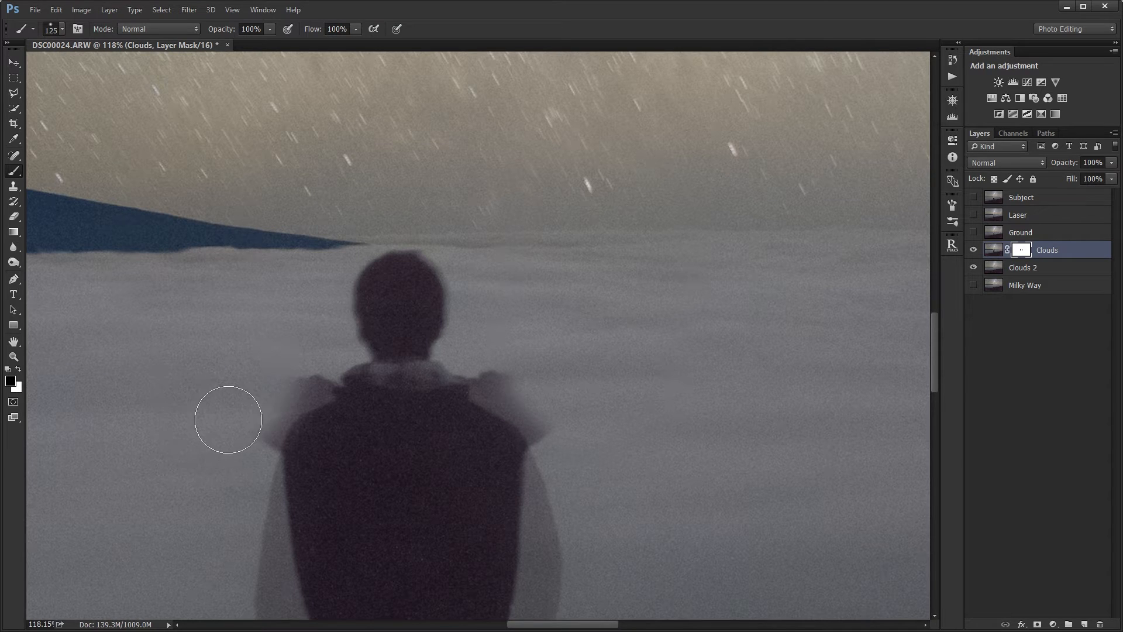
{"action": "scroll", "coordinate": [229, 410], "scroll_direction": "up", "scroll_amount": 3}
{"action": "right_click", "coordinate": [389, 306]}
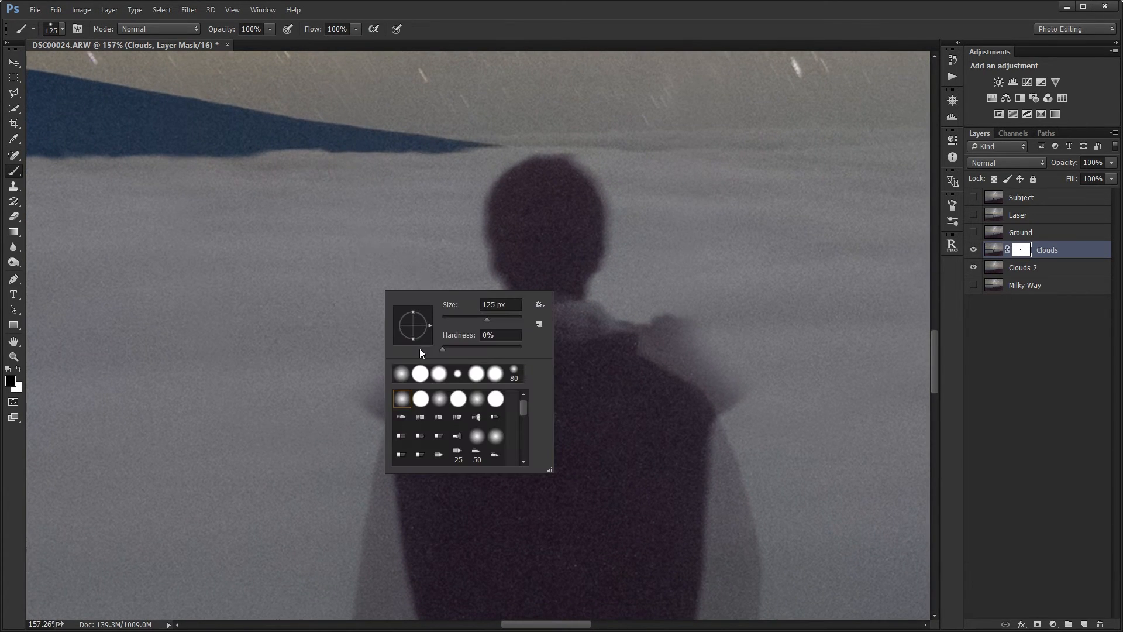
{"action": "left_click_drag", "start_coordinate": [458, 348], "coordinate": [485, 349]}
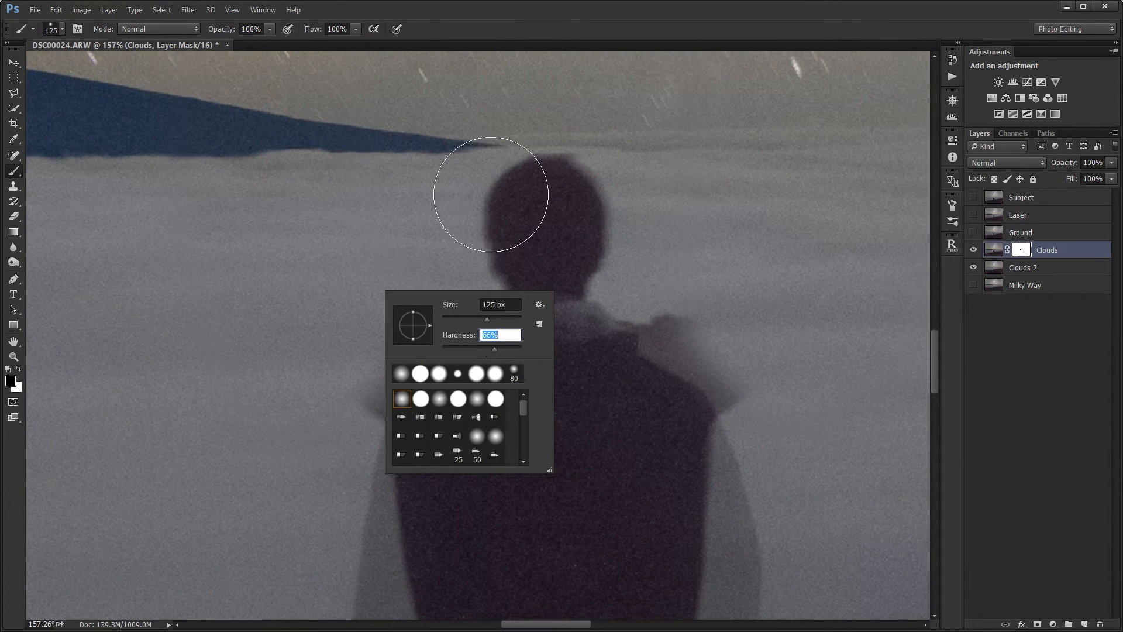
{"action": "key", "text": "Return"}
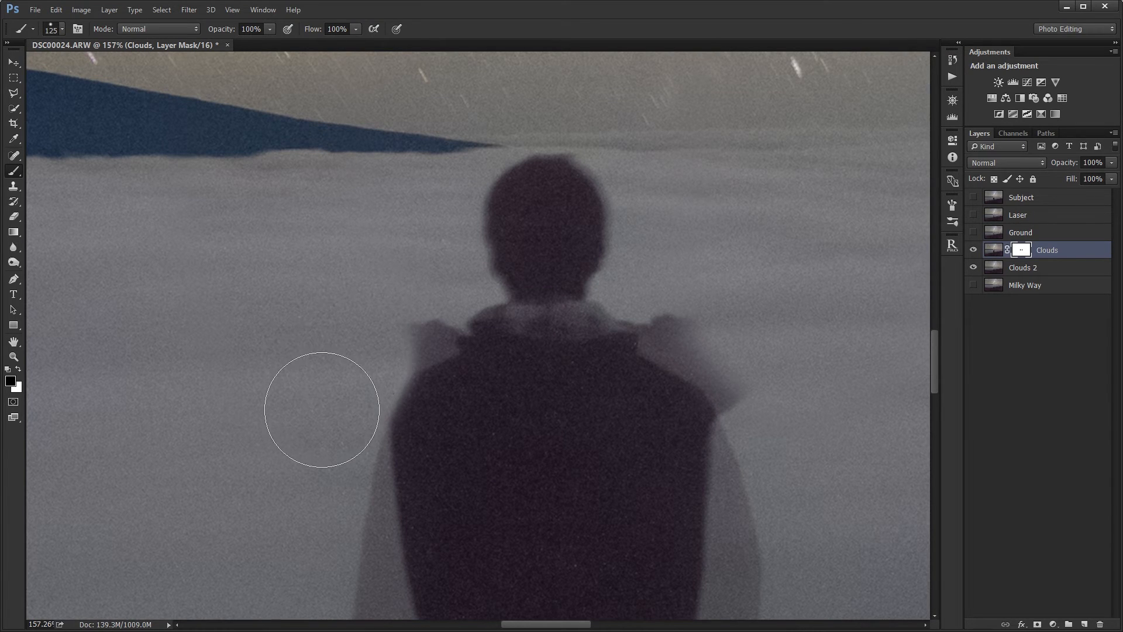
Mask out the arm remnants along both shoulders and the collar on the Clouds layer using a 40 to 60 px brush.
{"action": "key", "text": "bracketleft"}
{"action": "key", "text": "bracketleft"}
{"action": "key", "text": "bracketleft"}
{"action": "key", "text": "bracketleft"}
{"action": "key", "text": "bracketleft"}
{"action": "key", "text": "bracketleft"}
{"action": "mouse_move", "coordinate": [428, 337]}
{"action": "left_mouse_down"}
{"action": "mouse_move", "coordinate": [444, 315]}
{"action": "mouse_move", "coordinate": [435, 337]}
{"action": "left_mouse_up"}
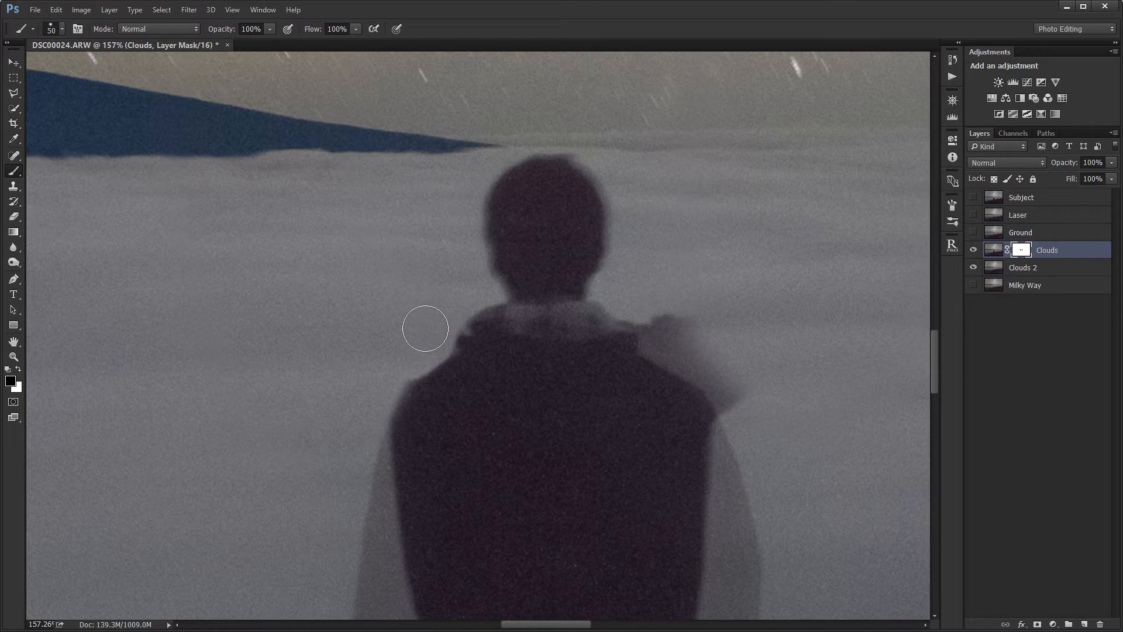
{"action": "left_click_drag", "start_coordinate": [750, 406], "coordinate": [709, 357]}
{"action": "key", "text": "bracketright"}
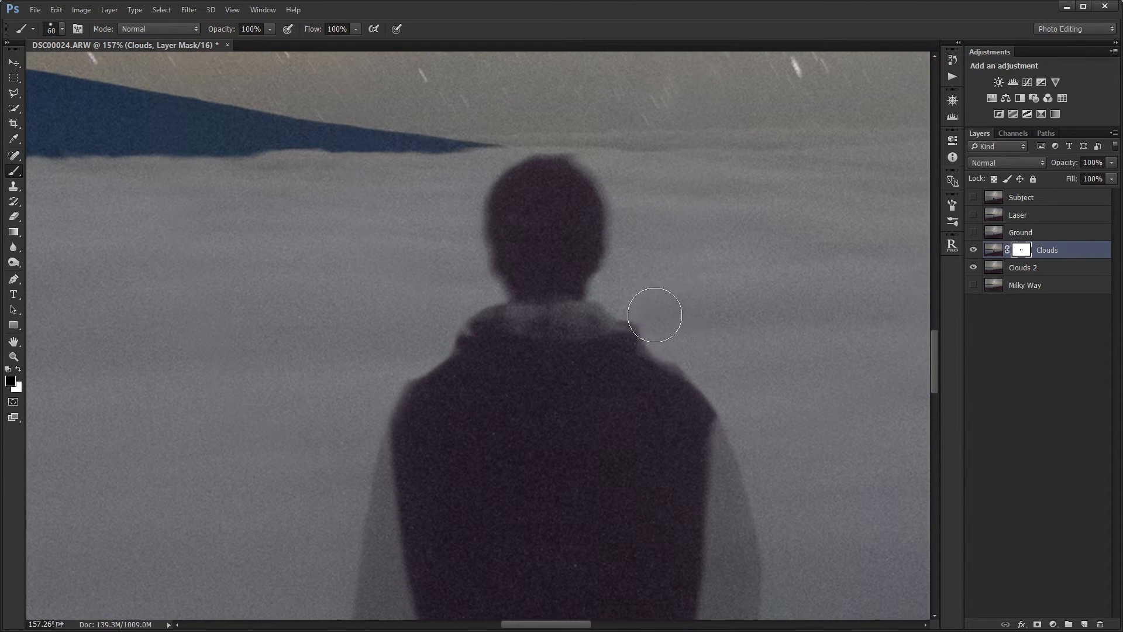
{"action": "key", "text": "bracketleft"}
{"action": "key", "text": "bracketleft"}
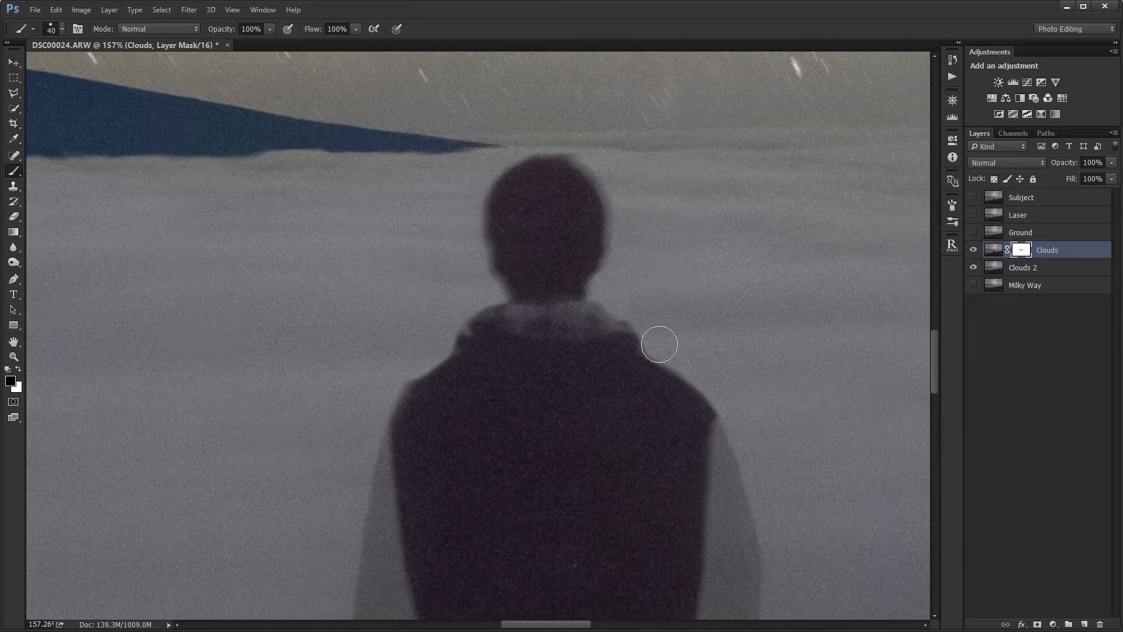
Soften the brush to 0% hardness and enlarge it to 300 px.
{"action": "scroll", "coordinate": [692, 336], "scroll_direction": "down", "scroll_amount": 8}
{"action": "left_click_drag", "start_coordinate": [760, 383], "coordinate": [508, 385]}
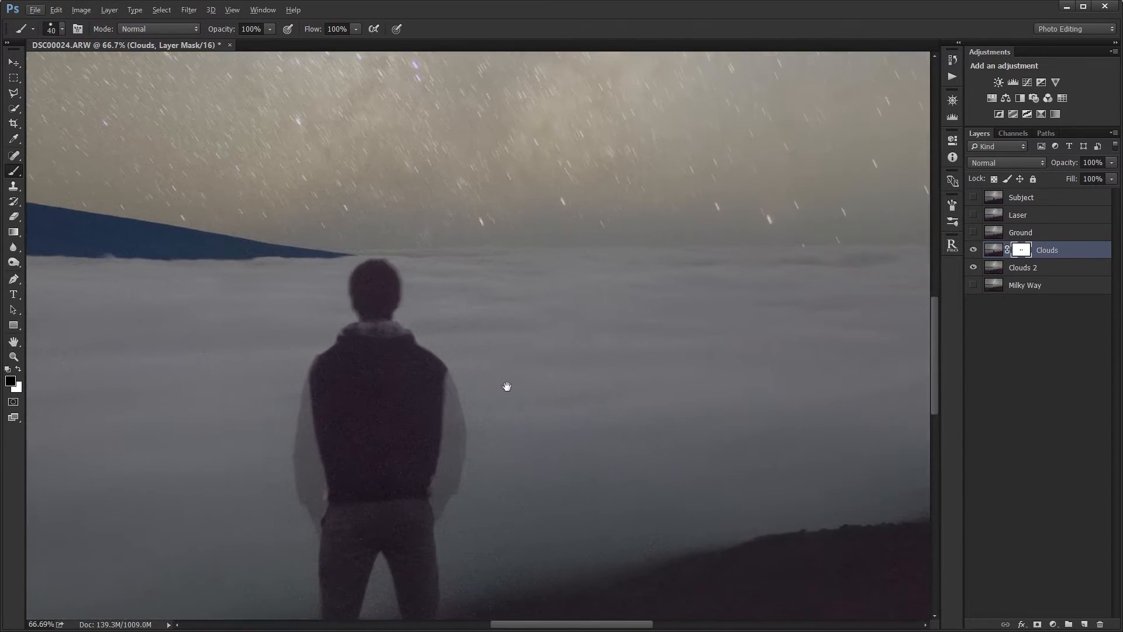
{"action": "scroll", "coordinate": [511, 383], "scroll_direction": "down", "scroll_amount": 2}
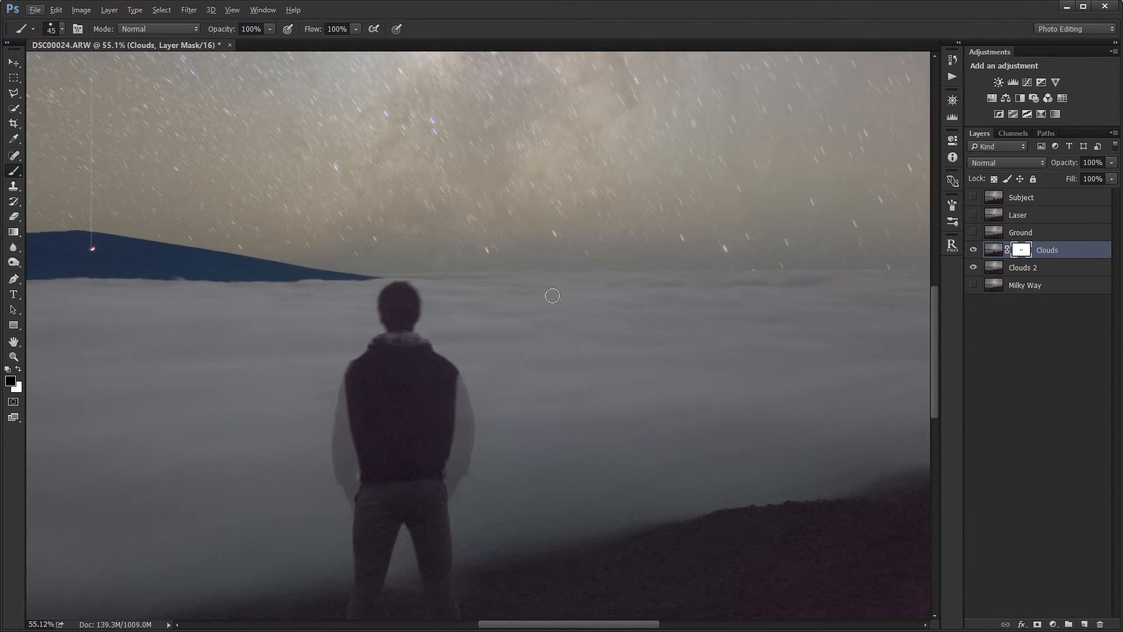
{"action": "right_click", "coordinate": [603, 292]}
{"action": "left_click_drag", "start_coordinate": [659, 339], "coordinate": [545, 320]}
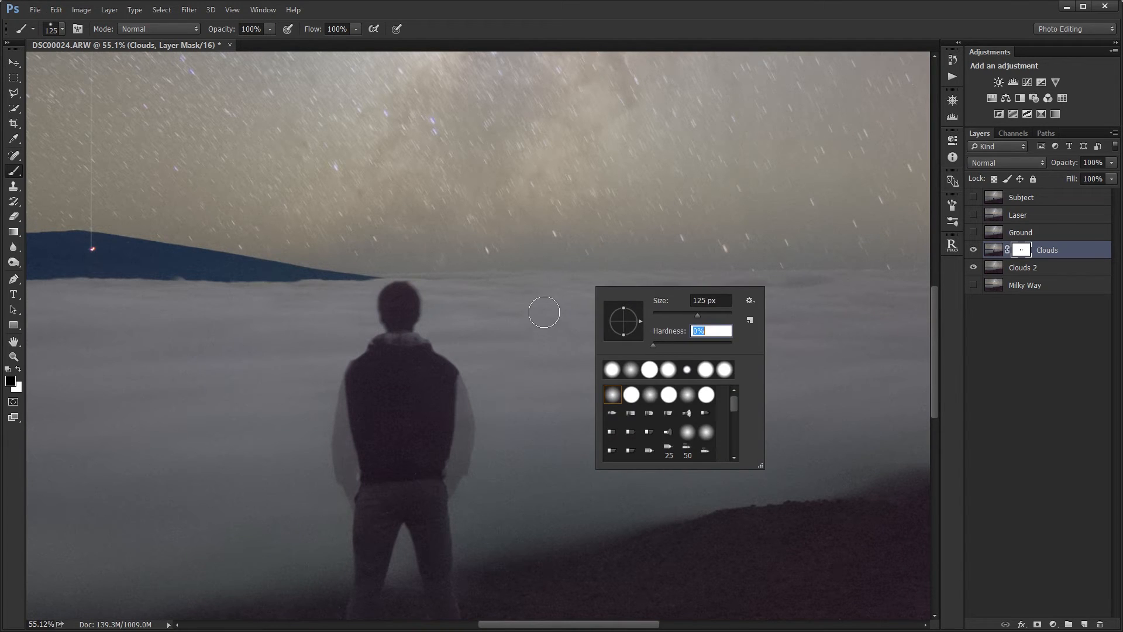
{"action": "key", "text": "Return"}
{"action": "key", "text": "bracketright"}
{"action": "key", "text": "bracketright"}
{"action": "key", "text": "bracketright"}
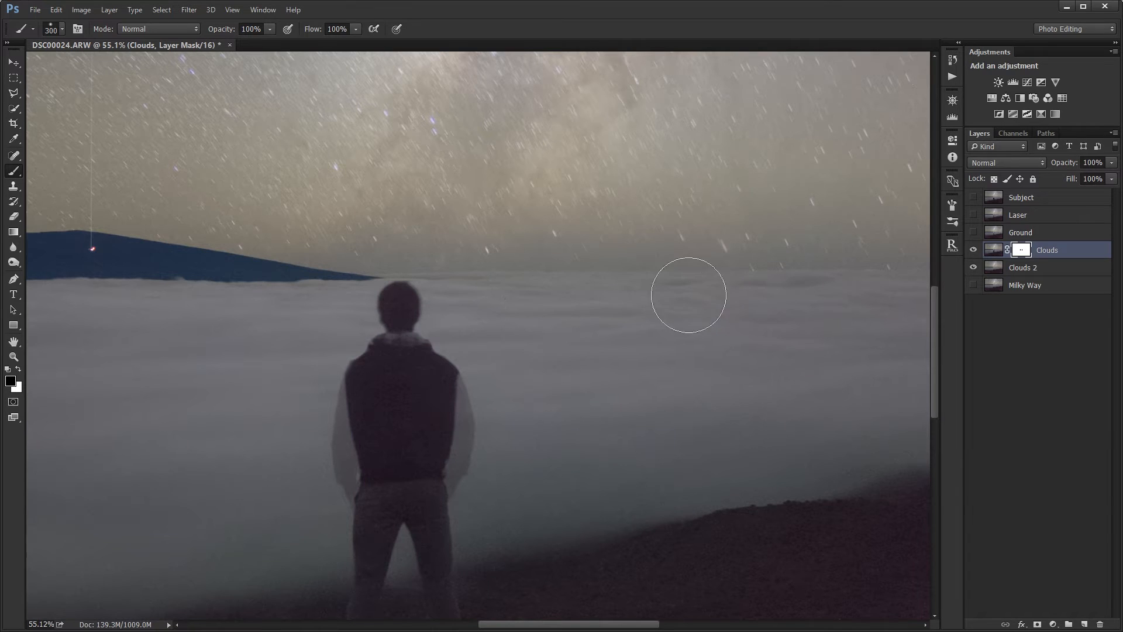
Paint black on the Clouds mask across the cloud band below the horizon, out to the photo's left edge.
{"action": "left_click_drag", "start_coordinate": [687, 296], "coordinate": [428, 311]}
{"action": "mouse_move", "coordinate": [643, 291]}
{"action": "left_mouse_down"}
{"action": "mouse_move", "coordinate": [381, 296]}
{"action": "mouse_move", "coordinate": [748, 306]}
{"action": "mouse_move", "coordinate": [878, 296]}
{"action": "left_mouse_up"}
{"action": "left_click_drag", "start_coordinate": [330, 359], "coordinate": [698, 324]}
{"action": "mouse_move", "coordinate": [593, 256]}
{"action": "left_mouse_down"}
{"action": "mouse_move", "coordinate": [344, 258]}
{"action": "mouse_move", "coordinate": [622, 272]}
{"action": "mouse_move", "coordinate": [297, 243]}
{"action": "left_mouse_up"}
{"action": "mouse_move", "coordinate": [552, 261]}
{"action": "left_mouse_down"}
{"action": "mouse_move", "coordinate": [671, 246]}
{"action": "mouse_move", "coordinate": [117, 246]}
{"action": "left_mouse_up"}
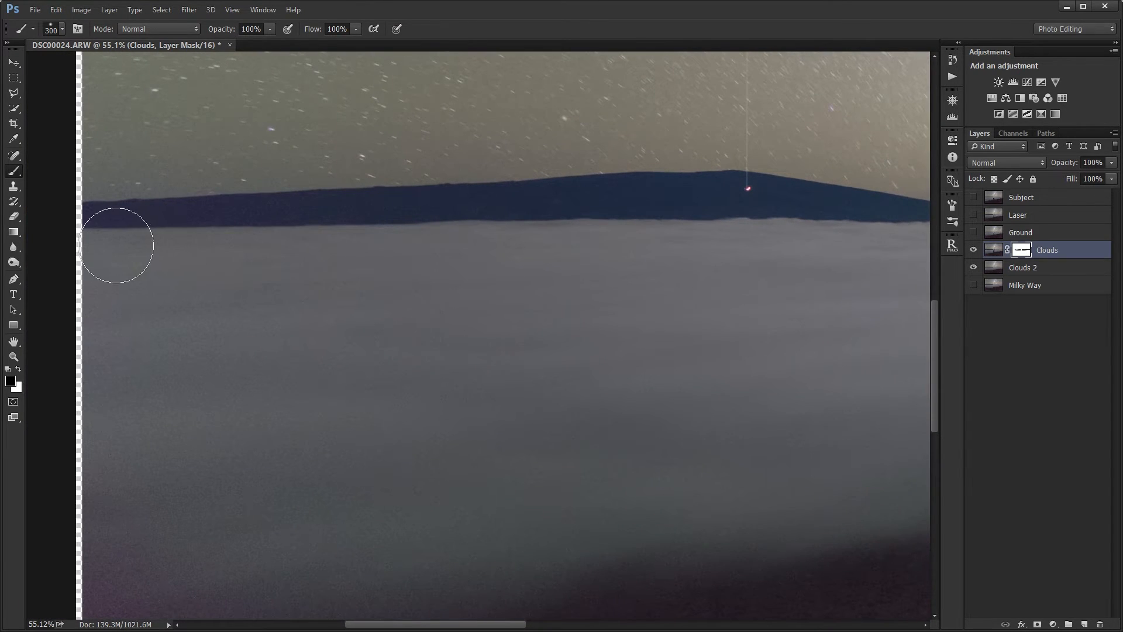
{"action": "left_click_drag", "start_coordinate": [693, 269], "coordinate": [100, 269]}
Compare the masked Clouds layer with Clouds 2 and merge the two layers.
{"action": "left_click_drag", "start_coordinate": [743, 303], "coordinate": [235, 382]}
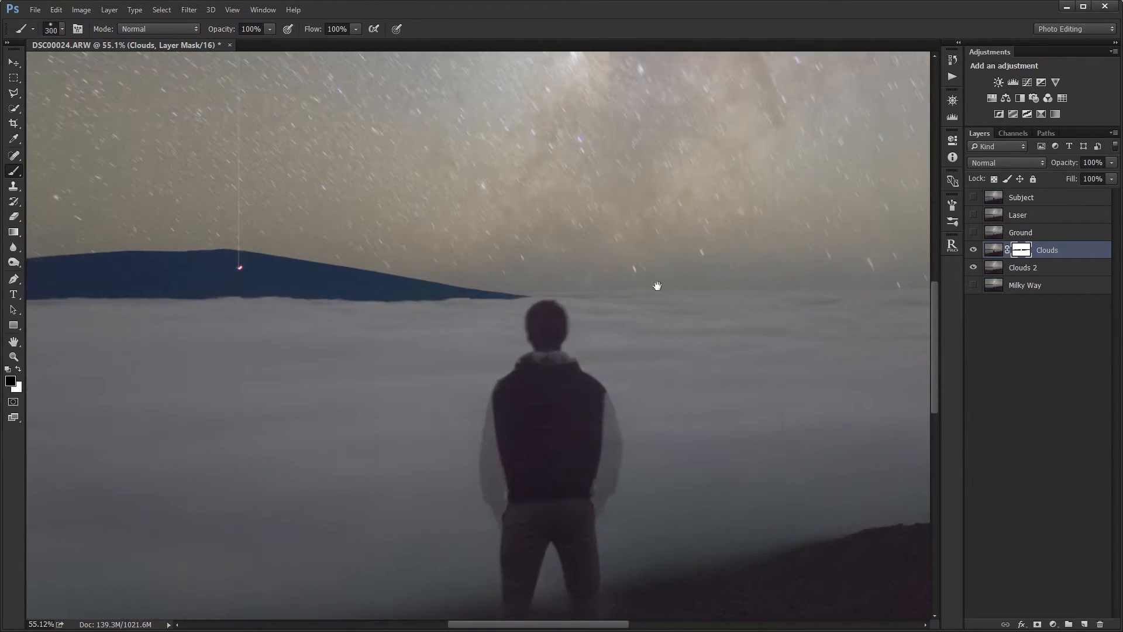
{"action": "left_click", "coordinate": [973, 250]}
{"action": "left_click", "coordinate": [973, 251]}
{"action": "left_click", "coordinate": [1036, 268], "text": "shift"}
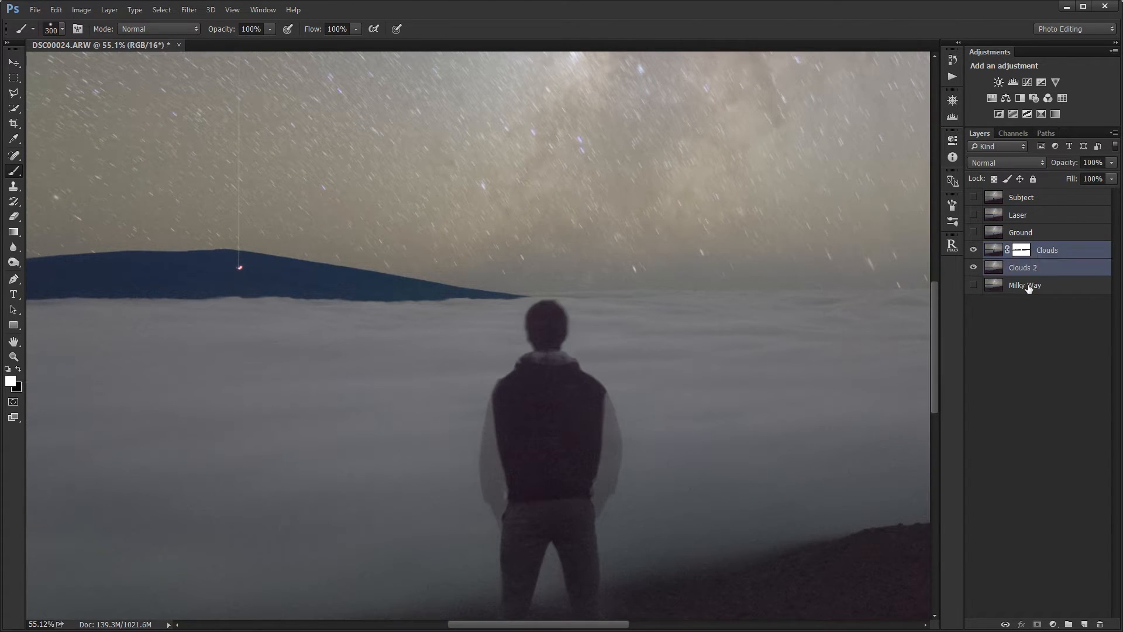
{"action": "key", "text": "ctrl+e"}
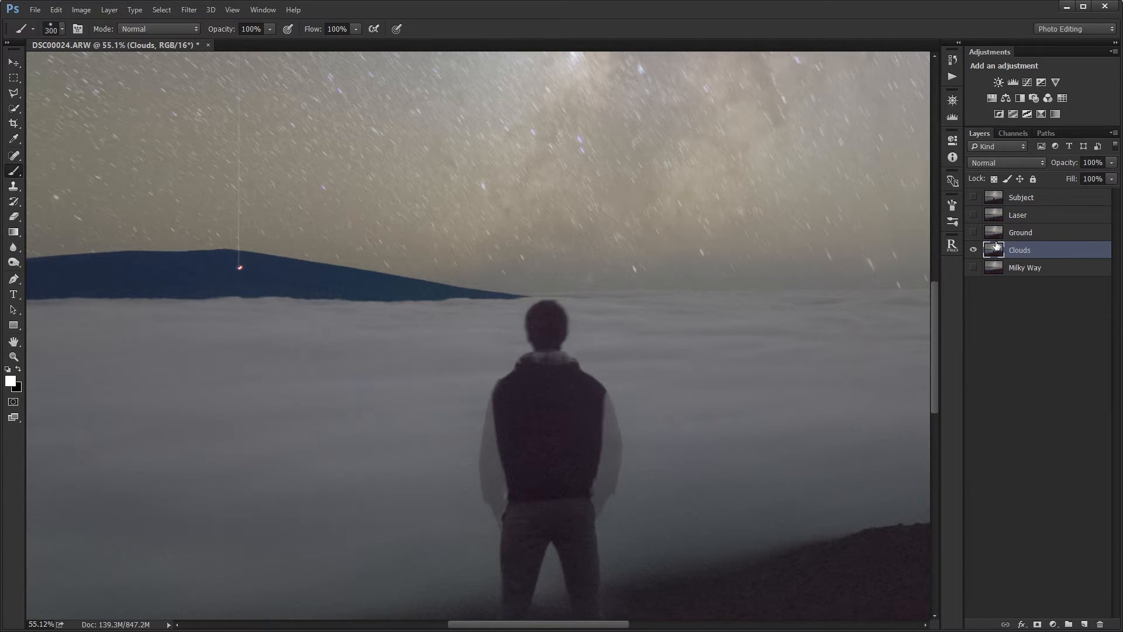
Move the Subject layer directly above Clouds, make it visible and add a black layer mask to it.
{"action": "left_click_drag", "start_coordinate": [1022, 199], "coordinate": [1015, 240]}
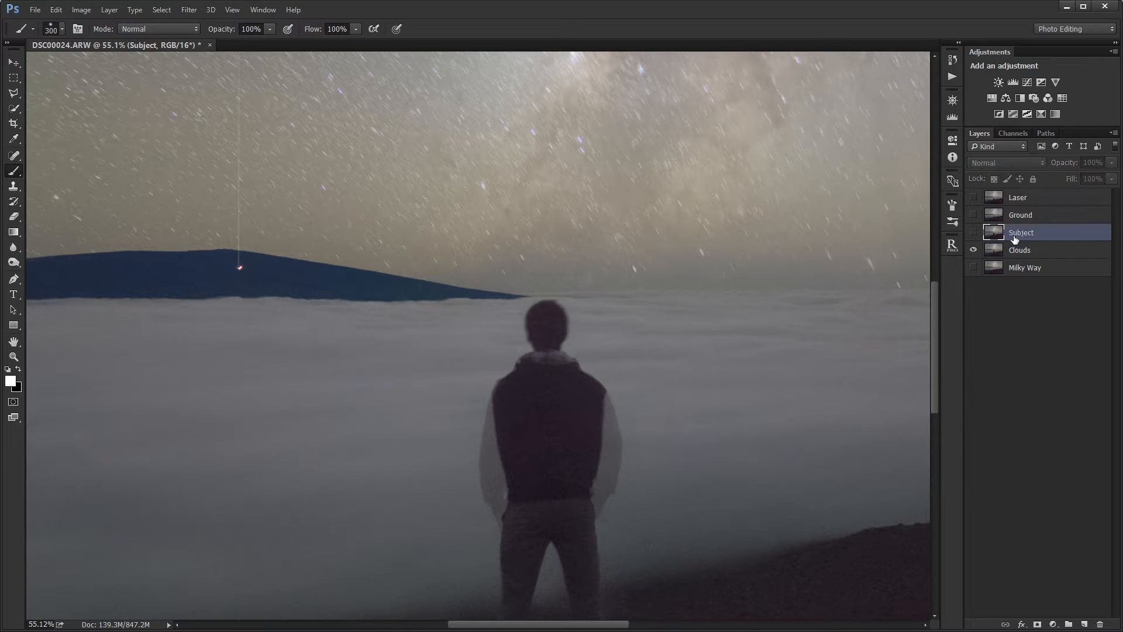
{"action": "left_click", "coordinate": [973, 233]}
{"action": "left_click", "coordinate": [973, 233]}
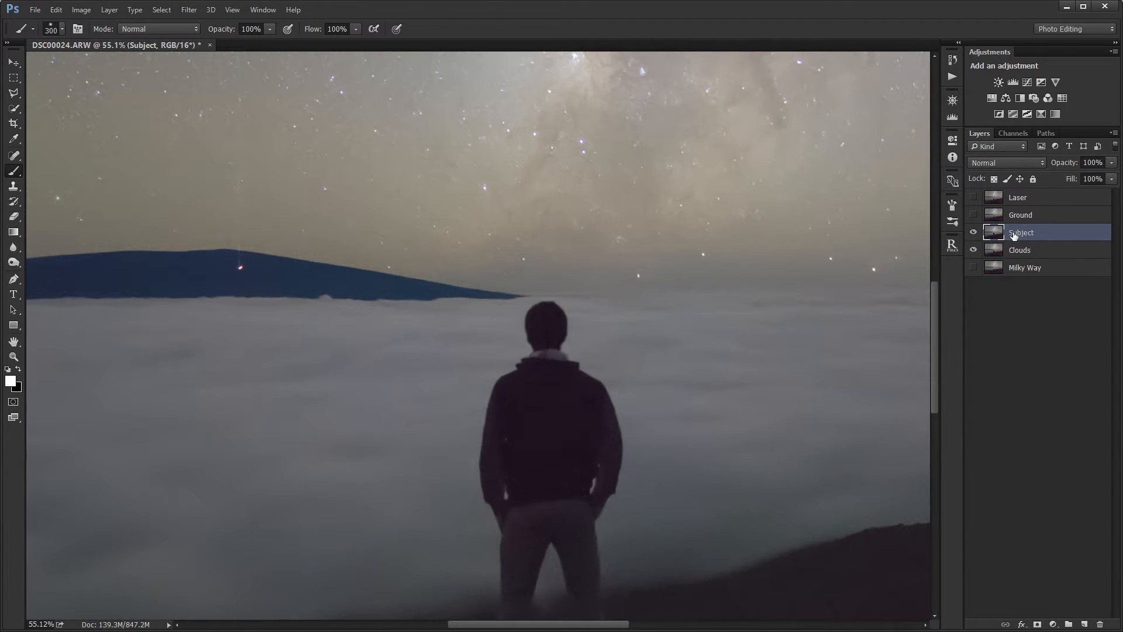
{"action": "left_click", "coordinate": [1036, 623], "text": "alt"}
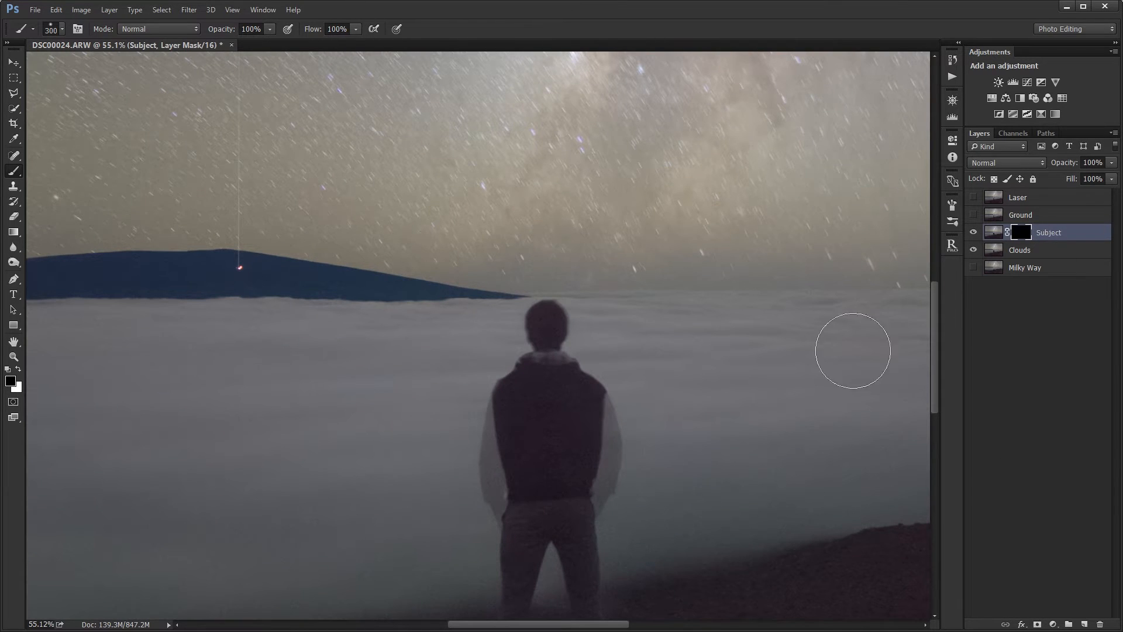
Paint white on the Subject mask with a soft brush under 200 px to reveal the man's right sleeve and hand.
{"action": "scroll", "coordinate": [609, 484], "scroll_direction": "up", "scroll_amount": 5, "text": "alt"}
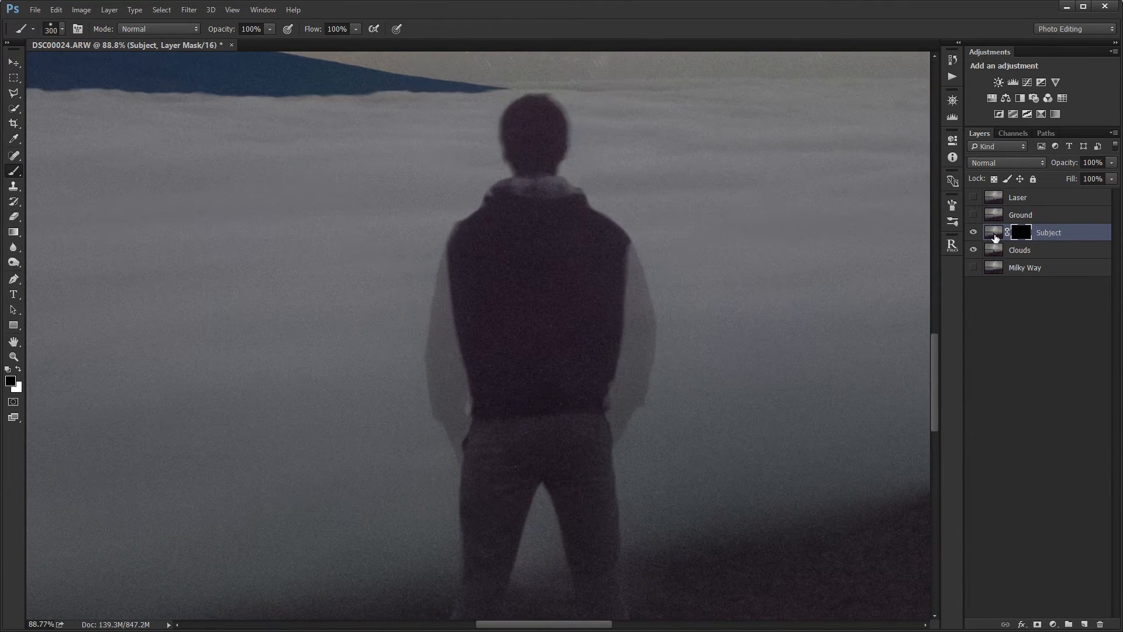
{"action": "scroll", "coordinate": [673, 328], "scroll_direction": "up", "scroll_amount": 2, "text": "alt"}
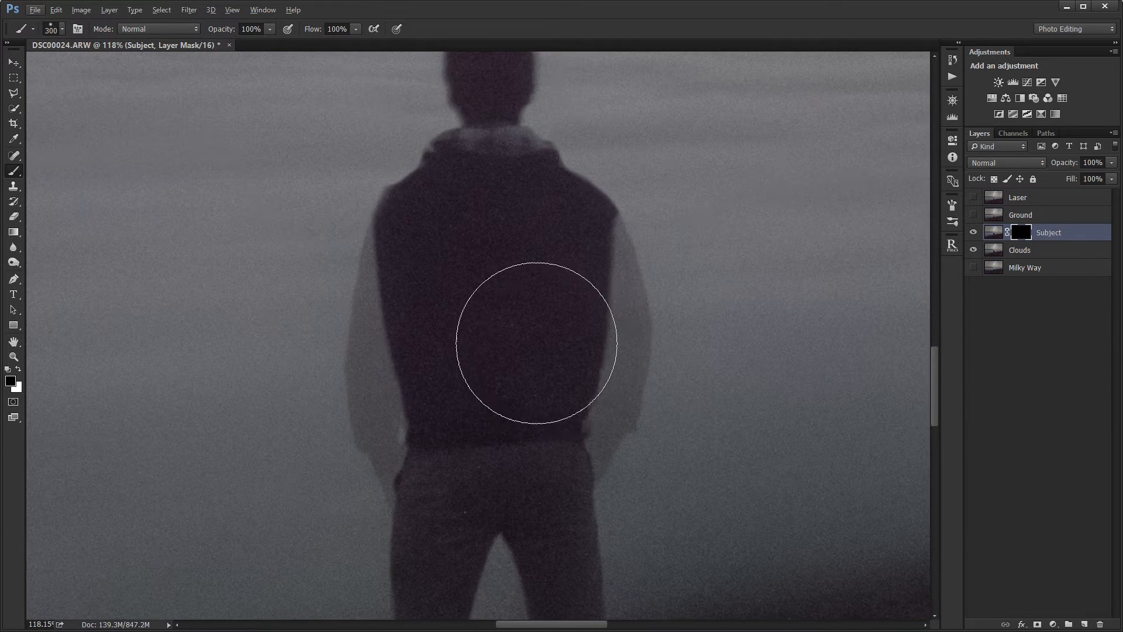
{"action": "right_click", "coordinate": [535, 320]}
{"action": "left_click", "coordinate": [492, 310]}
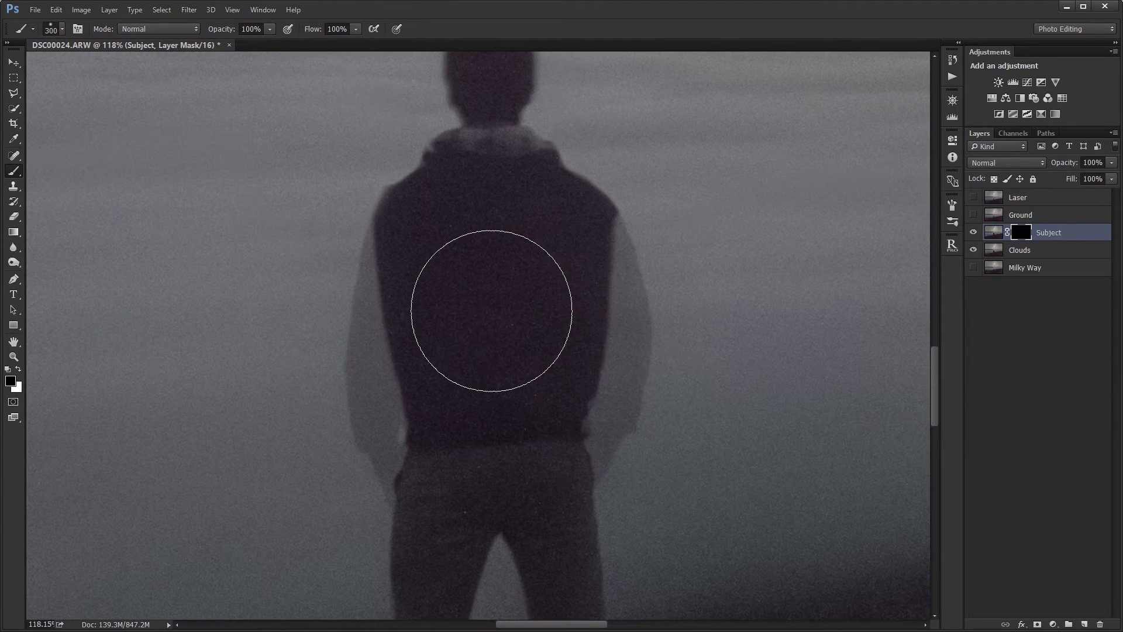
{"action": "key", "text": "x"}
{"action": "key", "text": "bracketleft"}
{"action": "key", "text": "bracketleft"}
{"action": "key", "text": "bracketleft"}
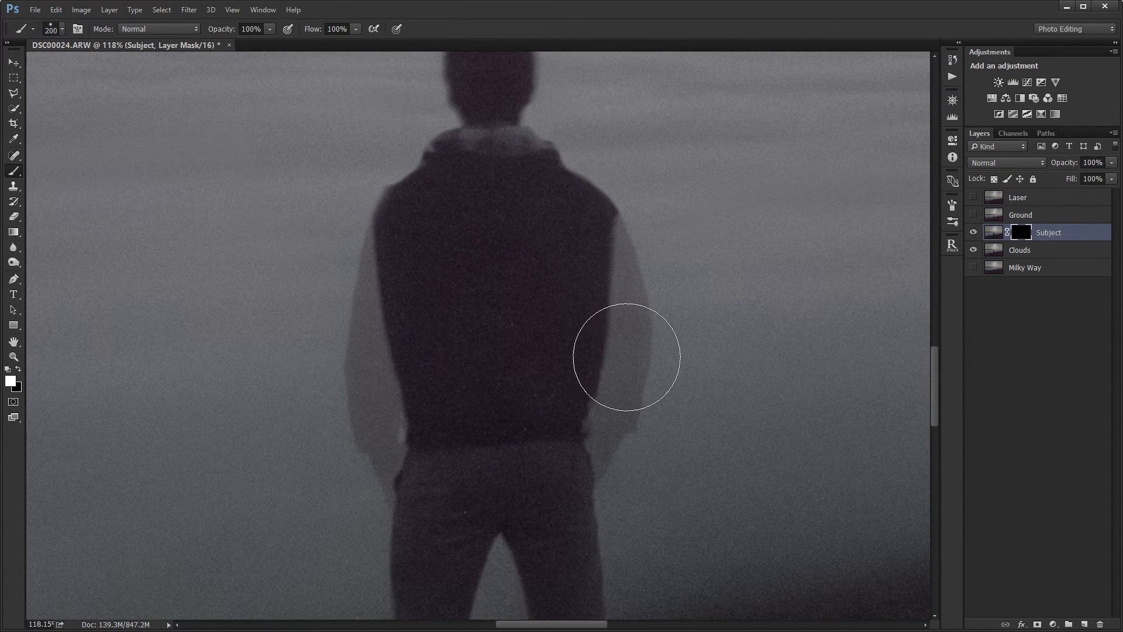
{"action": "key", "text": "bracketleft"}
{"action": "key", "text": "bracketleft"}
{"action": "mouse_move", "coordinate": [605, 383]}
{"action": "left_mouse_down"}
{"action": "mouse_move", "coordinate": [610, 401]}
{"action": "mouse_move", "coordinate": [594, 367]}
{"action": "mouse_move", "coordinate": [591, 472]}
{"action": "mouse_move", "coordinate": [588, 411]}
{"action": "mouse_move", "coordinate": [600, 430]}
{"action": "mouse_move", "coordinate": [625, 315]}
{"action": "mouse_move", "coordinate": [598, 225]}
{"action": "mouse_move", "coordinate": [556, 372]}
{"action": "mouse_move", "coordinate": [608, 362]}
{"action": "left_mouse_up"}
{"action": "key", "text": "bracketright"}
{"action": "key", "text": "bracketright"}
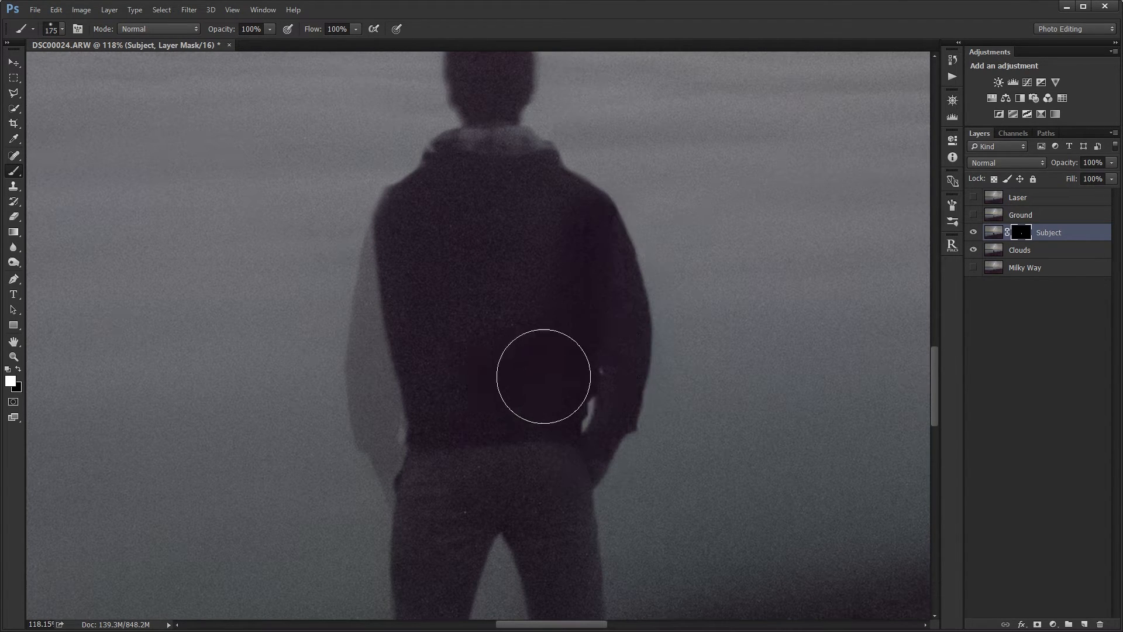
Reveal the man's left sleeve, back and shoulders on the Subject mask with a white 175 px brush.
{"action": "mouse_move", "coordinate": [544, 379]}
{"action": "left_mouse_down"}
{"action": "mouse_move", "coordinate": [439, 388]}
{"action": "mouse_move", "coordinate": [436, 368]}
{"action": "mouse_move", "coordinate": [501, 295]}
{"action": "mouse_move", "coordinate": [434, 325]}
{"action": "mouse_move", "coordinate": [507, 230]}
{"action": "mouse_move", "coordinate": [476, 275]}
{"action": "mouse_move", "coordinate": [403, 267]}
{"action": "mouse_move", "coordinate": [417, 249]}
{"action": "mouse_move", "coordinate": [381, 374]}
{"action": "mouse_move", "coordinate": [376, 261]}
{"action": "mouse_move", "coordinate": [353, 379]}
{"action": "mouse_move", "coordinate": [367, 480]}
{"action": "mouse_move", "coordinate": [373, 451]}
{"action": "mouse_move", "coordinate": [378, 477]}
{"action": "mouse_move", "coordinate": [399, 287]}
{"action": "left_mouse_up"}
{"action": "left_click_drag", "start_coordinate": [461, 303], "coordinate": [434, 405]}
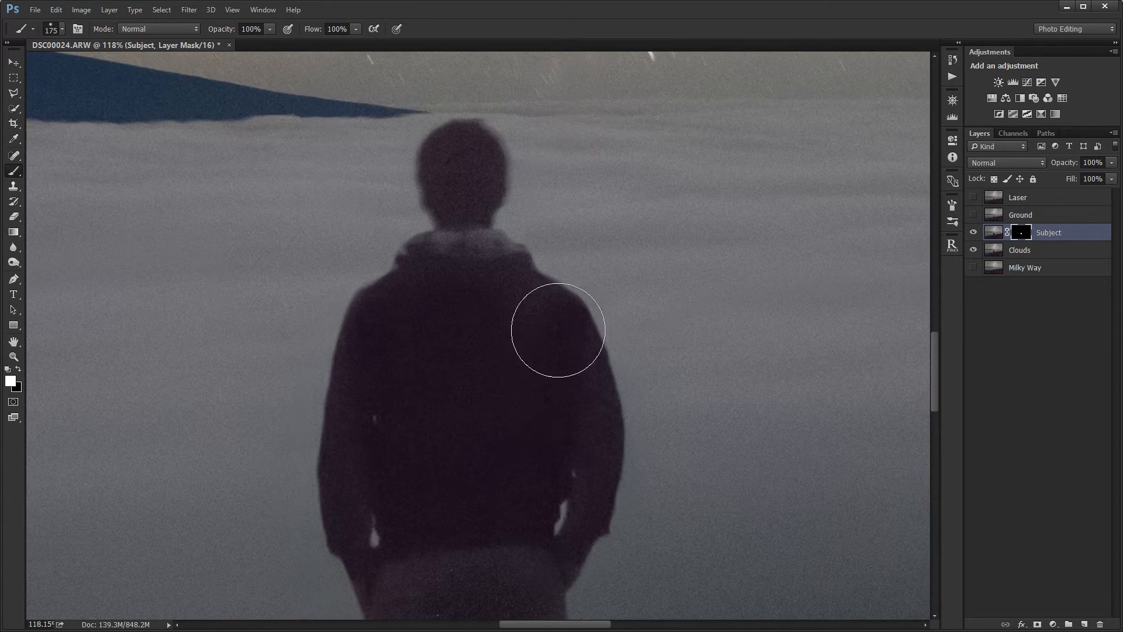
{"action": "mouse_move", "coordinate": [558, 330]}
{"action": "left_mouse_down"}
{"action": "mouse_move", "coordinate": [468, 300]}
{"action": "mouse_move", "coordinate": [448, 178]}
{"action": "mouse_move", "coordinate": [451, 155]}
{"action": "mouse_move", "coordinate": [464, 151]}
{"action": "mouse_move", "coordinate": [456, 254]}
{"action": "mouse_move", "coordinate": [419, 276]}
{"action": "mouse_move", "coordinate": [392, 331]}
{"action": "mouse_move", "coordinate": [354, 353]}
{"action": "mouse_move", "coordinate": [371, 326]}
{"action": "mouse_move", "coordinate": [454, 287]}
{"action": "mouse_move", "coordinate": [564, 370]}
{"action": "mouse_move", "coordinate": [576, 410]}
{"action": "mouse_move", "coordinate": [598, 204]}
{"action": "left_mouse_up"}
{"action": "key", "text": "space"}
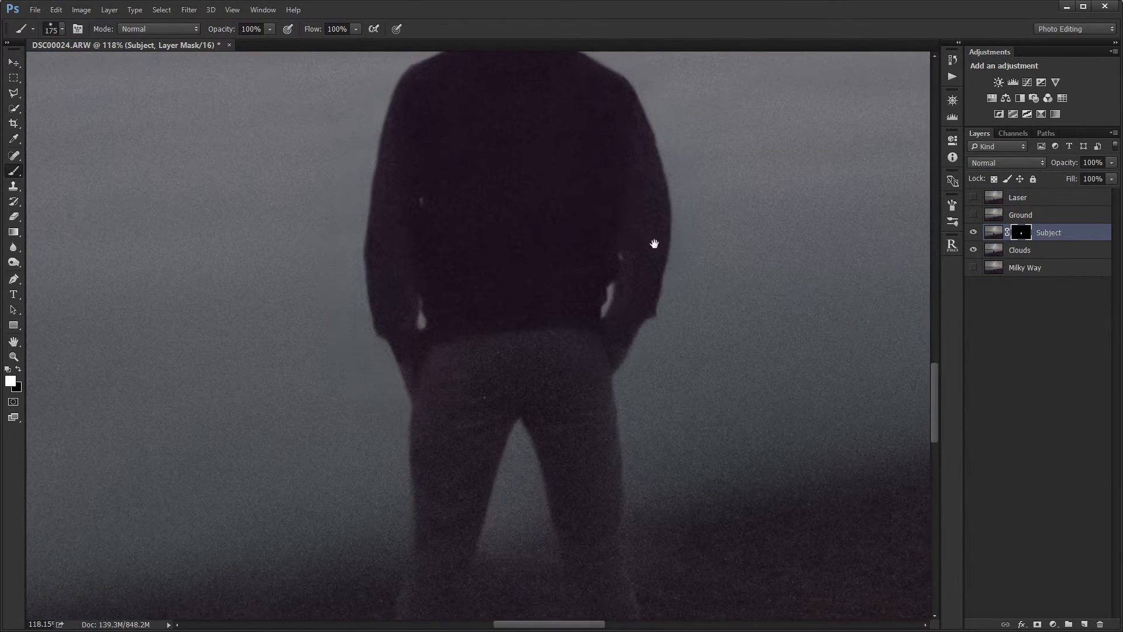
Retouch small specks on the man's trousers on the Clouds layer using a 25 px Content-Aware Spot Healing Brush.
{"action": "left_click", "coordinate": [1031, 250]}
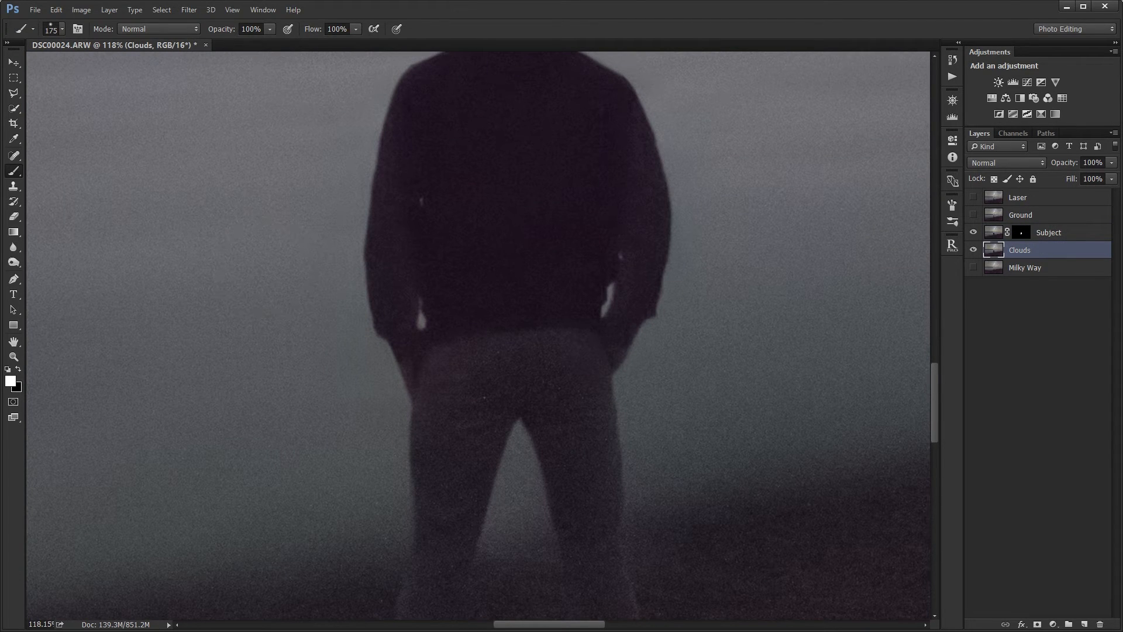
{"action": "left_click", "coordinate": [17, 159]}
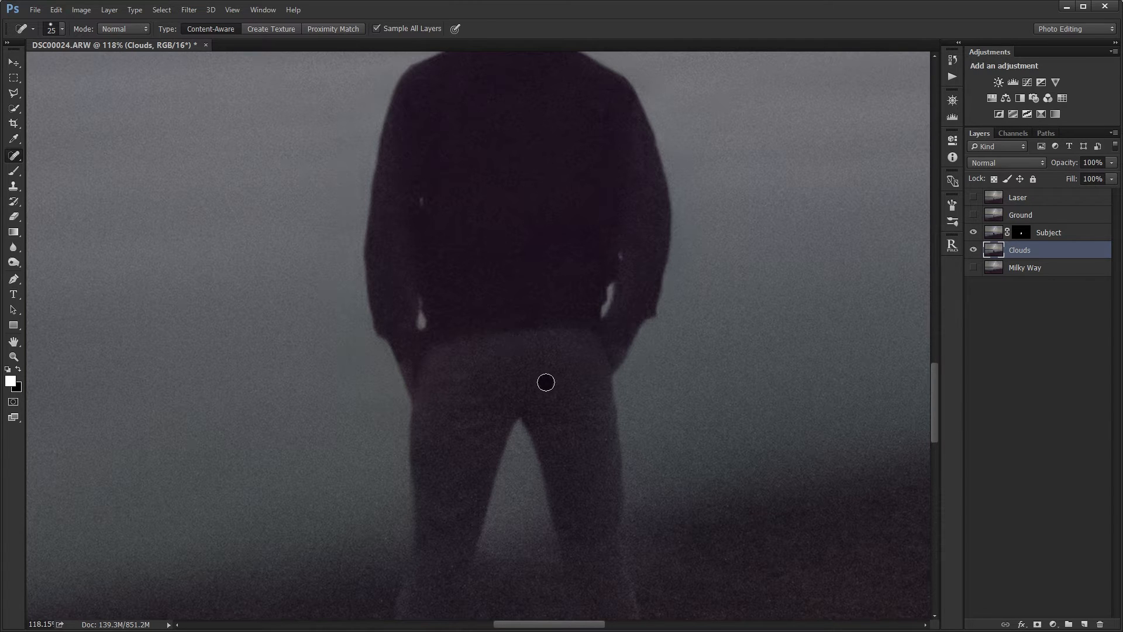
{"action": "left_click_drag", "start_coordinate": [581, 457], "coordinate": [559, 397]}
{"action": "left_click_drag", "start_coordinate": [680, 388], "coordinate": [710, 409]}
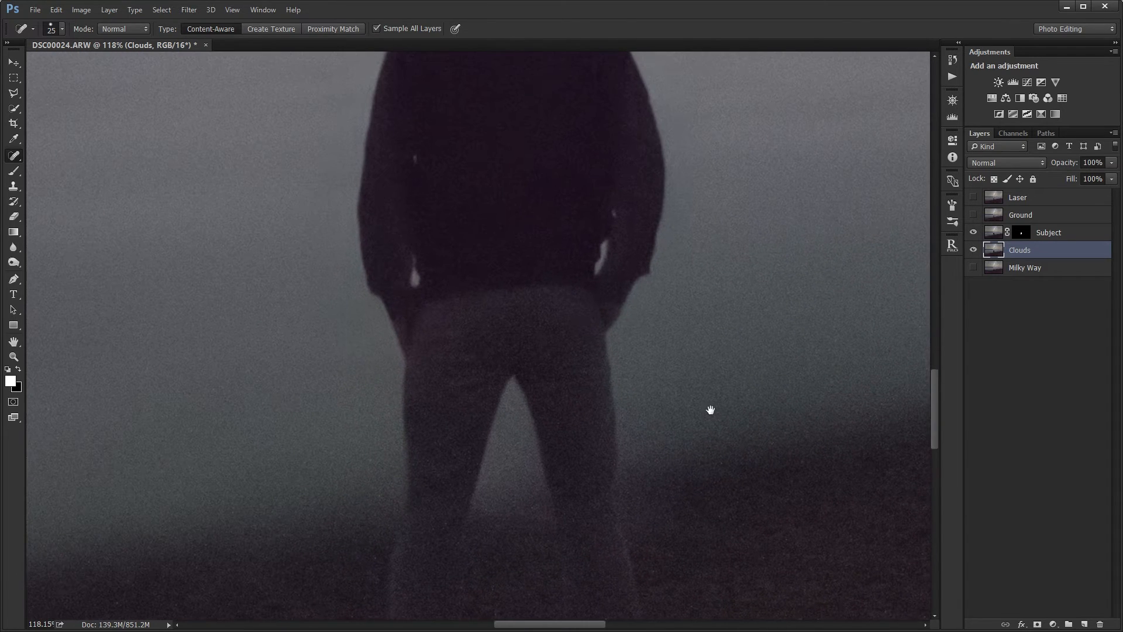
{"action": "left_click_drag", "start_coordinate": [663, 274], "coordinate": [641, 334]}
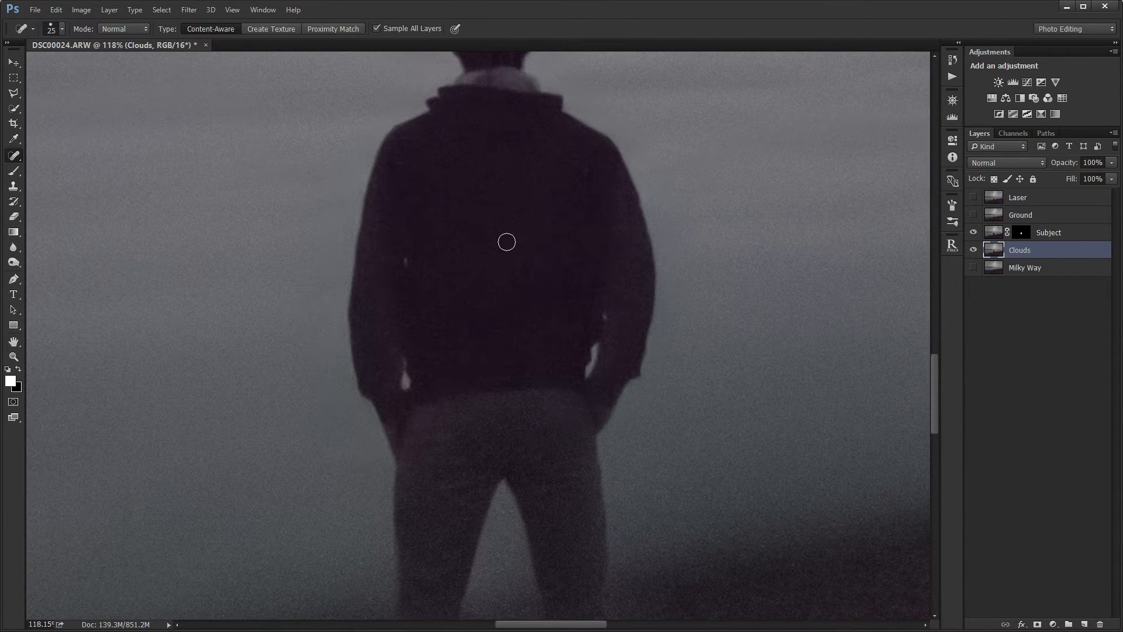
Duplicate the Clouds layer and apply Noiseware to the copy using the Night Scene preset.
{"action": "key", "text": "ctrl+j"}
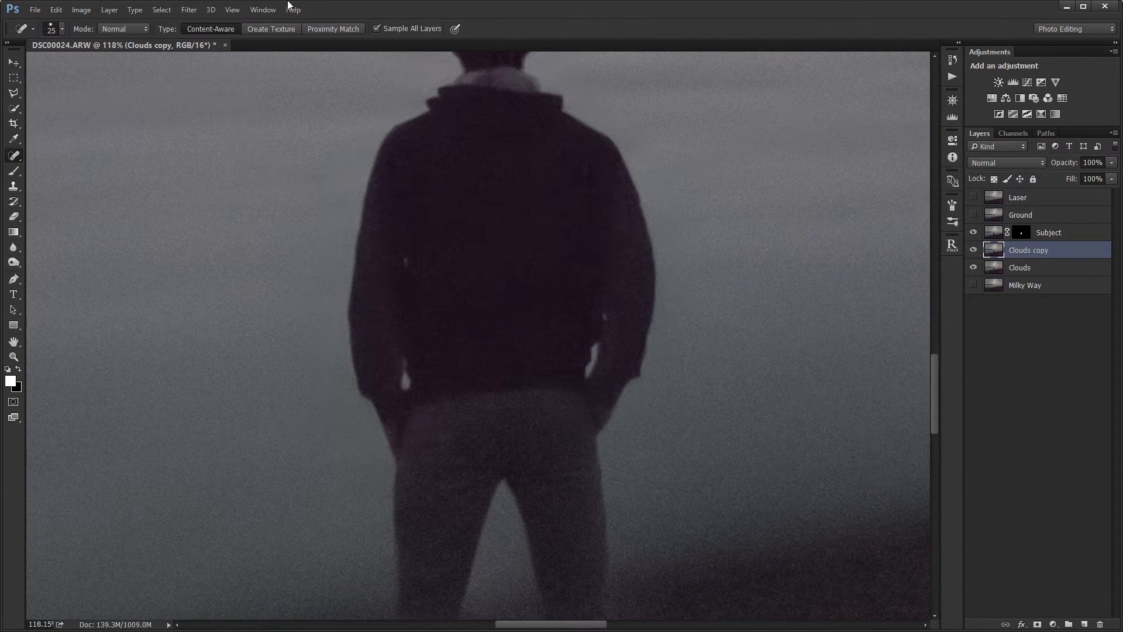
{"action": "left_click", "coordinate": [188, 10]}
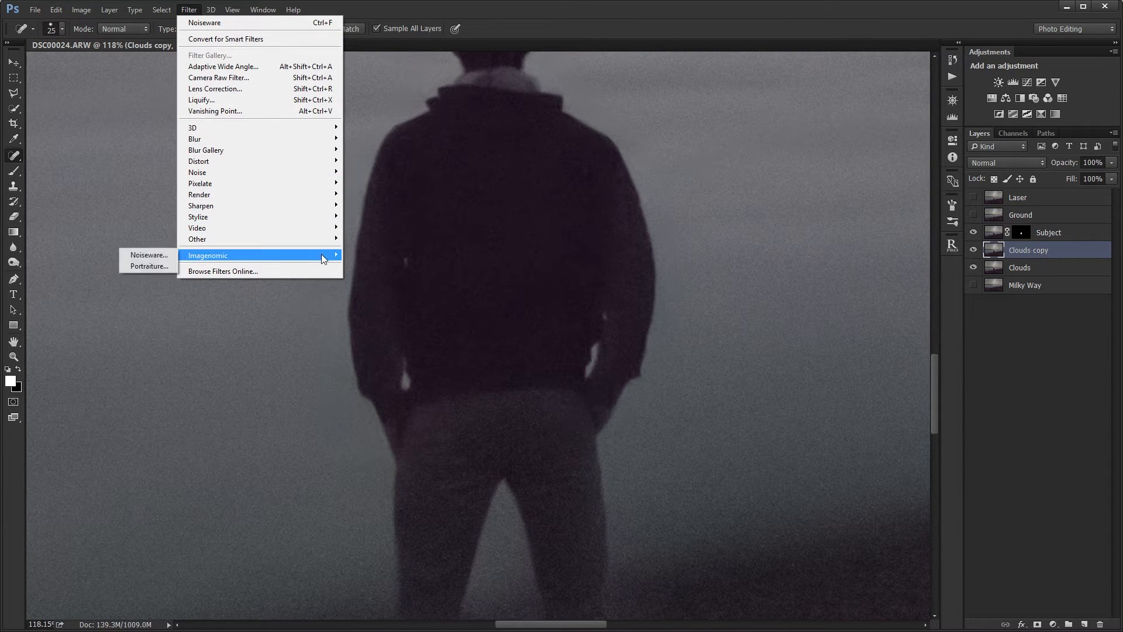
{"action": "left_click", "coordinate": [163, 255]}
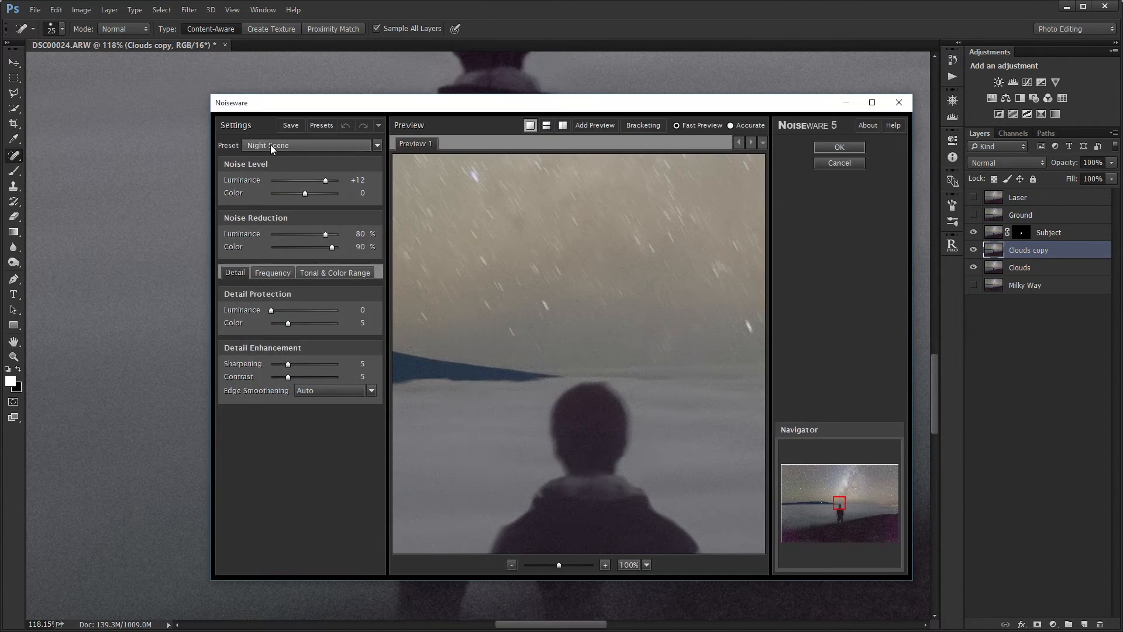
{"action": "left_click", "coordinate": [292, 145]}
{"action": "left_click", "coordinate": [287, 226]}
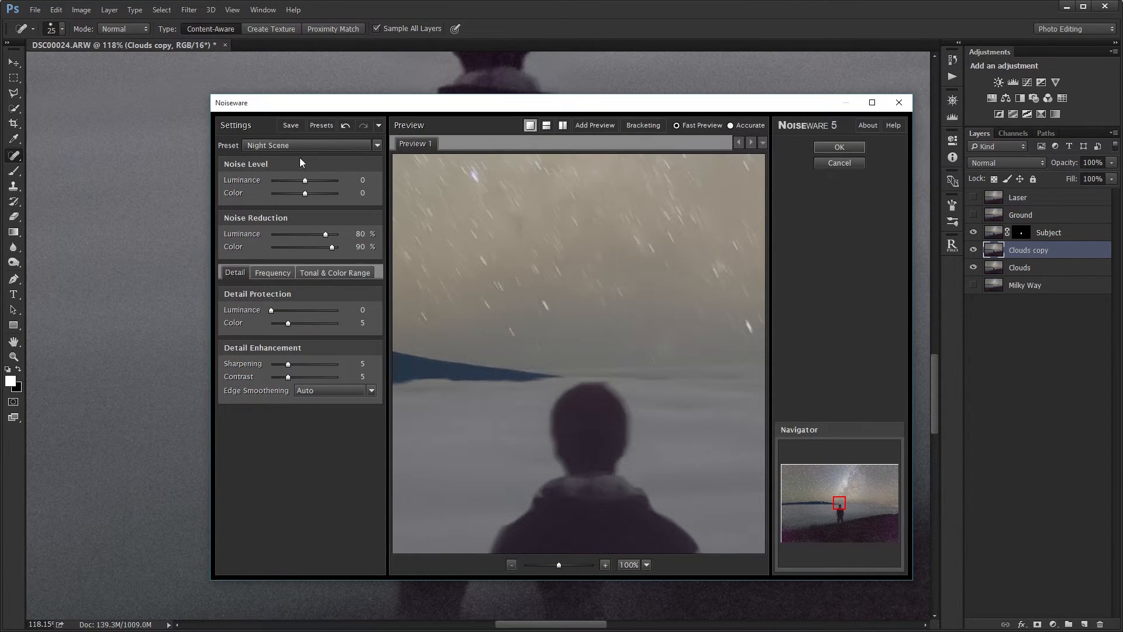
{"action": "left_click", "coordinate": [851, 149]}
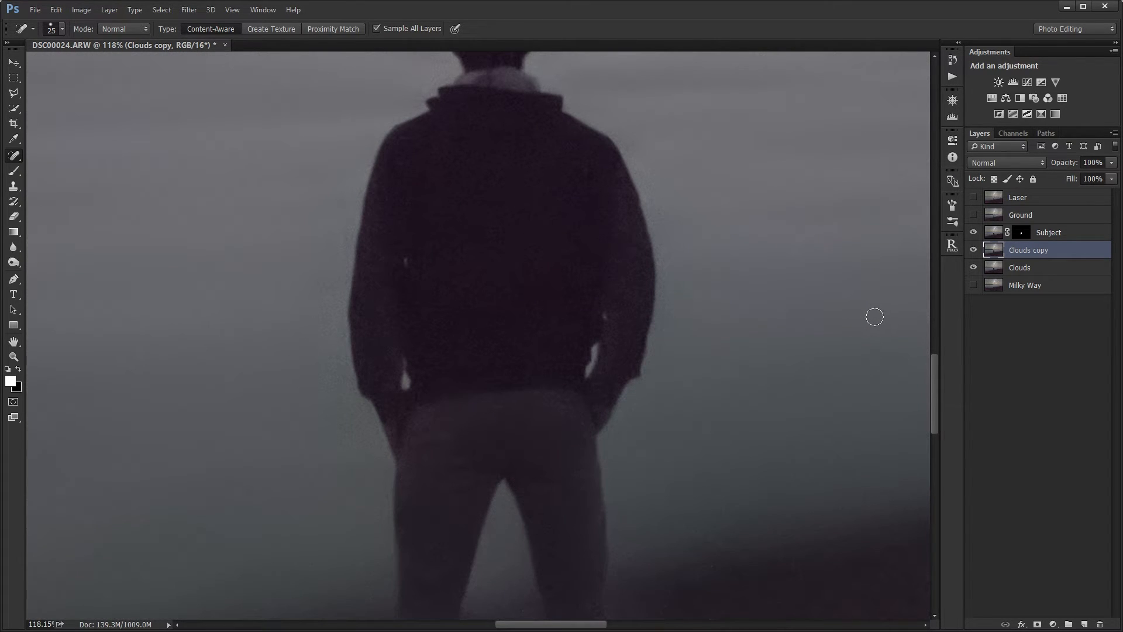
Set the Clouds copy layer's opacity to 50% and compare the man with the noise-reduced copy shown and hidden.
{"action": "key", "text": "v"}
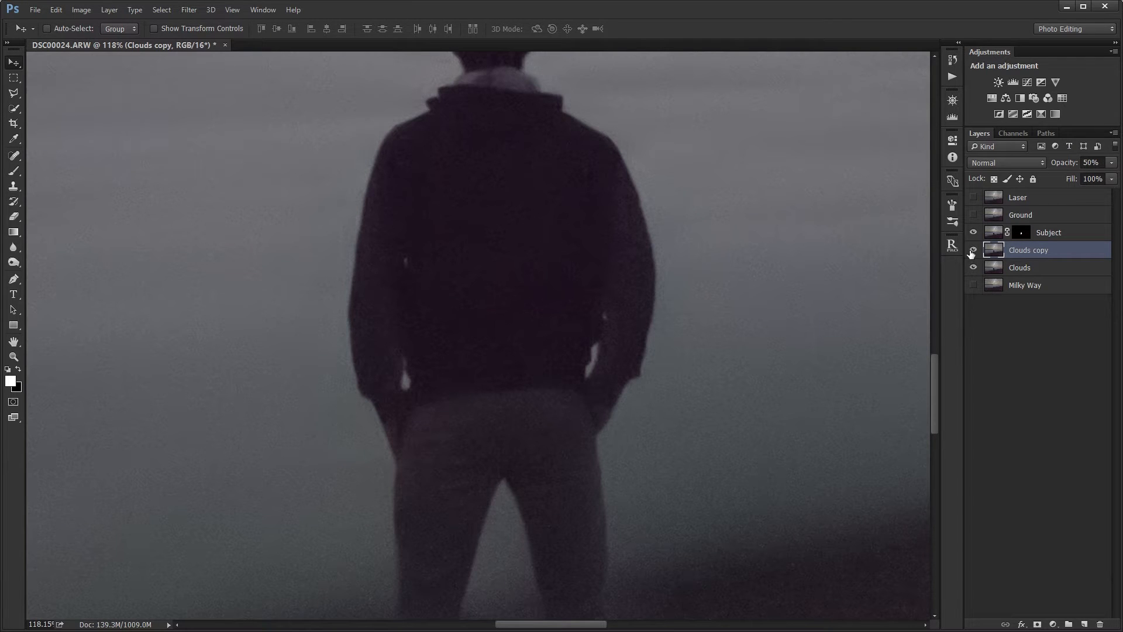
{"action": "left_click", "coordinate": [973, 251]}
{"action": "left_click", "coordinate": [973, 250]}
{"action": "left_click", "coordinate": [973, 250]}
{"action": "left_click", "coordinate": [973, 250]}
Compare the noise in the clouds and around the man's legs with the Clouds copy layer shown and hidden.
{"action": "left_click_drag", "start_coordinate": [784, 518], "coordinate": [516, 515]}
{"action": "left_click_drag", "start_coordinate": [719, 231], "coordinate": [474, 454]}
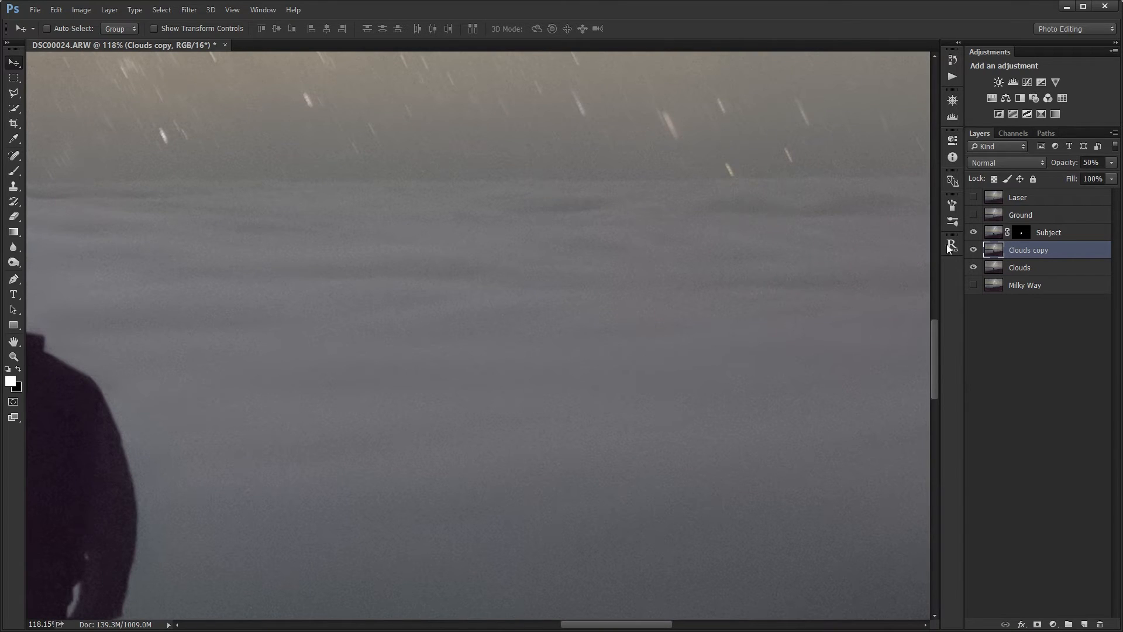
{"action": "left_click", "coordinate": [973, 251]}
{"action": "left_click", "coordinate": [973, 250]}
{"action": "left_click", "coordinate": [973, 251]}
{"action": "left_click", "coordinate": [973, 251]}
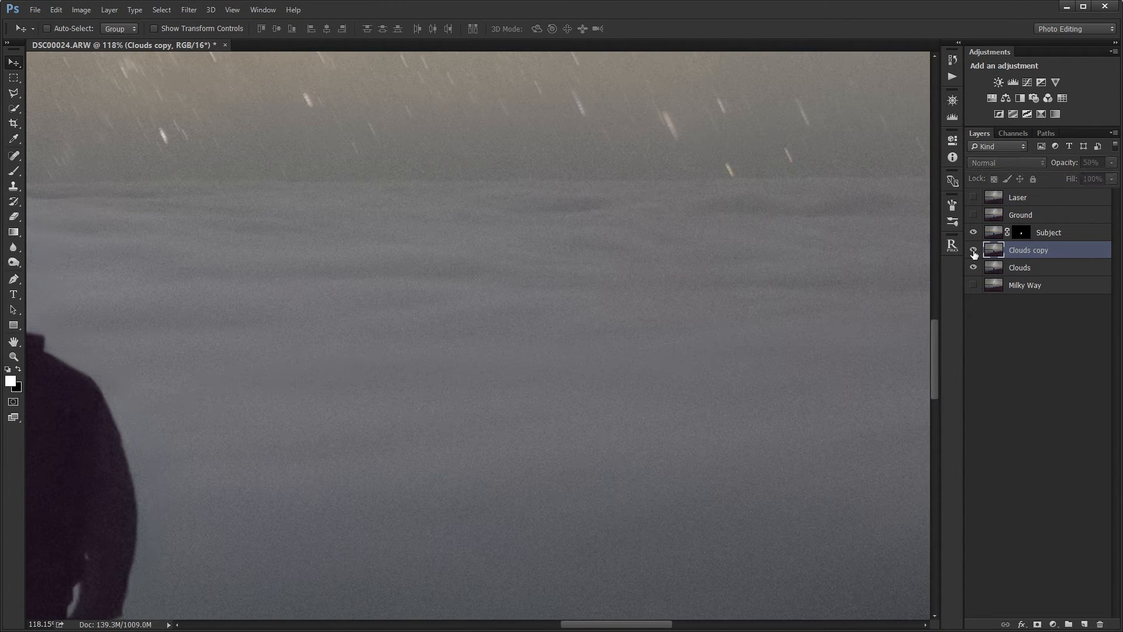
{"action": "left_click", "coordinate": [973, 251]}
{"action": "left_click", "coordinate": [974, 250]}
{"action": "left_click_drag", "start_coordinate": [479, 469], "coordinate": [411, 271]}
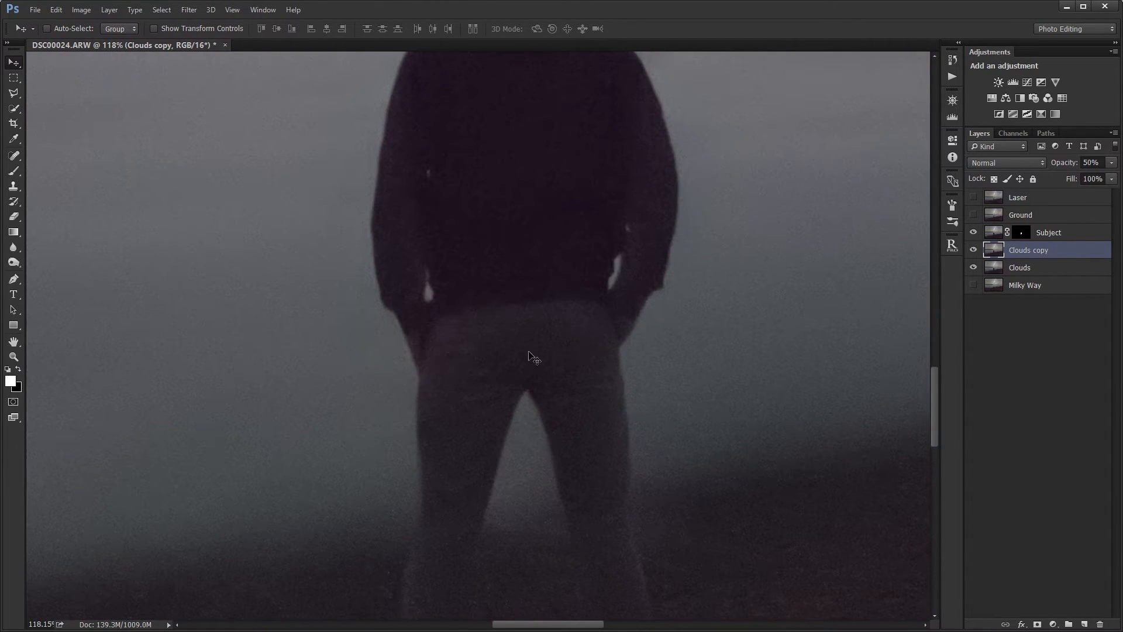
{"action": "left_click", "coordinate": [973, 250]}
{"action": "left_click", "coordinate": [973, 251]}
{"action": "scroll", "coordinate": [692, 376], "scroll_direction": "down", "scroll_amount": 5}
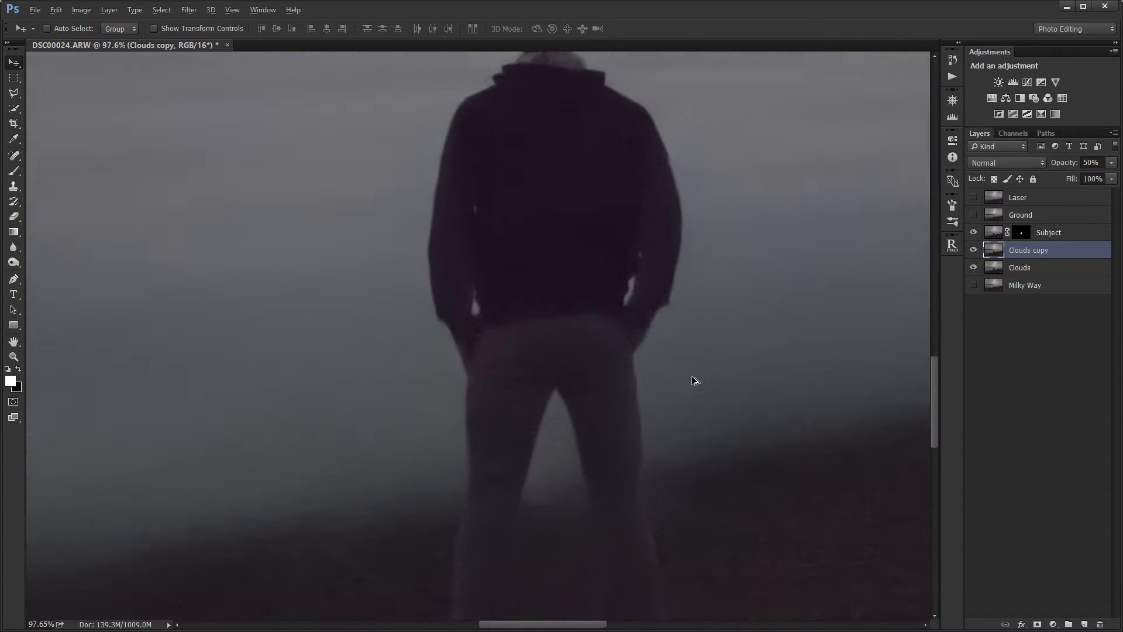
{"action": "scroll", "coordinate": [693, 393], "scroll_direction": "down", "scroll_amount": 2}
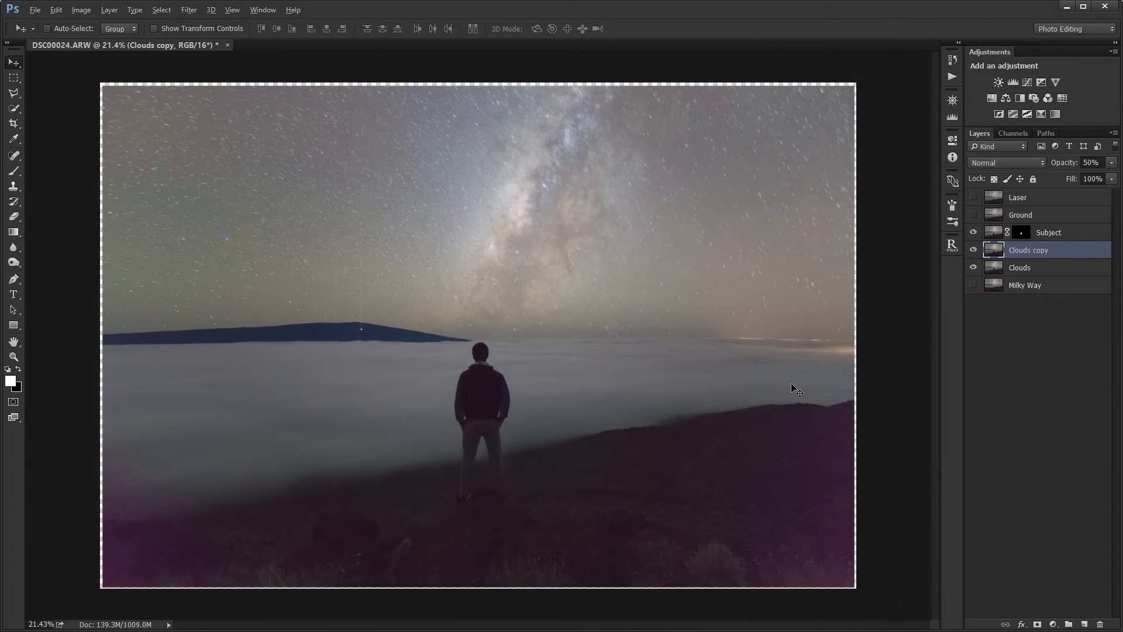
Show the Ground layer, compare it with the composite below, and add a white layer mask for brushing.
{"action": "left_click", "coordinate": [1021, 218]}
{"action": "left_click", "coordinate": [973, 216]}
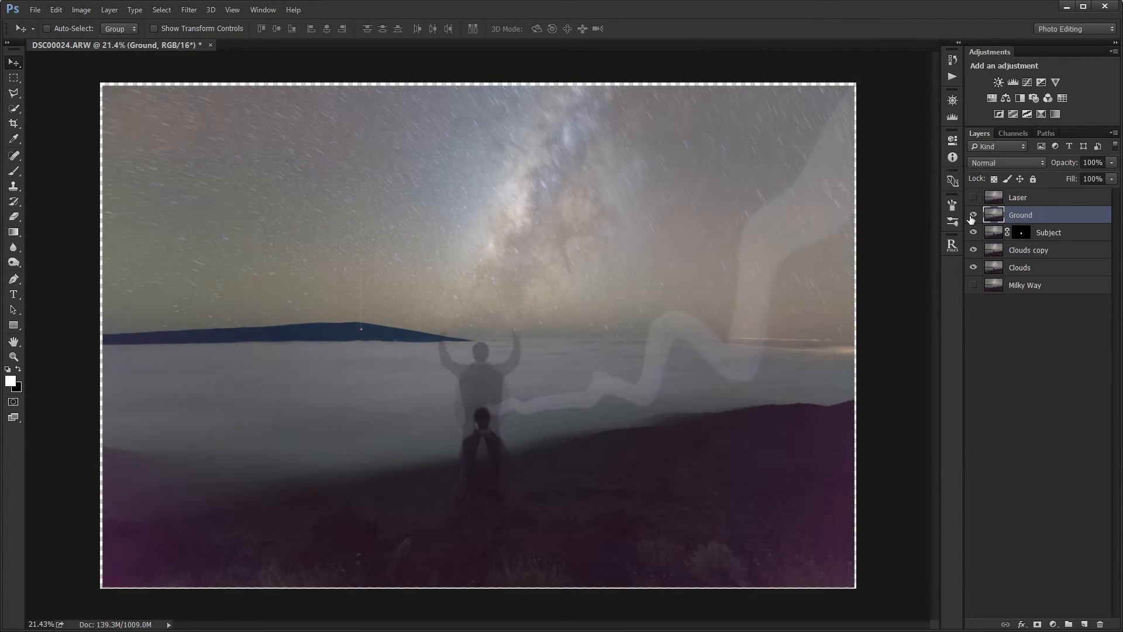
{"action": "left_click", "coordinate": [972, 217]}
{"action": "left_click", "coordinate": [972, 217]}
{"action": "left_click", "coordinate": [973, 217]}
{"action": "left_click", "coordinate": [1038, 625]}
{"action": "key", "text": "b"}
Examine the lower-left ground of the photo with the Ground layer shown and hidden.
{"action": "scroll", "coordinate": [510, 454], "scroll_direction": "up", "scroll_amount": 1}
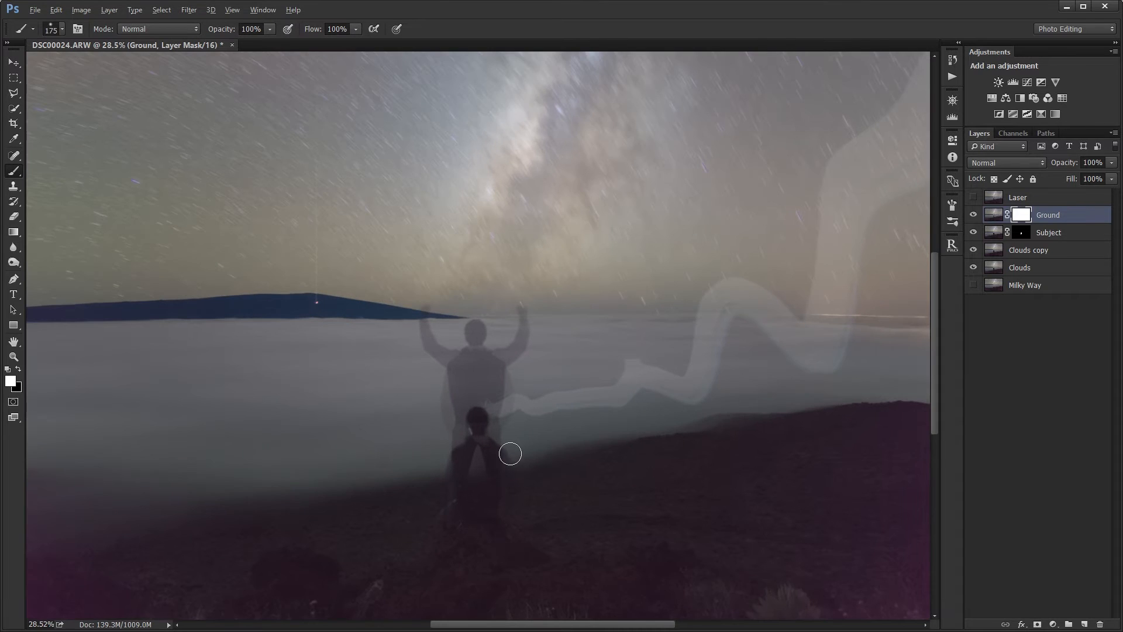
{"action": "left_click_drag", "start_coordinate": [527, 436], "coordinate": [554, 275]}
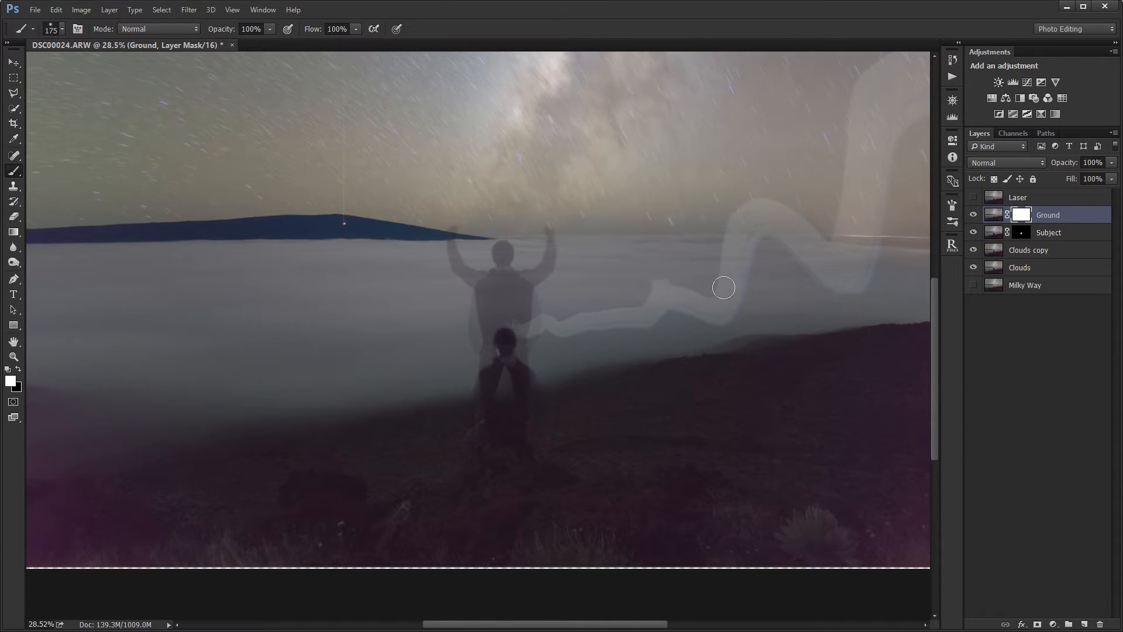
{"action": "scroll", "coordinate": [502, 372], "scroll_direction": "up", "scroll_amount": 1}
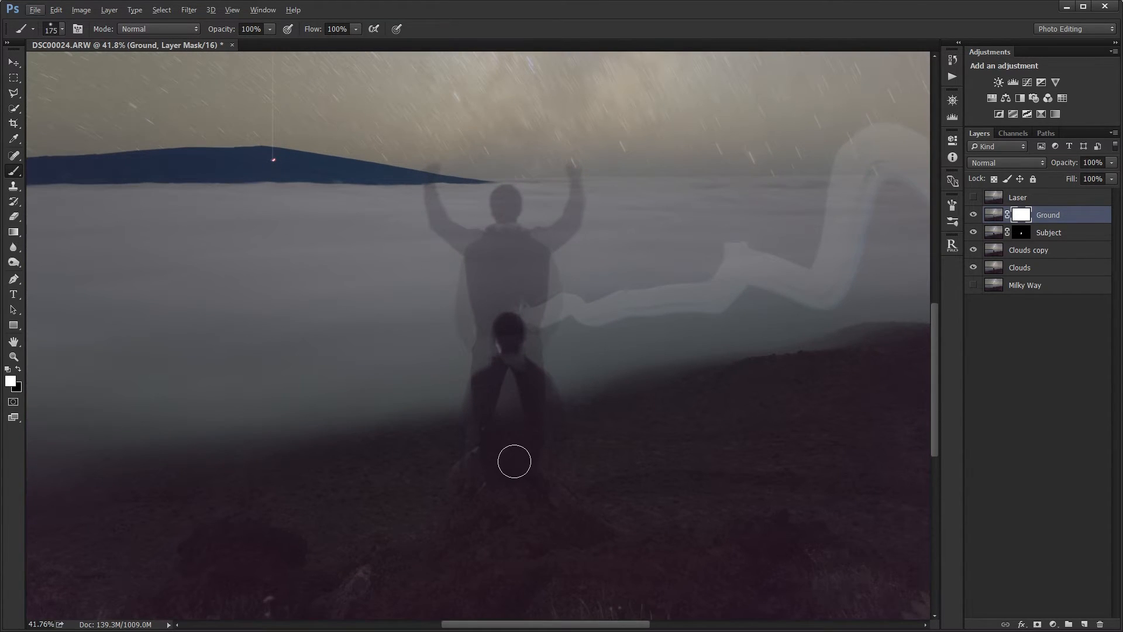
{"action": "key", "text": "bracketright"}
{"action": "key", "text": "bracketright"}
{"action": "key", "text": "bracketright"}
{"action": "mouse_move", "coordinate": [409, 473]}
{"action": "left_mouse_down"}
{"action": "mouse_move", "coordinate": [632, 328]}
{"action": "mouse_move", "coordinate": [833, 364]}
{"action": "mouse_move", "coordinate": [802, 355]}
{"action": "left_mouse_up"}
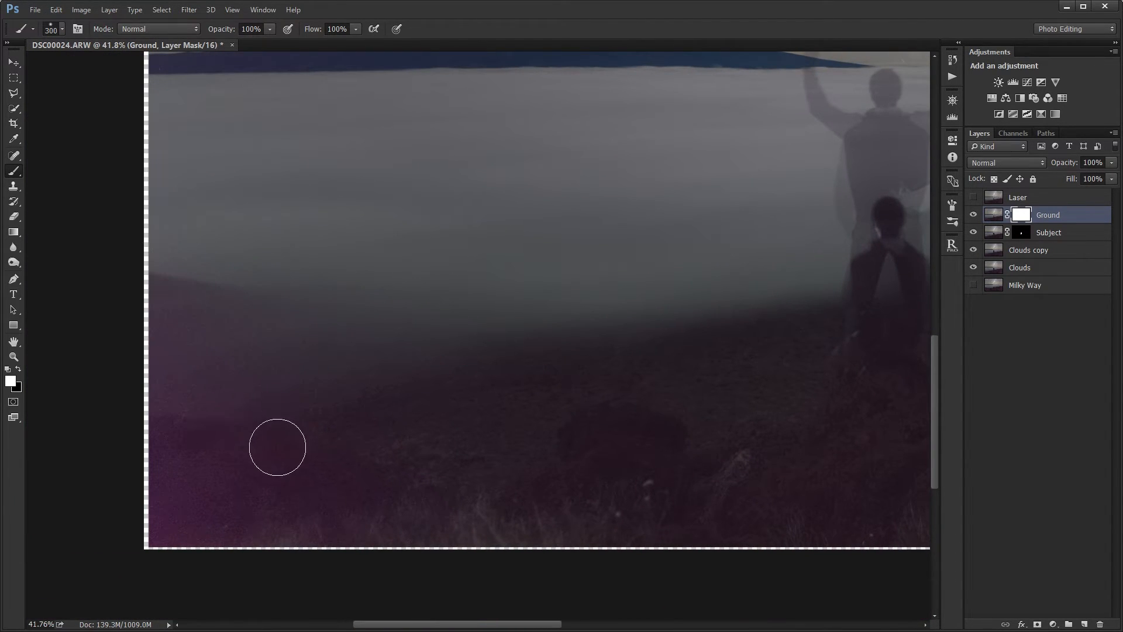
{"action": "left_click", "coordinate": [973, 216]}
{"action": "left_click", "coordinate": [974, 216]}
{"action": "left_click", "coordinate": [973, 217]}
{"action": "left_click", "coordinate": [974, 216]}
With only Ground visible, paint its mask black over the lower-left terrain using a 500 px brush, restoring white beside the man's legs.
{"action": "key", "text": "x"}
{"action": "key", "text": "bracketright"}
{"action": "key", "text": "bracketright"}
{"action": "key", "text": "bracketright"}
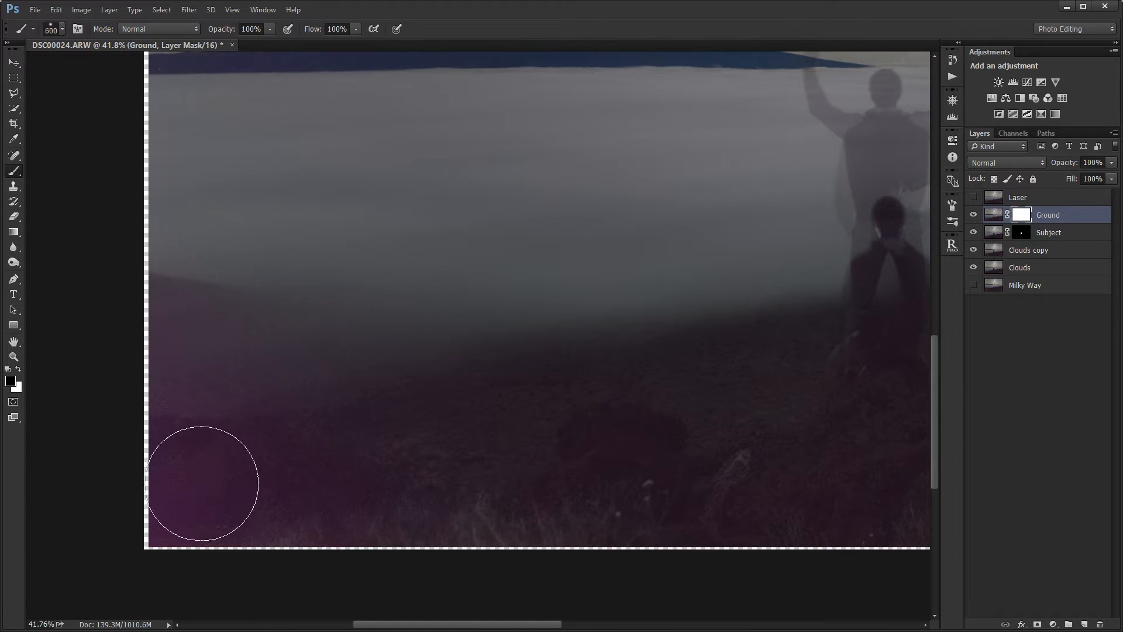
{"action": "key", "text": "bracketleft"}
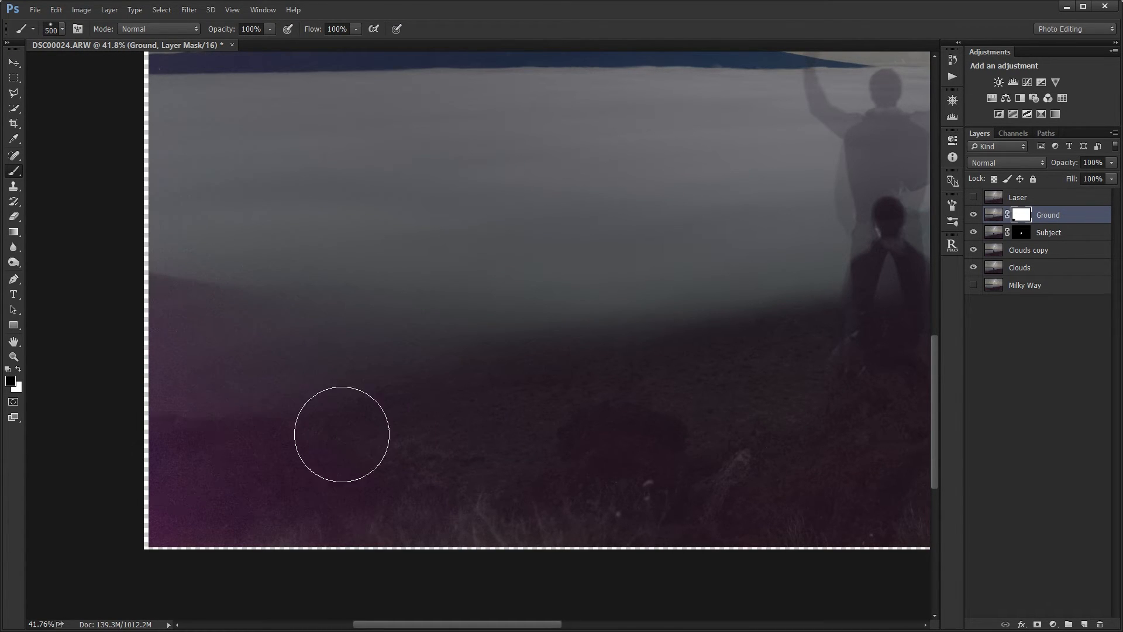
{"action": "mouse_move", "coordinate": [193, 456]}
{"action": "left_mouse_down"}
{"action": "mouse_move", "coordinate": [545, 466]}
{"action": "mouse_move", "coordinate": [626, 402]}
{"action": "mouse_move", "coordinate": [279, 516]}
{"action": "mouse_move", "coordinate": [672, 546]}
{"action": "mouse_move", "coordinate": [441, 544]}
{"action": "left_mouse_up"}
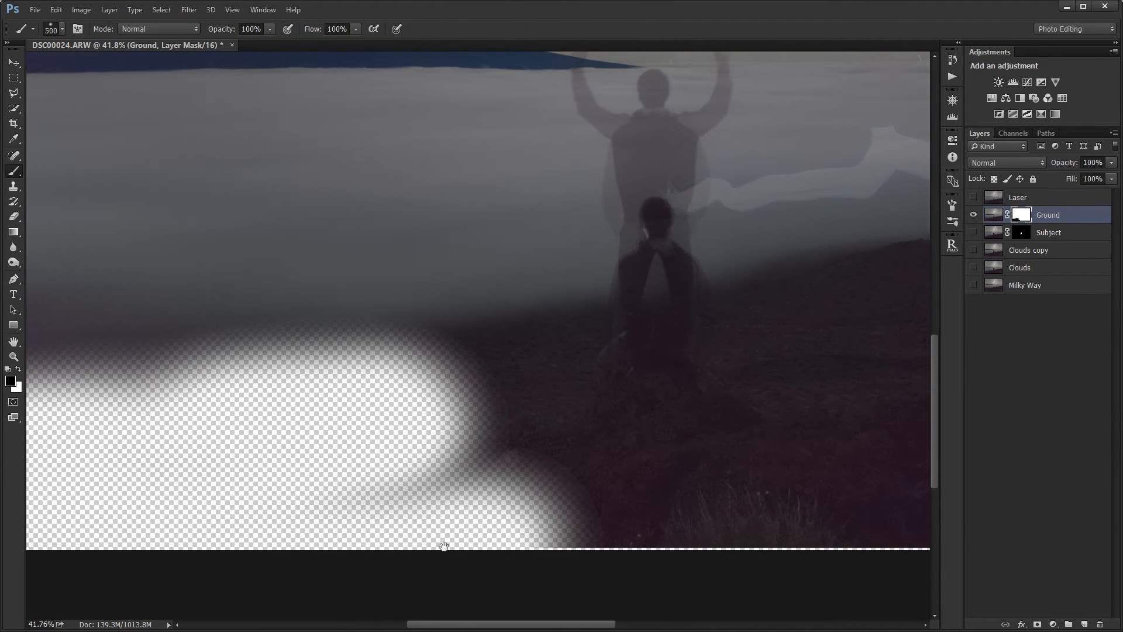
{"action": "mouse_move", "coordinate": [413, 423]}
{"action": "left_mouse_down"}
{"action": "mouse_move", "coordinate": [509, 394]}
{"action": "mouse_move", "coordinate": [541, 398]}
{"action": "mouse_move", "coordinate": [464, 388]}
{"action": "mouse_move", "coordinate": [343, 409]}
{"action": "mouse_move", "coordinate": [436, 411]}
{"action": "left_mouse_up"}
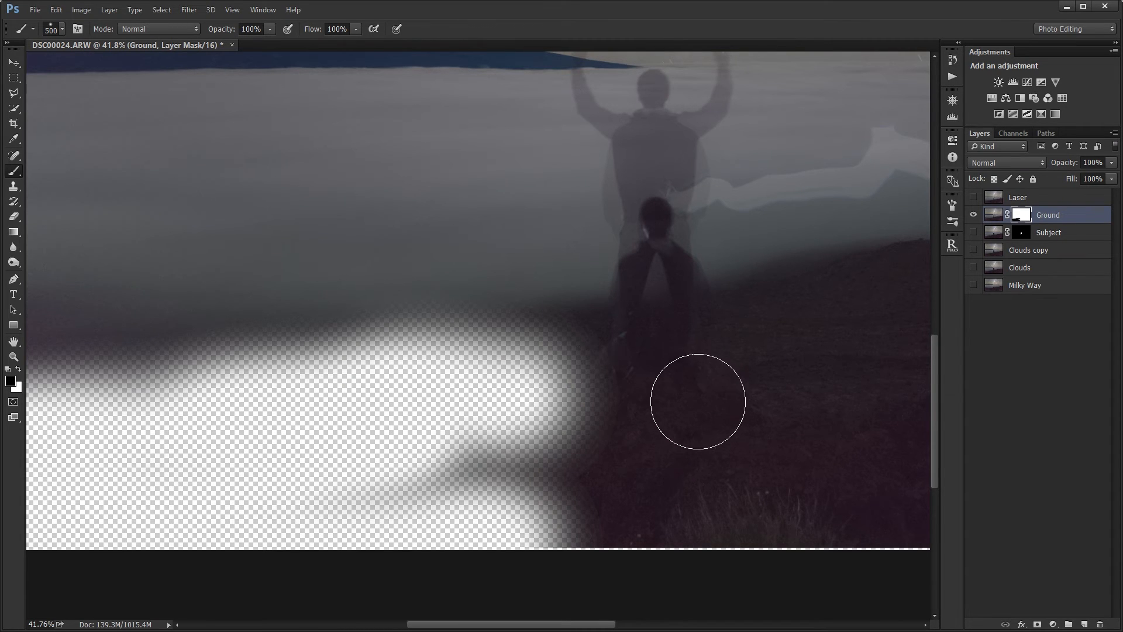
{"action": "key", "text": "x"}
{"action": "mouse_move", "coordinate": [596, 346]}
{"action": "left_mouse_down"}
{"action": "mouse_move", "coordinate": [570, 292]}
{"action": "mouse_move", "coordinate": [632, 371]}
{"action": "mouse_move", "coordinate": [644, 445]}
{"action": "left_mouse_up"}
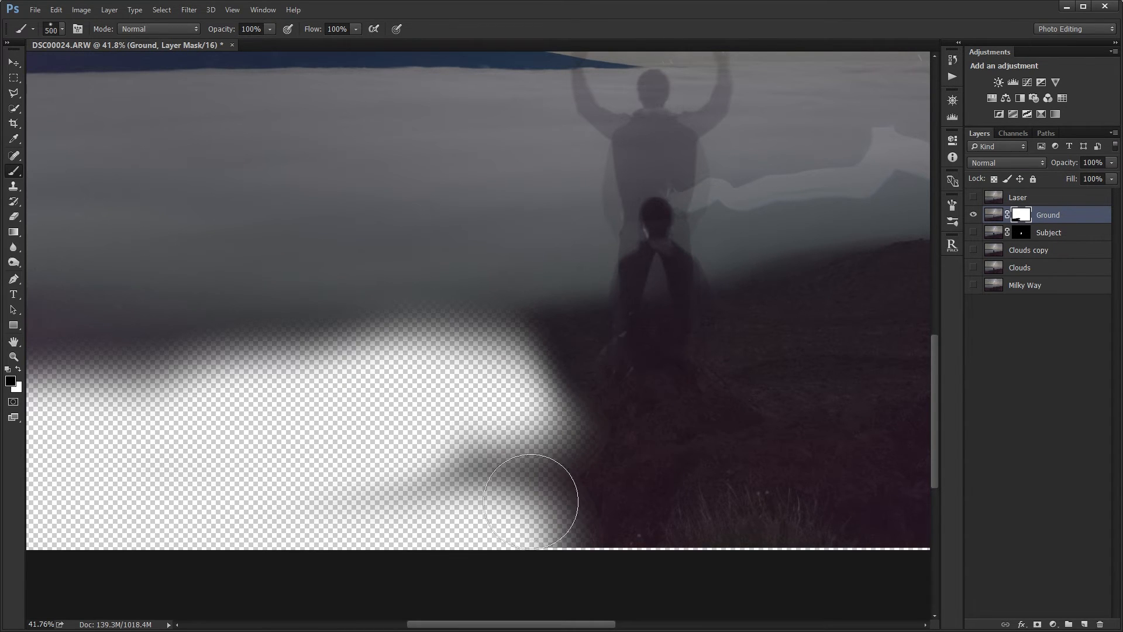
Paint black on the Ground mask below the man and across the right hillside with a large 500–600 px brush.
{"action": "key", "text": "x"}
{"action": "mouse_move", "coordinate": [526, 489]}
{"action": "left_mouse_down"}
{"action": "mouse_move", "coordinate": [486, 473]}
{"action": "mouse_move", "coordinate": [705, 515]}
{"action": "mouse_move", "coordinate": [514, 487]}
{"action": "mouse_move", "coordinate": [501, 513]}
{"action": "mouse_move", "coordinate": [520, 496]}
{"action": "left_mouse_up"}
{"action": "scroll", "coordinate": [603, 499], "scroll_direction": "down", "scroll_amount": 8}
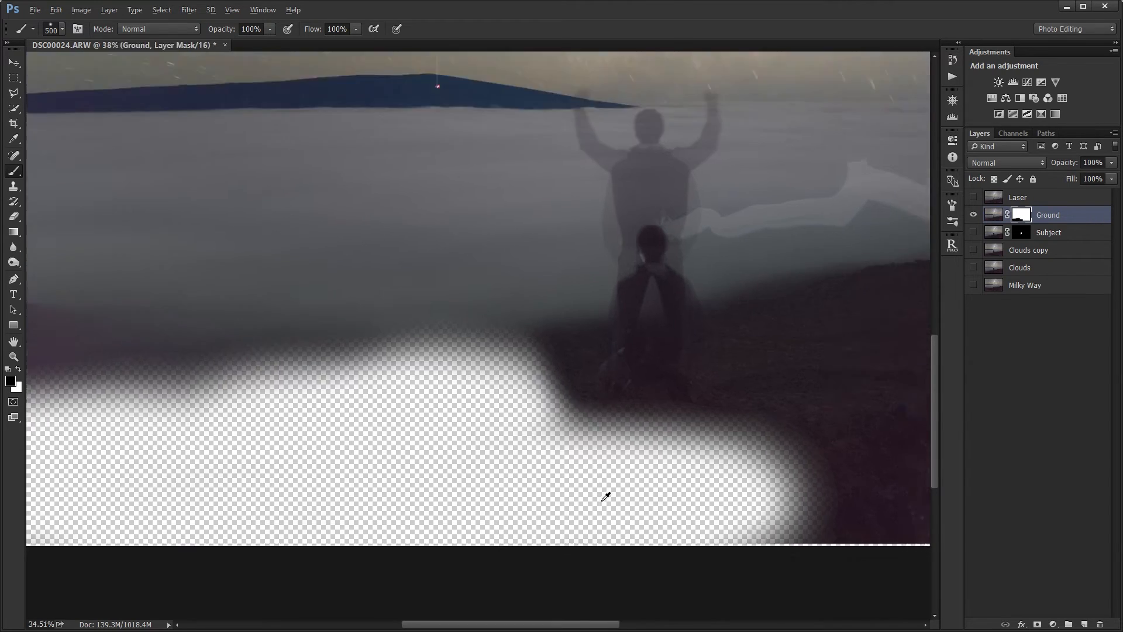
{"action": "left_click_drag", "start_coordinate": [566, 566], "coordinate": [705, 543]}
{"action": "key", "text": "bracketright"}
{"action": "key", "text": "bracketright"}
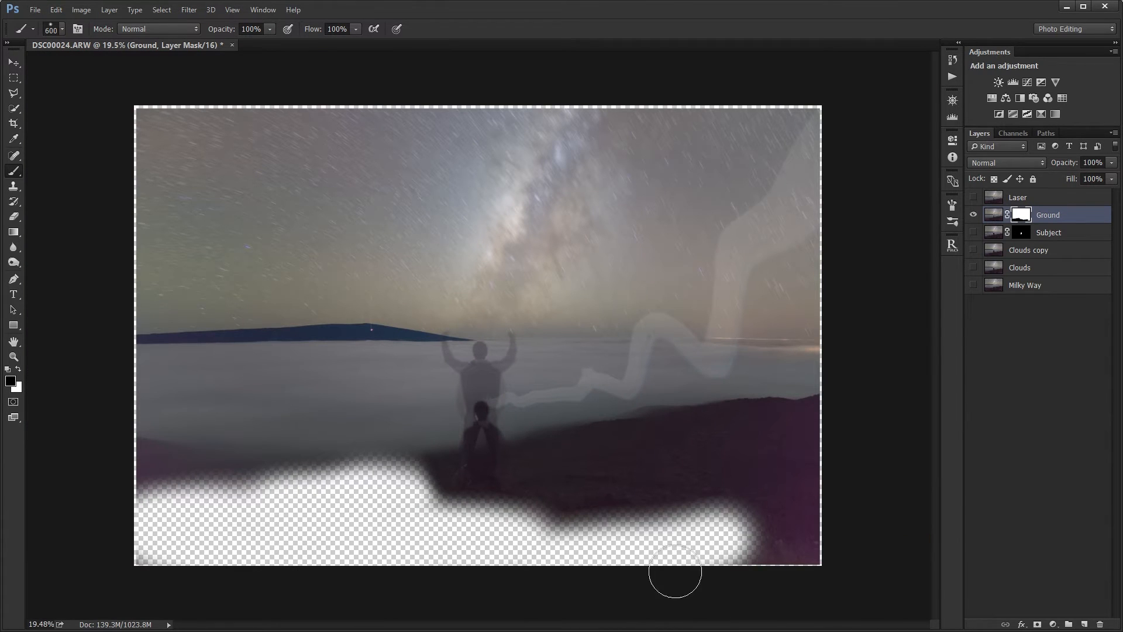
{"action": "mouse_move", "coordinate": [564, 526]}
{"action": "left_mouse_down"}
{"action": "mouse_move", "coordinate": [579, 463]}
{"action": "mouse_move", "coordinate": [574, 490]}
{"action": "mouse_move", "coordinate": [599, 449]}
{"action": "mouse_move", "coordinate": [691, 429]}
{"action": "mouse_move", "coordinate": [829, 423]}
{"action": "mouse_move", "coordinate": [690, 449]}
{"action": "mouse_move", "coordinate": [780, 468]}
{"action": "mouse_move", "coordinate": [741, 480]}
{"action": "mouse_move", "coordinate": [690, 464]}
{"action": "mouse_move", "coordinate": [629, 494]}
{"action": "mouse_move", "coordinate": [788, 556]}
{"action": "mouse_move", "coordinate": [735, 567]}
{"action": "mouse_move", "coordinate": [803, 507]}
{"action": "mouse_move", "coordinate": [774, 498]}
{"action": "mouse_move", "coordinate": [811, 470]}
{"action": "mouse_move", "coordinate": [825, 429]}
{"action": "left_mouse_up"}
{"action": "key", "text": "bracketleft"}
{"action": "key", "text": "bracketleft"}
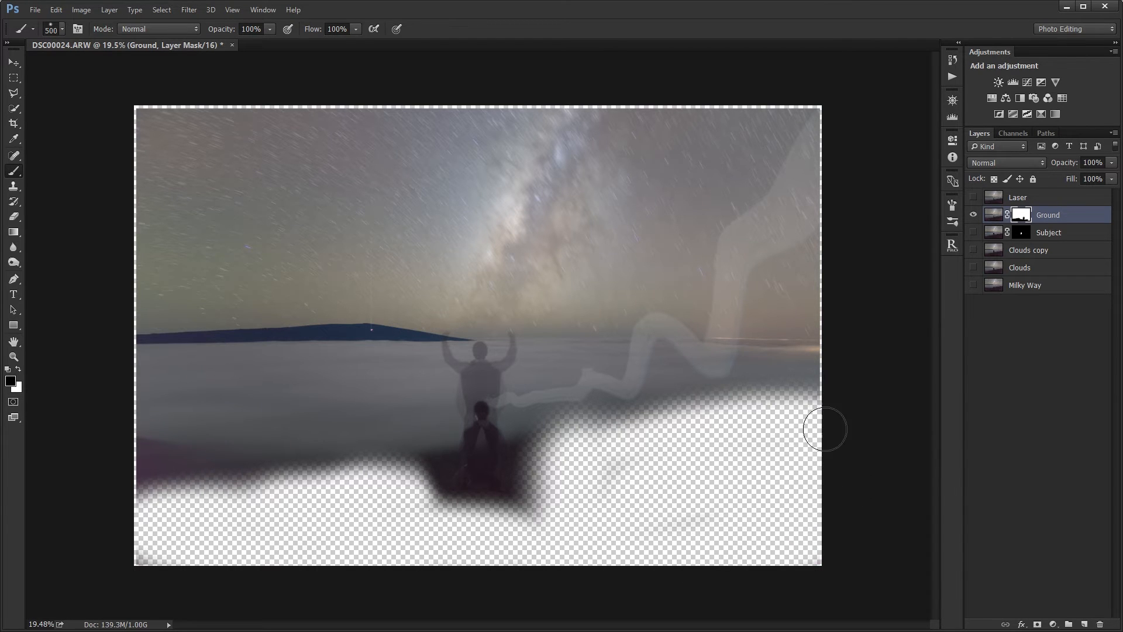
Display the Ground mask on its own and fill the leftover grey patches in the ground area with black.
{"action": "left_click", "coordinate": [1021, 216], "text": "alt"}
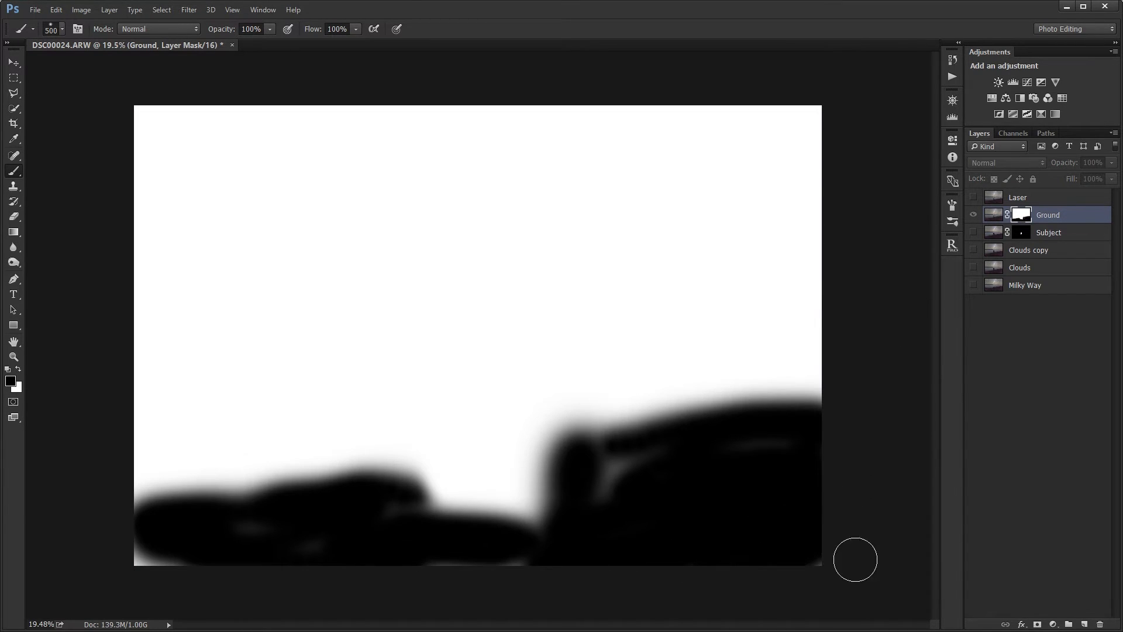
{"action": "mouse_move", "coordinate": [719, 490]}
{"action": "left_mouse_down"}
{"action": "mouse_move", "coordinate": [599, 517]}
{"action": "mouse_move", "coordinate": [700, 454]}
{"action": "mouse_move", "coordinate": [569, 587]}
{"action": "mouse_move", "coordinate": [374, 574]}
{"action": "mouse_move", "coordinate": [529, 569]}
{"action": "mouse_move", "coordinate": [246, 544]}
{"action": "mouse_move", "coordinate": [117, 559]}
{"action": "left_mouse_up"}
{"action": "left_click", "coordinate": [1023, 217], "text": "alt"}
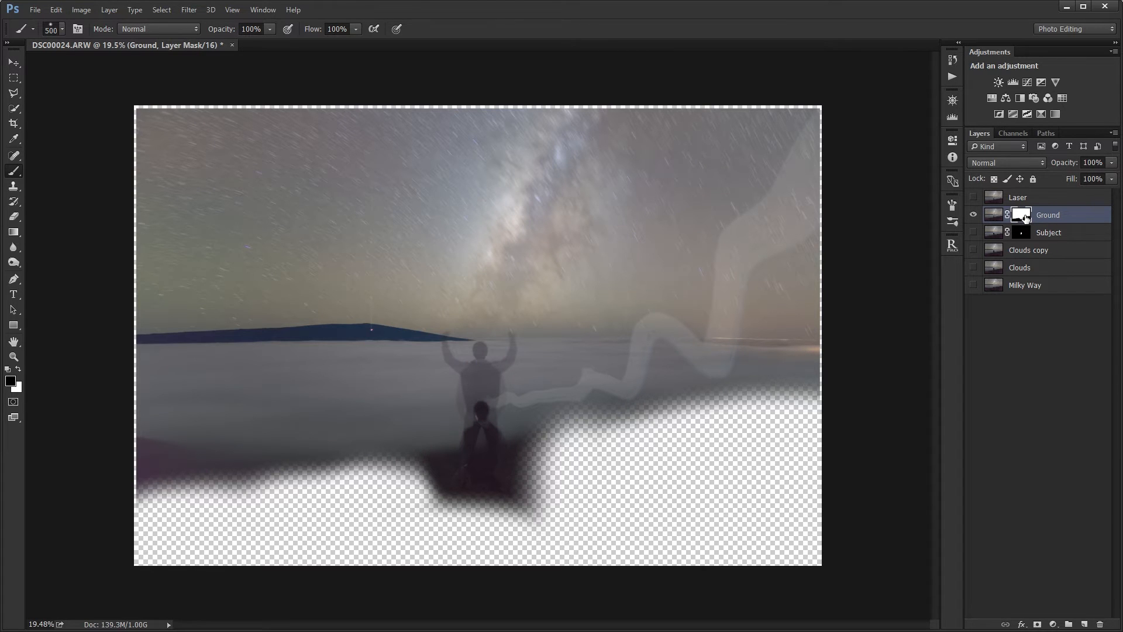
Invert the Ground mask to keep only the terrain and show the other composite layers again.
{"action": "key", "text": "ctrl+i"}
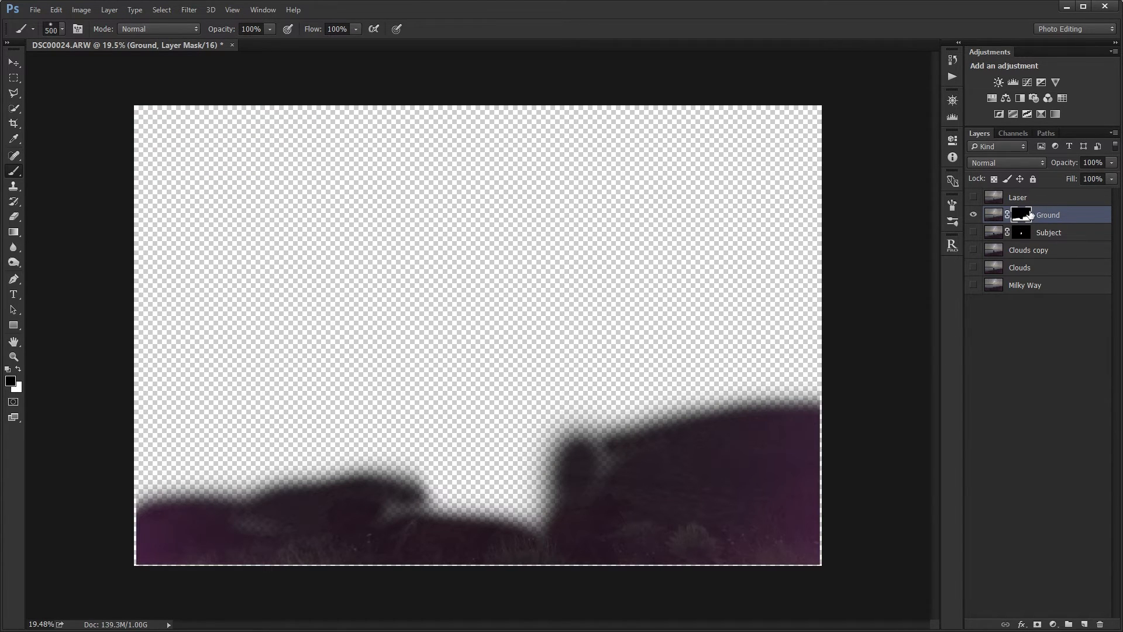
{"action": "left_click", "coordinate": [974, 215], "text": "alt"}
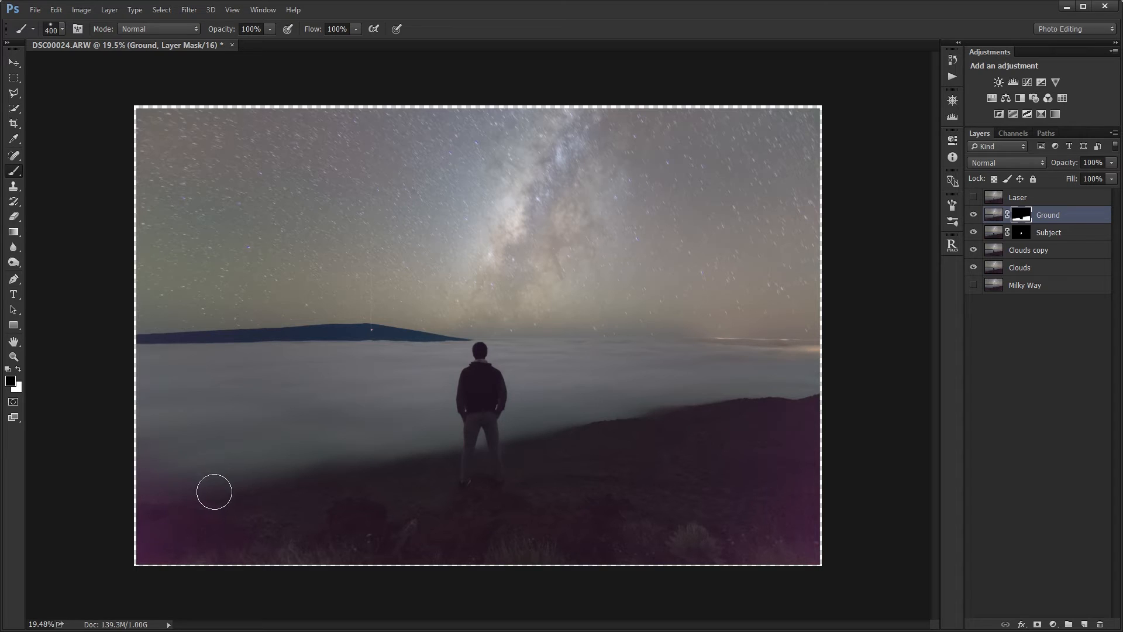
{"action": "key", "text": "bracketright"}
{"action": "key", "text": "bracketright"}
{"action": "scroll", "coordinate": [809, 402], "scroll_direction": "up", "scroll_amount": 1}
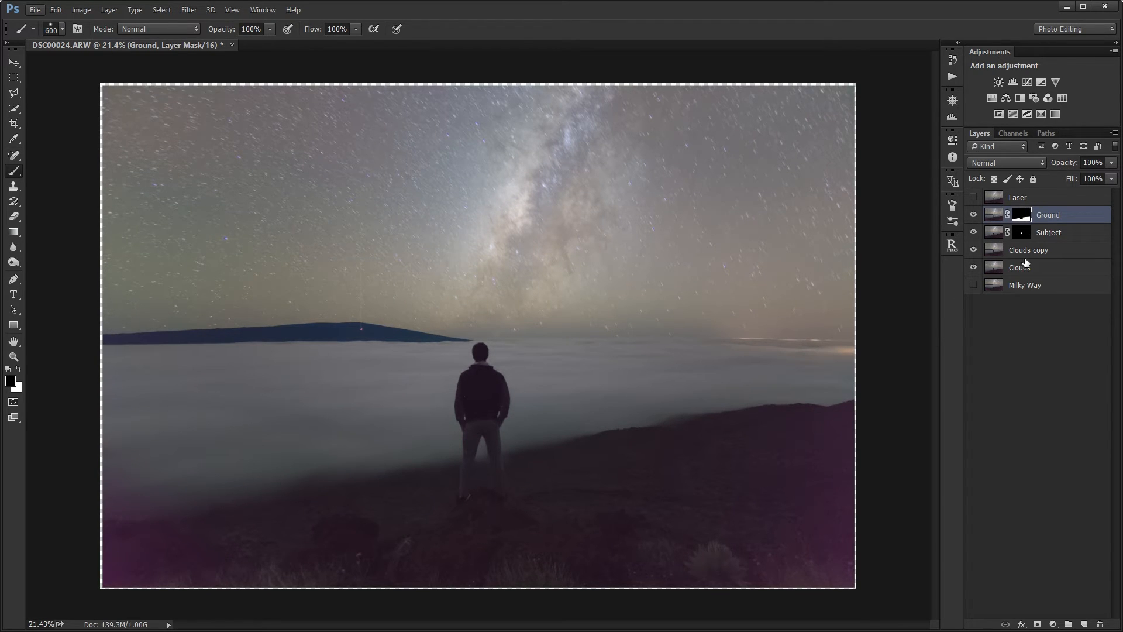
Move the Milky Way layer directly above Ground, make it visible and compare its stars with the layers below.
{"action": "left_click_drag", "start_coordinate": [1032, 285], "coordinate": [1034, 222]}
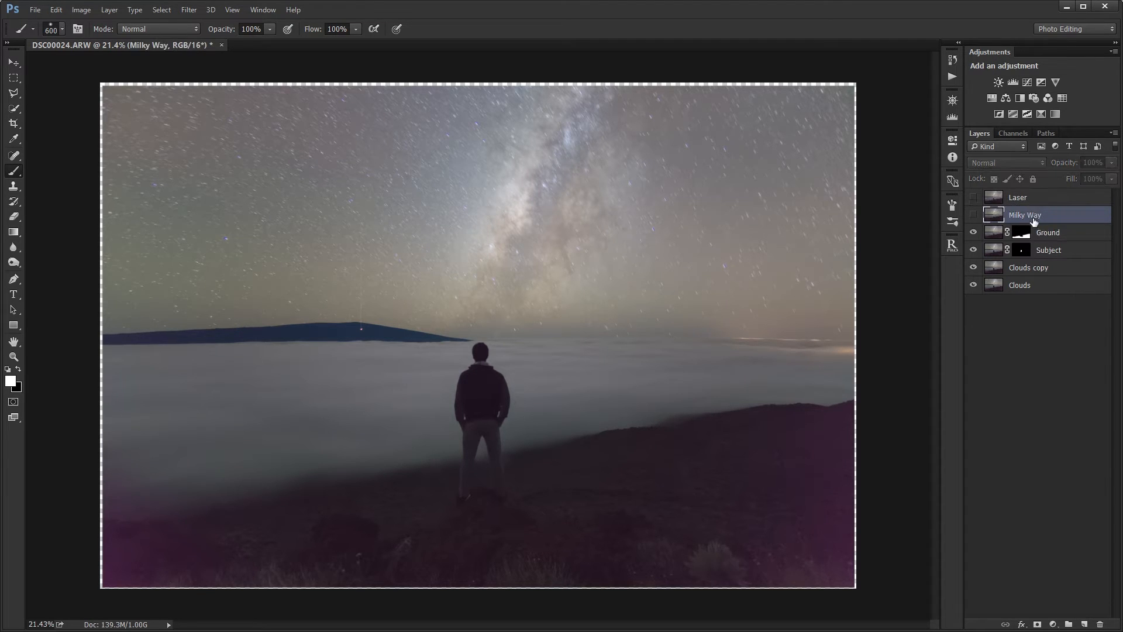
{"action": "left_click", "coordinate": [974, 216]}
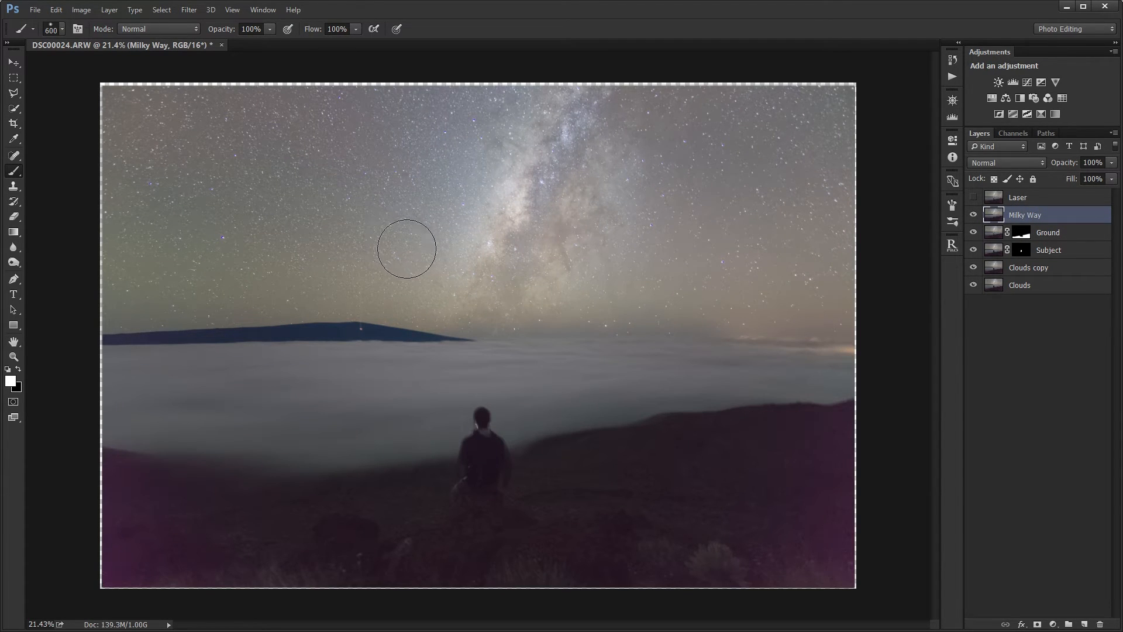
{"action": "left_click", "coordinate": [974, 215]}
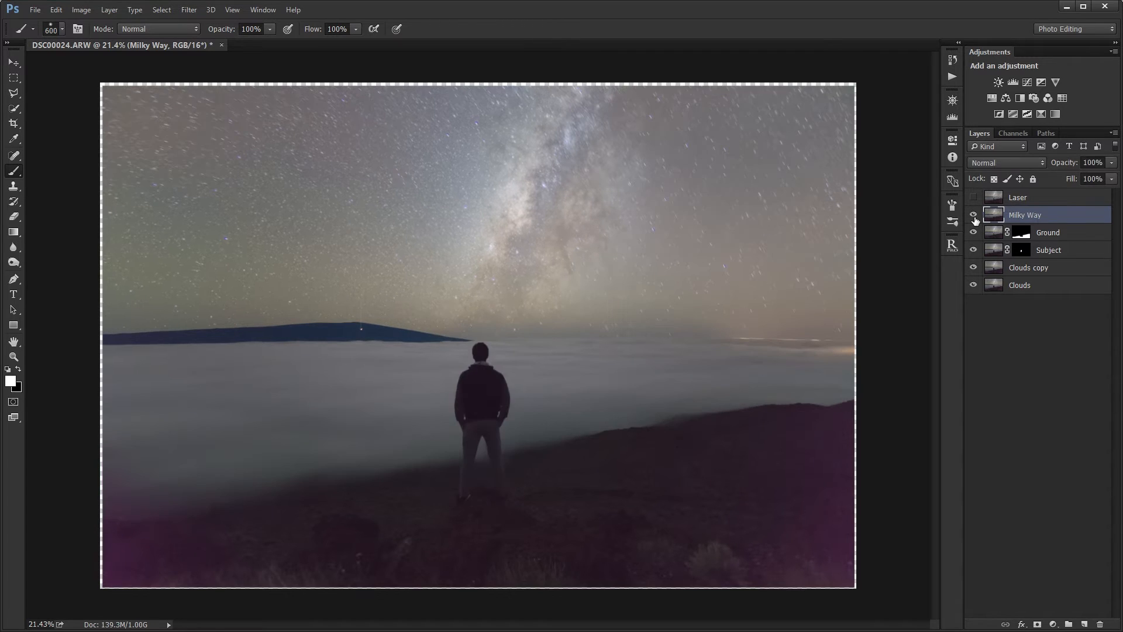
{"action": "left_click", "coordinate": [974, 216]}
{"action": "left_click", "coordinate": [974, 215]}
{"action": "left_click", "coordinate": [975, 215]}
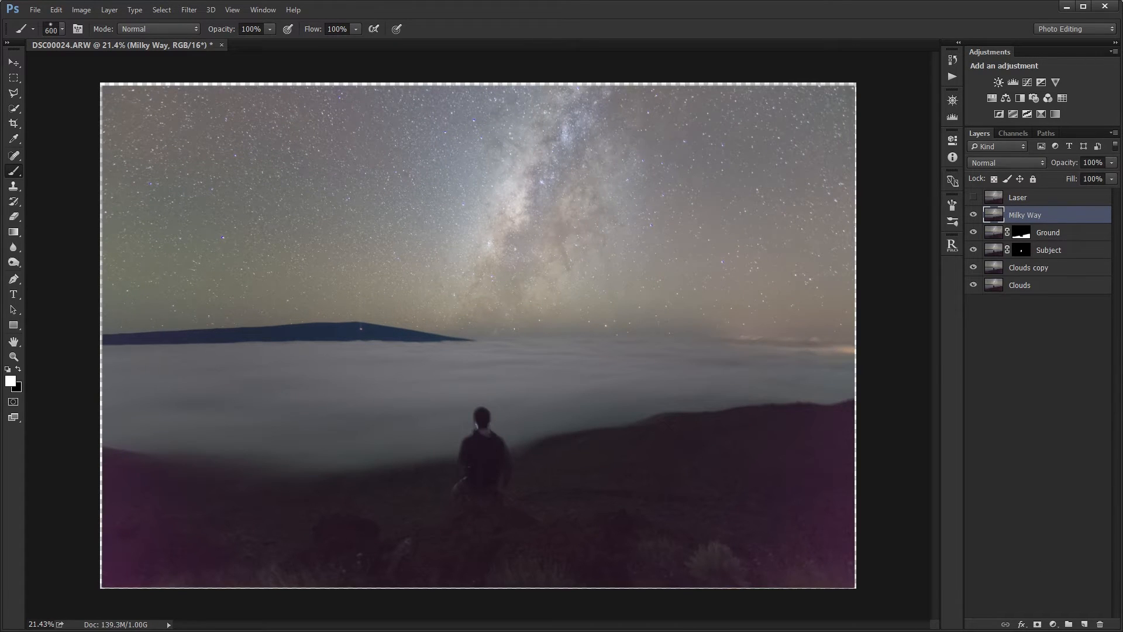
Add a black layer mask to the Milky Way layer to hide its contents.
{"action": "left_click", "coordinate": [1037, 625], "text": "alt"}
{"action": "scroll", "coordinate": [452, 346], "scroll_direction": "up", "scroll_amount": 5}
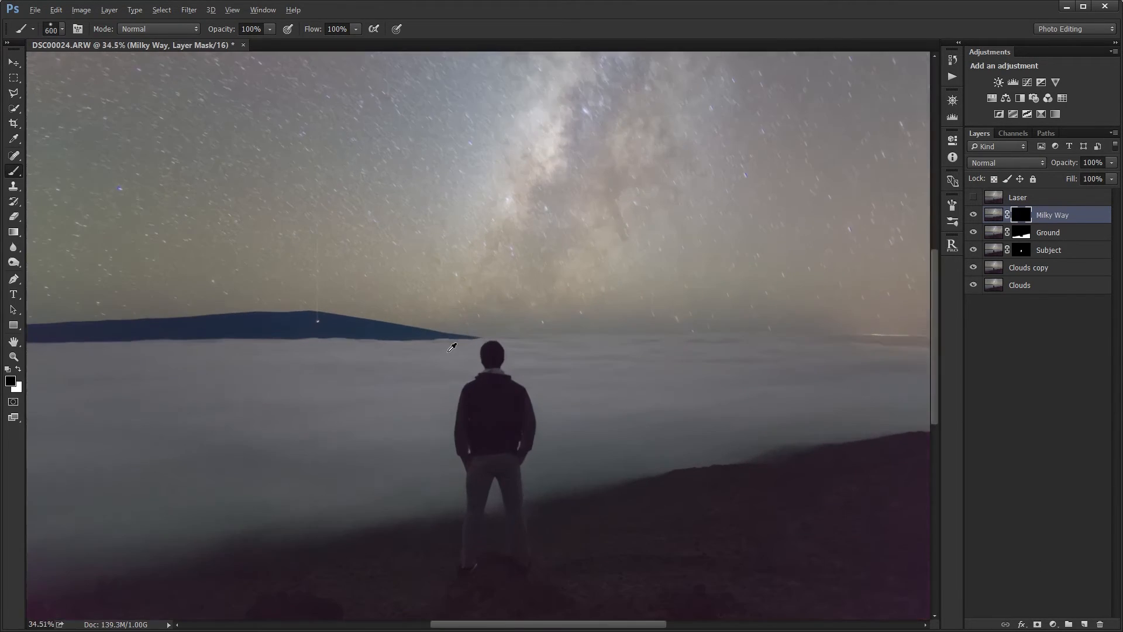
{"action": "scroll", "coordinate": [484, 296], "scroll_direction": "up", "scroll_amount": 3}
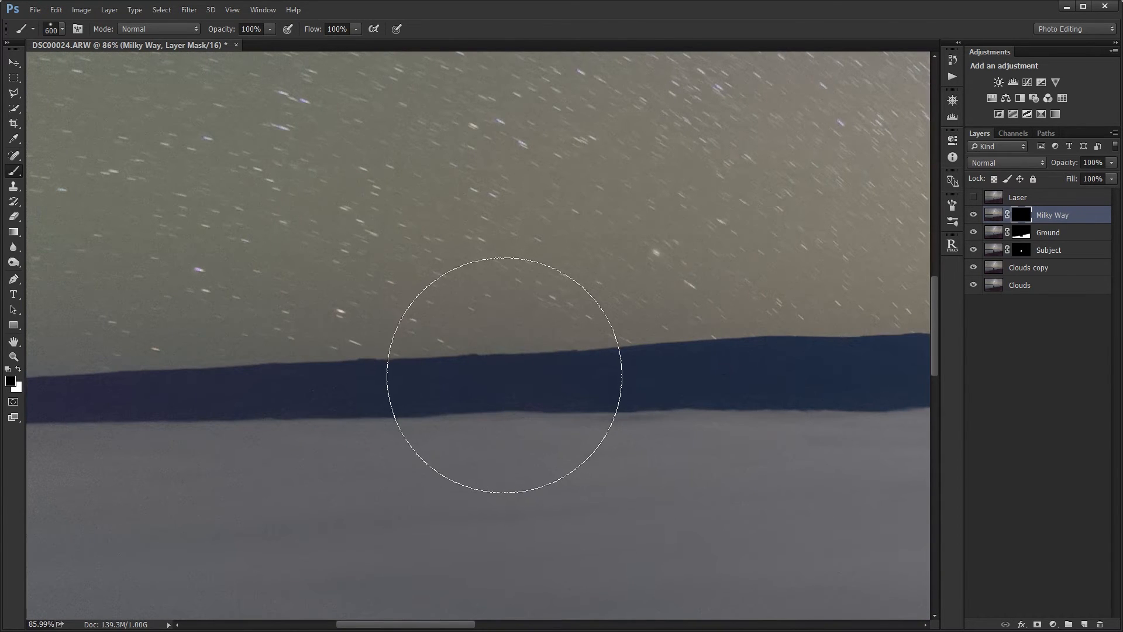
Set up a 150 px brush with a harder edge and white as the painting colour for the Milky Way mask.
{"action": "key", "text": "bracketleft"}
{"action": "key", "text": "bracketleft"}
{"action": "key", "text": "bracketleft"}
{"action": "key", "text": "bracketleft"}
{"action": "key", "text": "bracketleft"}
{"action": "key", "text": "bracketleft"}
{"action": "key", "text": "bracketleft"}
{"action": "key", "text": "bracketleft"}
{"action": "key", "text": "bracketleft"}
{"action": "key", "text": "bracketleft"}
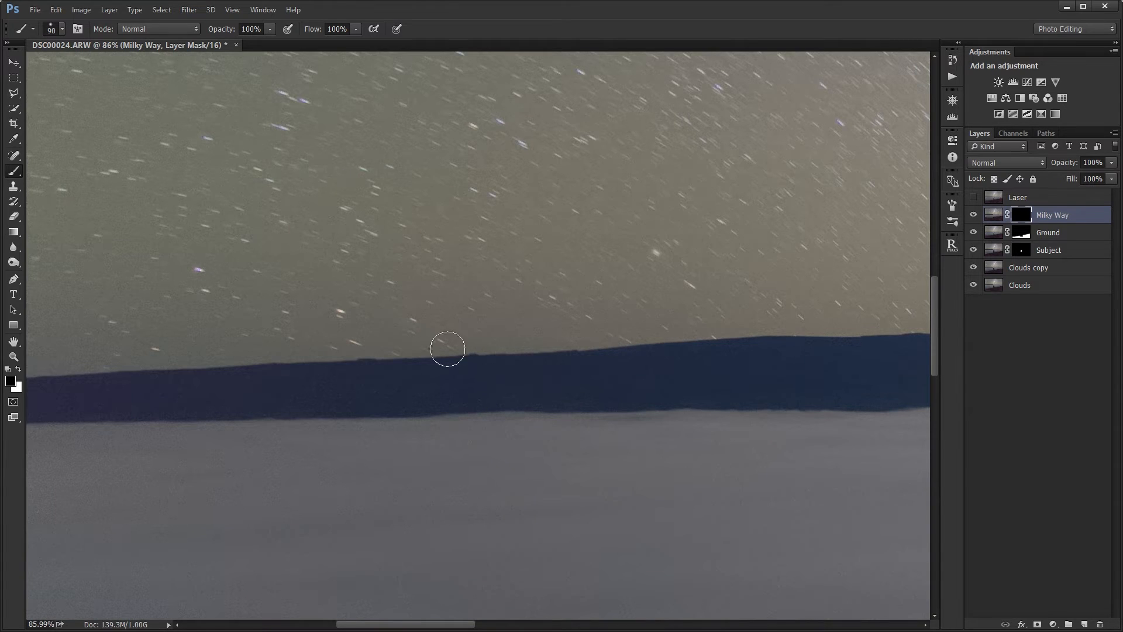
{"action": "left_click_drag", "start_coordinate": [341, 369], "coordinate": [728, 404]}
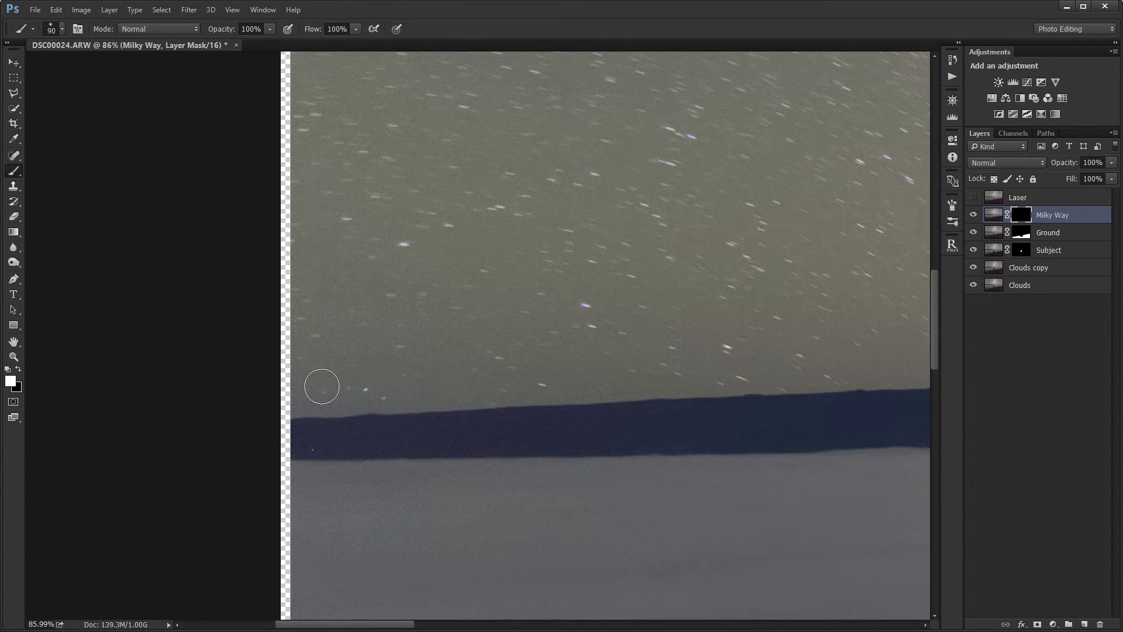
{"action": "key", "text": "bracketright"}
{"action": "key", "text": "bracketright"}
{"action": "right_click", "coordinate": [378, 357]}
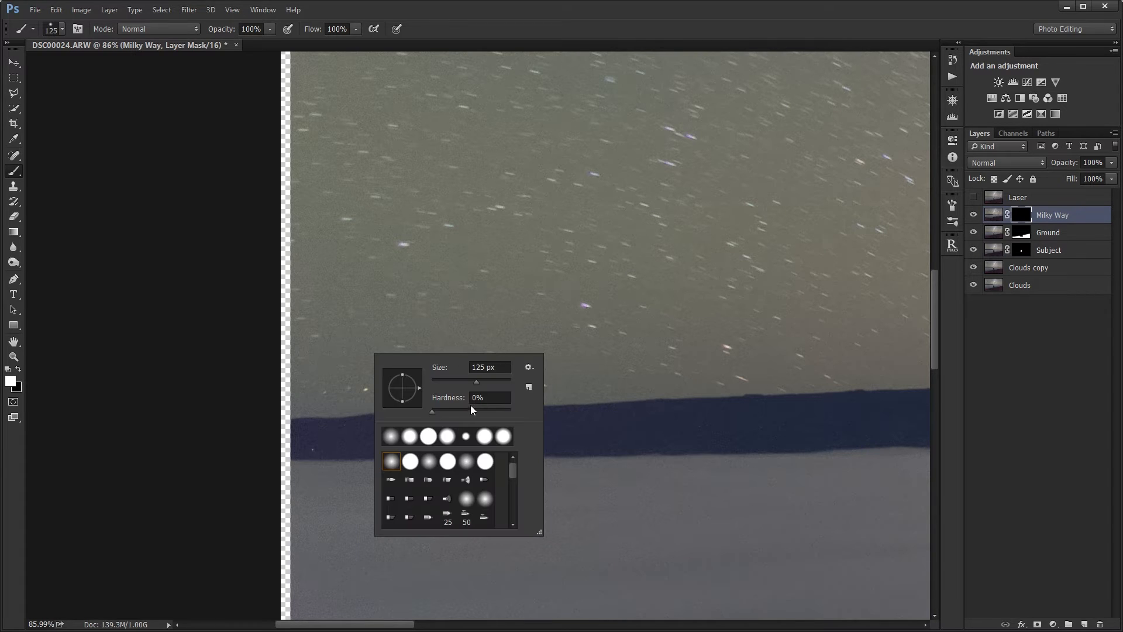
{"action": "key", "text": "Return"}
{"action": "key", "text": "bracketright"}
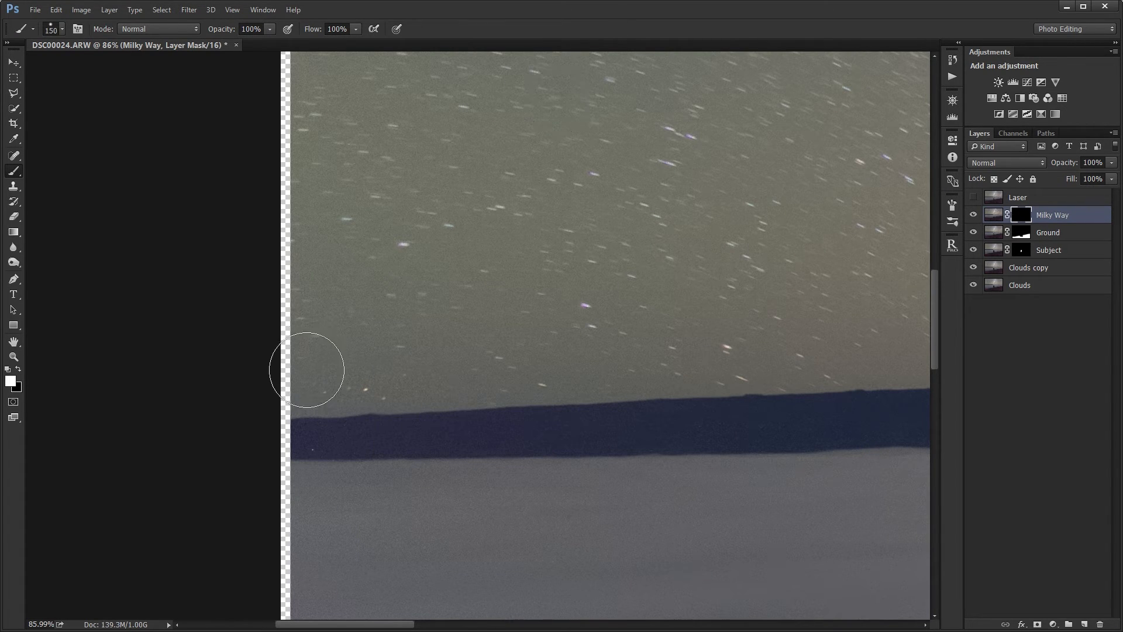
Paint white on the Milky Way mask along the sky just above the mountain ridge, from the image's left edge past the man.
{"action": "mouse_move", "coordinate": [346, 369]}
{"action": "left_mouse_down"}
{"action": "mouse_move", "coordinate": [750, 347]}
{"action": "mouse_move", "coordinate": [326, 341]}
{"action": "mouse_move", "coordinate": [744, 326]}
{"action": "mouse_move", "coordinate": [222, 345]}
{"action": "mouse_move", "coordinate": [293, 333]}
{"action": "mouse_move", "coordinate": [513, 359]}
{"action": "mouse_move", "coordinate": [301, 301]}
{"action": "mouse_move", "coordinate": [446, 334]}
{"action": "mouse_move", "coordinate": [604, 349]}
{"action": "mouse_move", "coordinate": [574, 352]}
{"action": "mouse_move", "coordinate": [728, 351]}
{"action": "left_mouse_up"}
{"action": "key", "text": "space"}
{"action": "key", "text": "space"}
{"action": "key", "text": "space"}
{"action": "key", "text": "space"}
{"action": "mouse_move", "coordinate": [705, 347]}
{"action": "left_mouse_down"}
{"action": "mouse_move", "coordinate": [349, 338]}
{"action": "mouse_move", "coordinate": [389, 349]}
{"action": "mouse_move", "coordinate": [541, 339]}
{"action": "mouse_move", "coordinate": [441, 345]}
{"action": "left_mouse_up"}
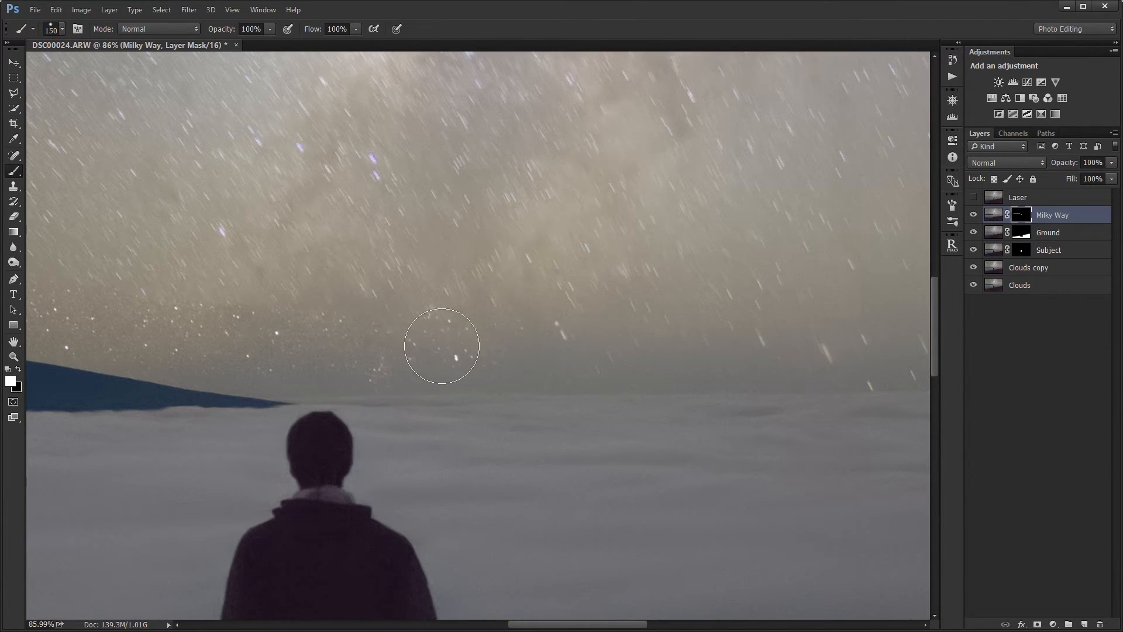
Soften the brush and continue the white mask stroke above the cloud horizon to the image's right edge.
{"action": "right_click", "coordinate": [446, 345]}
{"action": "left_click_drag", "start_coordinate": [508, 400], "coordinate": [482, 398]}
{"action": "mouse_move", "coordinate": [374, 349]}
{"action": "left_mouse_down"}
{"action": "mouse_move", "coordinate": [356, 349]}
{"action": "mouse_move", "coordinate": [484, 351]}
{"action": "mouse_move", "coordinate": [51, 329]}
{"action": "left_mouse_up"}
{"action": "key", "text": "space"}
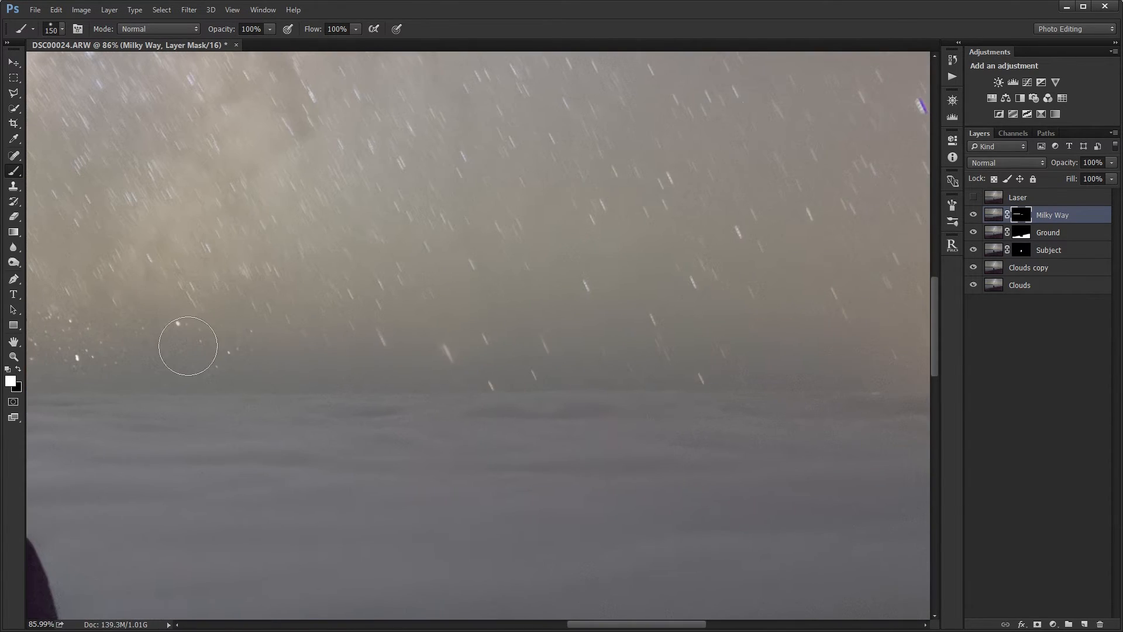
{"action": "left_click_drag", "start_coordinate": [188, 346], "coordinate": [573, 361]}
{"action": "key", "text": "space"}
{"action": "left_click_drag", "start_coordinate": [455, 351], "coordinate": [196, 351]}
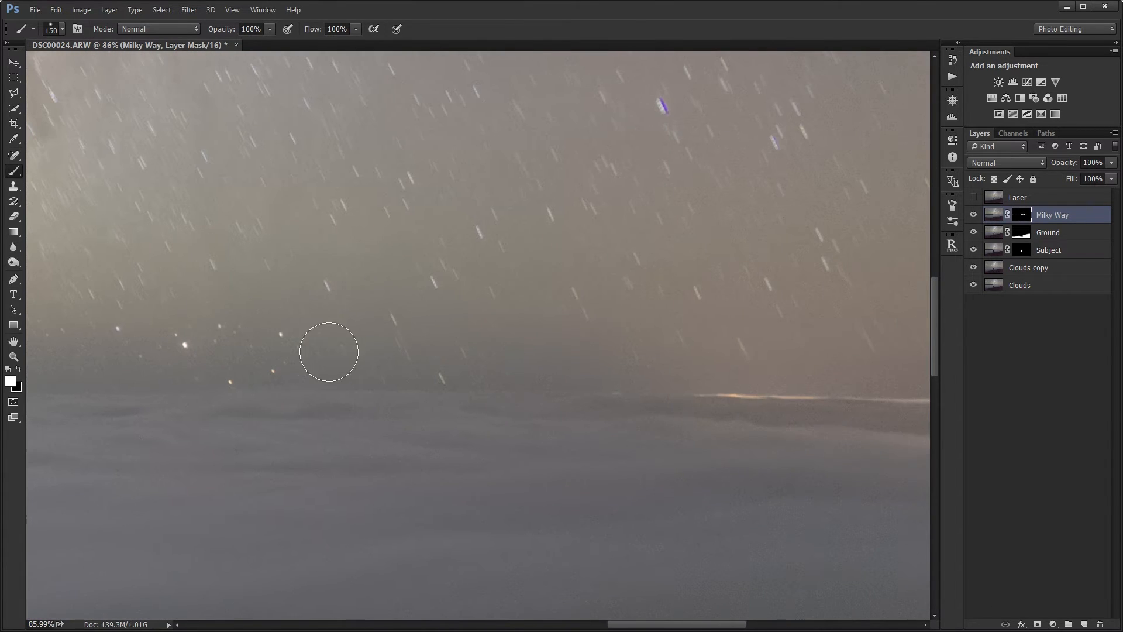
{"action": "mouse_move", "coordinate": [329, 351]}
{"action": "left_mouse_down"}
{"action": "mouse_move", "coordinate": [592, 351]}
{"action": "mouse_move", "coordinate": [298, 347]}
{"action": "mouse_move", "coordinate": [643, 358]}
{"action": "mouse_move", "coordinate": [311, 347]}
{"action": "mouse_move", "coordinate": [602, 339]}
{"action": "left_mouse_up"}
{"action": "key", "text": "space"}
{"action": "key", "text": "space"}
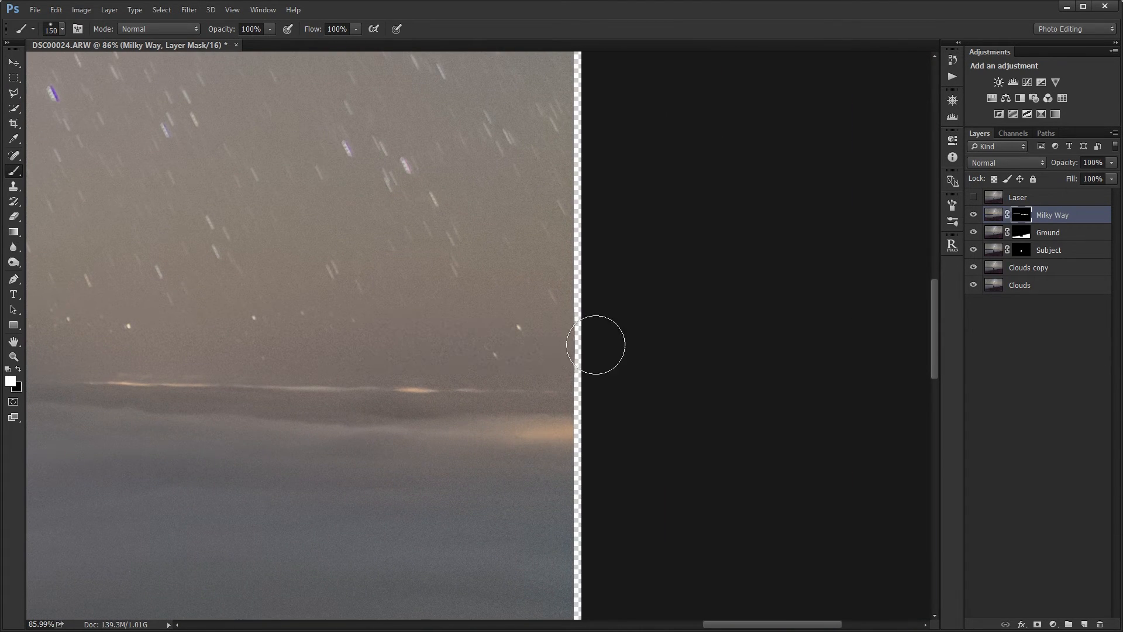
Display the Milky Way mask alone and outline everything above the middle of the white stroke with the Polygonal Lasso.
{"action": "left_click", "coordinate": [1023, 218], "text": "alt"}
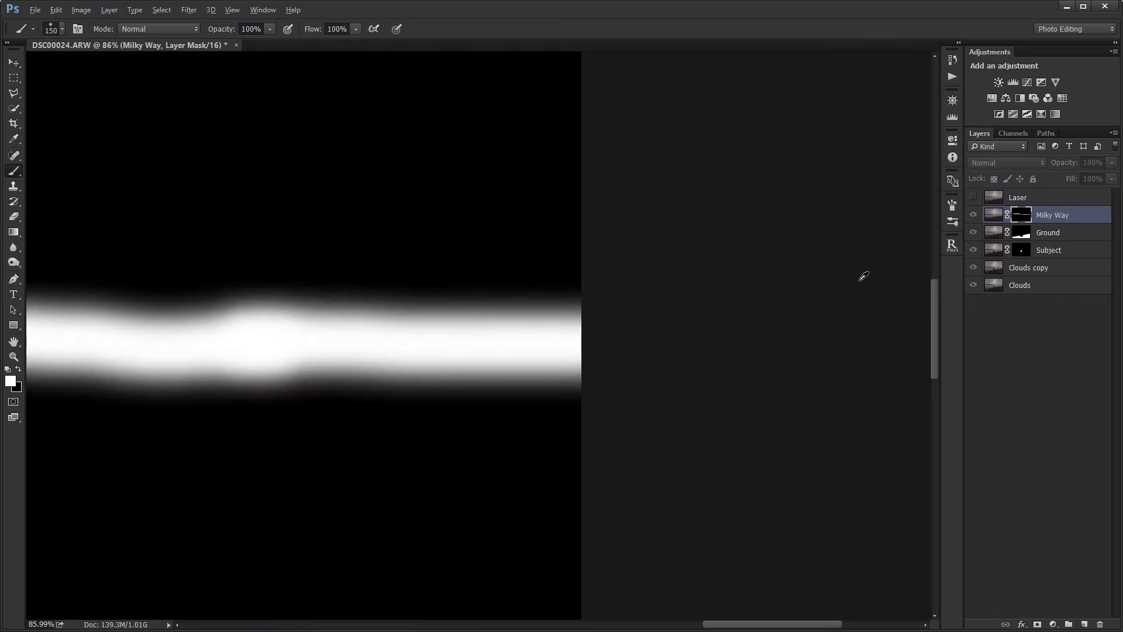
{"action": "scroll", "coordinate": [669, 269], "scroll_direction": "down", "scroll_amount": 5}
{"action": "scroll", "coordinate": [671, 271], "scroll_direction": "up", "scroll_amount": 1}
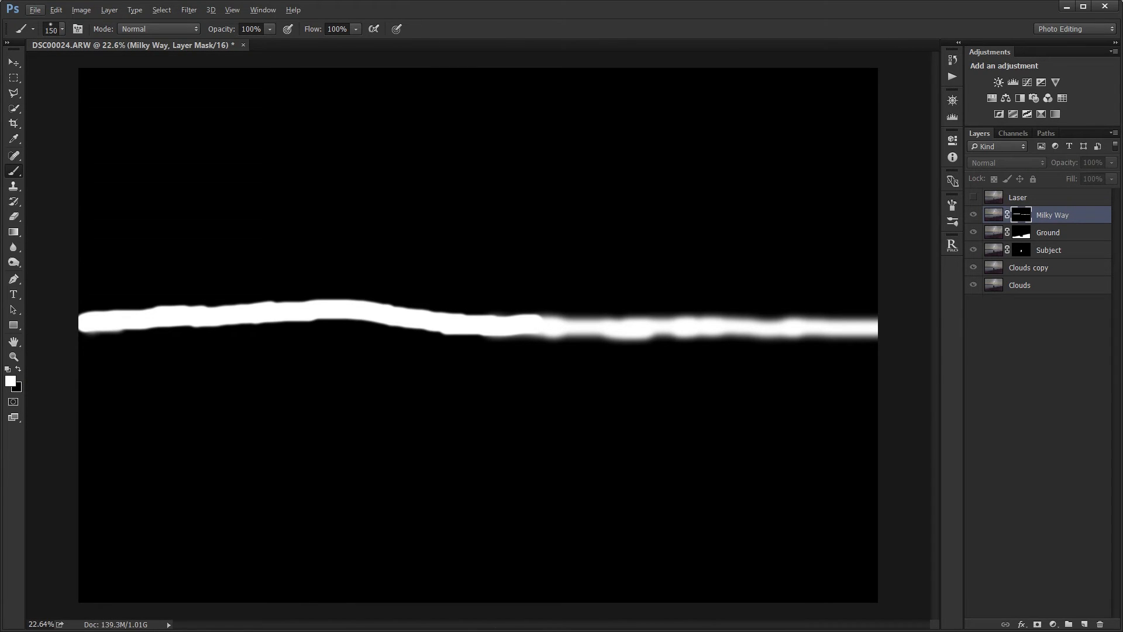
{"action": "left_click", "coordinate": [15, 93]}
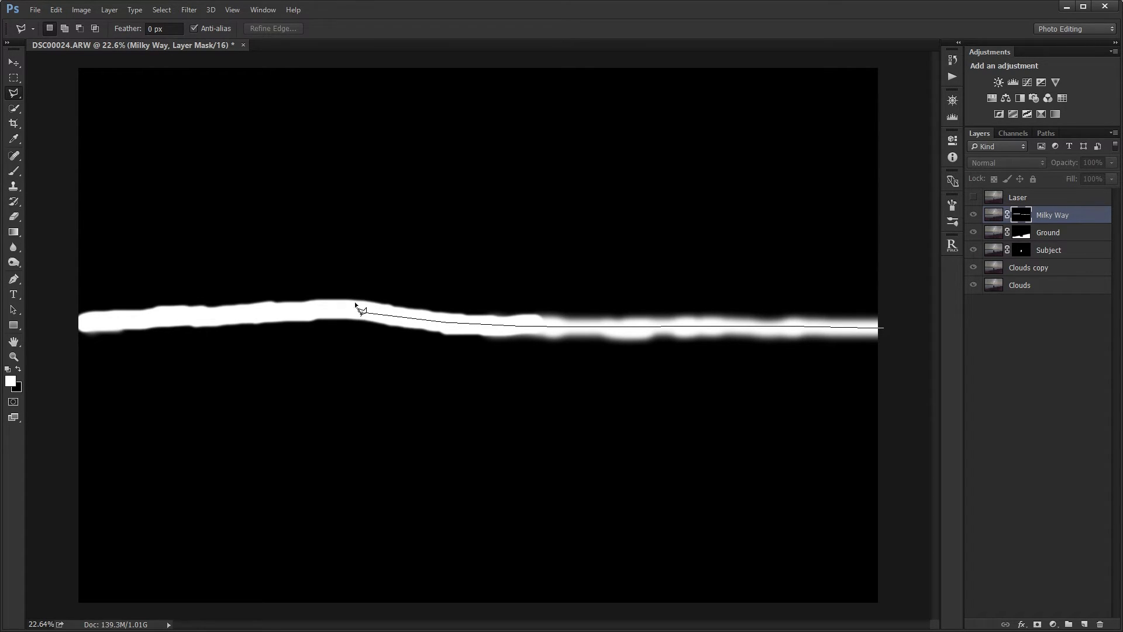
{"action": "left_click", "coordinate": [75, 321]}
{"action": "left_click", "coordinate": [65, 58]}
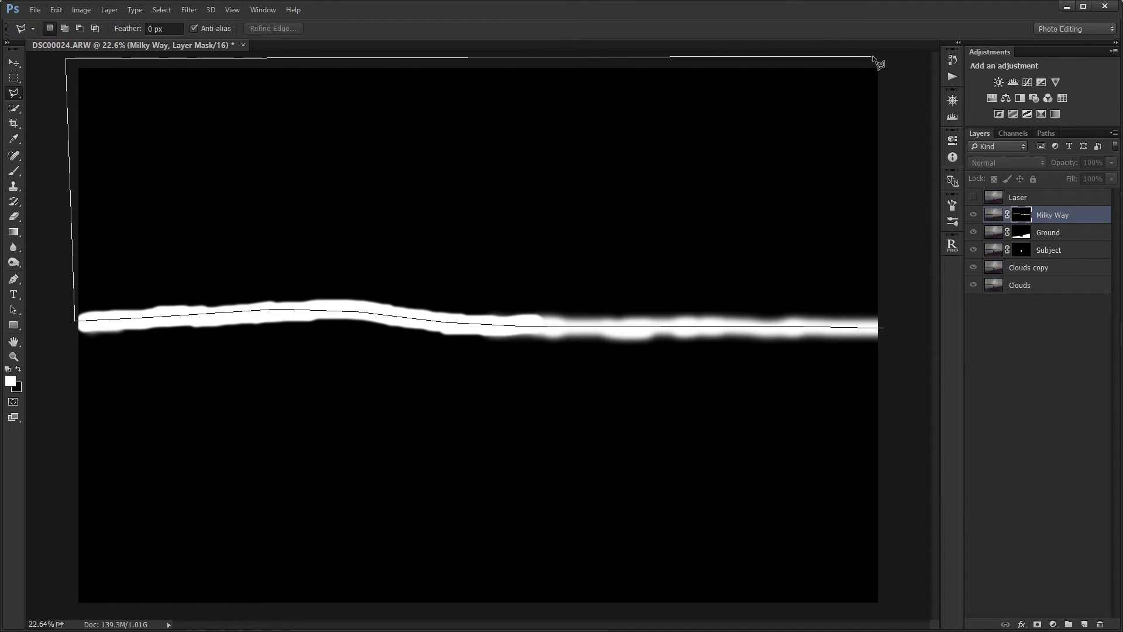
{"action": "left_click", "coordinate": [899, 57]}
{"action": "left_click", "coordinate": [897, 309]}
{"action": "left_click", "coordinate": [883, 328]}
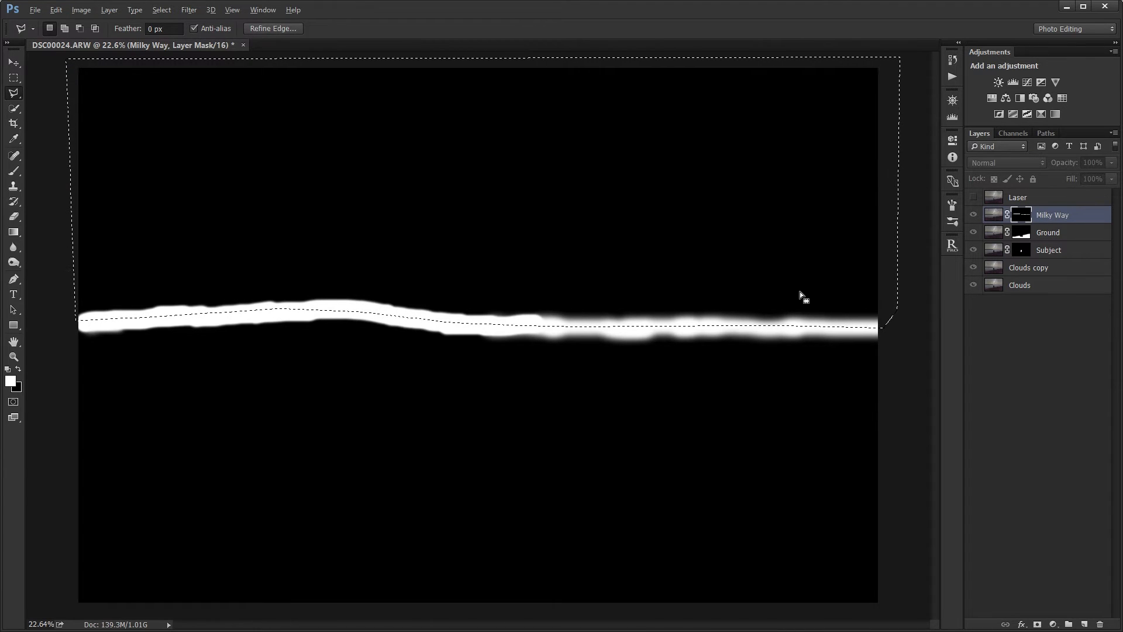
Fill the selected sky area of the mask with white, deselect, and compare the image with the Milky Way layer hidden and shown.
{"action": "key", "text": "alt+BackSpace"}
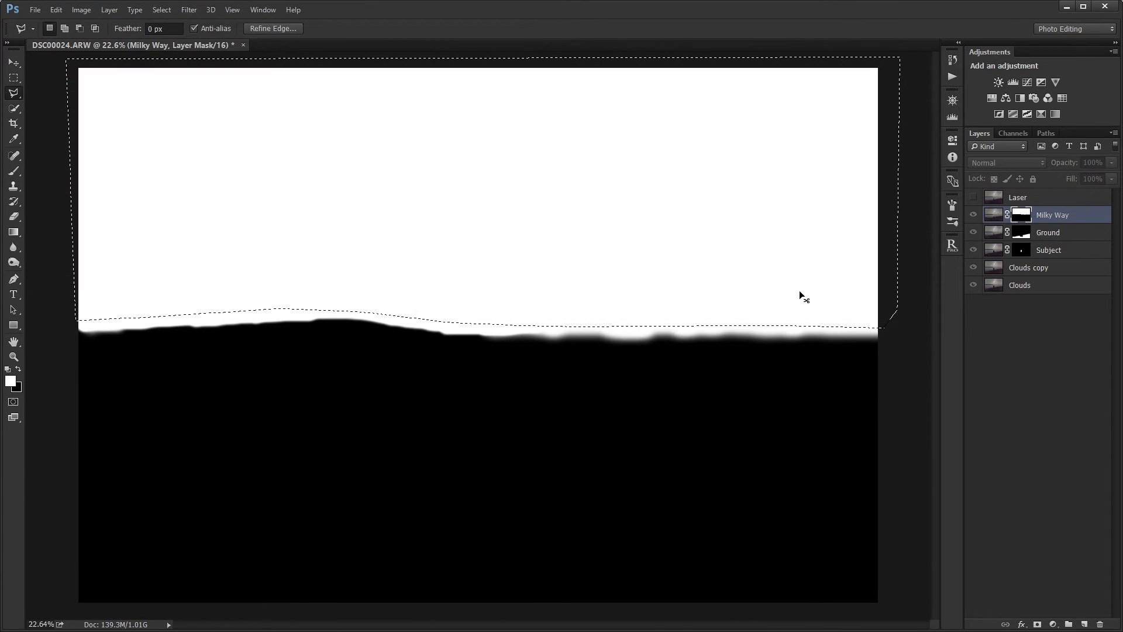
{"action": "key", "text": "ctrl+d"}
{"action": "left_click", "coordinate": [1028, 217], "text": "alt"}
{"action": "key", "text": "ctrl+a"}
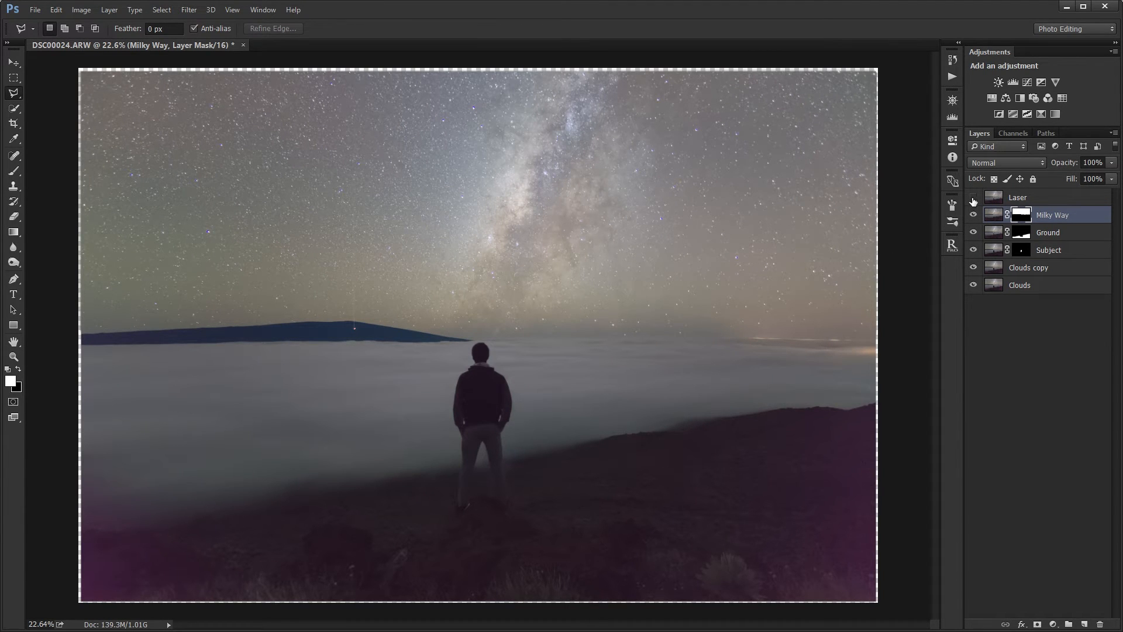
{"action": "left_click", "coordinate": [973, 218]}
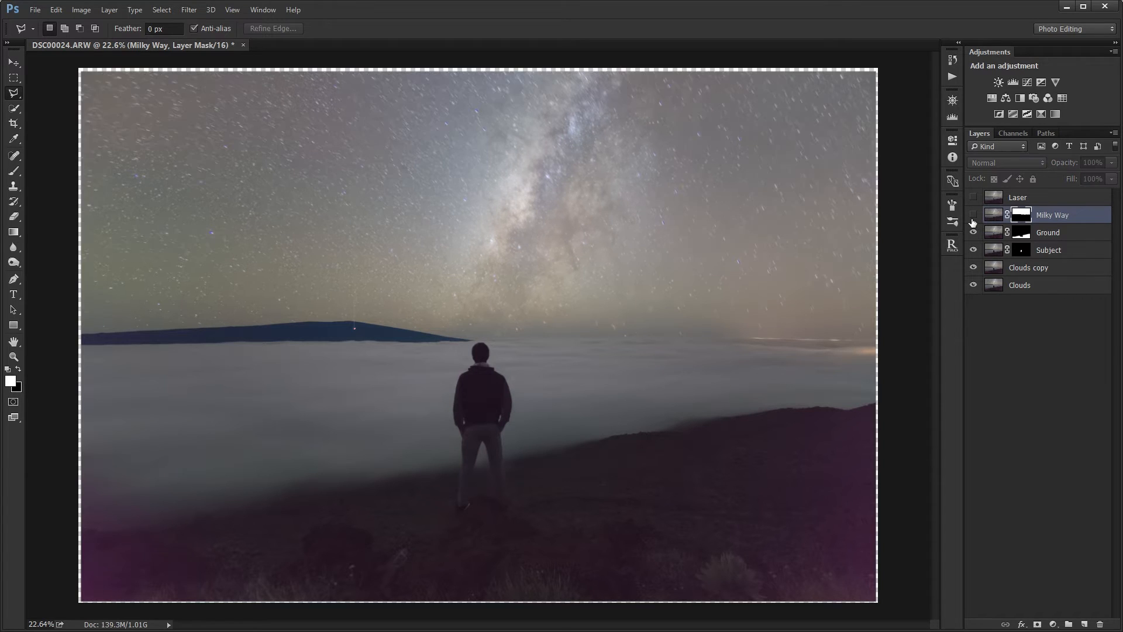
{"action": "left_click", "coordinate": [973, 218]}
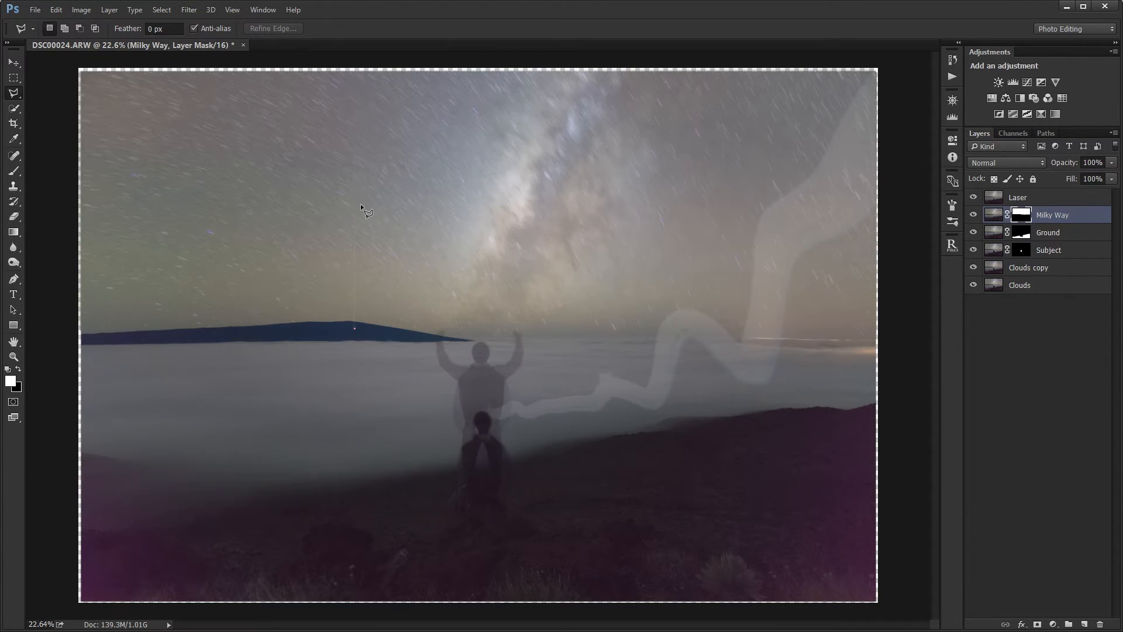
Select the Laser layer and compare the beam above the mountain with that layer hidden and shown, leaving it visible.
{"action": "left_click", "coordinate": [1012, 199]}
{"action": "left_click", "coordinate": [973, 197]}
{"action": "scroll", "coordinate": [325, 231], "scroll_direction": "up", "scroll_amount": 6}
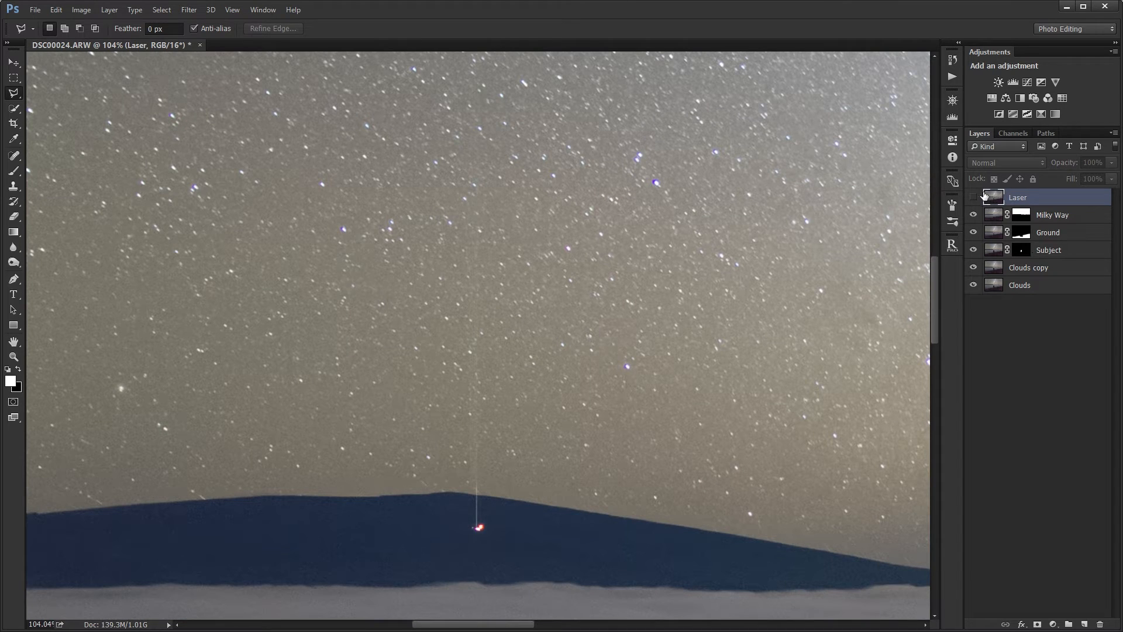
{"action": "scroll", "coordinate": [470, 476], "scroll_direction": "up", "scroll_amount": 1}
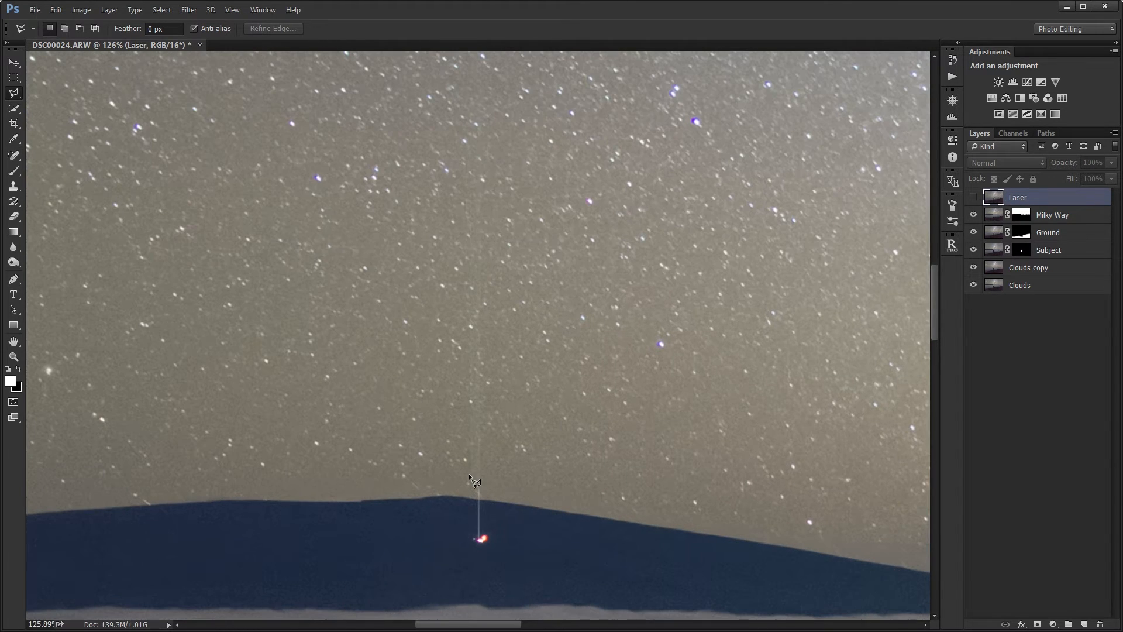
{"action": "left_click", "coordinate": [974, 199]}
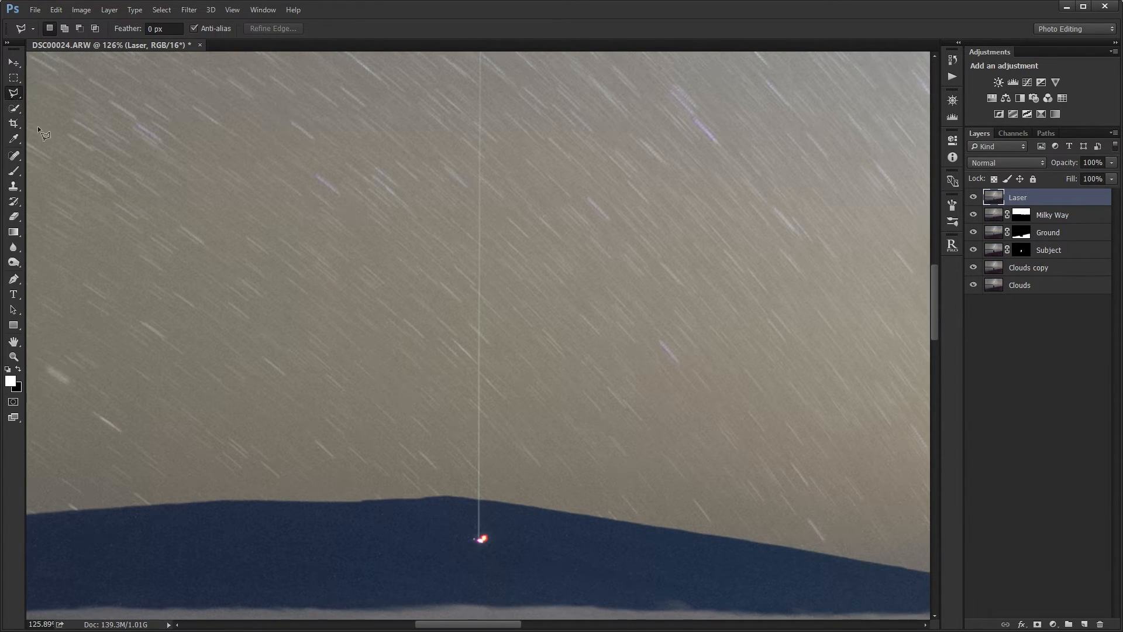
Trace the right edge of the laser beam with the Polygonal Lasso, from its base on the mountain up into the sky.
{"action": "scroll", "coordinate": [477, 504], "scroll_direction": "up", "scroll_amount": 10}
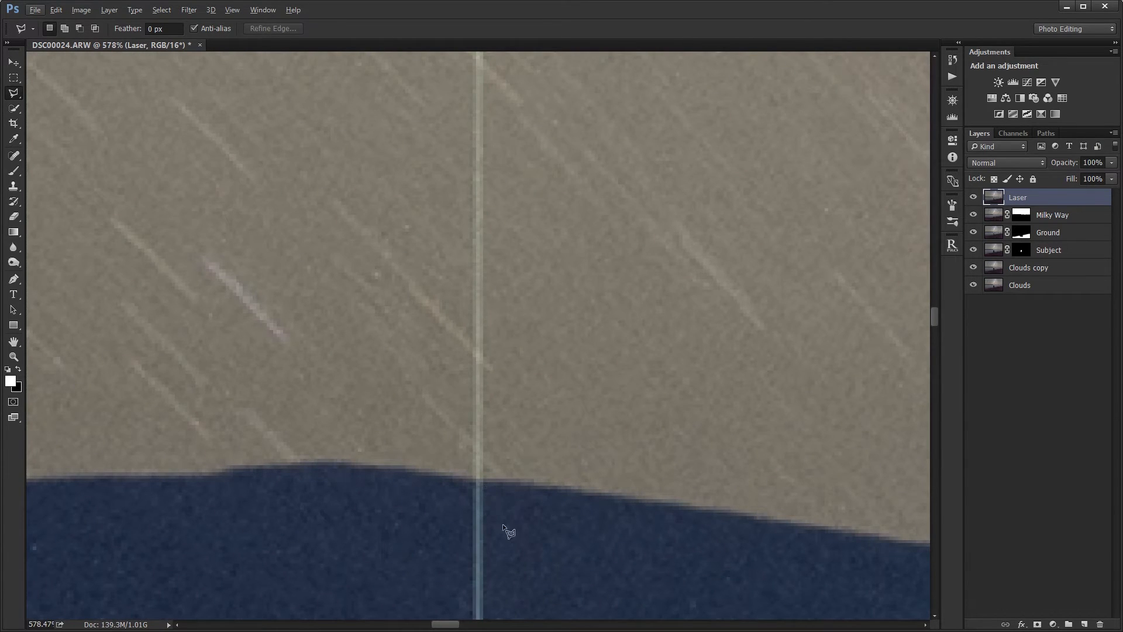
{"action": "scroll", "coordinate": [503, 524], "scroll_direction": "down", "scroll_amount": 3}
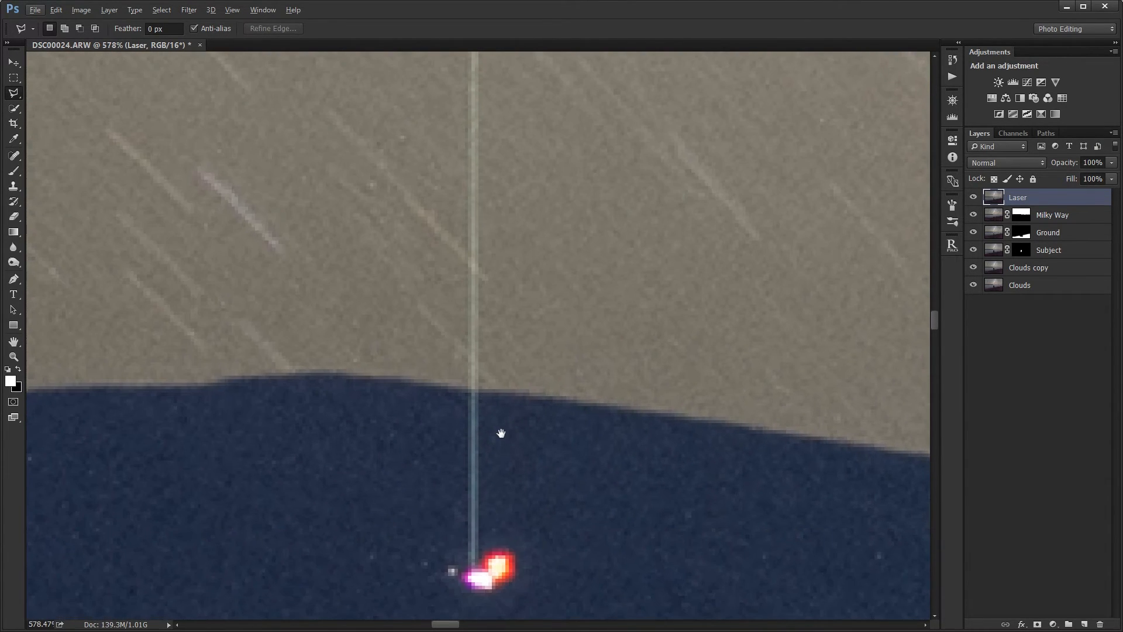
{"action": "left_click", "coordinate": [477, 559]}
{"action": "scroll", "coordinate": [526, 129], "scroll_direction": "up", "scroll_amount": 1}
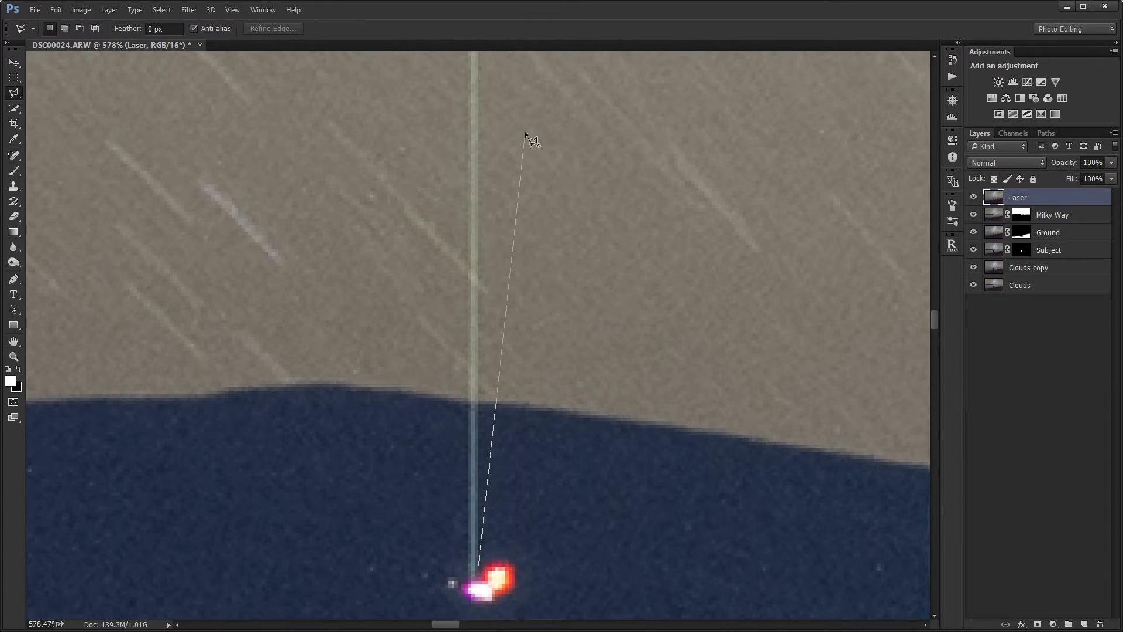
{"action": "scroll", "coordinate": [525, 131], "scroll_direction": "down", "scroll_amount": 5}
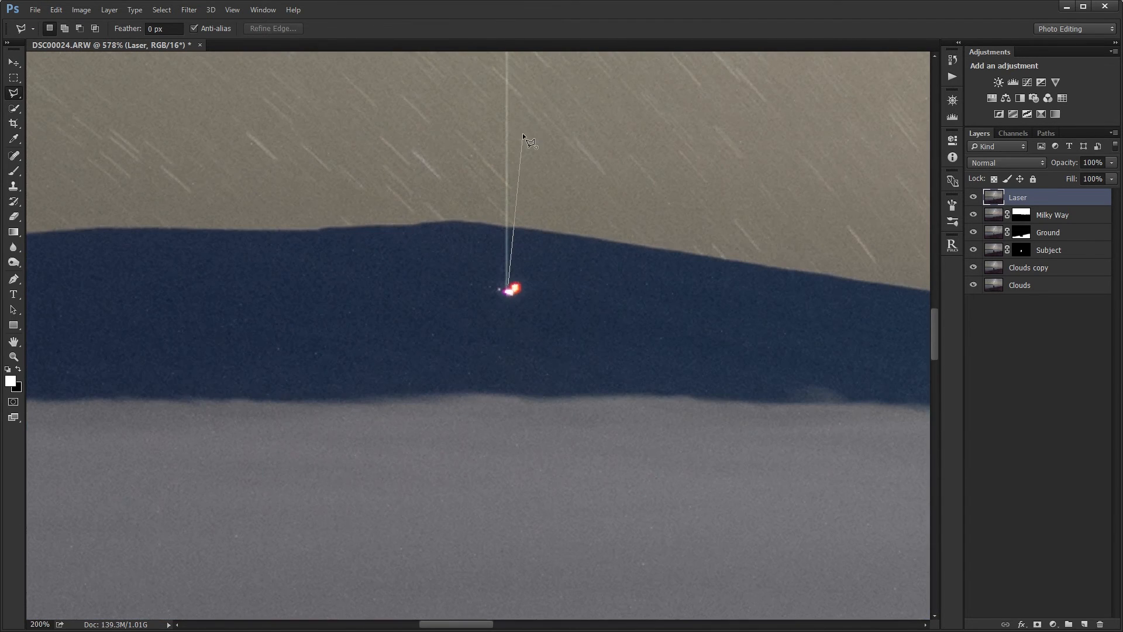
{"action": "scroll", "coordinate": [522, 133], "scroll_direction": "down", "scroll_amount": 3}
{"action": "scroll", "coordinate": [529, 108], "scroll_direction": "up", "scroll_amount": 10}
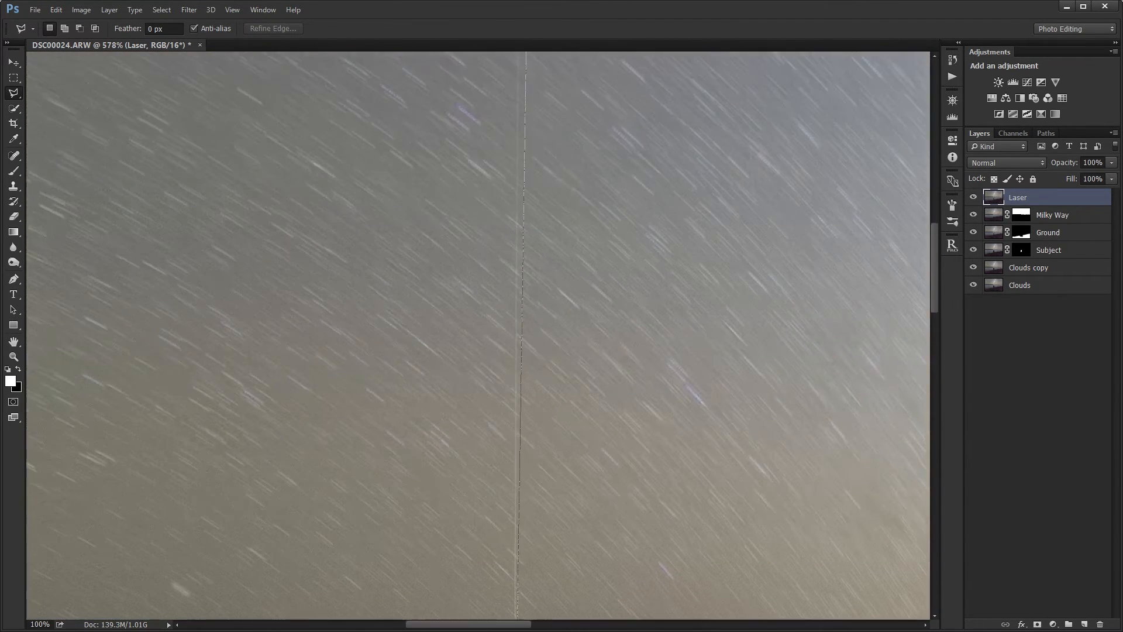
{"action": "scroll", "coordinate": [527, 126], "scroll_direction": "up", "scroll_amount": 6}
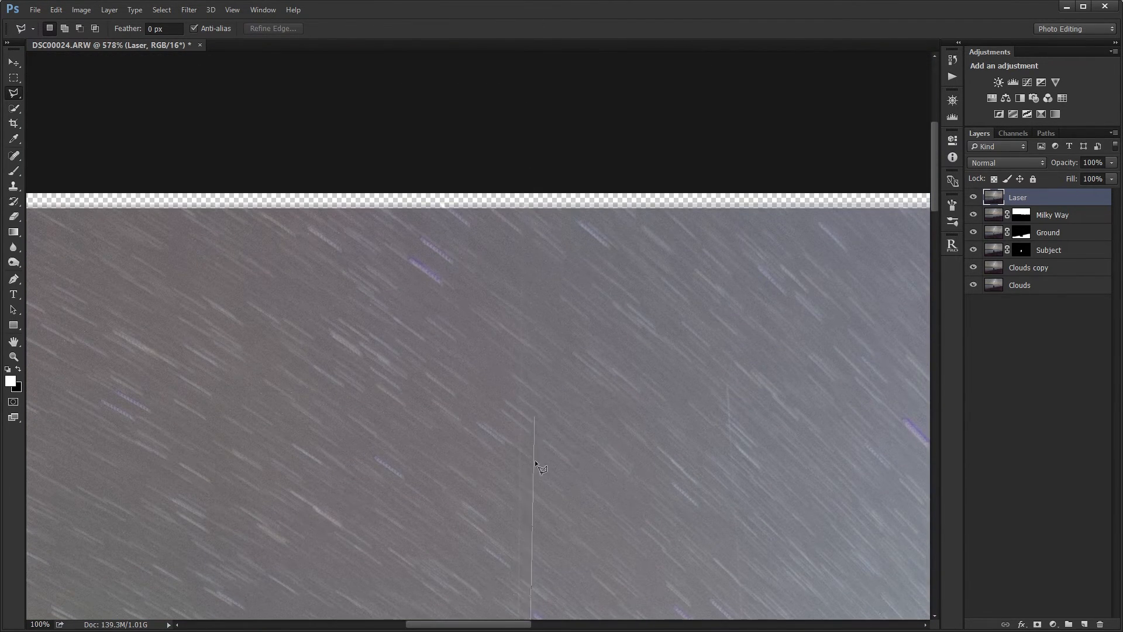
{"action": "scroll", "coordinate": [535, 460], "scroll_direction": "down", "scroll_amount": 5}
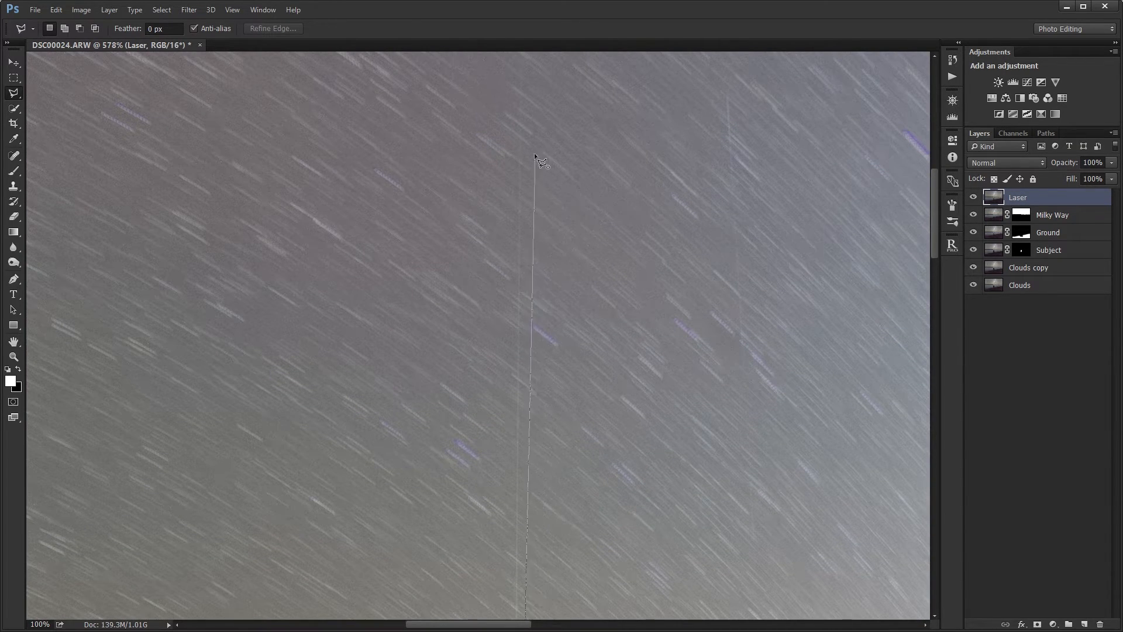
{"action": "scroll", "coordinate": [533, 135], "scroll_direction": "up", "scroll_amount": 1}
{"action": "scroll", "coordinate": [524, 103], "scroll_direction": "up", "scroll_amount": 8}
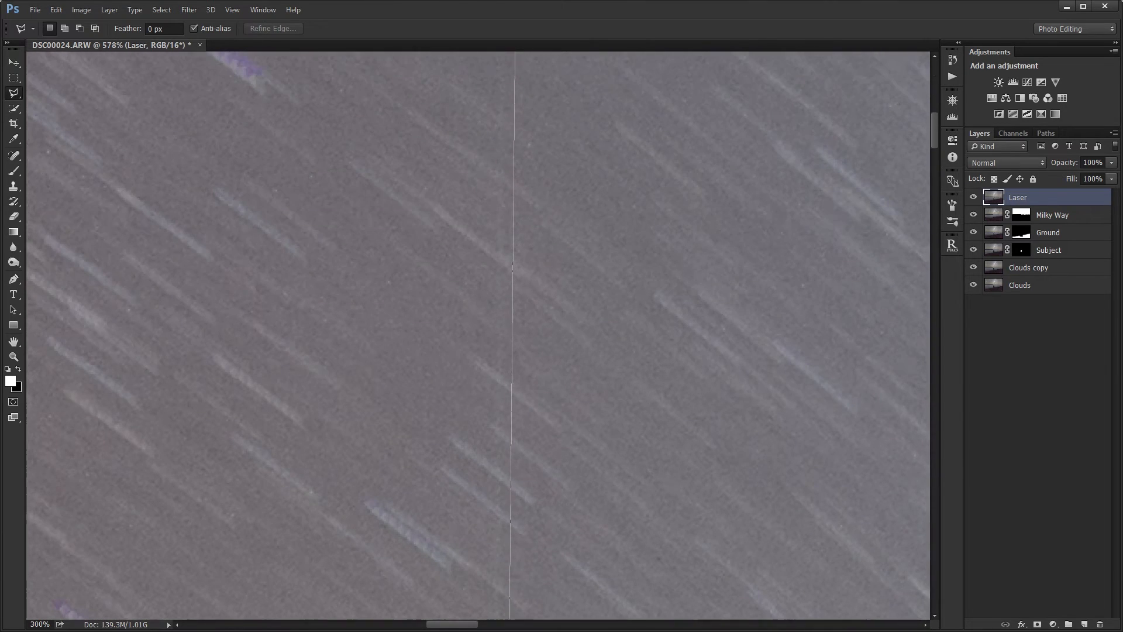
{"action": "scroll", "coordinate": [519, 95], "scroll_direction": "up", "scroll_amount": 1}
{"action": "scroll", "coordinate": [517, 93], "scroll_direction": "down", "scroll_amount": 6}
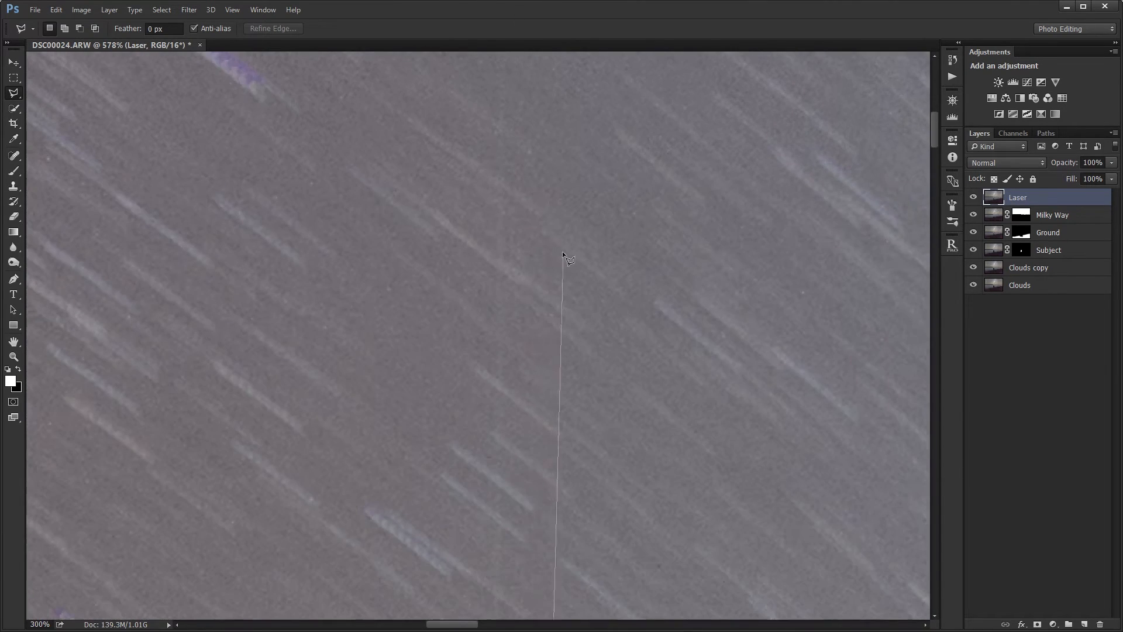
{"action": "left_click", "coordinate": [493, 185]}
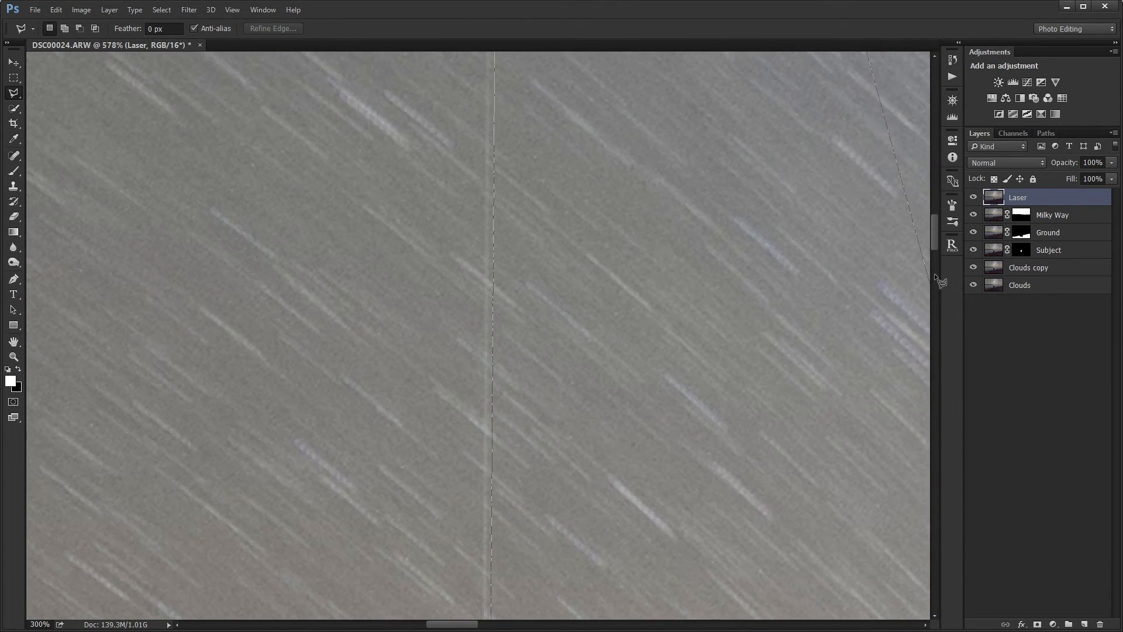
Remove the misplaced lasso point, trace the beam's left edge down to its base, and close the selection around the beam.
{"action": "left_click", "coordinate": [896, 315]}
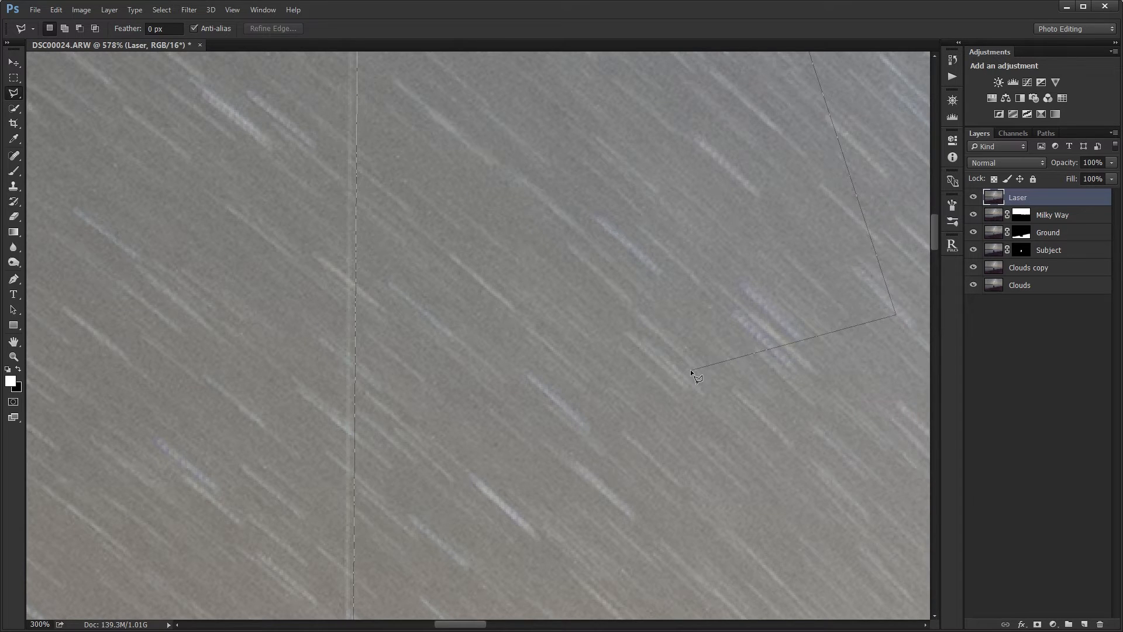
{"action": "key", "text": "BackSpace"}
{"action": "scroll", "coordinate": [764, 208], "scroll_direction": "down", "scroll_amount": 3}
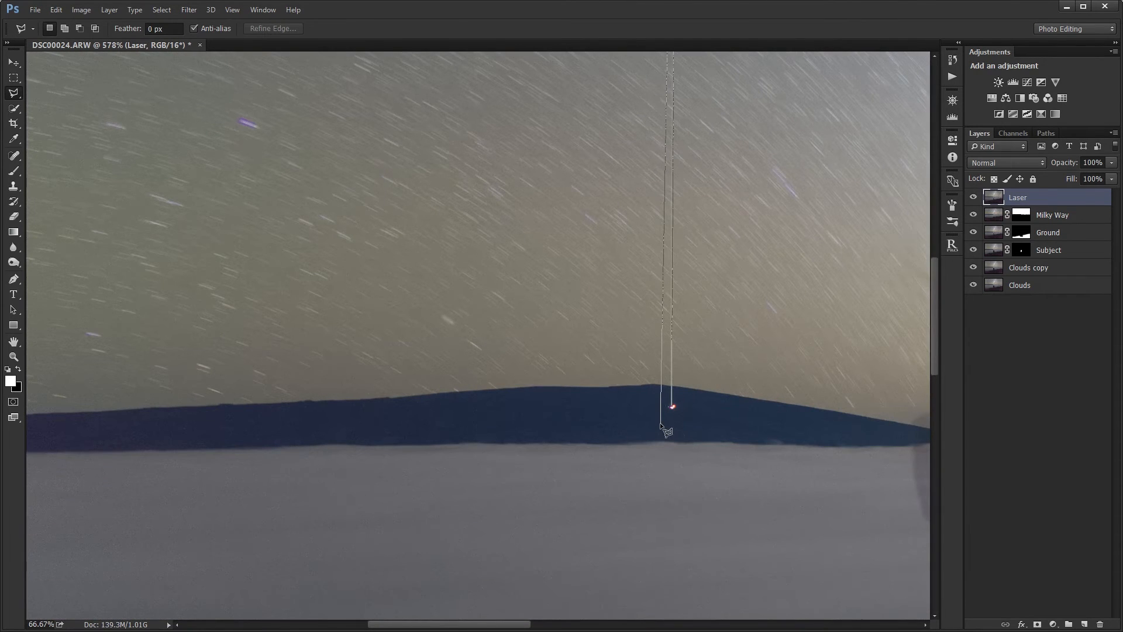
{"action": "scroll", "coordinate": [661, 425], "scroll_direction": "up", "scroll_amount": 5}
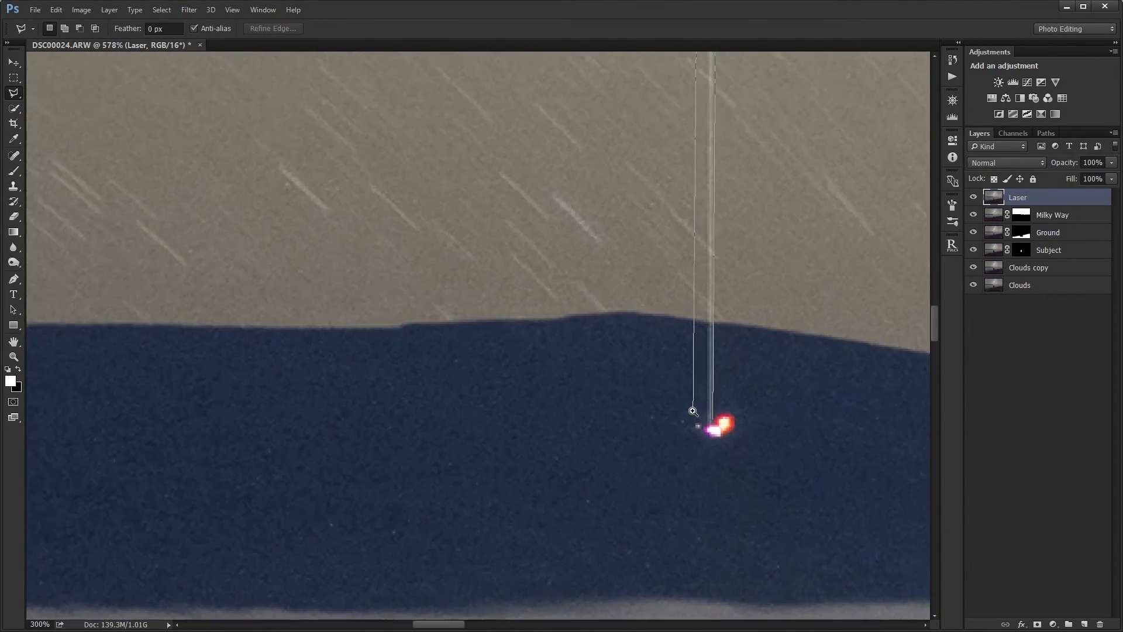
{"action": "scroll", "coordinate": [698, 415], "scroll_direction": "up", "scroll_amount": 2}
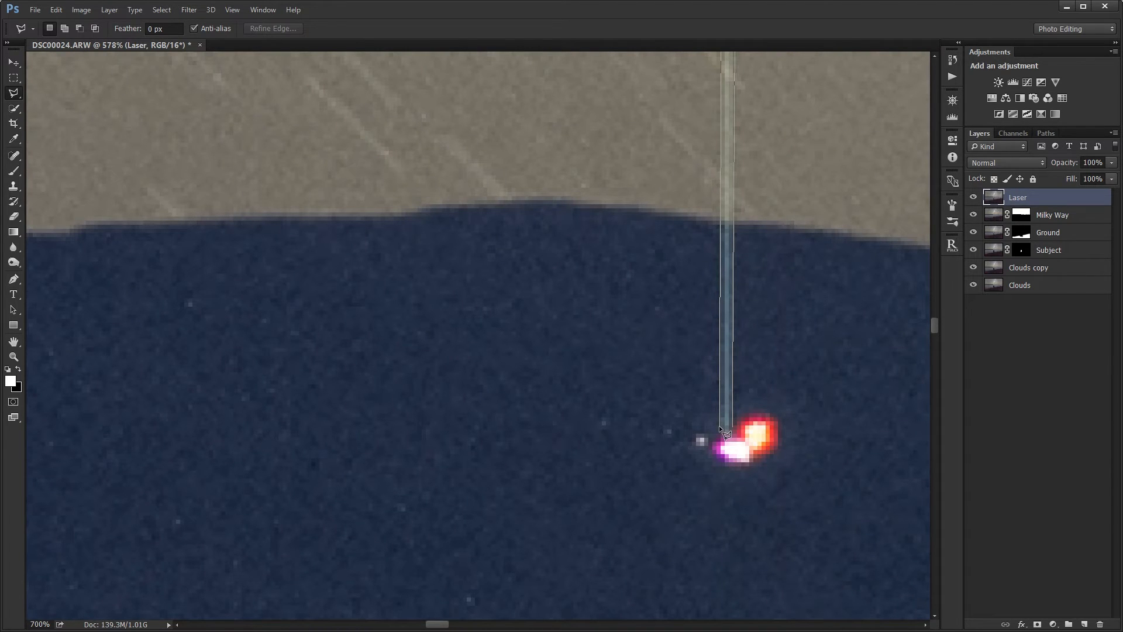
{"action": "left_click", "coordinate": [730, 427]}
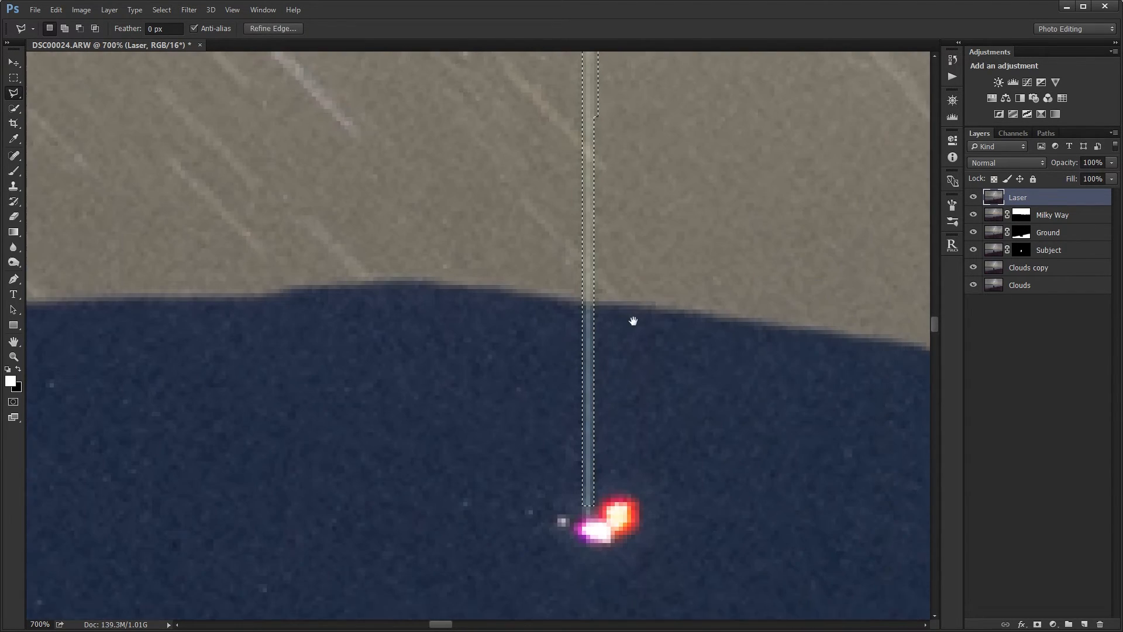
Open Refine Edge for the laser beam selection and position its dialog clear of the beam.
{"action": "scroll", "coordinate": [698, 199], "scroll_direction": "down", "scroll_amount": 6}
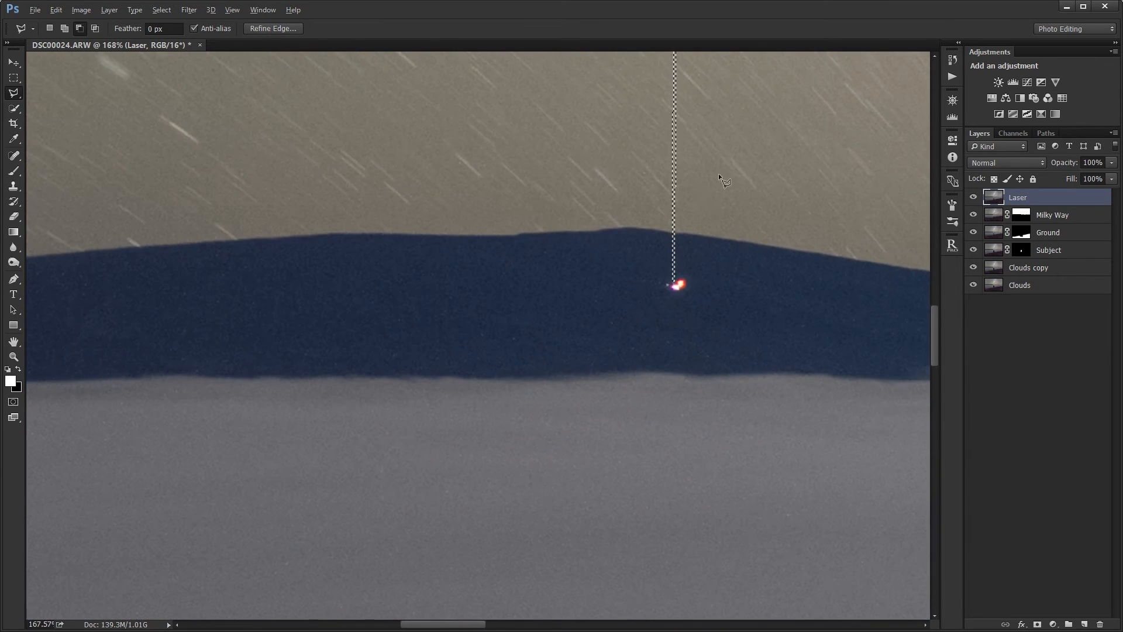
{"action": "left_click_drag", "start_coordinate": [740, 143], "coordinate": [610, 531]}
{"action": "left_click_drag", "start_coordinate": [599, 454], "coordinate": [574, 268]}
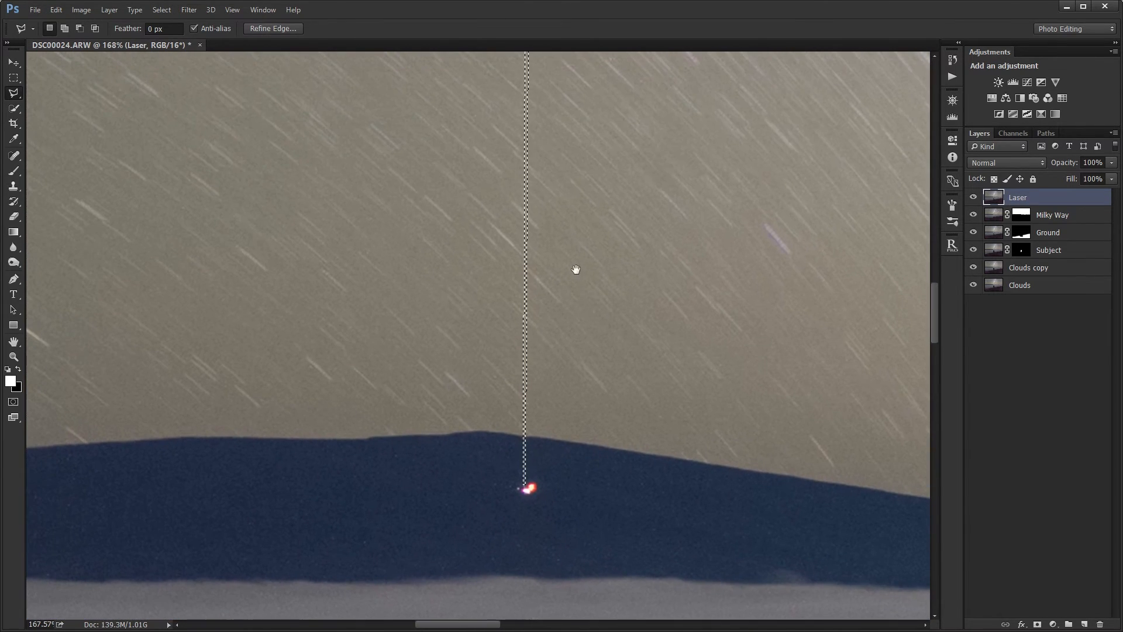
{"action": "left_click", "coordinate": [261, 26]}
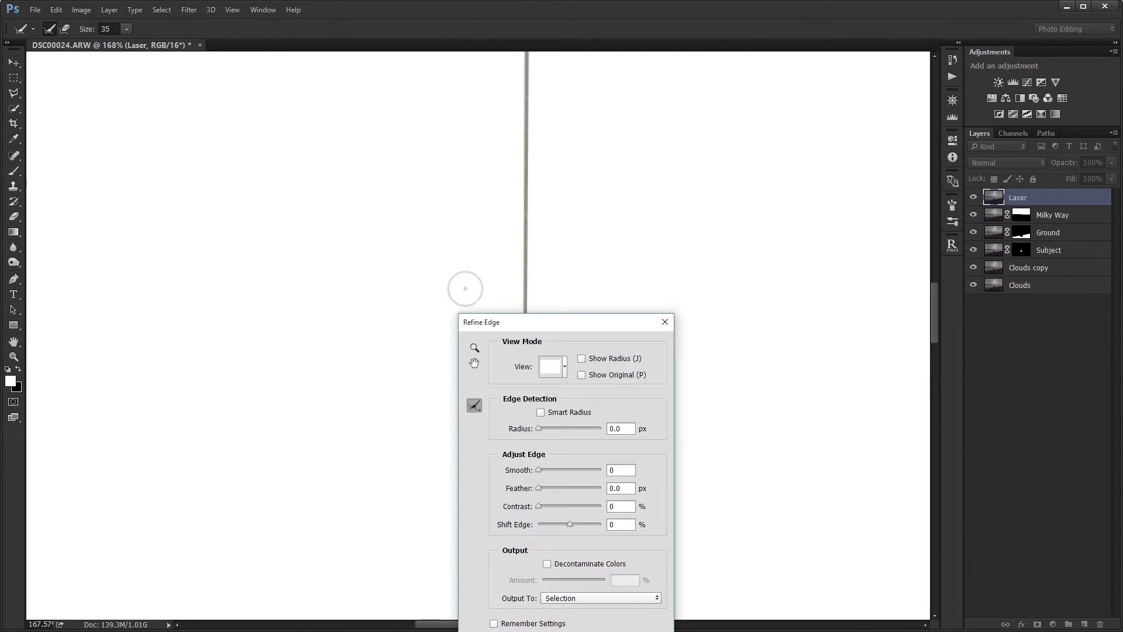
{"action": "left_click_drag", "start_coordinate": [568, 326], "coordinate": [728, 210]}
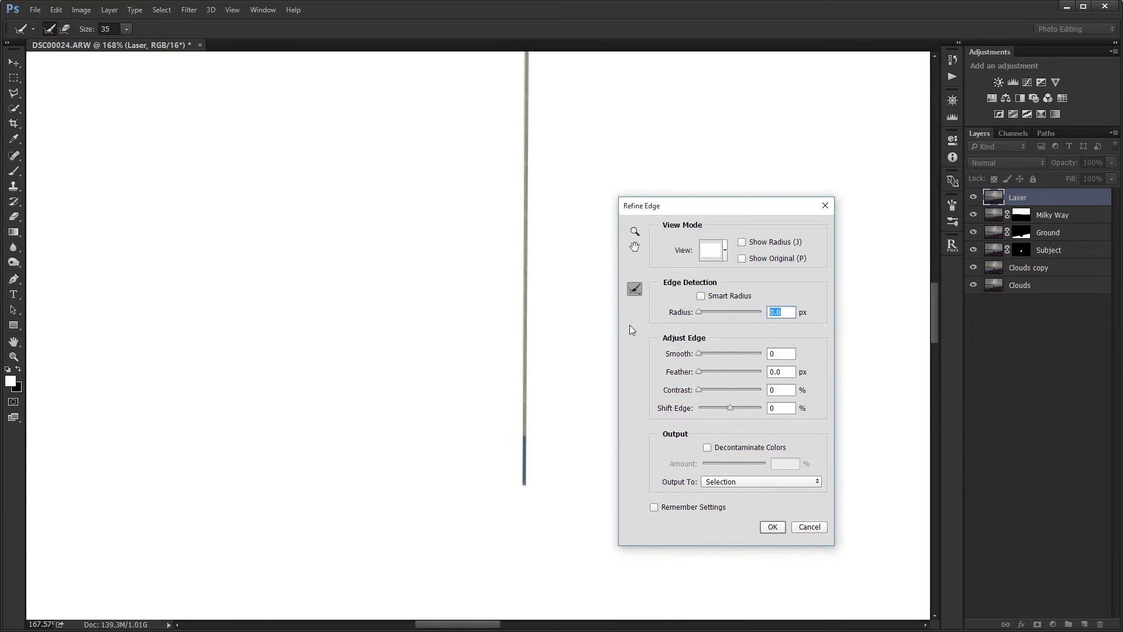
Enable Smart Radius for the beam selection and set the edge detection radius to 0.1 px.
{"action": "left_click_drag", "start_coordinate": [933, 295], "coordinate": [937, 142]}
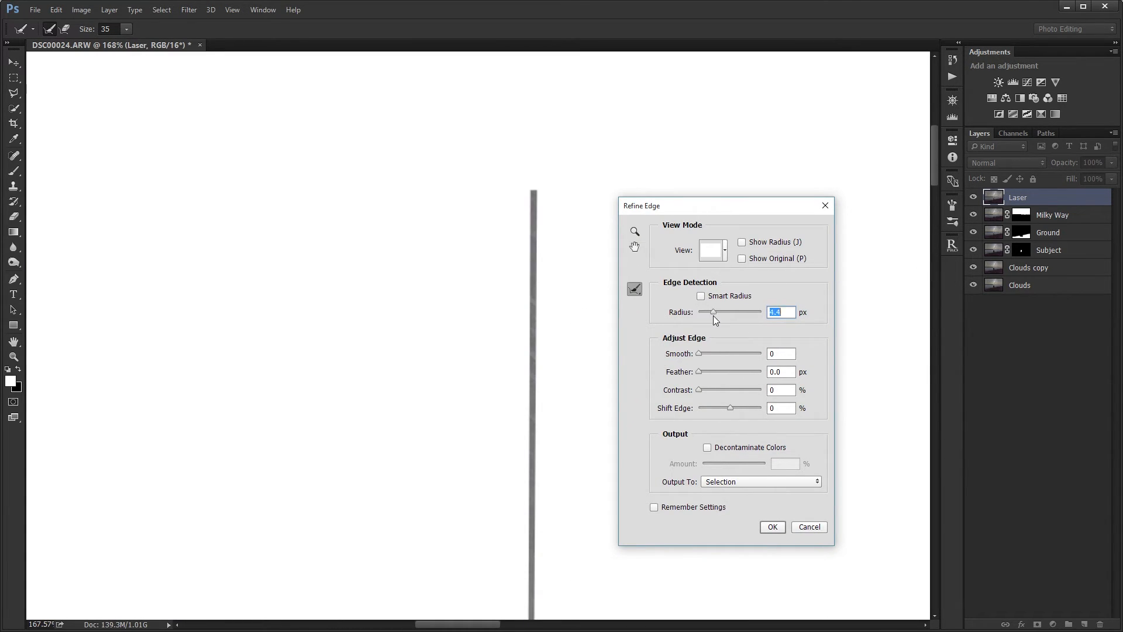
{"action": "left_click_drag", "start_coordinate": [714, 315], "coordinate": [705, 309]}
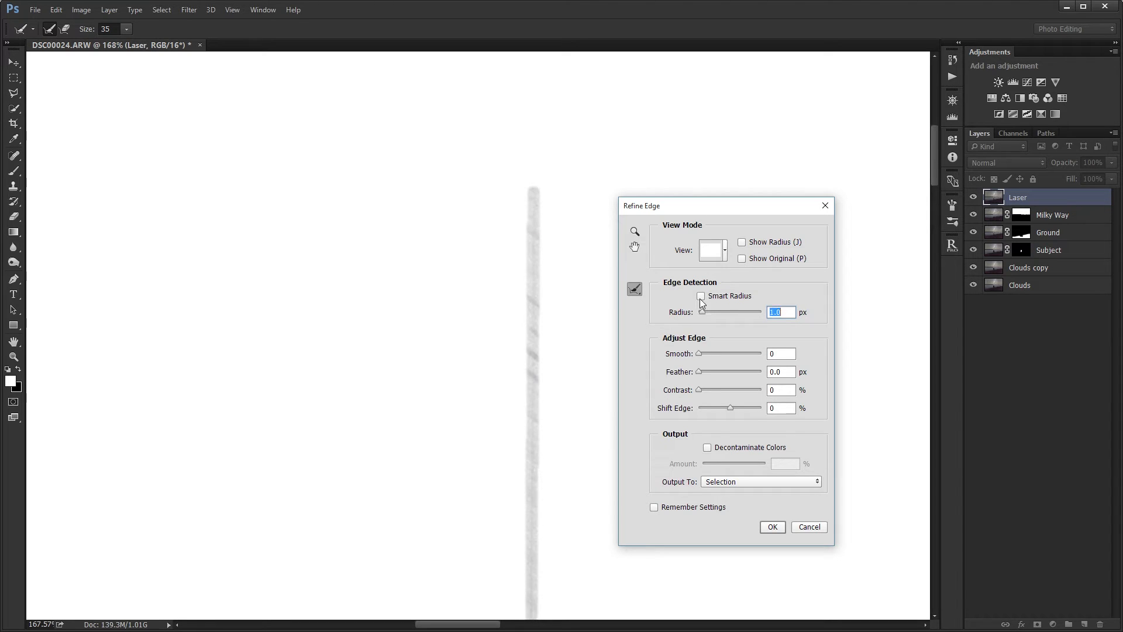
{"action": "left_click", "coordinate": [701, 297]}
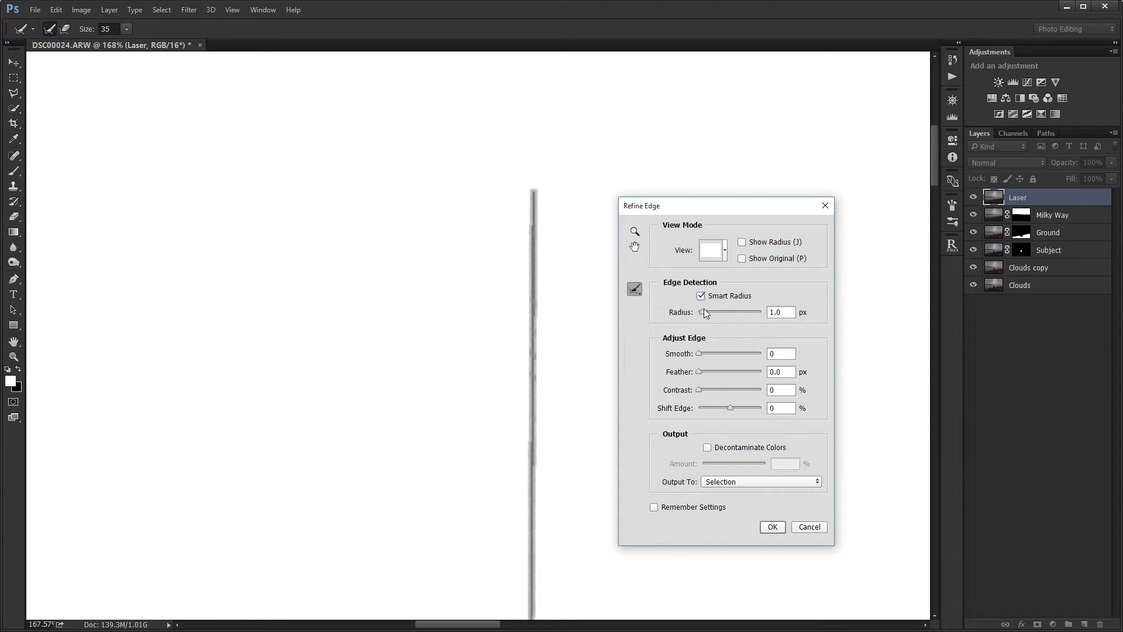
{"action": "key", "text": "Tab"}
{"action": "type", "text": "2"}
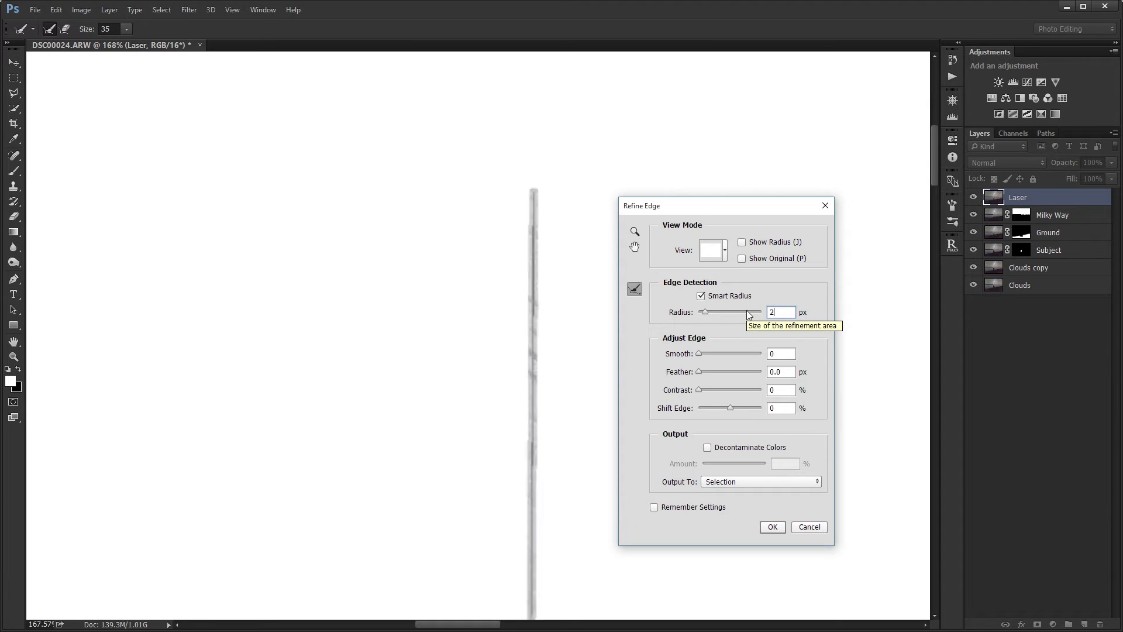
{"action": "key", "text": "BackSpace"}
{"action": "type", "text": "1"}
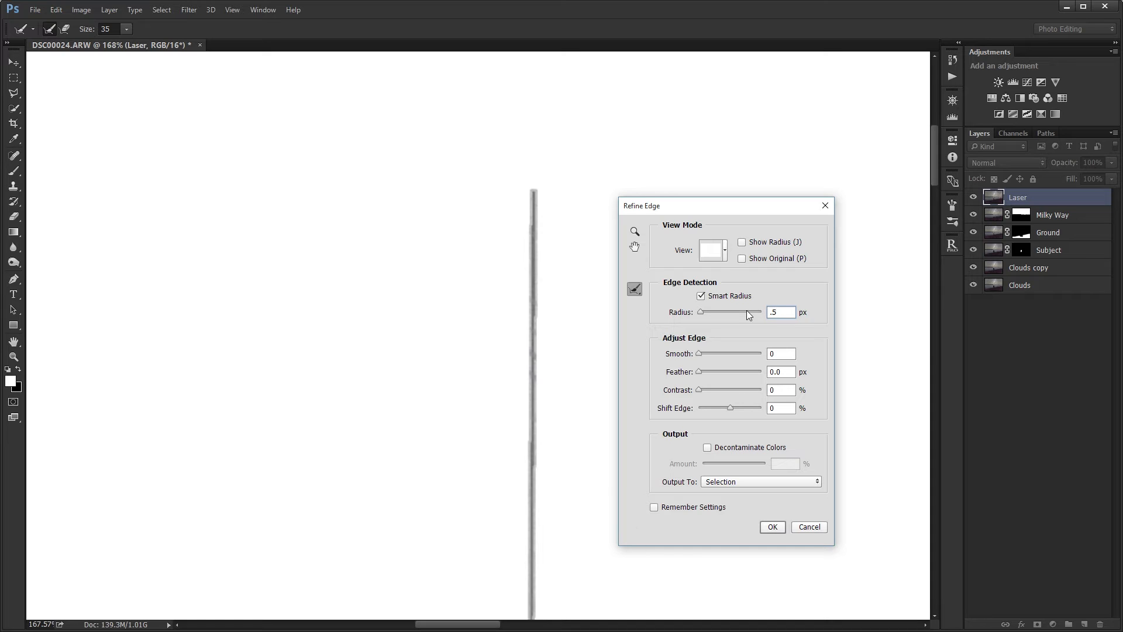
{"action": "left_click", "coordinate": [704, 299]}
Set the refinement output to New Layer with Layer Mask, leave Decontaminate Colors off, and shift the edge by -14%.
{"action": "left_click", "coordinate": [708, 449]}
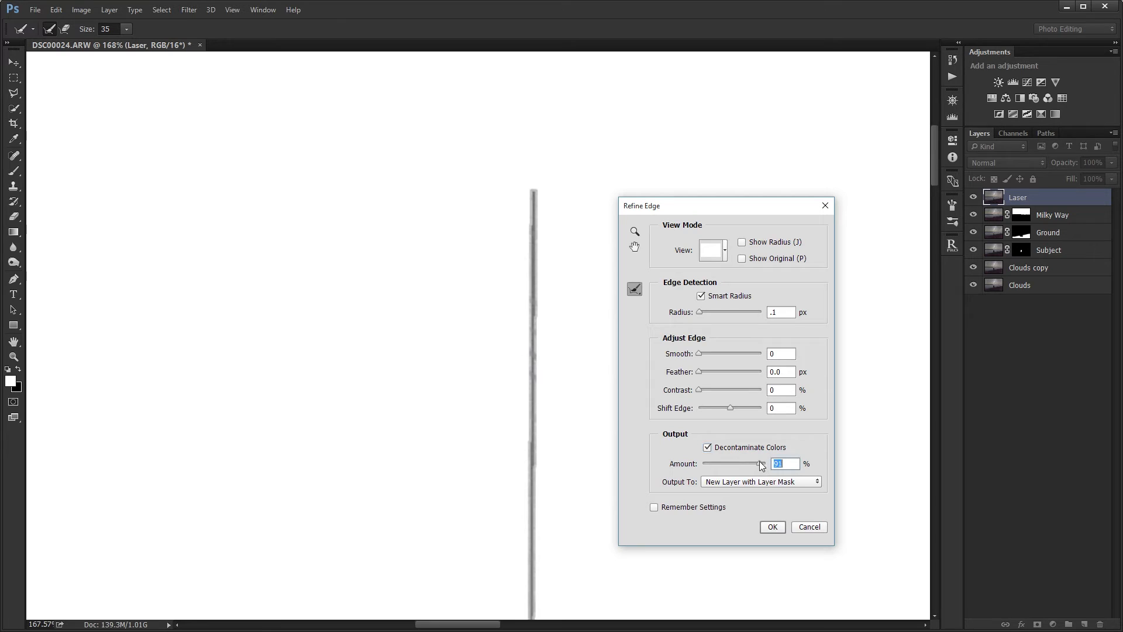
{"action": "left_click", "coordinate": [708, 449]}
{"action": "mouse_move", "coordinate": [729, 406]}
{"action": "left_mouse_down"}
{"action": "mouse_move", "coordinate": [715, 407]}
{"action": "mouse_move", "coordinate": [727, 409]}
{"action": "left_mouse_up"}
{"action": "scroll", "coordinate": [918, 378], "scroll_direction": "down", "scroll_amount": 10}
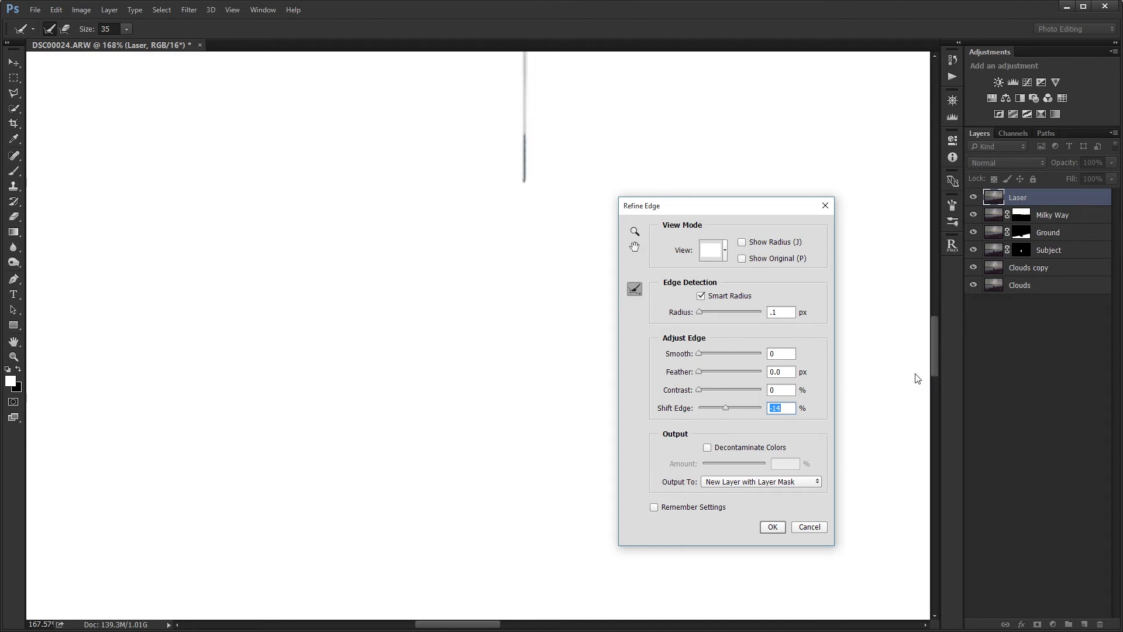
{"action": "scroll", "coordinate": [917, 363], "scroll_direction": "up", "scroll_amount": 5}
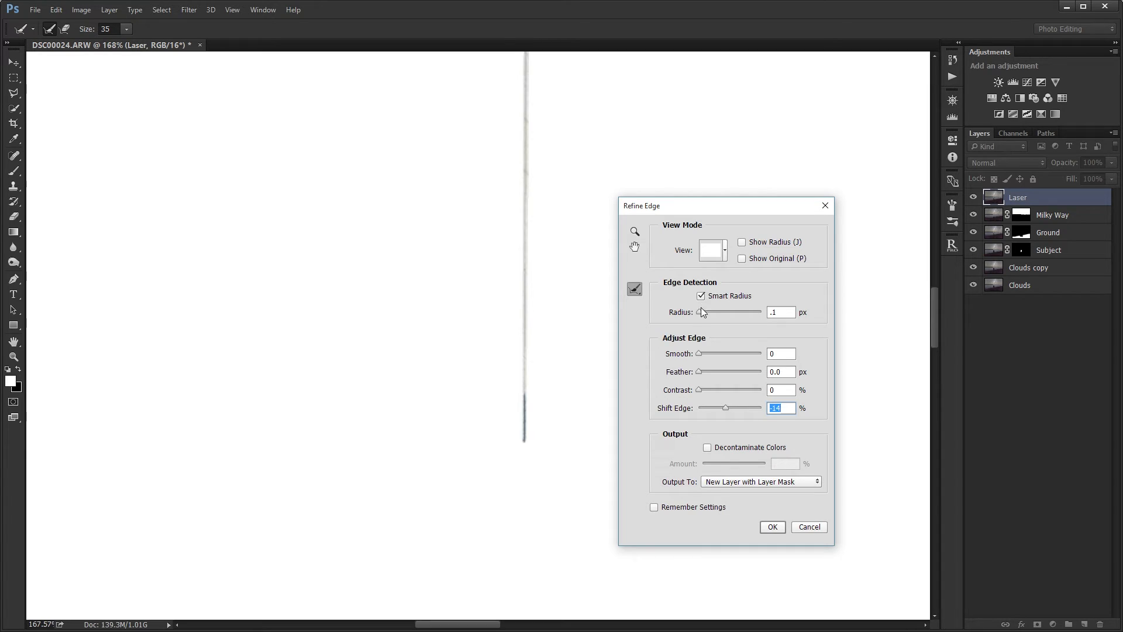
{"action": "left_click_drag", "start_coordinate": [701, 311], "coordinate": [692, 314]}
{"action": "left_click", "coordinate": [785, 317]}
Try a Refine Radius brush stroke beside the beam, and reduce the brush size to 10.
{"action": "left_click", "coordinate": [635, 231]}
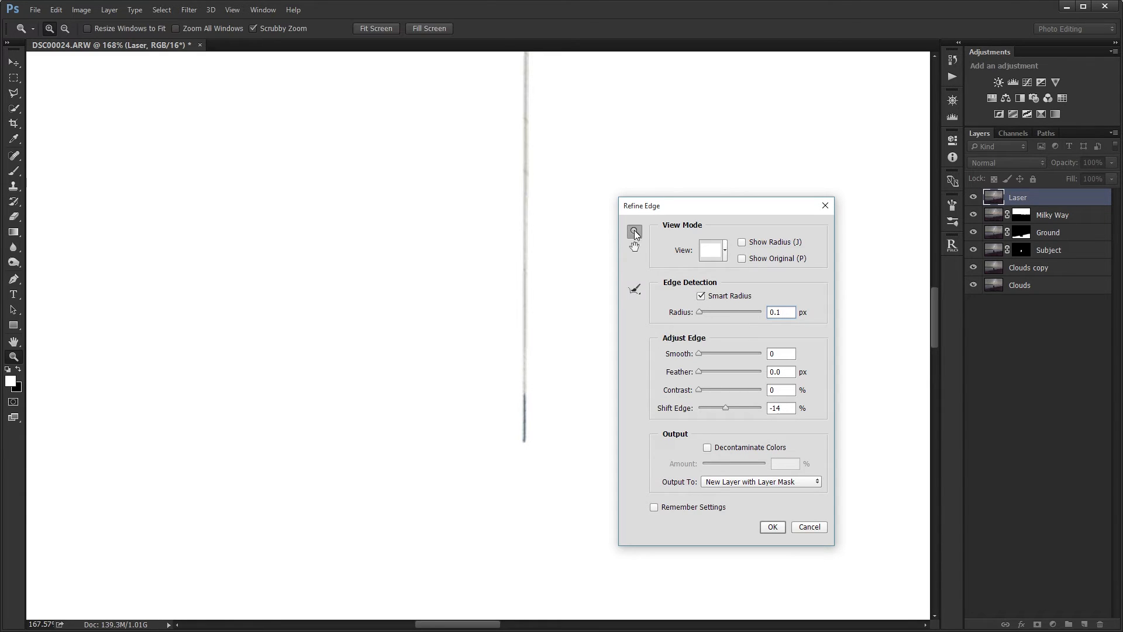
{"action": "left_click", "coordinate": [635, 288]}
{"action": "left_click_drag", "start_coordinate": [518, 360], "coordinate": [518, 307]}
{"action": "key", "text": "bracketleft"}
{"action": "key", "text": "bracketleft"}
{"action": "key", "text": "bracketleft"}
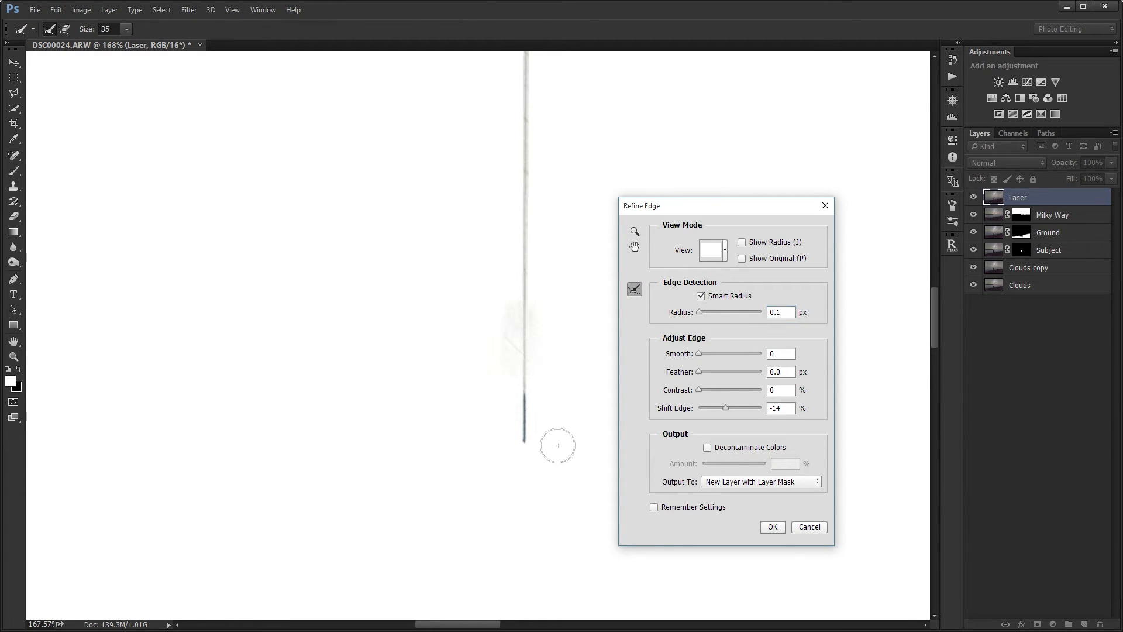
{"action": "key", "text": "bracketleft"}
{"action": "key", "text": "bracketleft"}
Brush along the laser beam from its base upward and output the refined selection as a new masked layer.
{"action": "left_click_drag", "start_coordinate": [524, 442], "coordinate": [525, 131]}
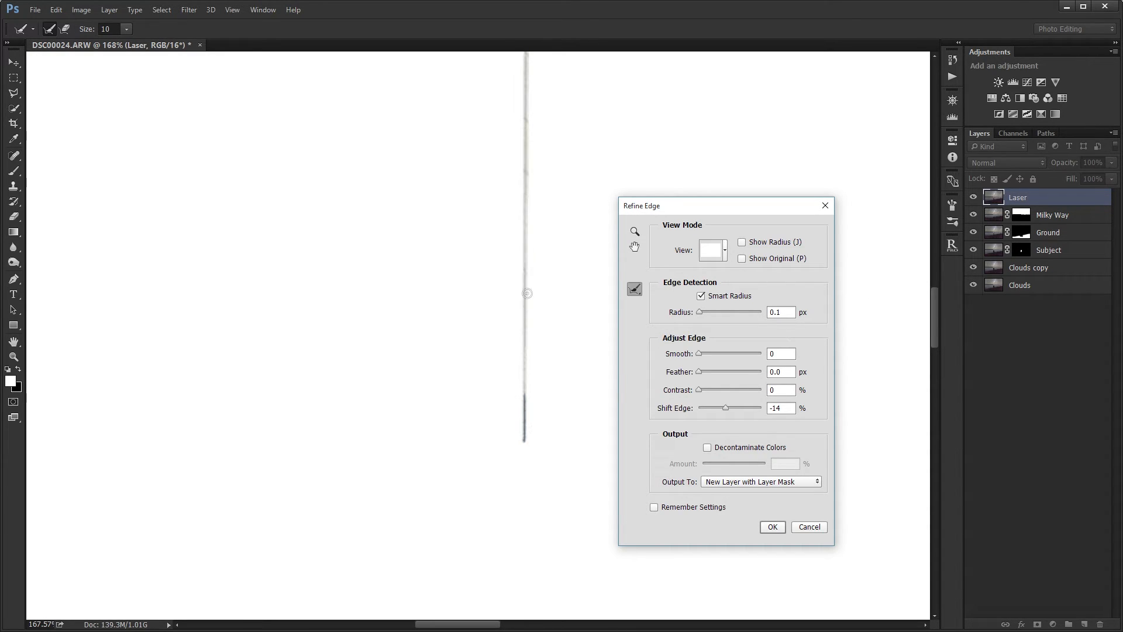
{"action": "left_click_drag", "start_coordinate": [527, 296], "coordinate": [519, 418]}
{"action": "left_click_drag", "start_coordinate": [547, 242], "coordinate": [533, 402]}
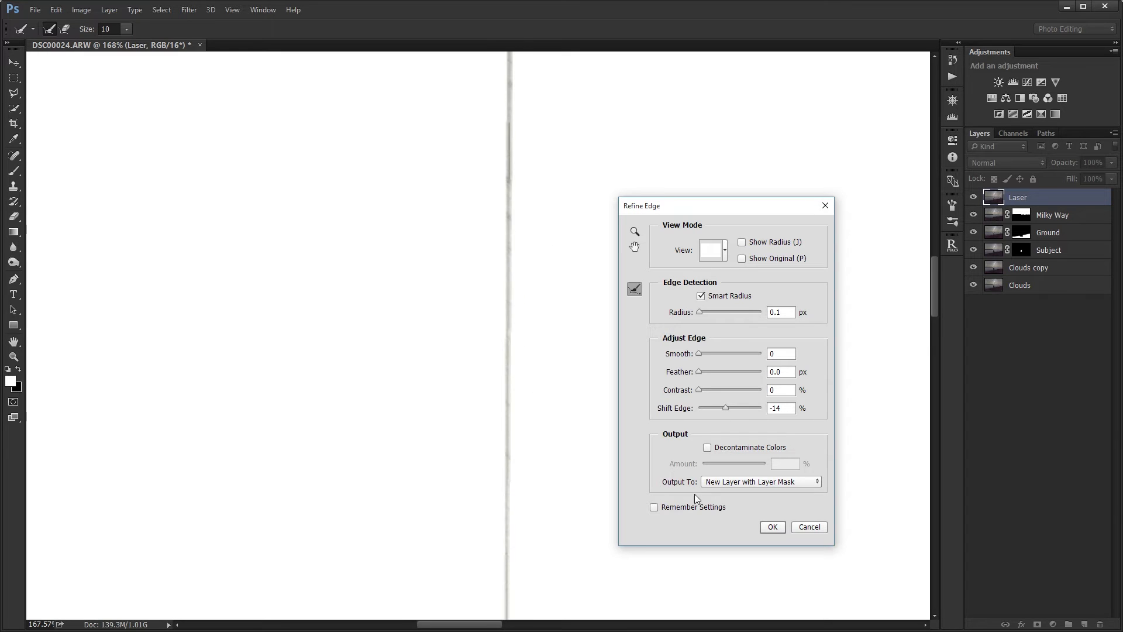
{"action": "left_click", "coordinate": [773, 526]}
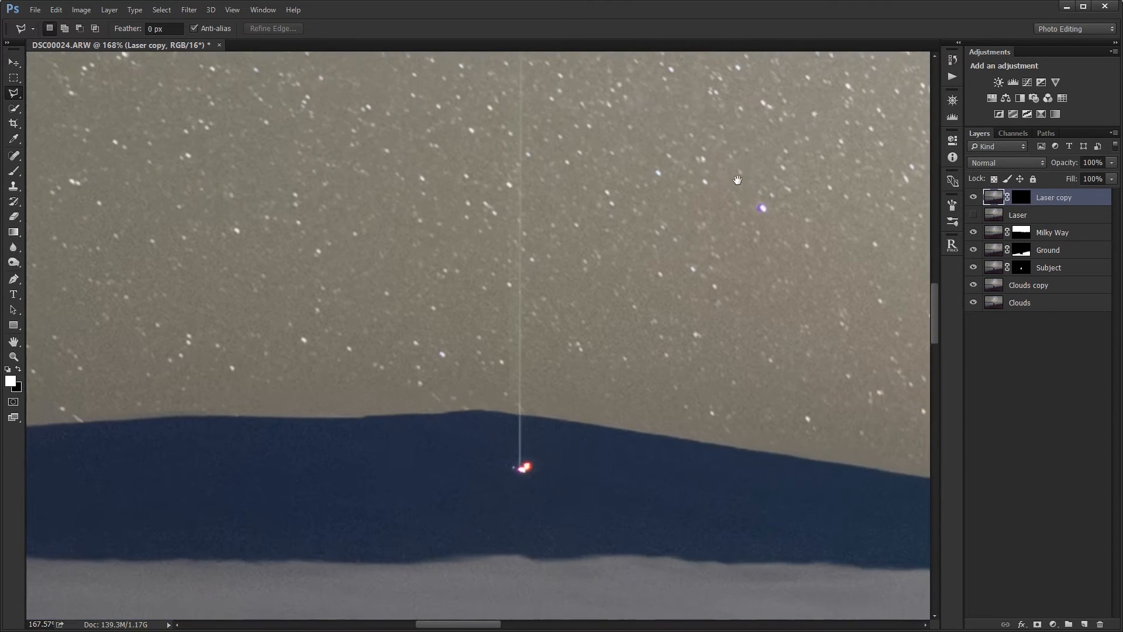
Compare the beam above the mountain with the Laser copy layer hidden and shown, leaving it visible.
{"action": "left_click_drag", "start_coordinate": [734, 233], "coordinate": [723, 306]}
{"action": "left_click", "coordinate": [973, 198]}
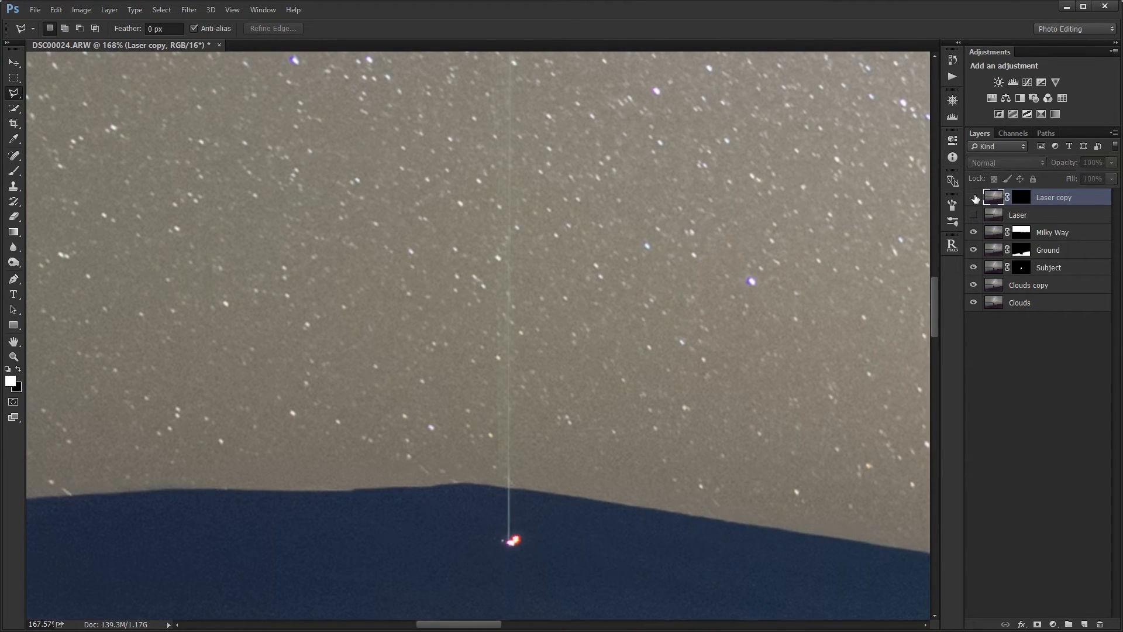
{"action": "left_click", "coordinate": [975, 198]}
{"action": "left_click", "coordinate": [974, 199]}
{"action": "left_click", "coordinate": [975, 198]}
{"action": "left_click", "coordinate": [975, 198]}
{"action": "left_click", "coordinate": [975, 198]}
{"action": "left_click", "coordinate": [975, 199]}
{"action": "left_click", "coordinate": [974, 198]}
Follow the beam up through the stars, then compare the whole image with the Laser copy layer hidden and shown.
{"action": "left_click_drag", "start_coordinate": [632, 156], "coordinate": [592, 626]}
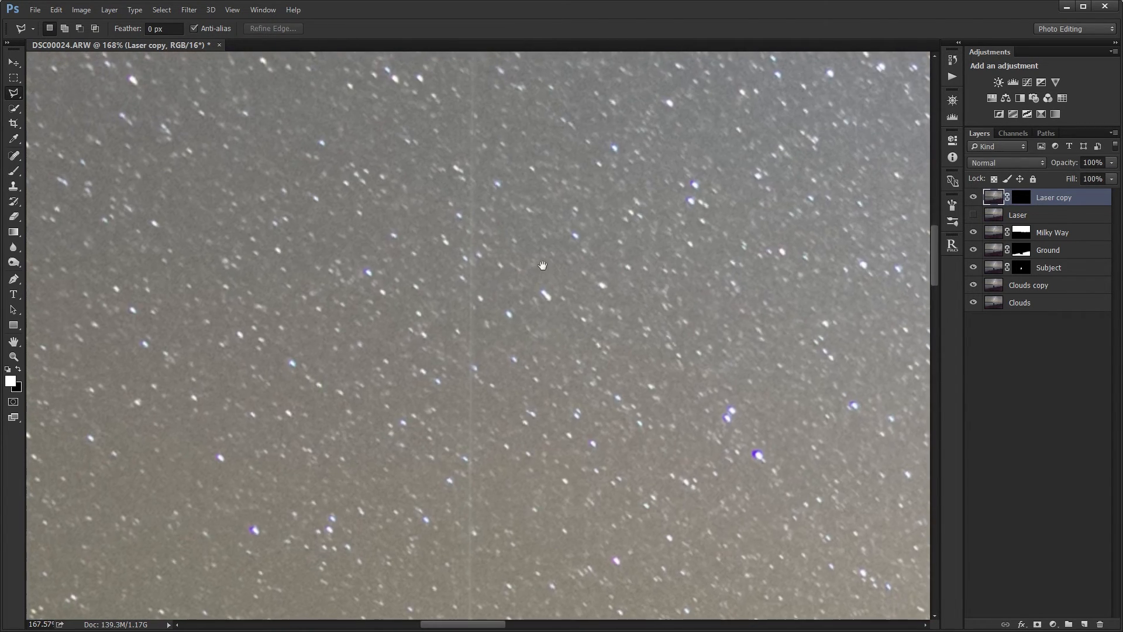
{"action": "left_click_drag", "start_coordinate": [543, 265], "coordinate": [561, 565]}
{"action": "left_click", "coordinate": [975, 198]}
{"action": "left_click", "coordinate": [975, 198]}
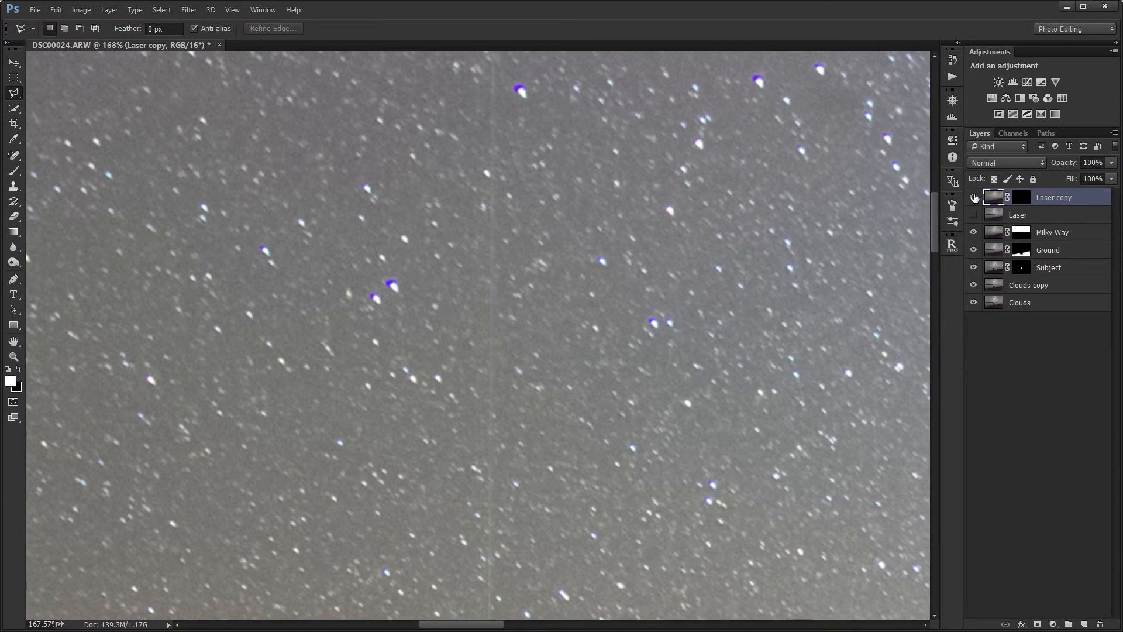
{"action": "left_click_drag", "start_coordinate": [764, 215], "coordinate": [748, 442]}
{"action": "left_click_drag", "start_coordinate": [735, 325], "coordinate": [712, 559]}
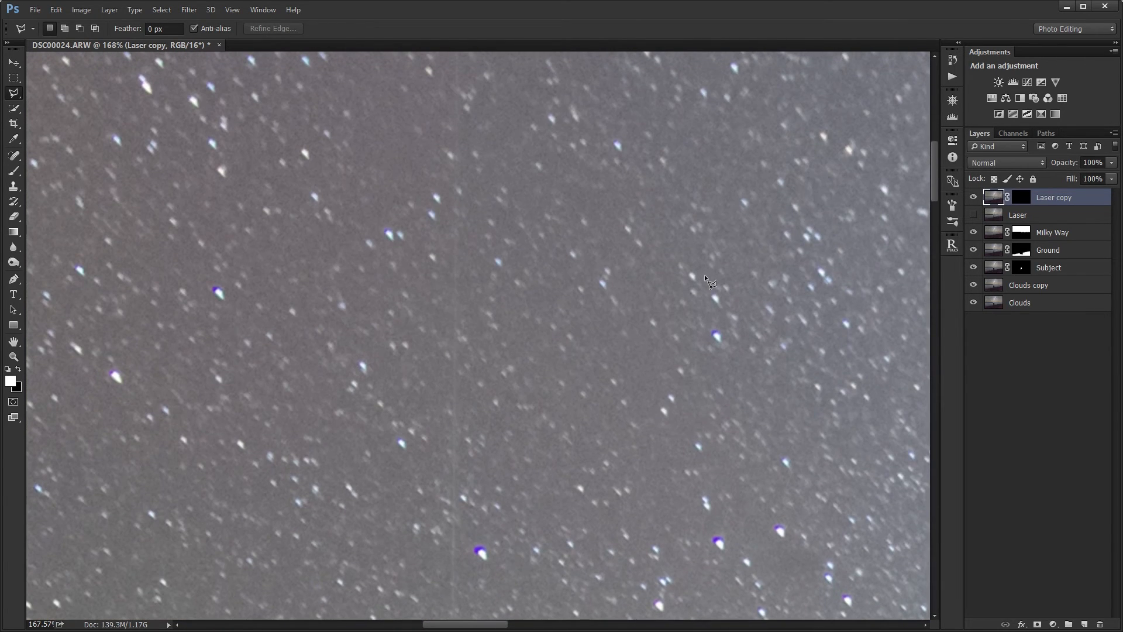
{"action": "key", "text": "ctrl+0"}
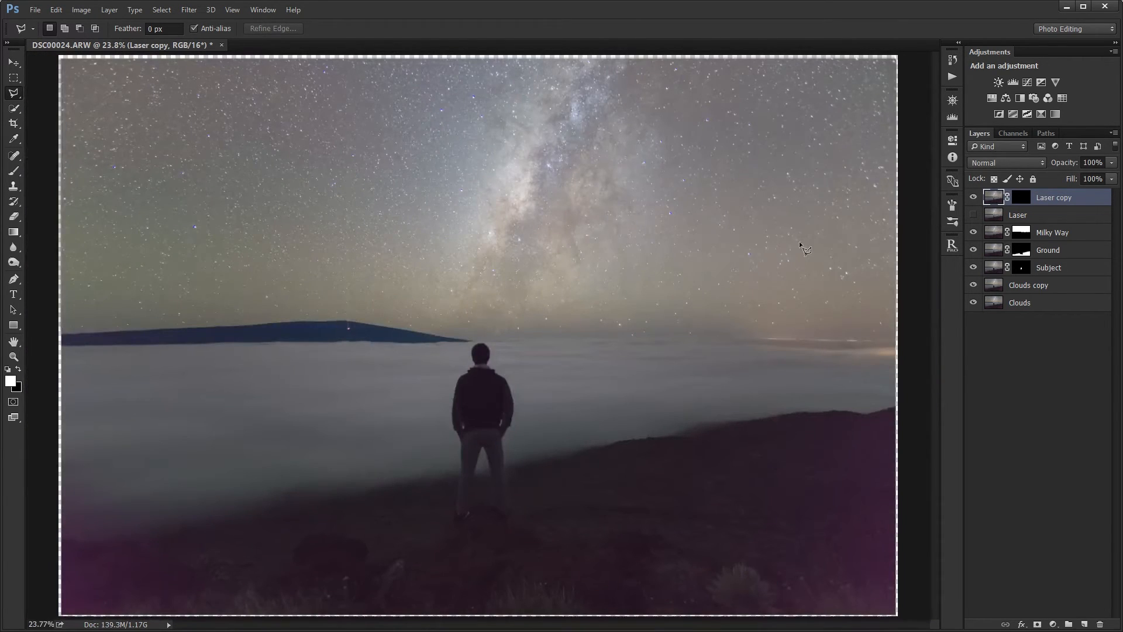
{"action": "left_click", "coordinate": [971, 200]}
{"action": "left_click", "coordinate": [970, 199]}
Crop the image slightly inward on all sides to cut off the transparent border.
{"action": "left_click", "coordinate": [1015, 370]}
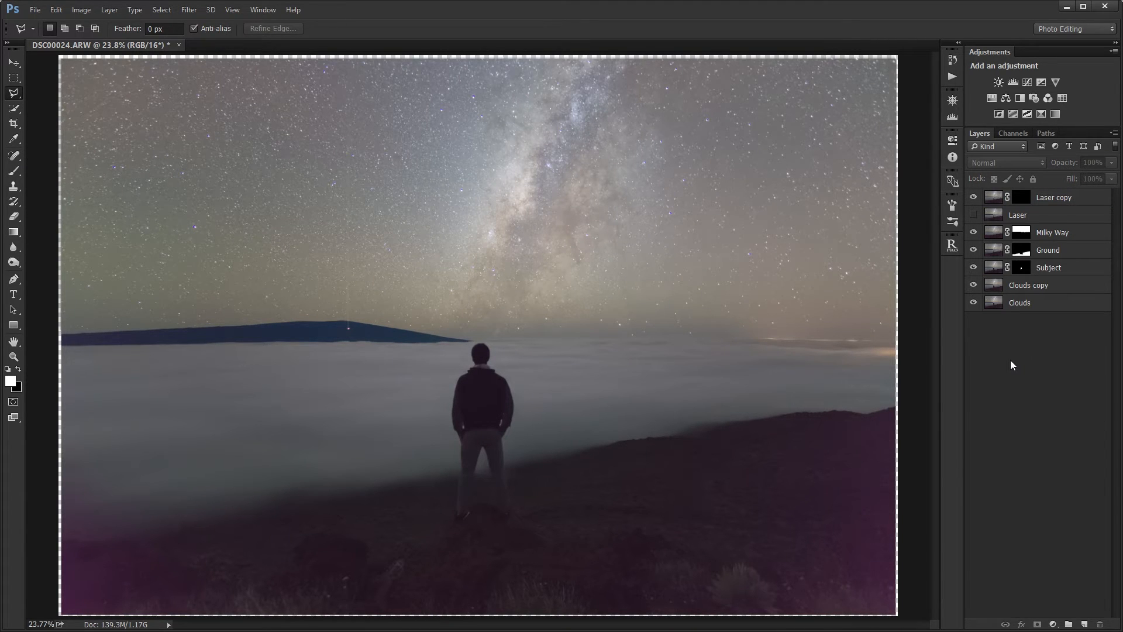
{"action": "scroll", "coordinate": [837, 333], "scroll_direction": "down", "scroll_amount": 1}
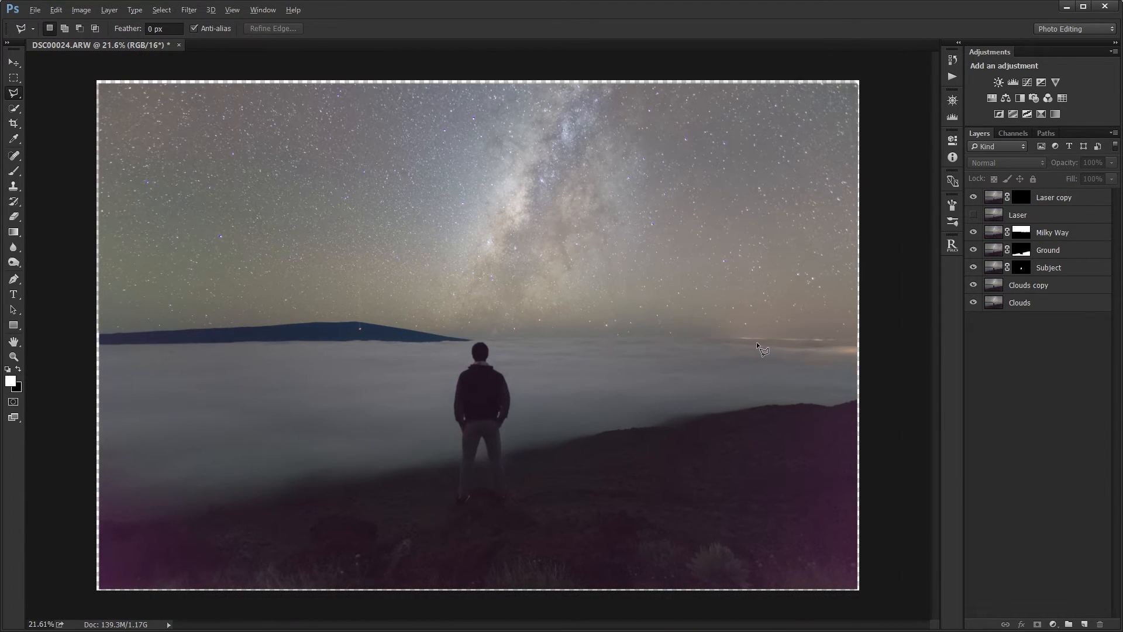
{"action": "key", "text": "c"}
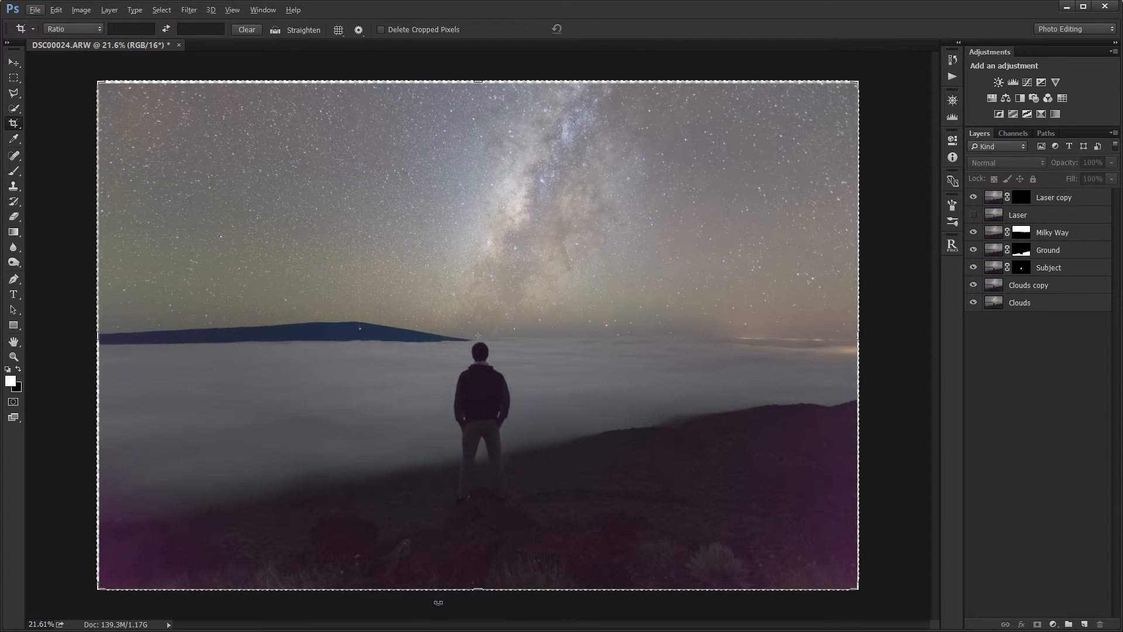
{"action": "left_click_drag", "start_coordinate": [480, 590], "coordinate": [478, 585]}
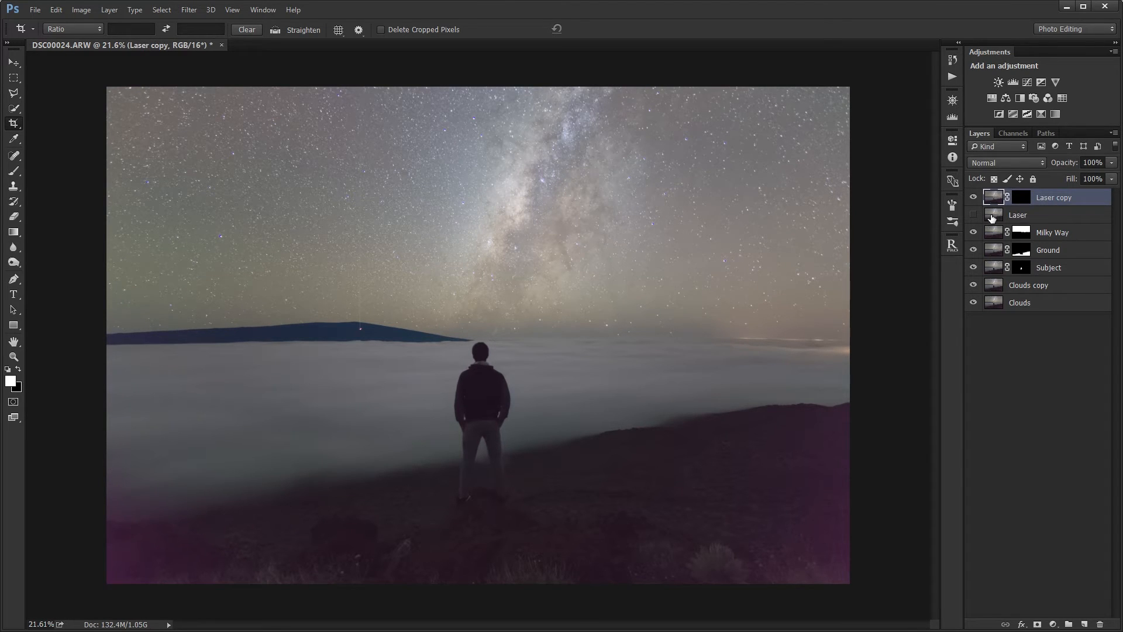
Delete the hidden original Laser layer and rename the masked Laser copy layer to Laser.
{"action": "left_click", "coordinate": [1018, 216]}
{"action": "key", "text": "Delete"}
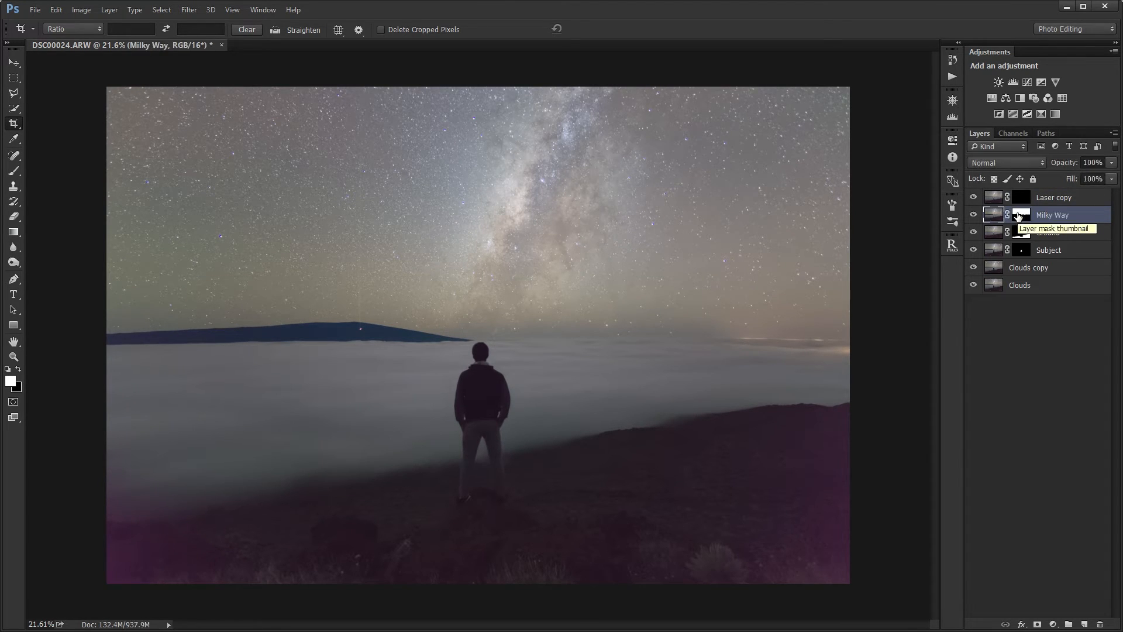
{"action": "double_click", "coordinate": [1062, 199]}
{"action": "left_click", "coordinate": [1075, 200]}
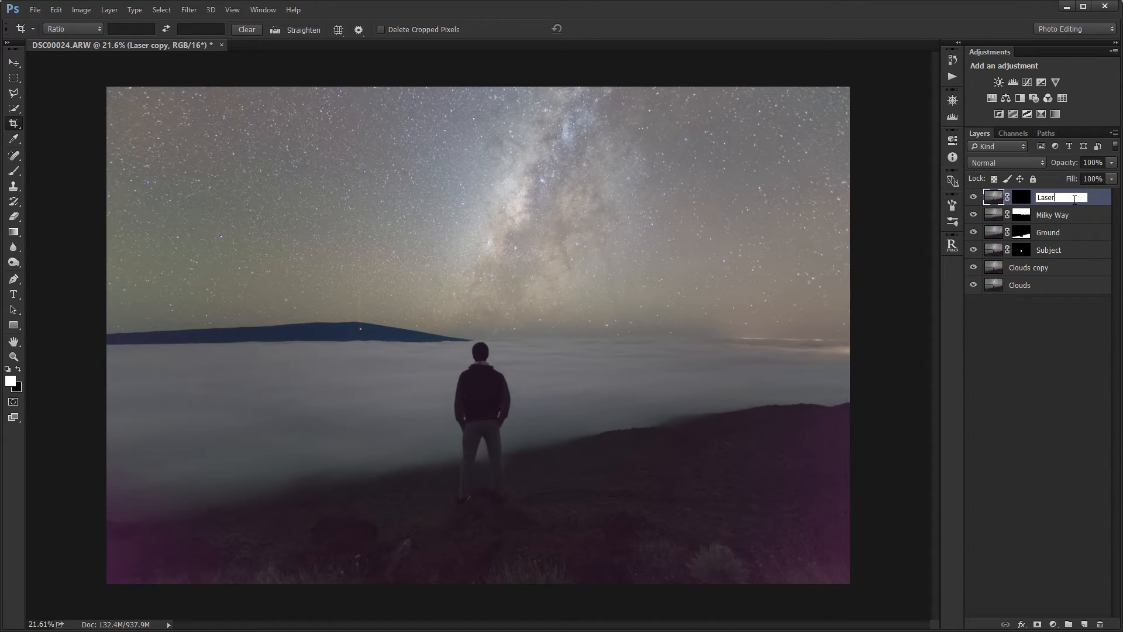
{"action": "key", "text": "Return"}
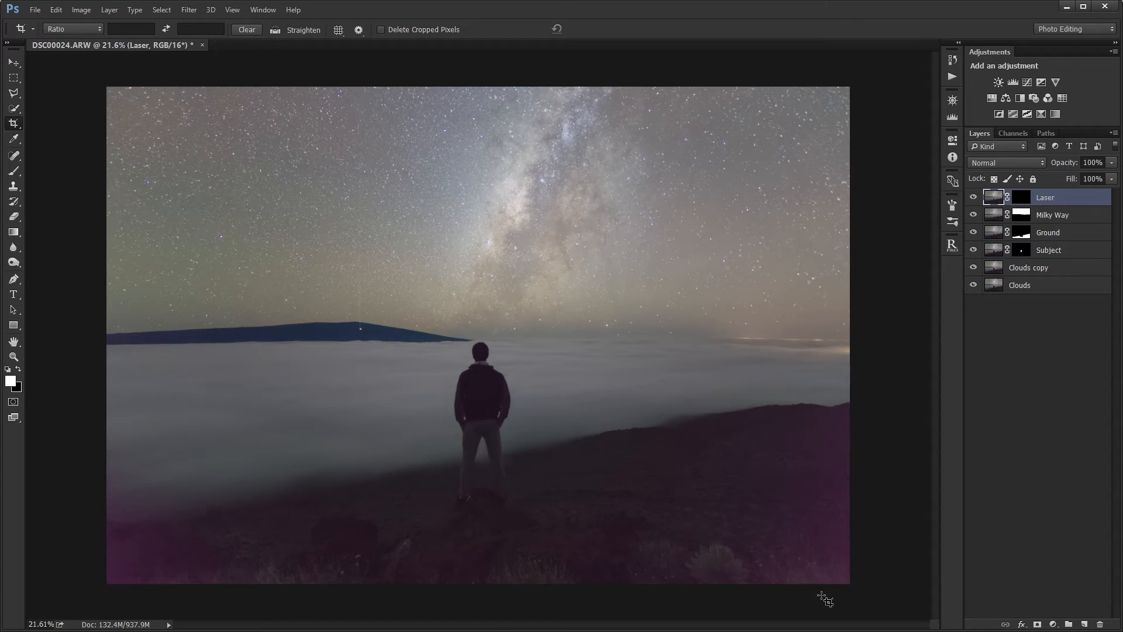
Add a new layer named Cast above the Laser layer and set its blend mode to Color.
{"action": "left_click", "coordinate": [14, 62]}
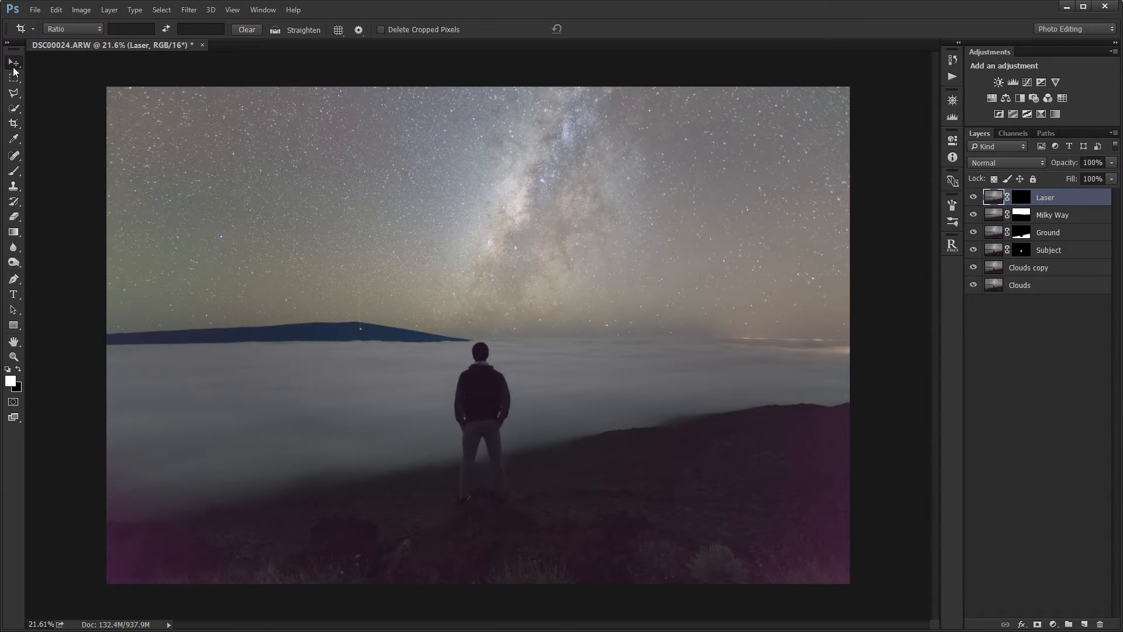
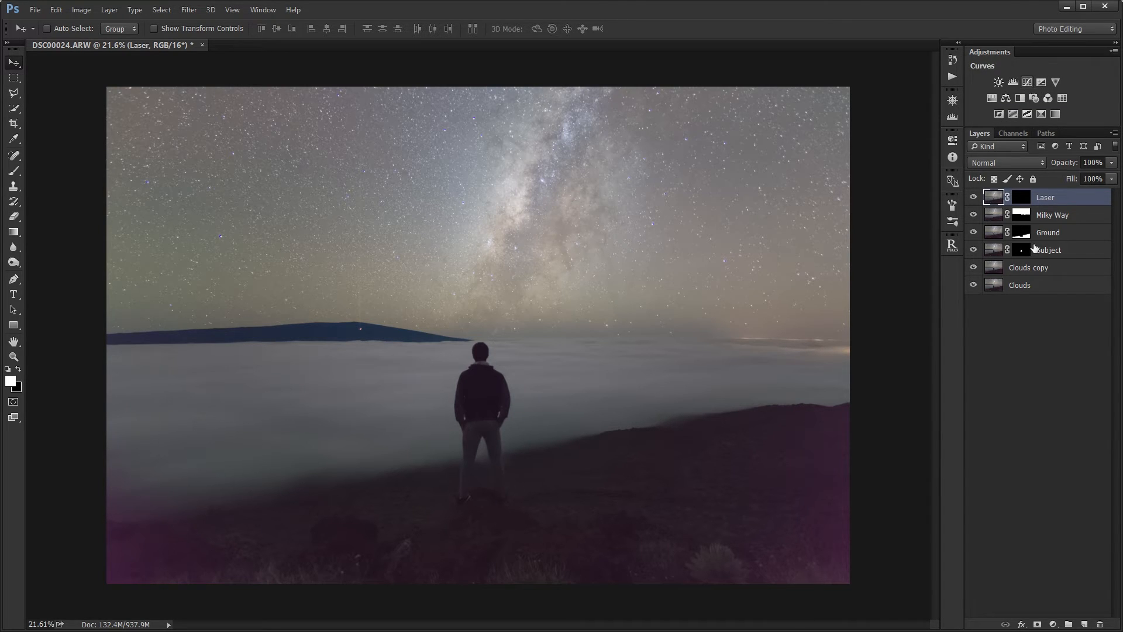
{"action": "left_click", "coordinate": [1085, 625]}
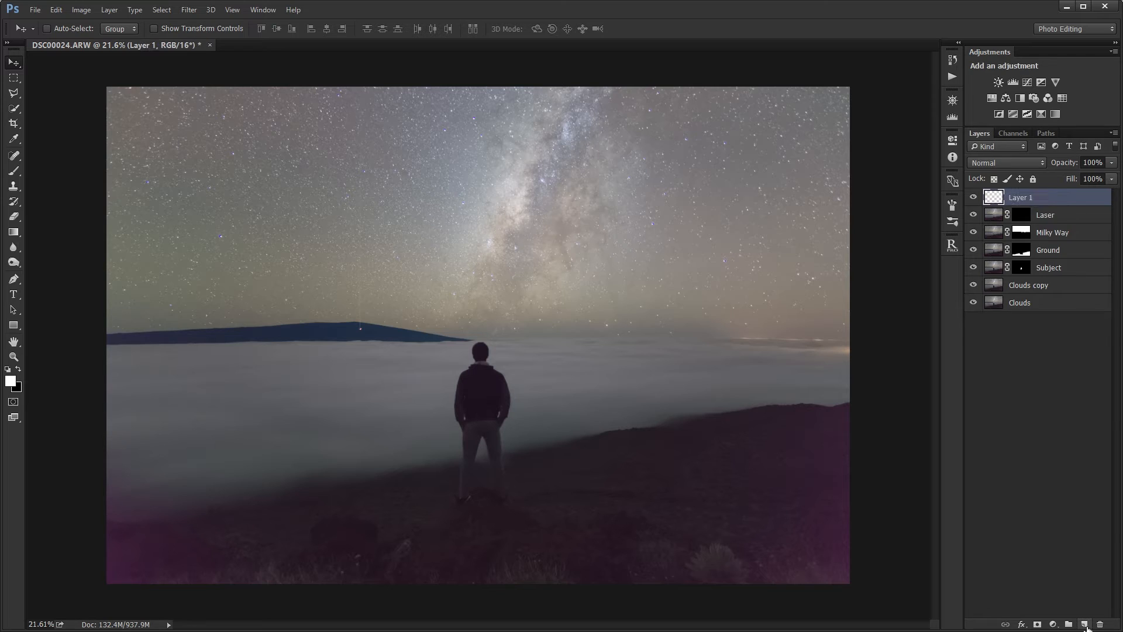
{"action": "double_click", "coordinate": [1012, 199]}
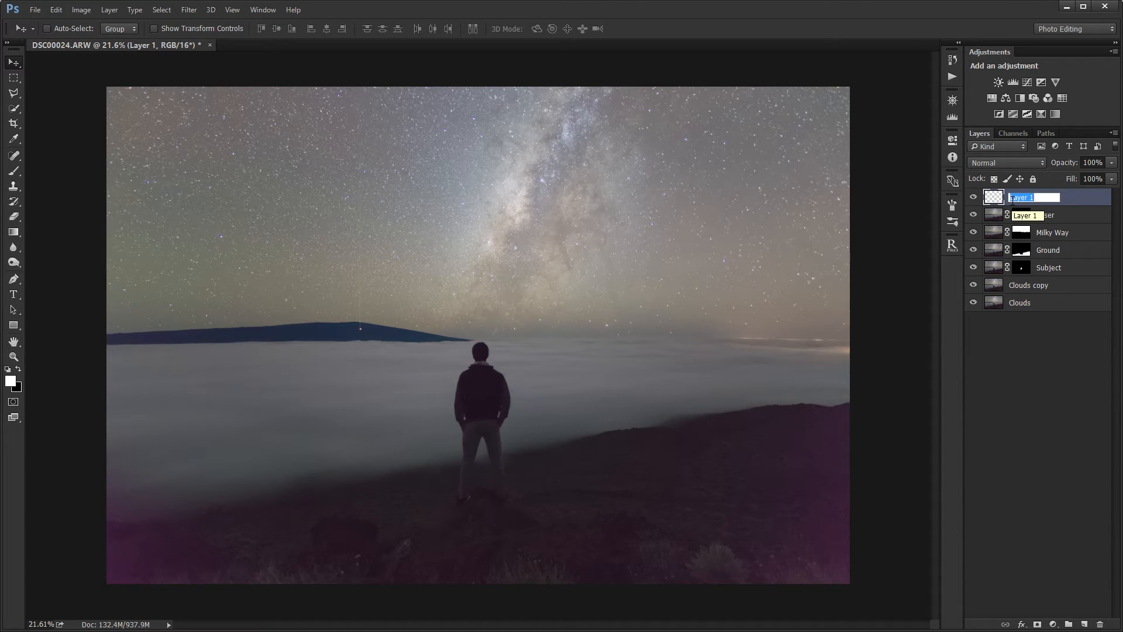
{"action": "type", "text": "Cast"}
{"action": "key", "text": "Return"}
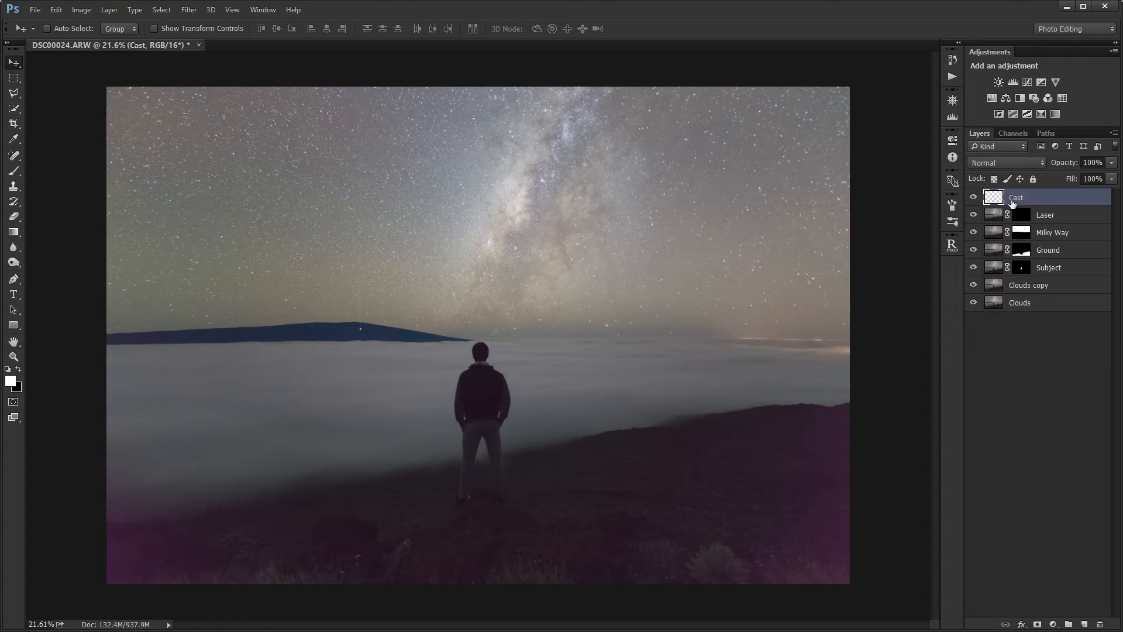
{"action": "left_click", "coordinate": [1014, 167]}
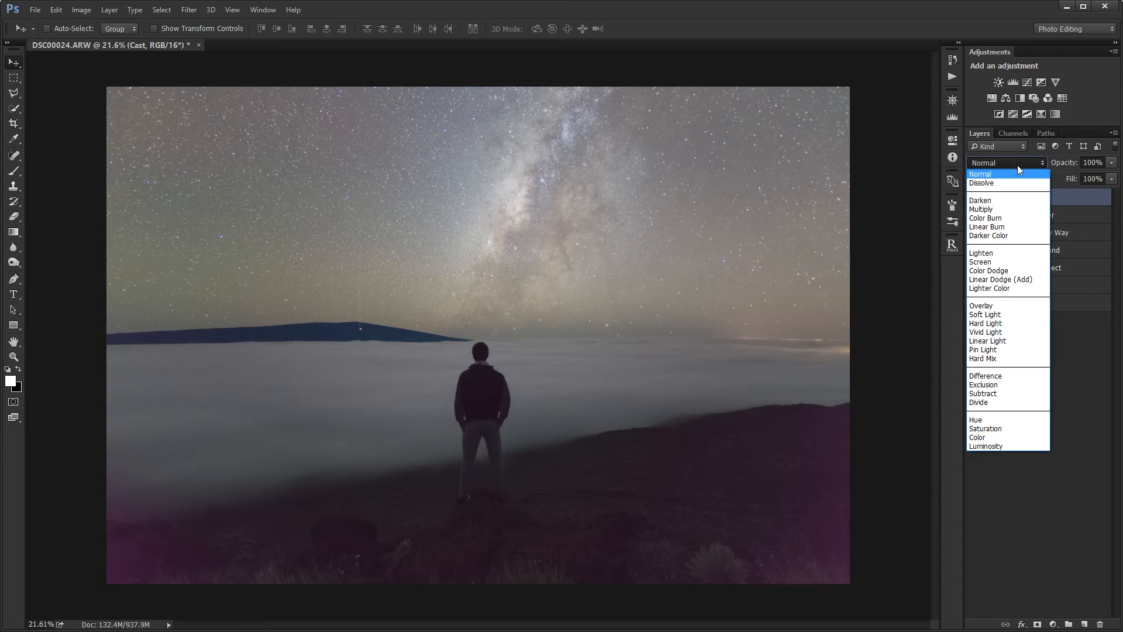
{"action": "left_click", "coordinate": [985, 437]}
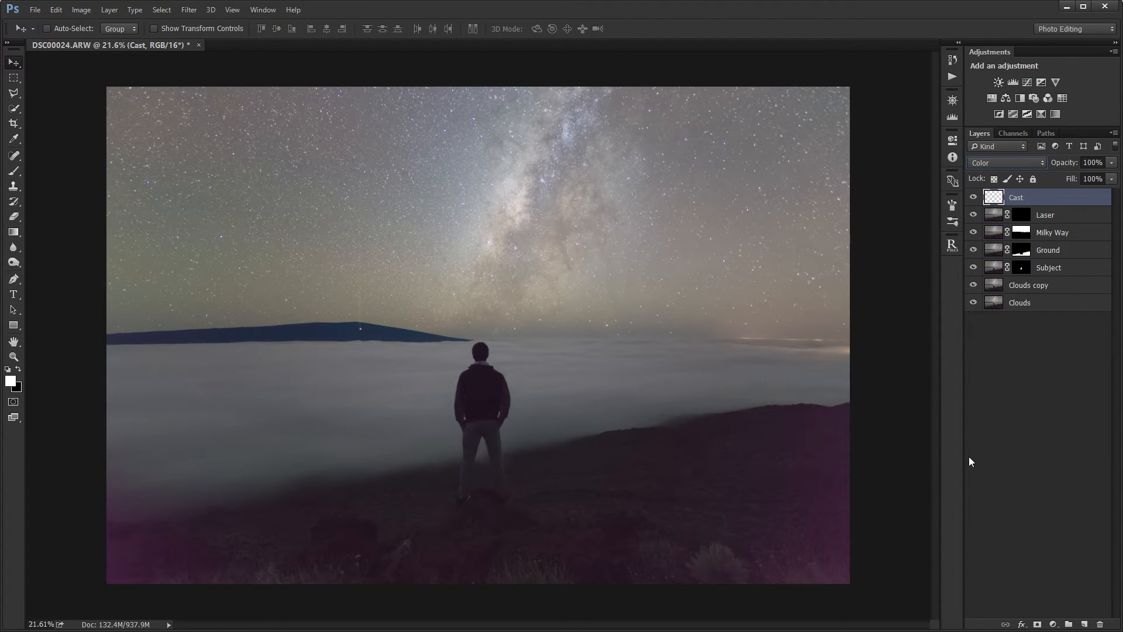
Prepare the Brush at size 500 and 15% opacity, and sample a ground colour near the foreground plants.
{"action": "left_click", "coordinate": [13, 78]}
{"action": "left_click", "coordinate": [13, 62]}
{"action": "left_click", "coordinate": [13, 172]}
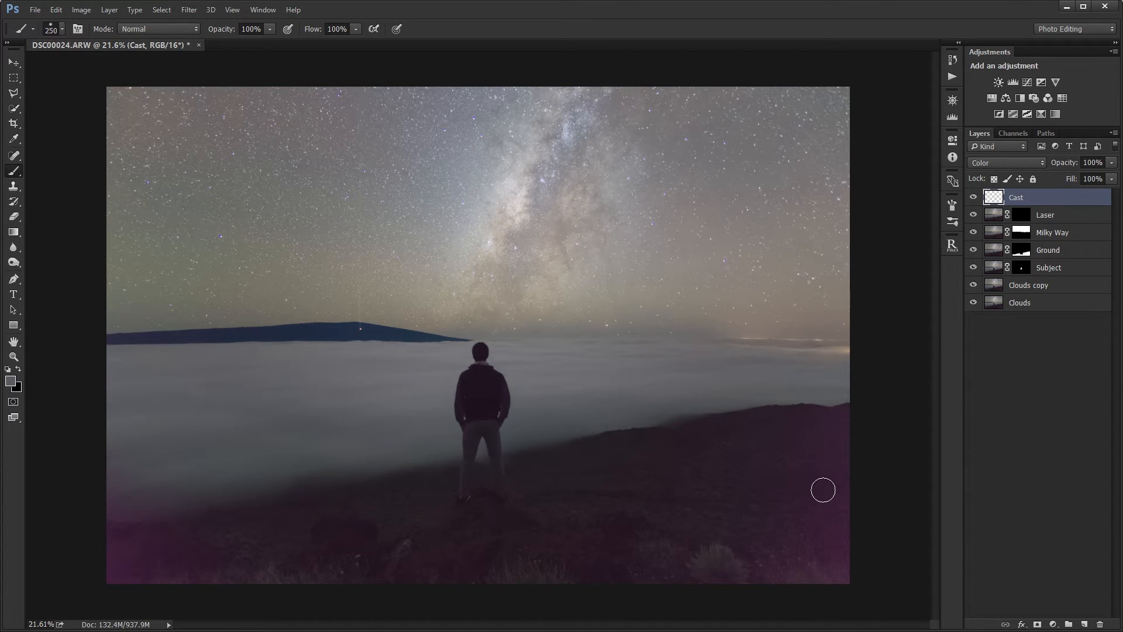
{"action": "mouse_move", "coordinate": [838, 489]}
{"action": "left_mouse_down"}
{"action": "mouse_move", "coordinate": [831, 584]}
{"action": "mouse_move", "coordinate": [832, 465]}
{"action": "mouse_move", "coordinate": [797, 549]}
{"action": "left_mouse_up"}
{"action": "scroll", "coordinate": [853, 536], "scroll_direction": "up", "scroll_amount": 2}
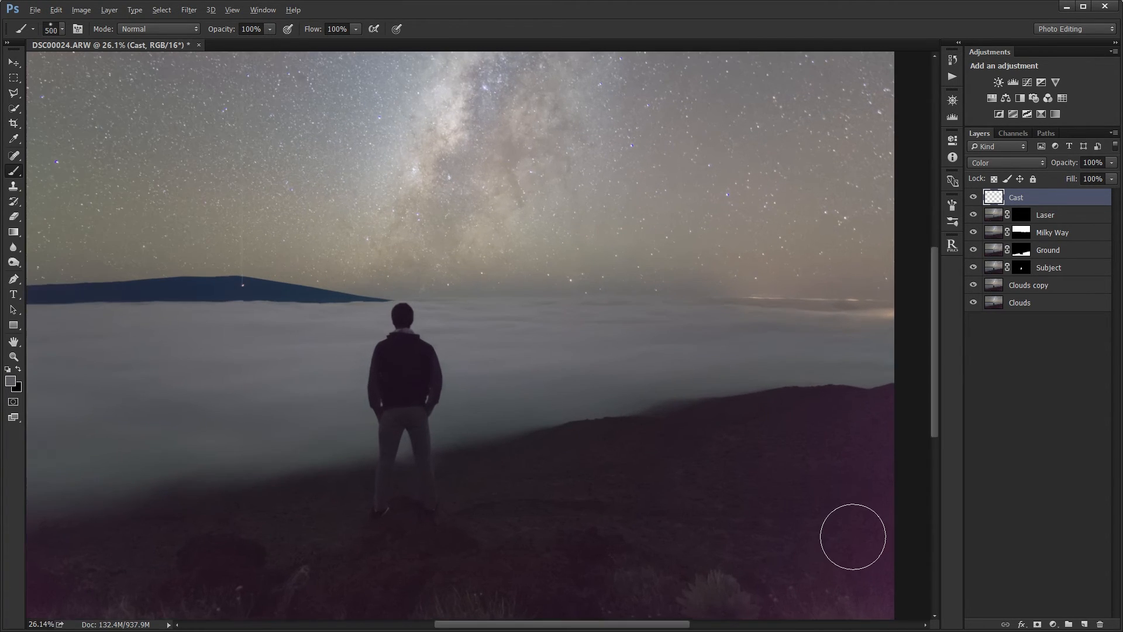
{"action": "left_click_drag", "start_coordinate": [817, 516], "coordinate": [685, 459]}
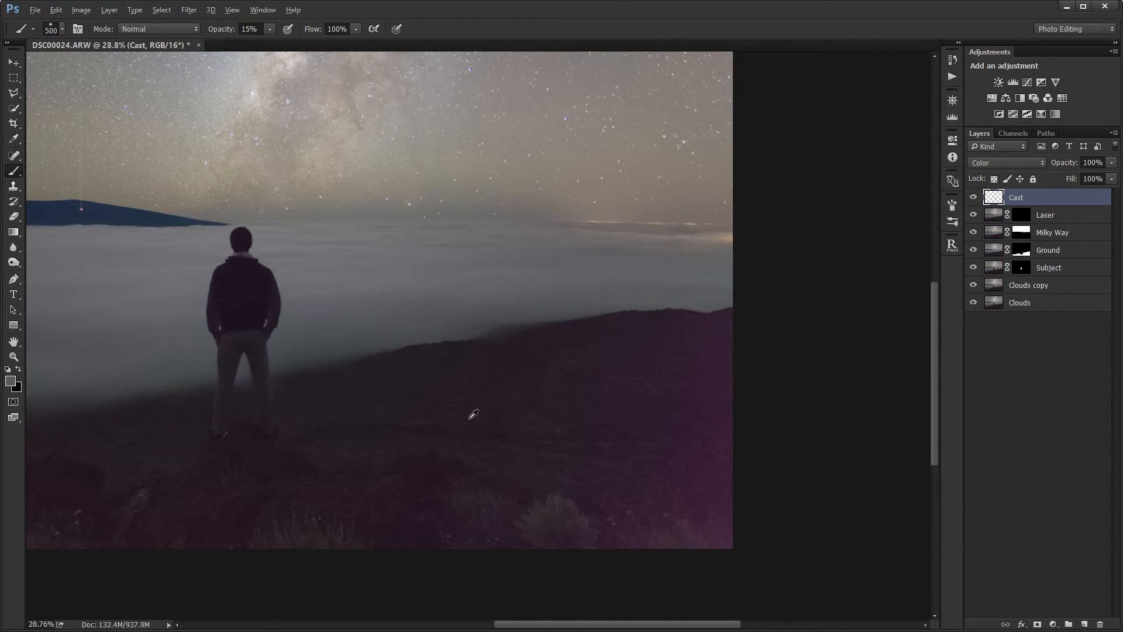
{"action": "left_click", "coordinate": [548, 511], "text": "alt"}
Add a Vibrance adjustment layer on top with Vibrance +15 and Saturation +100 to exaggerate the colour casts.
{"action": "left_click", "coordinate": [1055, 82]}
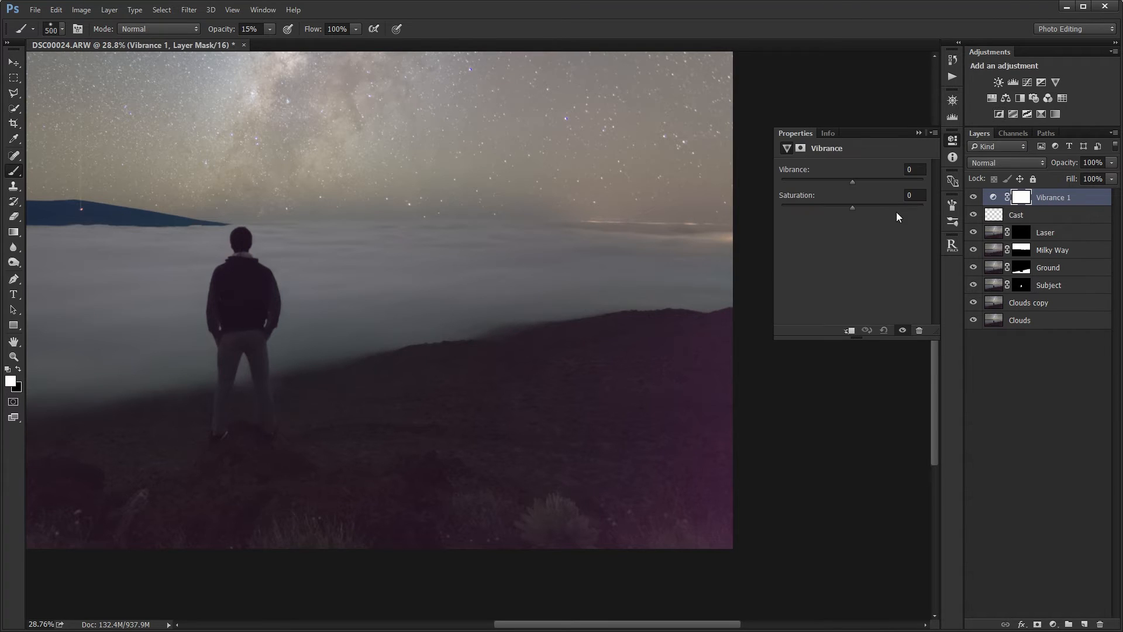
{"action": "left_click_drag", "start_coordinate": [874, 179], "coordinate": [926, 182]}
{"action": "left_click_drag", "start_coordinate": [852, 208], "coordinate": [862, 179]}
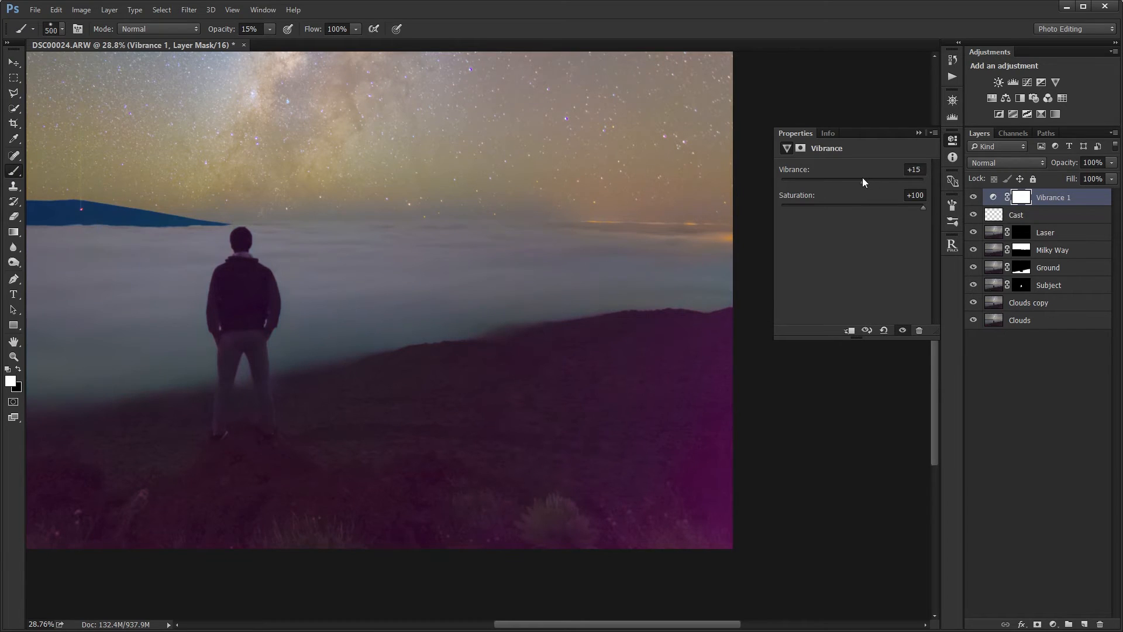
{"action": "left_click", "coordinate": [921, 134]}
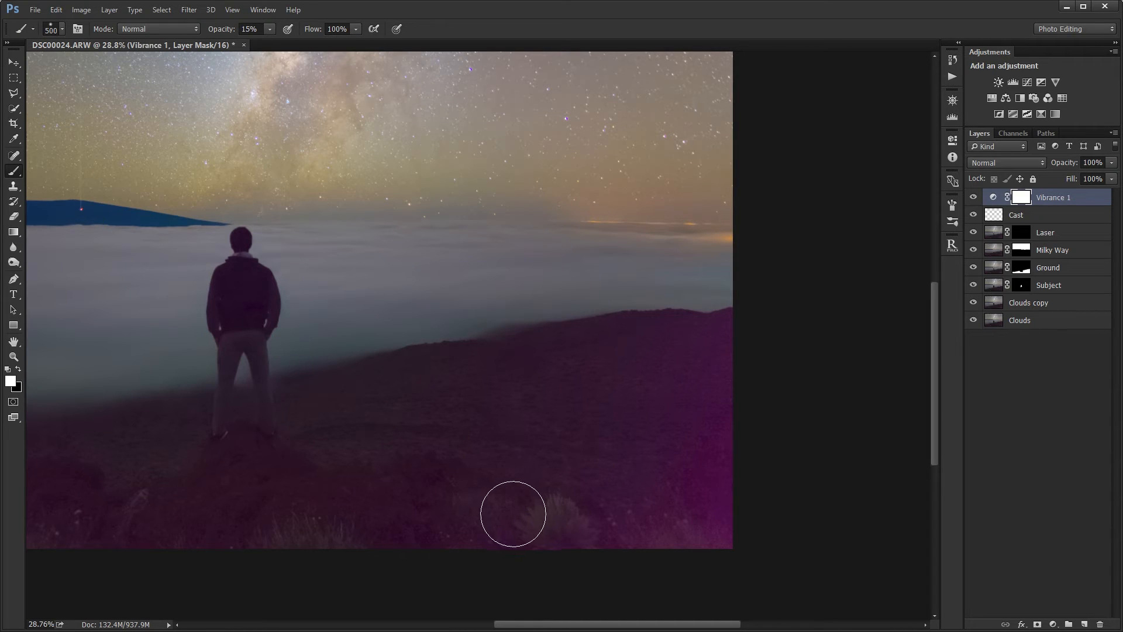
On the Cast layer, paint over the magenta tint along the foreground ground with the brush at size 700 and 20% opacity.
{"action": "left_click", "coordinate": [1002, 220]}
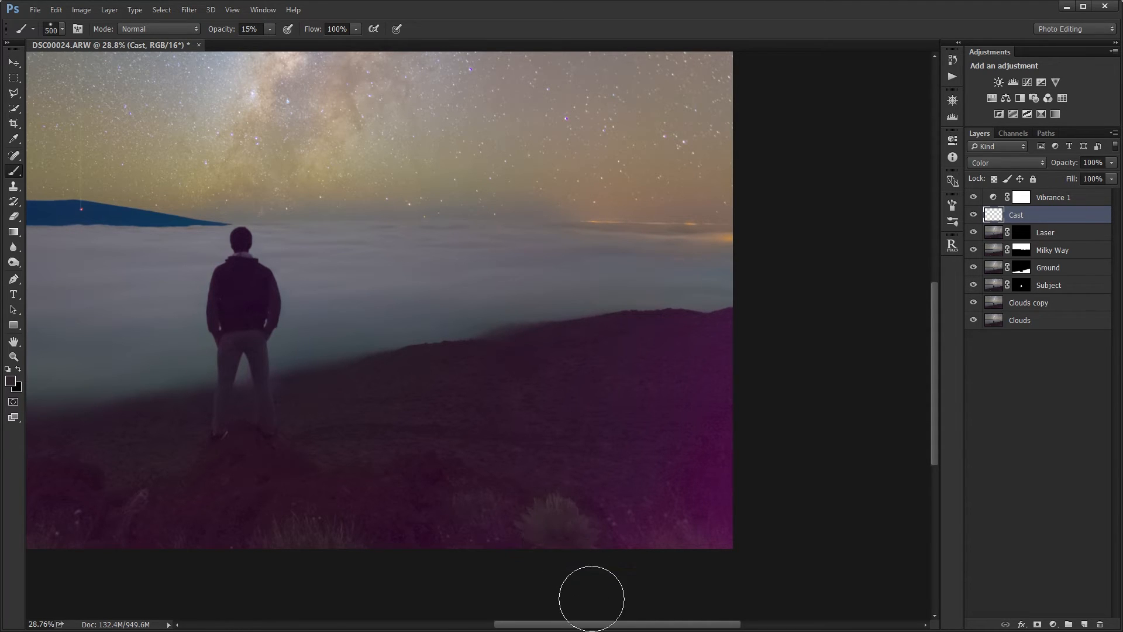
{"action": "key", "text": "2"}
{"action": "key", "text": "5"}
{"action": "key", "text": "bracketright"}
{"action": "key", "text": "bracketright"}
{"action": "left_click_drag", "start_coordinate": [392, 525], "coordinate": [617, 417]}
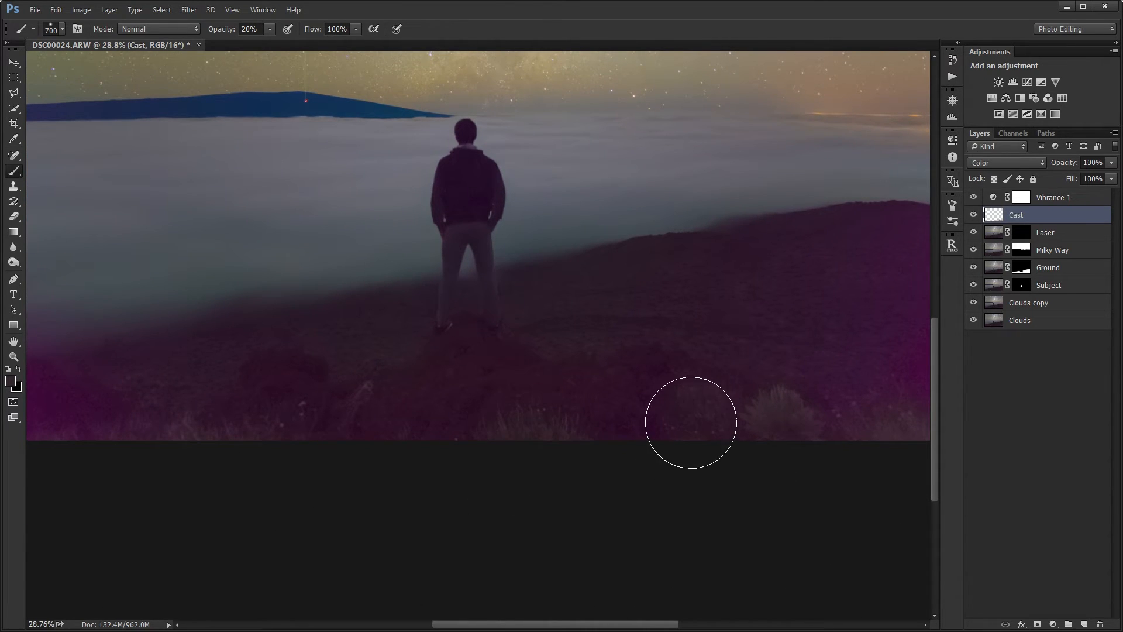
{"action": "left_click_drag", "start_coordinate": [484, 477], "coordinate": [807, 454]}
{"action": "mouse_move", "coordinate": [554, 445]}
{"action": "left_mouse_down"}
{"action": "mouse_move", "coordinate": [297, 476]}
{"action": "mouse_move", "coordinate": [452, 447]}
{"action": "mouse_move", "coordinate": [310, 451]}
{"action": "mouse_move", "coordinate": [476, 451]}
{"action": "mouse_move", "coordinate": [326, 479]}
{"action": "mouse_move", "coordinate": [416, 440]}
{"action": "left_mouse_up"}
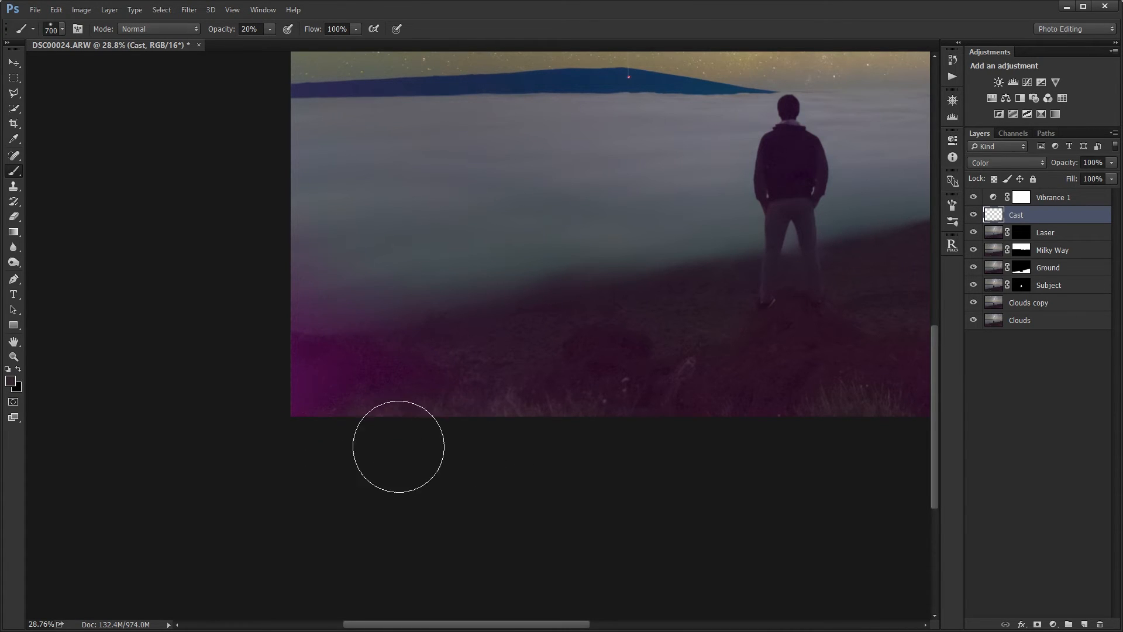
Paint out the magenta cast in the image's lower-left corner and along the foreground with a size 500 brush.
{"action": "scroll", "coordinate": [469, 451], "scroll_direction": "up", "scroll_amount": 3}
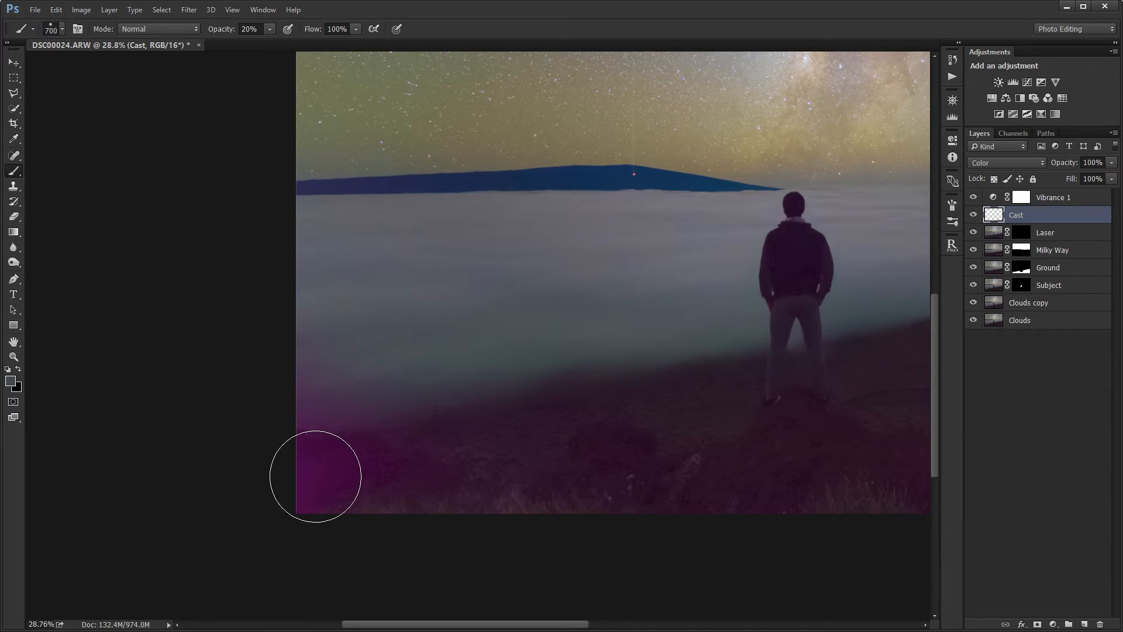
{"action": "key", "text": "bracketleft"}
{"action": "key", "text": "bracketleft"}
{"action": "mouse_move", "coordinate": [290, 472]}
{"action": "left_mouse_down"}
{"action": "mouse_move", "coordinate": [358, 470]}
{"action": "mouse_move", "coordinate": [212, 418]}
{"action": "mouse_move", "coordinate": [269, 442]}
{"action": "mouse_move", "coordinate": [351, 443]}
{"action": "mouse_move", "coordinate": [226, 431]}
{"action": "mouse_move", "coordinate": [314, 463]}
{"action": "mouse_move", "coordinate": [382, 477]}
{"action": "left_mouse_up"}
{"action": "key", "text": "bracketright"}
{"action": "key", "text": "bracketleft"}
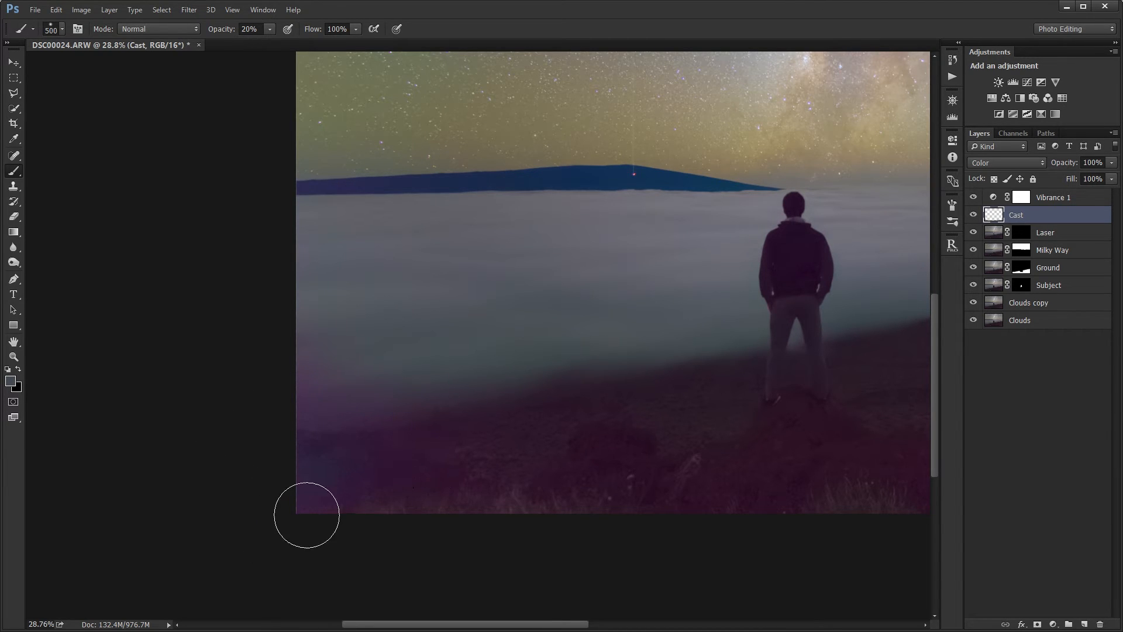
{"action": "mouse_move", "coordinate": [314, 514]}
{"action": "left_mouse_down"}
{"action": "mouse_move", "coordinate": [404, 481]}
{"action": "mouse_move", "coordinate": [317, 494]}
{"action": "mouse_move", "coordinate": [477, 487]}
{"action": "mouse_move", "coordinate": [655, 517]}
{"action": "left_mouse_up"}
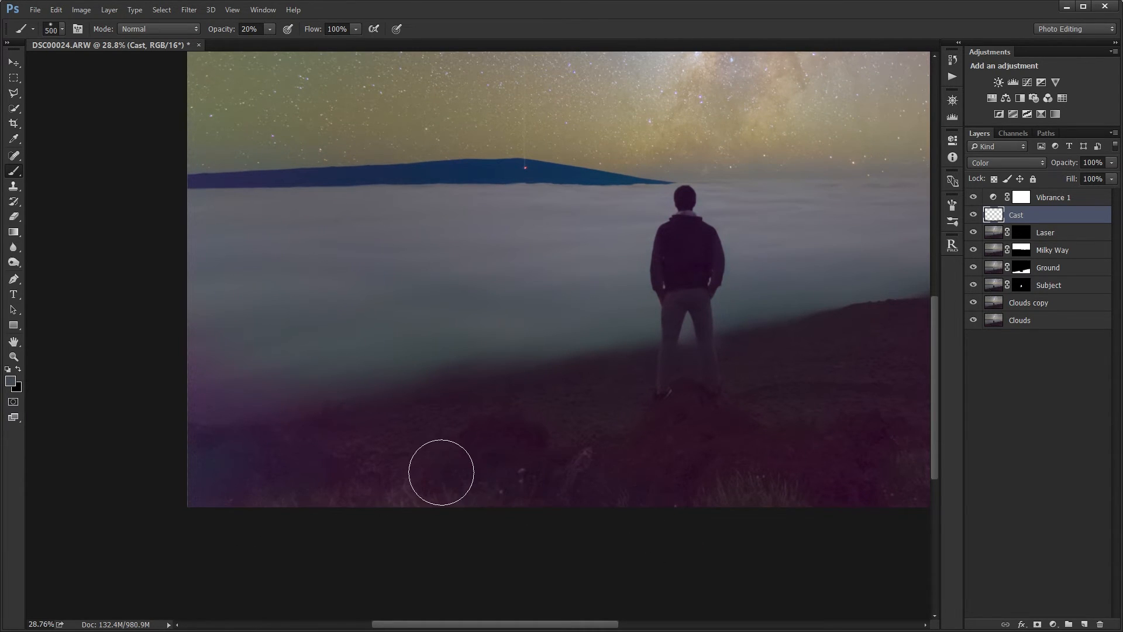
{"action": "left_click_drag", "start_coordinate": [567, 521], "coordinate": [311, 524]}
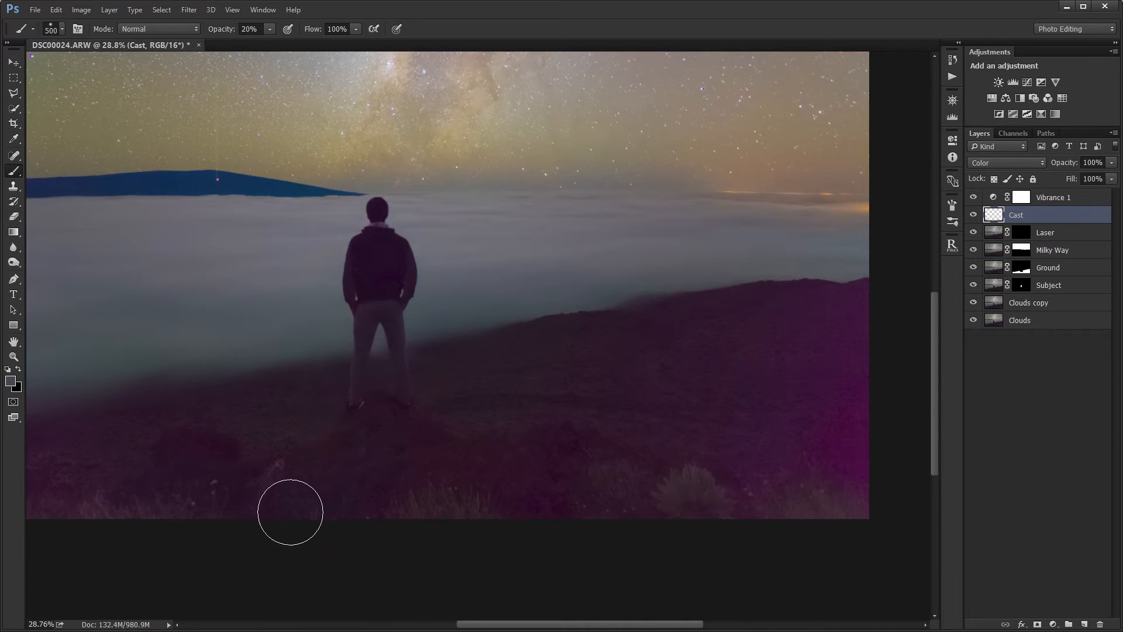
{"action": "mouse_move", "coordinate": [341, 471]}
{"action": "left_mouse_down"}
{"action": "mouse_move", "coordinate": [455, 464]}
{"action": "mouse_move", "coordinate": [518, 476]}
{"action": "mouse_move", "coordinate": [494, 471]}
{"action": "mouse_move", "coordinate": [580, 526]}
{"action": "mouse_move", "coordinate": [566, 518]}
{"action": "mouse_move", "coordinate": [545, 455]}
{"action": "mouse_move", "coordinate": [607, 502]}
{"action": "left_mouse_up"}
Paint out the magenta cast on the slope at the image's right edge, starting with a large brush and reducing it to size 600.
{"action": "left_click_drag", "start_coordinate": [532, 514], "coordinate": [303, 523]}
{"action": "key", "text": "bracketright"}
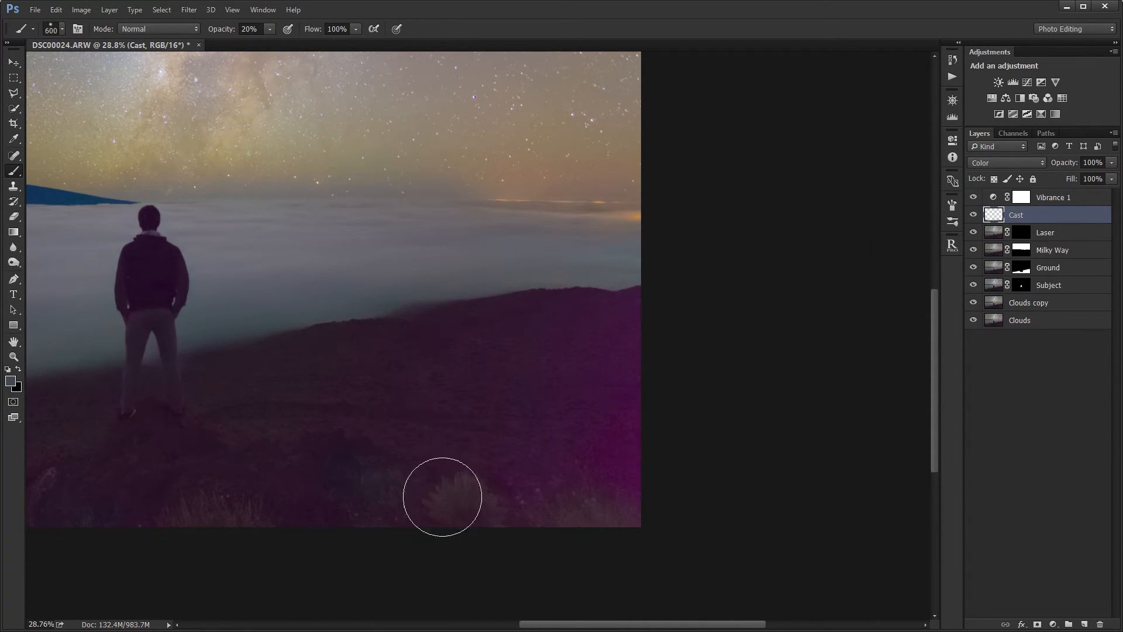
{"action": "key", "text": "bracketright"}
{"action": "key", "text": "bracketright"}
{"action": "key", "text": "bracketright"}
{"action": "key", "text": "bracketright"}
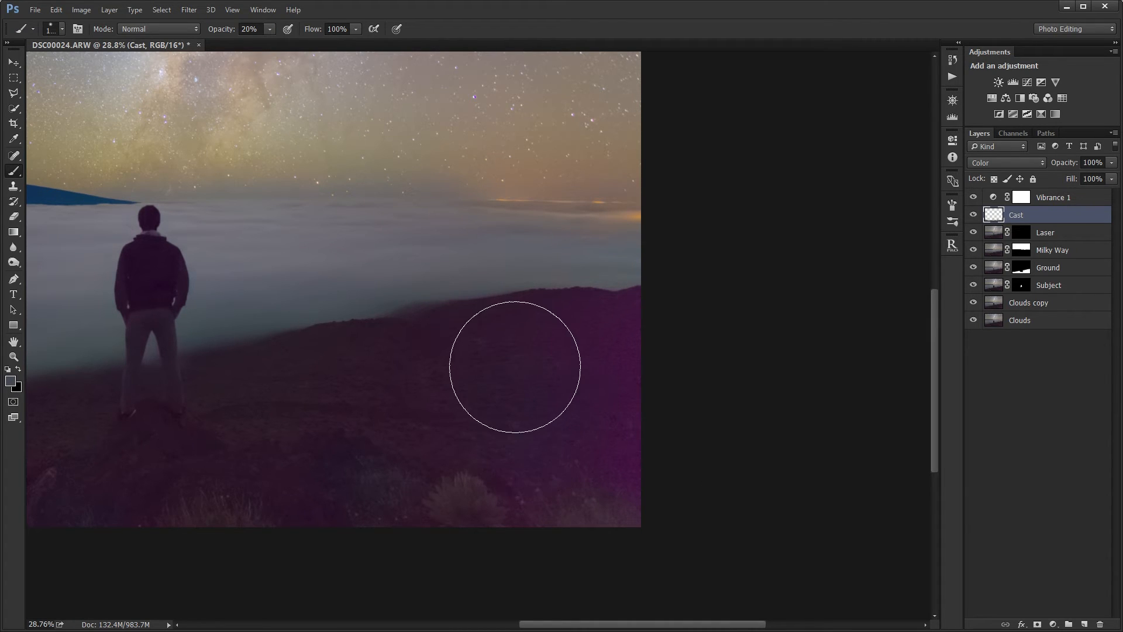
{"action": "mouse_move", "coordinate": [514, 367]}
{"action": "left_mouse_down"}
{"action": "mouse_move", "coordinate": [679, 366]}
{"action": "mouse_move", "coordinate": [693, 484]}
{"action": "mouse_move", "coordinate": [718, 490]}
{"action": "left_mouse_up"}
{"action": "key", "text": "bracketleft"}
{"action": "key", "text": "bracketleft"}
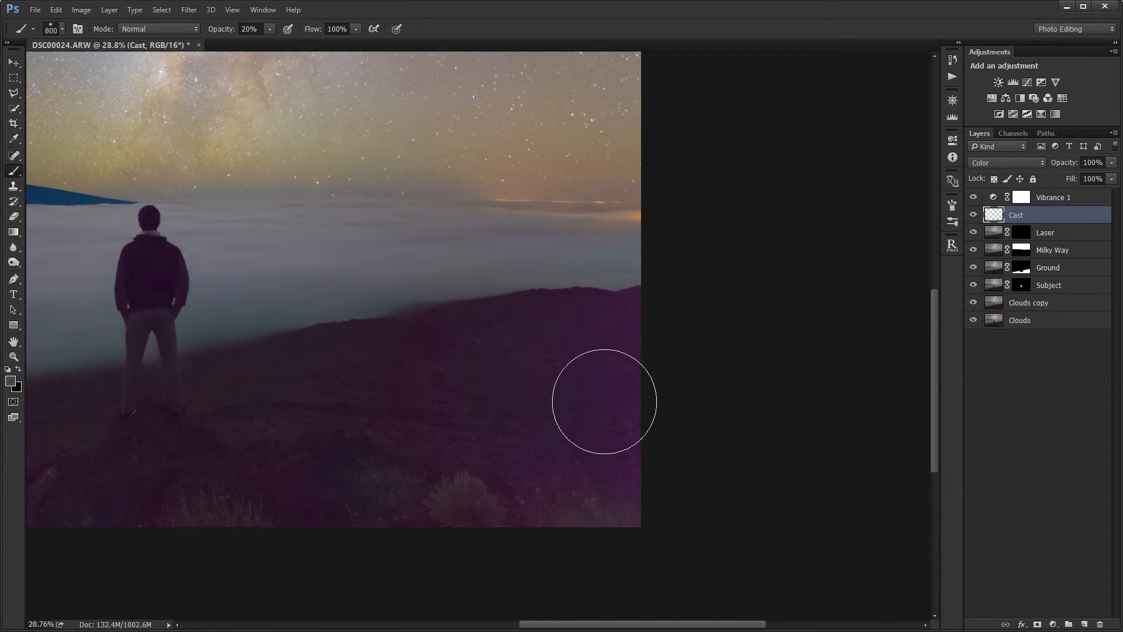
{"action": "key", "text": "bracketleft"}
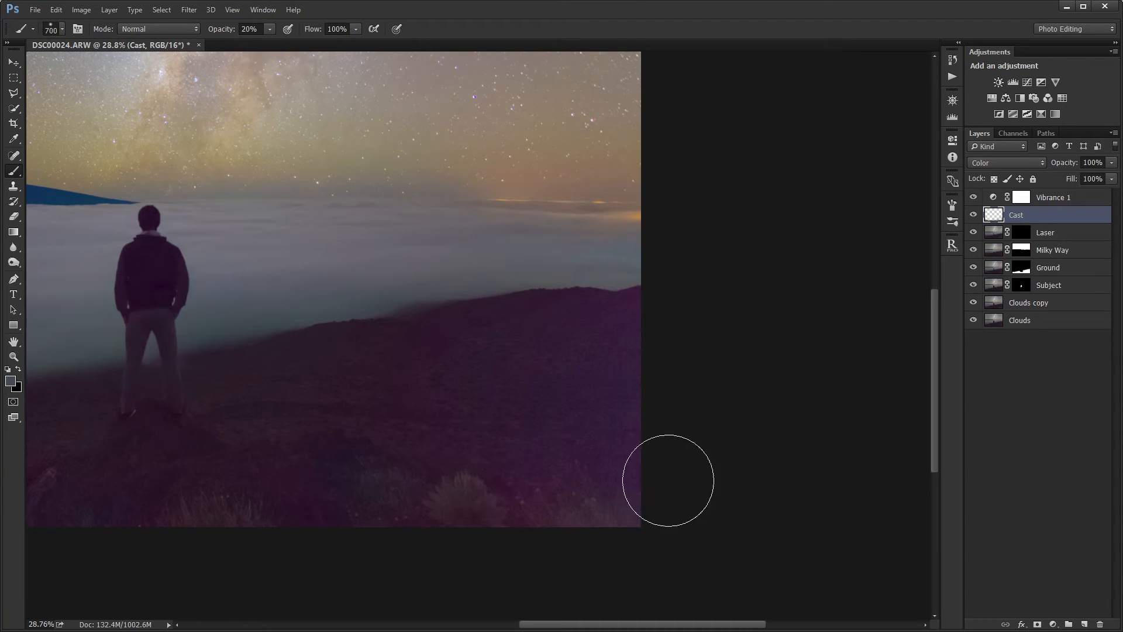
{"action": "key", "text": "bracketleft"}
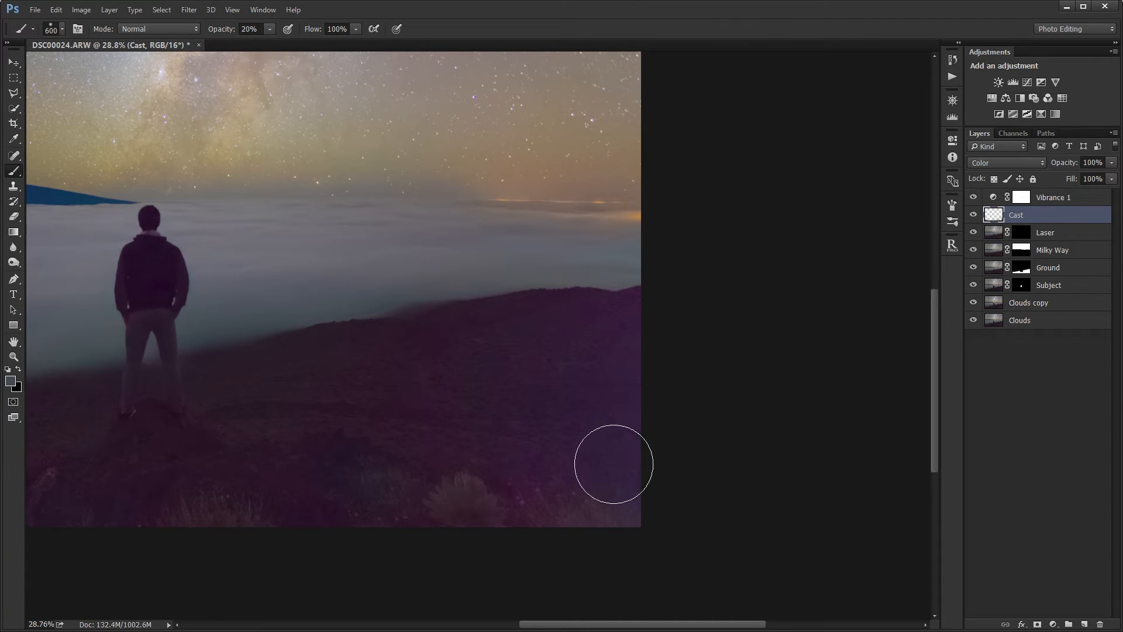
Sample a dark ground colour from the hillside and paint it over the remaining purple tint on the right slope.
{"action": "left_click", "coordinate": [323, 335], "text": "alt"}
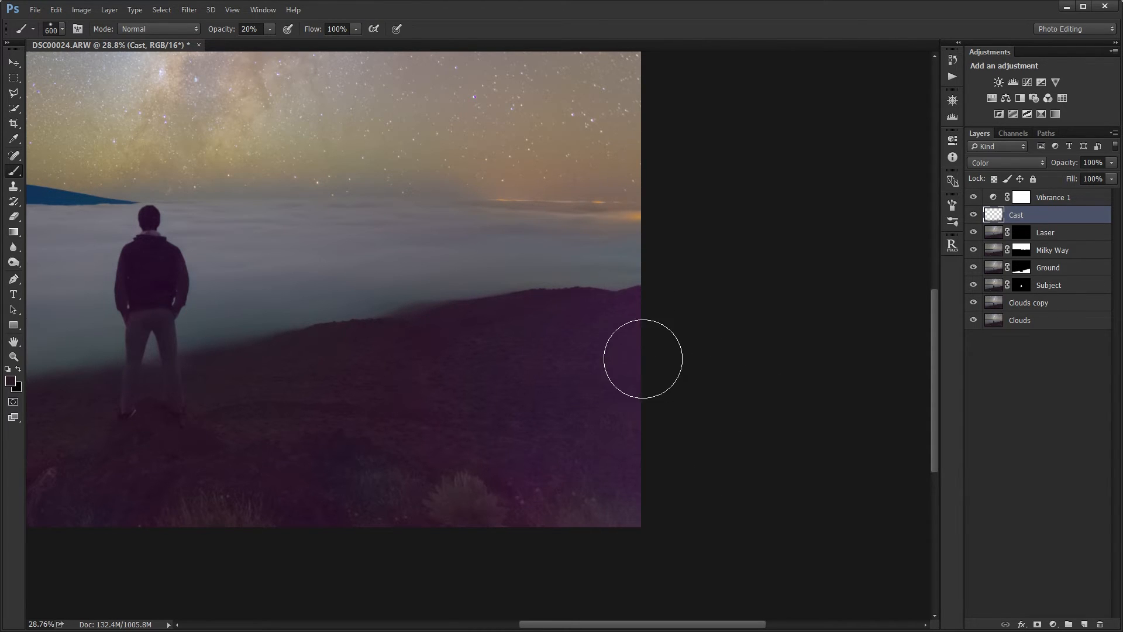
{"action": "left_click_drag", "start_coordinate": [557, 437], "coordinate": [771, 405]}
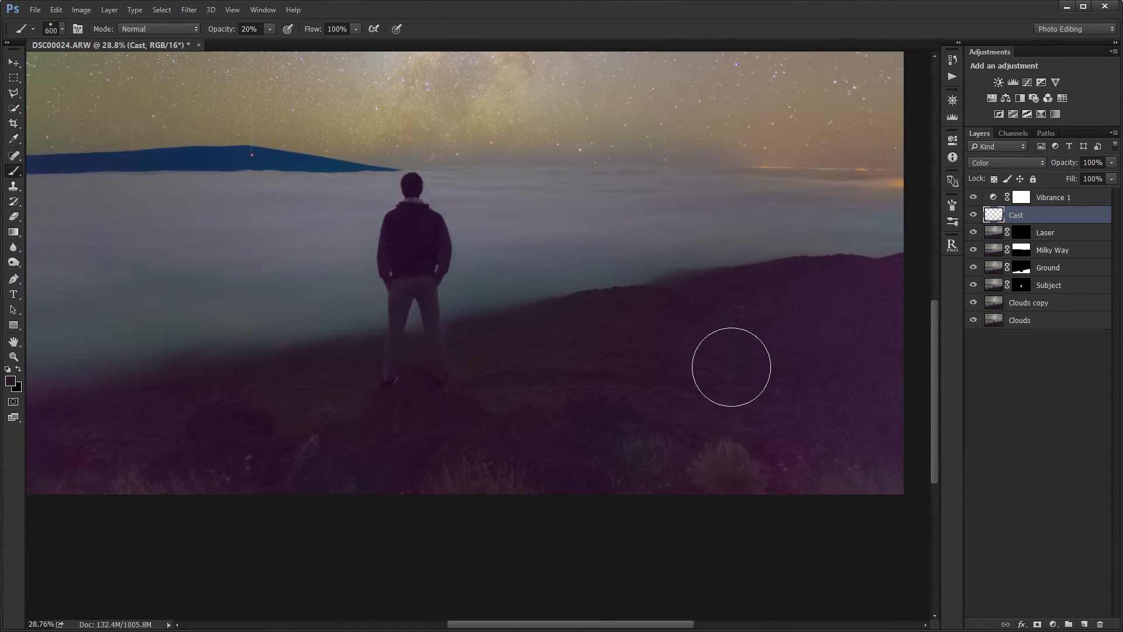
{"action": "scroll", "coordinate": [614, 421], "scroll_direction": "down", "scroll_amount": 2}
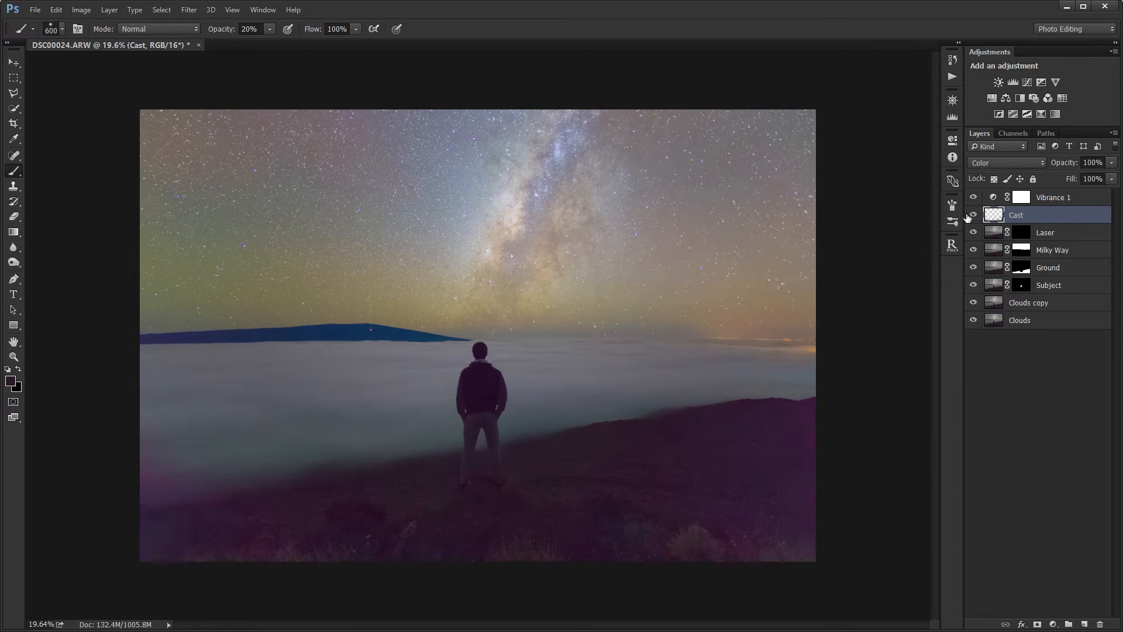
Set the Cast layer's opacity to 70% and compare the image with the layer hidden and shown.
{"action": "key", "text": "v"}
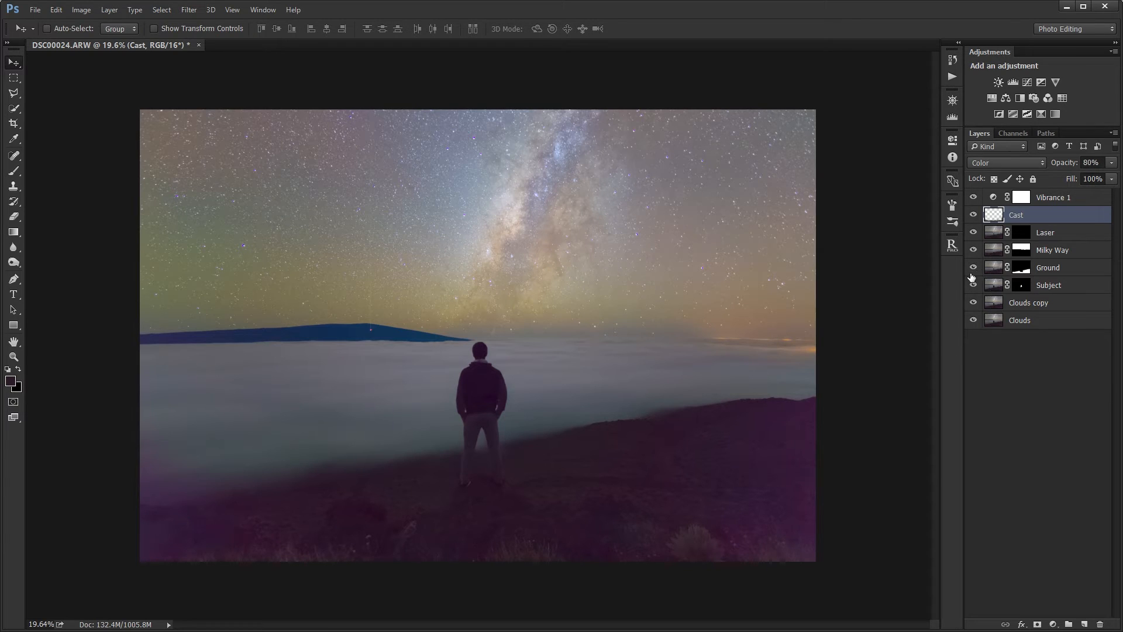
{"action": "left_click", "coordinate": [976, 216]}
{"action": "left_click", "coordinate": [976, 216]}
{"action": "left_click", "coordinate": [976, 216]}
{"action": "left_click", "coordinate": [976, 216]}
{"action": "left_click", "coordinate": [976, 215]}
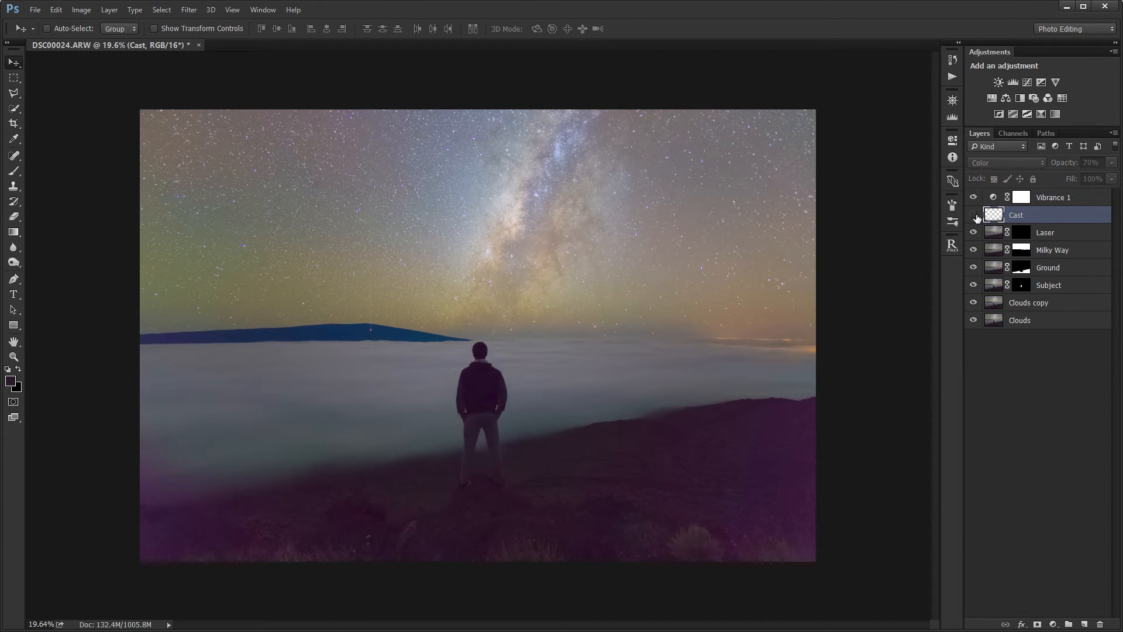
{"action": "left_click", "coordinate": [976, 216]}
{"action": "left_click", "coordinate": [976, 215]}
{"action": "left_click", "coordinate": [976, 216]}
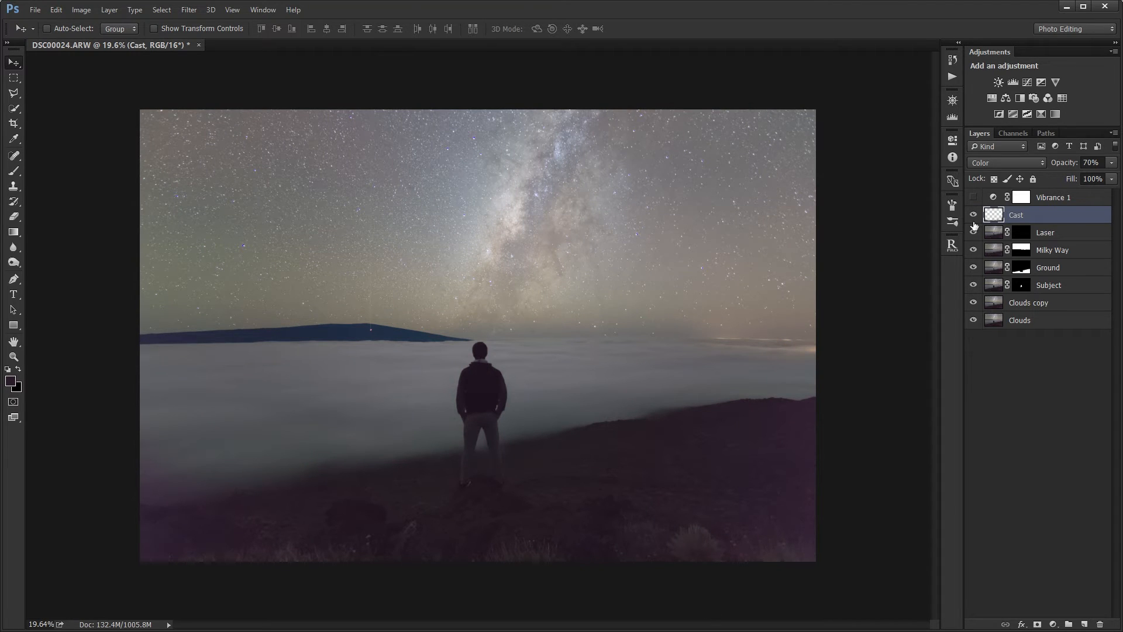
With the Vibrance layer hidden, compare the image with and without the Cast layer, leaving both layers visible.
{"action": "left_click", "coordinate": [973, 217]}
{"action": "left_click", "coordinate": [974, 216]}
{"action": "left_click", "coordinate": [974, 217]}
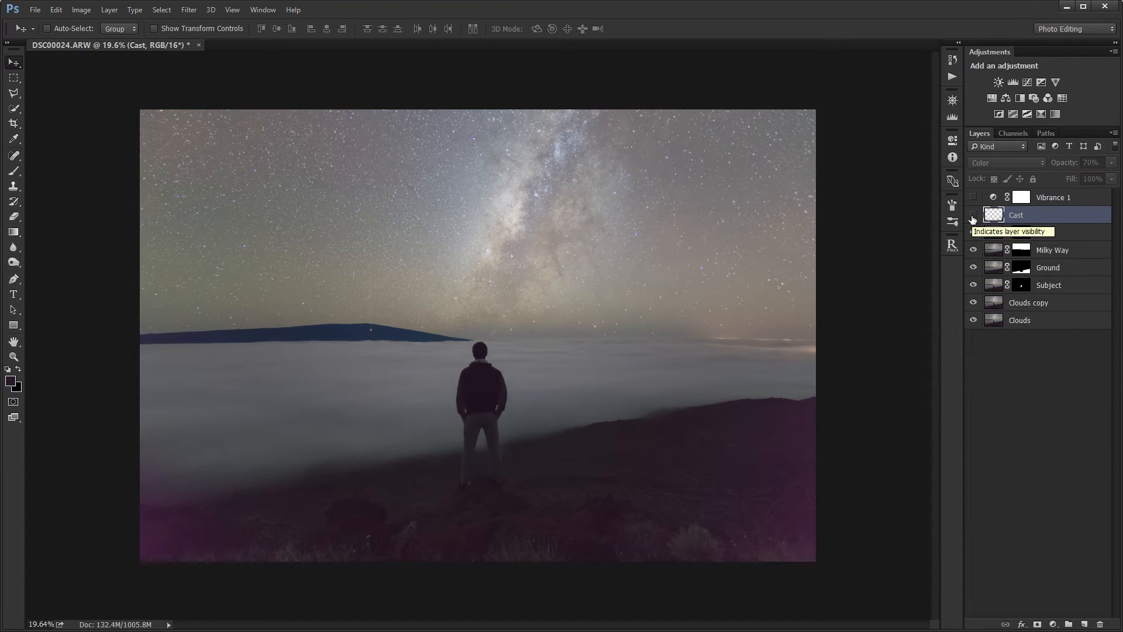
{"action": "left_click", "coordinate": [974, 217]}
{"action": "left_click", "coordinate": [974, 216]}
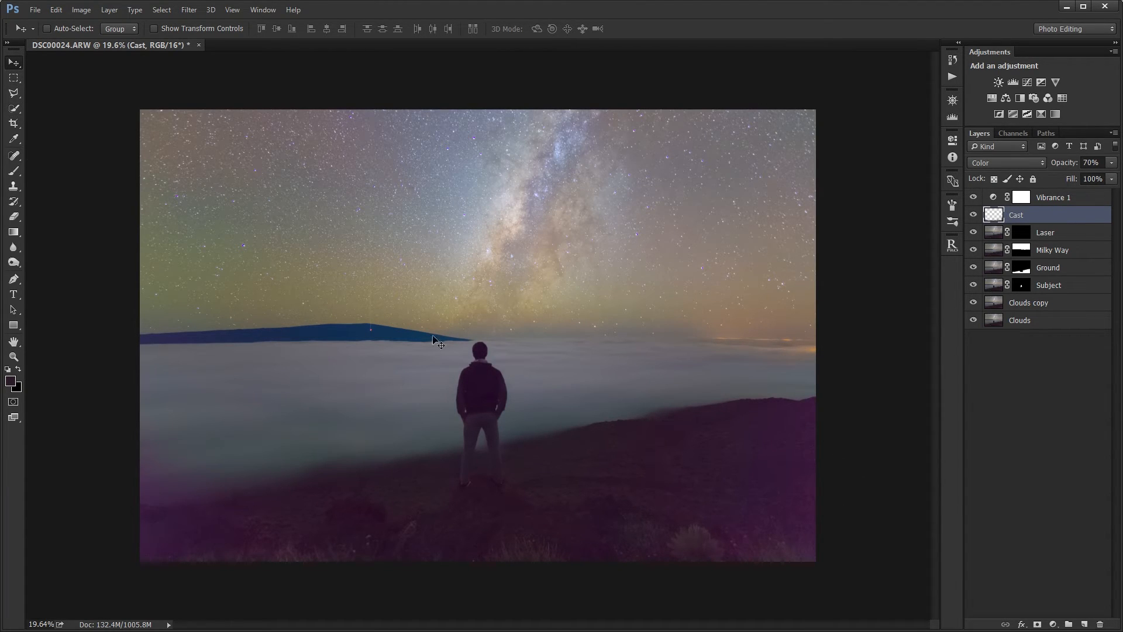
Duplicate the Cast layer and switch back to the Brush tool.
{"action": "key", "text": "b"}
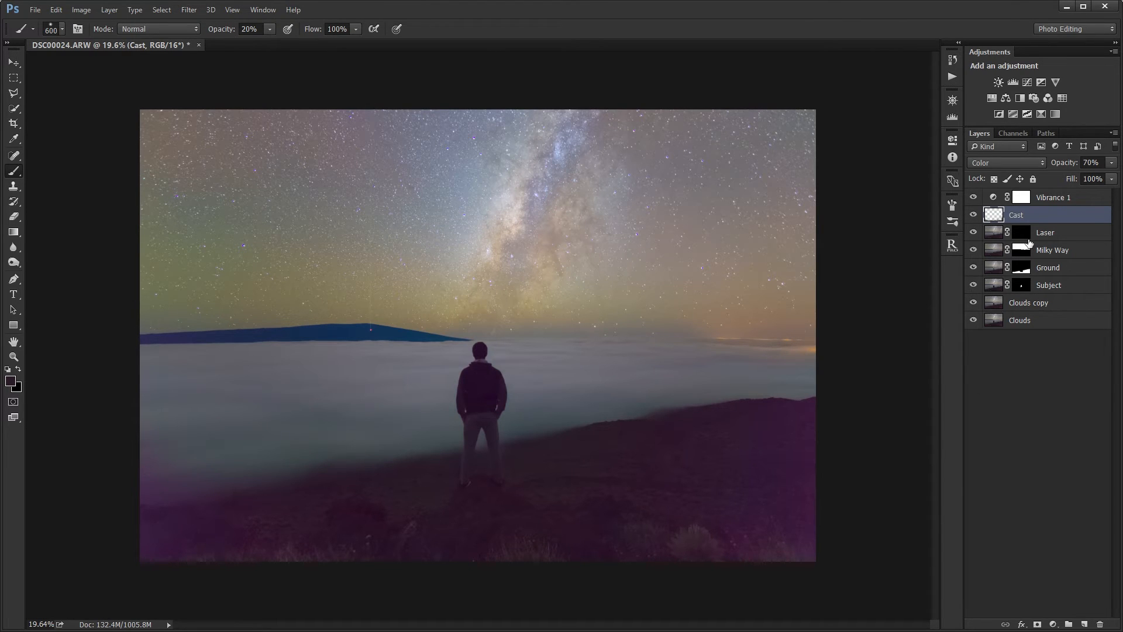
{"action": "key", "text": "ctrl+j"}
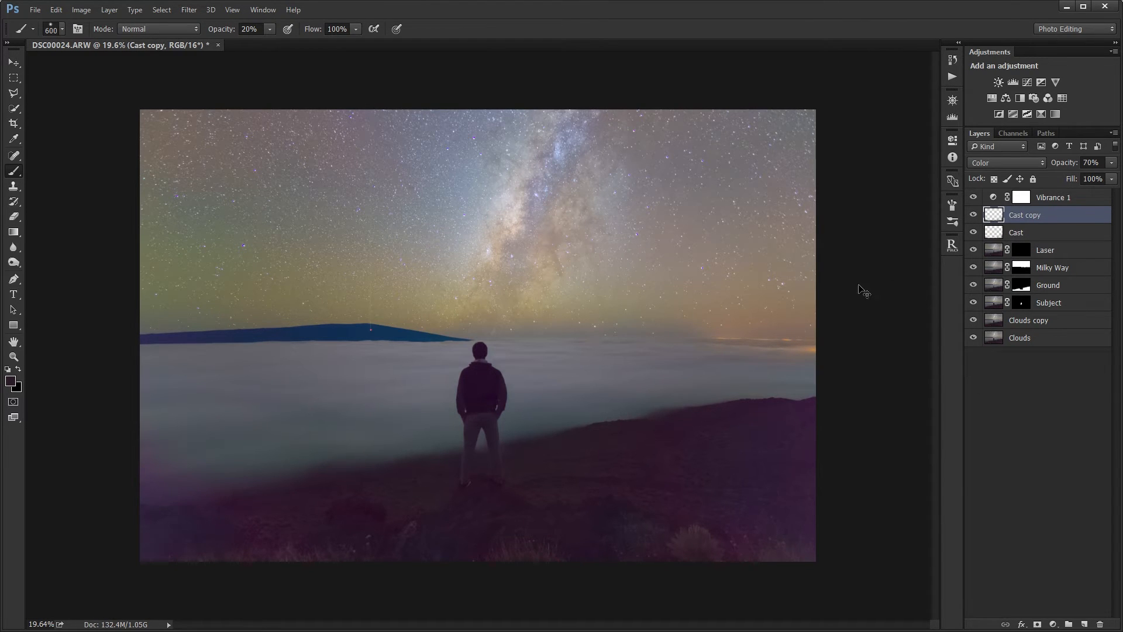
Clear all paint from the Cast copy layer and compare the image with that layer hidden and shown.
{"action": "key", "text": "ctrl+a"}
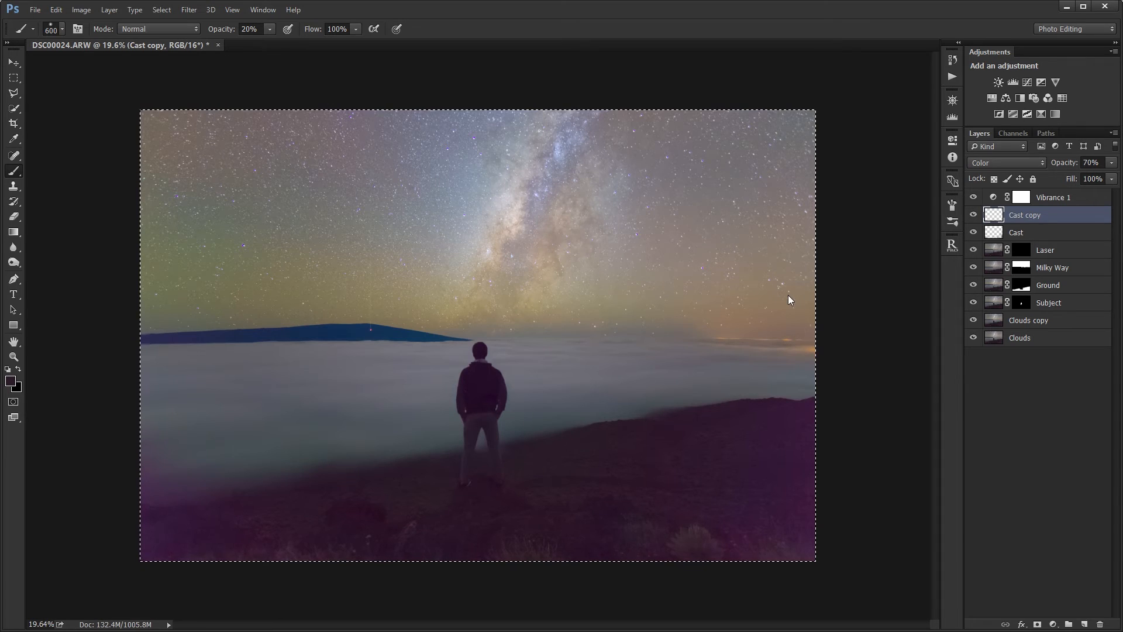
{"action": "key", "text": "ctrl+d"}
{"action": "left_click", "coordinate": [968, 216]}
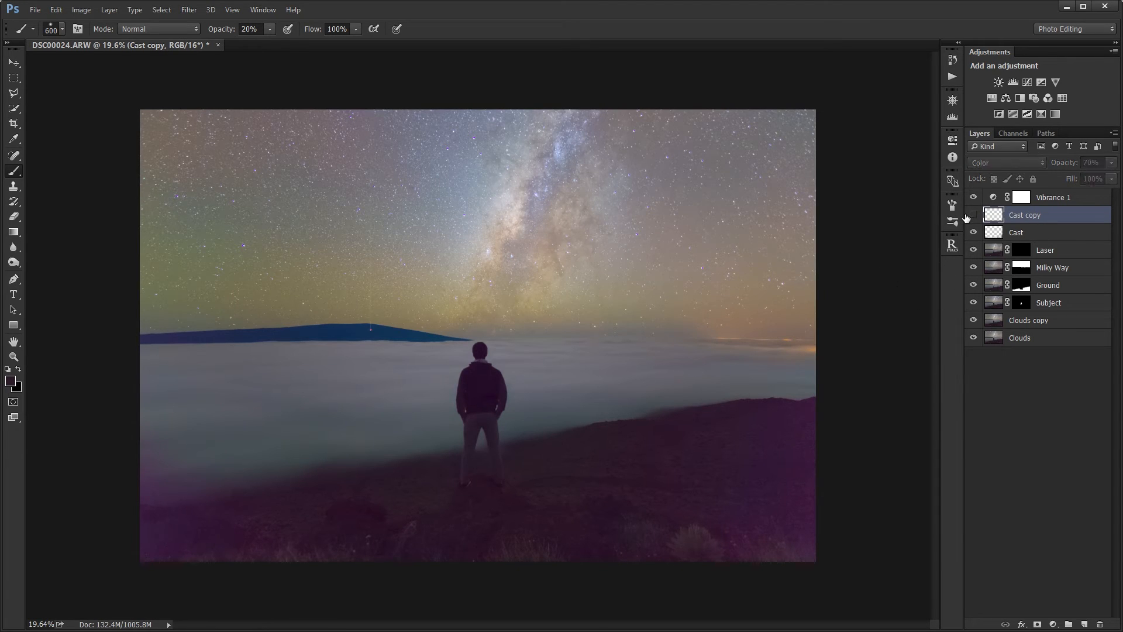
{"action": "left_click", "coordinate": [967, 215]}
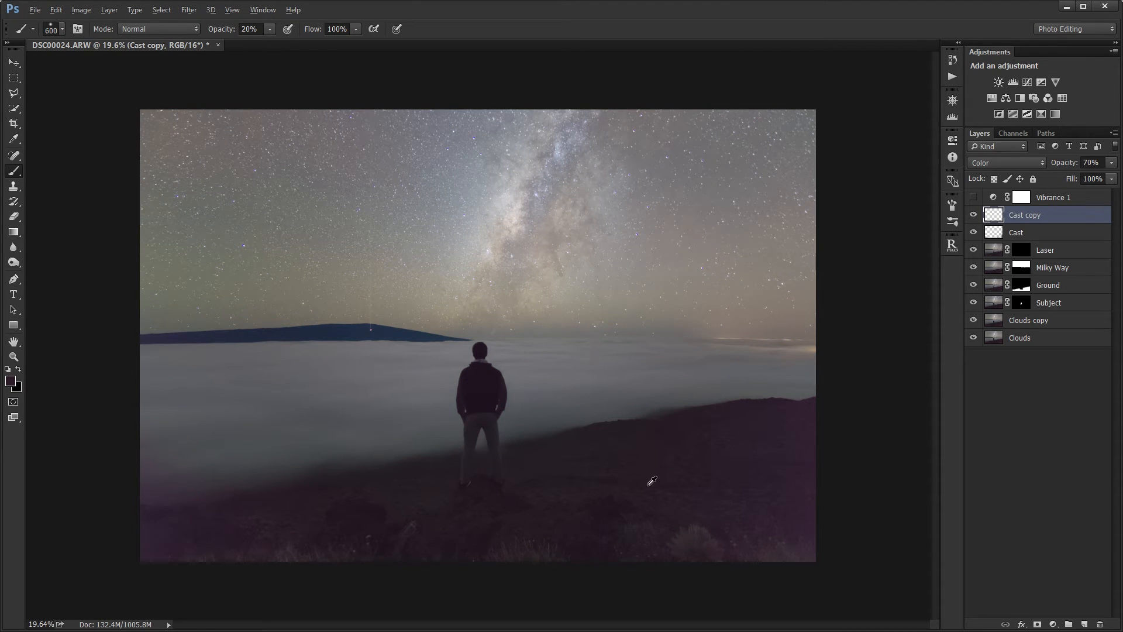
On the Cast copy layer set to 100% opacity, paint a dark colour sampled from the ground over the purple lower-right corner with a 700 px brush.
{"action": "left_click", "coordinate": [590, 465], "text": "alt"}
{"action": "left_click", "coordinate": [1066, 198]}
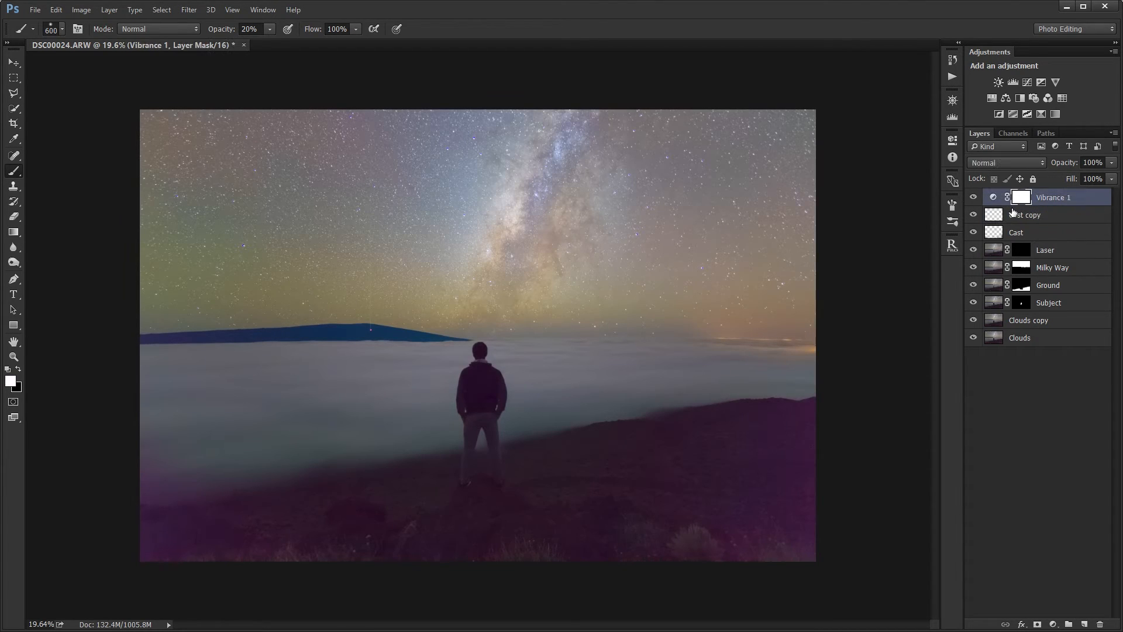
{"action": "left_click", "coordinate": [1034, 215]}
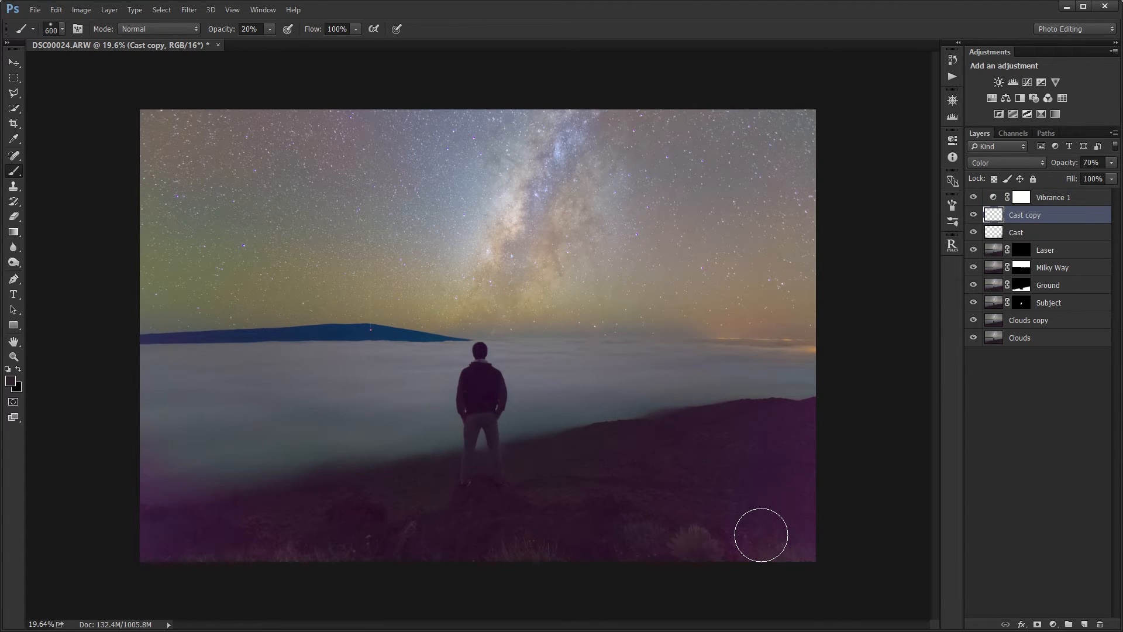
{"action": "key", "text": "bracketright"}
{"action": "mouse_move", "coordinate": [828, 522]}
{"action": "left_mouse_down"}
{"action": "mouse_move", "coordinate": [810, 466]}
{"action": "mouse_move", "coordinate": [790, 513]}
{"action": "mouse_move", "coordinate": [865, 514]}
{"action": "mouse_move", "coordinate": [810, 526]}
{"action": "left_mouse_up"}
{"action": "key", "text": "0"}
Try painting the sampled ground colour across the right side of the sky at 100% brush opacity.
{"action": "mouse_move", "coordinate": [815, 469]}
{"action": "left_mouse_down"}
{"action": "mouse_move", "coordinate": [767, 407]}
{"action": "mouse_move", "coordinate": [767, 419]}
{"action": "mouse_move", "coordinate": [663, 394]}
{"action": "mouse_move", "coordinate": [682, 319]}
{"action": "mouse_move", "coordinate": [857, 320]}
{"action": "left_mouse_up"}
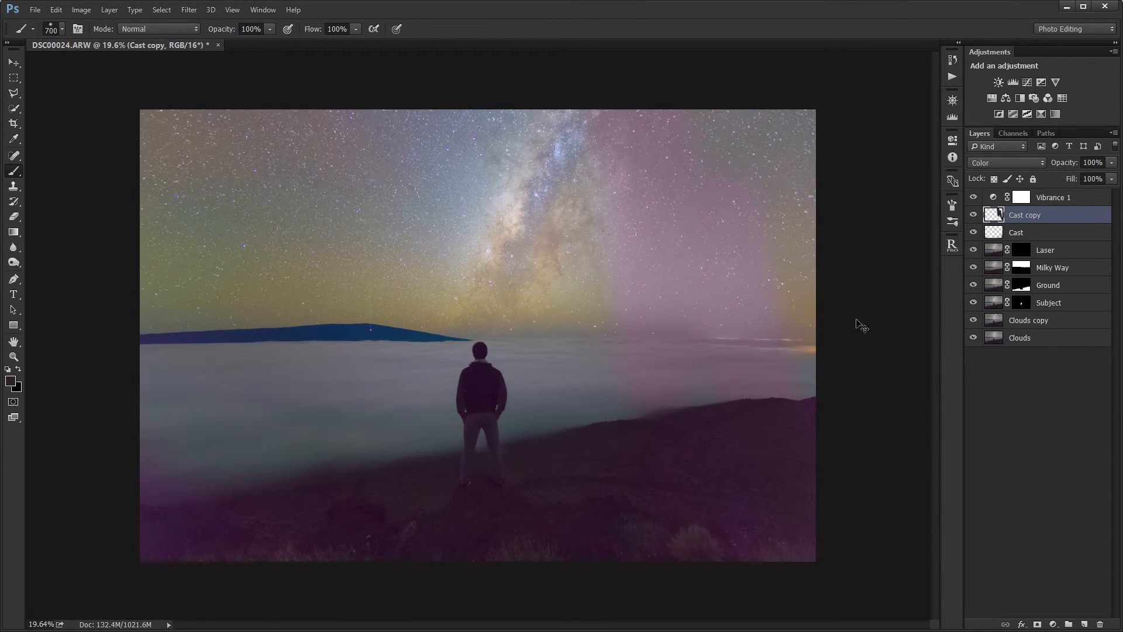
{"action": "mouse_move", "coordinate": [822, 454]}
{"action": "left_mouse_down"}
{"action": "mouse_move", "coordinate": [769, 406]}
{"action": "mouse_move", "coordinate": [647, 362]}
{"action": "mouse_move", "coordinate": [698, 165]}
{"action": "mouse_move", "coordinate": [606, 146]}
{"action": "mouse_move", "coordinate": [478, 391]}
{"action": "mouse_move", "coordinate": [518, 222]}
{"action": "left_mouse_up"}
{"action": "key", "text": "ctrl+z"}
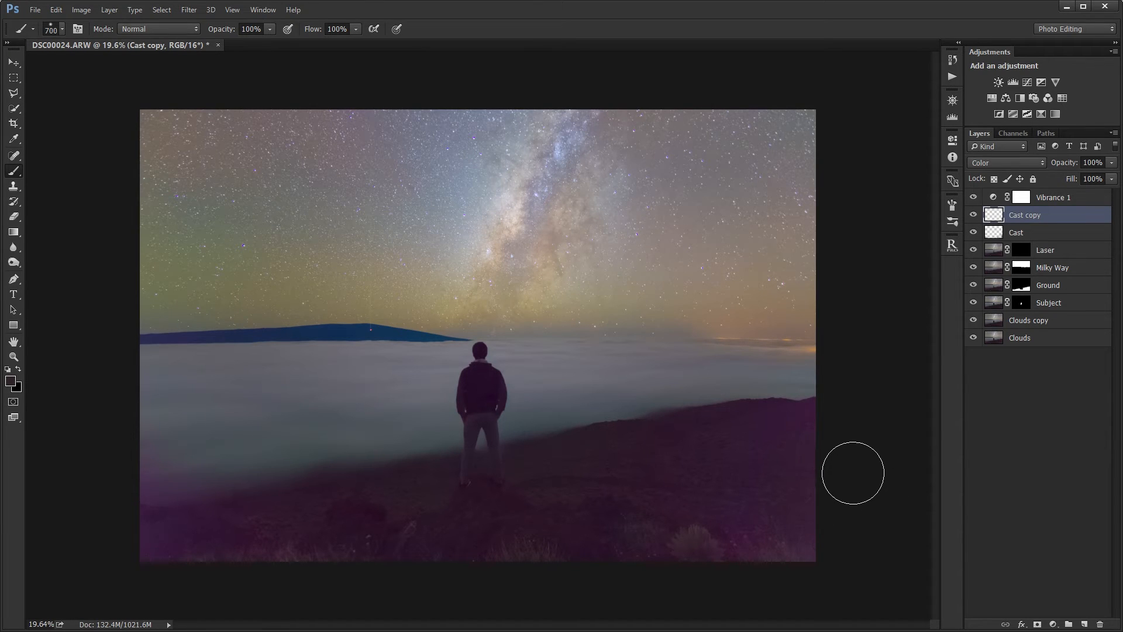
Paint out the purple in both lower corners, sampling a cloud-edge colour for the left one and lowering the brush opacity from 40% to 5%.
{"action": "key", "text": "4"}
{"action": "key", "text": "bracketright"}
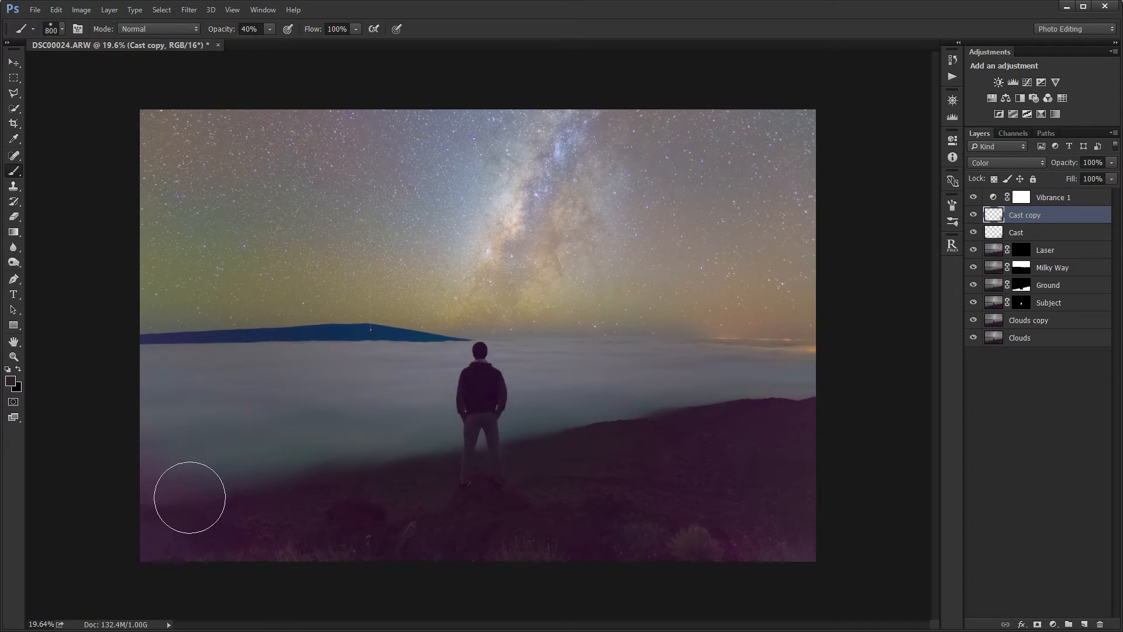
{"action": "left_click", "coordinate": [186, 476], "text": "alt"}
{"action": "mouse_move", "coordinate": [159, 501]}
{"action": "left_mouse_down"}
{"action": "mouse_move", "coordinate": [123, 500]}
{"action": "mouse_move", "coordinate": [130, 511]}
{"action": "mouse_move", "coordinate": [101, 533]}
{"action": "left_mouse_up"}
{"action": "key", "text": "2"}
{"action": "key", "text": "bracketright"}
{"action": "key", "text": "bracketright"}
{"action": "key", "text": "1"}
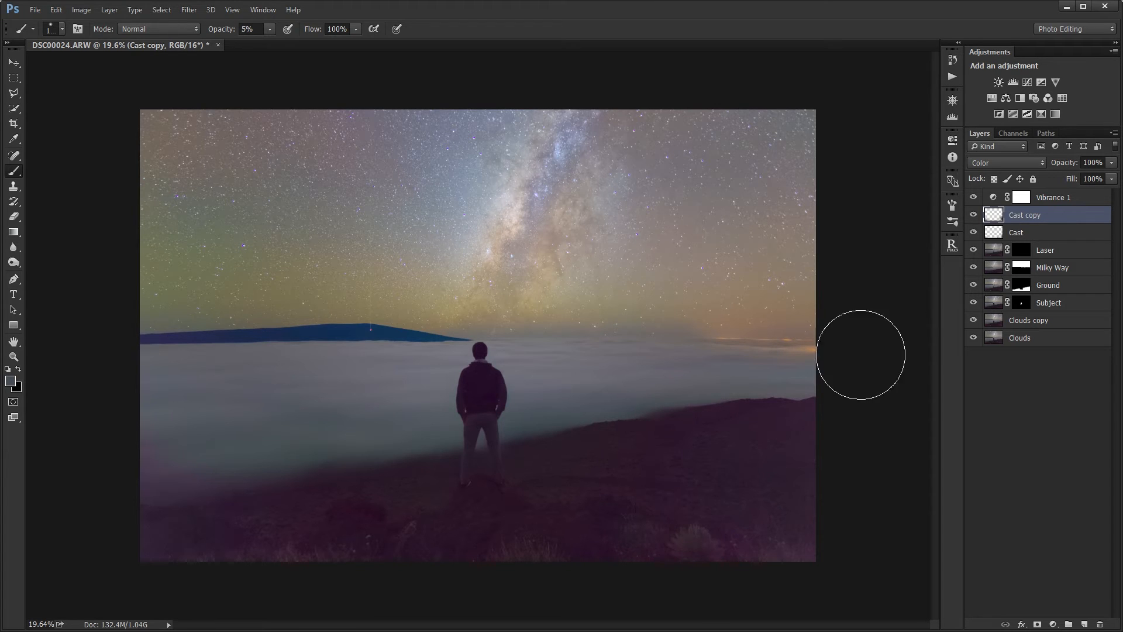
With the Vibrance layer hidden, compare the image with and without the Cast copy layer, and set the brush opacity to 80%.
{"action": "left_click", "coordinate": [974, 216]}
{"action": "left_click", "coordinate": [974, 217]}
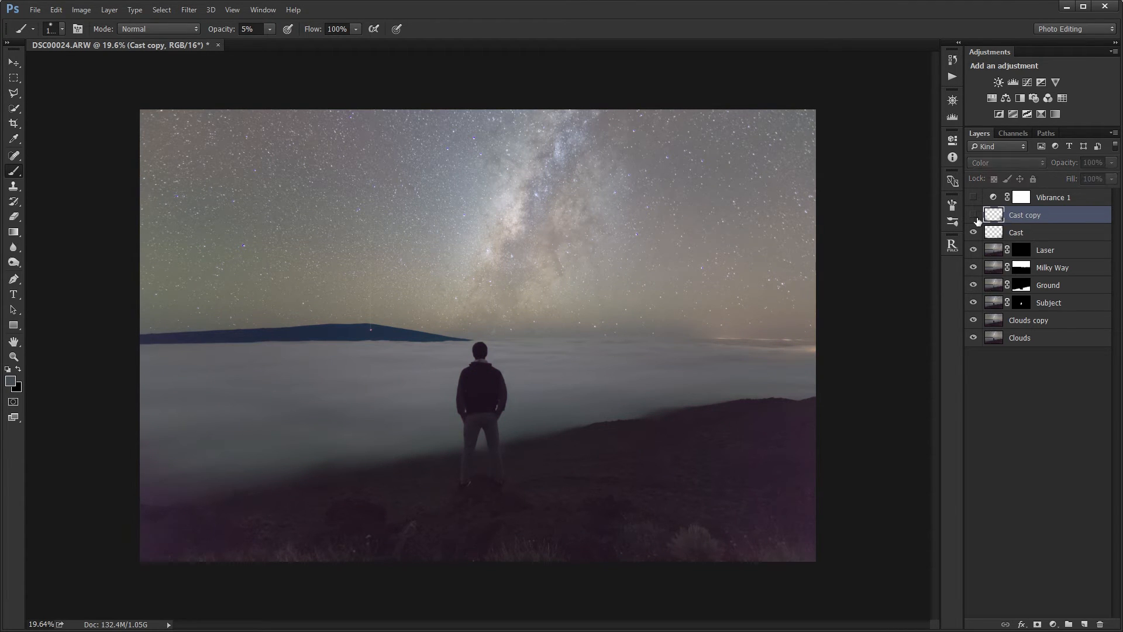
{"action": "left_click", "coordinate": [975, 217]}
{"action": "left_click", "coordinate": [975, 217]}
{"action": "left_click", "coordinate": [974, 216]}
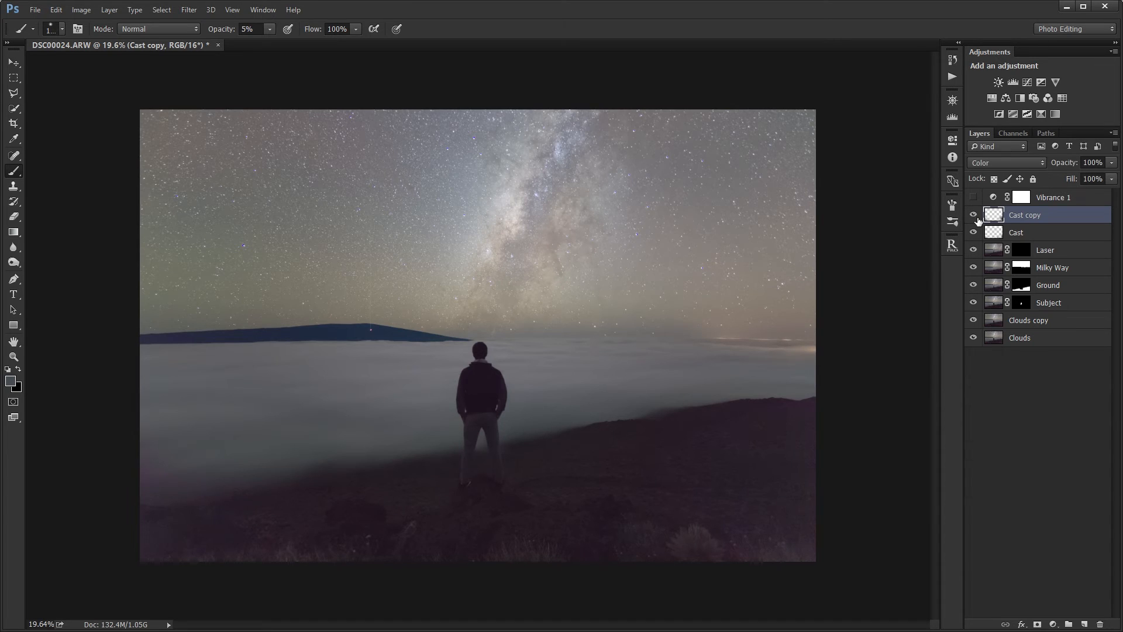
{"action": "key", "text": "8"}
{"action": "left_click", "coordinate": [974, 216]}
{"action": "left_click", "coordinate": [974, 216]}
{"action": "left_click", "coordinate": [976, 218]}
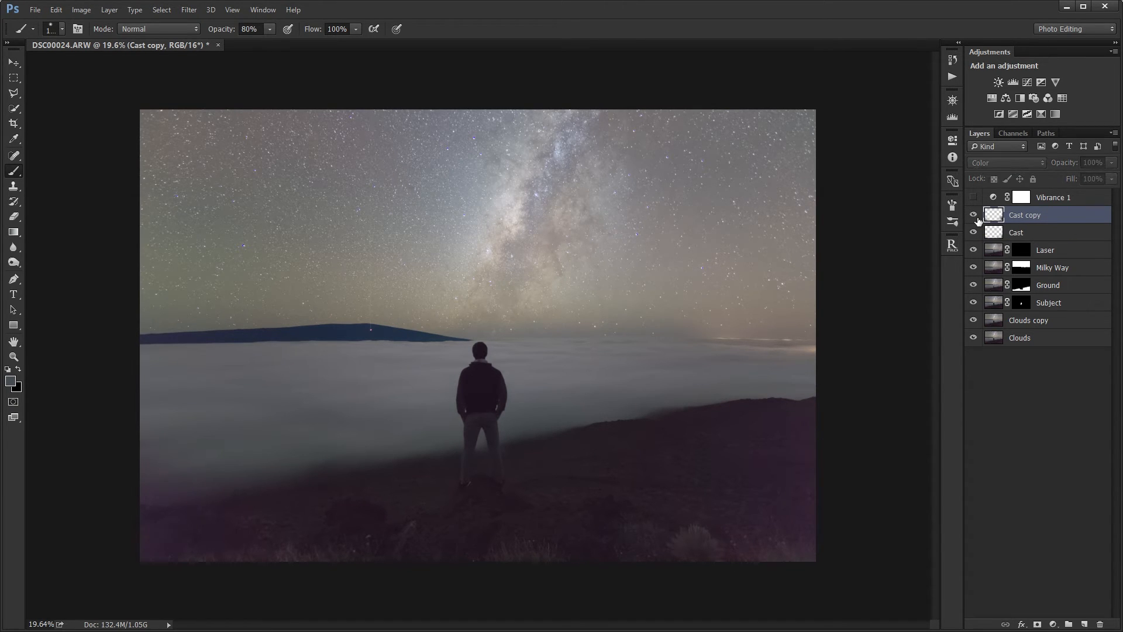
{"action": "left_click", "coordinate": [975, 218]}
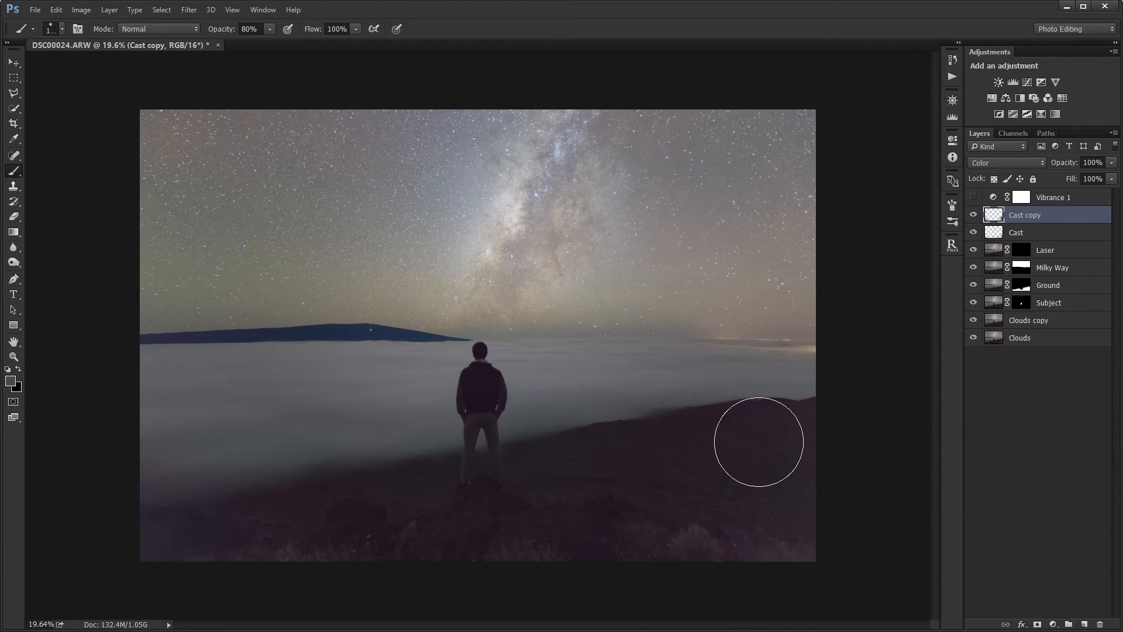
Delete the Vibrance layer and add a Curves adjustment layer above the Cast copy layer.
{"action": "left_click", "coordinate": [1043, 201]}
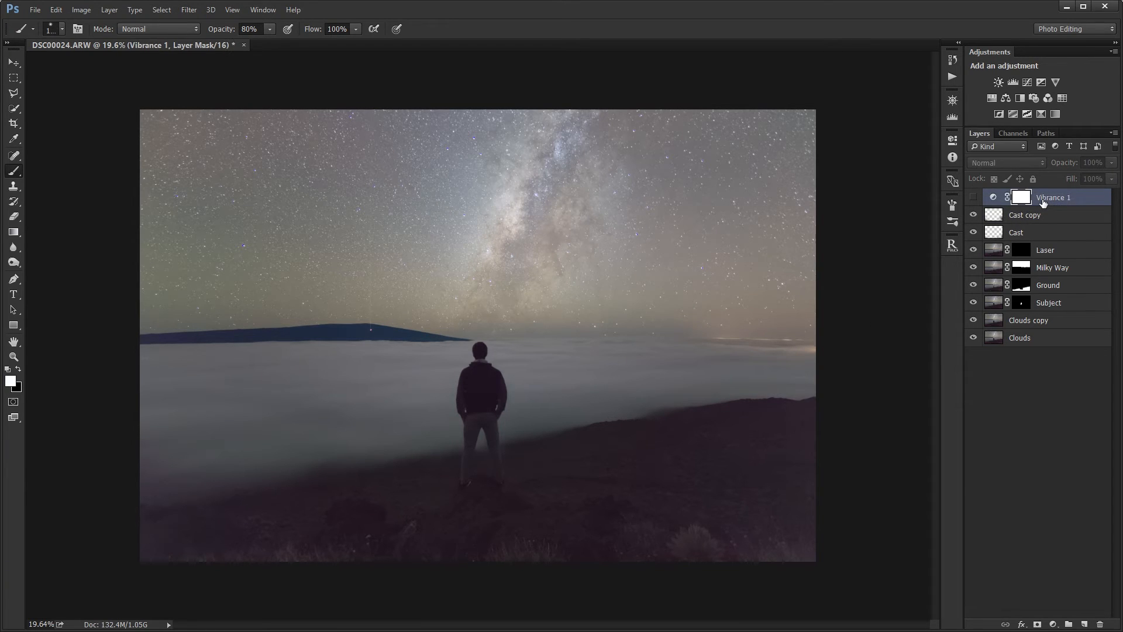
{"action": "key", "text": "Delete"}
{"action": "left_click", "coordinate": [1027, 83]}
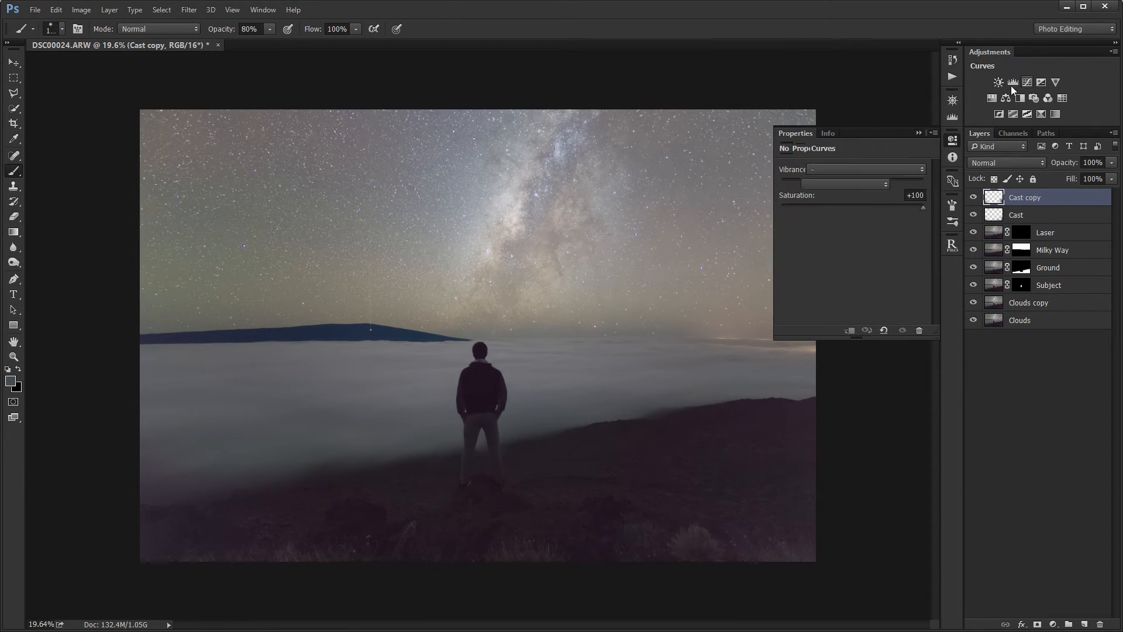
Using the Curves on-image adjustment, darken the tones sampled in the lower-right ground and lift the cloud tones slightly.
{"action": "left_click", "coordinate": [786, 183]}
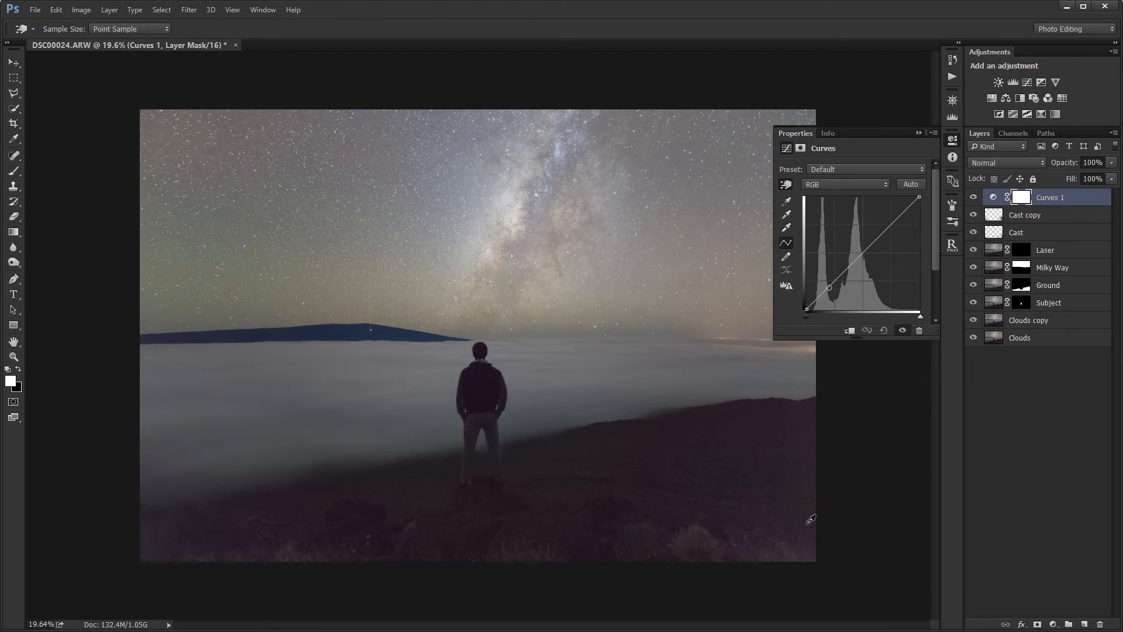
{"action": "left_click_drag", "start_coordinate": [806, 524], "coordinate": [803, 532]}
{"action": "left_click_drag", "start_coordinate": [627, 368], "coordinate": [625, 359]}
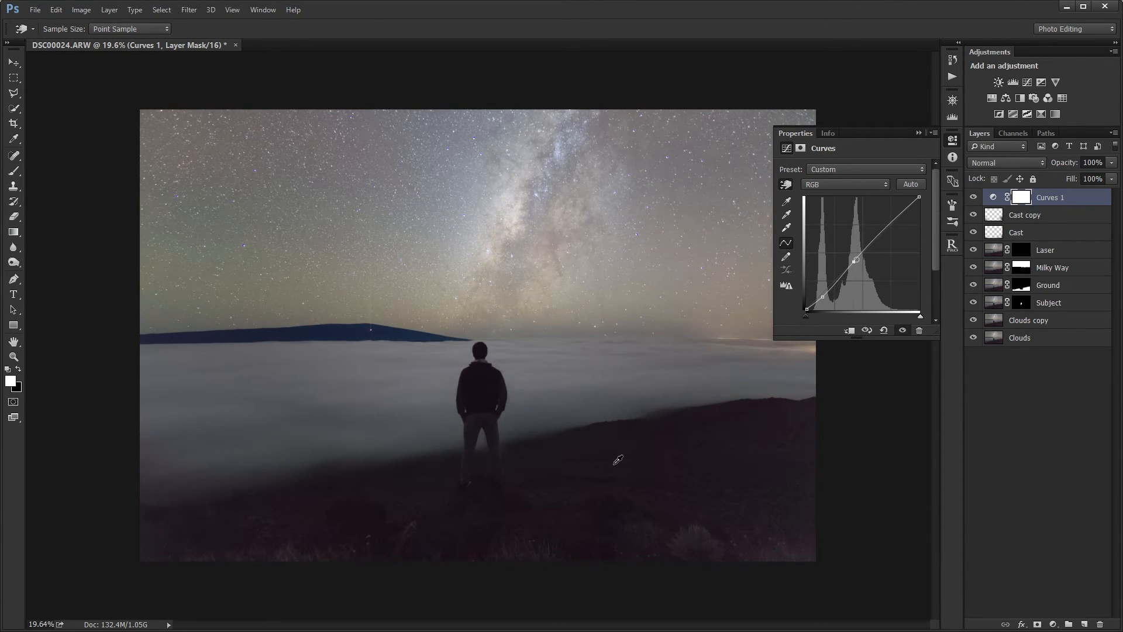
{"action": "left_click", "coordinate": [919, 133]}
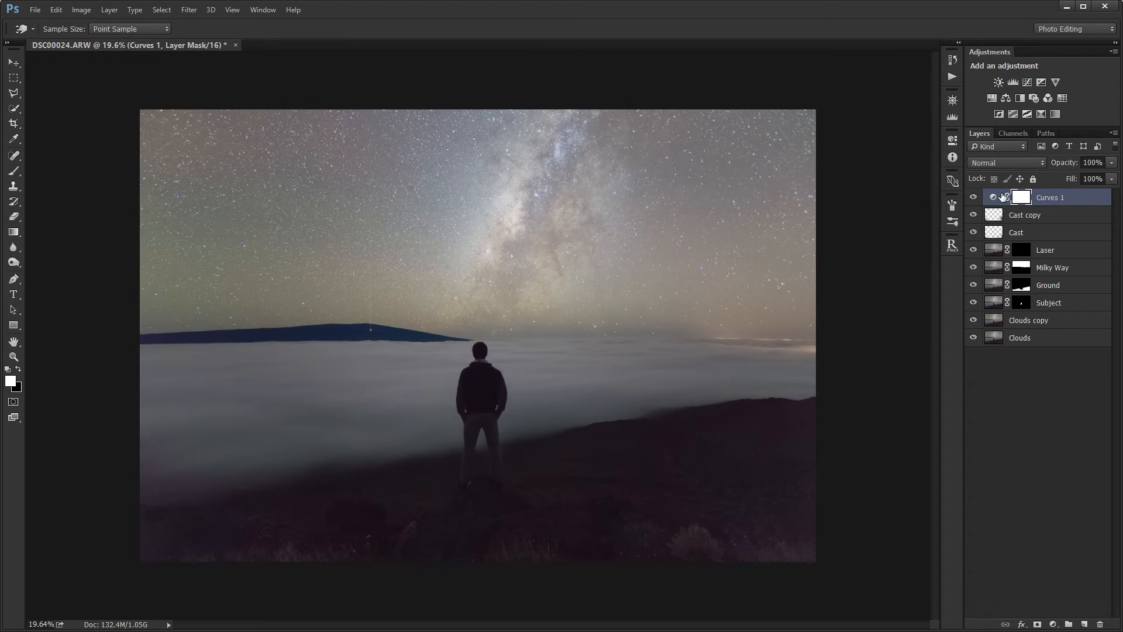
Invert the Curves mask to black and paint white over the foreground ground with a large brush at 10% opacity.
{"action": "key", "text": "ctrl+i"}
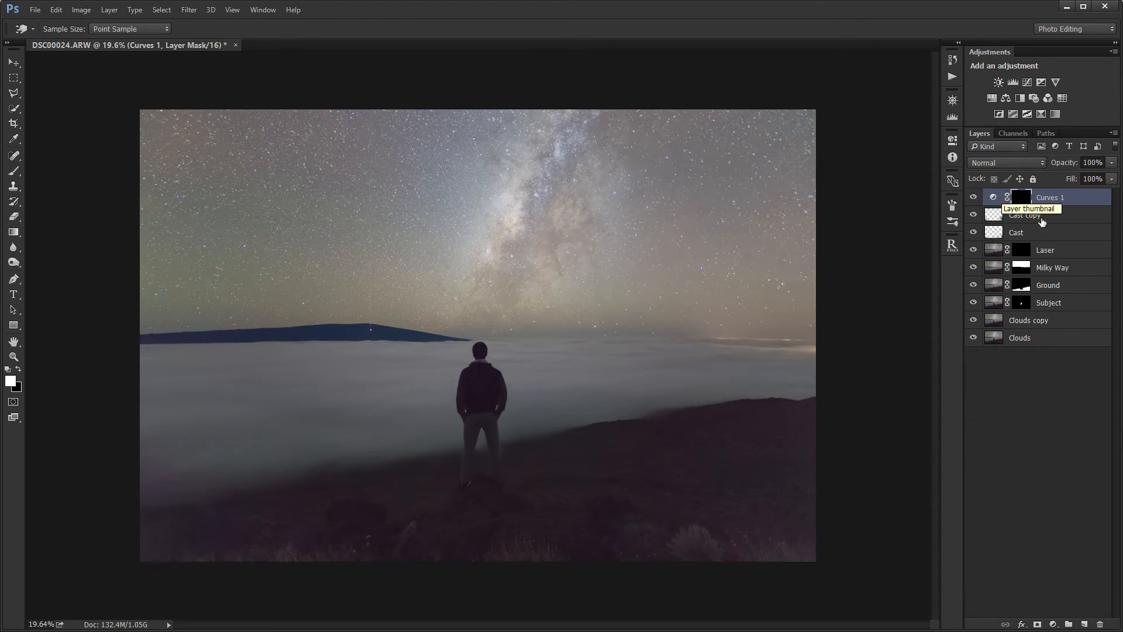
{"action": "key", "text": "b"}
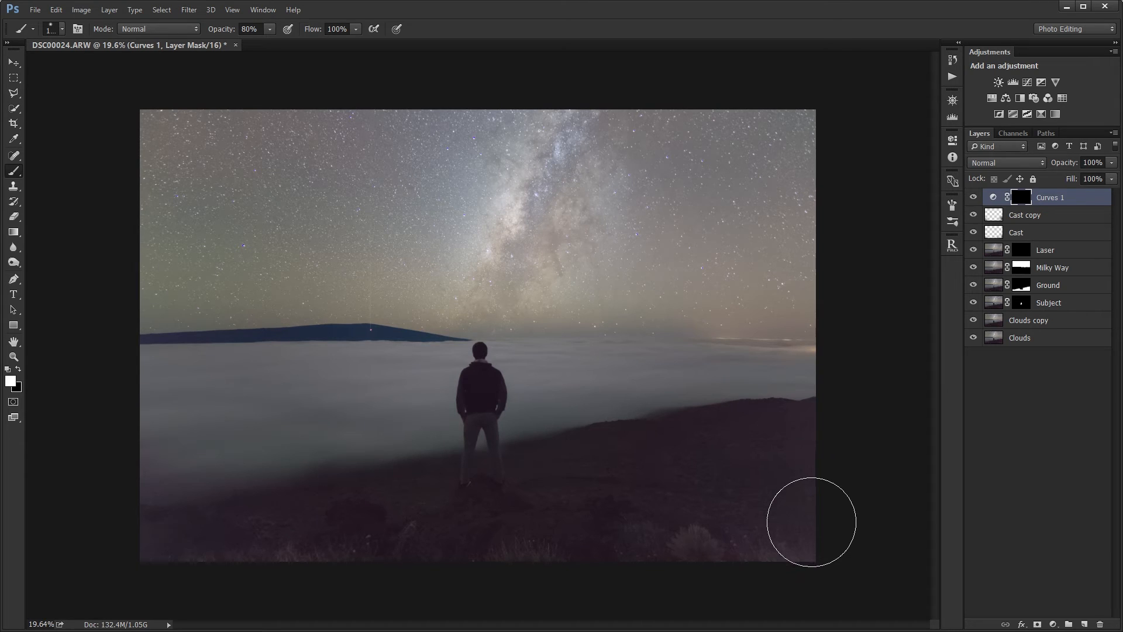
{"action": "key", "text": "1"}
{"action": "key", "text": "bracketright"}
{"action": "key", "text": "bracketright"}
{"action": "mouse_move", "coordinate": [798, 482]}
{"action": "left_mouse_down"}
{"action": "mouse_move", "coordinate": [778, 556]}
{"action": "mouse_move", "coordinate": [820, 480]}
{"action": "mouse_move", "coordinate": [743, 568]}
{"action": "mouse_move", "coordinate": [768, 556]}
{"action": "mouse_move", "coordinate": [773, 571]}
{"action": "mouse_move", "coordinate": [826, 502]}
{"action": "mouse_move", "coordinate": [676, 548]}
{"action": "mouse_move", "coordinate": [684, 527]}
{"action": "mouse_move", "coordinate": [763, 457]}
{"action": "mouse_move", "coordinate": [806, 441]}
{"action": "mouse_move", "coordinate": [616, 531]}
{"action": "mouse_move", "coordinate": [612, 584]}
{"action": "mouse_move", "coordinate": [812, 530]}
{"action": "mouse_move", "coordinate": [845, 466]}
{"action": "mouse_move", "coordinate": [755, 602]}
{"action": "mouse_move", "coordinate": [828, 450]}
{"action": "mouse_move", "coordinate": [795, 594]}
{"action": "mouse_move", "coordinate": [798, 558]}
{"action": "mouse_move", "coordinate": [119, 573]}
{"action": "left_mouse_up"}
Refine the Curves mask along the ground's lower edge with varying brush sizes, and raise the brush opacity to 100%.
{"action": "key", "text": "bracketleft"}
{"action": "key", "text": "bracketleft"}
{"action": "key", "text": "bracketleft"}
{"action": "key", "text": "bracketleft"}
{"action": "key", "text": "bracketleft"}
{"action": "key", "text": "bracketright"}
{"action": "key", "text": "bracketright"}
{"action": "key", "text": "bracketright"}
{"action": "key", "text": "bracketright"}
{"action": "key", "text": "bracketright"}
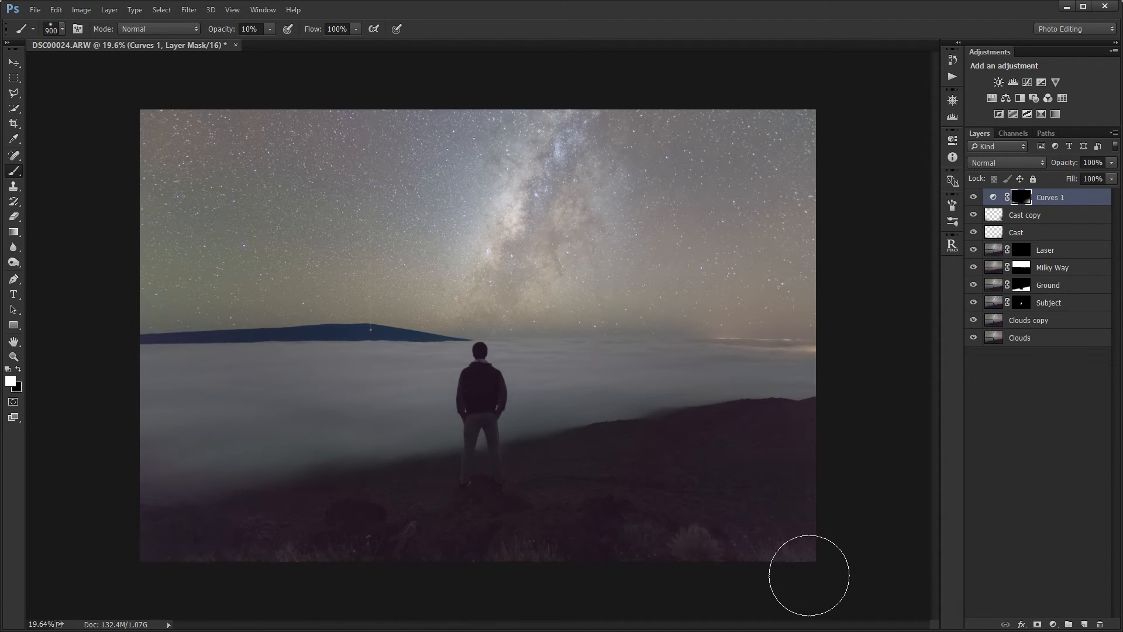
{"action": "key", "text": "bracketright"}
{"action": "key", "text": "bracketright"}
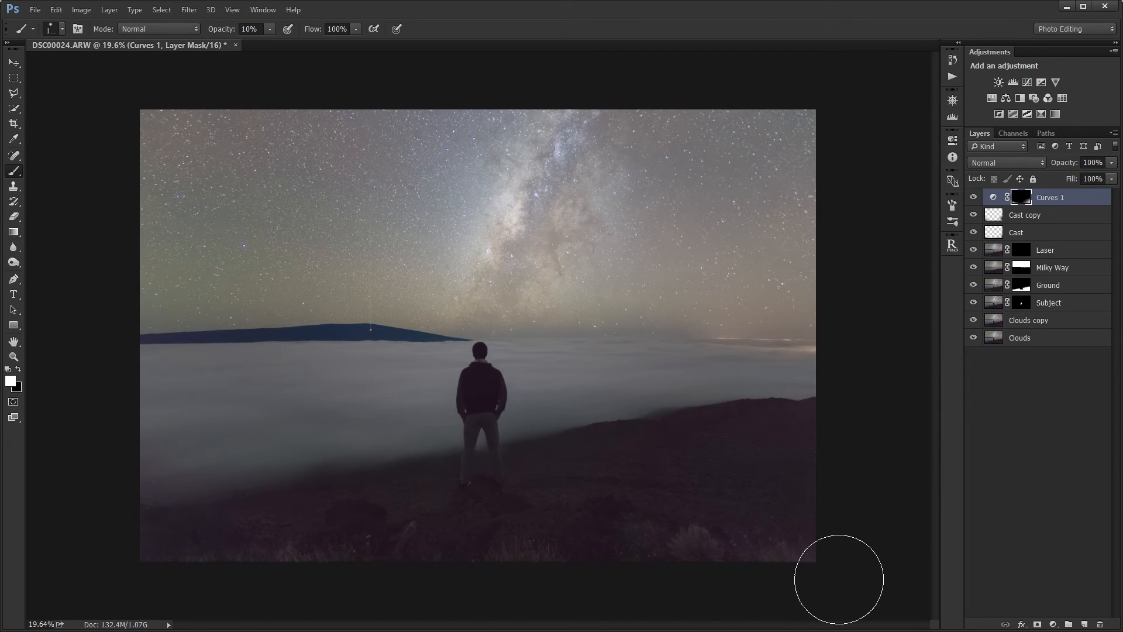
{"action": "key", "text": "0"}
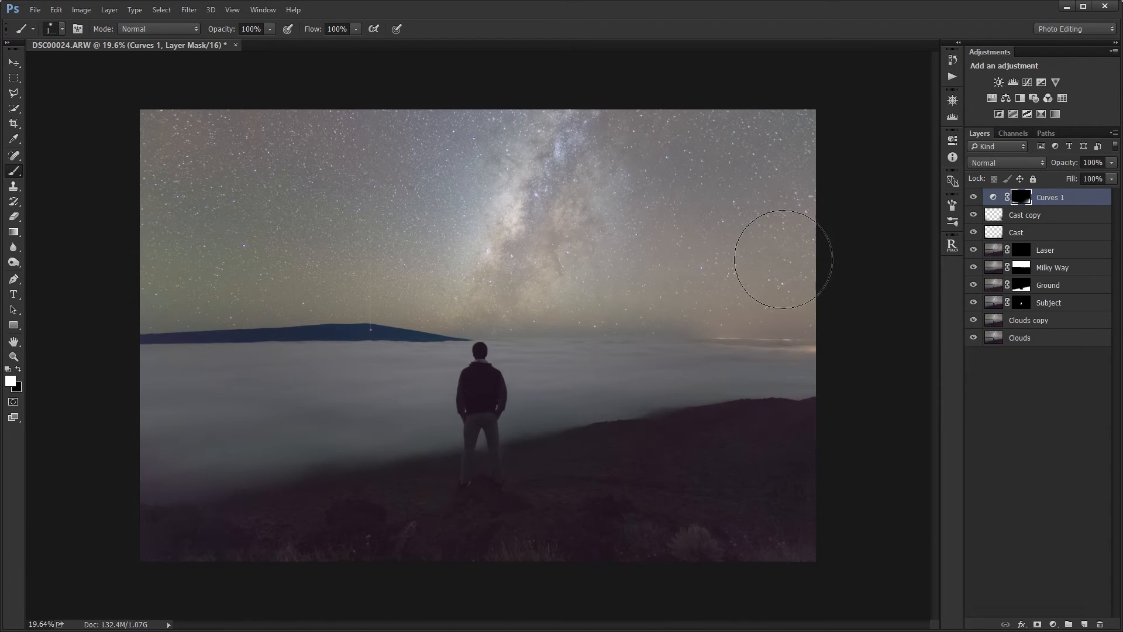
Review the shadow point on the Curves 1 layer's curve and set the layer's opacity to 80%.
{"action": "double_click", "coordinate": [992, 197]}
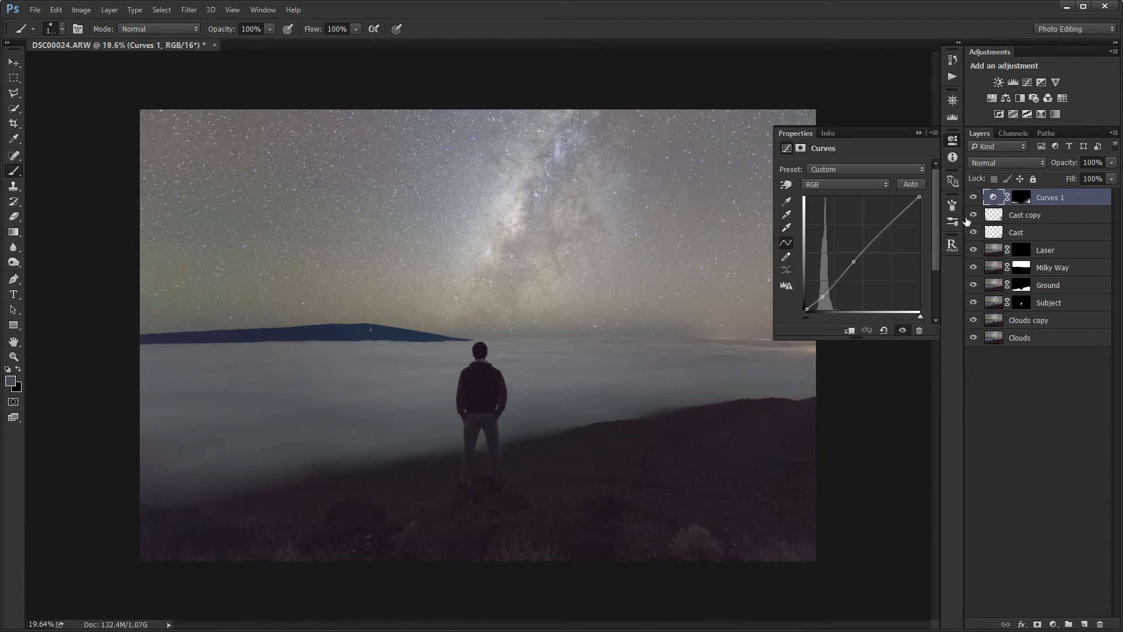
{"action": "left_click", "coordinate": [823, 298]}
{"action": "left_click", "coordinate": [918, 134]}
{"action": "key", "text": "v"}
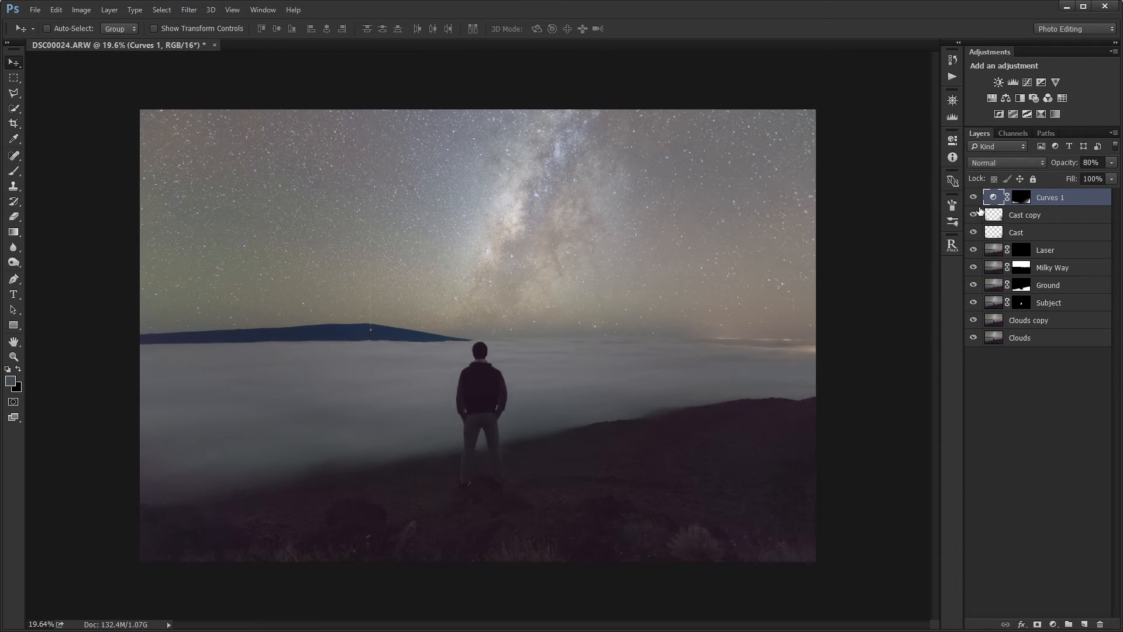
{"action": "left_click", "coordinate": [1030, 421]}
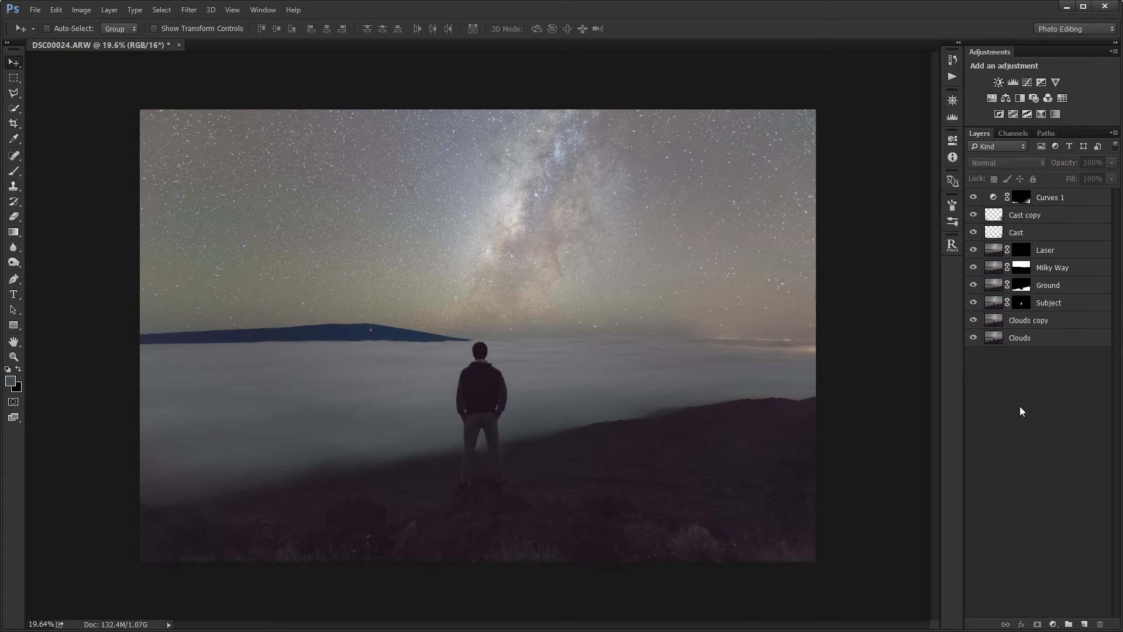
{"action": "left_click", "coordinate": [1055, 197]}
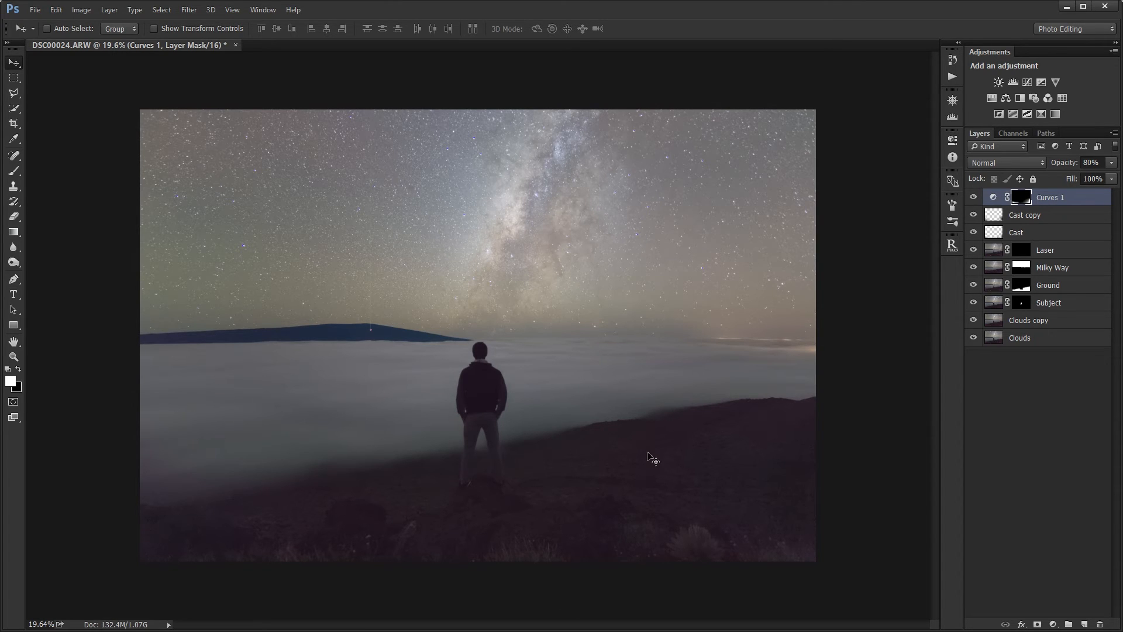
Add a second Curves layer that darkens the slope and brightens the clouds, and compare the image with it hidden and shown.
{"action": "left_click", "coordinate": [1027, 82]}
{"action": "left_click", "coordinate": [784, 183]}
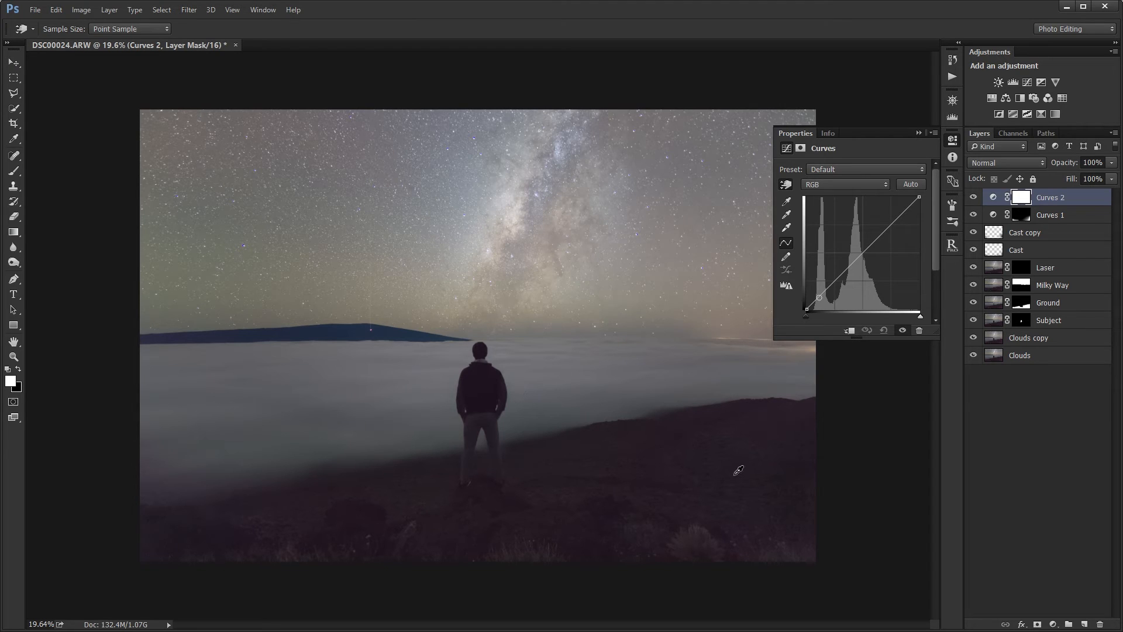
{"action": "left_click_drag", "start_coordinate": [738, 471], "coordinate": [739, 479]}
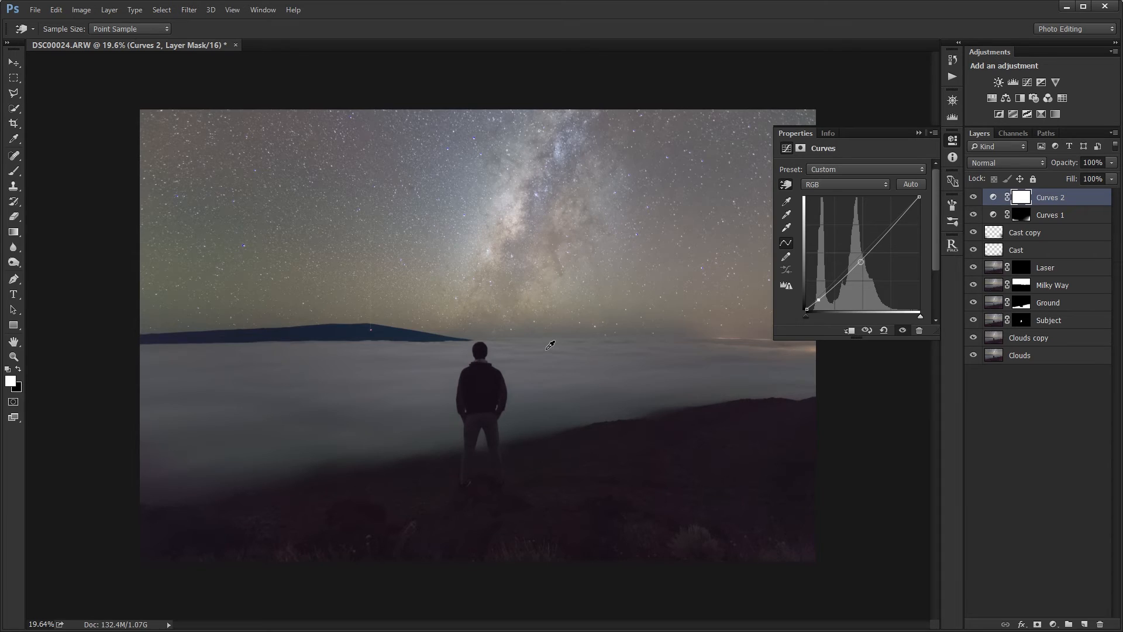
{"action": "left_click_drag", "start_coordinate": [550, 345], "coordinate": [543, 328]}
{"action": "left_click", "coordinate": [917, 133]}
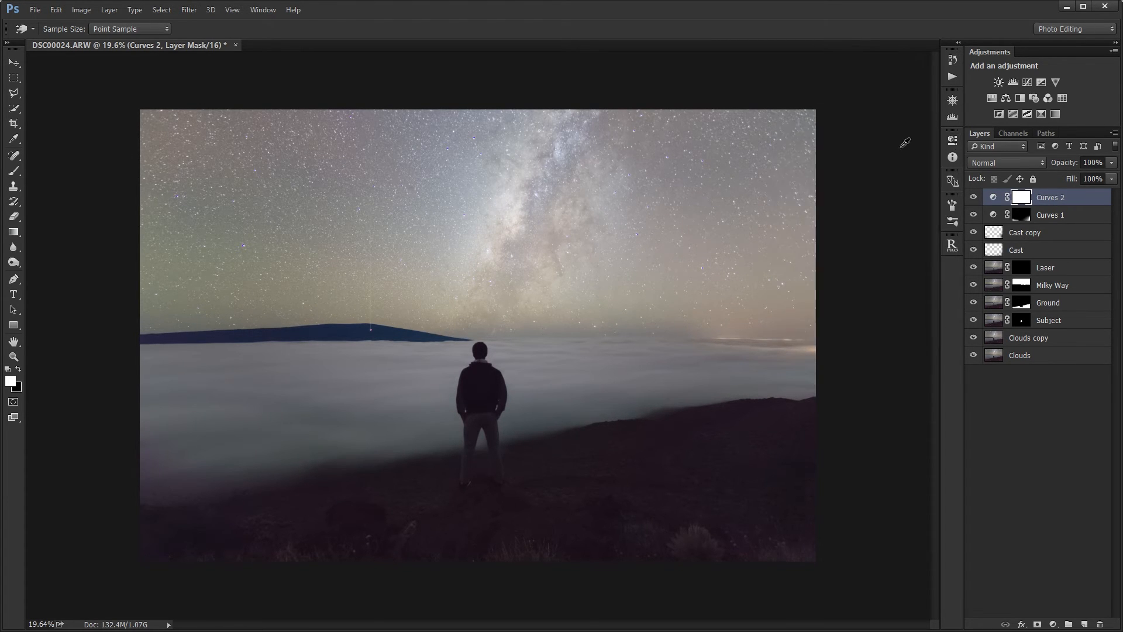
{"action": "left_click", "coordinate": [973, 199]}
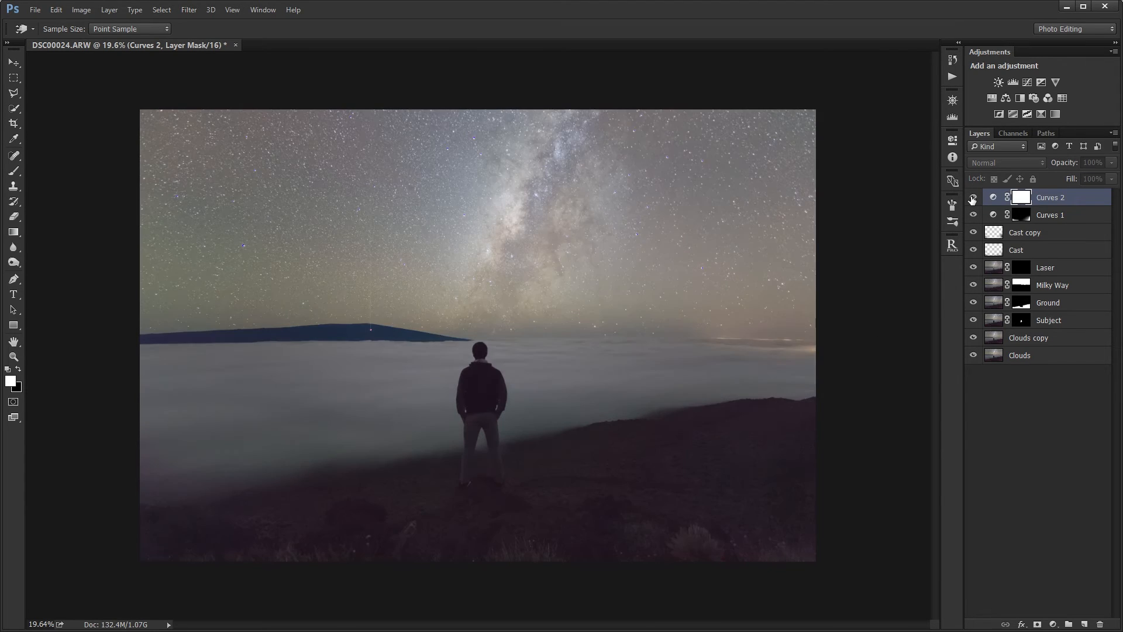
{"action": "left_click", "coordinate": [973, 199]}
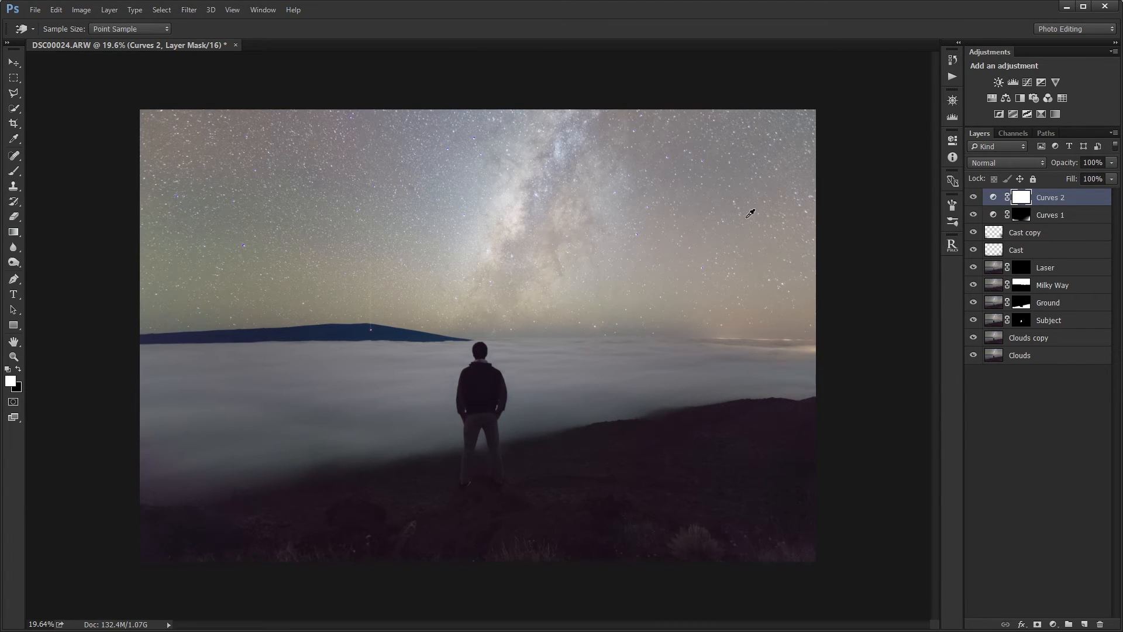
Paint black at 100% brush opacity across the whole sky on the Curves 2 mask to exclude it from the adjustment.
{"action": "key", "text": "b"}
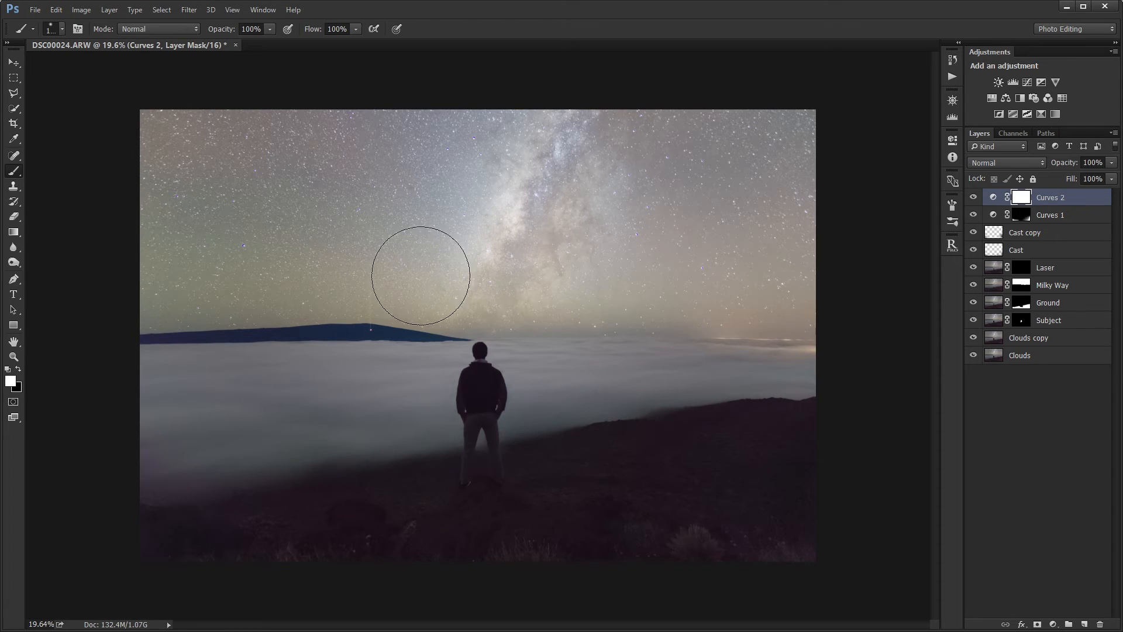
{"action": "key", "text": "x"}
{"action": "mouse_move", "coordinate": [463, 236]}
{"action": "left_mouse_down"}
{"action": "mouse_move", "coordinate": [665, 225]}
{"action": "mouse_move", "coordinate": [538, 188]}
{"action": "mouse_move", "coordinate": [764, 156]}
{"action": "mouse_move", "coordinate": [755, 123]}
{"action": "left_mouse_up"}
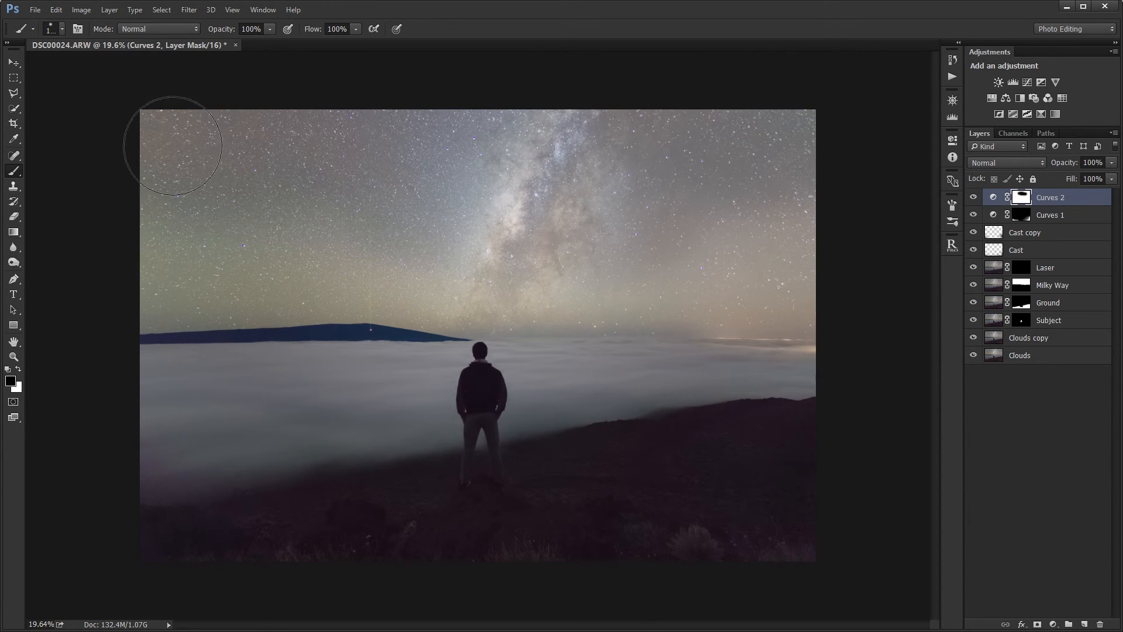
{"action": "mouse_move", "coordinate": [816, 241]}
{"action": "left_mouse_down"}
{"action": "mouse_move", "coordinate": [281, 243]}
{"action": "mouse_move", "coordinate": [137, 274]}
{"action": "mouse_move", "coordinate": [337, 274]}
{"action": "mouse_move", "coordinate": [280, 288]}
{"action": "mouse_move", "coordinate": [527, 293]}
{"action": "mouse_move", "coordinate": [808, 271]}
{"action": "left_mouse_up"}
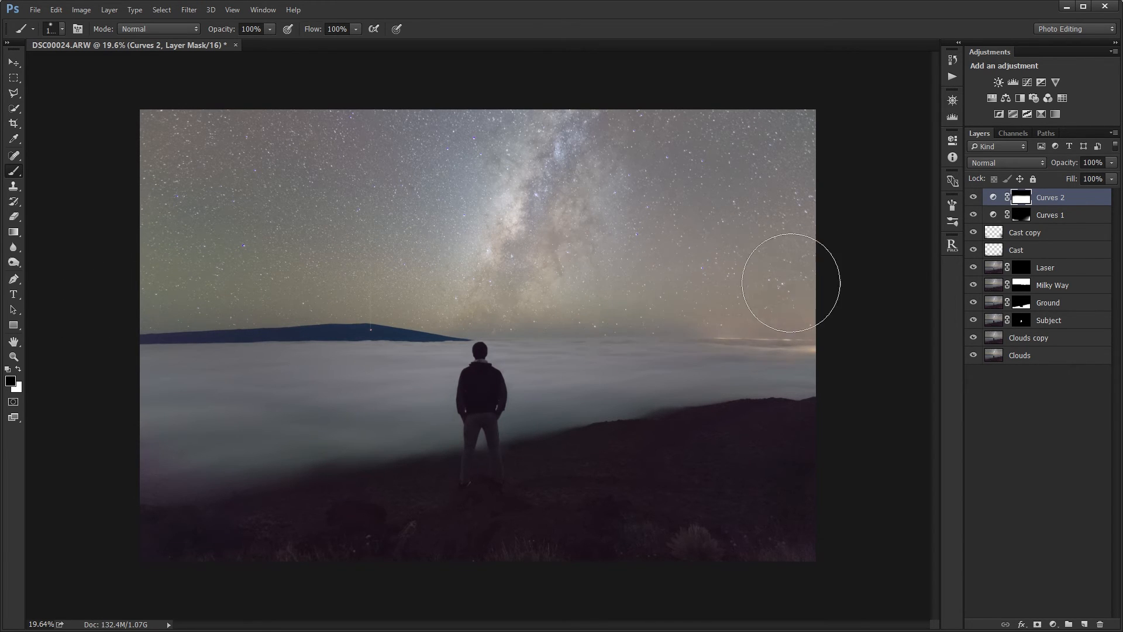
Compare the image with the Curves 2 layer hidden and shown, and check the whole composite at a smaller size.
{"action": "left_click", "coordinate": [973, 199]}
{"action": "left_click", "coordinate": [973, 199]}
{"action": "left_click", "coordinate": [973, 199]}
{"action": "left_click", "coordinate": [973, 199]}
{"action": "left_click", "coordinate": [973, 199]}
{"action": "left_click", "coordinate": [973, 198]}
{"action": "left_click", "coordinate": [973, 199]}
{"action": "left_click", "coordinate": [973, 199]}
{"action": "left_click", "coordinate": [976, 203]}
{"action": "left_click", "coordinate": [976, 200]}
{"action": "scroll", "coordinate": [815, 289], "scroll_direction": "down", "scroll_amount": 3}
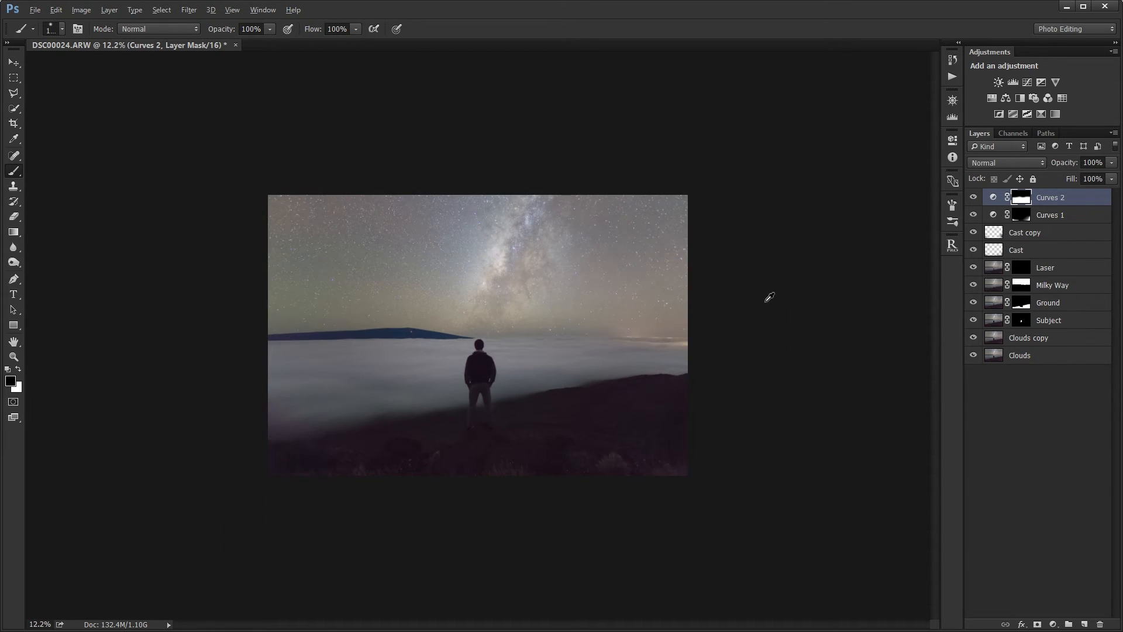
{"action": "scroll", "coordinate": [770, 297], "scroll_direction": "up", "scroll_amount": 2}
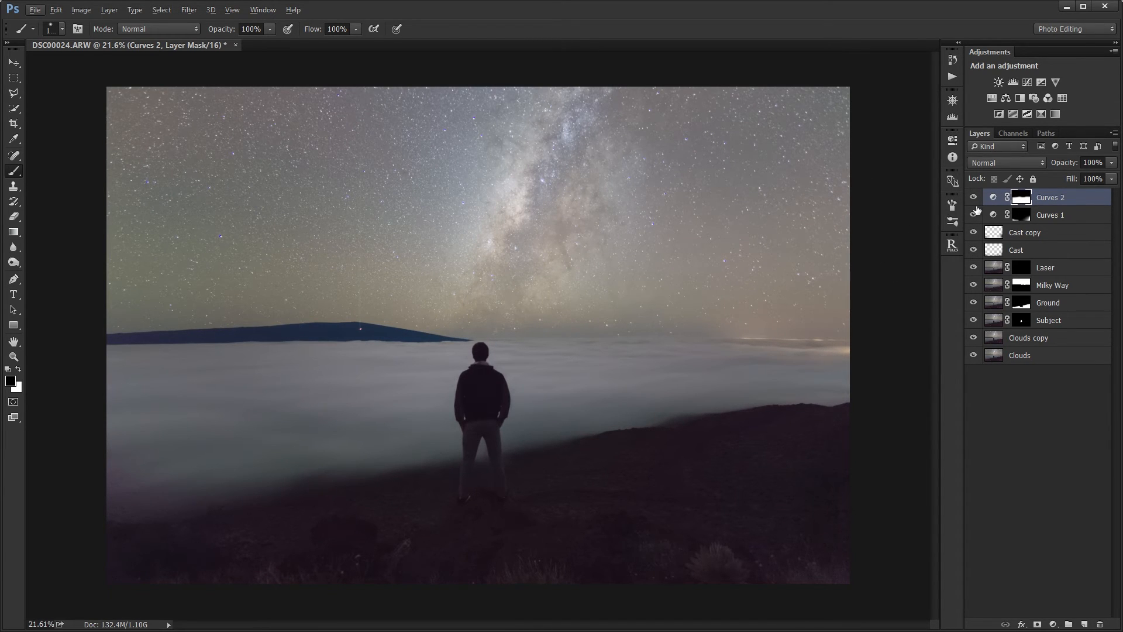
Add a third Curves layer and use on-image adjustment to darken a bright Milky Way tone and lift the dark ground tone.
{"action": "left_click", "coordinate": [1024, 82]}
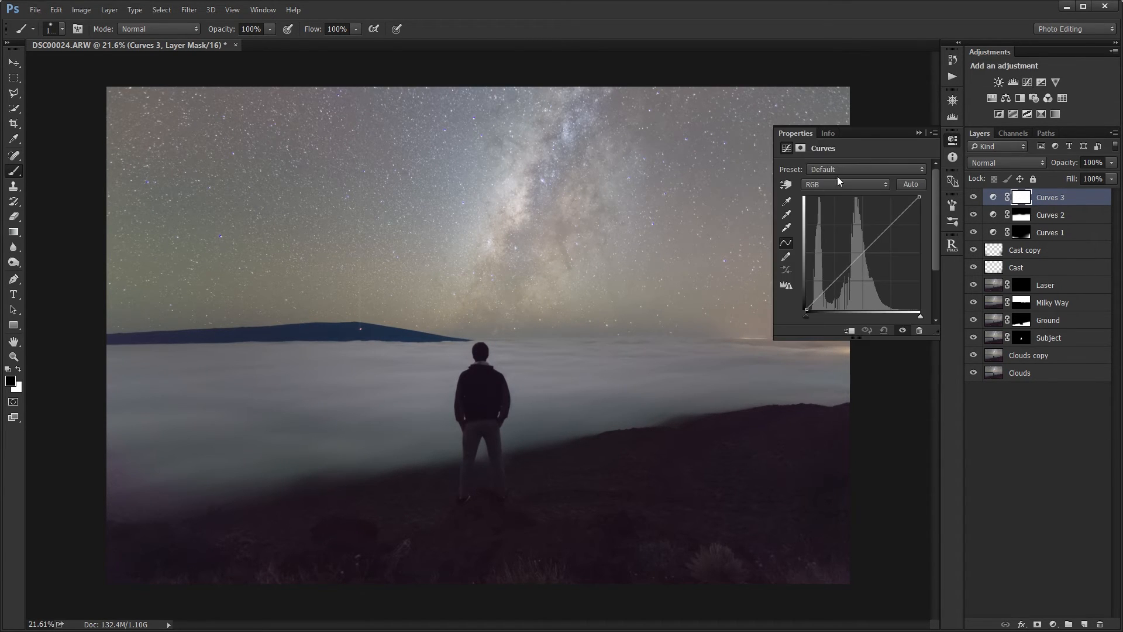
{"action": "left_click", "coordinate": [784, 183]}
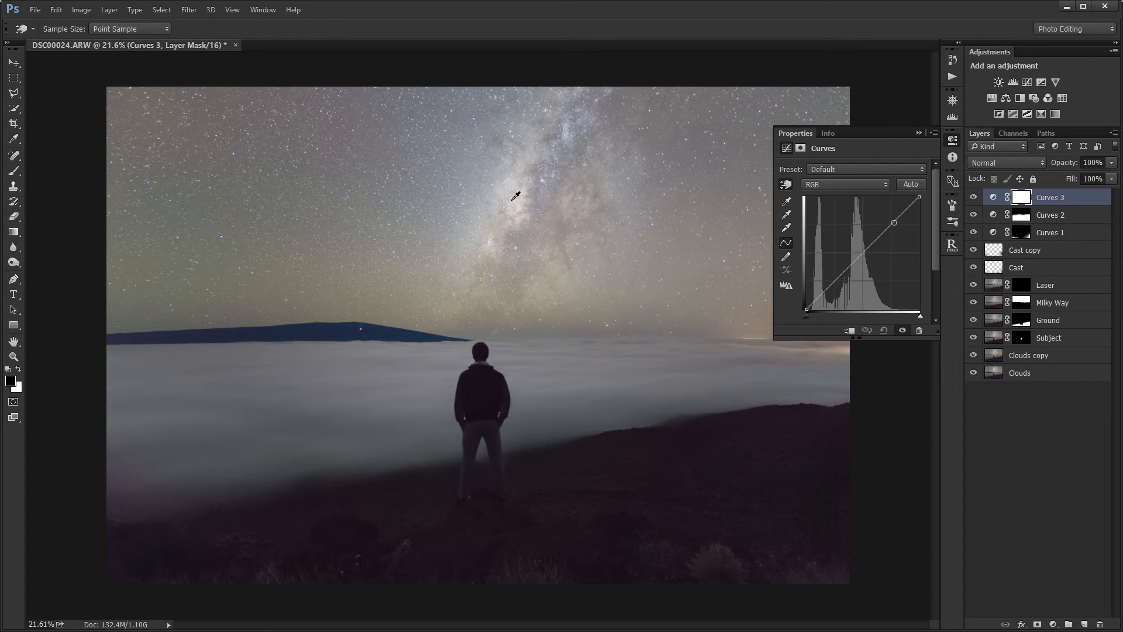
{"action": "left_click_drag", "start_coordinate": [508, 196], "coordinate": [506, 204]}
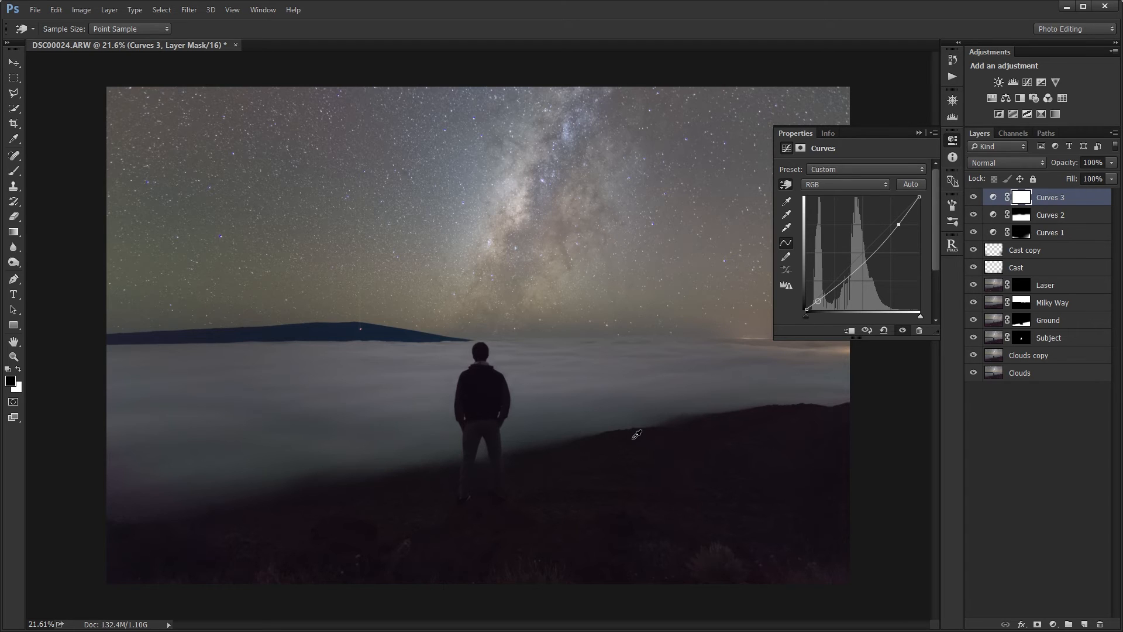
{"action": "left_click_drag", "start_coordinate": [608, 422], "coordinate": [605, 415]}
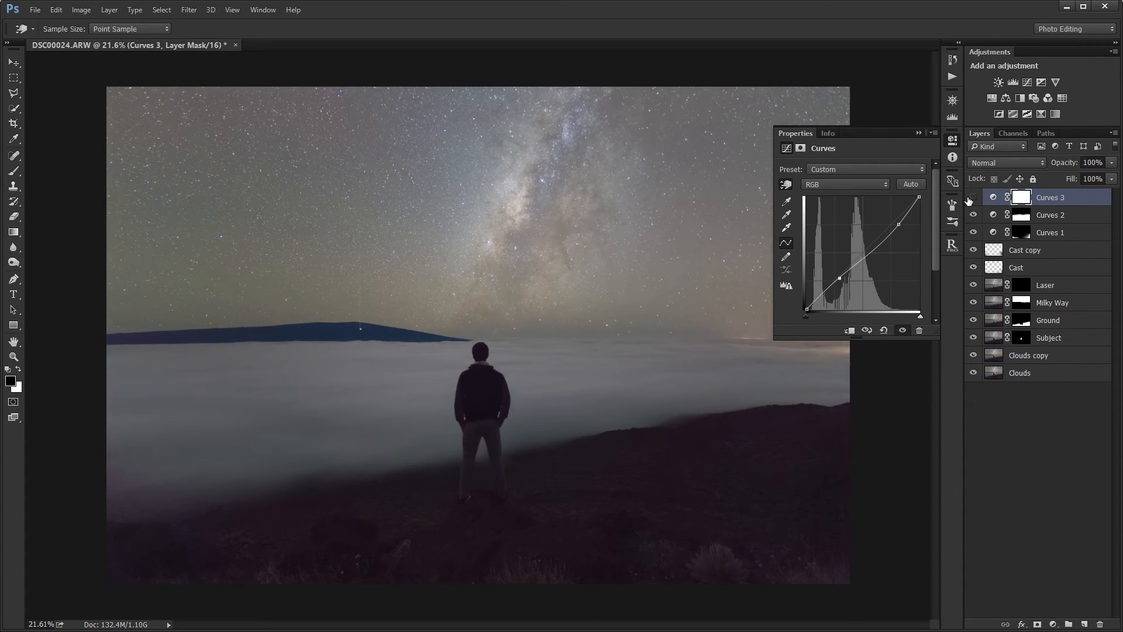
Compare the image with the Curves 3 layer hidden and shown, and close its curve settings.
{"action": "left_click", "coordinate": [969, 199]}
{"action": "left_click", "coordinate": [969, 199]}
{"action": "left_click", "coordinate": [969, 199]}
{"action": "left_click", "coordinate": [969, 199]}
{"action": "left_click", "coordinate": [969, 199]}
{"action": "left_click", "coordinate": [969, 199]}
{"action": "left_click", "coordinate": [969, 199]}
{"action": "left_click", "coordinate": [920, 134]}
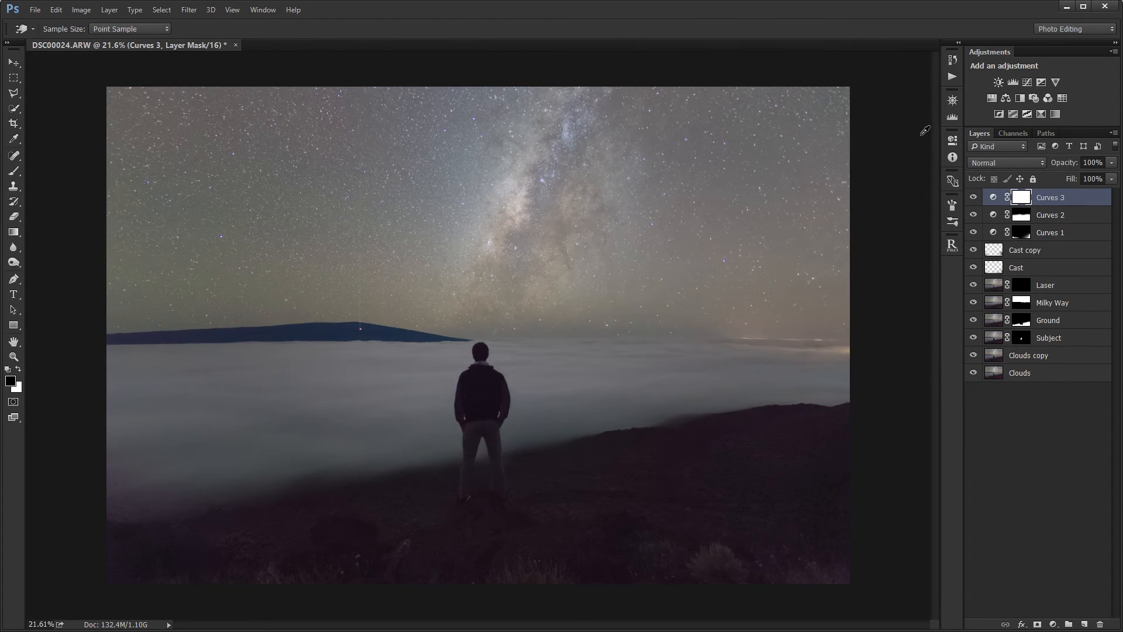
{"action": "left_click", "coordinate": [1015, 431]}
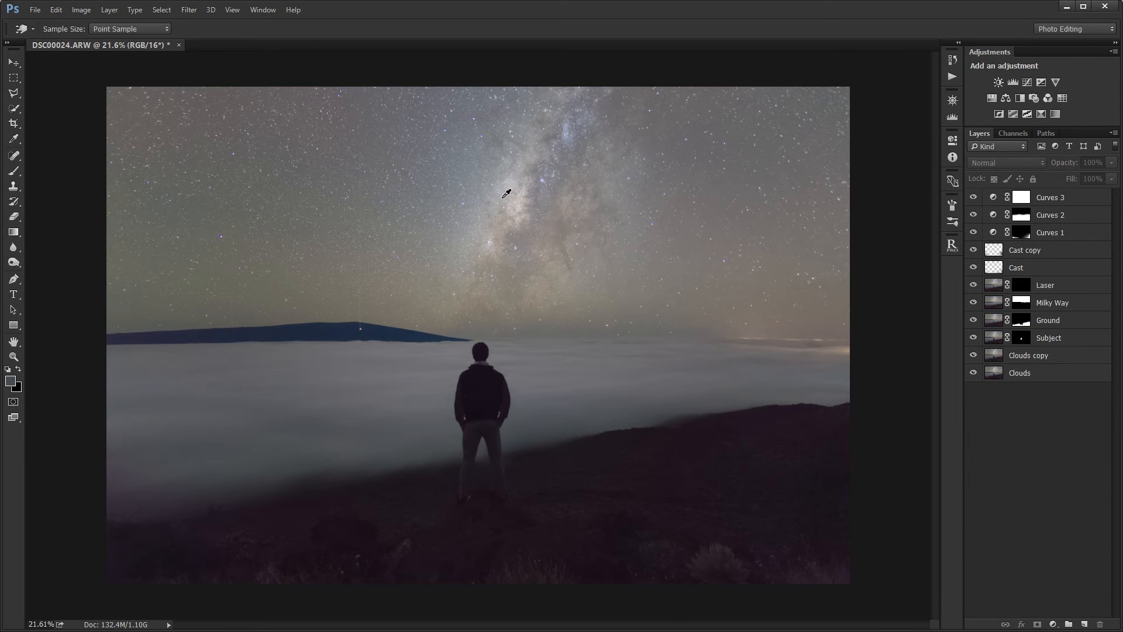
Add a fourth Curves layer above Curves 3, anchoring a bright Milky Way tone and darkening a midtone with on-image adjustment.
{"action": "left_click", "coordinate": [1030, 198]}
{"action": "key", "text": "b"}
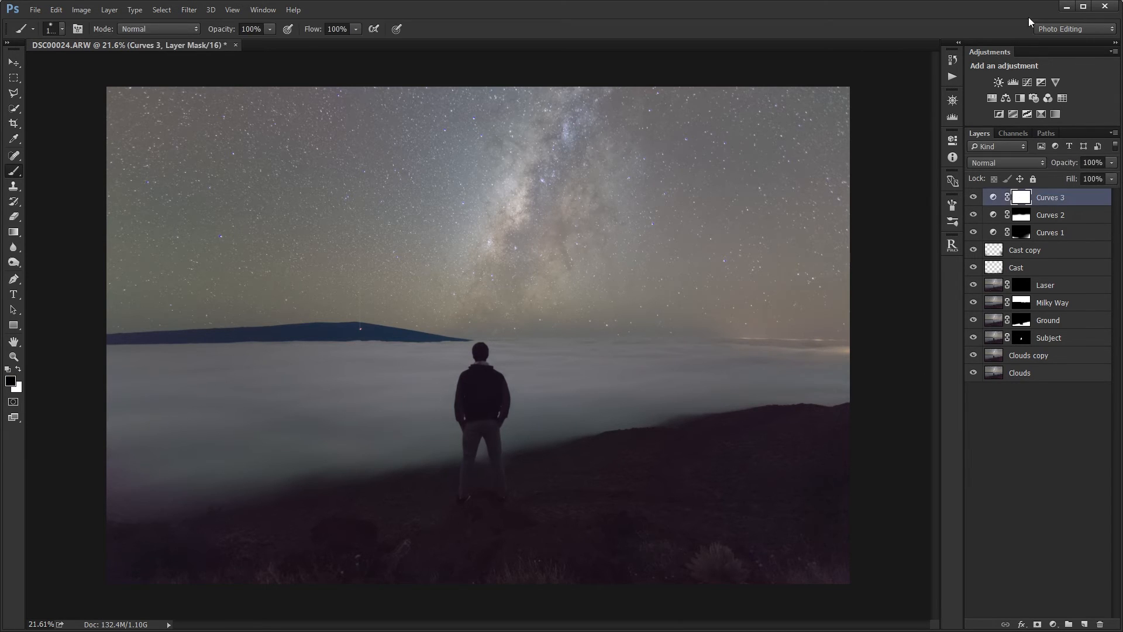
{"action": "left_click", "coordinate": [1029, 81]}
{"action": "left_click", "coordinate": [786, 185]}
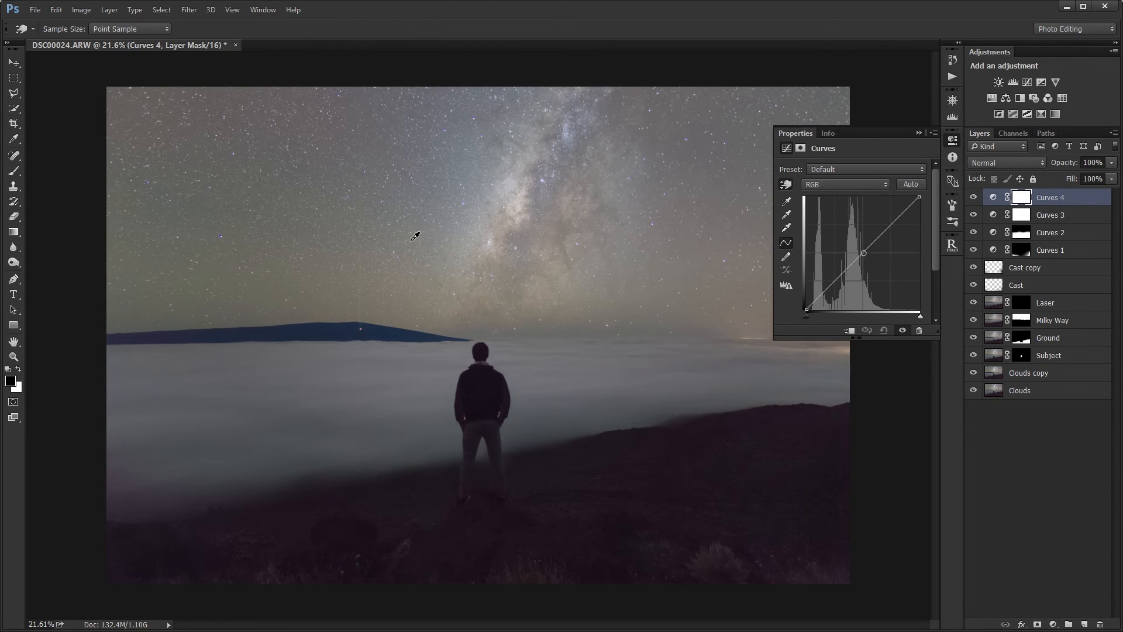
{"action": "left_click", "coordinate": [515, 204]}
{"action": "left_click_drag", "start_coordinate": [565, 225], "coordinate": [566, 236]}
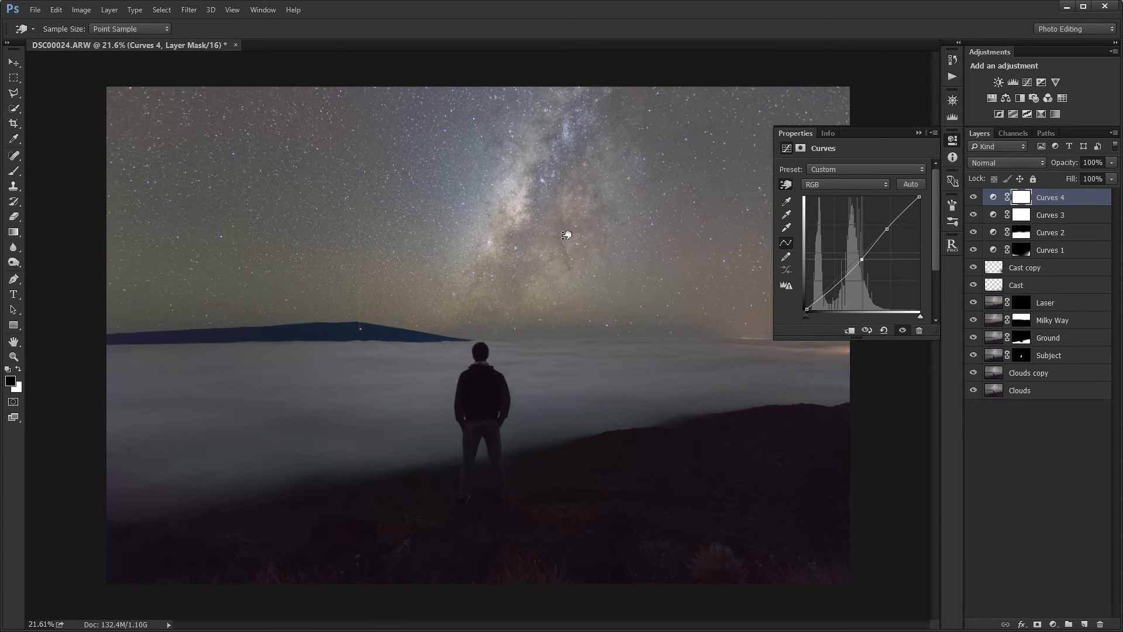
{"action": "left_click", "coordinate": [919, 133]}
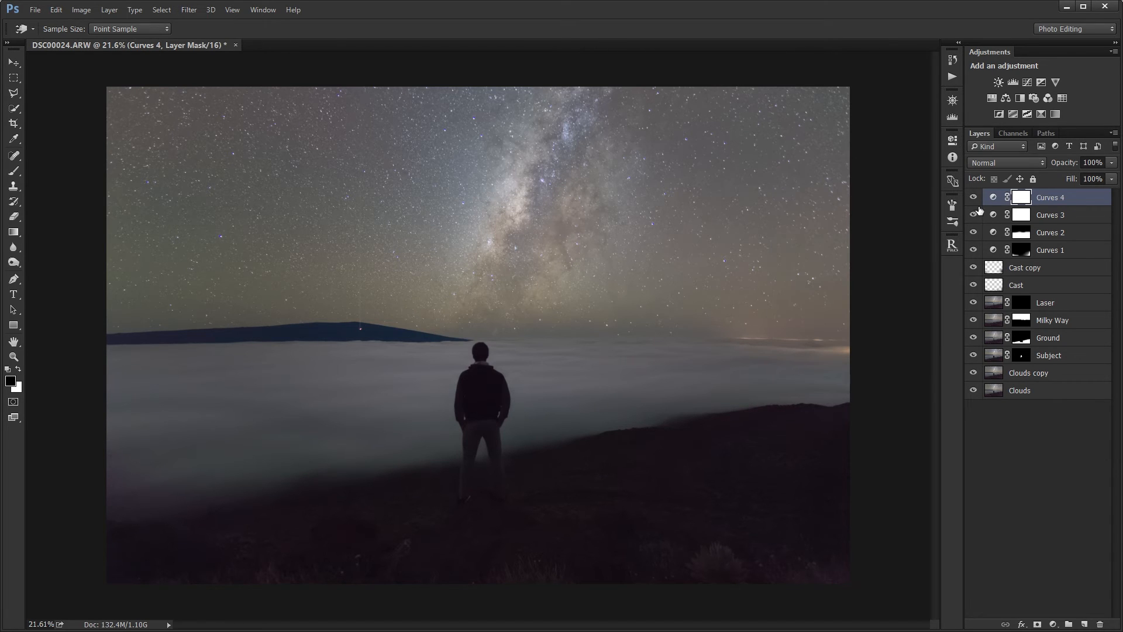
Paint black at 100% brush opacity over the clouds and ground on the Curves 3 mask to limit it to the sky.
{"action": "left_click", "coordinate": [975, 215]}
{"action": "left_click", "coordinate": [975, 215]}
{"action": "left_click", "coordinate": [975, 215]}
{"action": "left_click", "coordinate": [976, 216]}
{"action": "left_click", "coordinate": [1016, 218]}
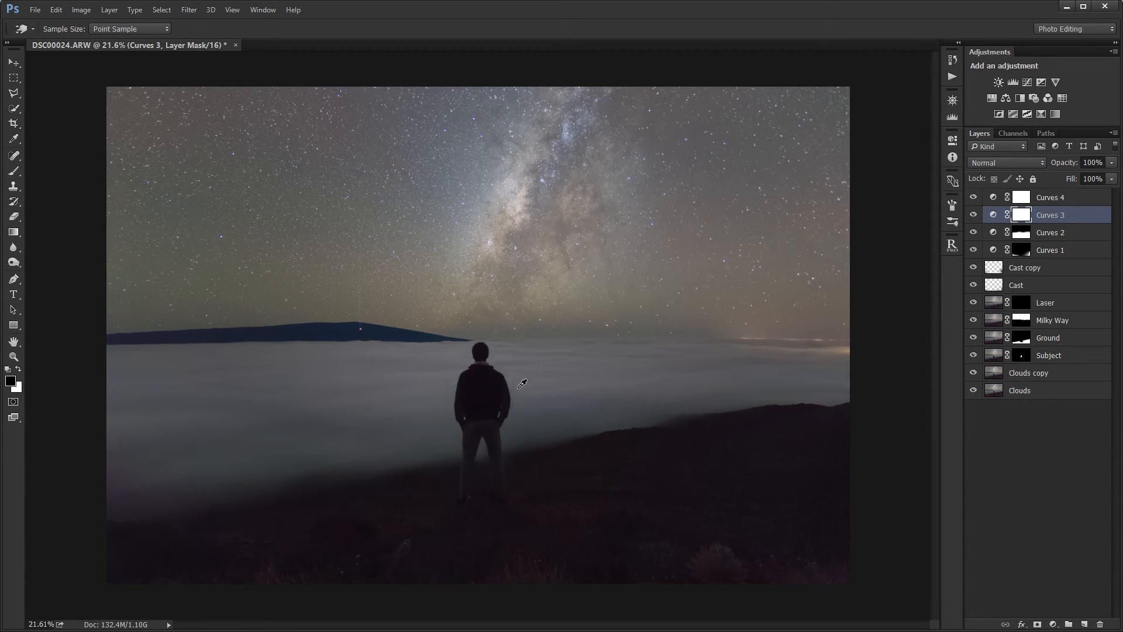
{"action": "key", "text": "b"}
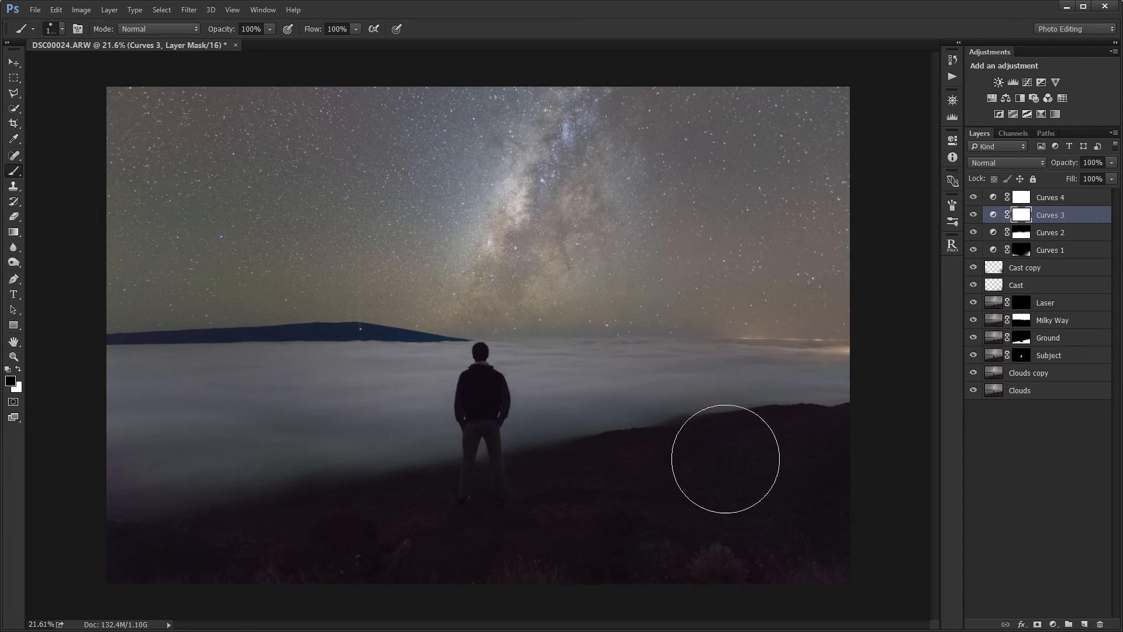
{"action": "mouse_move", "coordinate": [726, 459]}
{"action": "left_mouse_down"}
{"action": "mouse_move", "coordinate": [968, 513]}
{"action": "mouse_move", "coordinate": [720, 530]}
{"action": "left_mouse_up"}
Compare the sky and foreground with the Curves 3 and Curves 4 layers each hidden and shown.
{"action": "left_click", "coordinate": [976, 216]}
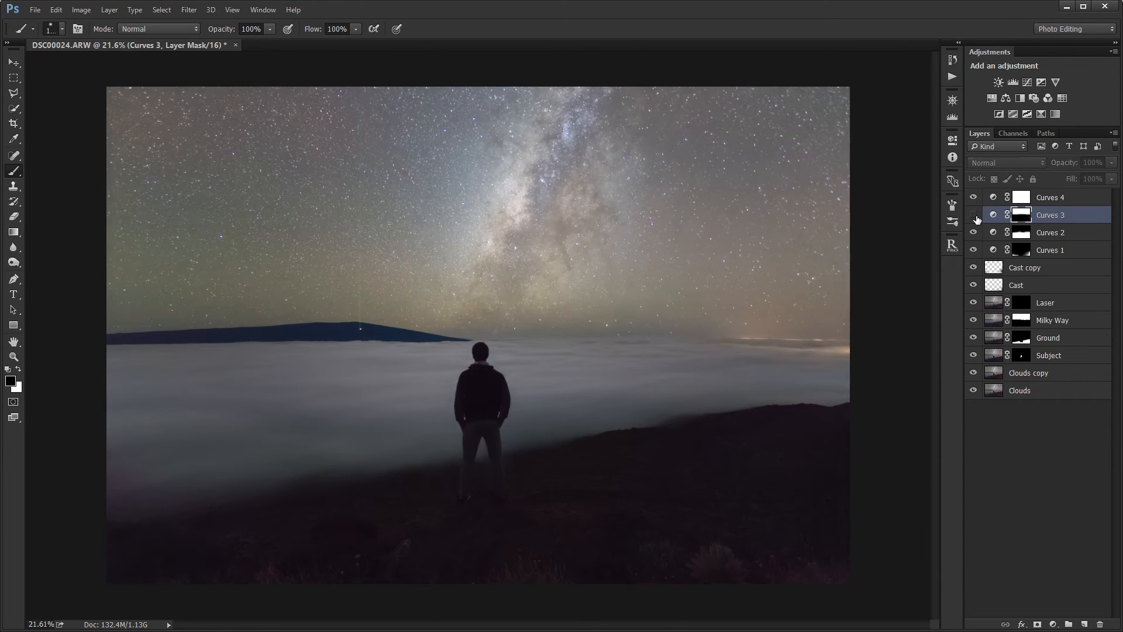
{"action": "left_click", "coordinate": [976, 216]}
{"action": "left_click", "coordinate": [976, 216]}
{"action": "left_click", "coordinate": [976, 216]}
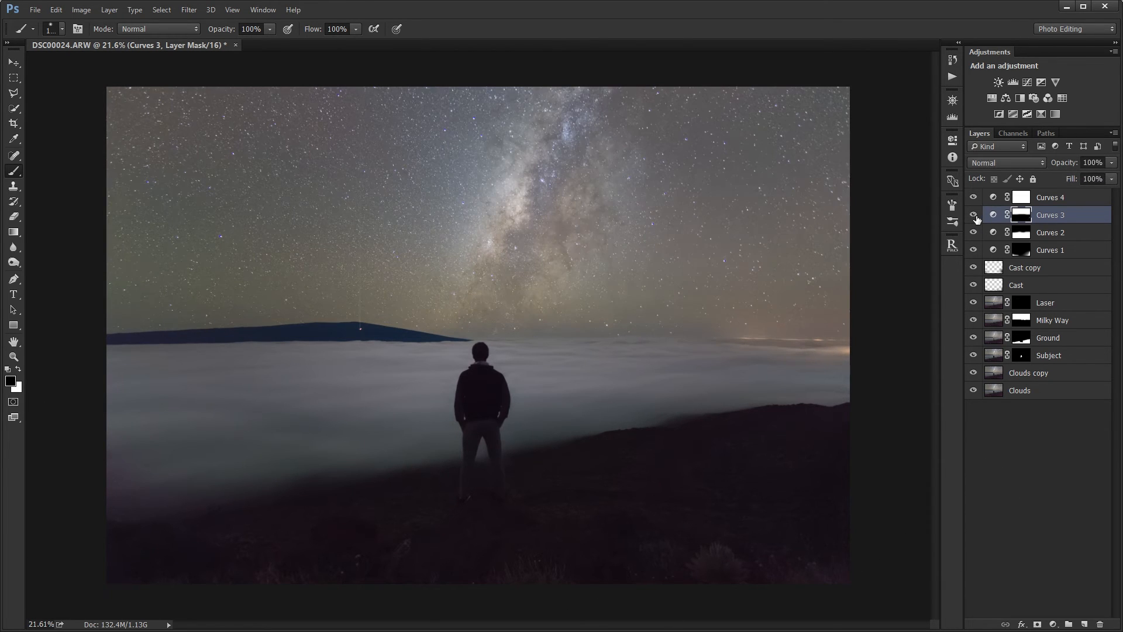
{"action": "left_click", "coordinate": [975, 217]}
{"action": "left_click", "coordinate": [976, 216]}
{"action": "left_click", "coordinate": [974, 216]}
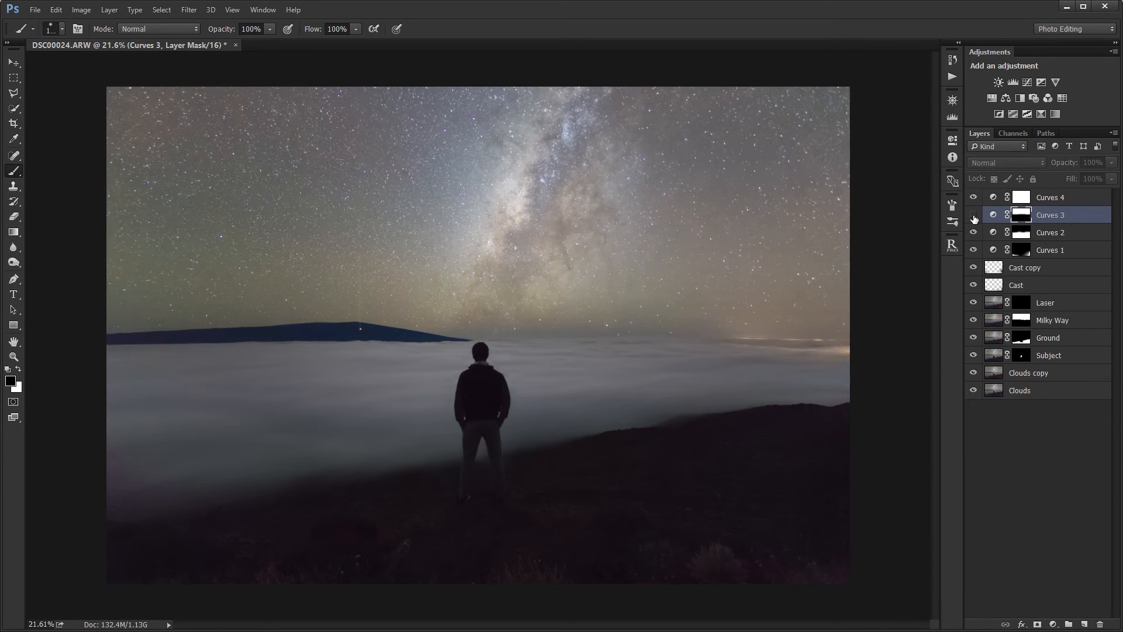
{"action": "left_click", "coordinate": [974, 217]}
{"action": "left_click", "coordinate": [974, 216]}
{"action": "left_click", "coordinate": [974, 217]}
{"action": "left_click", "coordinate": [971, 198]}
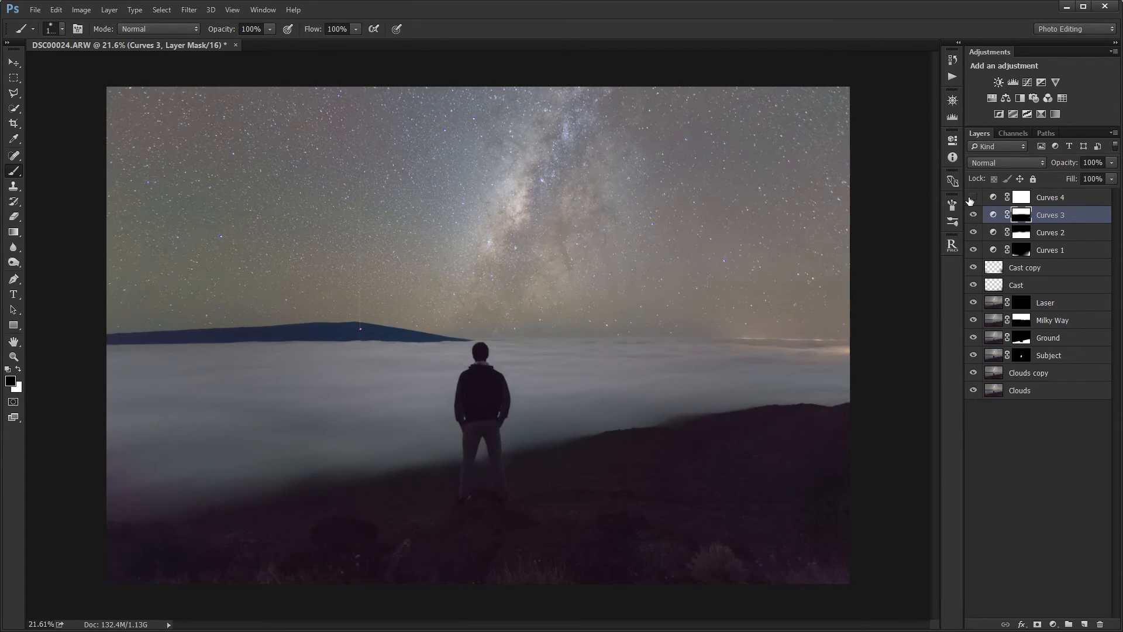
{"action": "left_click", "coordinate": [973, 198]}
{"action": "left_click", "coordinate": [971, 199]}
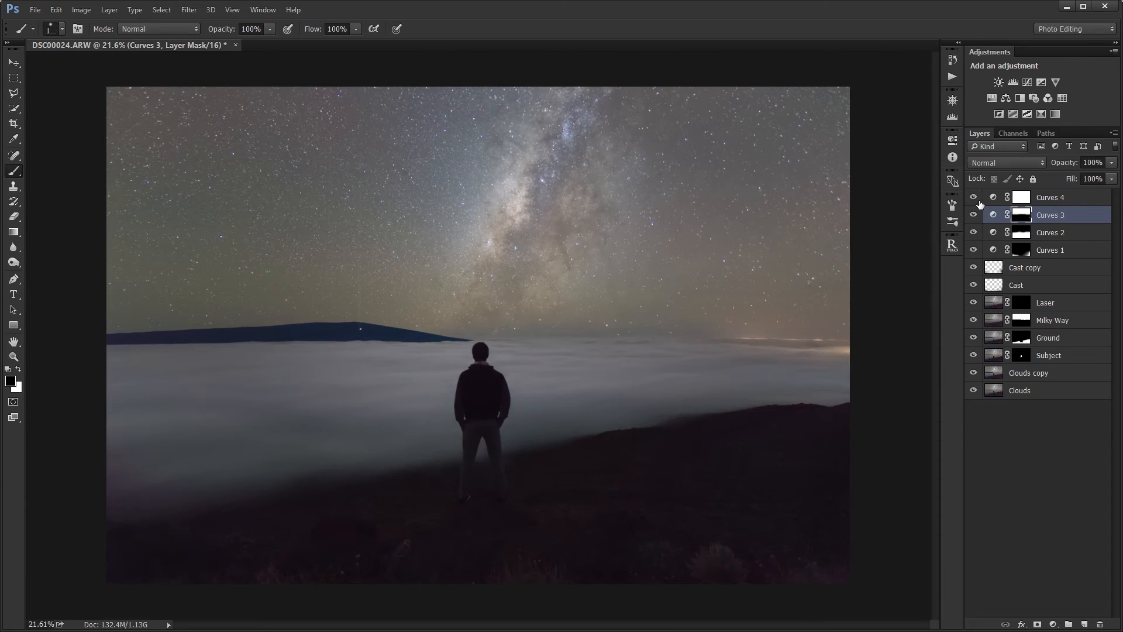
Draw vertical black gradients at 60% opacity on the Curves 4 mask to fade the adjustment over the clouds and ground.
{"action": "left_click", "coordinate": [1018, 201]}
{"action": "key", "text": "g"}
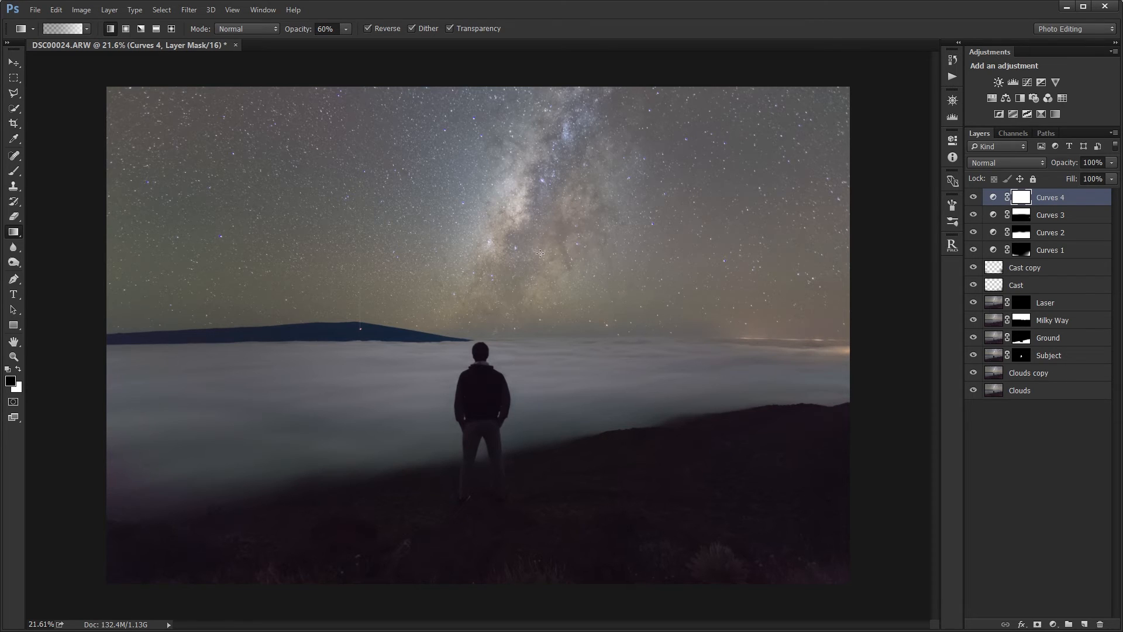
{"action": "mouse_move", "coordinate": [538, 272]}
{"action": "left_mouse_down"}
{"action": "mouse_move", "coordinate": [534, 361]}
{"action": "mouse_move", "coordinate": [543, 349]}
{"action": "left_mouse_up"}
{"action": "left_click_drag", "start_coordinate": [541, 332], "coordinate": [540, 396]}
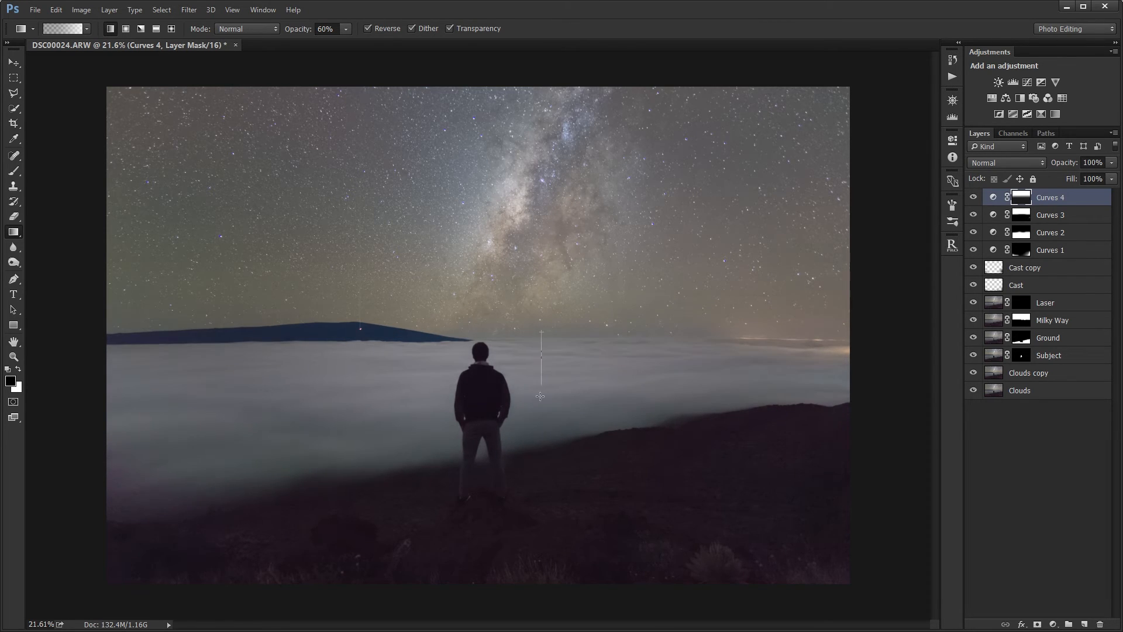
{"action": "left_click_drag", "start_coordinate": [530, 356], "coordinate": [531, 518]}
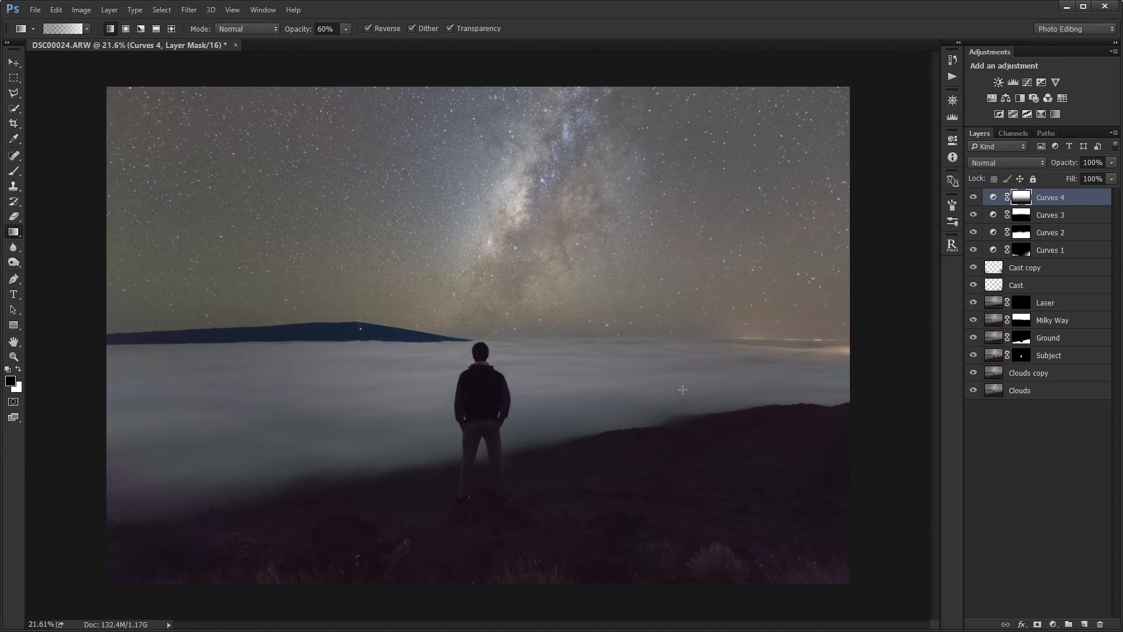
Check the effect of the gradient-masked Curves 4 layer by hiding and showing it.
{"action": "left_click", "coordinate": [975, 197]}
{"action": "left_click", "coordinate": [974, 197]}
{"action": "left_click", "coordinate": [974, 198]}
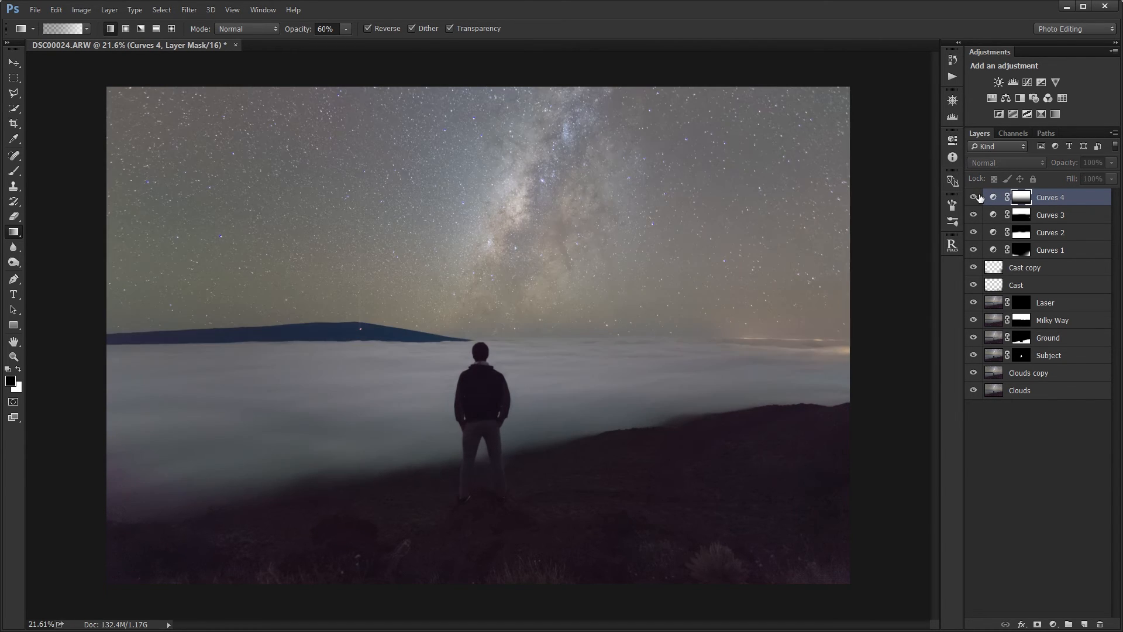
{"action": "left_click", "coordinate": [975, 197]}
{"action": "left_click", "coordinate": [974, 197]}
{"action": "left_click", "coordinate": [975, 198]}
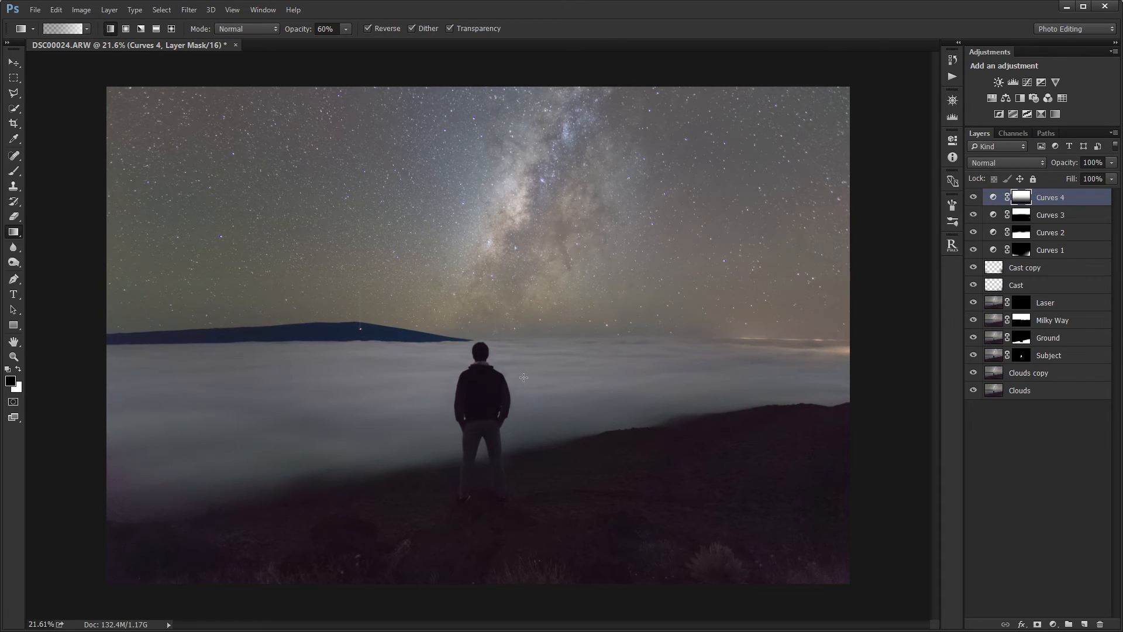
Refine the Curves 4 mask with further downward gradients across the horizon, viewing the mask on its own in between.
{"action": "left_click_drag", "start_coordinate": [559, 358], "coordinate": [559, 358]}
{"action": "left_click_drag", "start_coordinate": [566, 305], "coordinate": [570, 433]}
{"action": "left_click", "coordinate": [1014, 203], "text": "alt"}
{"action": "left_click", "coordinate": [1015, 203], "text": "alt"}
{"action": "left_click_drag", "start_coordinate": [578, 320], "coordinate": [580, 407]}
Compare the image with Curves 4 hidden and shown, and review the layer's curve.
{"action": "left_click", "coordinate": [973, 198]}
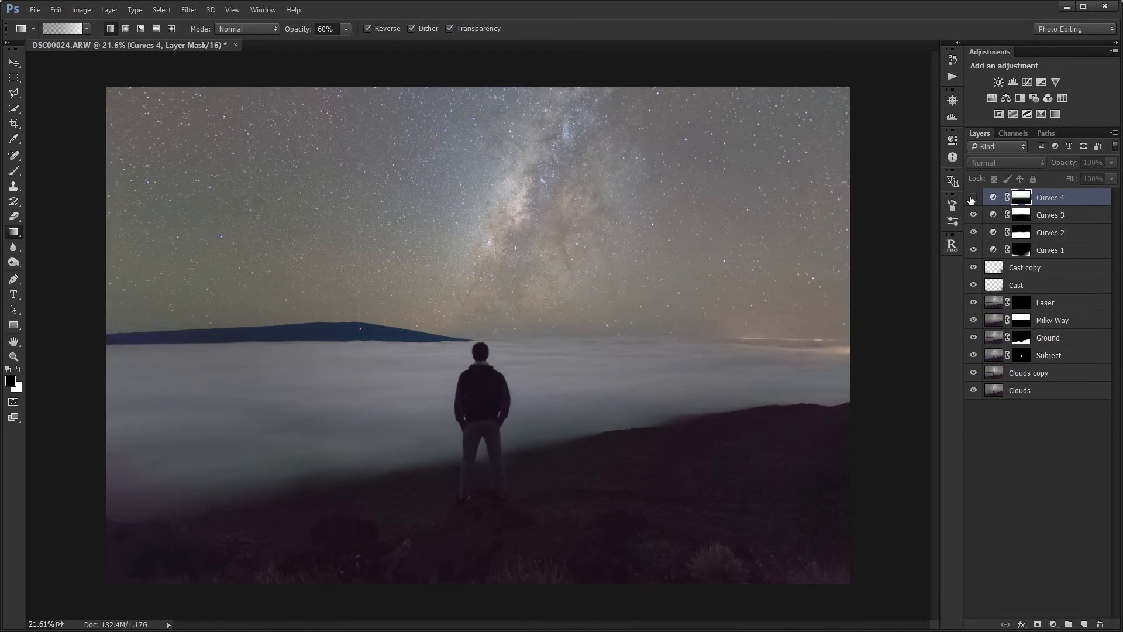
{"action": "left_click", "coordinate": [972, 198]}
{"action": "left_click", "coordinate": [973, 198]}
{"action": "left_click", "coordinate": [973, 198]}
{"action": "left_click", "coordinate": [972, 199]}
{"action": "left_click", "coordinate": [972, 198]}
{"action": "double_click", "coordinate": [996, 198]}
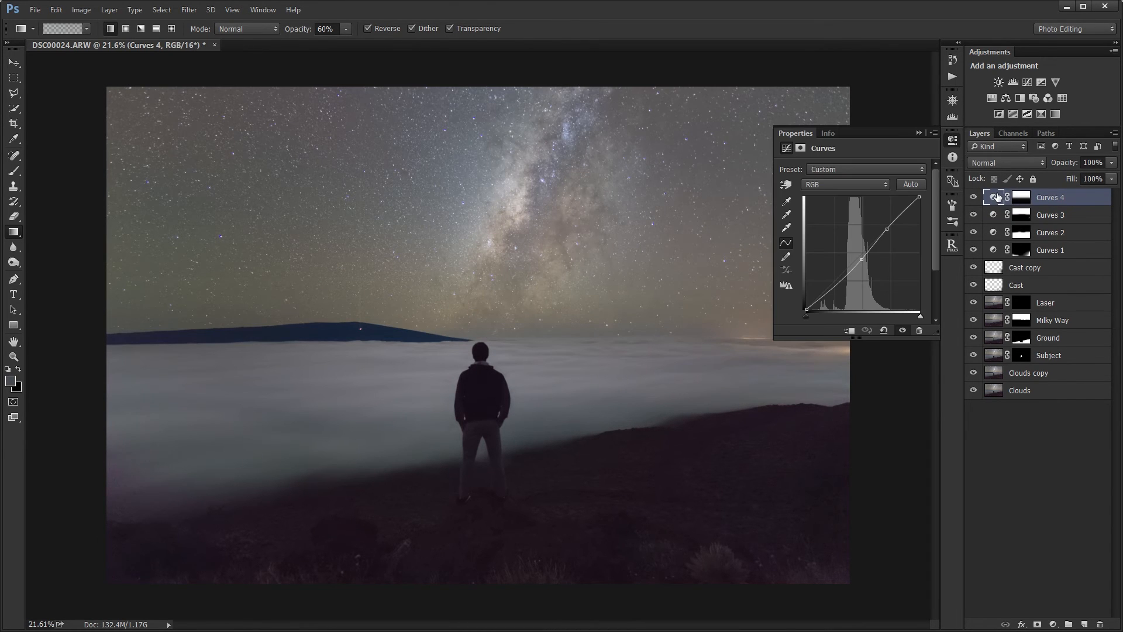
{"action": "left_click", "coordinate": [919, 133]}
Compare Curves 4 hidden and shown once more, and examine the whole composite at a reduced size.
{"action": "left_click", "coordinate": [973, 198]}
{"action": "left_click", "coordinate": [973, 198]}
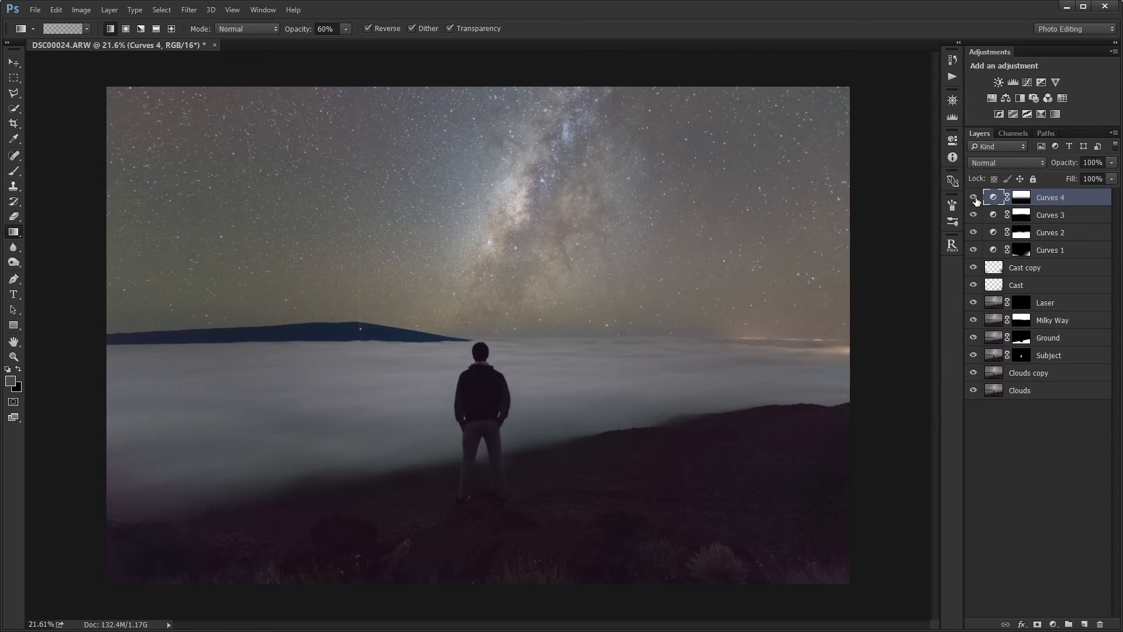
{"action": "left_click", "coordinate": [974, 199]}
{"action": "left_click", "coordinate": [973, 199]}
{"action": "left_click", "coordinate": [974, 198]}
{"action": "left_click", "coordinate": [974, 199]}
{"action": "left_click", "coordinate": [1050, 438]}
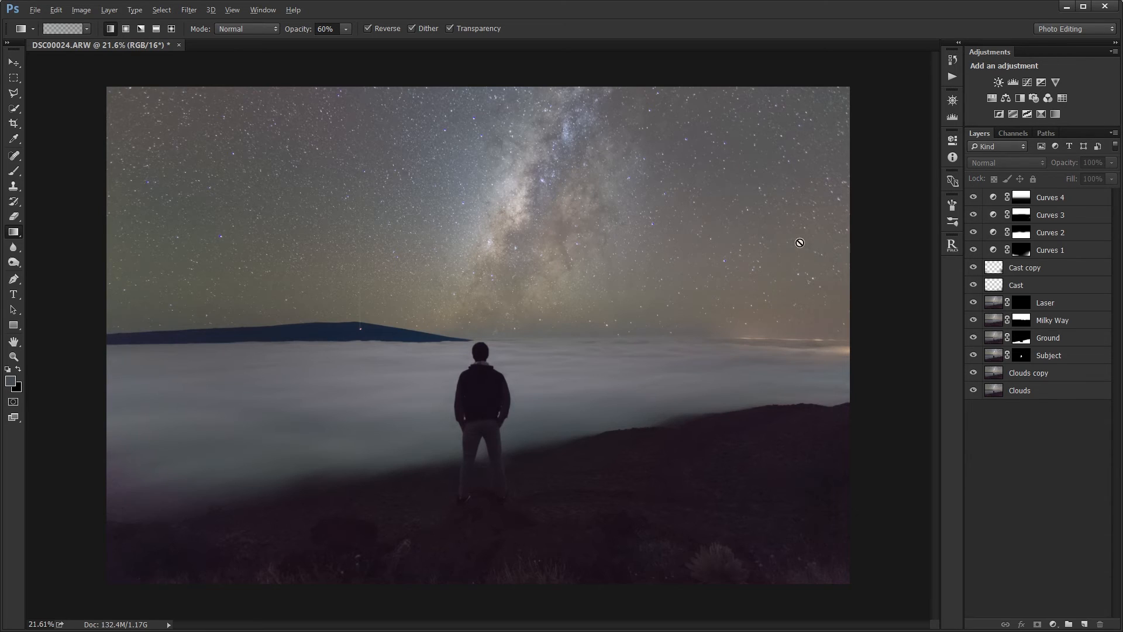
{"action": "scroll", "coordinate": [800, 242], "scroll_direction": "down", "scroll_amount": 5}
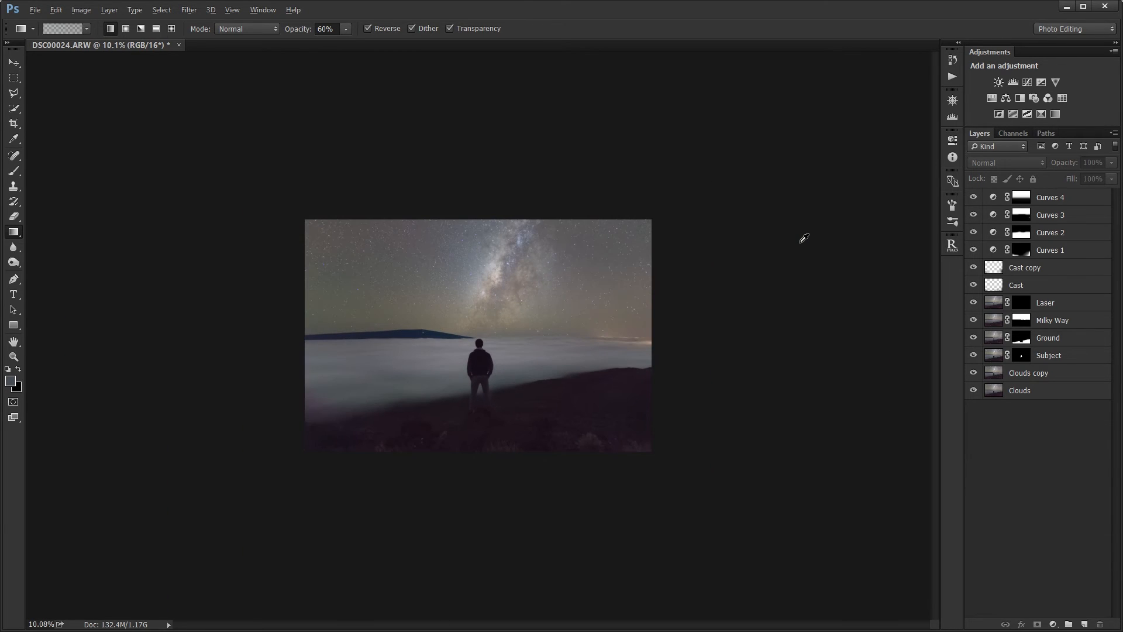
{"action": "scroll", "coordinate": [803, 237], "scroll_direction": "up", "scroll_amount": 5}
Add a Vibrance adjustment layer above Curves 4 with Vibrance and Saturation both set to +100.
{"action": "left_click", "coordinate": [1062, 202]}
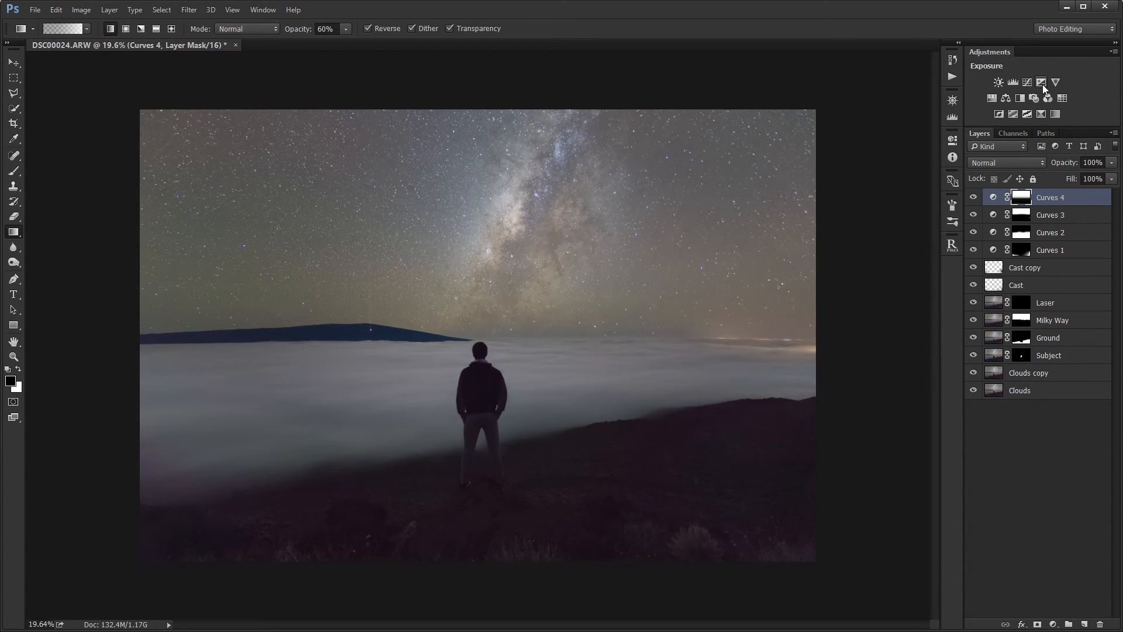
{"action": "left_click", "coordinate": [1056, 83]}
{"action": "left_click_drag", "start_coordinate": [889, 180], "coordinate": [917, 179]}
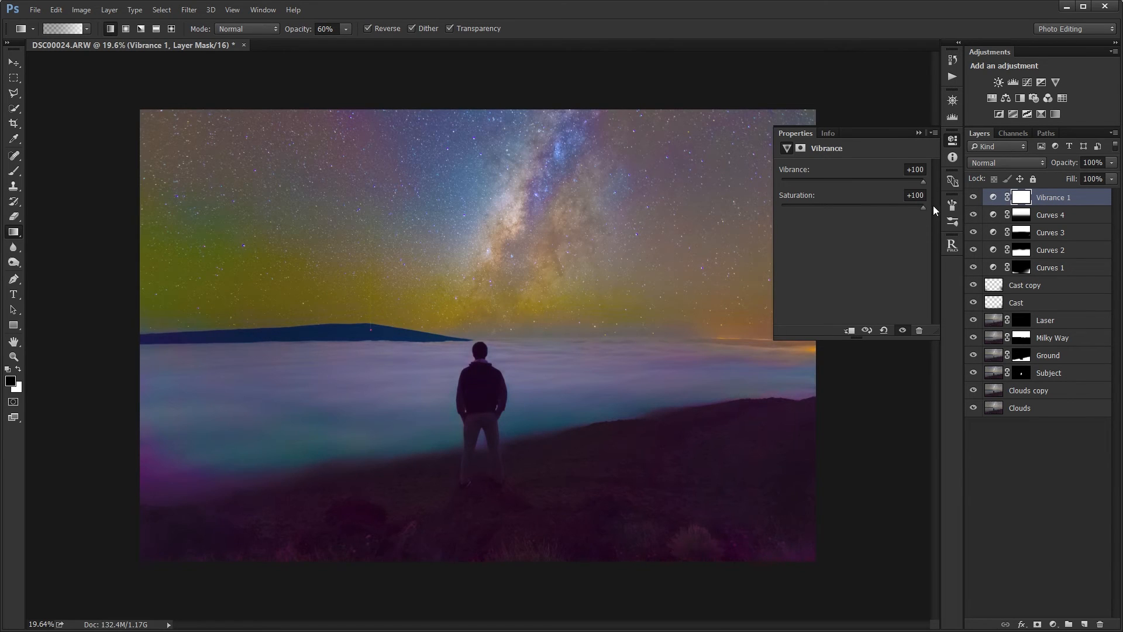
{"action": "left_click", "coordinate": [918, 133]}
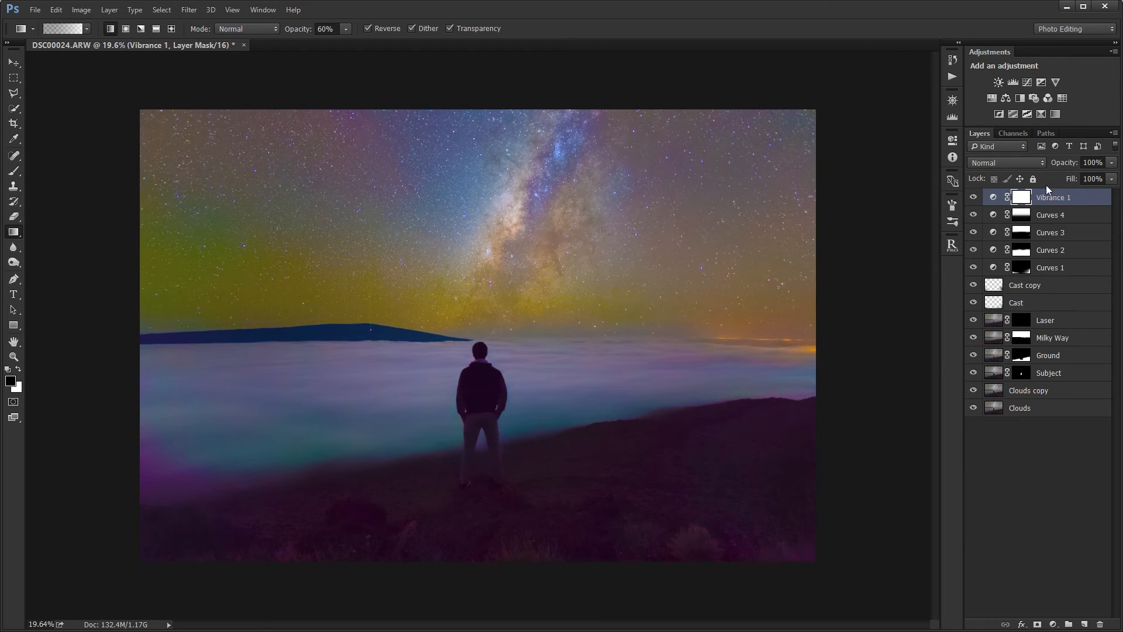
Create a new blank layer above the Vibrance layer and set its blend mode to Color.
{"action": "left_click", "coordinate": [1086, 622]}
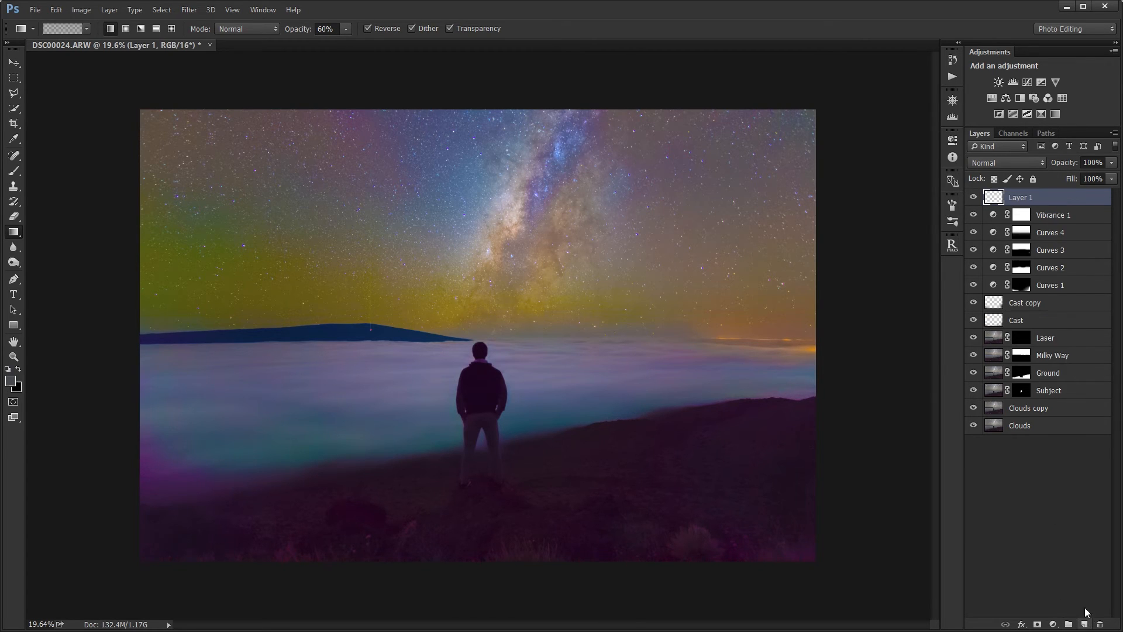
{"action": "left_click", "coordinate": [1015, 164]}
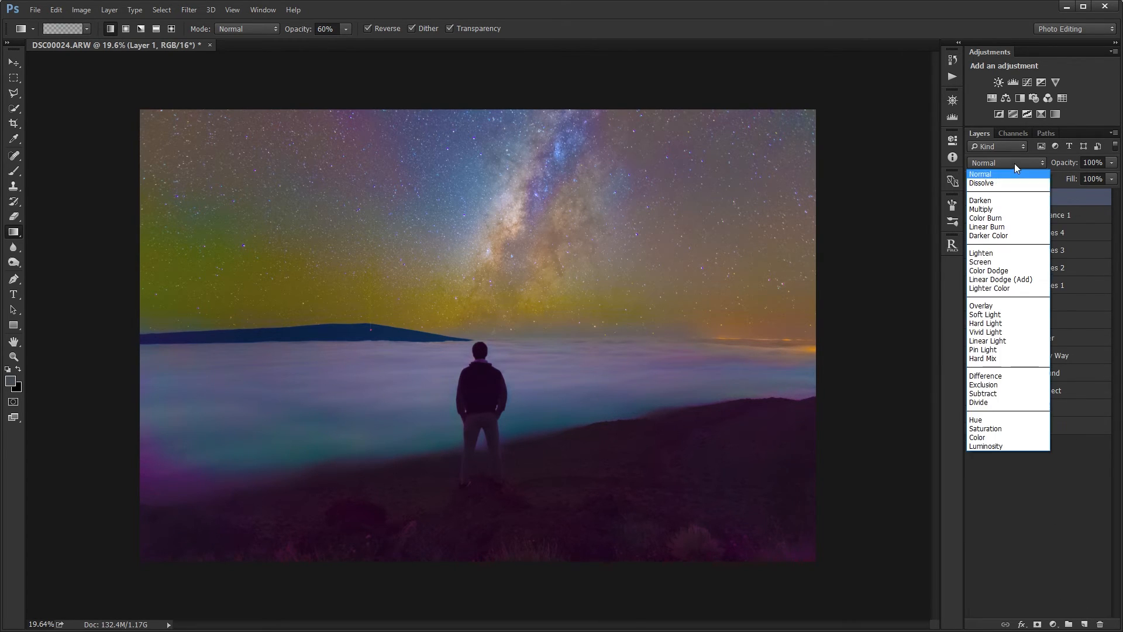
{"action": "left_click", "coordinate": [987, 437]}
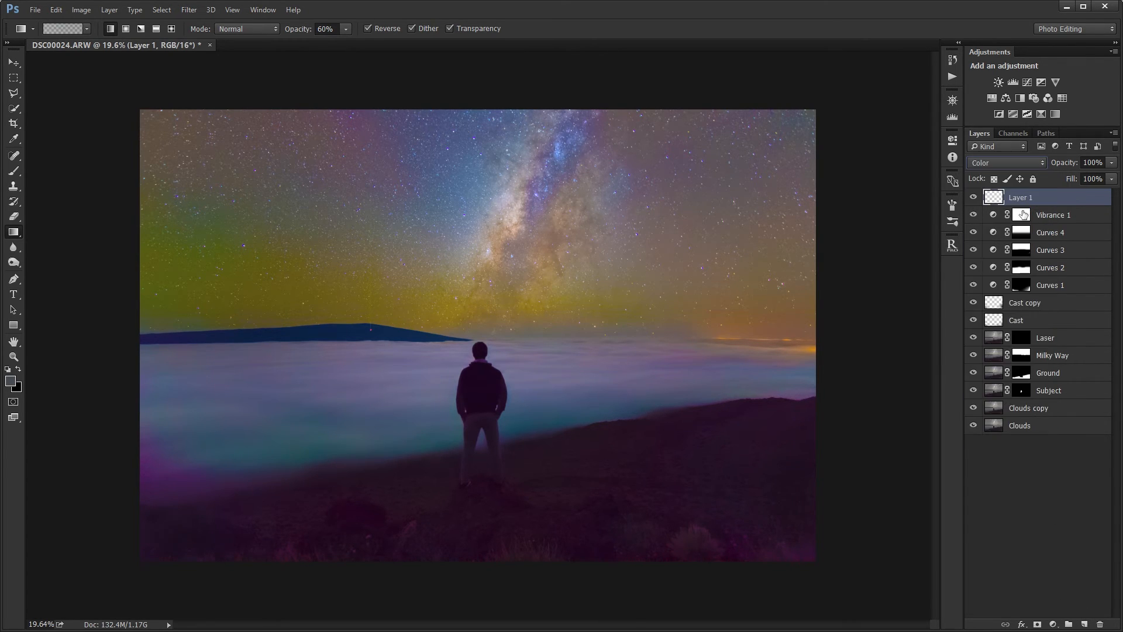
Activate the Brush tool and compare the image with the Vibrance layer hidden and shown.
{"action": "left_click", "coordinate": [14, 170]}
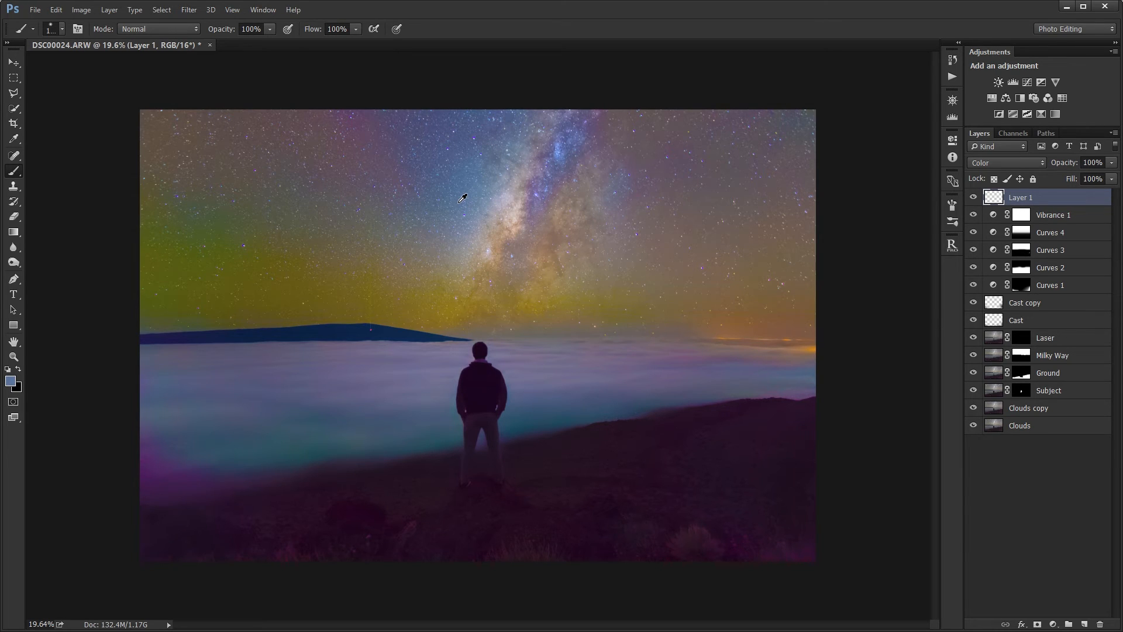
{"action": "left_click", "coordinate": [974, 215]}
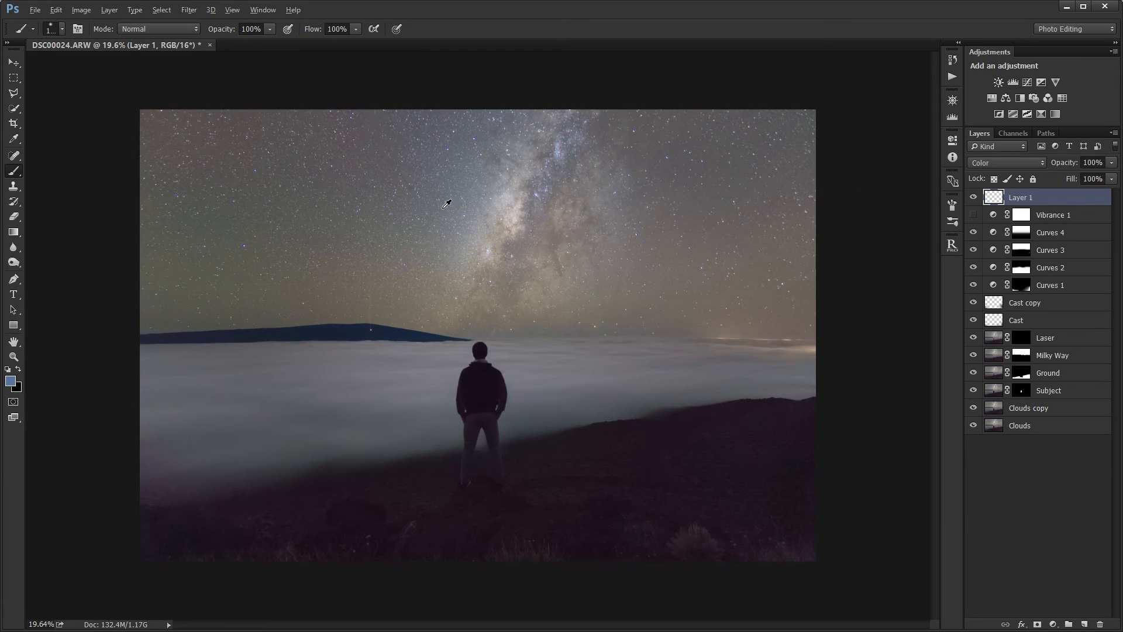
{"action": "left_click", "coordinate": [974, 215]}
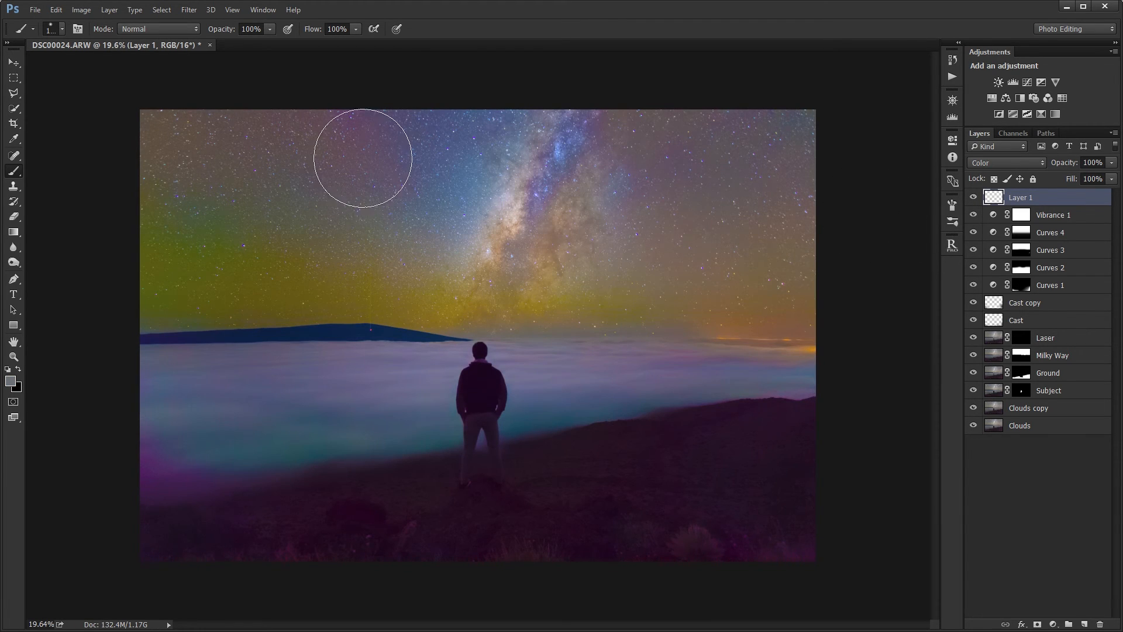
Paint neutral grey over the sky's colour casts on Layer 1 with a large brush at 12% opacity.
{"action": "key", "text": "1"}
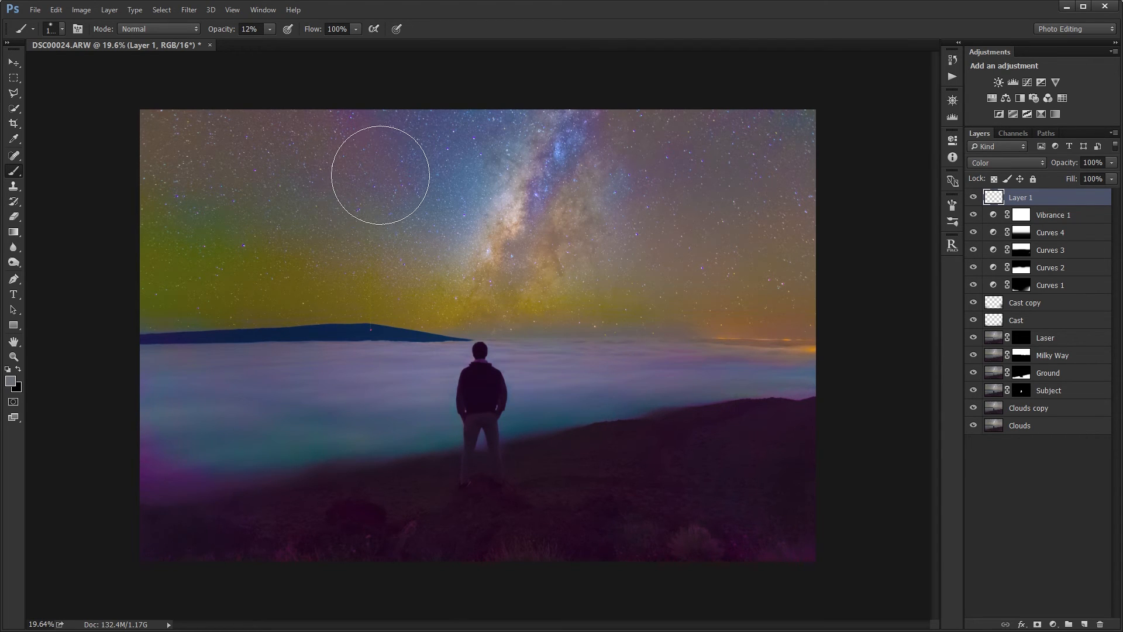
{"action": "key", "text": "bracketleft"}
{"action": "key", "text": "bracketleft"}
{"action": "key", "text": "bracketleft"}
{"action": "key", "text": "bracketleft"}
{"action": "key", "text": "bracketleft"}
{"action": "mouse_move", "coordinate": [323, 136]}
{"action": "left_mouse_down"}
{"action": "mouse_move", "coordinate": [367, 169]}
{"action": "mouse_move", "coordinate": [316, 110]}
{"action": "mouse_move", "coordinate": [404, 182]}
{"action": "mouse_move", "coordinate": [279, 113]}
{"action": "mouse_move", "coordinate": [391, 155]}
{"action": "mouse_move", "coordinate": [323, 174]}
{"action": "mouse_move", "coordinate": [184, 107]}
{"action": "mouse_move", "coordinate": [403, 156]}
{"action": "mouse_move", "coordinate": [323, 100]}
{"action": "mouse_move", "coordinate": [411, 178]}
{"action": "mouse_move", "coordinate": [213, 165]}
{"action": "mouse_move", "coordinate": [332, 146]}
{"action": "mouse_move", "coordinate": [622, 138]}
{"action": "mouse_move", "coordinate": [642, 176]}
{"action": "mouse_move", "coordinate": [678, 116]}
{"action": "mouse_move", "coordinate": [650, 152]}
{"action": "mouse_move", "coordinate": [669, 187]}
{"action": "mouse_move", "coordinate": [714, 143]}
{"action": "mouse_move", "coordinate": [818, 118]}
{"action": "mouse_move", "coordinate": [695, 171]}
{"action": "mouse_move", "coordinate": [830, 123]}
{"action": "mouse_move", "coordinate": [793, 120]}
{"action": "mouse_move", "coordinate": [740, 240]}
{"action": "mouse_move", "coordinate": [877, 232]}
{"action": "mouse_move", "coordinate": [691, 229]}
{"action": "mouse_move", "coordinate": [734, 206]}
{"action": "mouse_move", "coordinate": [770, 148]}
{"action": "mouse_move", "coordinate": [787, 85]}
{"action": "mouse_move", "coordinate": [829, 85]}
{"action": "mouse_move", "coordinate": [416, 191]}
{"action": "mouse_move", "coordinate": [484, 80]}
{"action": "mouse_move", "coordinate": [474, 80]}
{"action": "mouse_move", "coordinate": [464, 112]}
{"action": "mouse_move", "coordinate": [358, 117]}
{"action": "mouse_move", "coordinate": [344, 156]}
{"action": "mouse_move", "coordinate": [212, 208]}
{"action": "mouse_move", "coordinate": [118, 229]}
{"action": "mouse_move", "coordinate": [268, 213]}
{"action": "mouse_move", "coordinate": [168, 243]}
{"action": "mouse_move", "coordinate": [181, 222]}
{"action": "mouse_move", "coordinate": [298, 194]}
{"action": "mouse_move", "coordinate": [130, 271]}
{"action": "mouse_move", "coordinate": [351, 223]}
{"action": "mouse_move", "coordinate": [166, 251]}
{"action": "mouse_move", "coordinate": [403, 244]}
{"action": "mouse_move", "coordinate": [198, 274]}
{"action": "mouse_move", "coordinate": [351, 275]}
{"action": "mouse_move", "coordinate": [188, 283]}
{"action": "mouse_move", "coordinate": [389, 275]}
{"action": "mouse_move", "coordinate": [184, 293]}
{"action": "mouse_move", "coordinate": [427, 276]}
{"action": "mouse_move", "coordinate": [249, 293]}
{"action": "mouse_move", "coordinate": [306, 283]}
{"action": "mouse_move", "coordinate": [494, 303]}
{"action": "mouse_move", "coordinate": [373, 300]}
{"action": "mouse_move", "coordinate": [577, 300]}
{"action": "mouse_move", "coordinate": [422, 296]}
{"action": "mouse_move", "coordinate": [577, 301]}
{"action": "mouse_move", "coordinate": [417, 284]}
{"action": "mouse_move", "coordinate": [557, 303]}
{"action": "mouse_move", "coordinate": [720, 301]}
{"action": "mouse_move", "coordinate": [635, 306]}
{"action": "mouse_move", "coordinate": [597, 301]}
{"action": "mouse_move", "coordinate": [782, 271]}
{"action": "mouse_move", "coordinate": [764, 302]}
{"action": "mouse_move", "coordinate": [859, 286]}
{"action": "left_mouse_up"}
{"action": "key", "text": "bracketright"}
{"action": "key", "text": "bracketleft"}
{"action": "key", "text": "bracketright"}
{"action": "key", "text": "bracketright"}
{"action": "key", "text": "bracketright"}
{"action": "key", "text": "bracketleft"}
{"action": "key", "text": "bracketleft"}
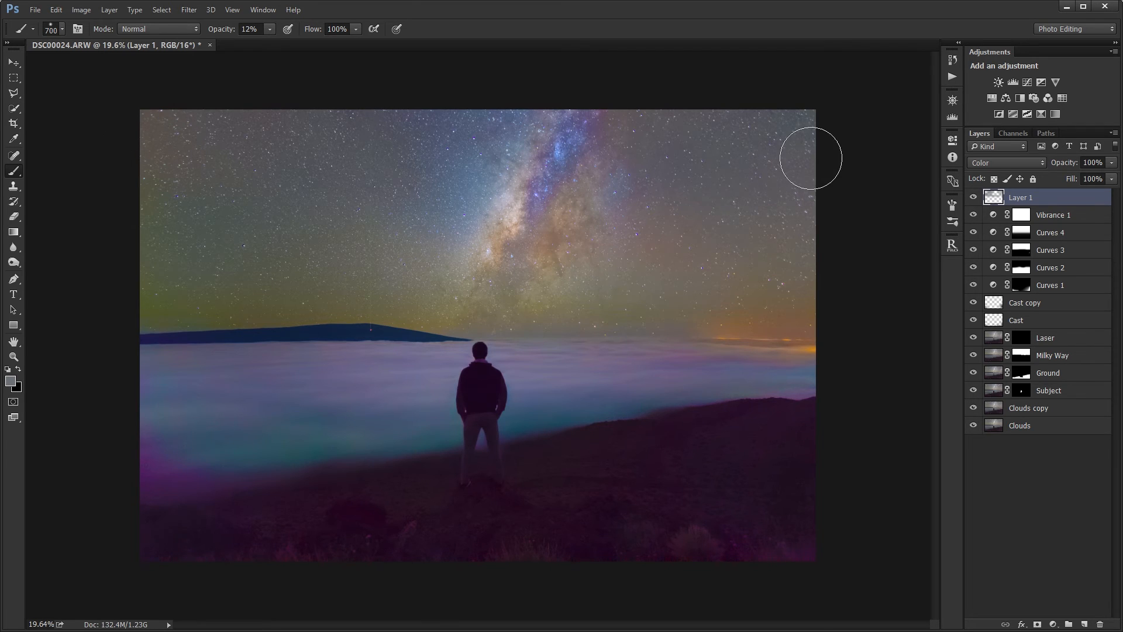
Compare Layer 1 hidden and shown, delete the Vibrance 1 layer, and check the corrected sky up close.
{"action": "left_click", "coordinate": [971, 198]}
{"action": "left_click", "coordinate": [973, 198]}
{"action": "left_click", "coordinate": [1022, 216]}
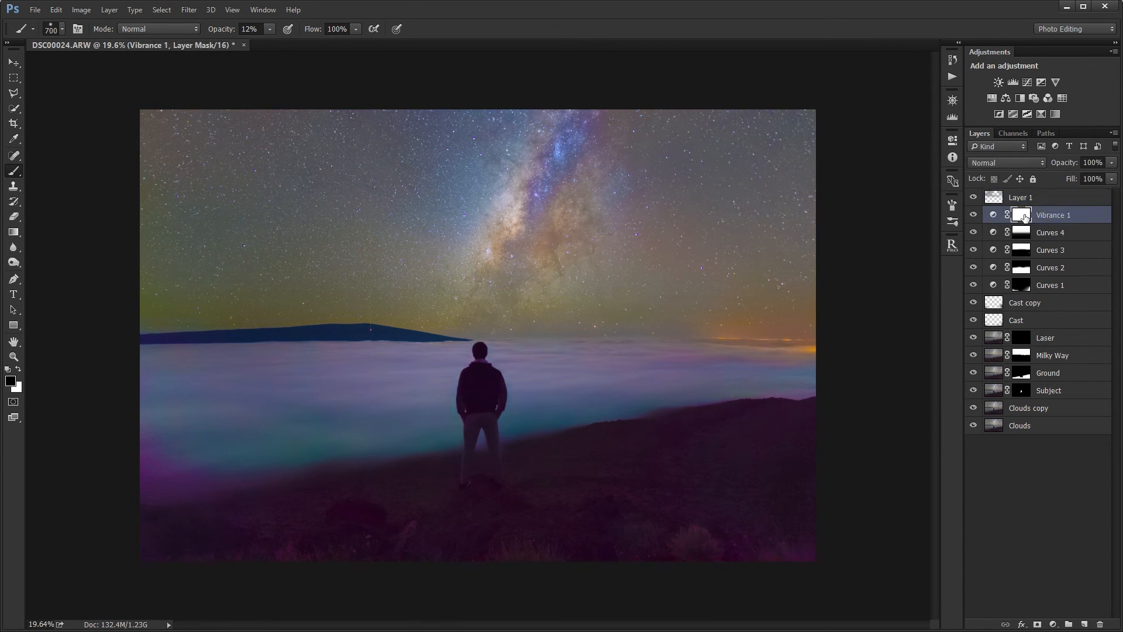
{"action": "key", "text": "Delete"}
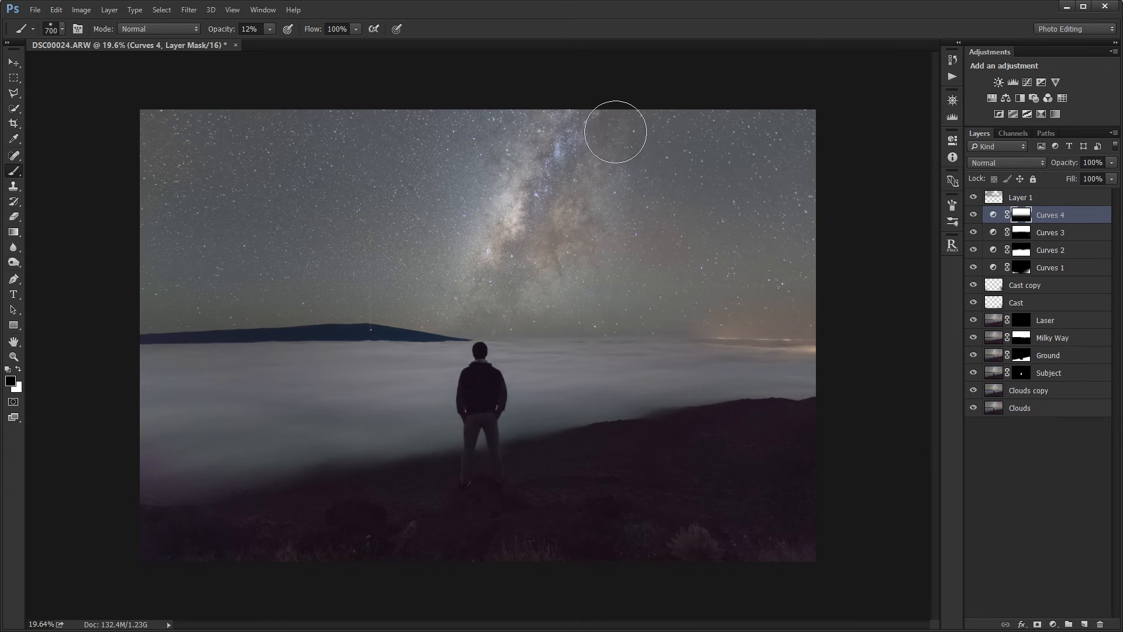
{"action": "scroll", "coordinate": [616, 132], "scroll_direction": "up", "scroll_amount": 6}
{"action": "left_click_drag", "start_coordinate": [632, 133], "coordinate": [663, 192]}
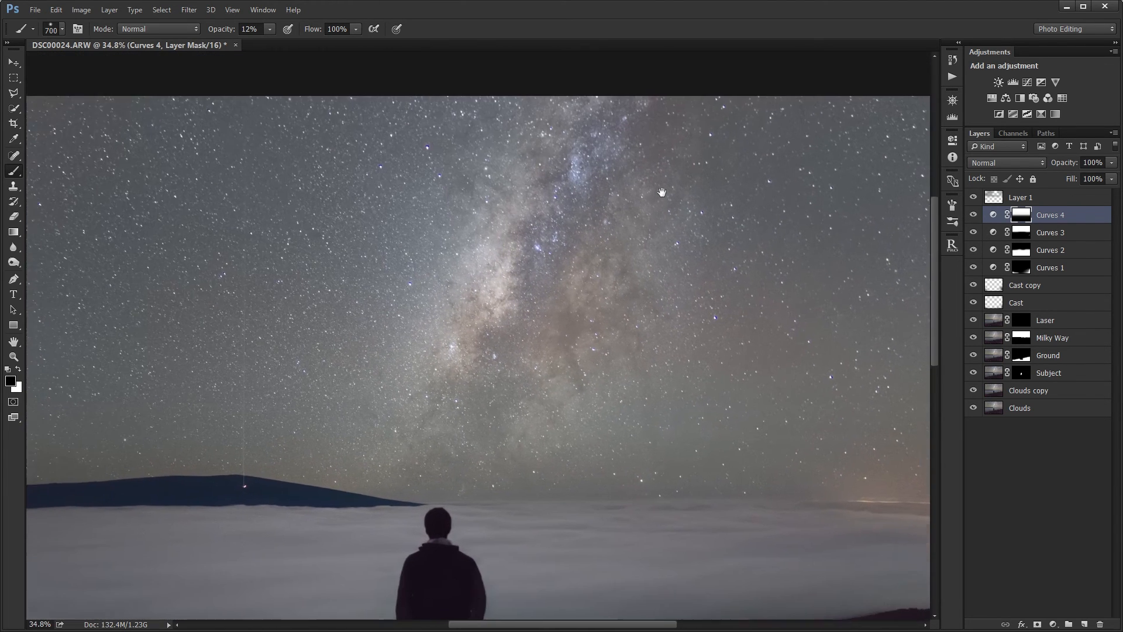
{"action": "scroll", "coordinate": [665, 220], "scroll_direction": "down", "scroll_amount": 5}
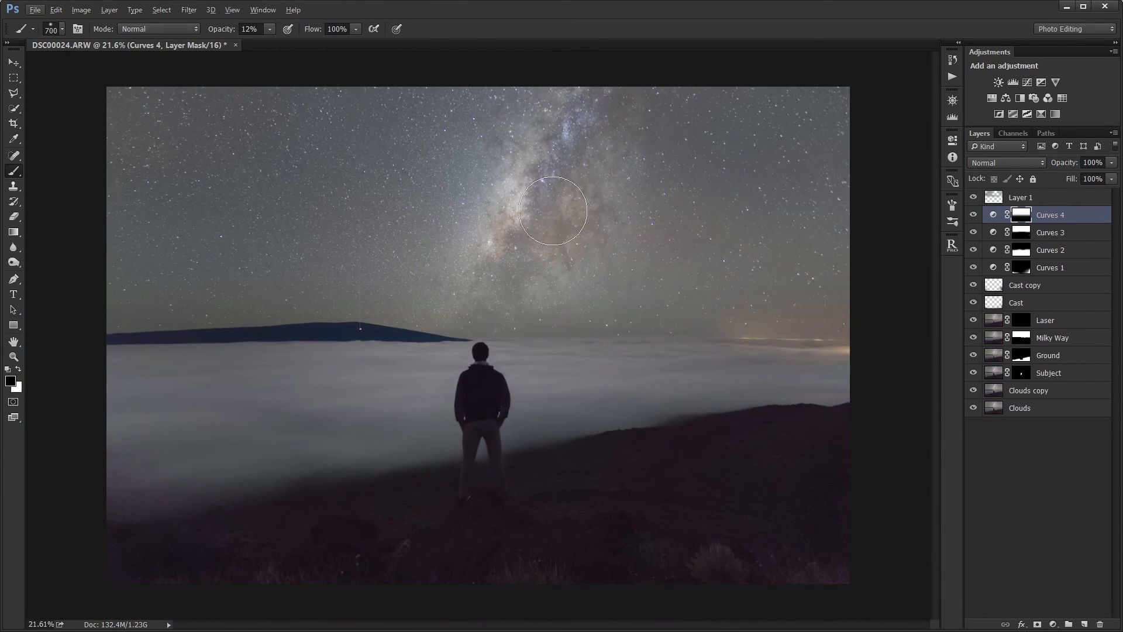
Add a Curves adjustment layer above Layer 1 in Color blend mode and switch its curve to the Blue channel.
{"action": "left_click", "coordinate": [1076, 202]}
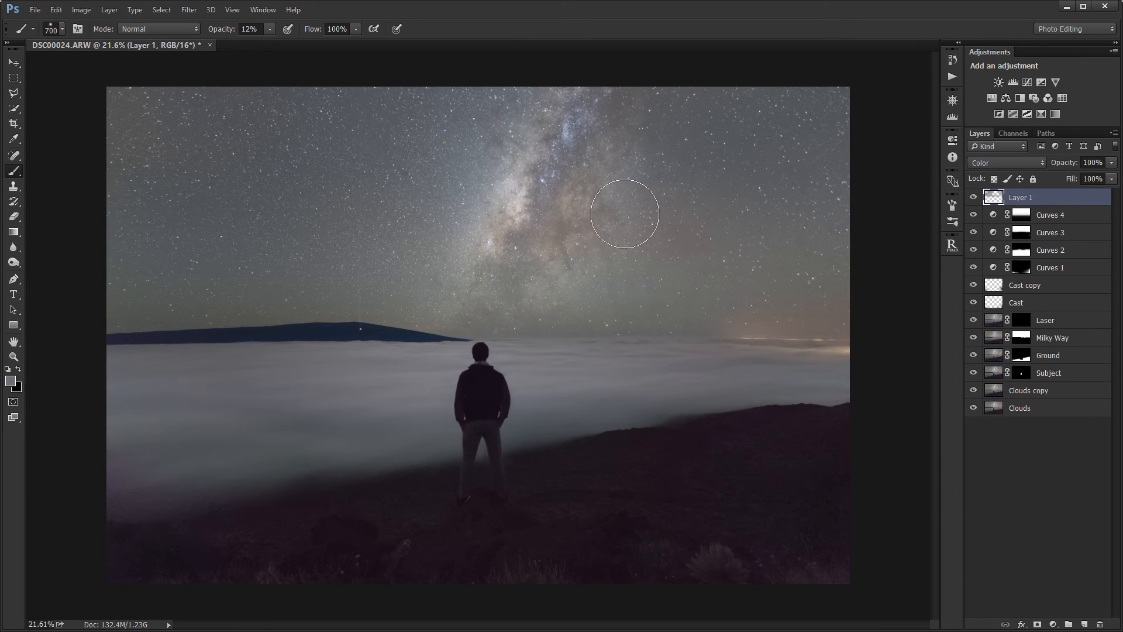
{"action": "left_click", "coordinate": [1027, 82]}
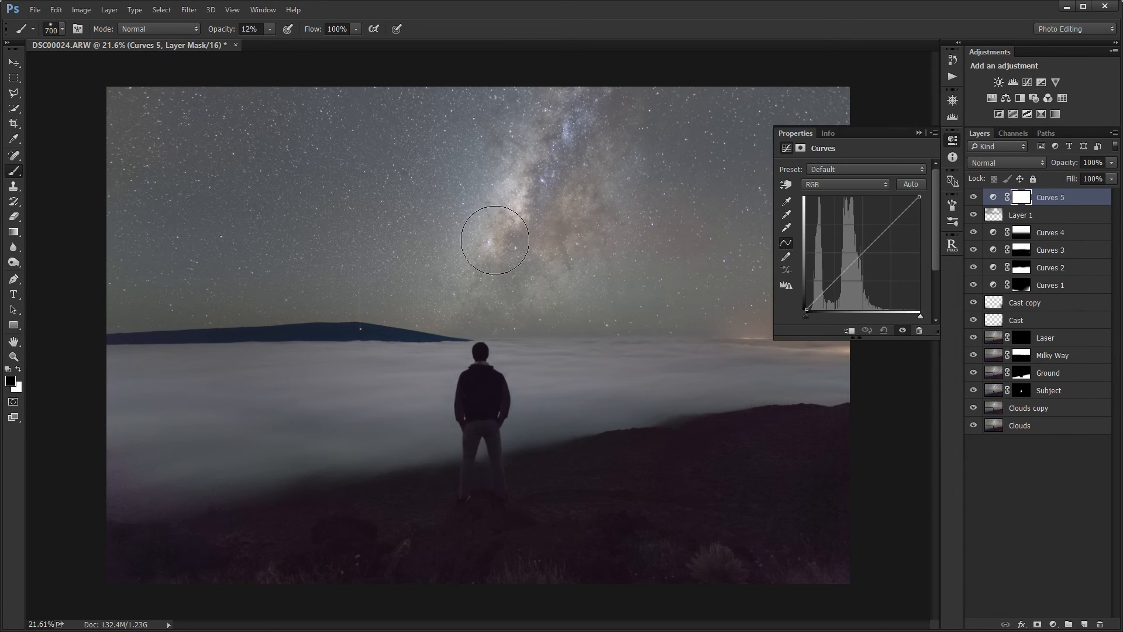
{"action": "left_click", "coordinate": [834, 180]}
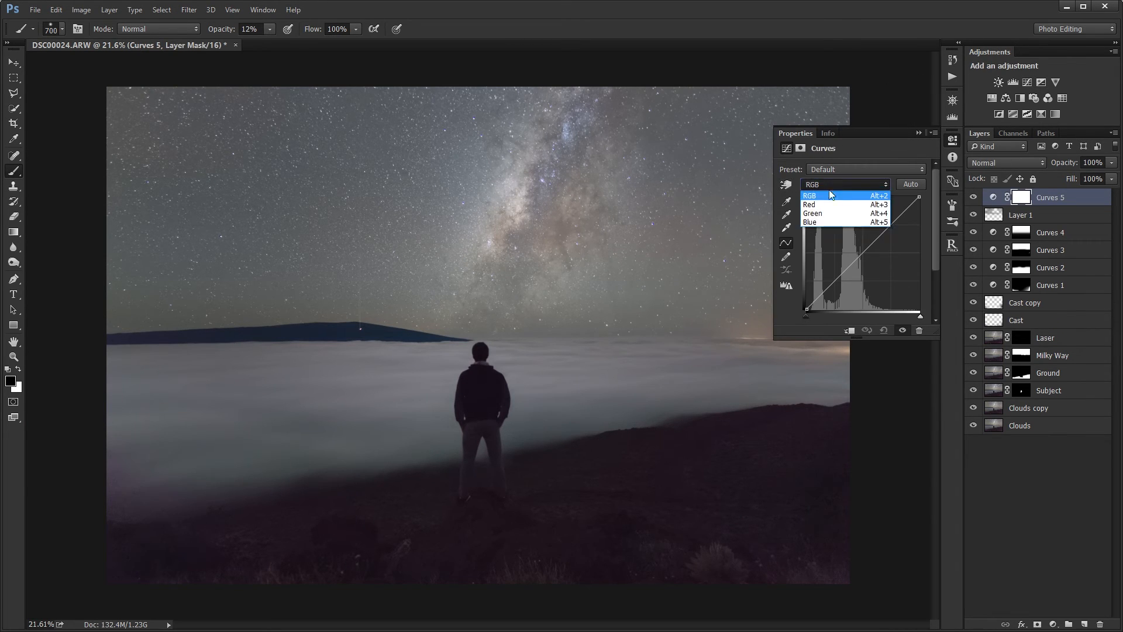
{"action": "left_click", "coordinate": [820, 221]}
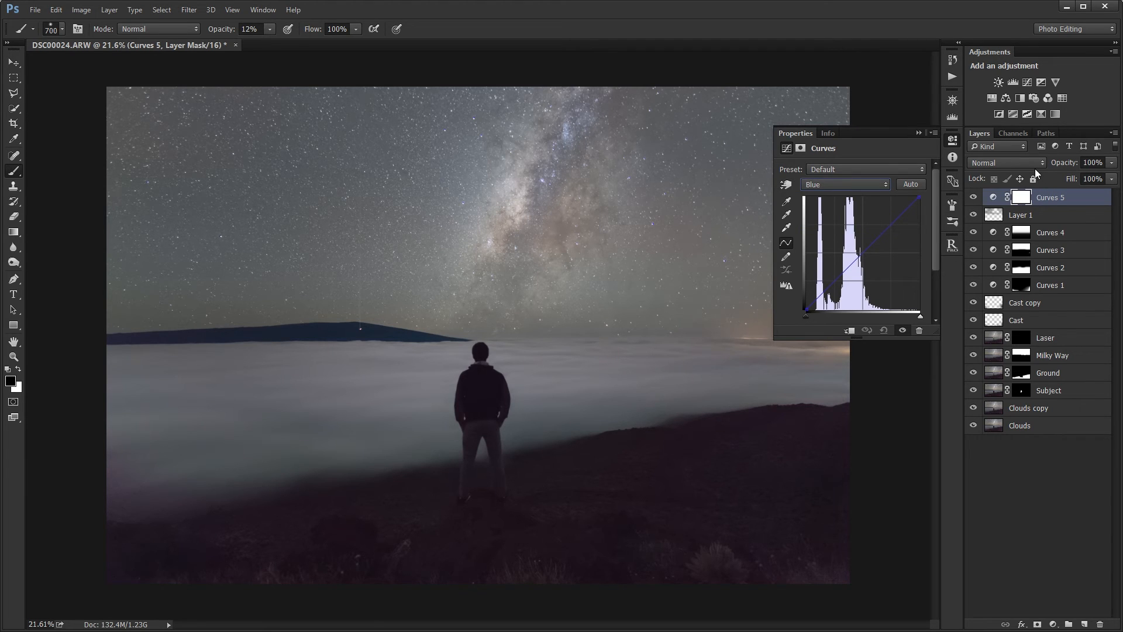
{"action": "left_click", "coordinate": [1034, 165]}
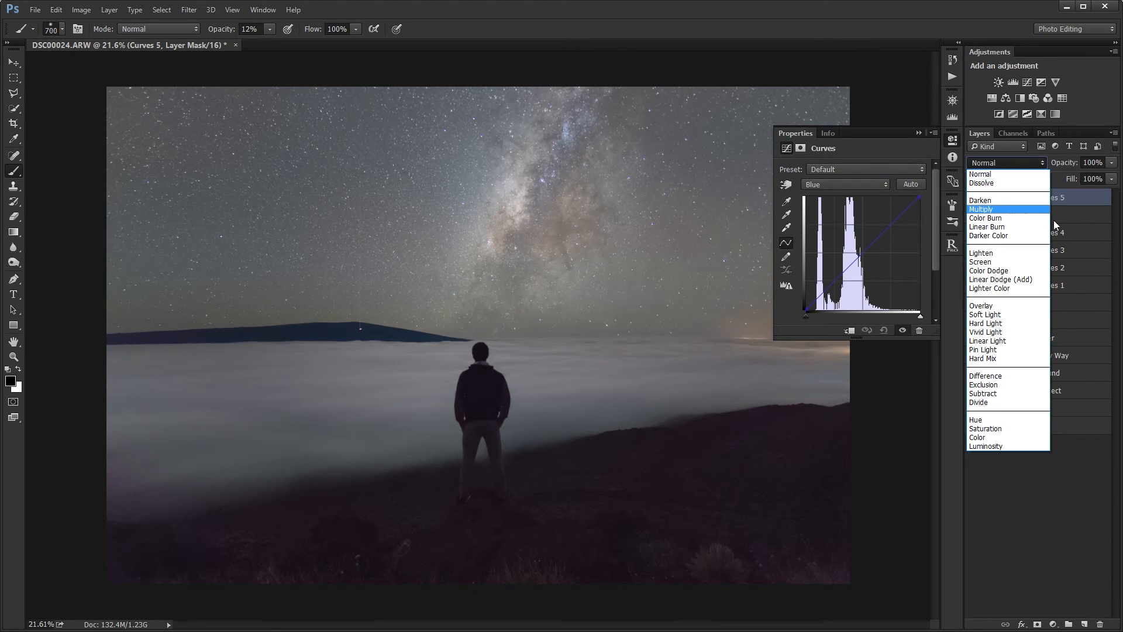
{"action": "left_click", "coordinate": [979, 437]}
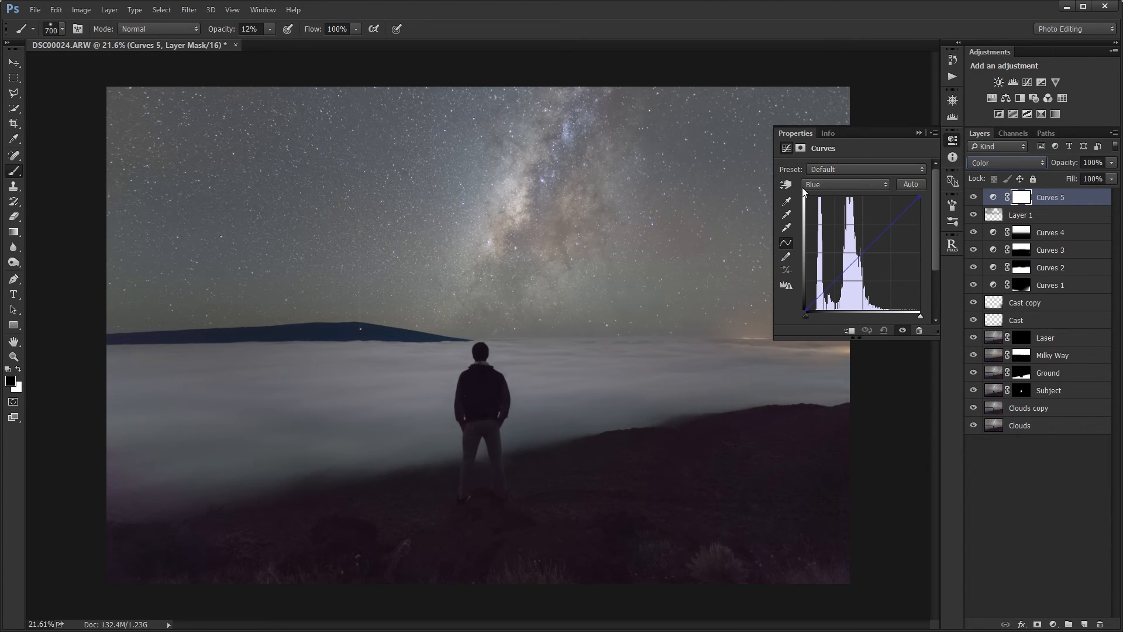
Lower the Blue curve from the bright Milky Way core and raise it slightly from the darker sky using on-image adjustment.
{"action": "left_click", "coordinate": [787, 184]}
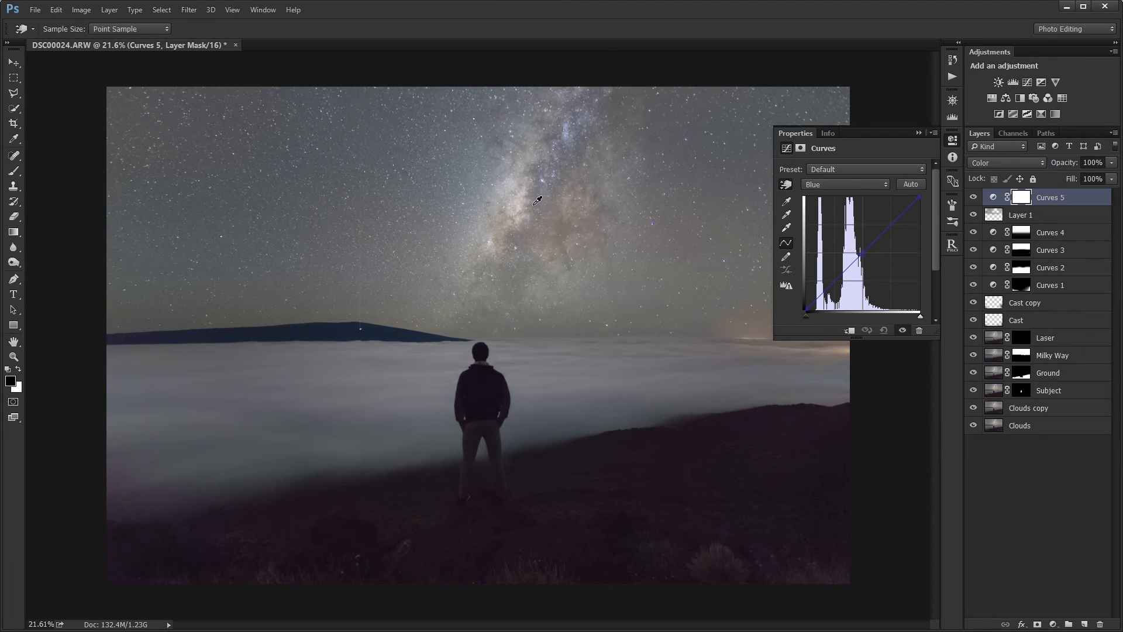
{"action": "left_click_drag", "start_coordinate": [521, 200], "coordinate": [519, 211]}
{"action": "left_click_drag", "start_coordinate": [332, 220], "coordinate": [328, 214]}
{"action": "left_click", "coordinate": [807, 309]}
In the Red channel of Curves 5, raise the Milky Way's bright tones and lower its darker tones slightly using on-image adjustment.
{"action": "left_click", "coordinate": [849, 182]}
{"action": "left_click", "coordinate": [815, 204]}
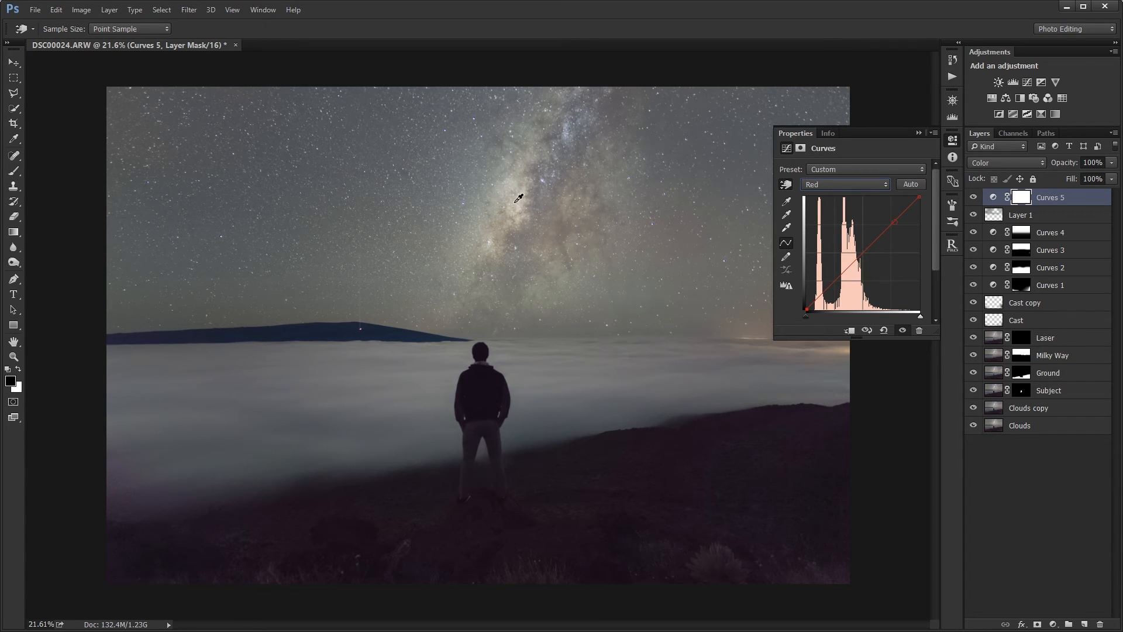
{"action": "left_click_drag", "start_coordinate": [525, 199], "coordinate": [517, 194]}
{"action": "left_click_drag", "start_coordinate": [563, 225], "coordinate": [562, 235]}
{"action": "left_click", "coordinate": [920, 133]}
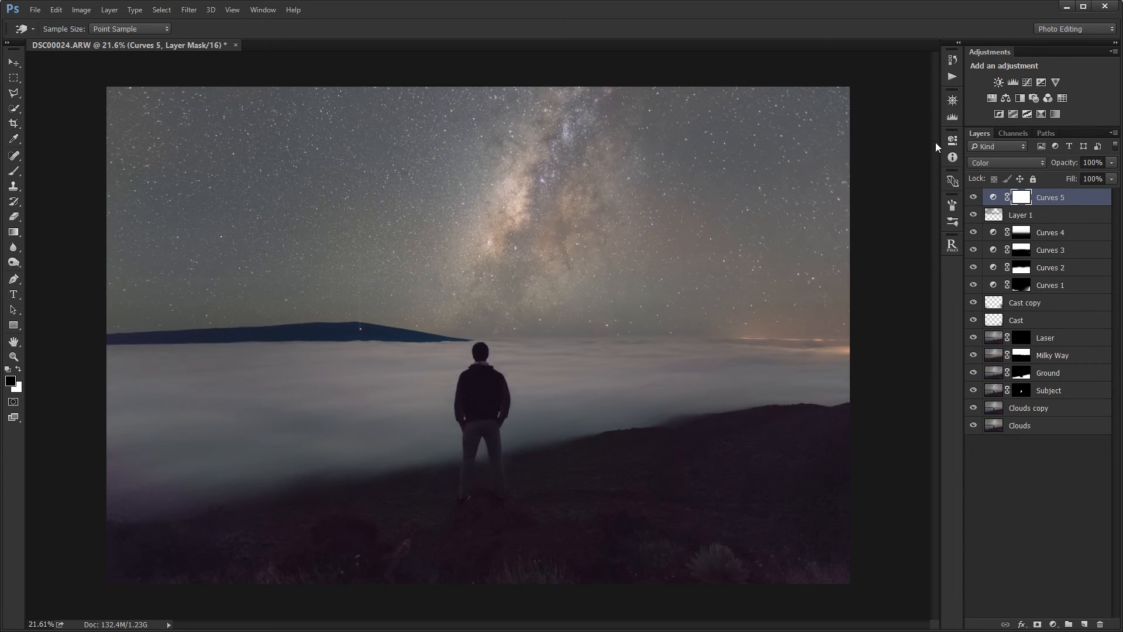
Compare the image repeatedly with Curves 5 hidden and shown.
{"action": "left_click", "coordinate": [974, 199]}
{"action": "left_click", "coordinate": [974, 198]}
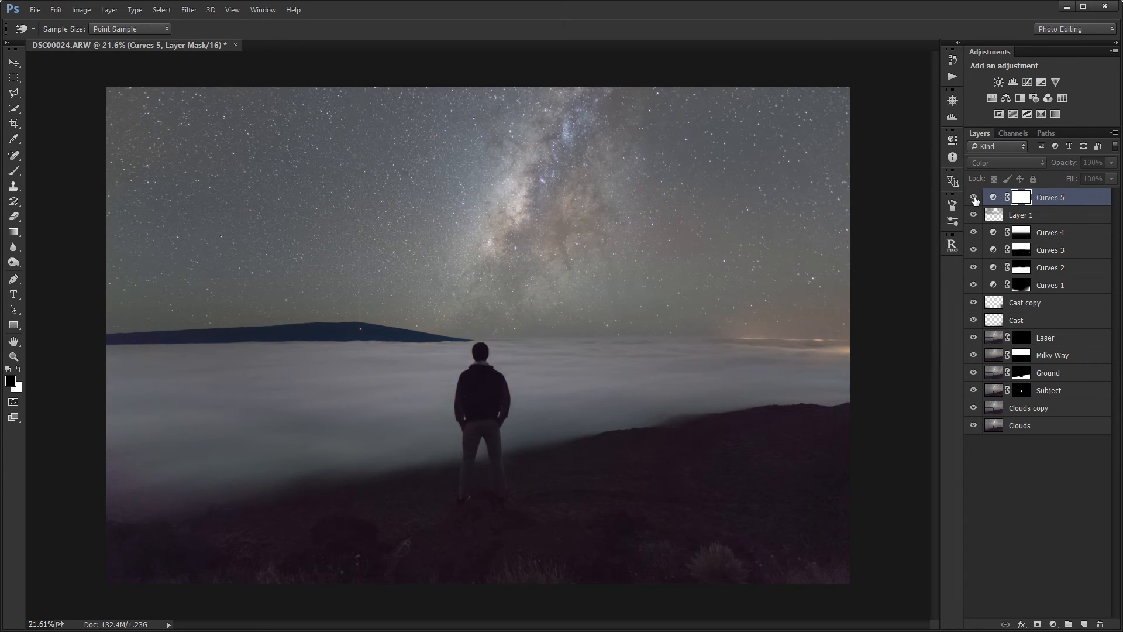
{"action": "left_click", "coordinate": [975, 198]}
{"action": "left_click", "coordinate": [974, 199]}
{"action": "left_click", "coordinate": [974, 198]}
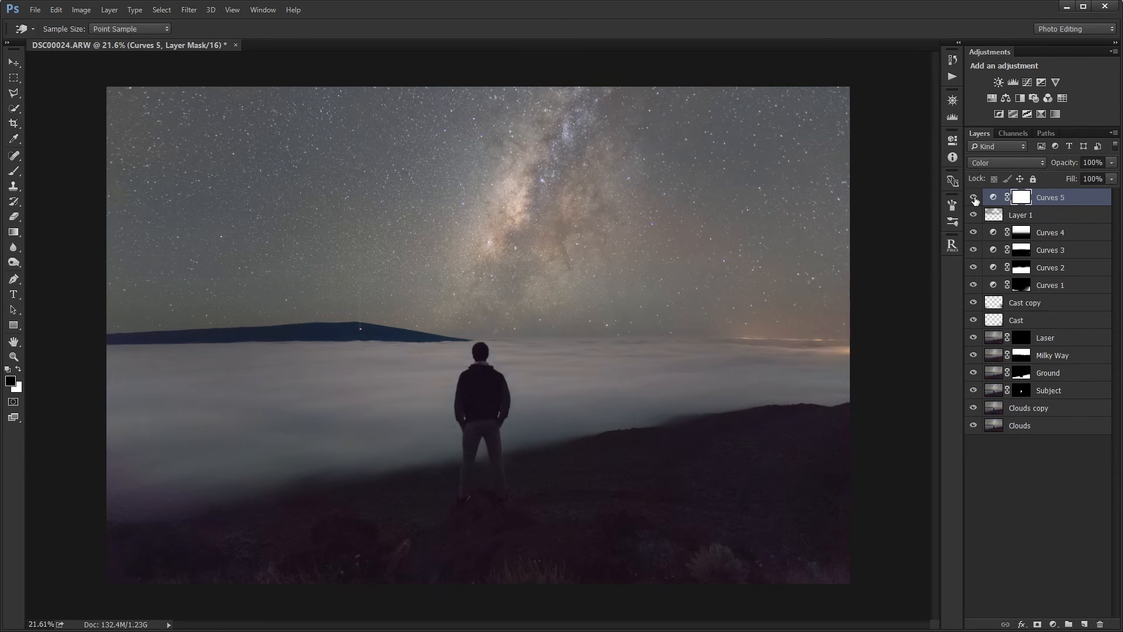
{"action": "left_click", "coordinate": [974, 198]}
{"action": "left_click", "coordinate": [974, 198]}
Lower the Green curve of Curves 5 slightly from the bright Milky Way core using on-image adjustment.
{"action": "double_click", "coordinate": [992, 202]}
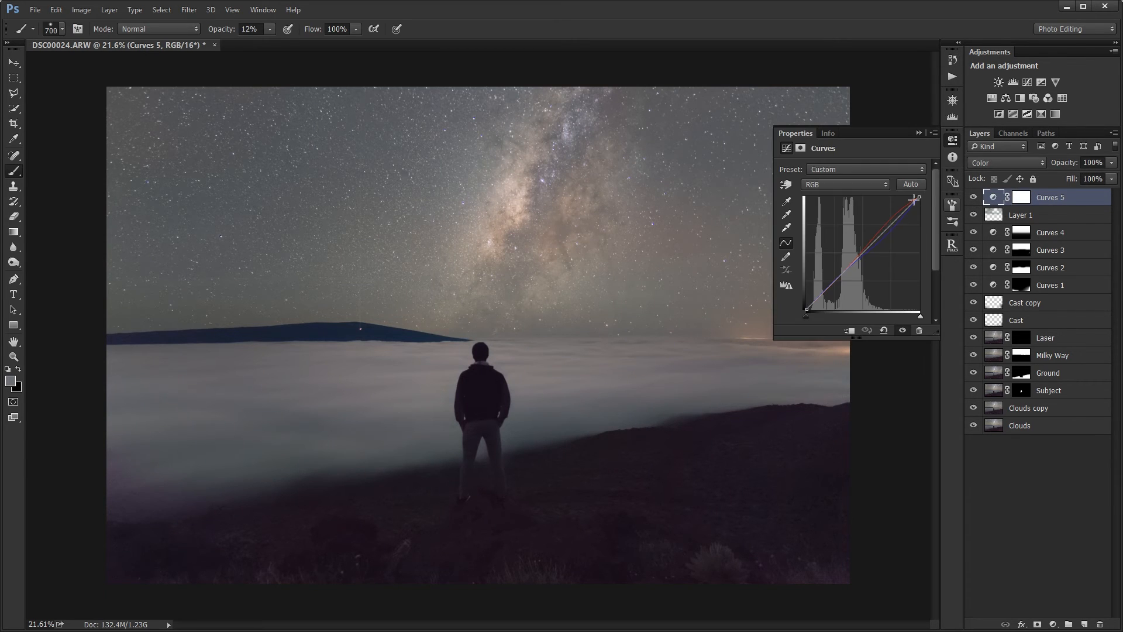
{"action": "left_click", "coordinate": [830, 186]}
{"action": "left_click", "coordinate": [822, 201]}
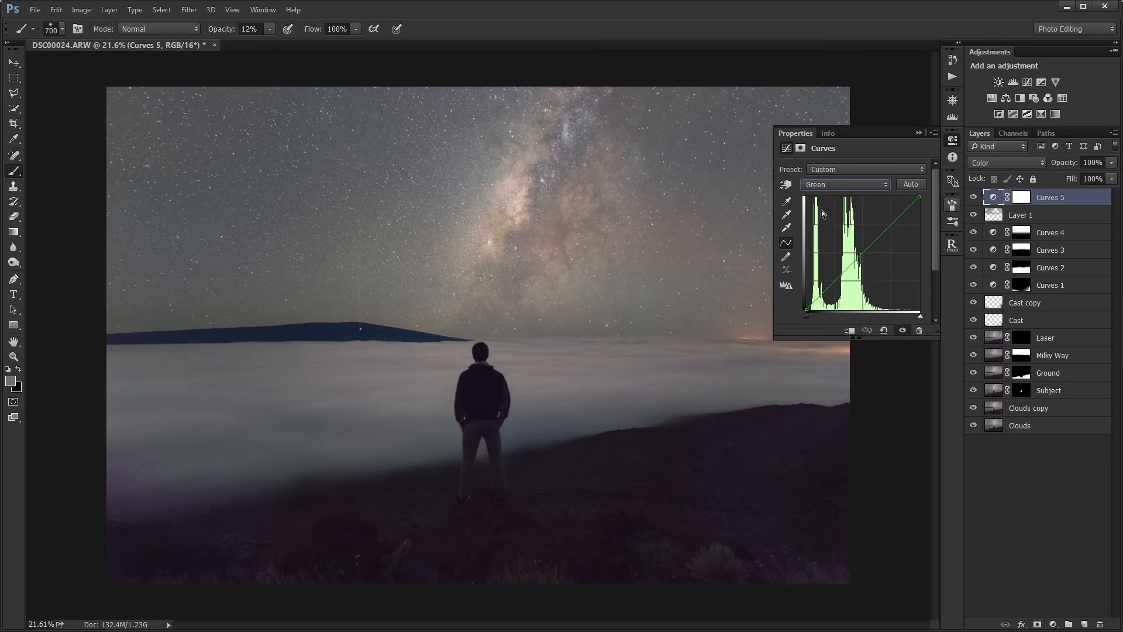
{"action": "left_click", "coordinate": [786, 186]}
{"action": "left_click_drag", "start_coordinate": [522, 202], "coordinate": [521, 207]}
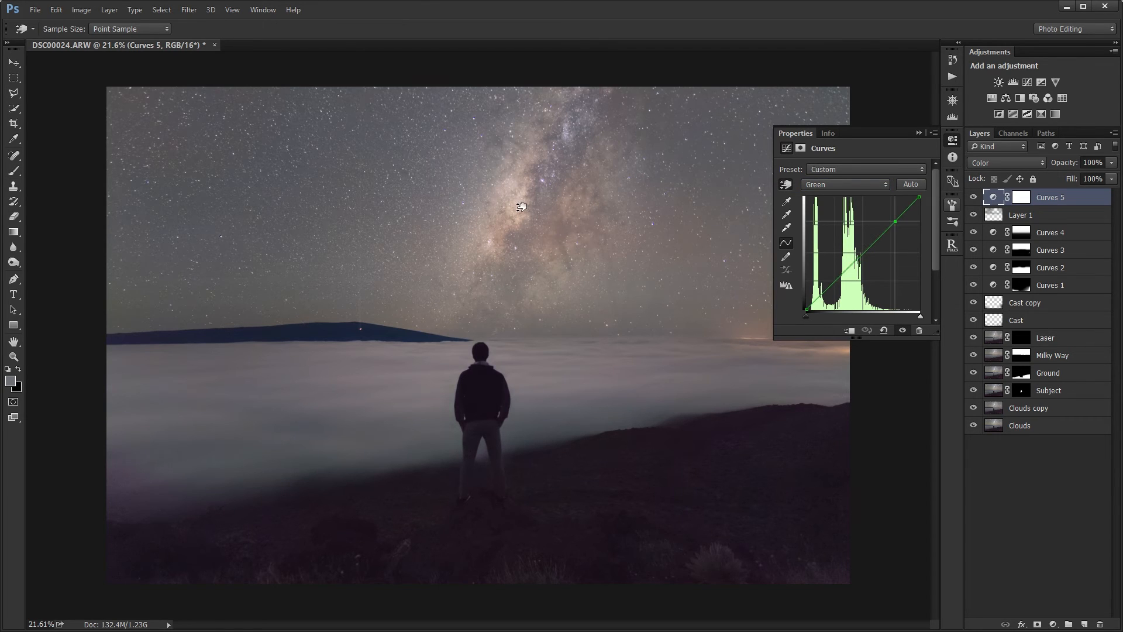
{"action": "left_click", "coordinate": [920, 132]}
Invert the Curves 5 mask to black and paint white over the Milky Way, raising the brush opacity from 12% to 100%.
{"action": "left_click", "coordinate": [1021, 197]}
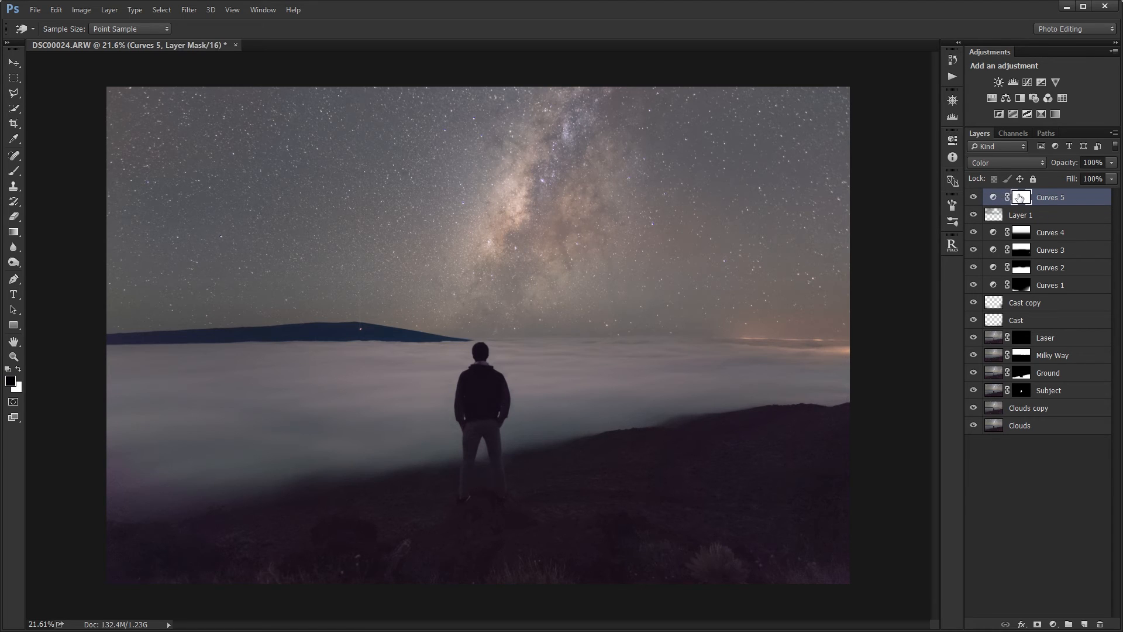
{"action": "key", "text": "ctrl+i"}
{"action": "key", "text": "b"}
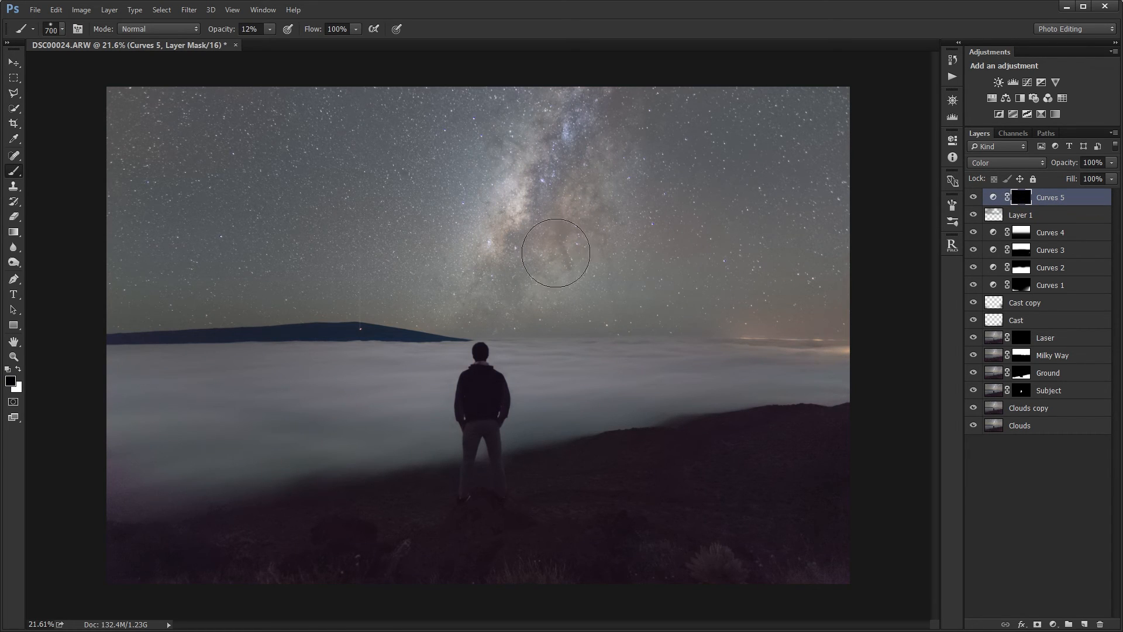
{"action": "key", "text": "x"}
{"action": "key", "text": "bracketright"}
{"action": "key", "text": "bracketright"}
{"action": "mouse_move", "coordinate": [540, 203]}
{"action": "left_mouse_down"}
{"action": "mouse_move", "coordinate": [510, 253]}
{"action": "mouse_move", "coordinate": [529, 206]}
{"action": "mouse_move", "coordinate": [510, 247]}
{"action": "mouse_move", "coordinate": [482, 264]}
{"action": "mouse_move", "coordinate": [478, 281]}
{"action": "mouse_move", "coordinate": [523, 275]}
{"action": "mouse_move", "coordinate": [478, 307]}
{"action": "left_mouse_up"}
{"action": "key", "text": "0"}
{"action": "key", "text": "bracketleft"}
{"action": "key", "text": "bracketleft"}
{"action": "key", "text": "bracketright"}
Lower the Red curve of Curves 5 slightly from the sky beside the Milky Way using on-image adjustment.
{"action": "double_click", "coordinate": [995, 198]}
{"action": "left_click", "coordinate": [823, 186]}
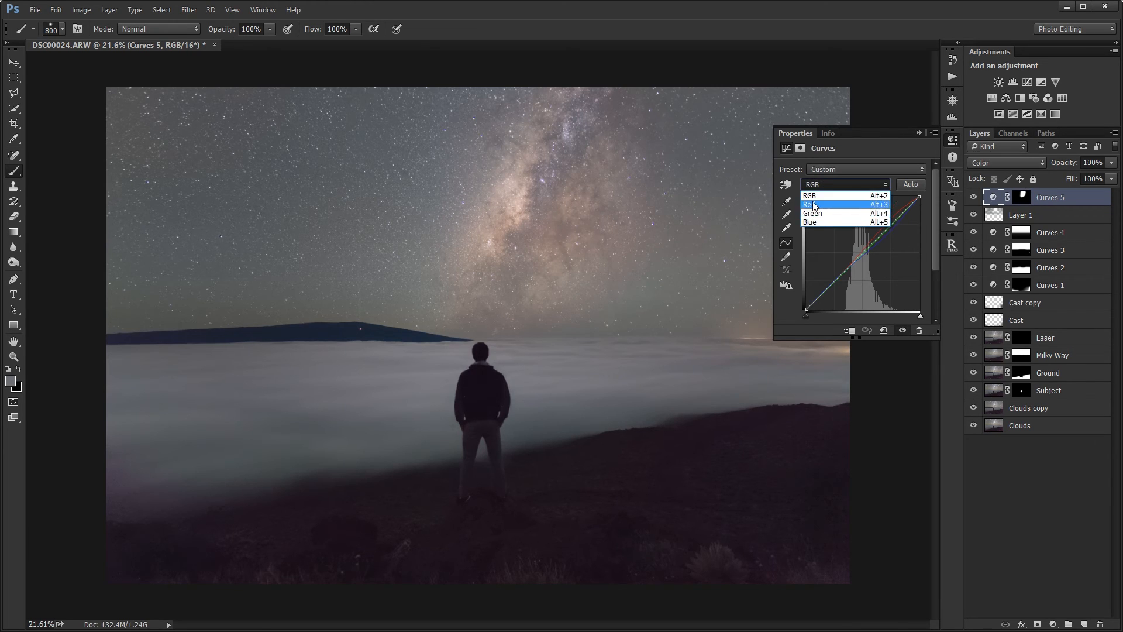
{"action": "left_click", "coordinate": [822, 205]}
{"action": "left_click", "coordinate": [785, 186]}
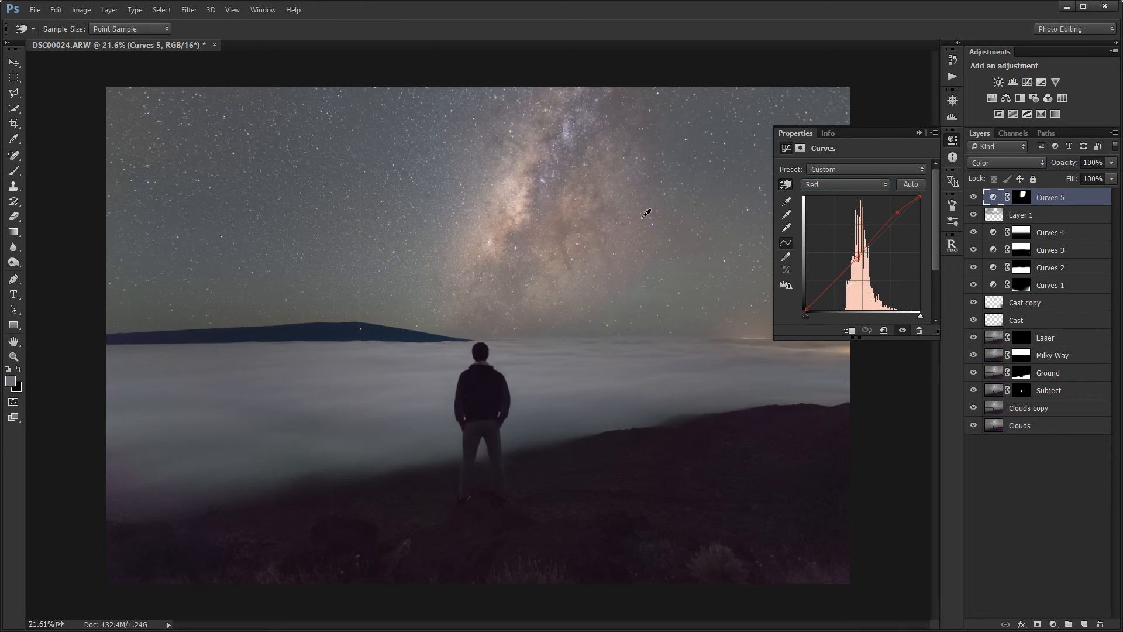
{"action": "left_click_drag", "start_coordinate": [642, 215], "coordinate": [640, 223]}
{"action": "left_click", "coordinate": [919, 134]}
Compare Curves 5 hidden and shown, and examine the whole composite at a reduced size.
{"action": "left_click", "coordinate": [973, 198]}
{"action": "left_click", "coordinate": [974, 198]}
{"action": "scroll", "coordinate": [743, 227], "scroll_direction": "down", "scroll_amount": 8}
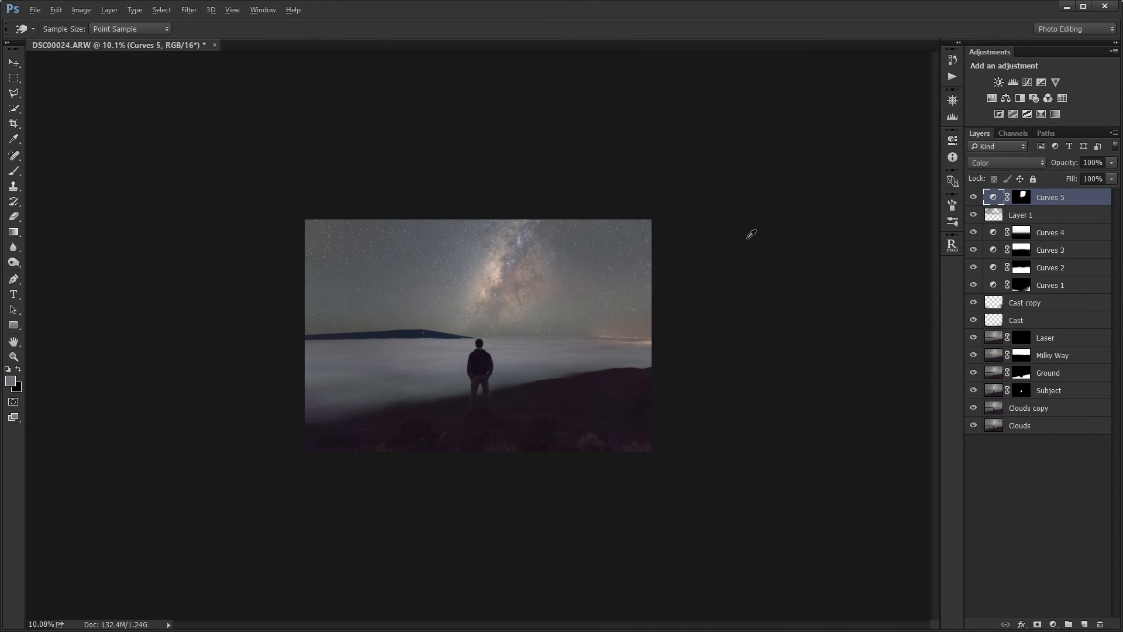
{"action": "scroll", "coordinate": [751, 234], "scroll_direction": "up", "scroll_amount": 6}
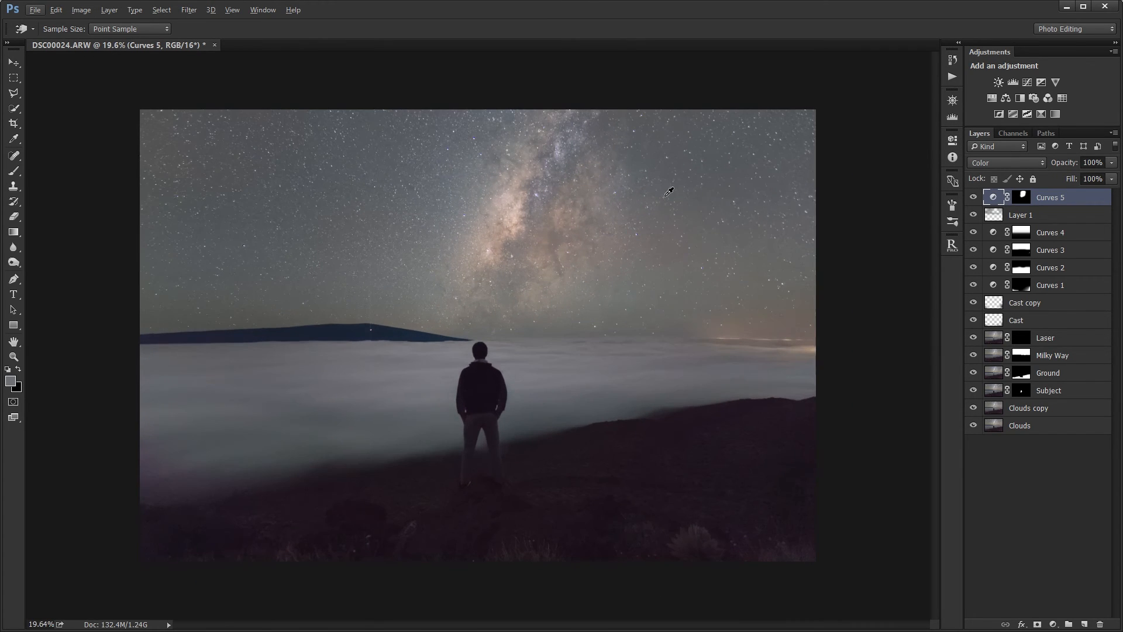
{"action": "scroll", "coordinate": [698, 225], "scroll_direction": "up", "scroll_amount": 1}
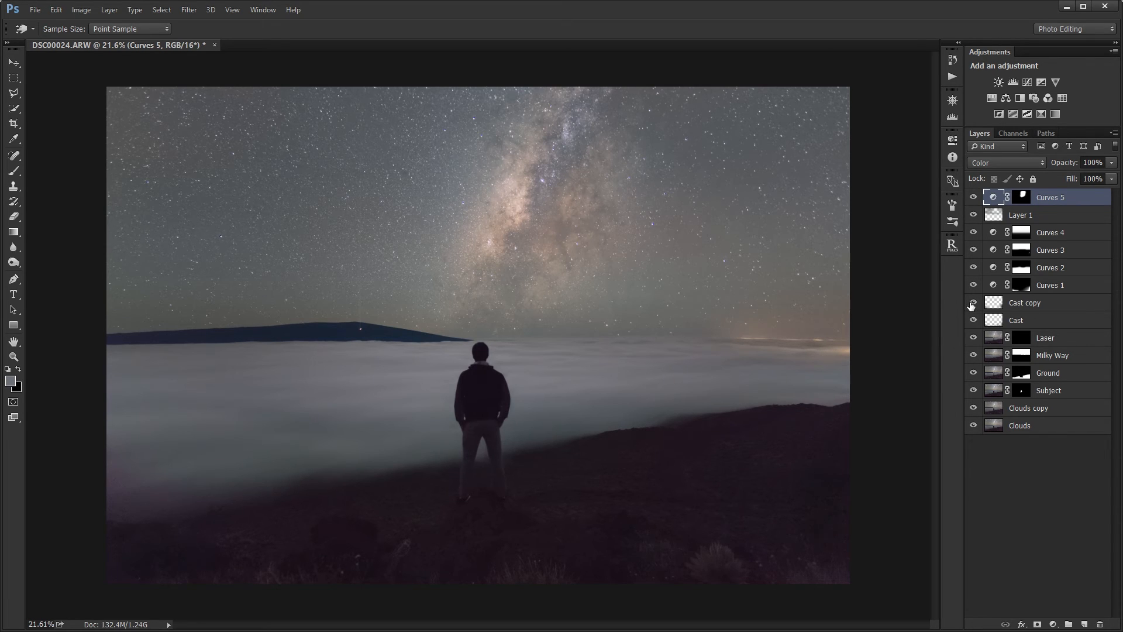
Paint grey over the purple cast in the lower-left clouds on Cast copy with a 900 px brush at 30% opacity, and reselect Curves 5.
{"action": "left_click", "coordinate": [1004, 304]}
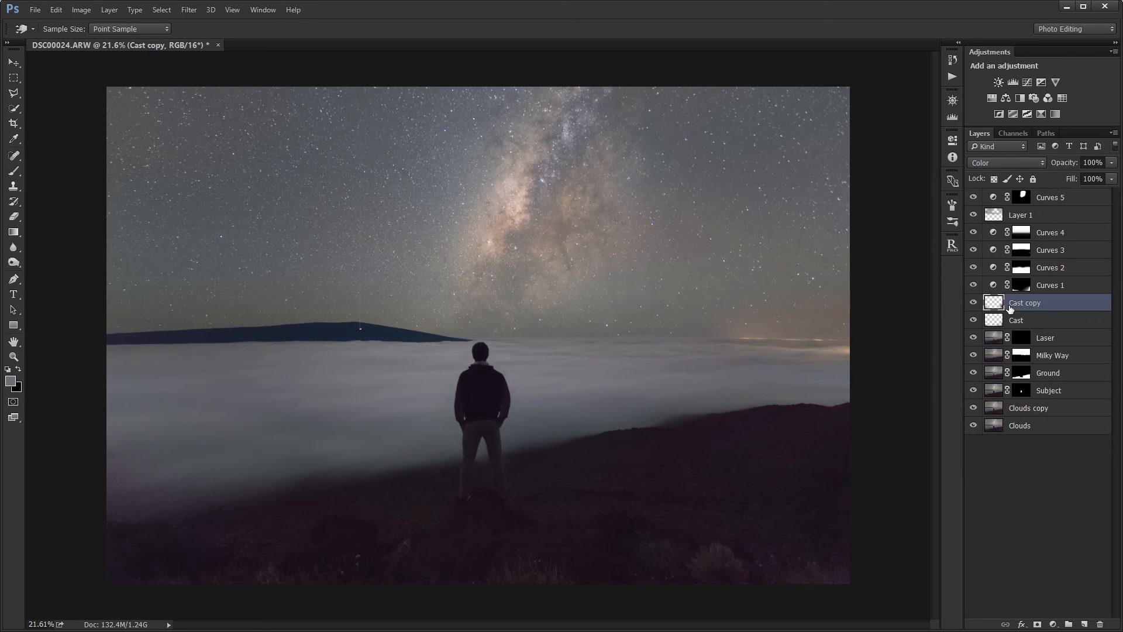
{"action": "key", "text": "b"}
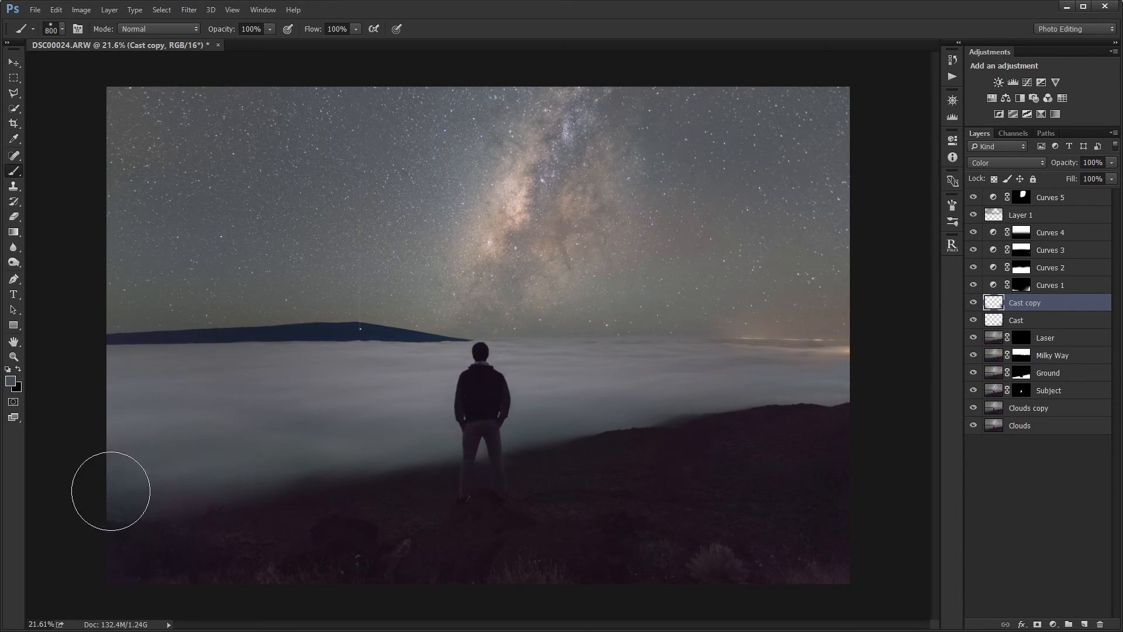
{"action": "key", "text": "bracketright"}
{"action": "key", "text": "3"}
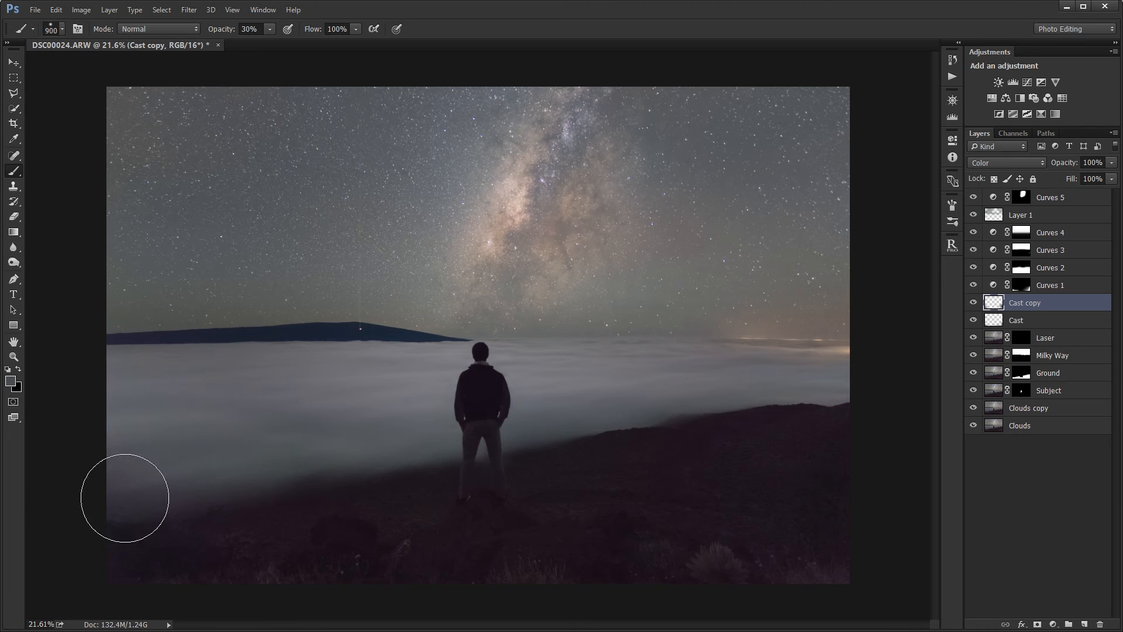
{"action": "left_click", "coordinate": [1005, 493]}
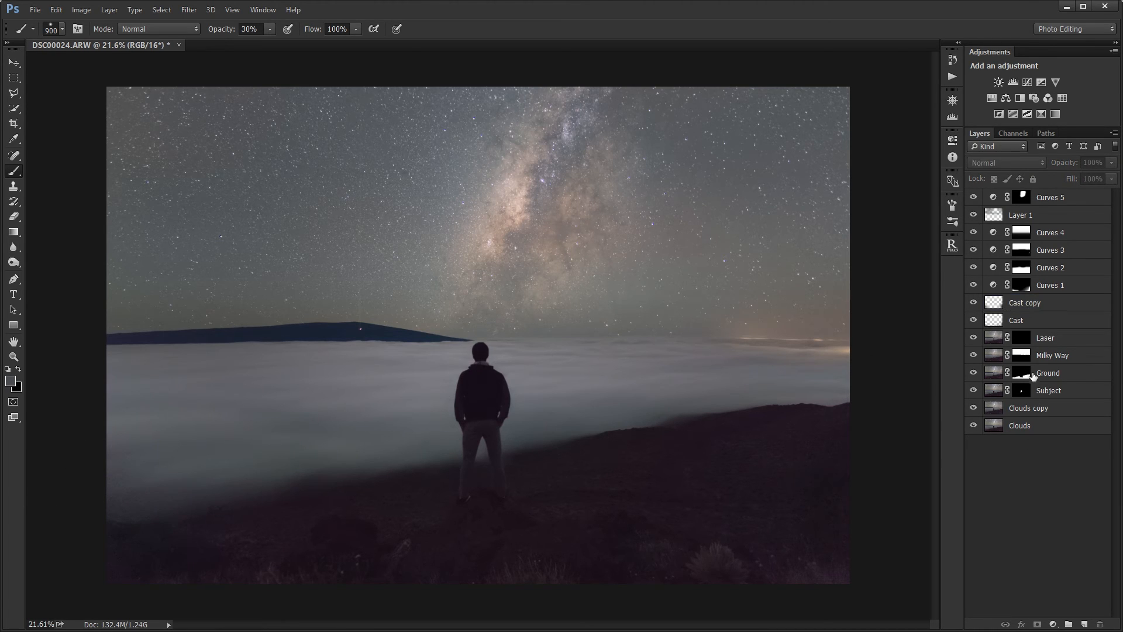
{"action": "left_click", "coordinate": [1034, 304]}
{"action": "left_click", "coordinate": [1039, 199]}
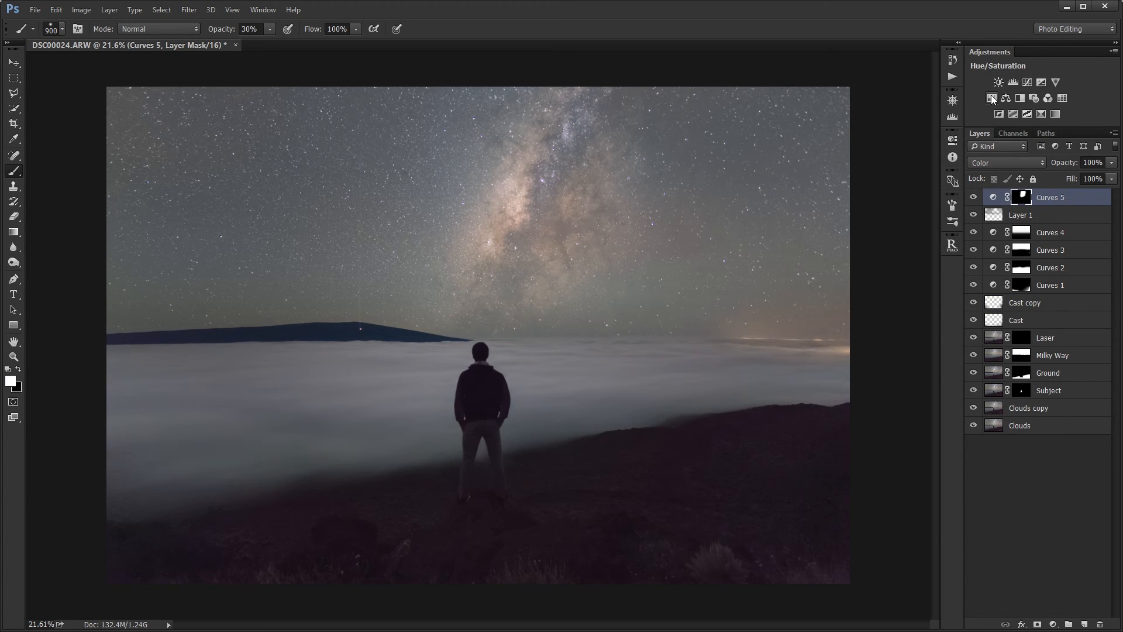
Add a Hue/Saturation adjustment layer above Curves 5 and strongly lower the saturation of the Cyans and Greens.
{"action": "left_click", "coordinate": [992, 98]}
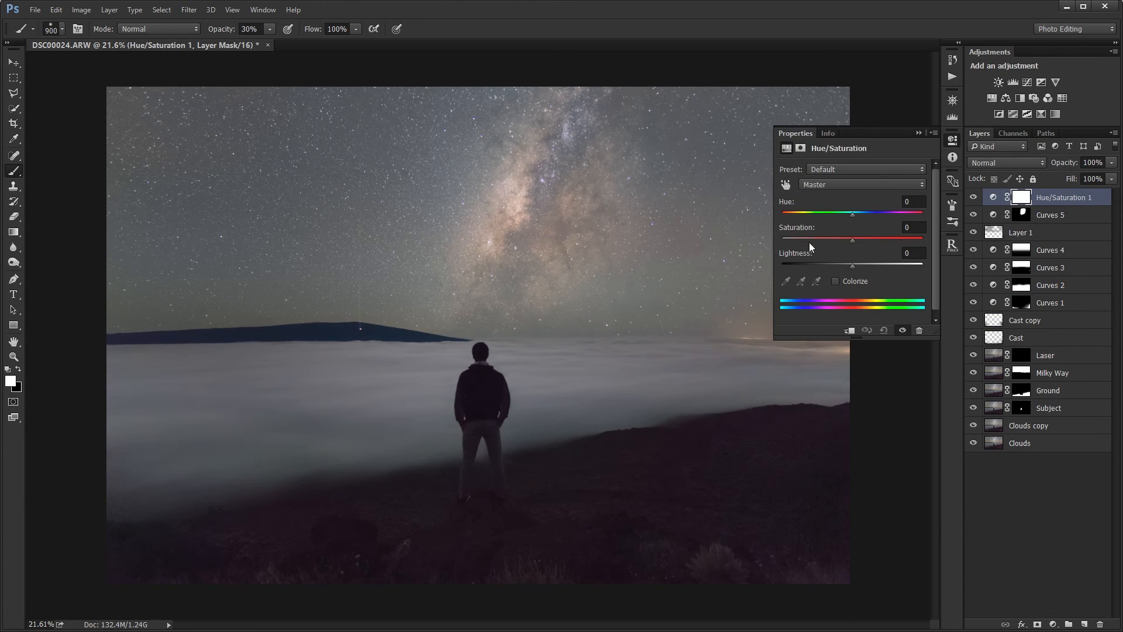
{"action": "left_click", "coordinate": [854, 187]}
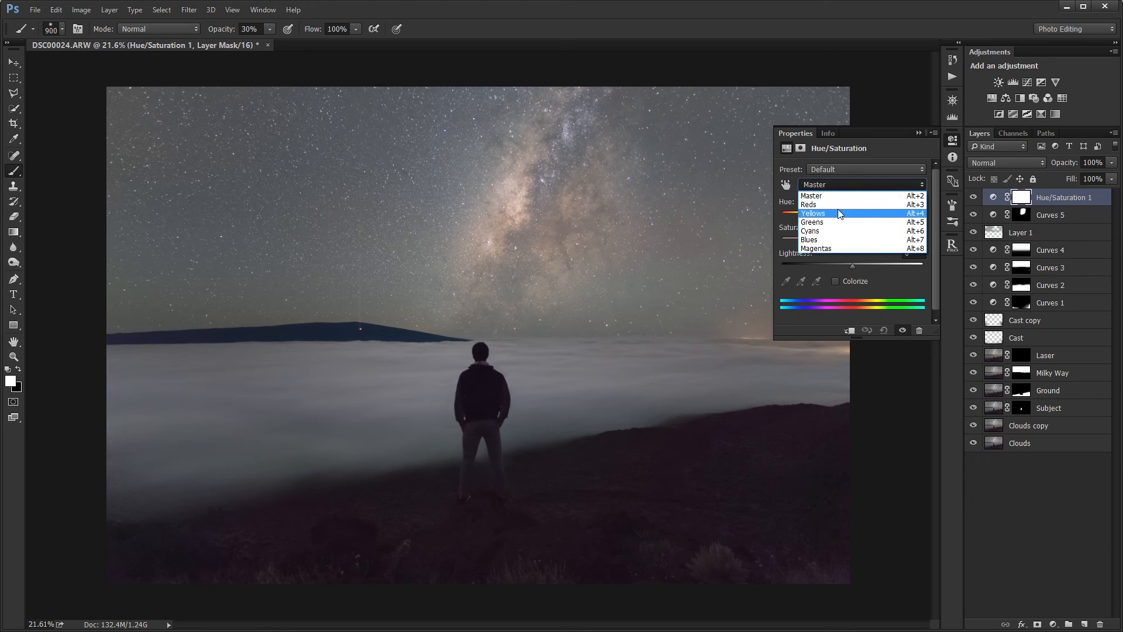
{"action": "left_click", "coordinate": [786, 184]}
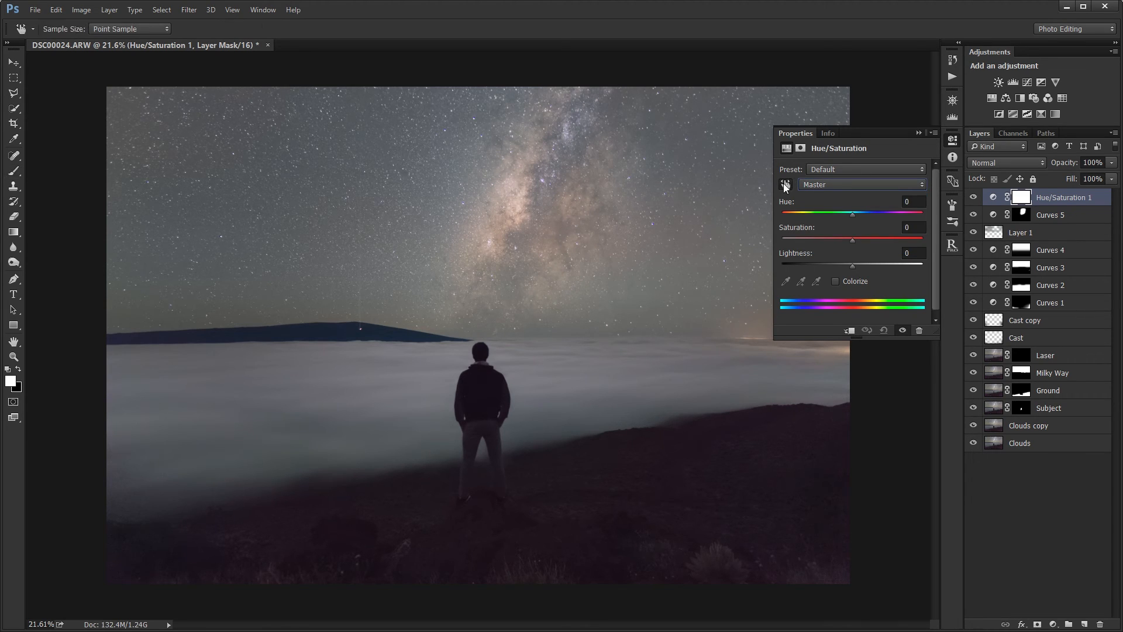
{"action": "left_click", "coordinate": [287, 451]}
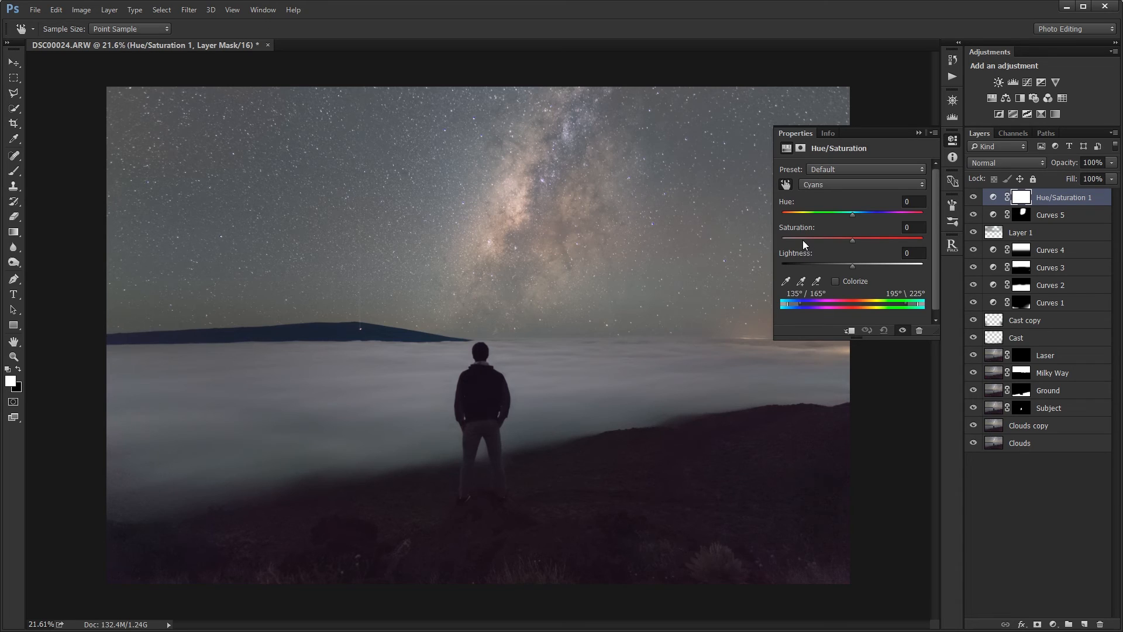
{"action": "mouse_move", "coordinate": [803, 241]}
{"action": "left_mouse_down"}
{"action": "mouse_move", "coordinate": [777, 240]}
{"action": "mouse_move", "coordinate": [798, 240]}
{"action": "left_mouse_up"}
{"action": "left_click", "coordinate": [823, 185]}
{"action": "left_click", "coordinate": [822, 223]}
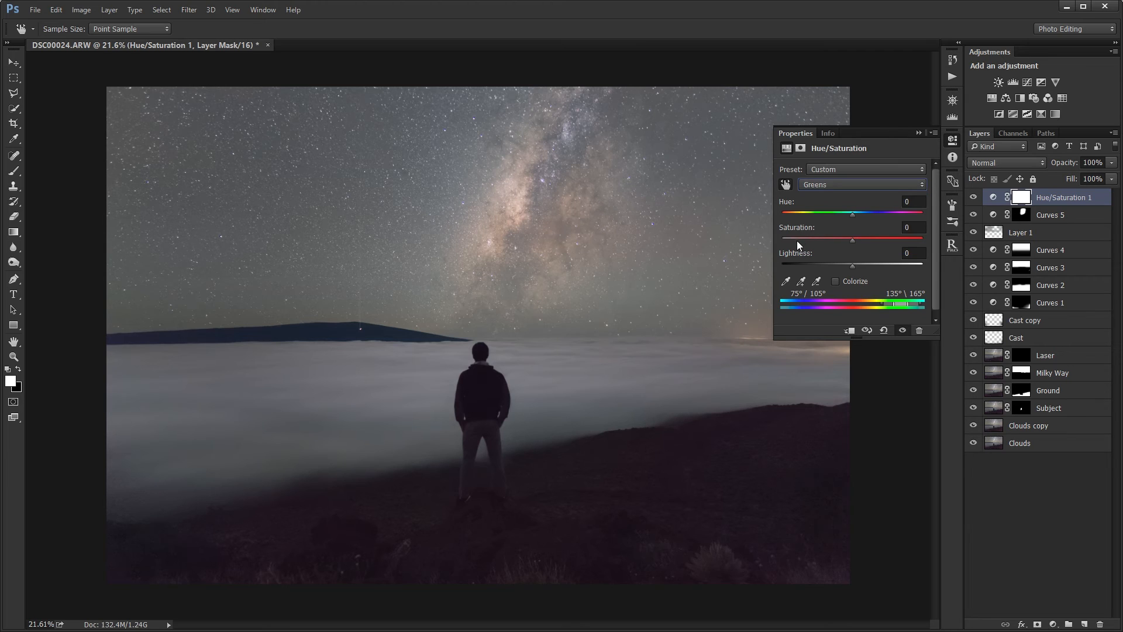
{"action": "left_click_drag", "start_coordinate": [797, 240], "coordinate": [785, 240]}
{"action": "left_click", "coordinate": [918, 132]}
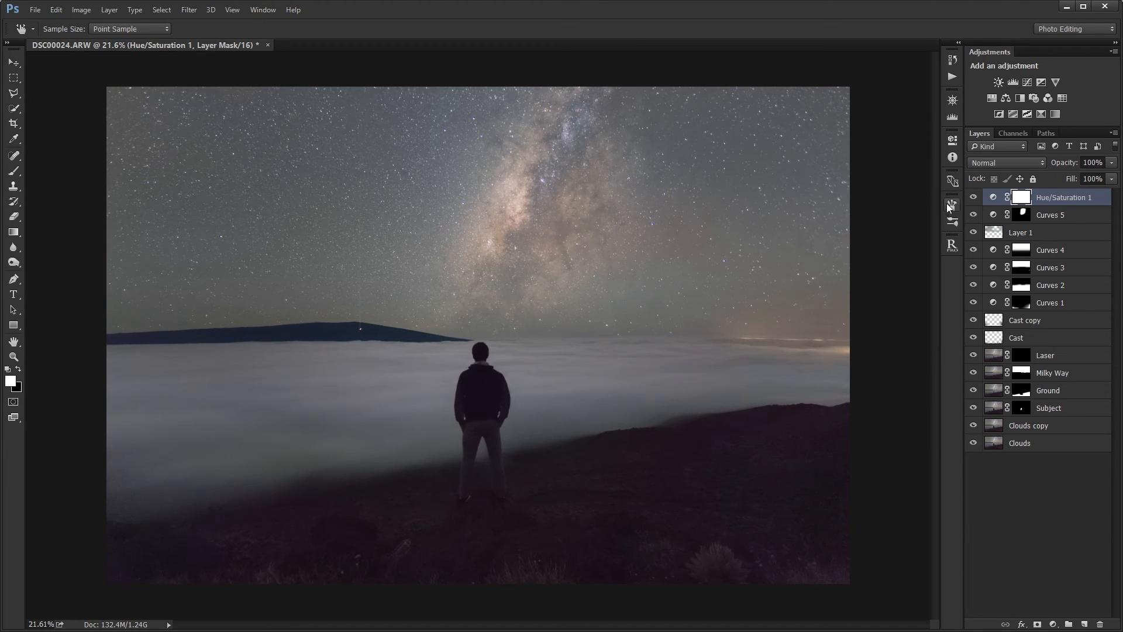
Compare the composite with Hue/Saturation 1 hidden and shown, and against the Clouds layer alone.
{"action": "left_click", "coordinate": [974, 198]}
{"action": "left_click", "coordinate": [973, 198]}
{"action": "left_click", "coordinate": [972, 199]}
{"action": "left_click", "coordinate": [973, 444], "text": "alt"}
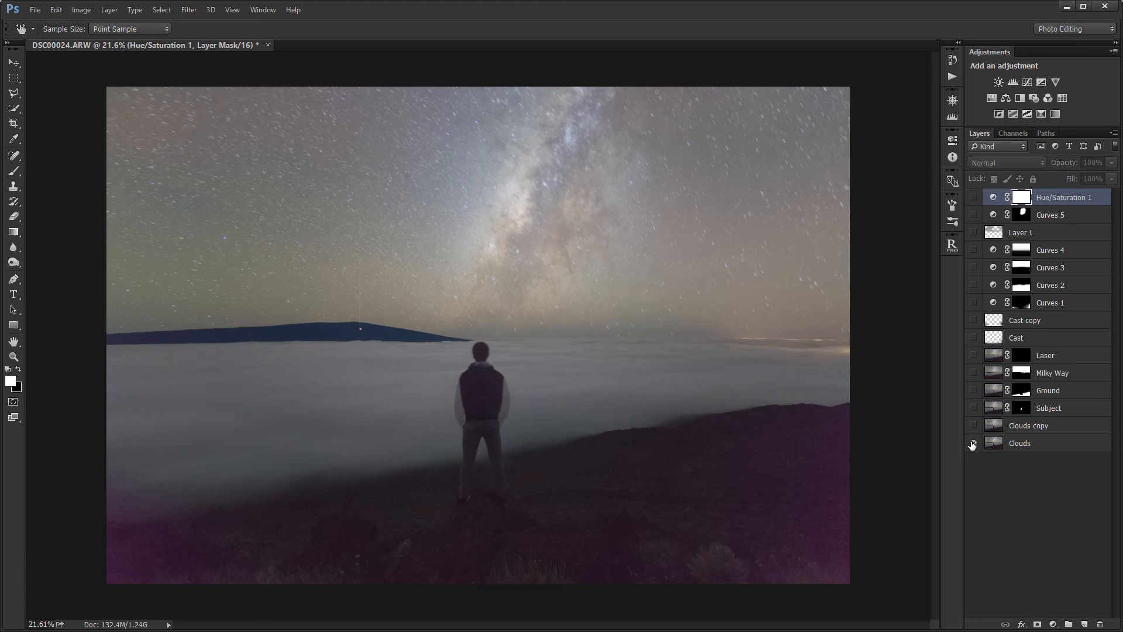
{"action": "left_click", "coordinate": [973, 443], "text": "alt"}
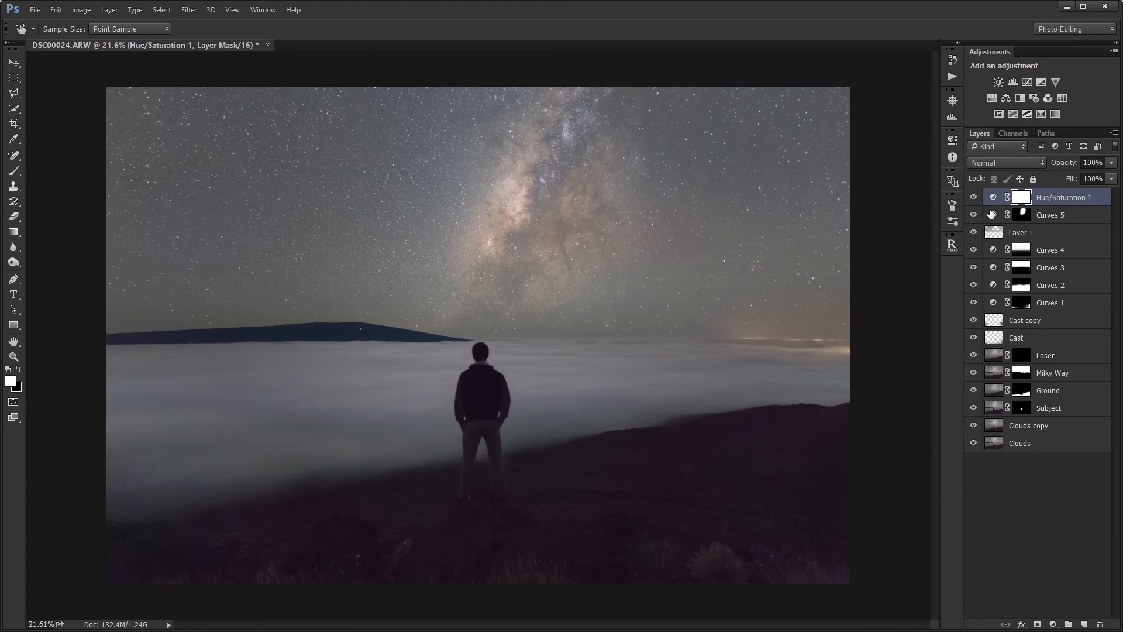
Add a second Hue/Saturation layer above Hue/Saturation 1 with Colorize on, Hue 199 and Saturation 4.
{"action": "left_click", "coordinate": [1043, 219]}
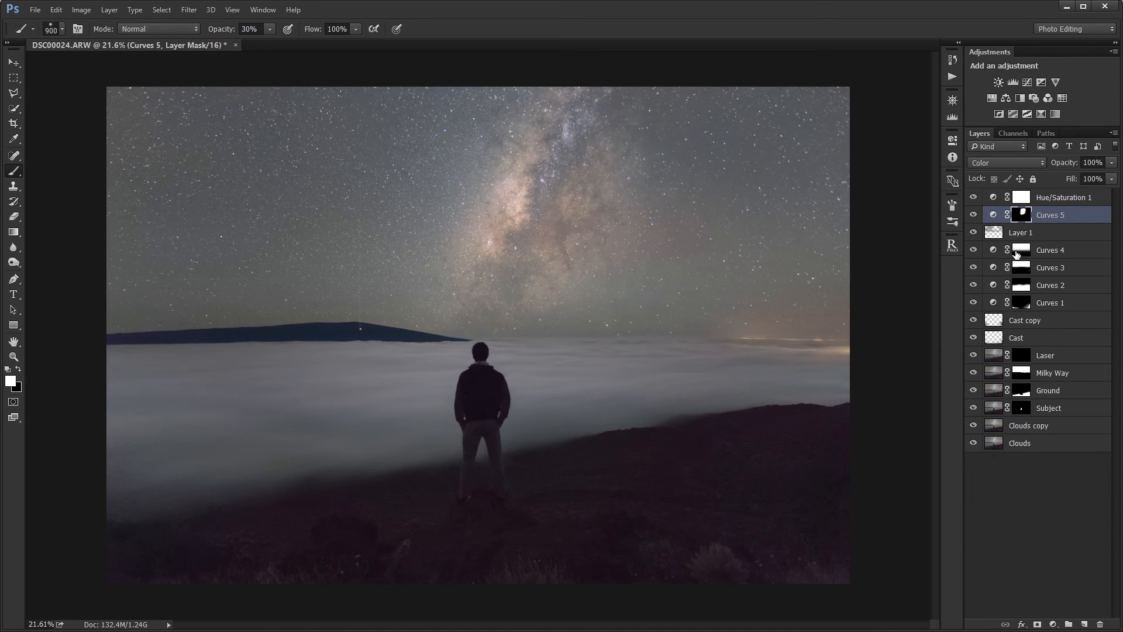
{"action": "left_click", "coordinate": [1030, 197]}
{"action": "left_click", "coordinate": [988, 98]}
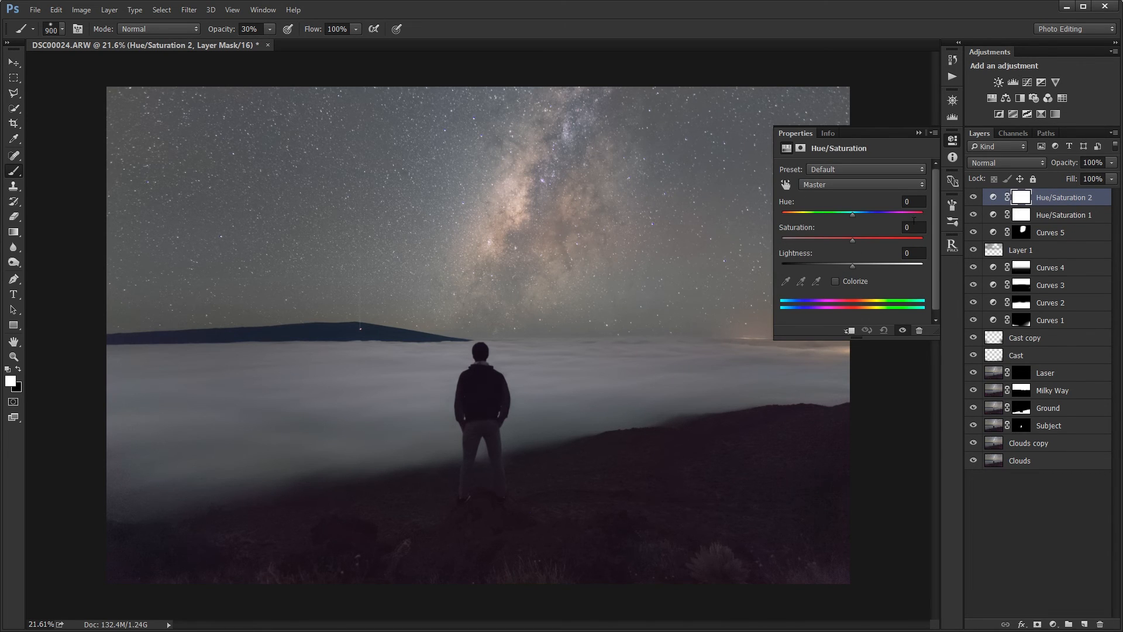
{"action": "left_click", "coordinate": [836, 281]}
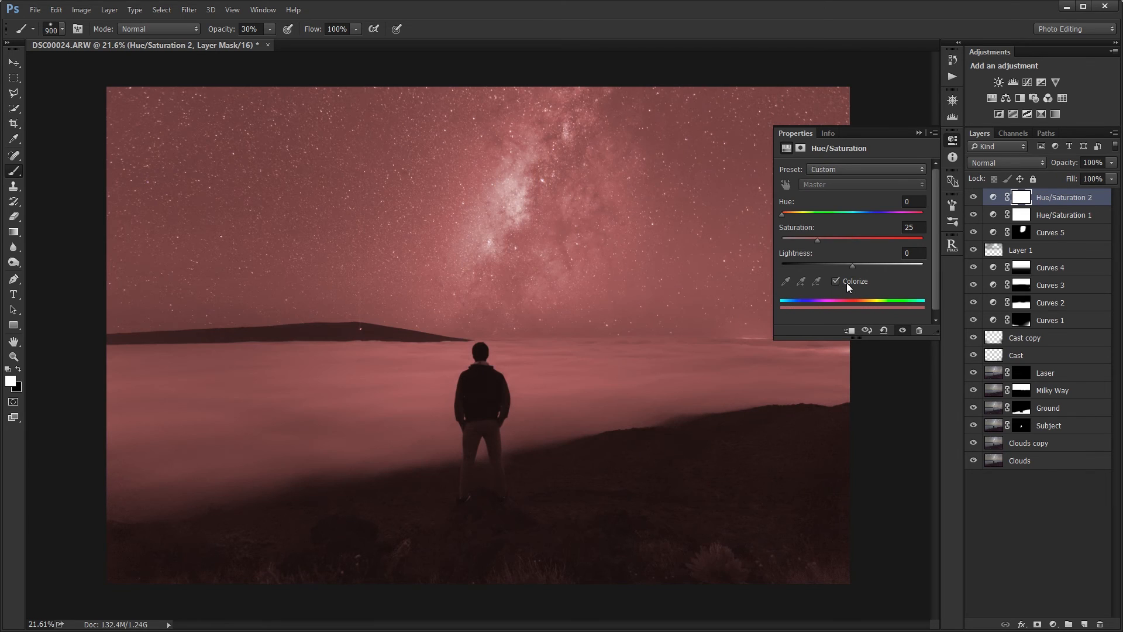
{"action": "left_click_drag", "start_coordinate": [786, 212], "coordinate": [859, 210]}
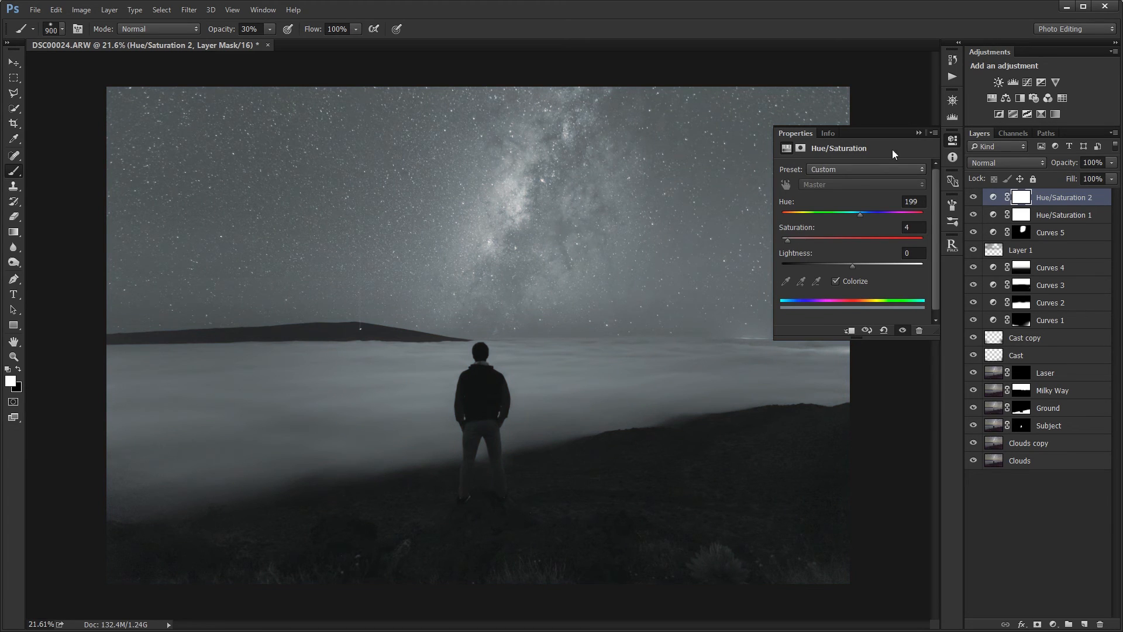
{"action": "left_click", "coordinate": [919, 134]}
Invert the Hue/Saturation 2 mask to black and paint white over the clouds at 100% opacity, reducing the brush from 900 to 600 px.
{"action": "key", "text": "ctrl+i"}
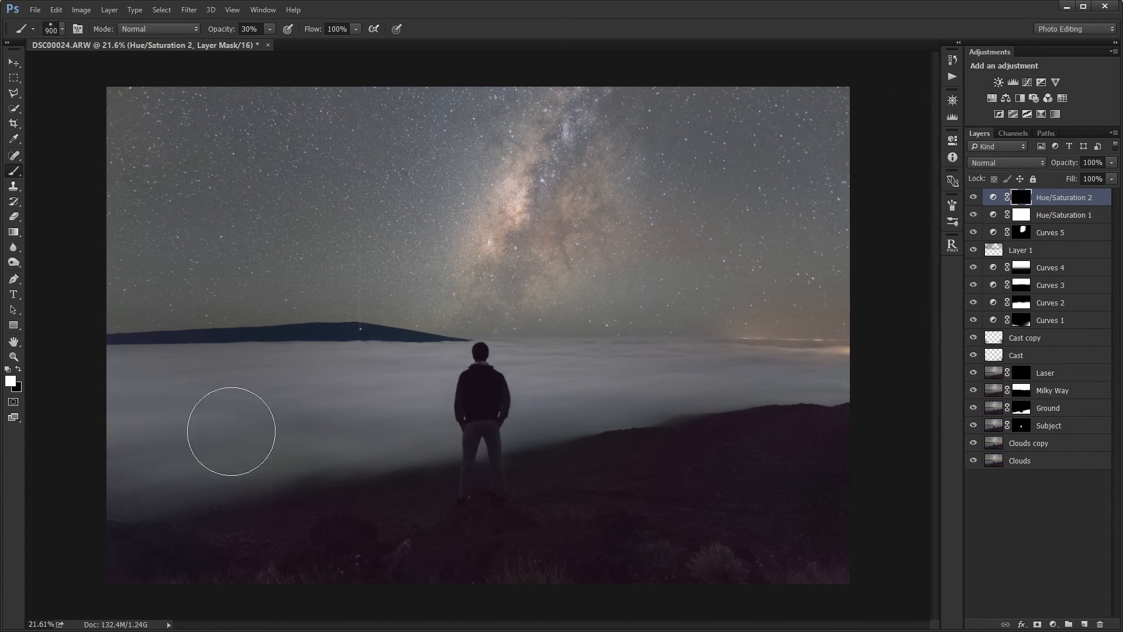
{"action": "key", "text": "0"}
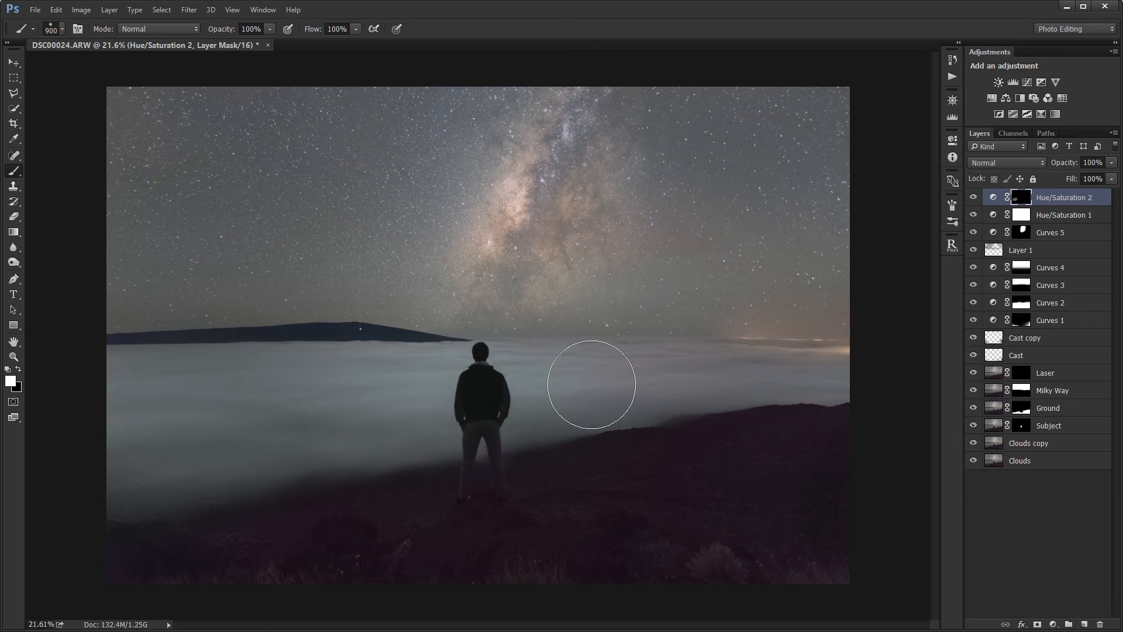
{"action": "key", "text": "bracketleft"}
{"action": "key", "text": "bracketleft"}
{"action": "key", "text": "bracketleft"}
Raise the Saturation and slightly increase the Hue of Hue/Saturation 2, and set the layer's opacity to 50%.
{"action": "double_click", "coordinate": [997, 199]}
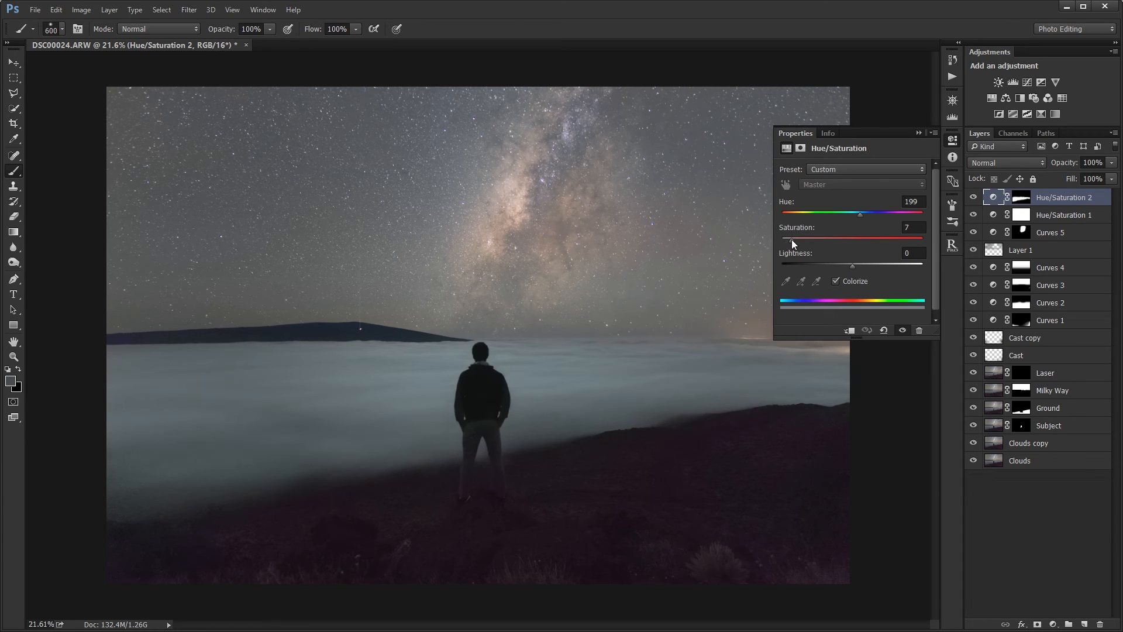
{"action": "left_click_drag", "start_coordinate": [792, 240], "coordinate": [794, 240]}
{"action": "left_click_drag", "start_coordinate": [859, 213], "coordinate": [862, 216]}
{"action": "left_click", "coordinate": [953, 180]}
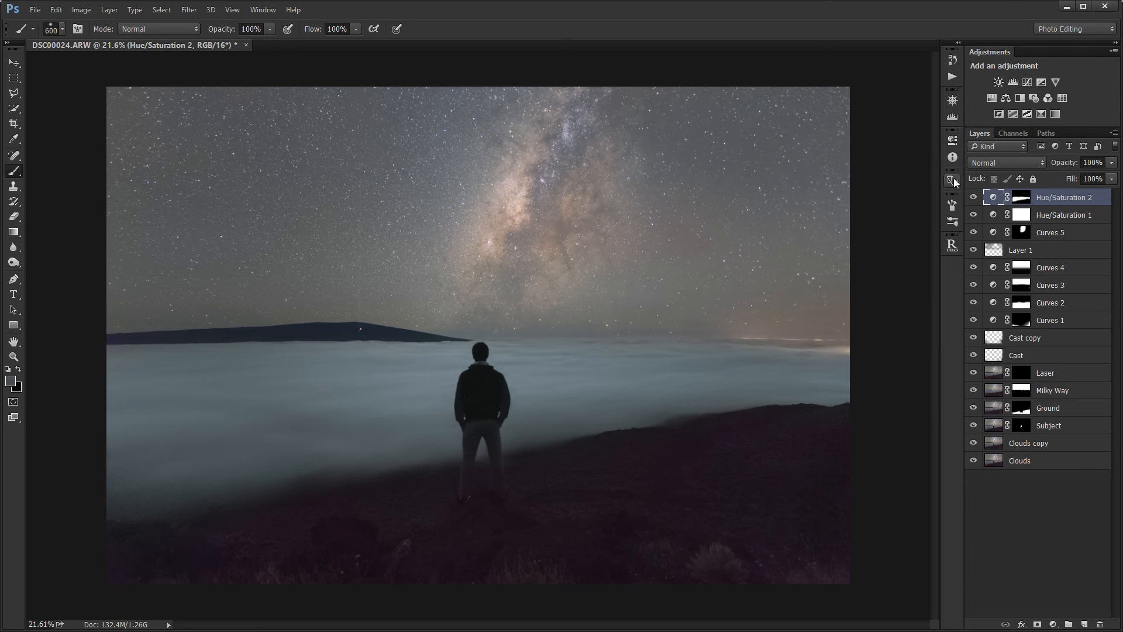
{"action": "key", "text": "v"}
{"action": "key", "text": "5"}
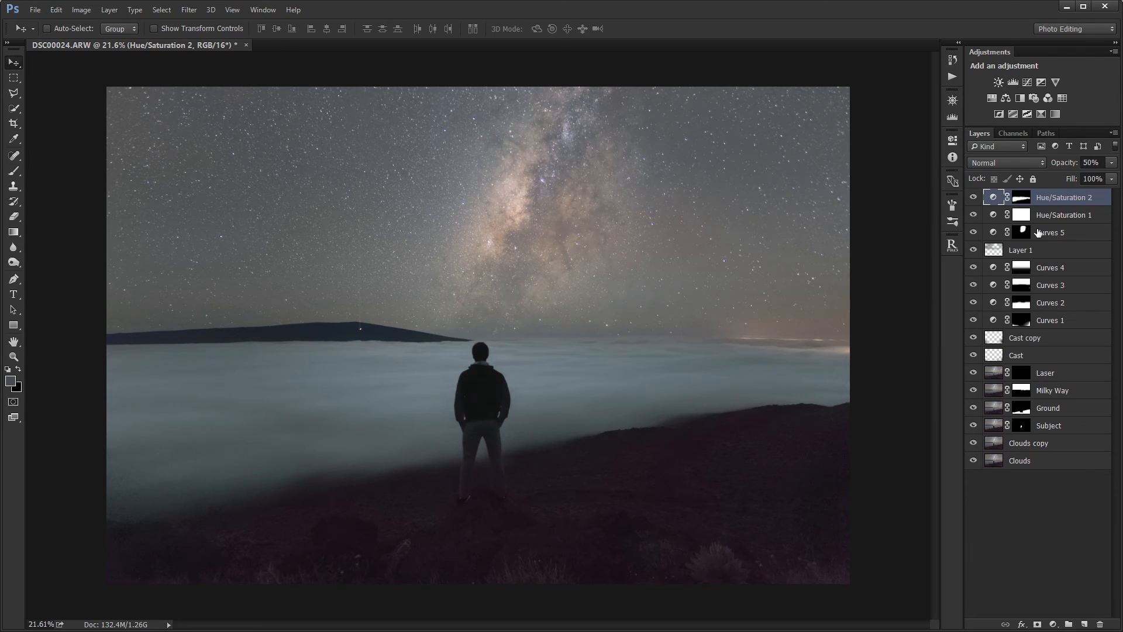
Compare Hue/Saturation 2 hidden and shown, and examine the colour of the clouds close up and in the whole composite.
{"action": "left_click", "coordinate": [975, 198]}
{"action": "left_click", "coordinate": [975, 198]}
{"action": "left_click", "coordinate": [974, 198]}
{"action": "left_click", "coordinate": [974, 199]}
{"action": "left_click", "coordinate": [974, 198]}
{"action": "left_click", "coordinate": [974, 199]}
{"action": "left_click", "coordinate": [974, 198]}
{"action": "left_click", "coordinate": [974, 198]}
{"action": "scroll", "coordinate": [110, 503], "scroll_direction": "up", "scroll_amount": 6}
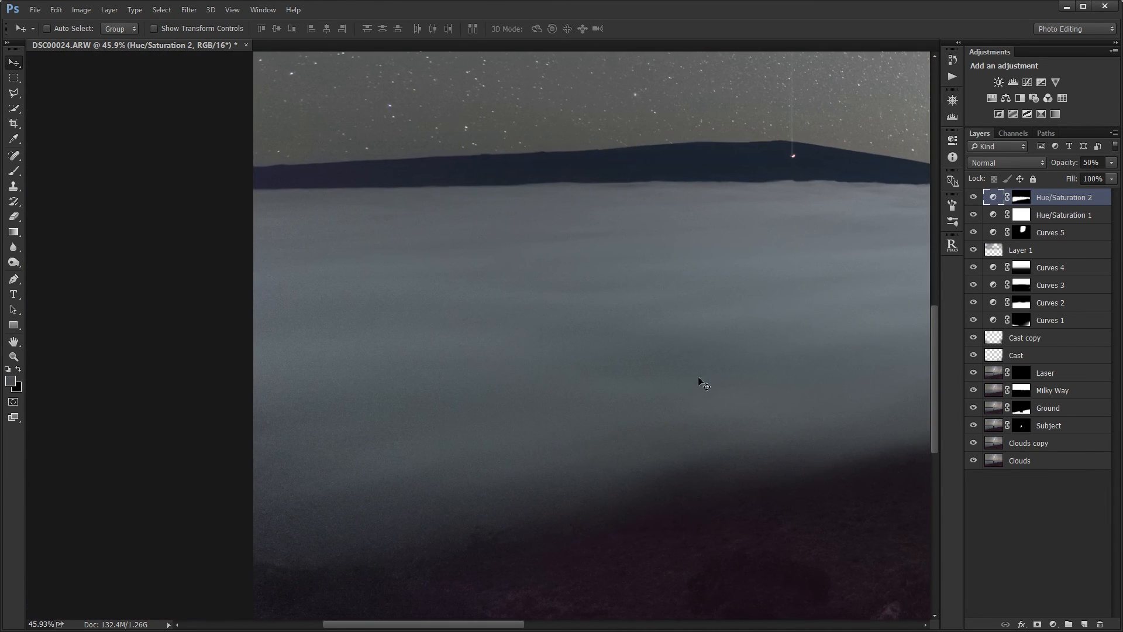
{"action": "scroll", "coordinate": [702, 383], "scroll_direction": "up", "scroll_amount": 3}
{"action": "left_click_drag", "start_coordinate": [784, 348], "coordinate": [895, 328]}
{"action": "scroll", "coordinate": [662, 403], "scroll_direction": "down", "scroll_amount": 8}
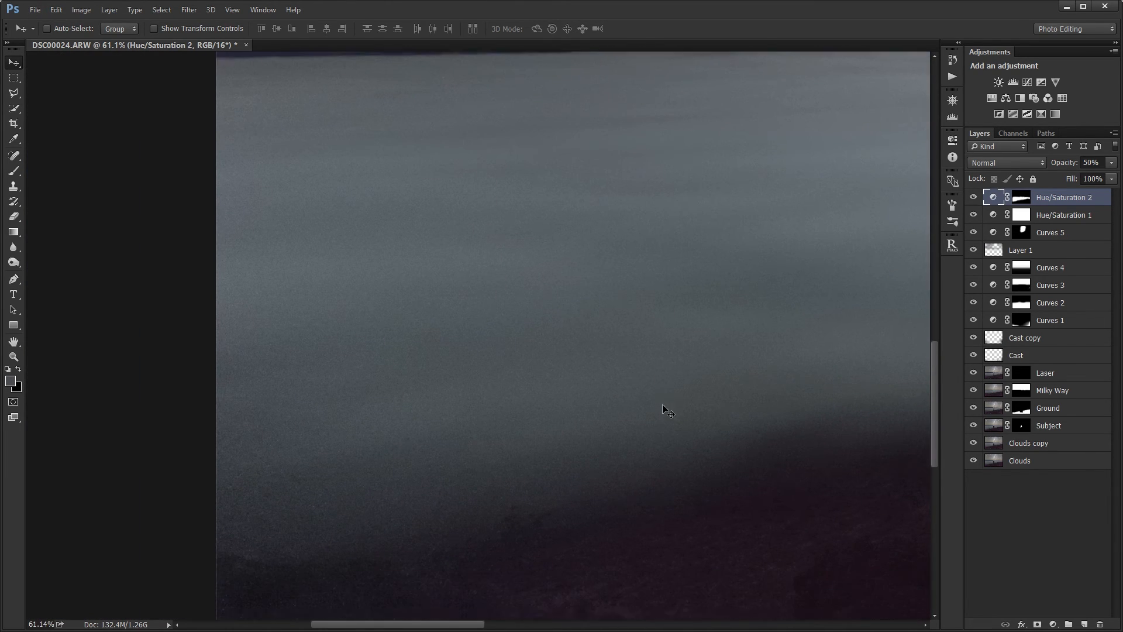
{"action": "scroll", "coordinate": [623, 232], "scroll_direction": "down", "scroll_amount": 1}
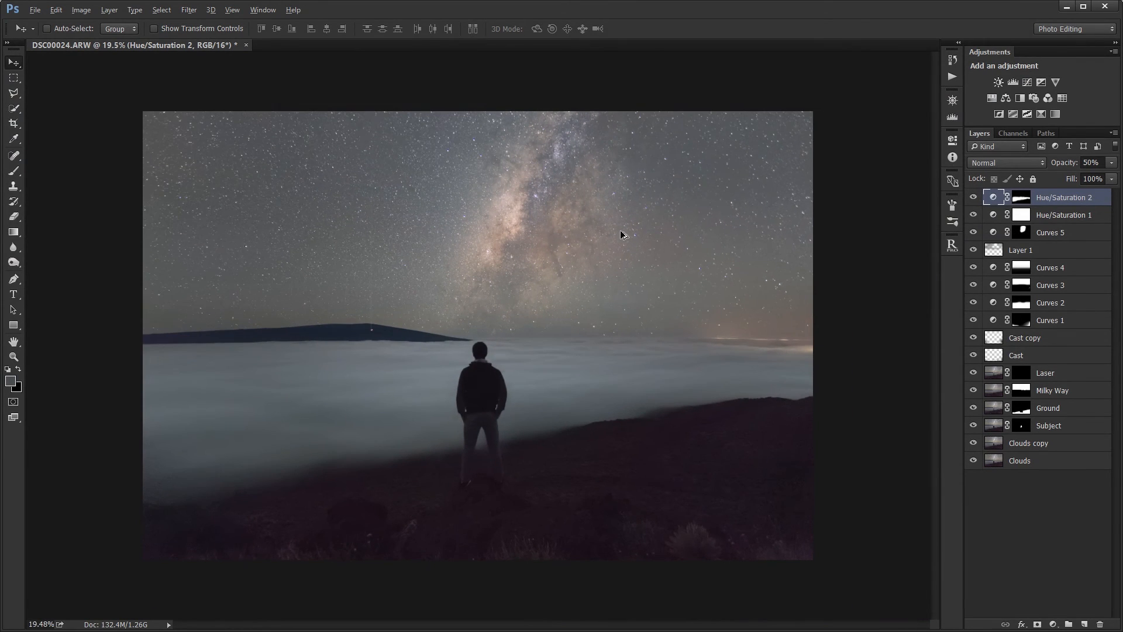
{"action": "scroll", "coordinate": [623, 232], "scroll_direction": "up", "scroll_amount": 1}
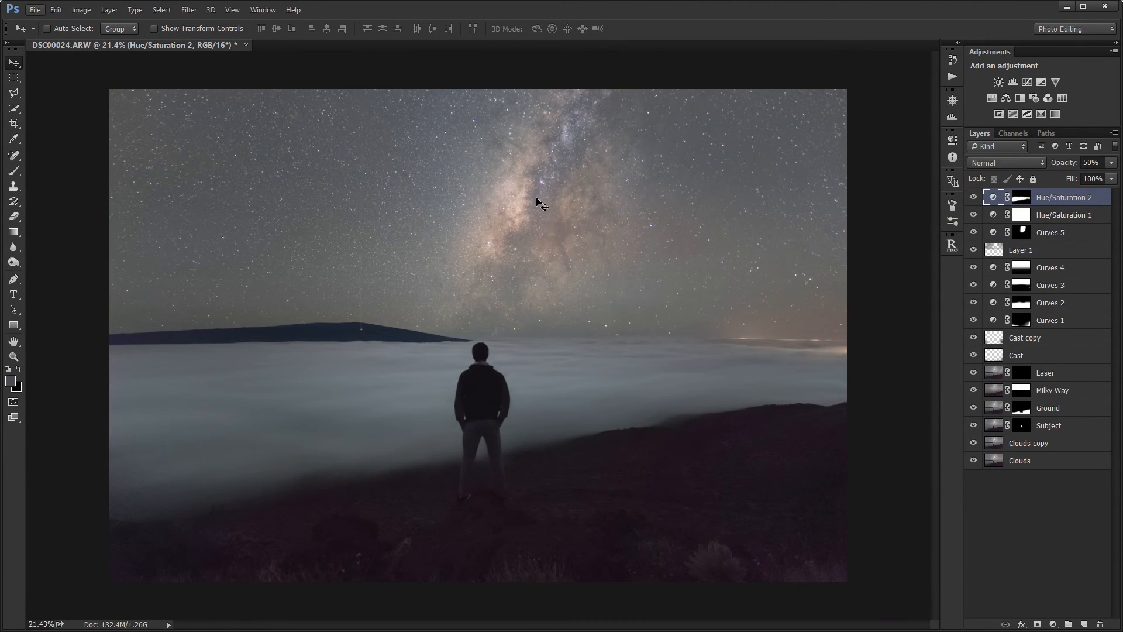
Add a Curves layer above Hue/Saturation 2 and darken it by lowering the RGB curve from the Milky Way and upper-left sky with on-image adjustment.
{"action": "left_click", "coordinate": [1033, 82]}
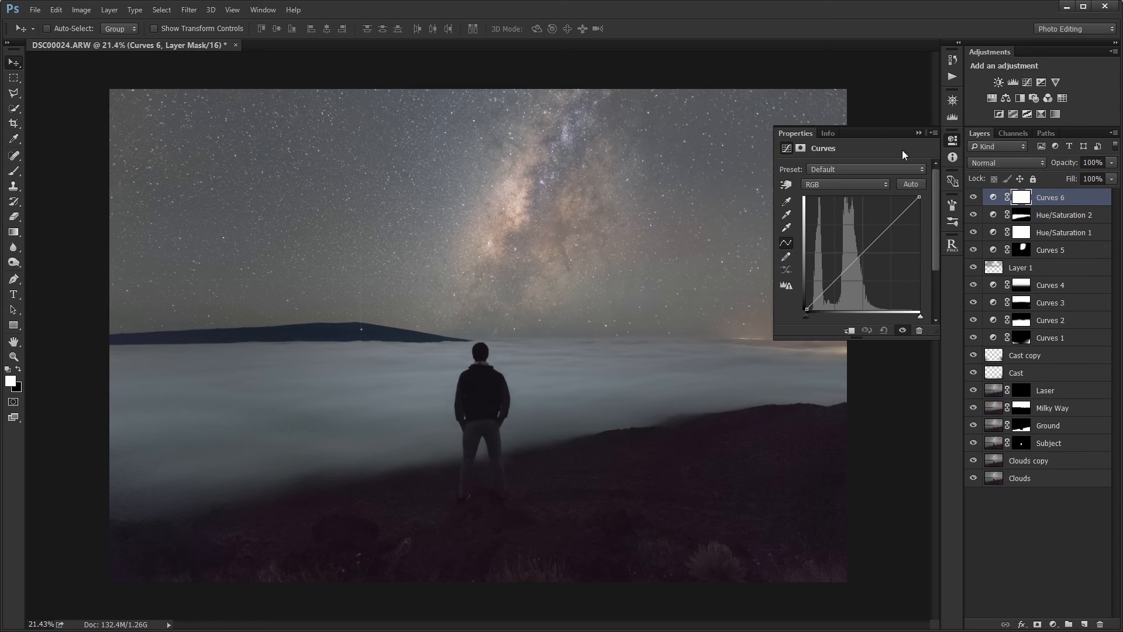
{"action": "left_click", "coordinate": [786, 184]}
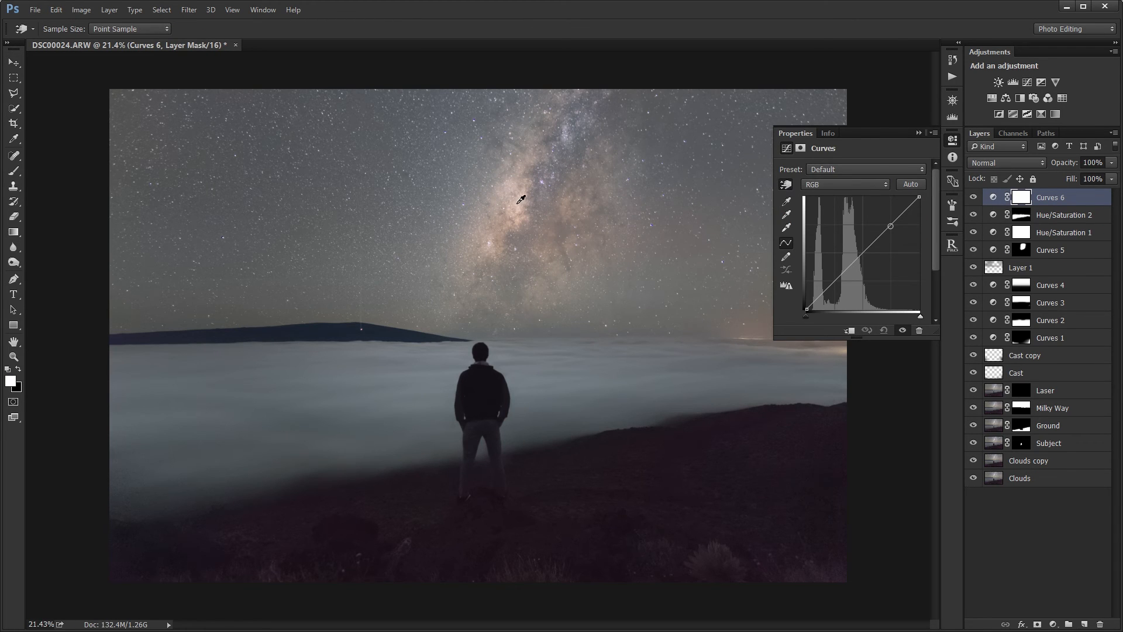
{"action": "left_click_drag", "start_coordinate": [521, 199], "coordinate": [519, 215]}
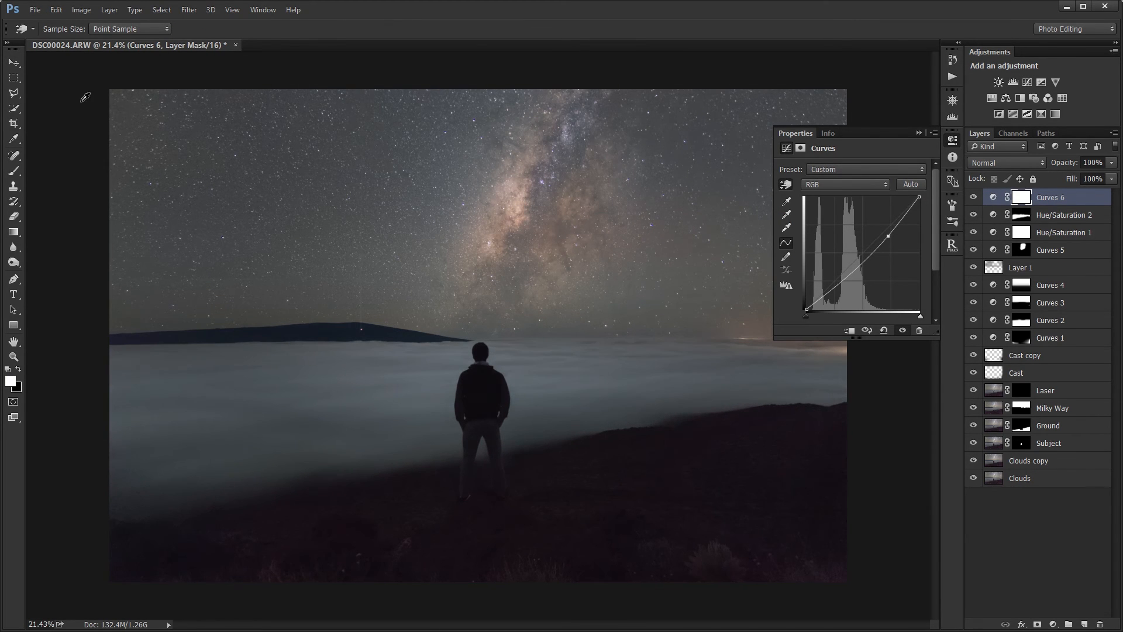
{"action": "left_click_drag", "start_coordinate": [131, 105], "coordinate": [128, 111]}
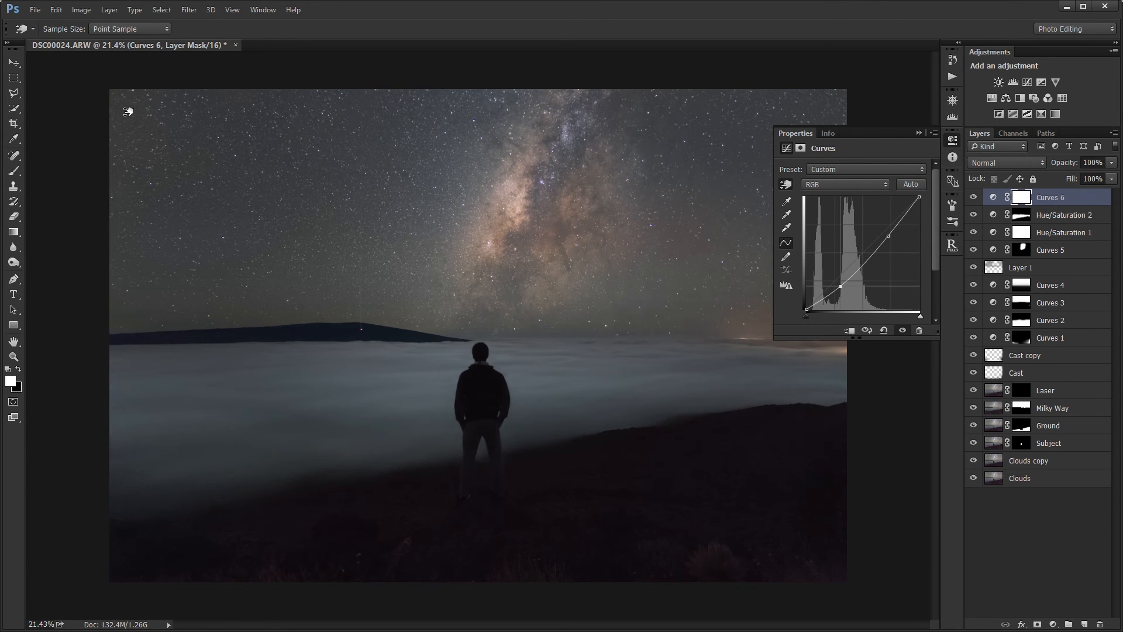
{"action": "left_click_drag", "start_coordinate": [128, 111], "coordinate": [127, 109]}
{"action": "left_click", "coordinate": [918, 134]}
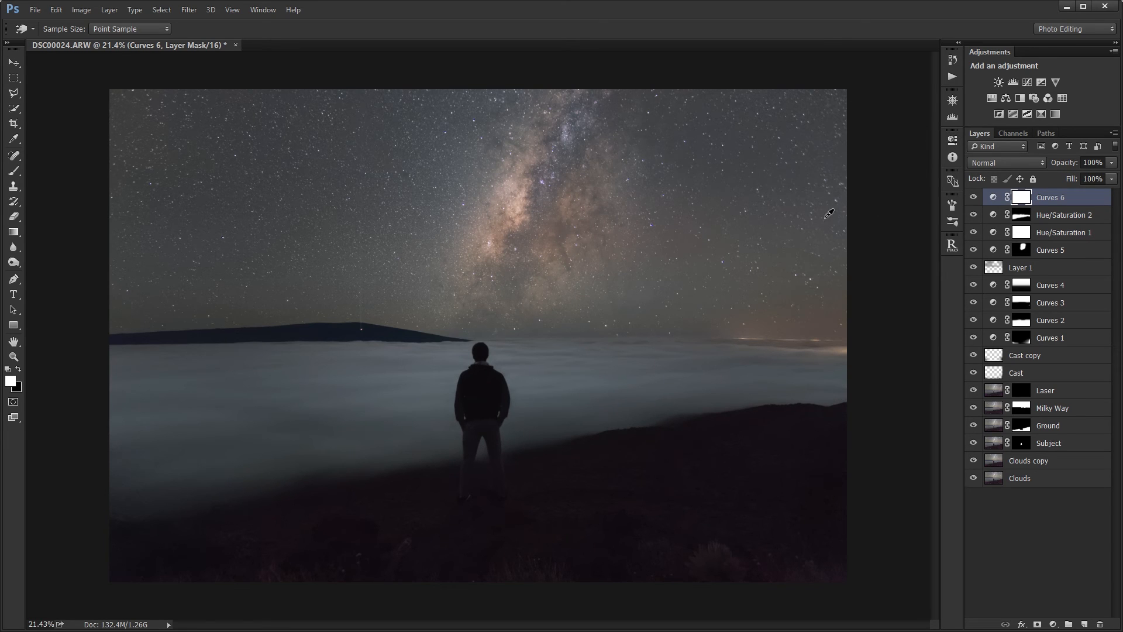
Invert the Curves 6 mask to black and paint white across the clouds and foreground, enlarging the brush from 600 px to above 800 px.
{"action": "key", "text": "ctrl+i"}
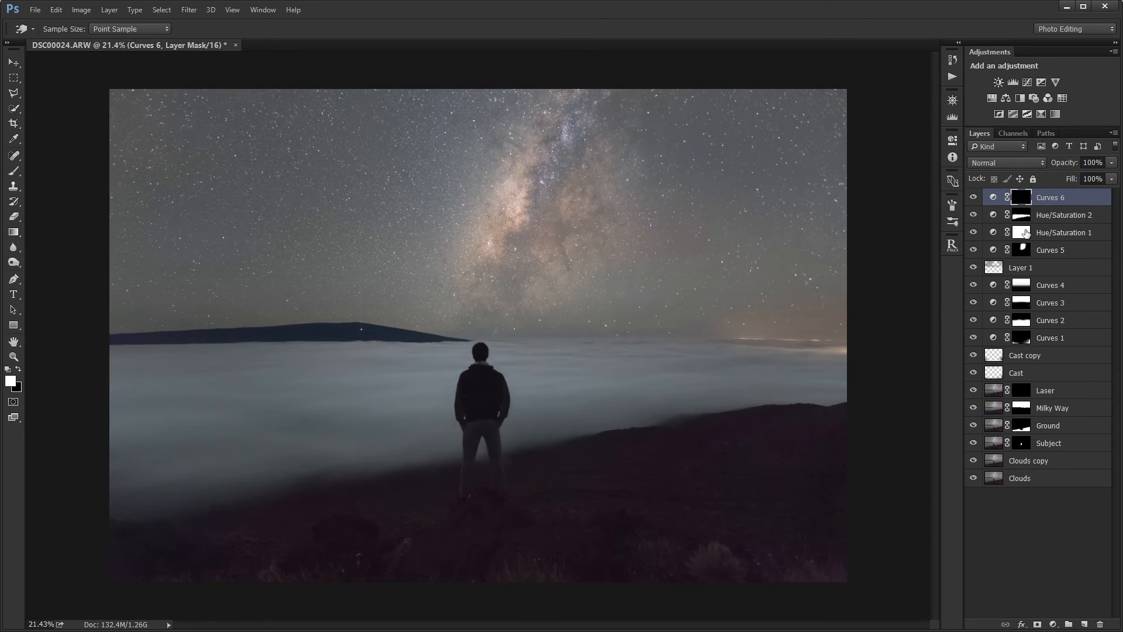
{"action": "key", "text": "b"}
{"action": "mouse_move", "coordinate": [557, 385]}
{"action": "left_mouse_down"}
{"action": "mouse_move", "coordinate": [758, 394]}
{"action": "mouse_move", "coordinate": [507, 397]}
{"action": "mouse_move", "coordinate": [876, 405]}
{"action": "mouse_move", "coordinate": [575, 392]}
{"action": "mouse_move", "coordinate": [872, 380]}
{"action": "mouse_move", "coordinate": [646, 380]}
{"action": "mouse_move", "coordinate": [583, 382]}
{"action": "mouse_move", "coordinate": [905, 382]}
{"action": "mouse_move", "coordinate": [873, 401]}
{"action": "left_mouse_up"}
{"action": "key", "text": "bracketright"}
{"action": "key", "text": "bracketright"}
{"action": "mouse_move", "coordinate": [479, 402]}
{"action": "left_mouse_down"}
{"action": "mouse_move", "coordinate": [372, 394]}
{"action": "mouse_move", "coordinate": [608, 395]}
{"action": "mouse_move", "coordinate": [261, 396]}
{"action": "mouse_move", "coordinate": [562, 403]}
{"action": "mouse_move", "coordinate": [286, 380]}
{"action": "mouse_move", "coordinate": [392, 381]}
{"action": "mouse_move", "coordinate": [261, 382]}
{"action": "mouse_move", "coordinate": [321, 376]}
{"action": "mouse_move", "coordinate": [123, 397]}
{"action": "mouse_move", "coordinate": [258, 388]}
{"action": "mouse_move", "coordinate": [108, 387]}
{"action": "left_mouse_up"}
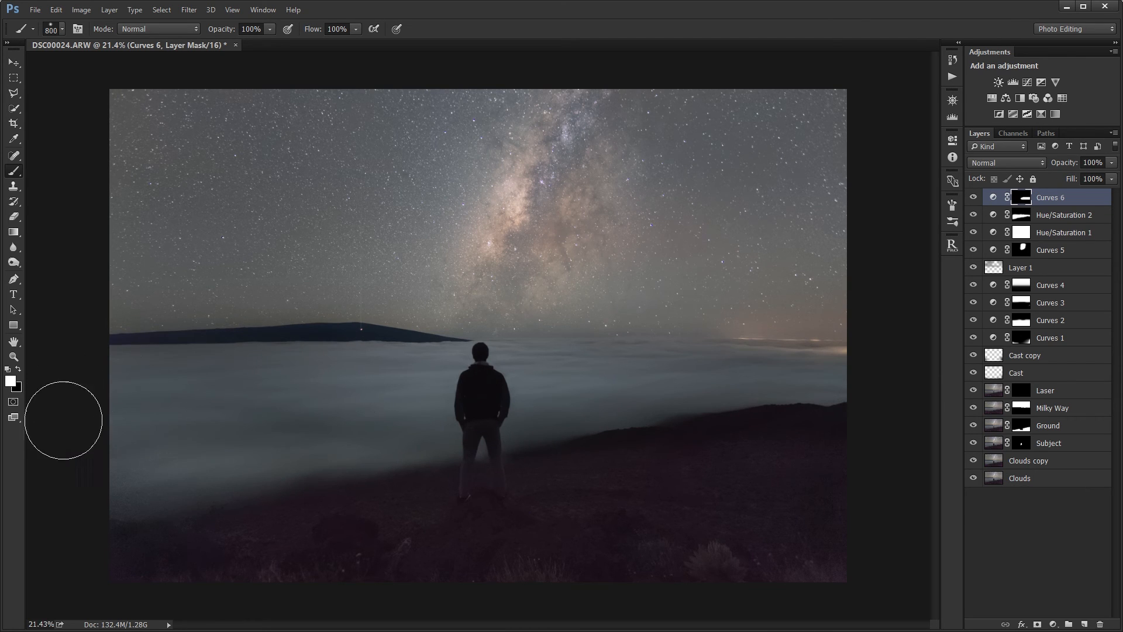
{"action": "key", "text": "bracketright"}
{"action": "key", "text": "bracketright"}
{"action": "key", "text": "bracketright"}
{"action": "mouse_move", "coordinate": [65, 416]}
{"action": "left_mouse_down"}
{"action": "mouse_move", "coordinate": [394, 462]}
{"action": "mouse_move", "coordinate": [448, 484]}
{"action": "left_mouse_up"}
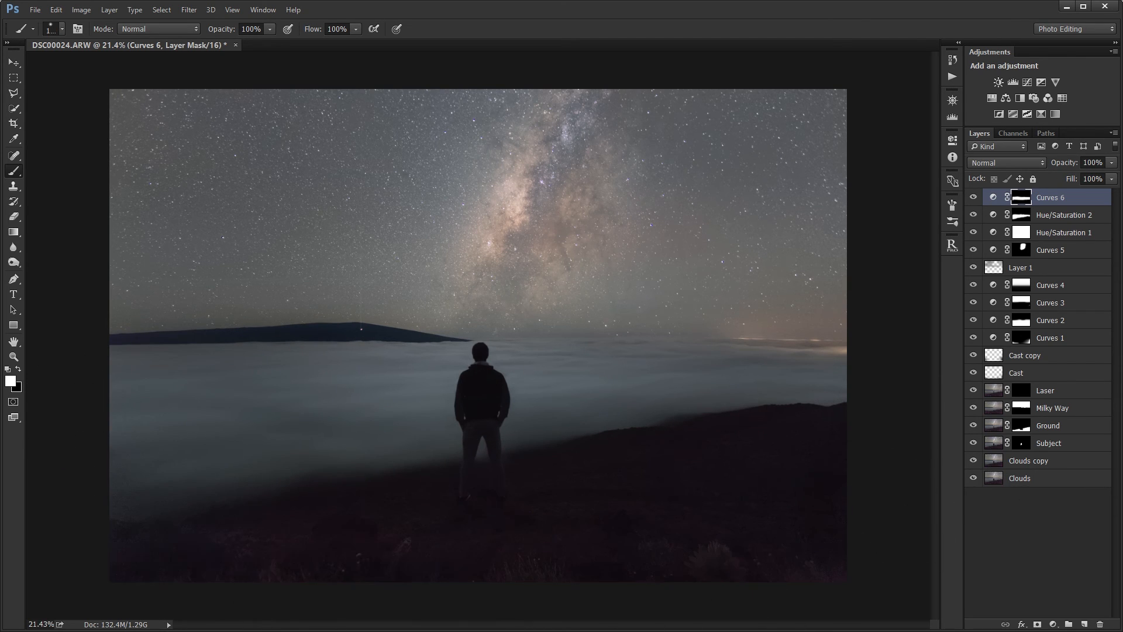
Inspect and invert the Curves 6 mask to confine the darkening to the sky, and set the layer's opacity to 30%.
{"action": "left_click", "coordinate": [1021, 202], "text": "alt"}
{"action": "left_click", "coordinate": [1021, 202], "text": "alt"}
{"action": "key", "text": "ctrl+i"}
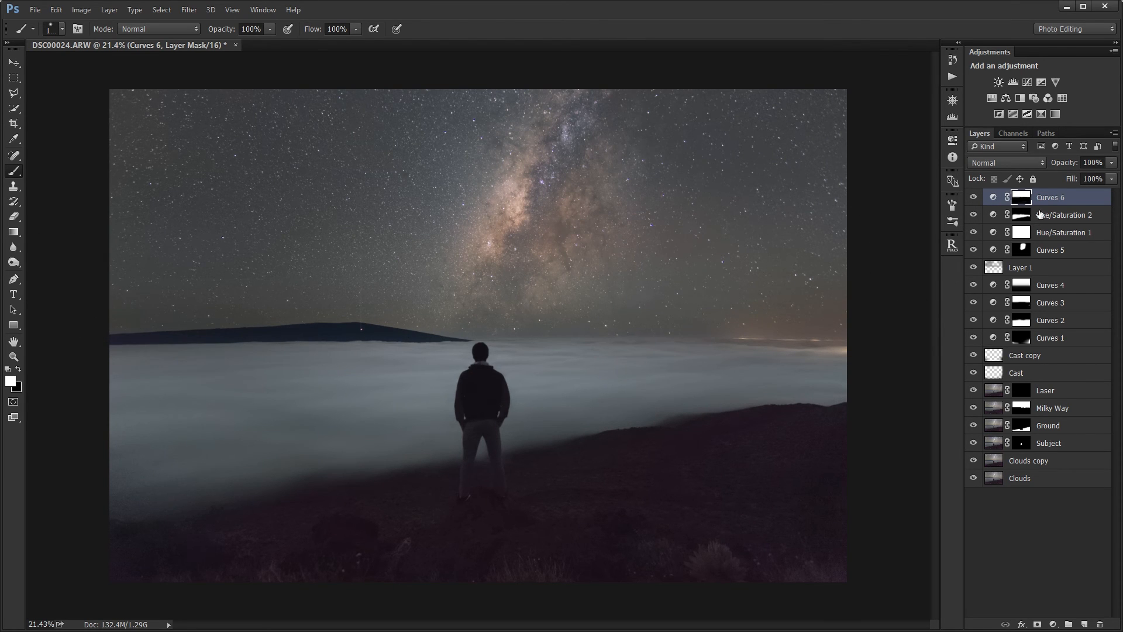
{"action": "key", "text": "v"}
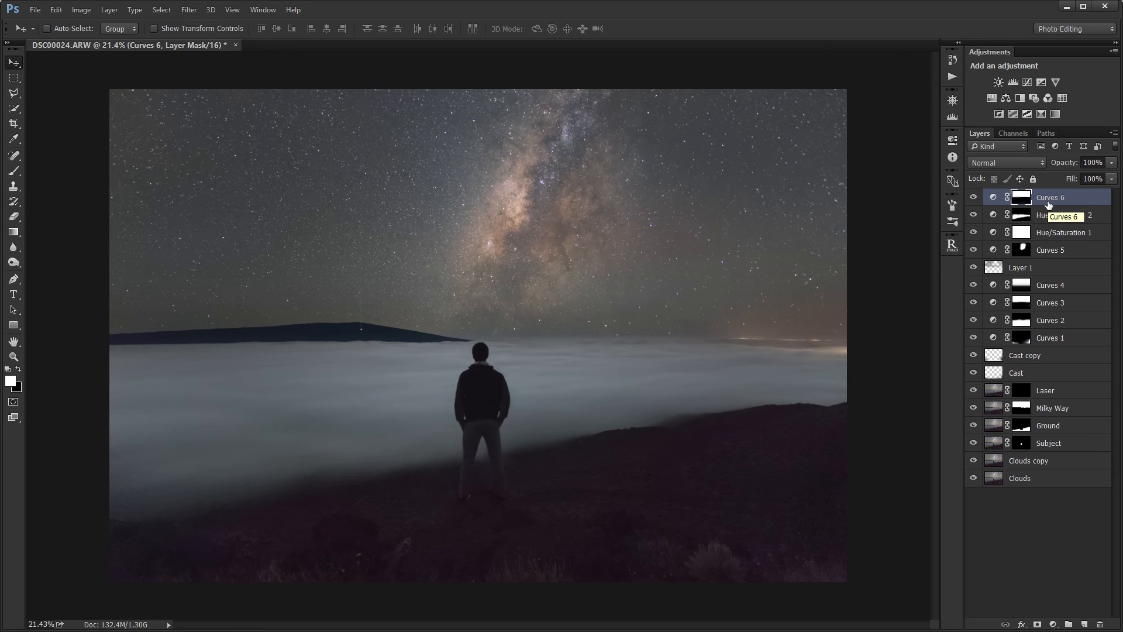
{"action": "key", "text": "4"}
{"action": "key", "text": "3"}
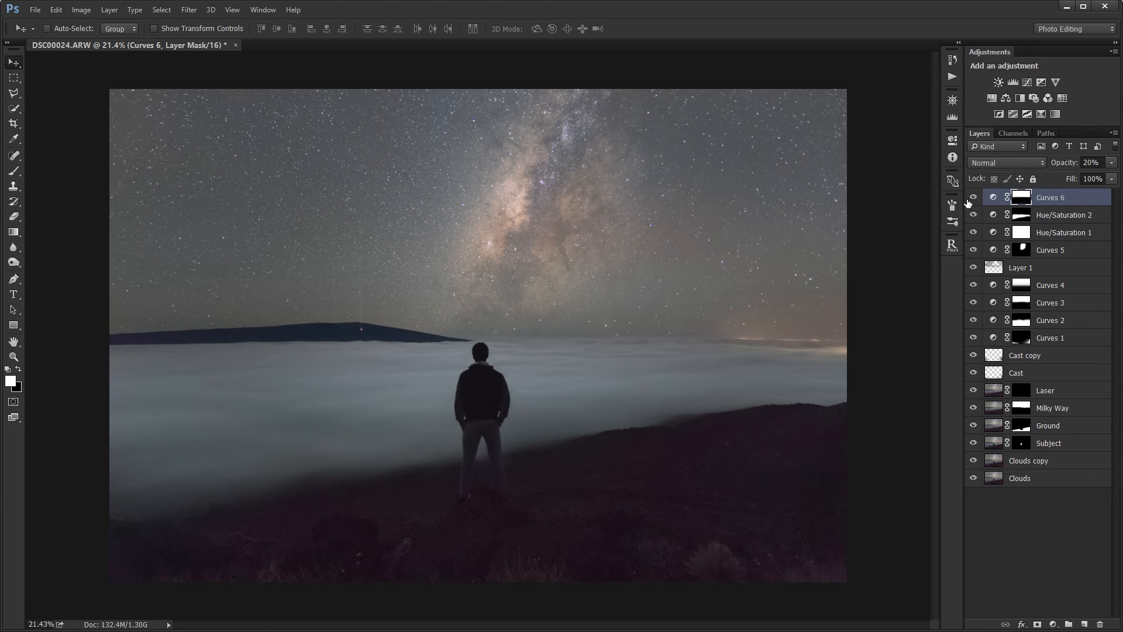
{"action": "key", "text": "3"}
{"action": "left_click", "coordinate": [970, 199]}
Reopen the Curves 5 adjustment and fine-tune its Red curve, sampling the Milky Way's bright core with on-image adjustment.
{"action": "scroll", "coordinate": [520, 184], "scroll_direction": "up", "scroll_amount": 4}
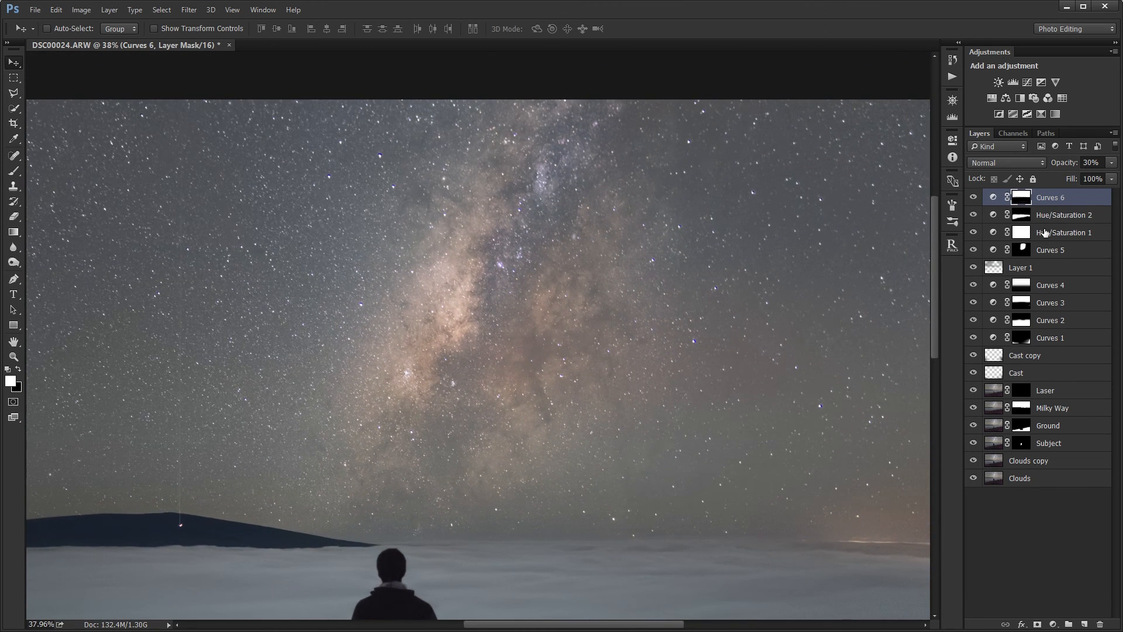
{"action": "left_click", "coordinate": [1029, 250]}
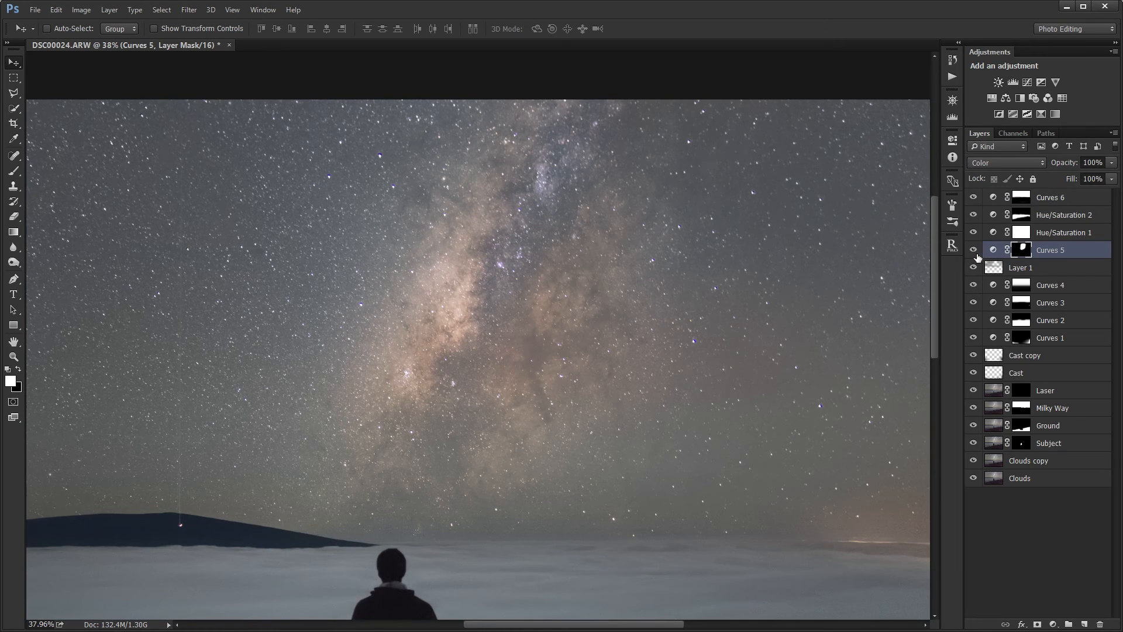
{"action": "double_click", "coordinate": [994, 251]}
{"action": "left_click", "coordinate": [840, 184]}
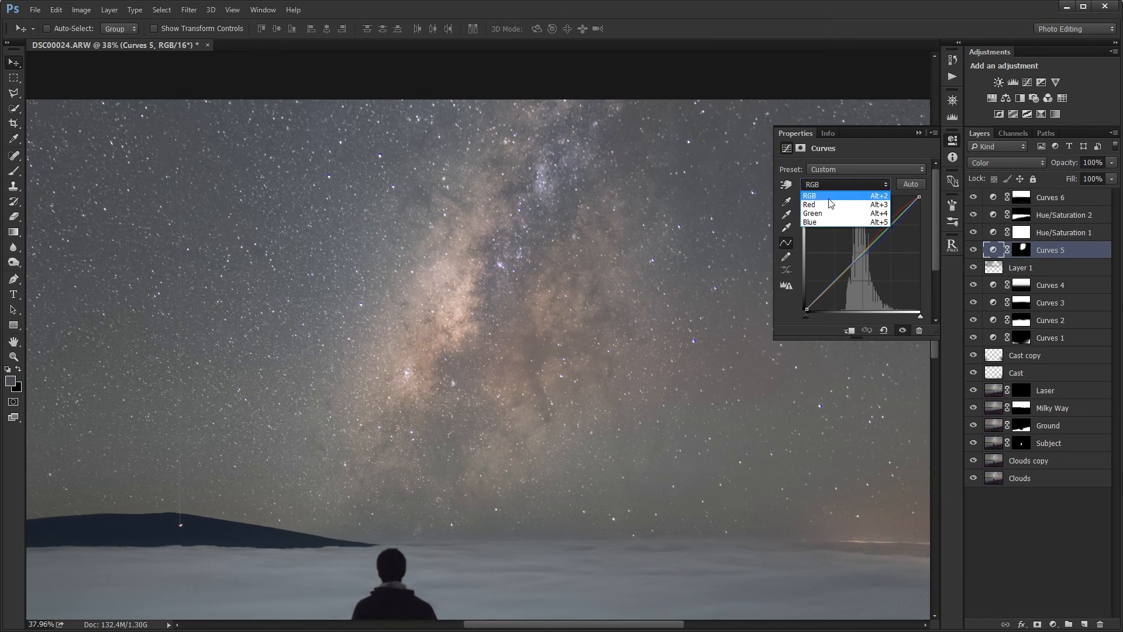
{"action": "left_click", "coordinate": [838, 205]}
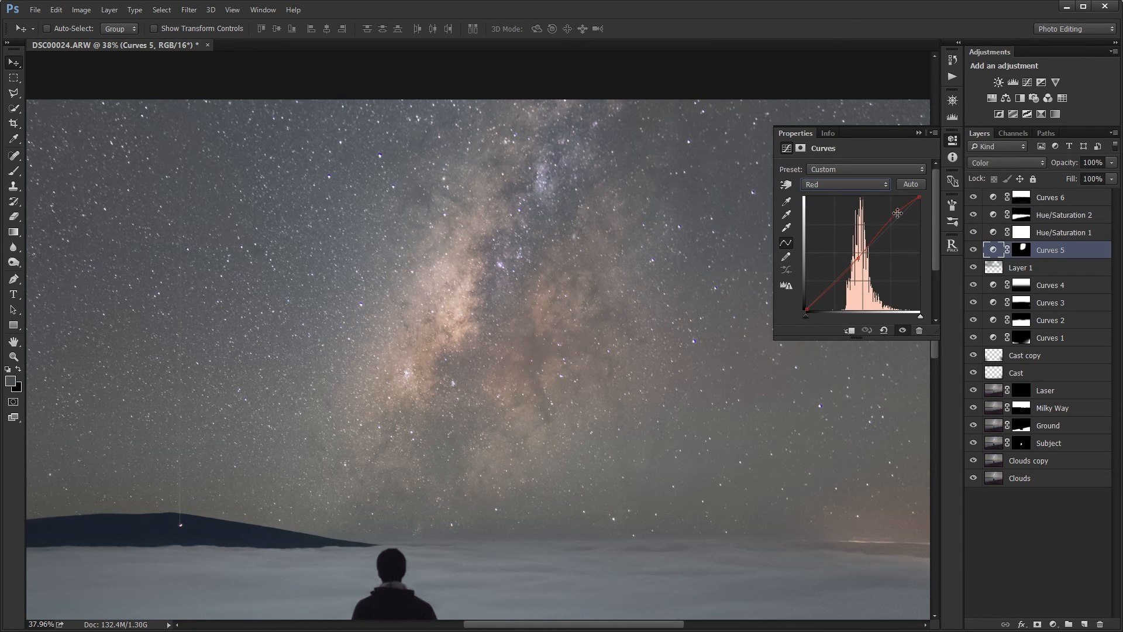
{"action": "left_click", "coordinate": [788, 185]}
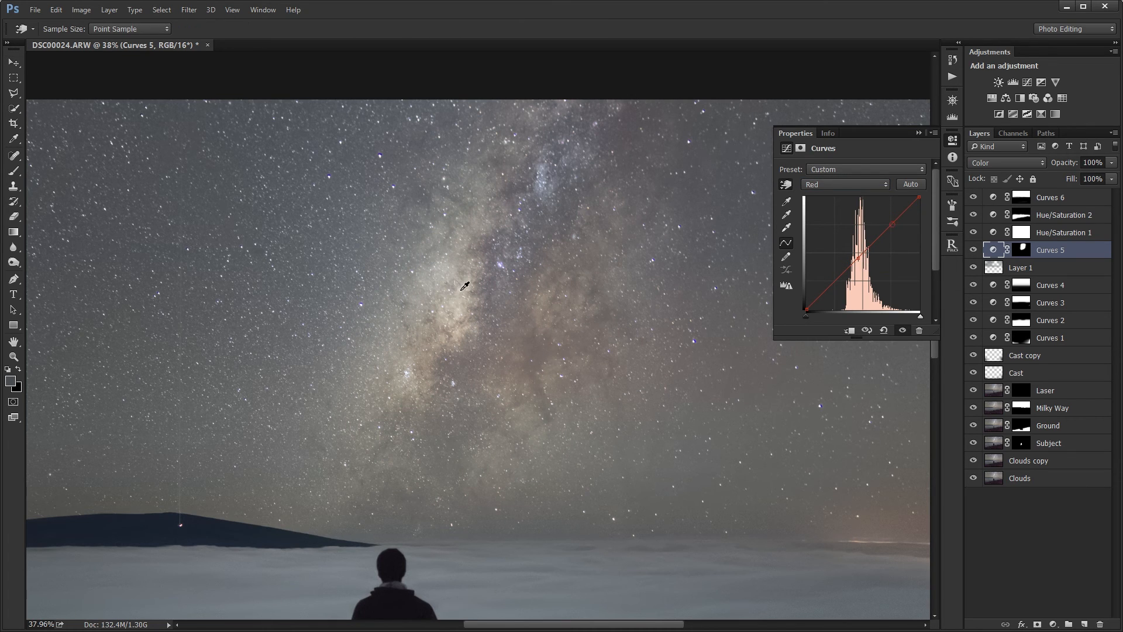
{"action": "left_click_drag", "start_coordinate": [464, 293], "coordinate": [462, 291]}
Adjust the Curves 5 Blue curve from the Milky Way's bright core, and move the upper point of its Green curve.
{"action": "left_click", "coordinate": [823, 185]}
{"action": "left_click", "coordinate": [820, 222]}
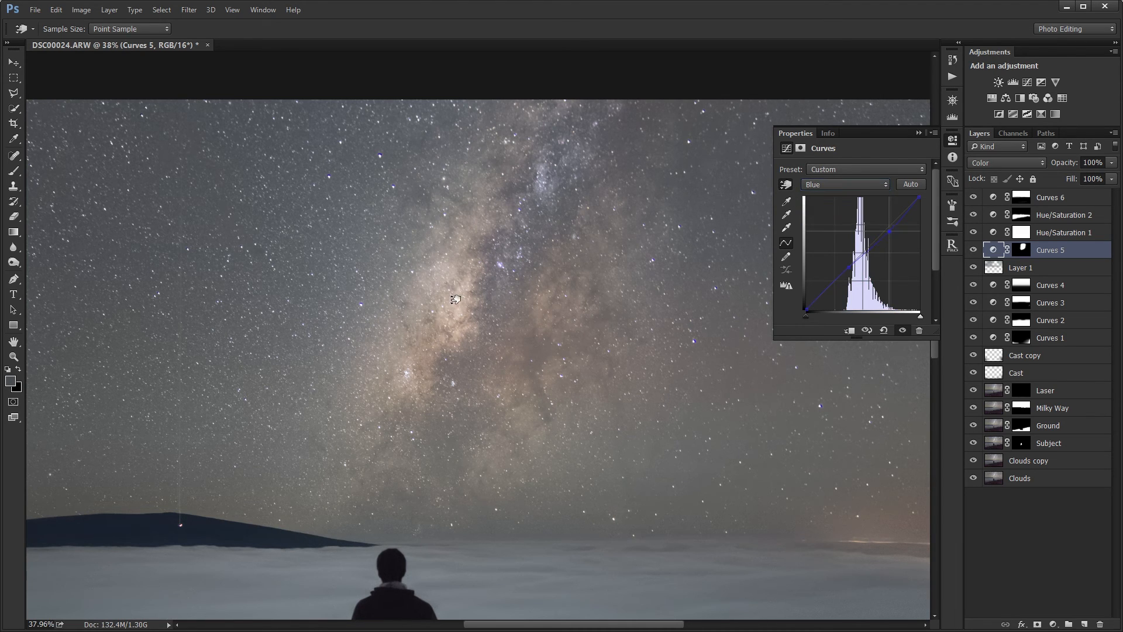
{"action": "mouse_move", "coordinate": [456, 299]}
{"action": "left_mouse_down"}
{"action": "mouse_move", "coordinate": [463, 309]}
{"action": "mouse_move", "coordinate": [458, 301]}
{"action": "left_mouse_up"}
{"action": "left_click", "coordinate": [814, 185]}
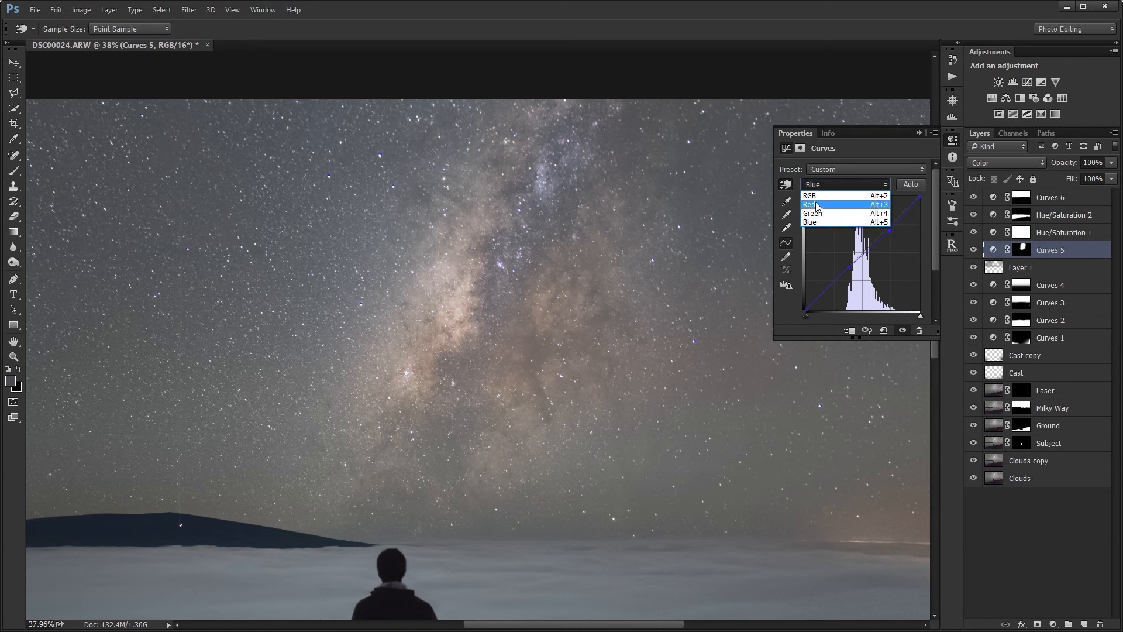
{"action": "left_click", "coordinate": [815, 213]}
{"action": "left_click_drag", "start_coordinate": [895, 221], "coordinate": [931, 237]}
{"action": "left_click", "coordinate": [919, 134]}
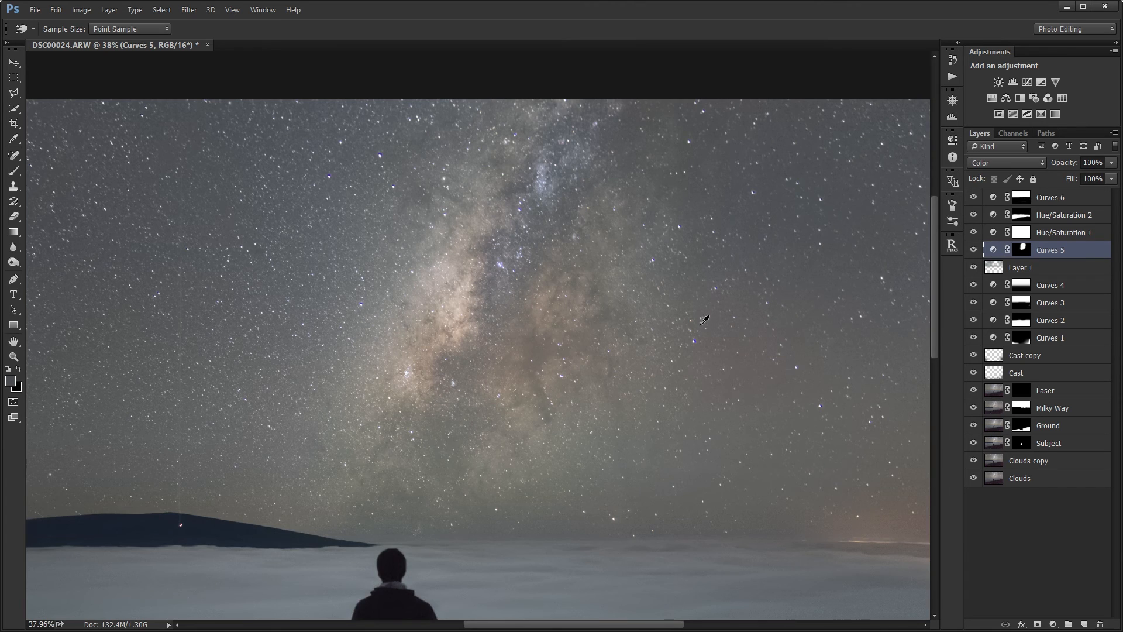
Compare the whole composite with Curves 5 hidden and shown to judge the Milky Way's colour.
{"action": "key", "text": "ctrl+0"}
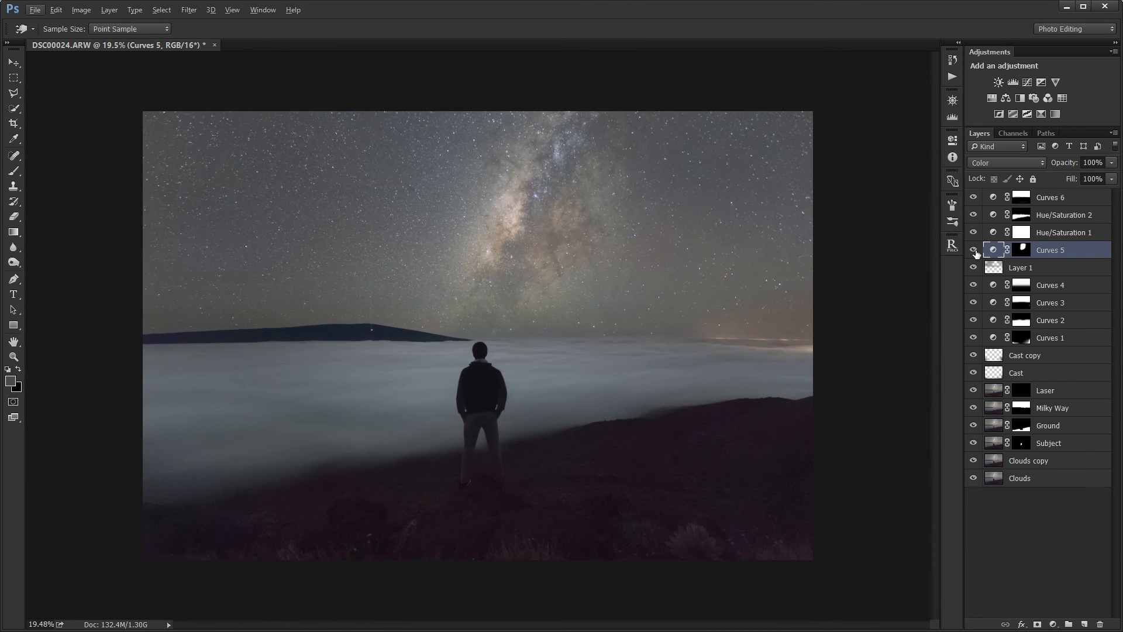
{"action": "left_click", "coordinate": [973, 250]}
{"action": "left_click", "coordinate": [973, 250]}
{"action": "left_click", "coordinate": [974, 250]}
{"action": "left_click", "coordinate": [973, 249]}
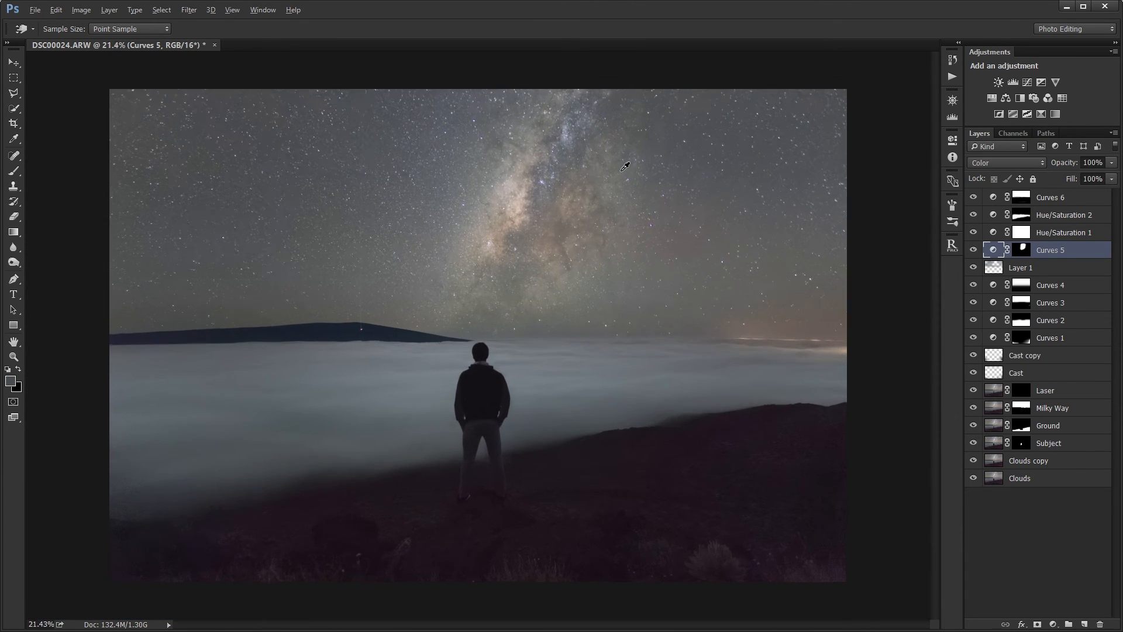
{"action": "scroll", "coordinate": [626, 164], "scroll_direction": "up", "scroll_amount": 2}
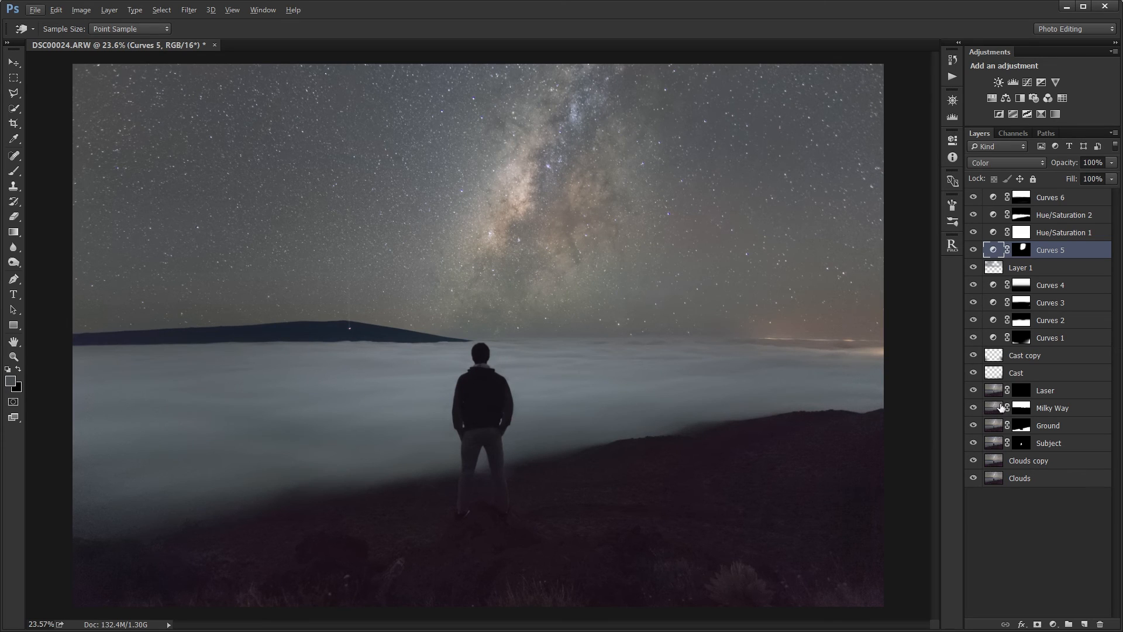
Generate the Brights range luminosity masks with Raya Pro while the Clouds layer is selected.
{"action": "left_click", "coordinate": [993, 478]}
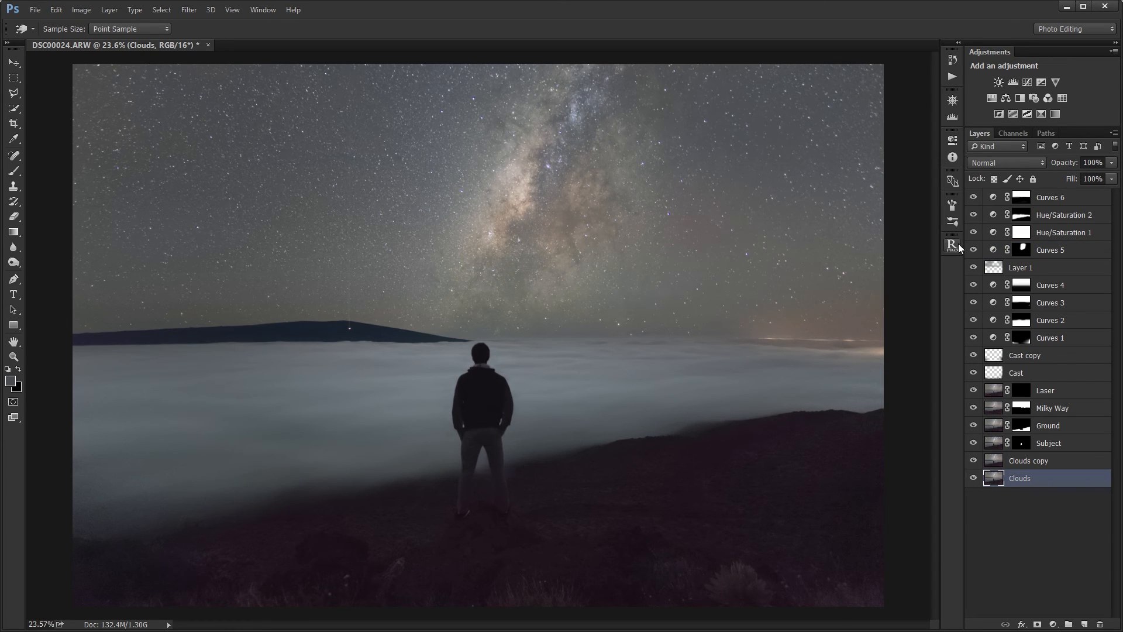
{"action": "left_click", "coordinate": [953, 244]}
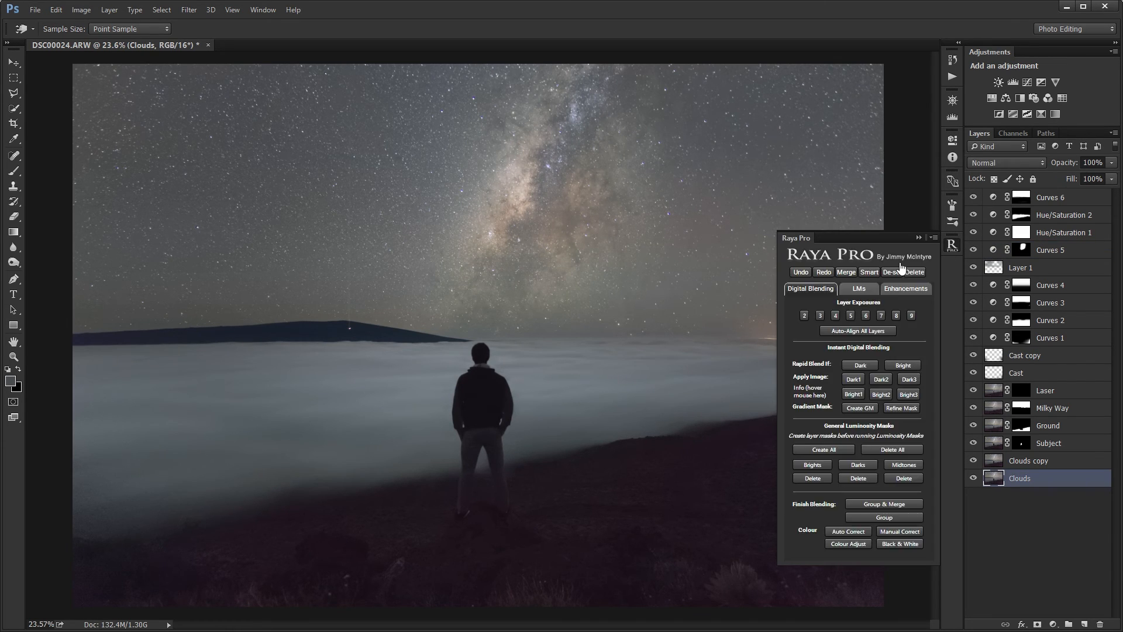
{"action": "left_click", "coordinate": [859, 289]}
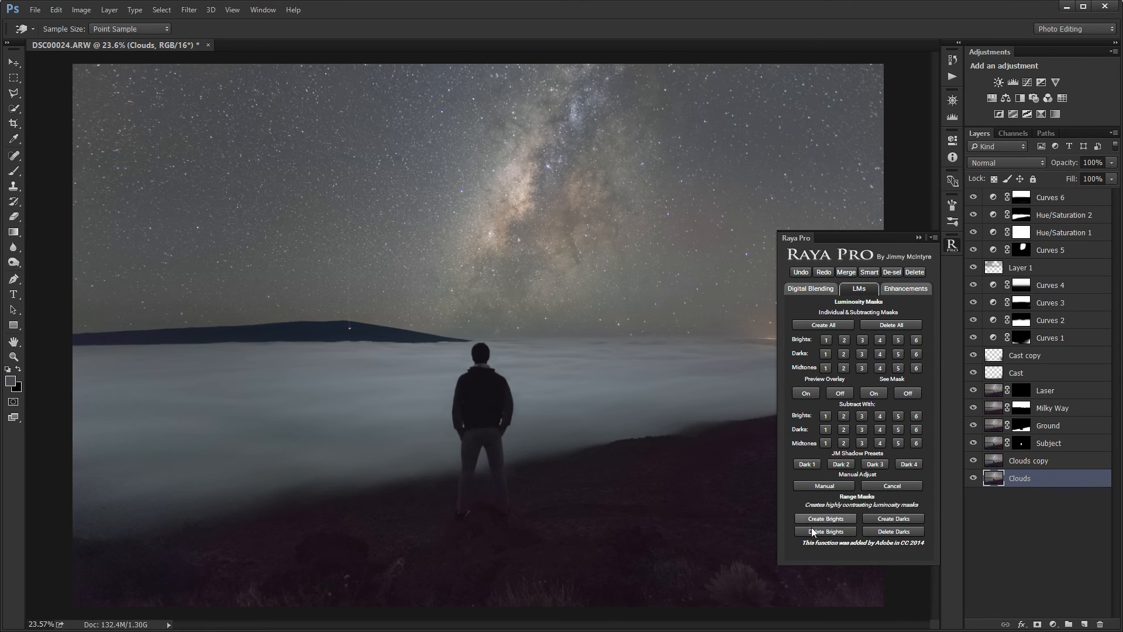
{"action": "left_click", "coordinate": [836, 518]}
{"action": "left_click", "coordinate": [918, 237]}
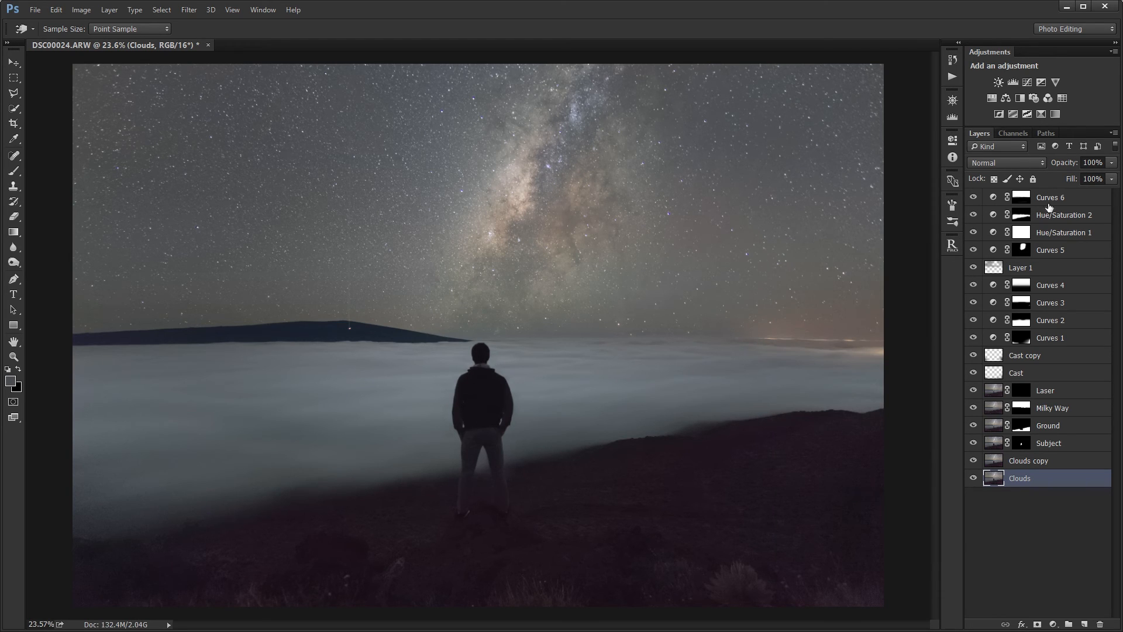
Preview the R Brights 8, 7 and 6 channels and load R Brights 6 as a selection.
{"action": "left_click", "coordinate": [1018, 129]}
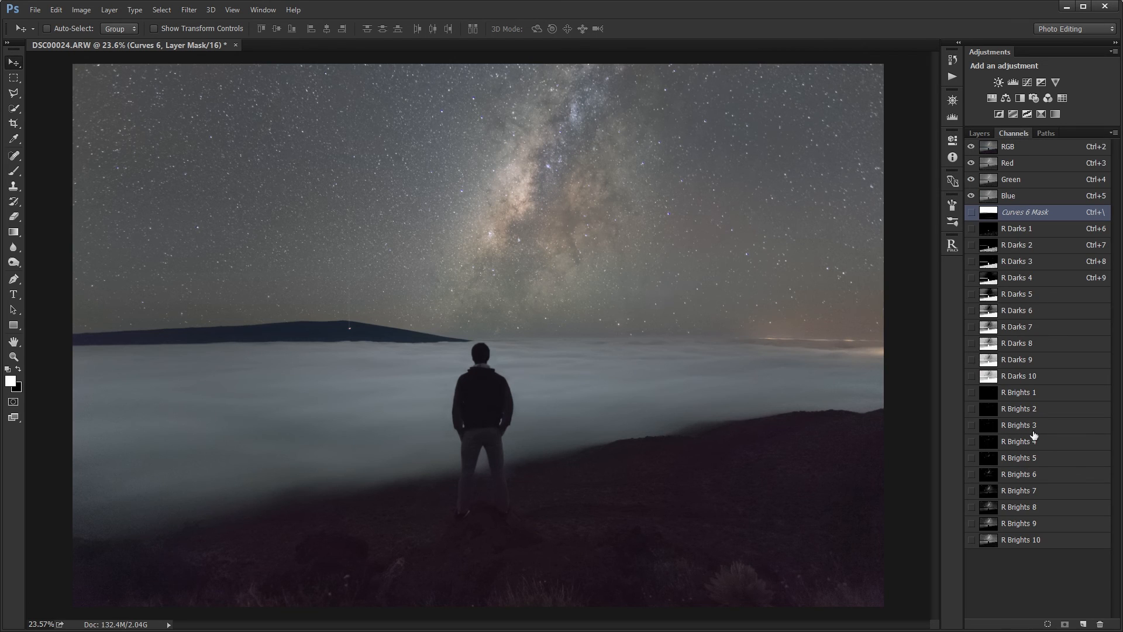
{"action": "left_click", "coordinate": [1022, 509]}
{"action": "left_click", "coordinate": [1019, 492]}
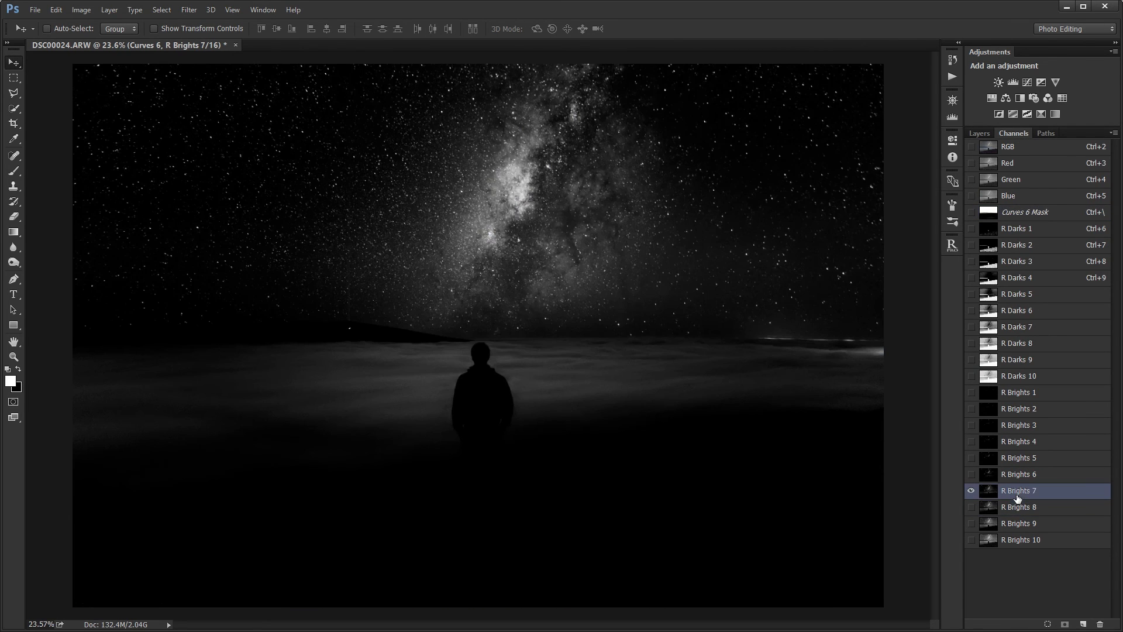
{"action": "left_click", "coordinate": [1012, 475]}
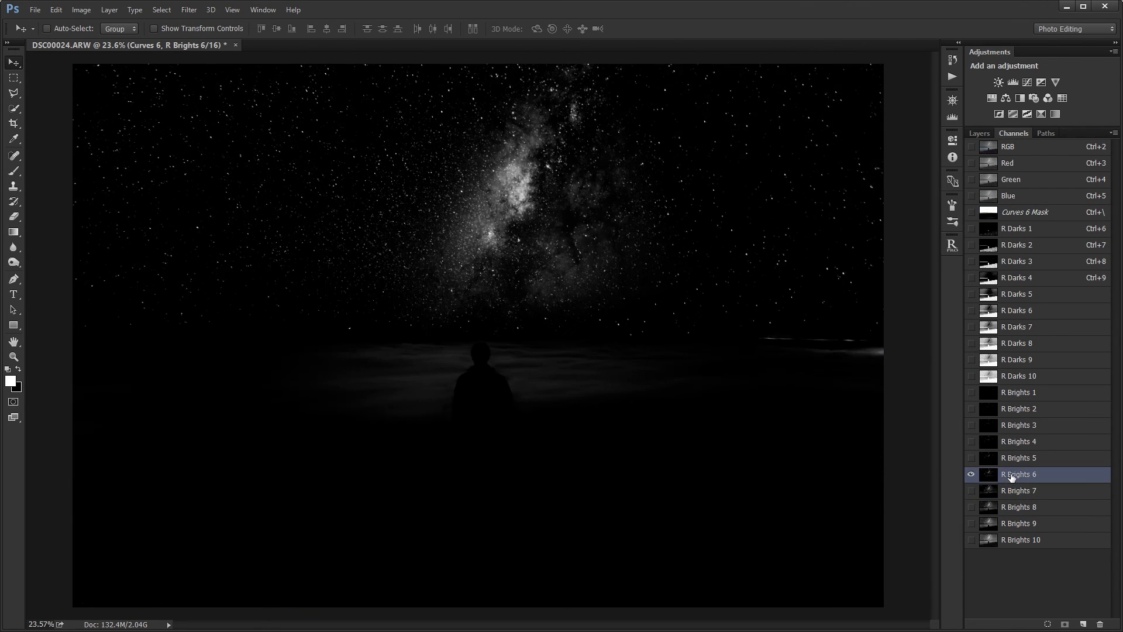
{"action": "left_click", "coordinate": [989, 476], "text": "ctrl"}
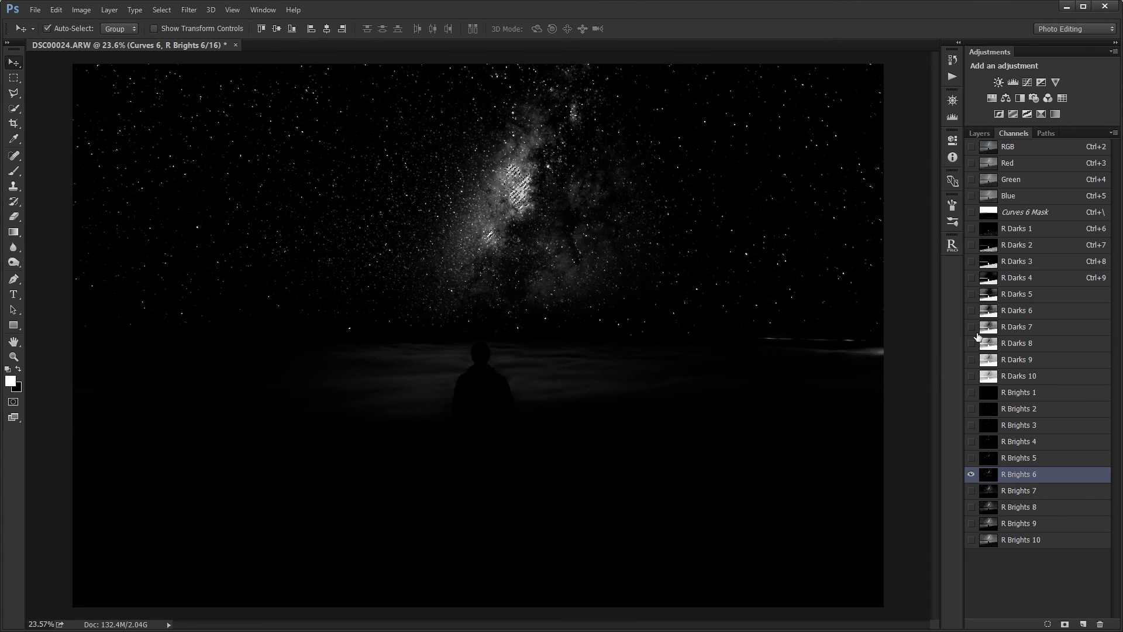
Add a Vibrance layer masked by the R Brights 6 selection above Curves 6, and raise its saturation.
{"action": "left_click", "coordinate": [988, 132]}
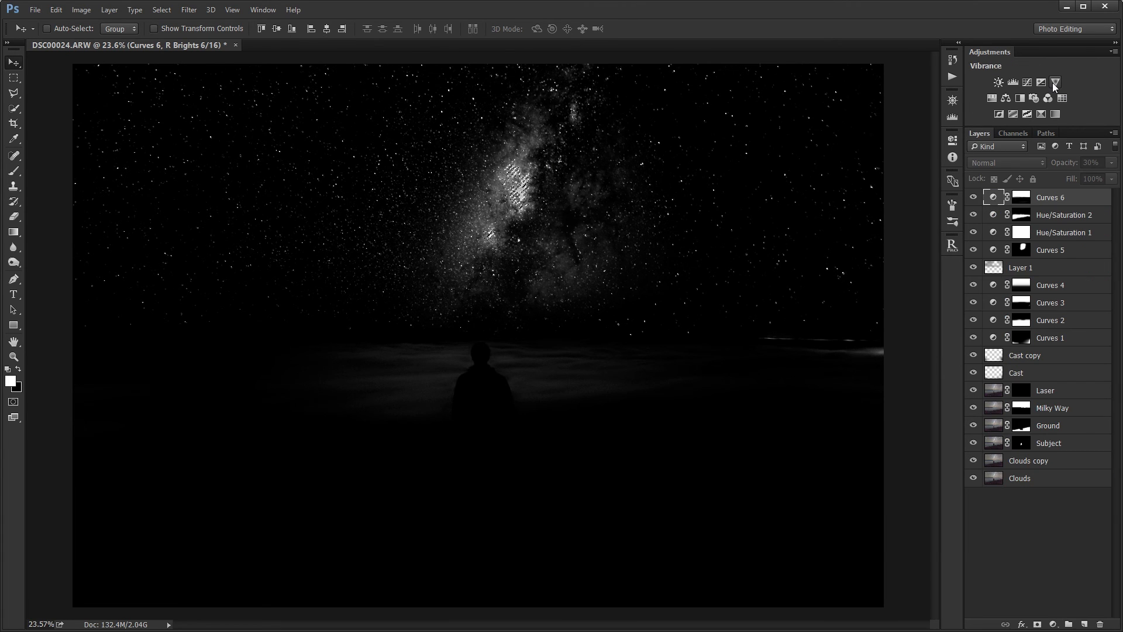
{"action": "left_click", "coordinate": [1055, 83]}
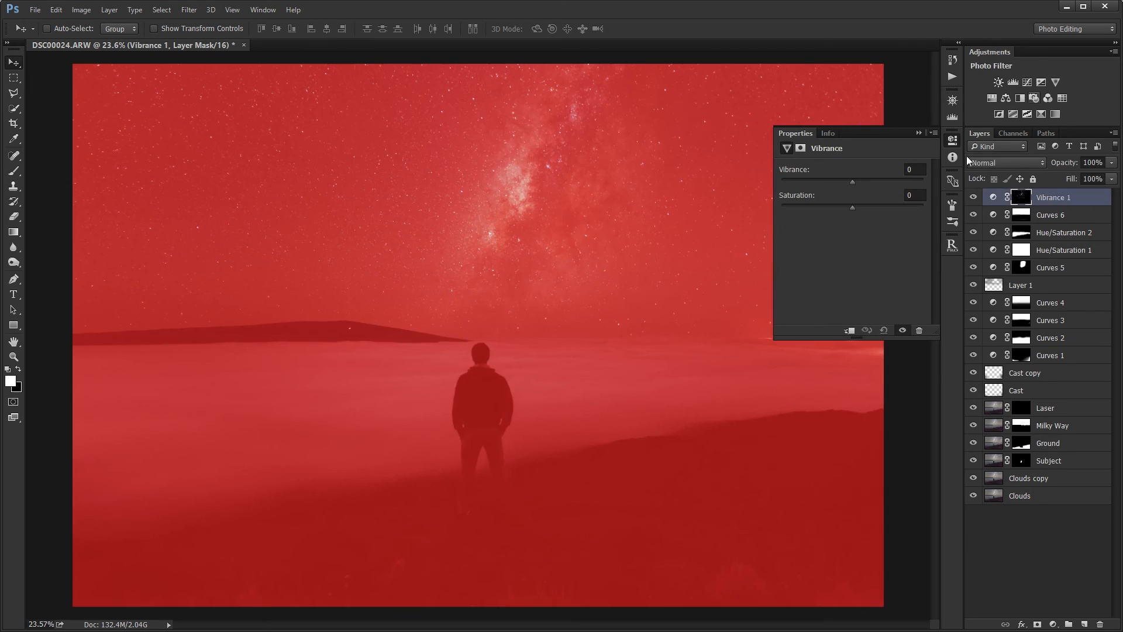
{"action": "left_click", "coordinate": [1018, 196]}
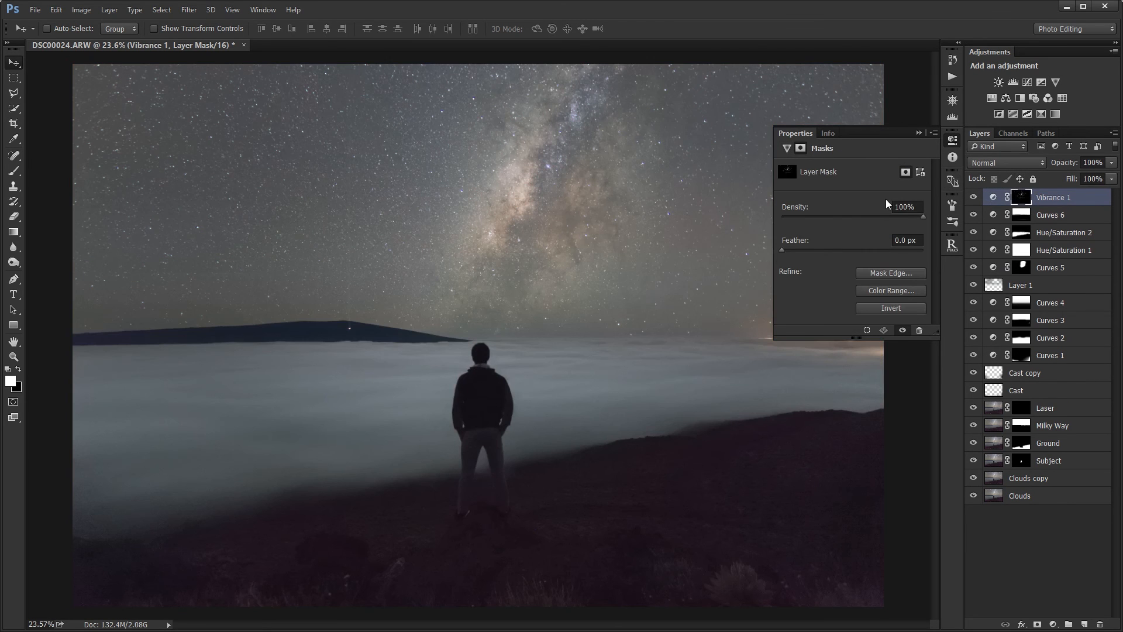
{"action": "left_click", "coordinate": [993, 198]}
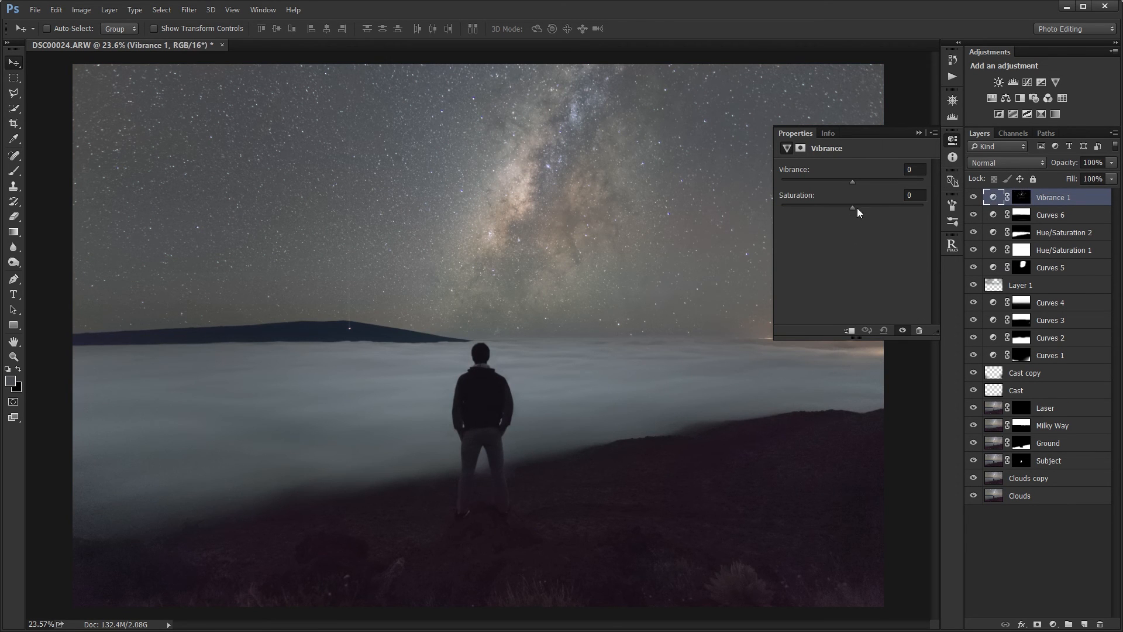
{"action": "left_click_drag", "start_coordinate": [915, 210], "coordinate": [875, 209]}
{"action": "left_click", "coordinate": [953, 141]}
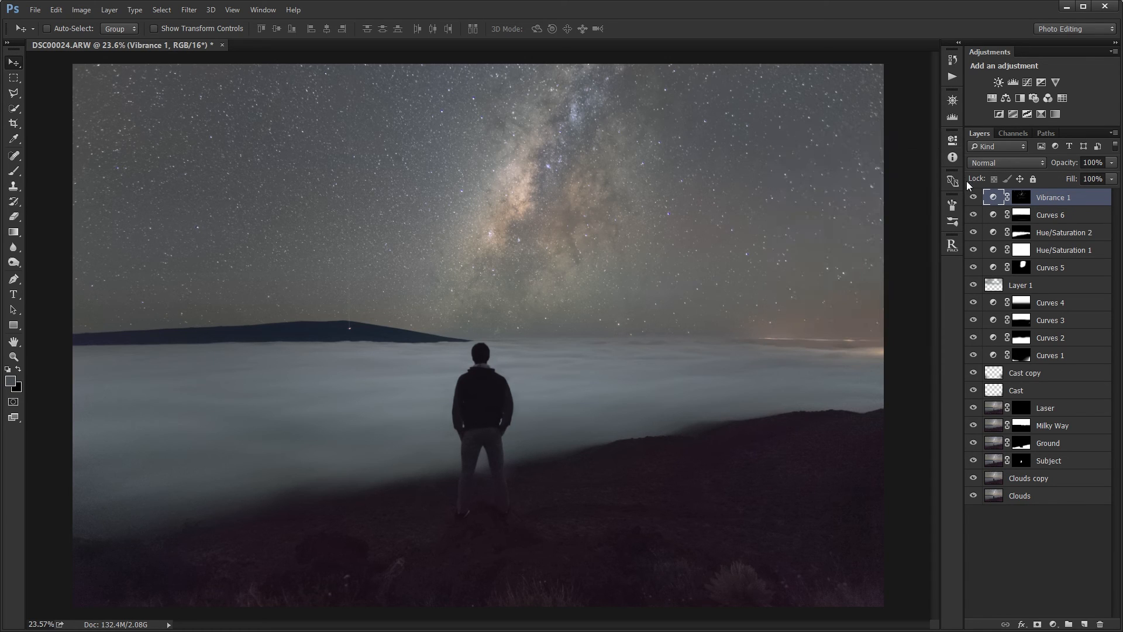
Compare the composite with Vibrance 1 hidden and shown, and check the effect of the lower adjustment layers down to Curves 1.
{"action": "left_click", "coordinate": [973, 198]}
{"action": "left_click", "coordinate": [970, 198]}
{"action": "left_click", "coordinate": [971, 198]}
{"action": "left_click", "coordinate": [971, 198]}
{"action": "left_click", "coordinate": [970, 197]}
{"action": "left_click", "coordinate": [971, 197]}
{"action": "scroll", "coordinate": [735, 261], "scroll_direction": "down", "scroll_amount": 2}
{"action": "scroll", "coordinate": [714, 248], "scroll_direction": "up", "scroll_amount": 1}
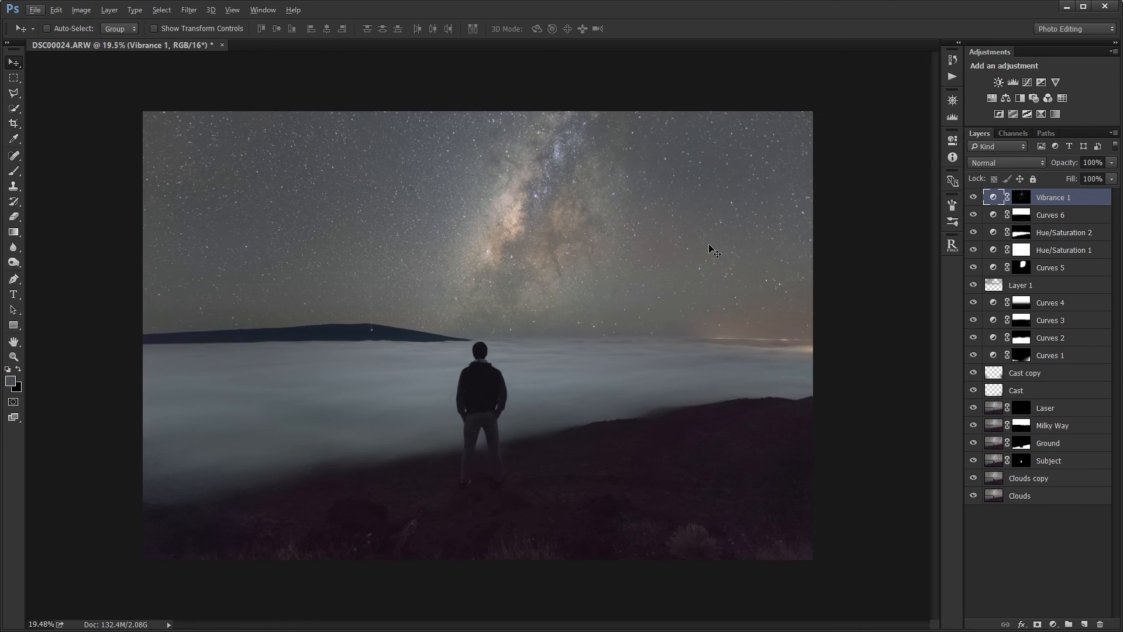
{"action": "left_click", "coordinate": [974, 254]}
{"action": "left_click", "coordinate": [975, 355]}
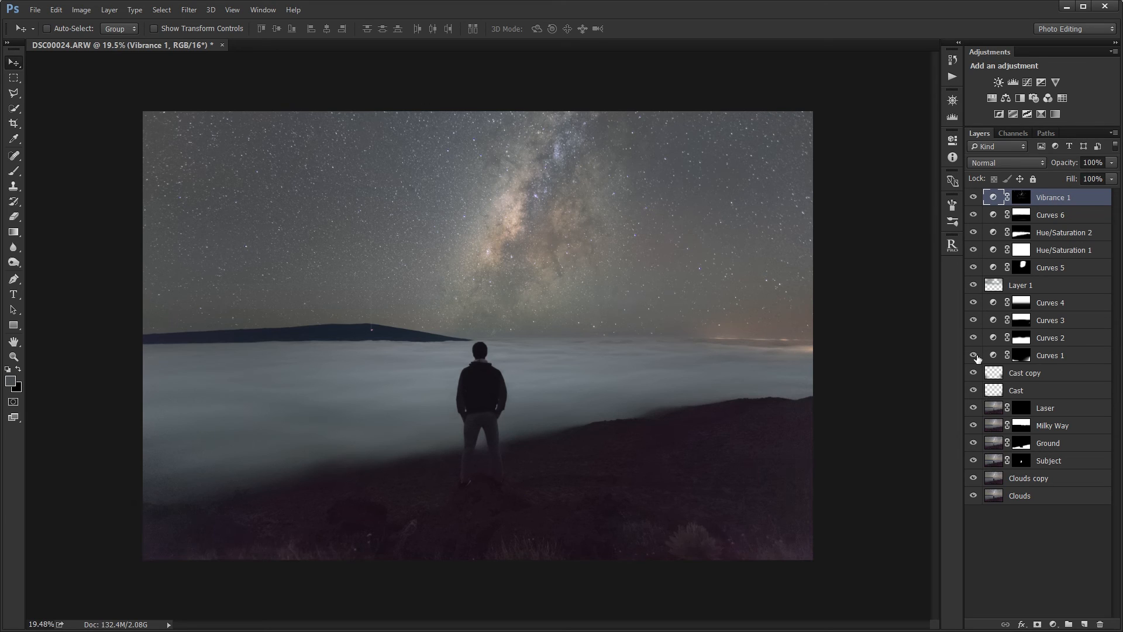
{"action": "left_click", "coordinate": [975, 355]}
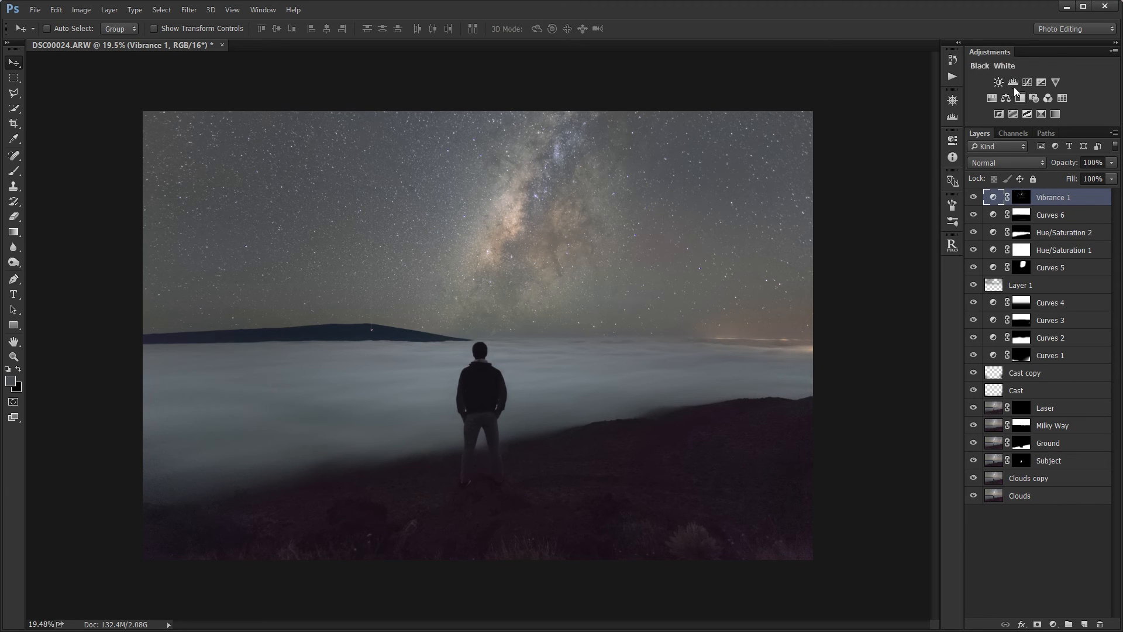
Add a Curves layer in Color blend mode above Vibrance 1 and shape its Blue curve from the clouds and Milky Way core.
{"action": "left_click", "coordinate": [1028, 82]}
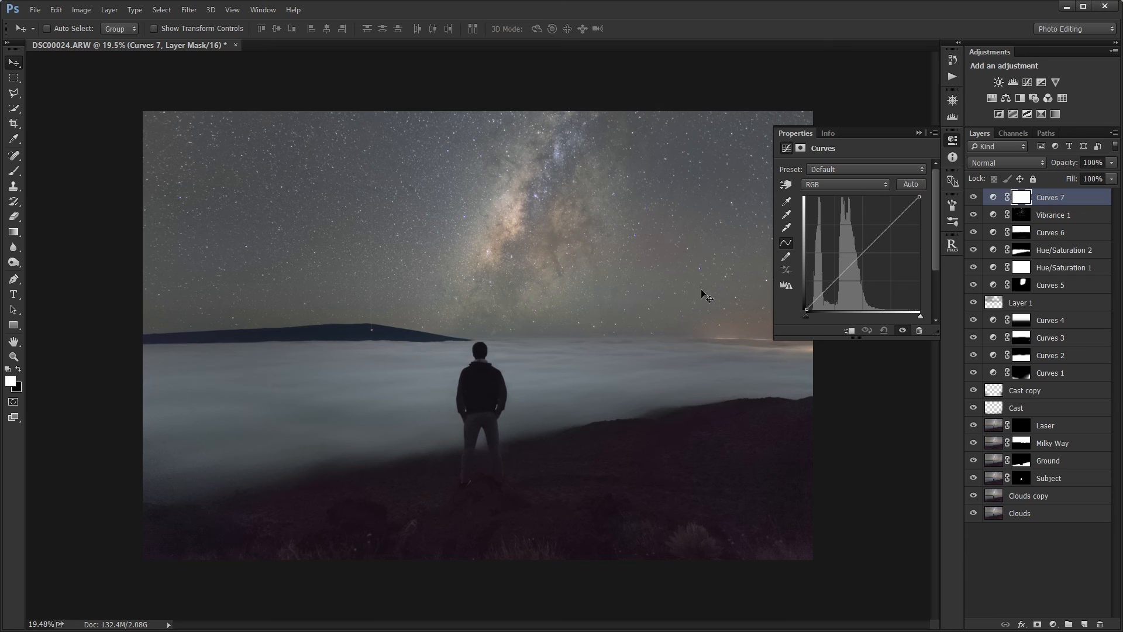
{"action": "left_click", "coordinate": [835, 184]}
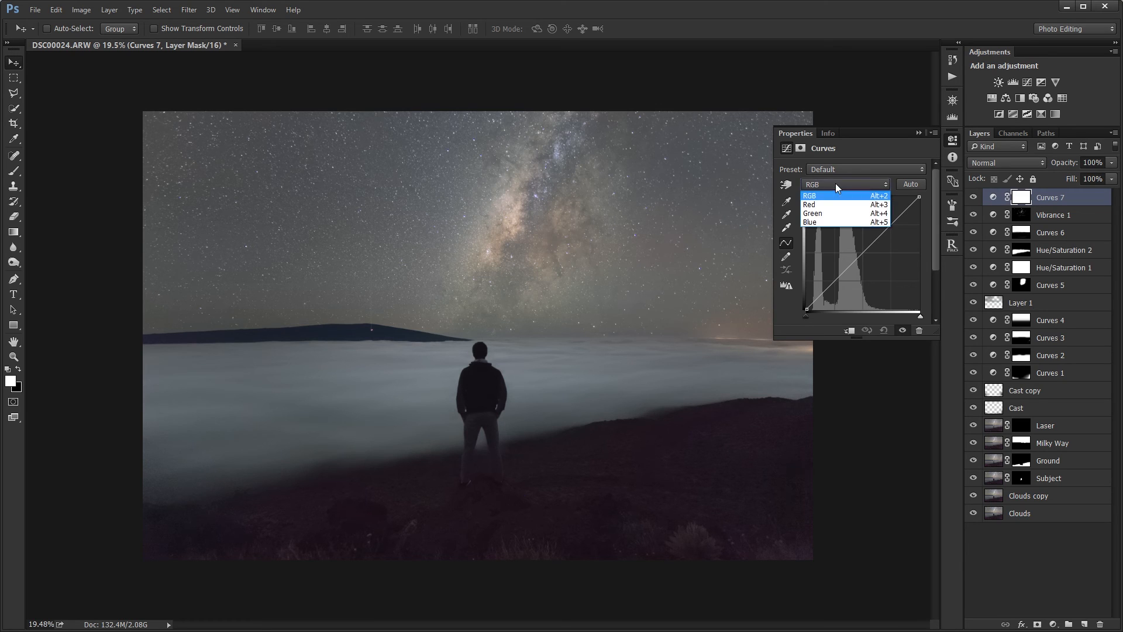
{"action": "left_click", "coordinate": [822, 219]}
{"action": "left_click", "coordinate": [786, 185]}
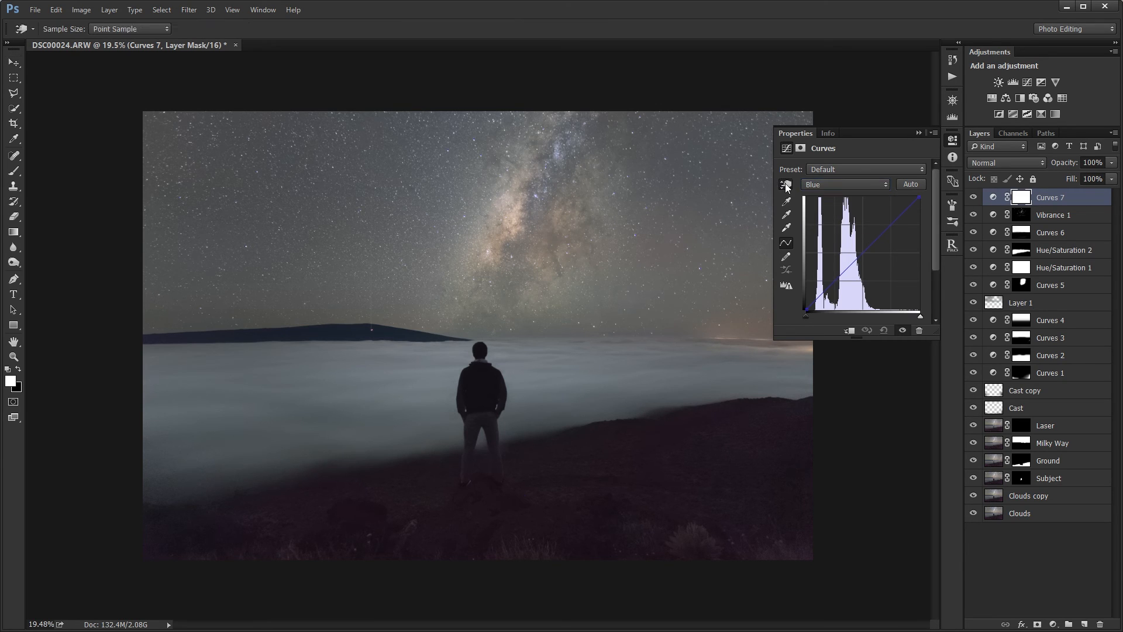
{"action": "left_click", "coordinate": [1009, 166]}
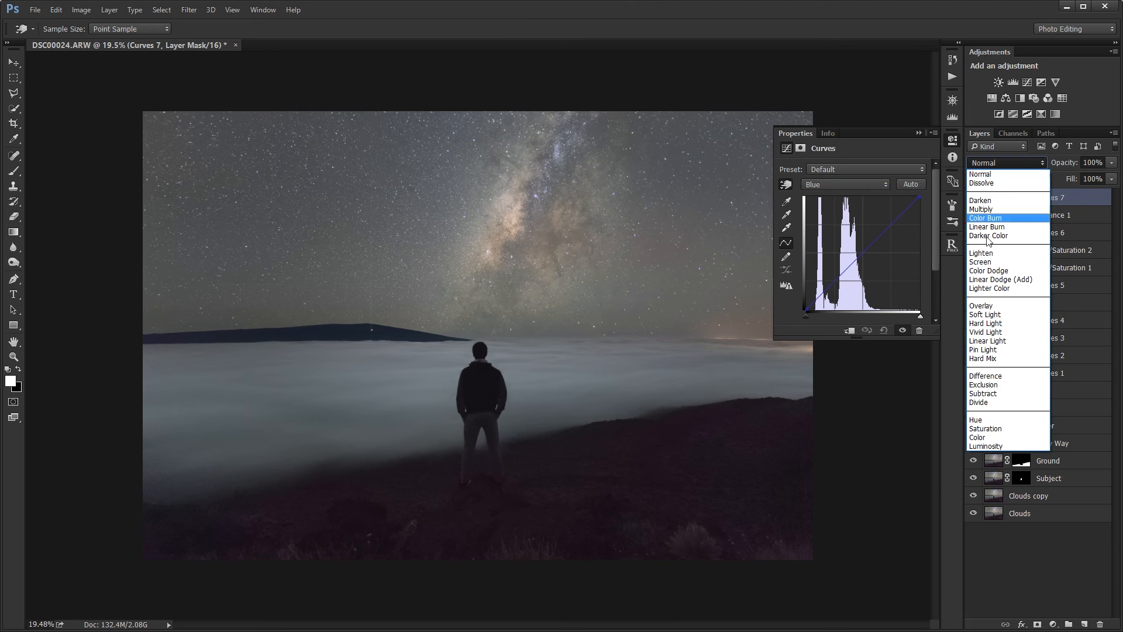
{"action": "left_click", "coordinate": [995, 437]}
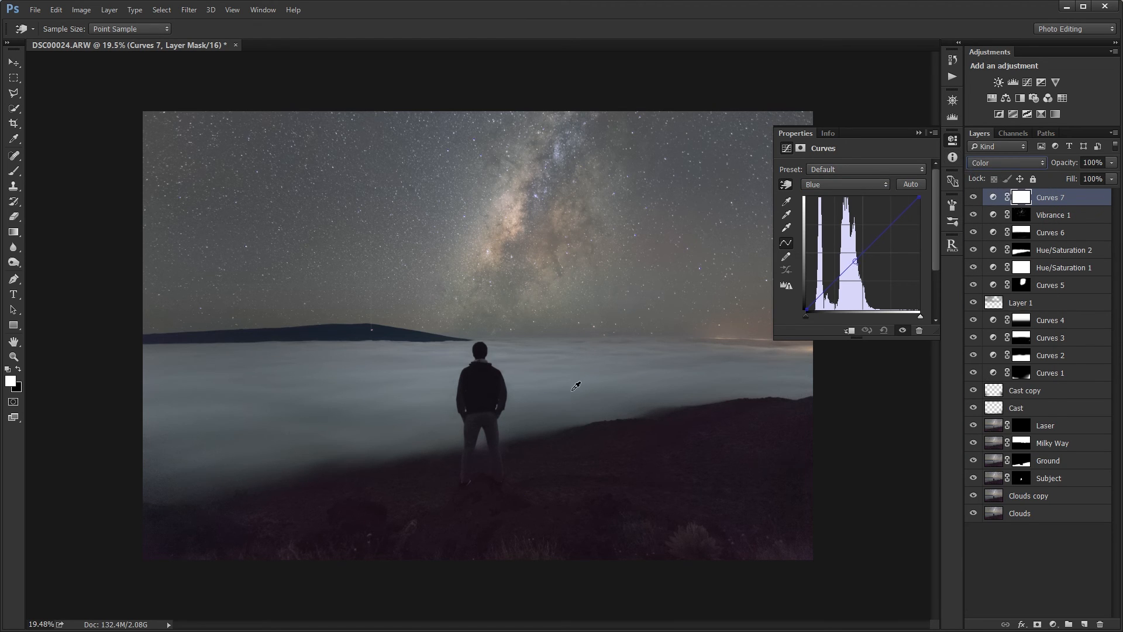
{"action": "left_click", "coordinate": [591, 390]}
{"action": "left_click_drag", "start_coordinate": [517, 212], "coordinate": [516, 220]}
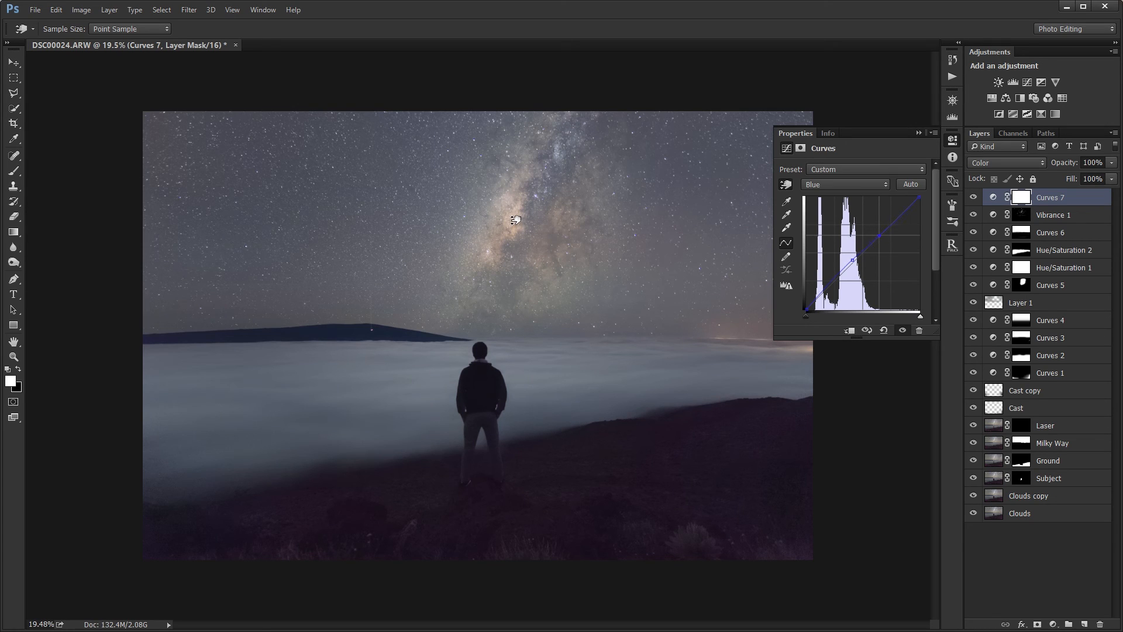
Try shifting the white and black end points of the Red curve on Curves 7.
{"action": "left_click", "coordinate": [828, 182]}
{"action": "left_click", "coordinate": [811, 205]}
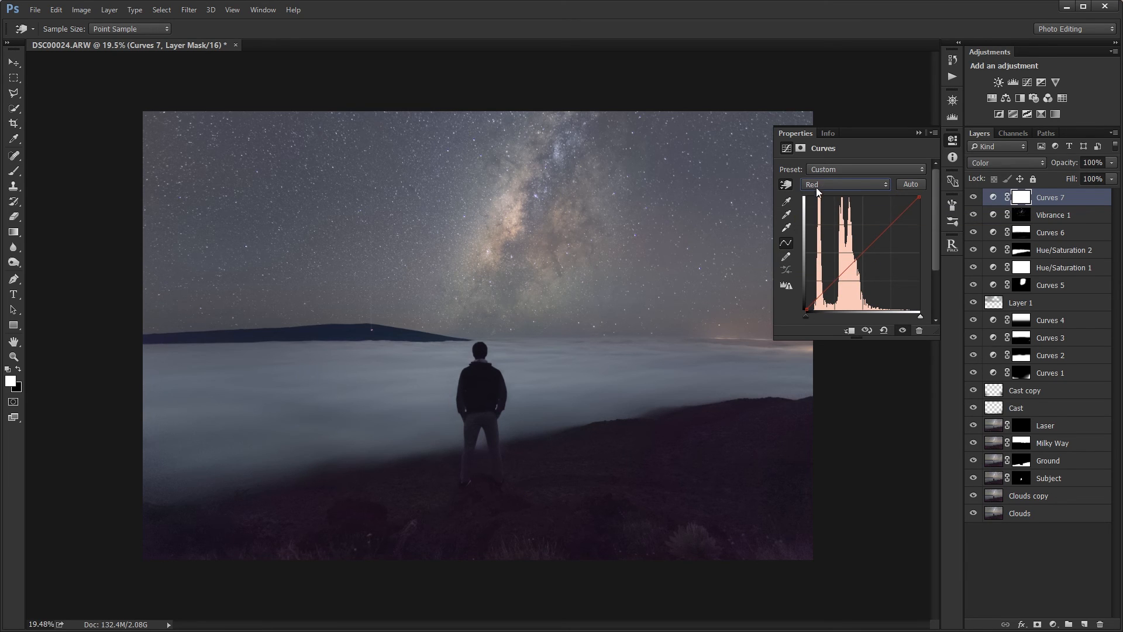
{"action": "left_click", "coordinate": [817, 187]}
{"action": "left_click", "coordinate": [824, 206]}
{"action": "left_click_drag", "start_coordinate": [920, 198], "coordinate": [914, 197]}
{"action": "left_click_drag", "start_coordinate": [808, 309], "coordinate": [806, 310]}
{"action": "left_click_drag", "start_coordinate": [913, 198], "coordinate": [919, 197]}
Adjust the Red curve on Curves 7 by sampling the Milky Way core and the sky beside it.
{"action": "left_click", "coordinate": [835, 186]}
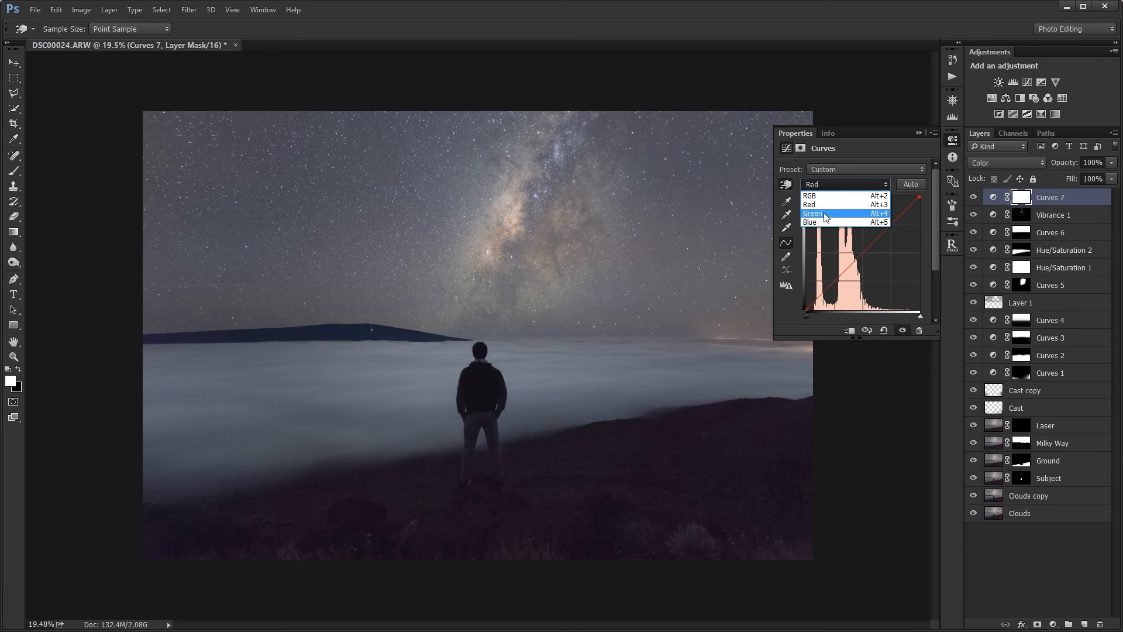
{"action": "left_click", "coordinate": [817, 203]}
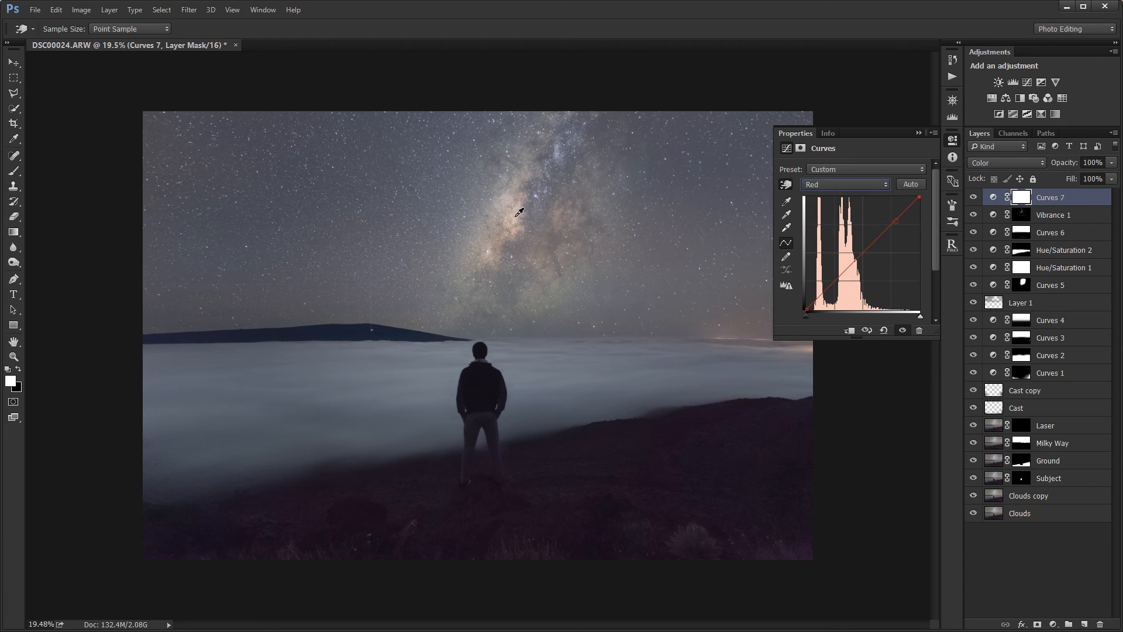
{"action": "left_click_drag", "start_coordinate": [519, 211], "coordinate": [518, 213]}
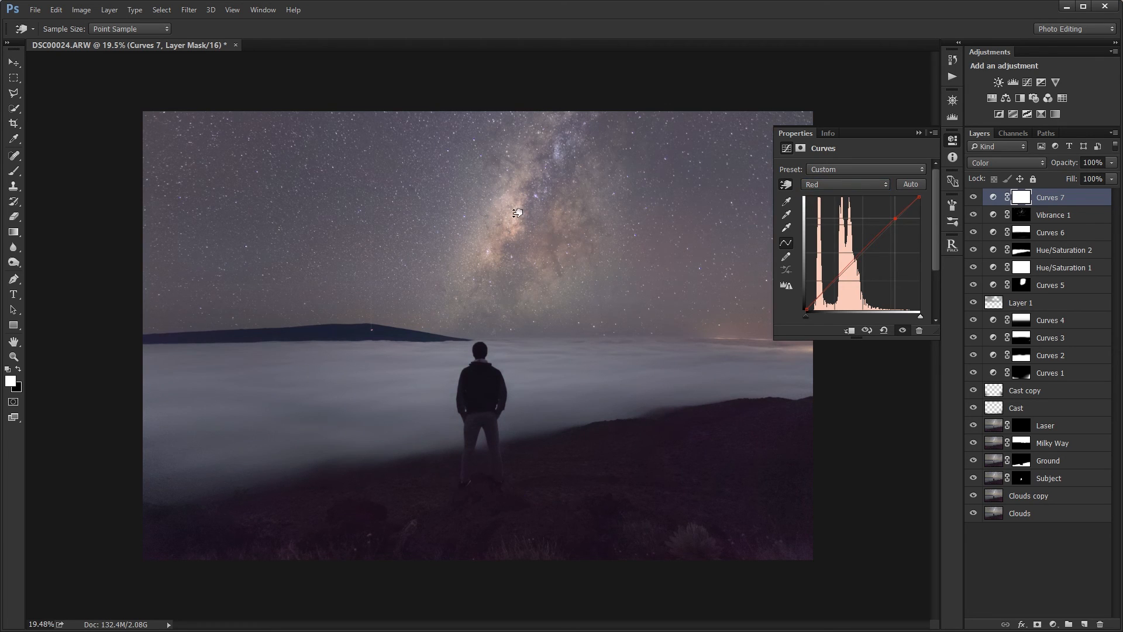
{"action": "left_click", "coordinate": [635, 239]}
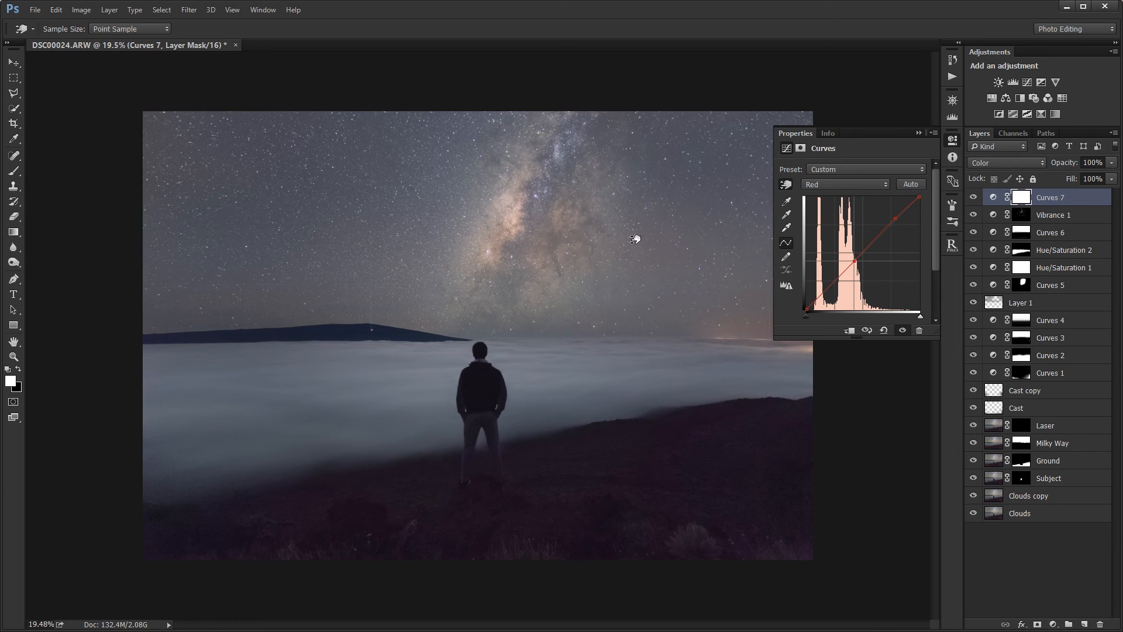
Shape the Green curve on Curves 7 from the Milky Way core and nearby sky, and compare the image with the layer hidden and shown.
{"action": "left_click", "coordinate": [860, 183]}
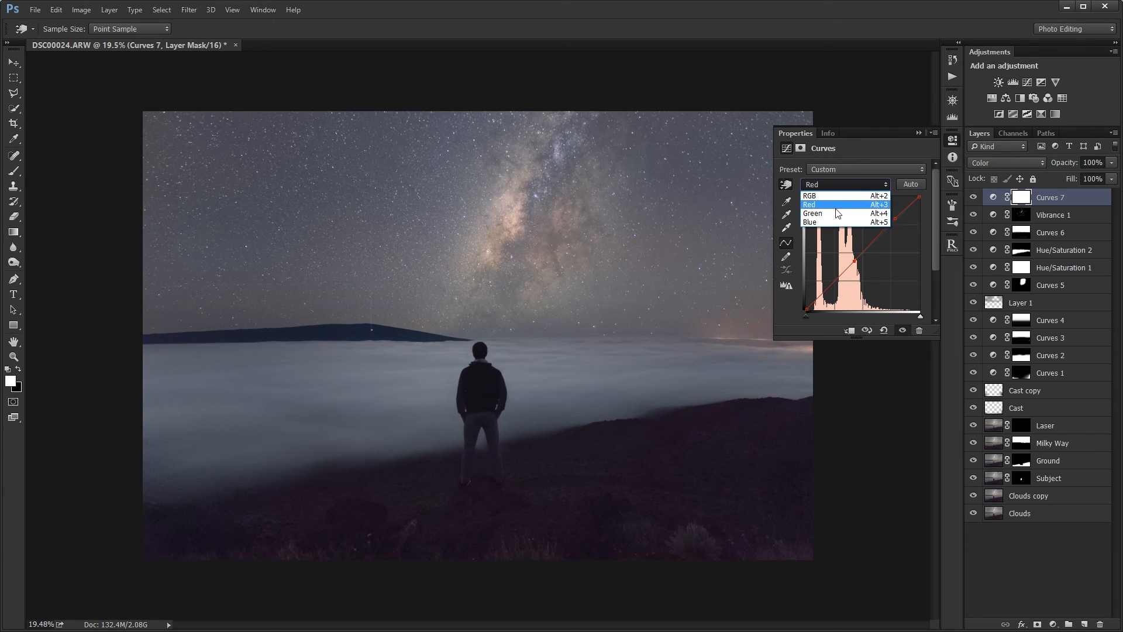
{"action": "left_click", "coordinate": [819, 210]}
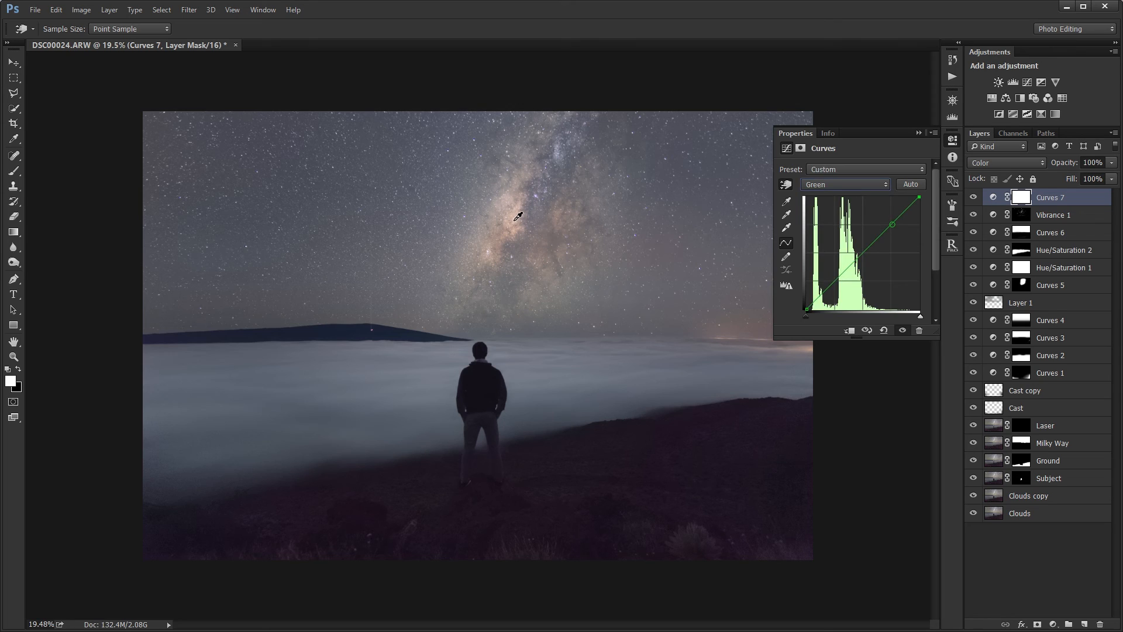
{"action": "left_click_drag", "start_coordinate": [517, 216], "coordinate": [515, 218]}
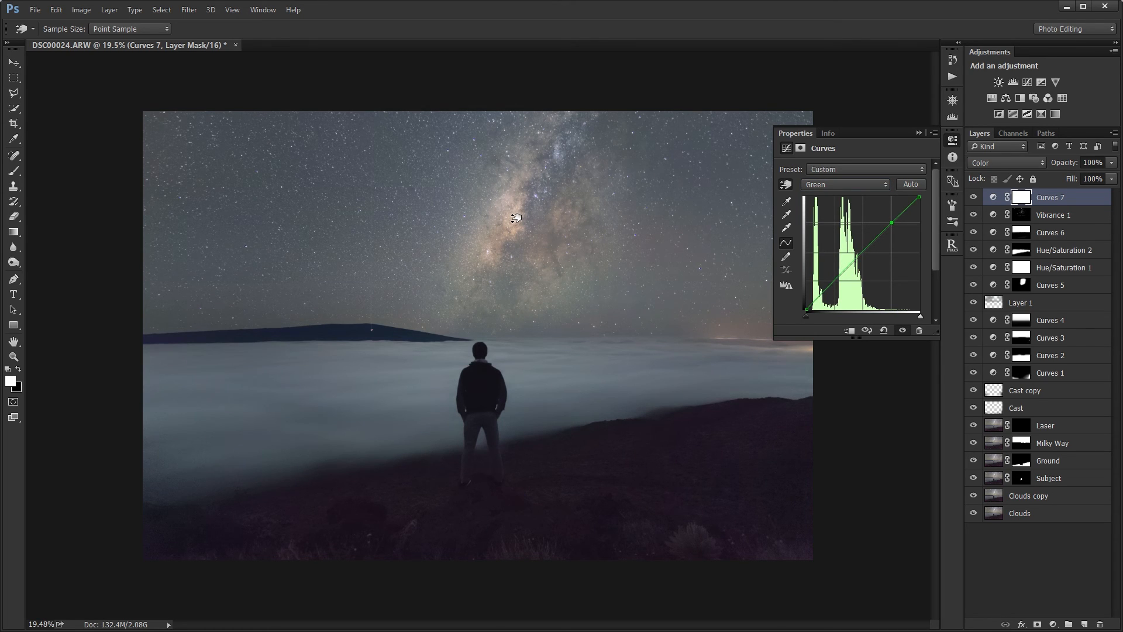
{"action": "left_click", "coordinate": [662, 265]}
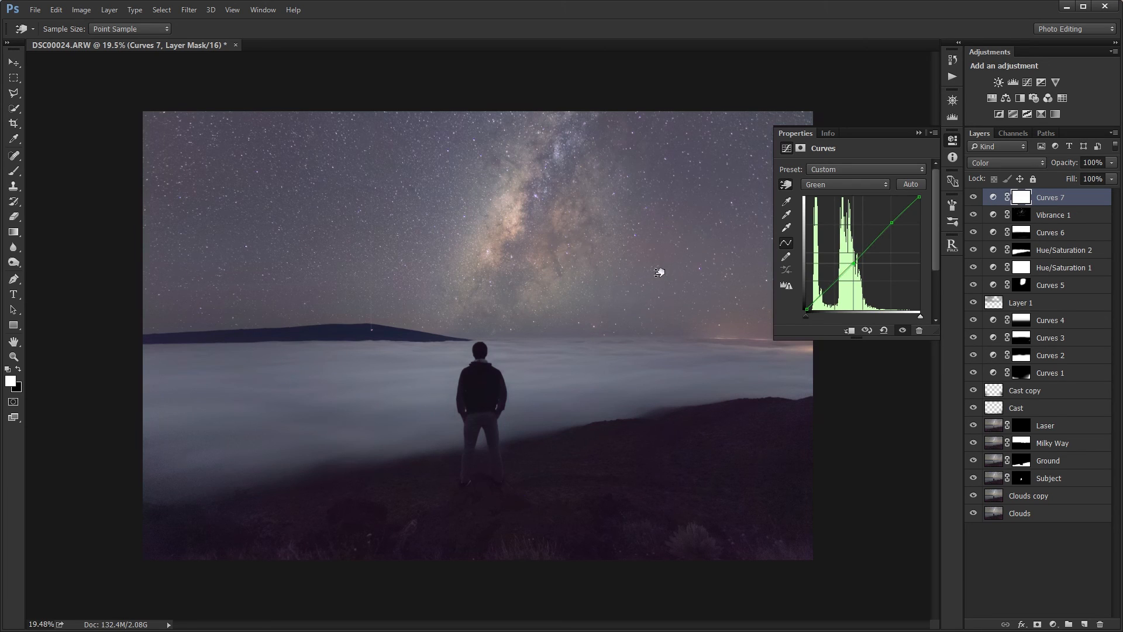
{"action": "left_click_drag", "start_coordinate": [655, 268], "coordinate": [654, 265]}
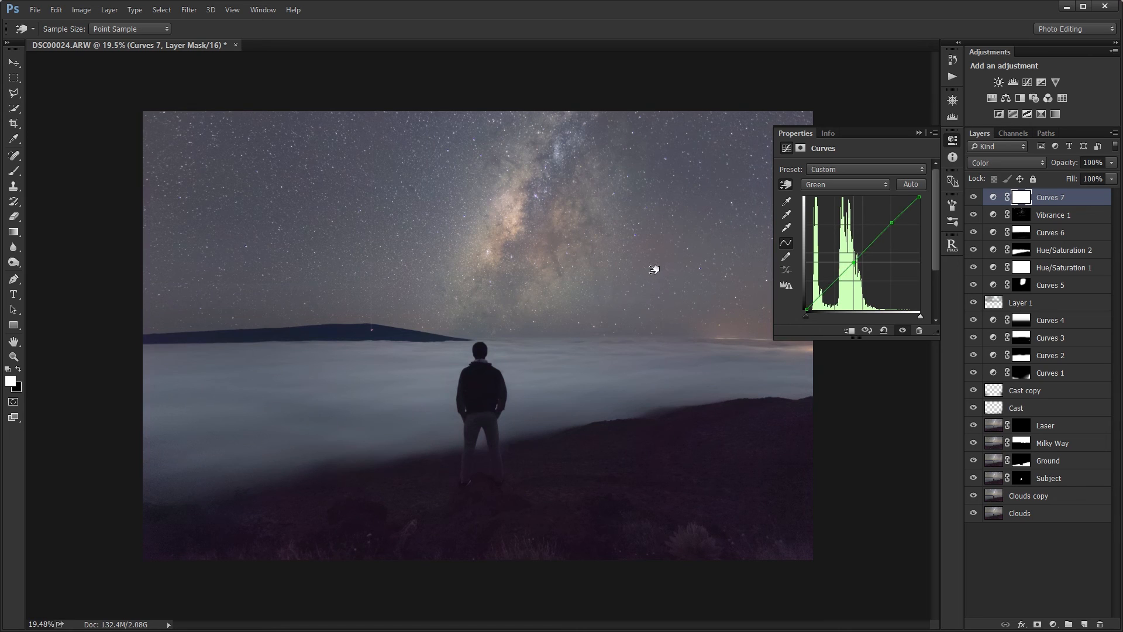
{"action": "left_click", "coordinate": [921, 134]}
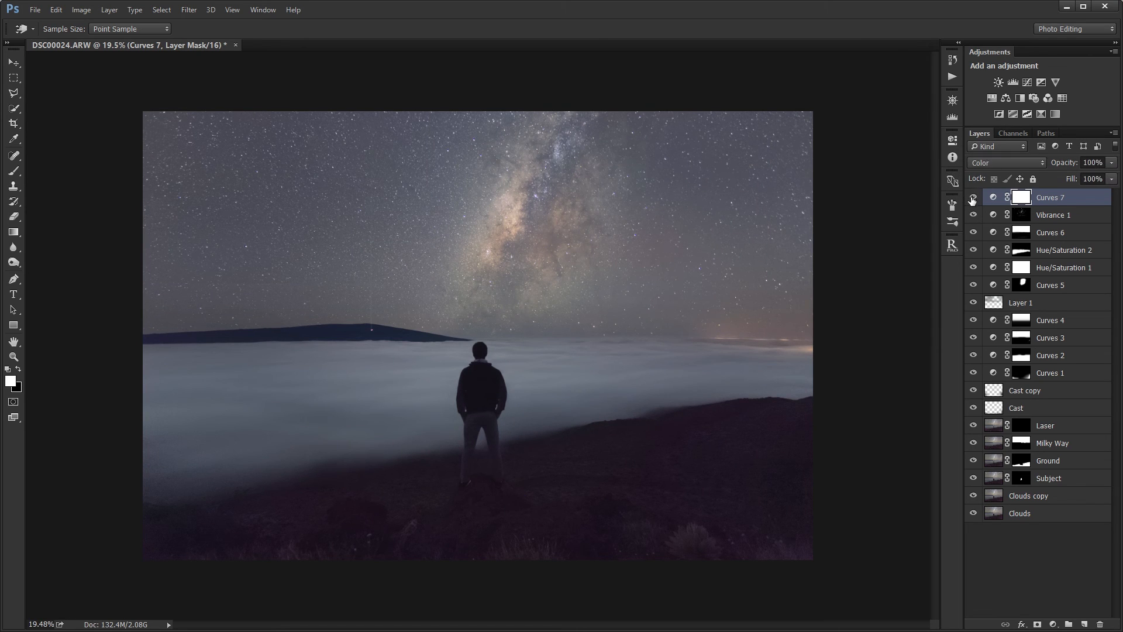
{"action": "left_click", "coordinate": [972, 197]}
{"action": "left_click", "coordinate": [973, 197]}
{"action": "left_click", "coordinate": [973, 198]}
Add a Curves adjustment layer above Curves 7 and pull its RGB midtones down to darken the image.
{"action": "left_click", "coordinate": [1041, 82]}
{"action": "key", "text": "v"}
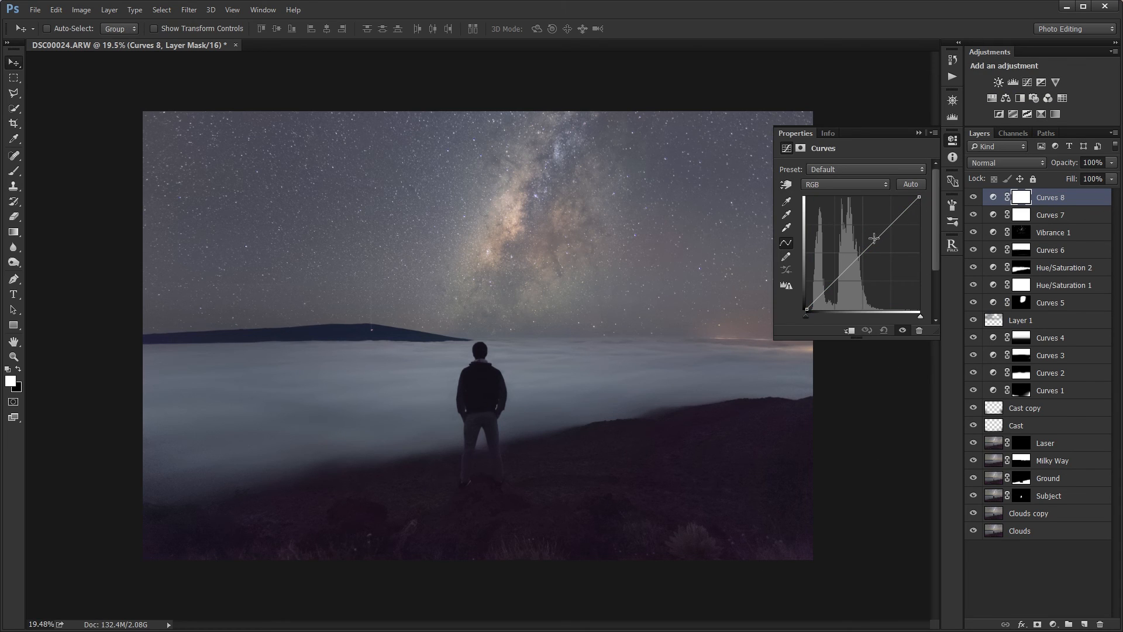
{"action": "left_click_drag", "start_coordinate": [876, 240], "coordinate": [876, 249]}
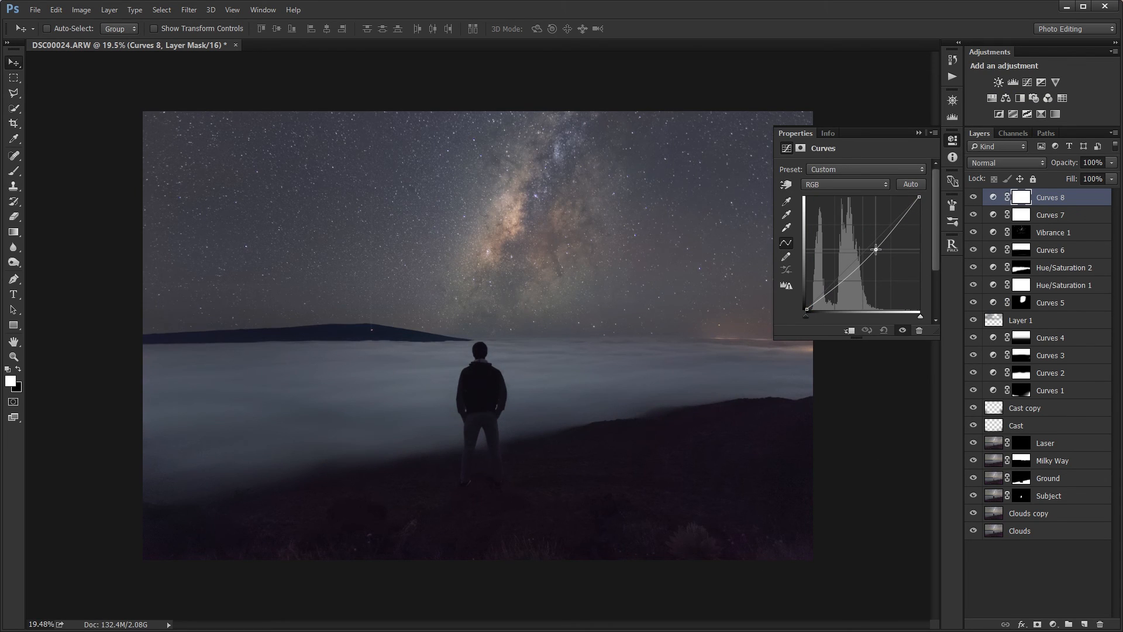
{"action": "left_click", "coordinate": [918, 134]}
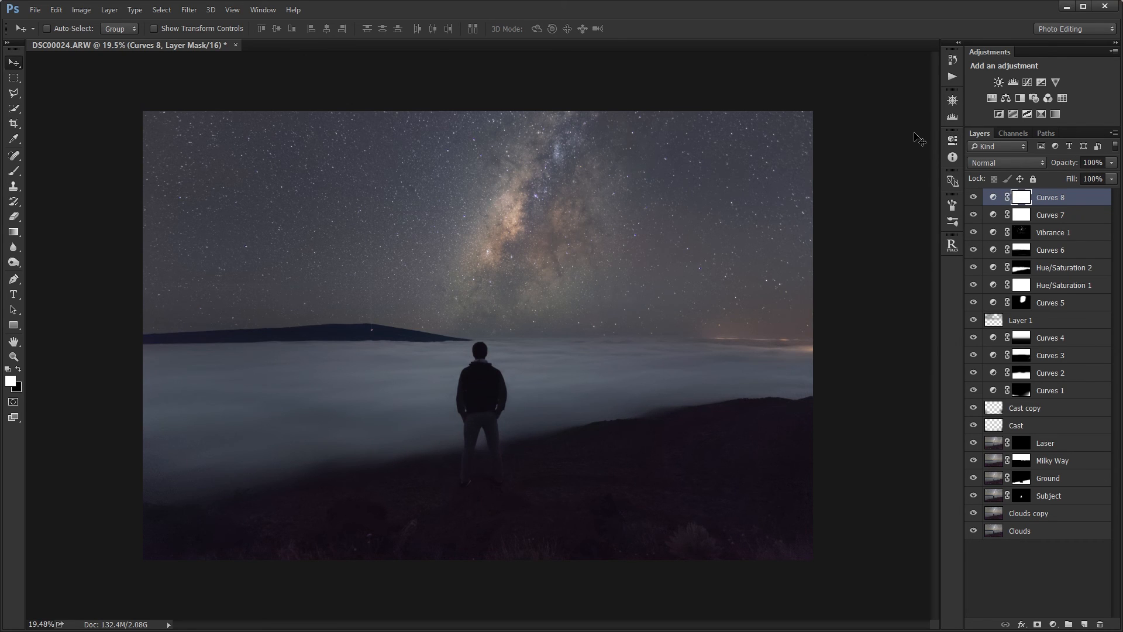
Invert the Curves 8 mask and paint white over the lower foreground corners, and set the layer's opacity to 30%.
{"action": "key", "text": "ctrl+i"}
{"action": "key", "text": "b"}
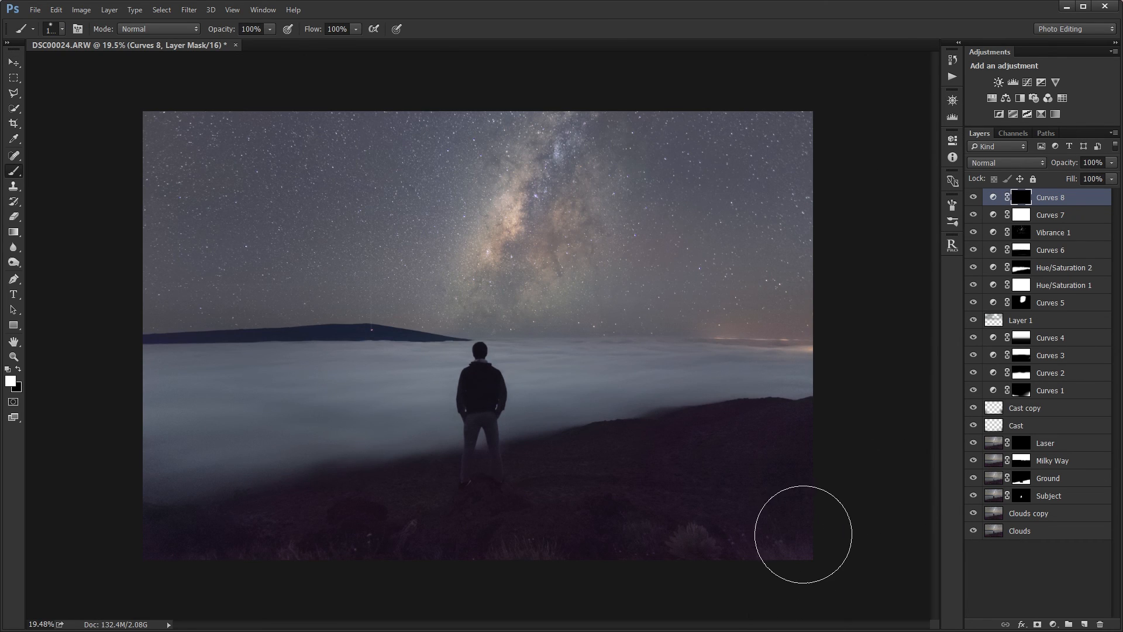
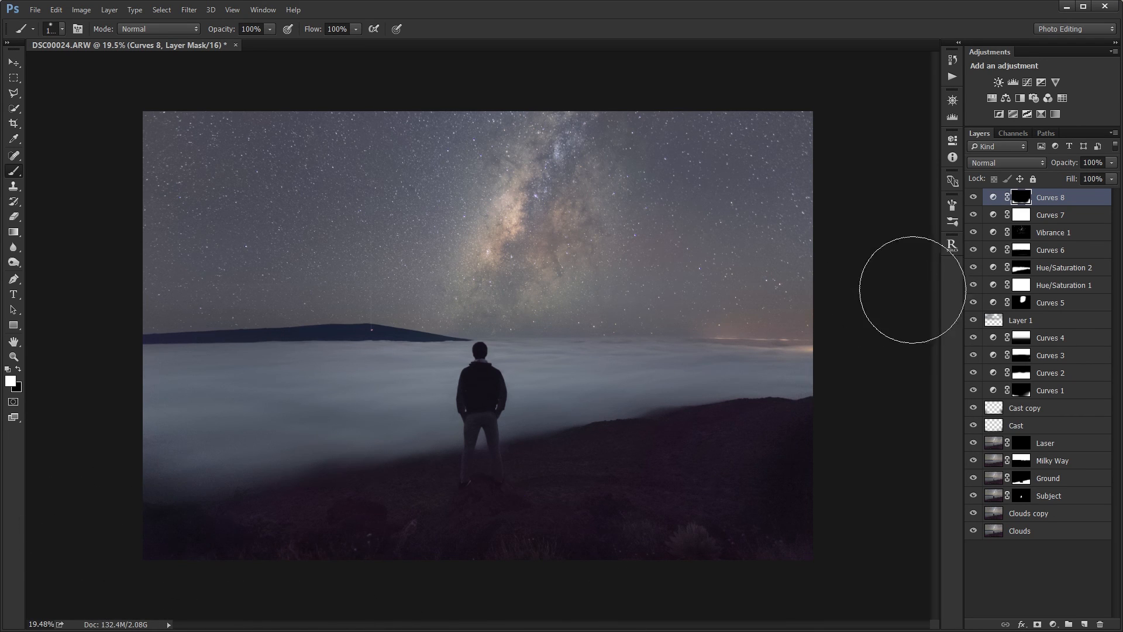
{"action": "key", "text": "v"}
{"action": "key", "text": "6"}
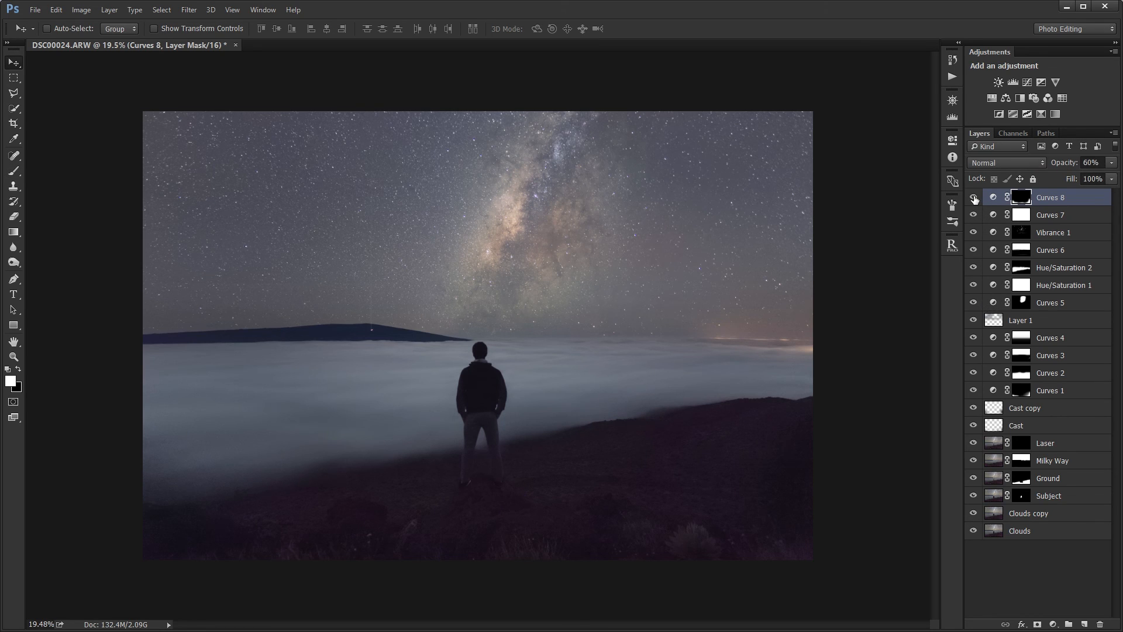
{"action": "key", "text": "x"}
{"action": "key", "text": "3"}
Trim the Curves 8 mask with an 800 px black brush along the upper part of the dark ground.
{"action": "key", "text": "b"}
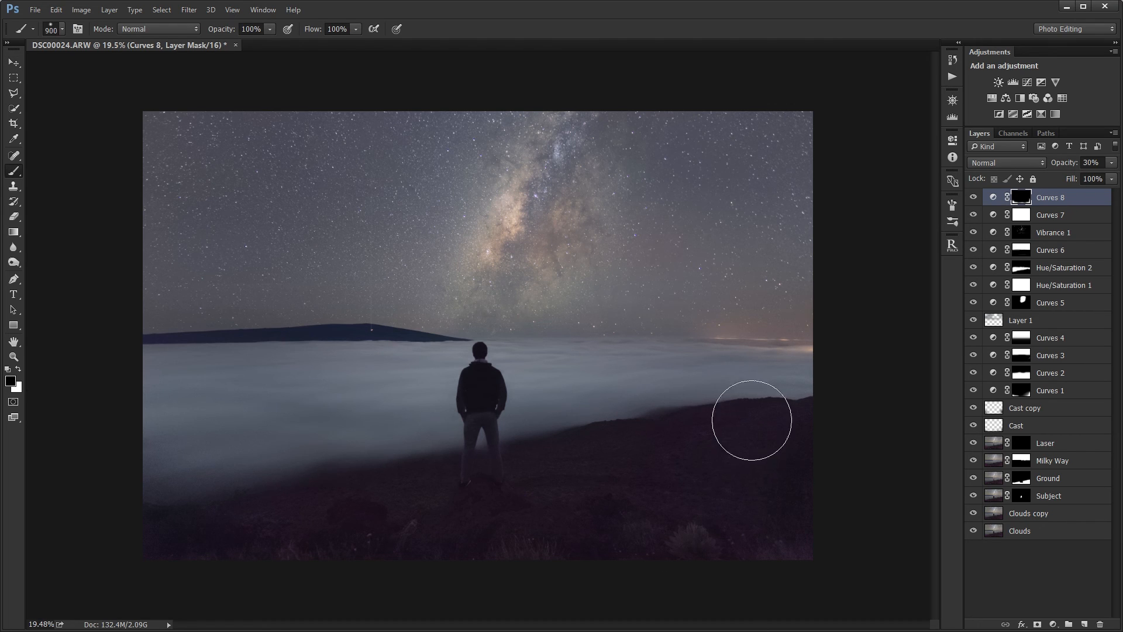
{"action": "key", "text": "bracketleft"}
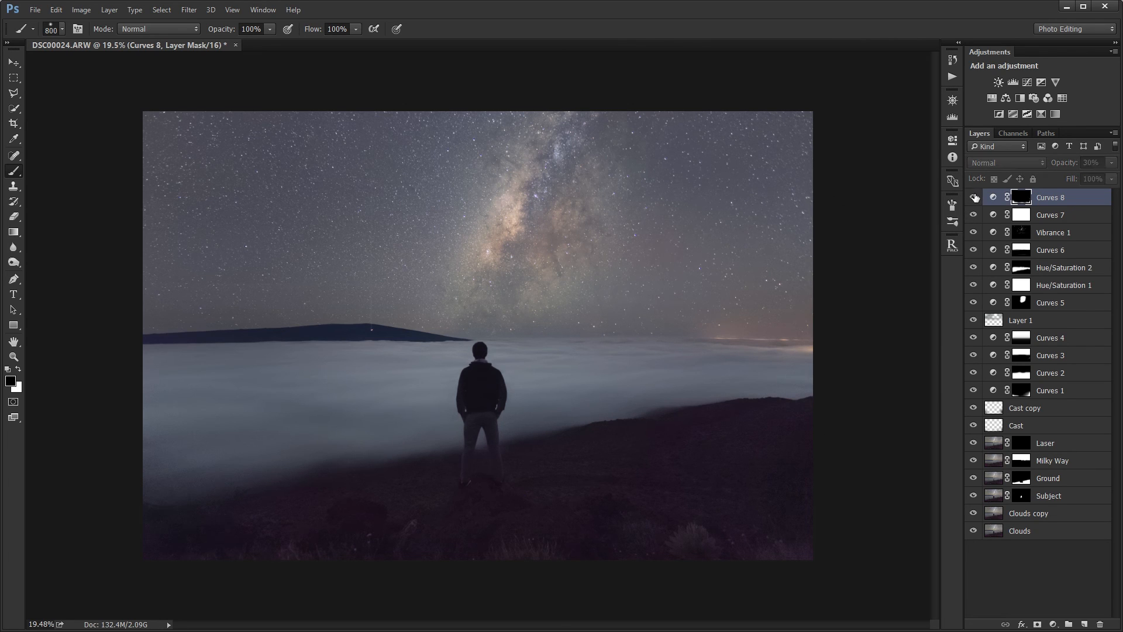
{"action": "left_click", "coordinate": [1006, 568]}
{"action": "scroll", "coordinate": [736, 437], "scroll_direction": "down", "scroll_amount": 1}
{"action": "scroll", "coordinate": [736, 438], "scroll_direction": "up", "scroll_amount": 1}
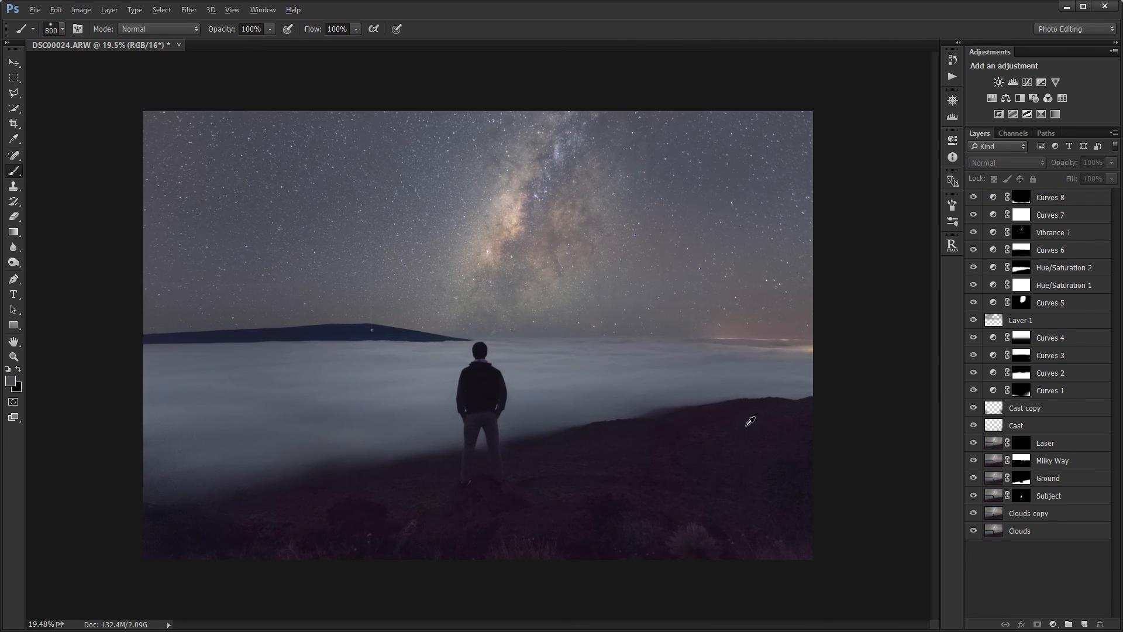
{"action": "scroll", "coordinate": [750, 421], "scroll_direction": "up", "scroll_amount": 1}
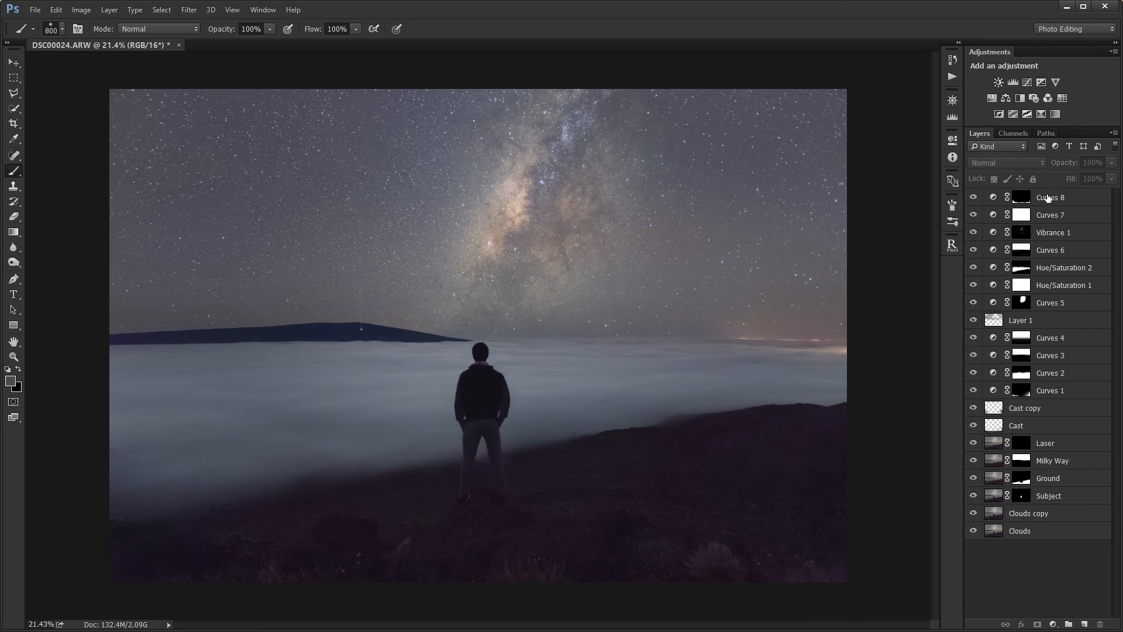
{"action": "left_click", "coordinate": [1047, 198]}
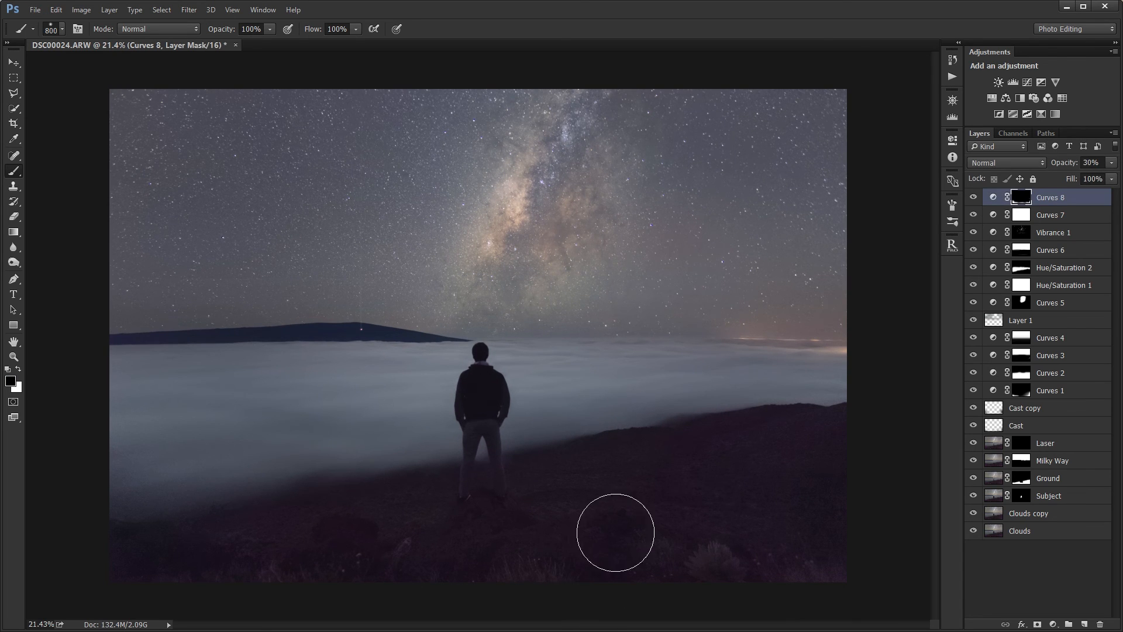
Add a Color Balance layer above Curves 8 and set its midtones Yellow-Blue value to -19.
{"action": "left_click", "coordinate": [1006, 98]}
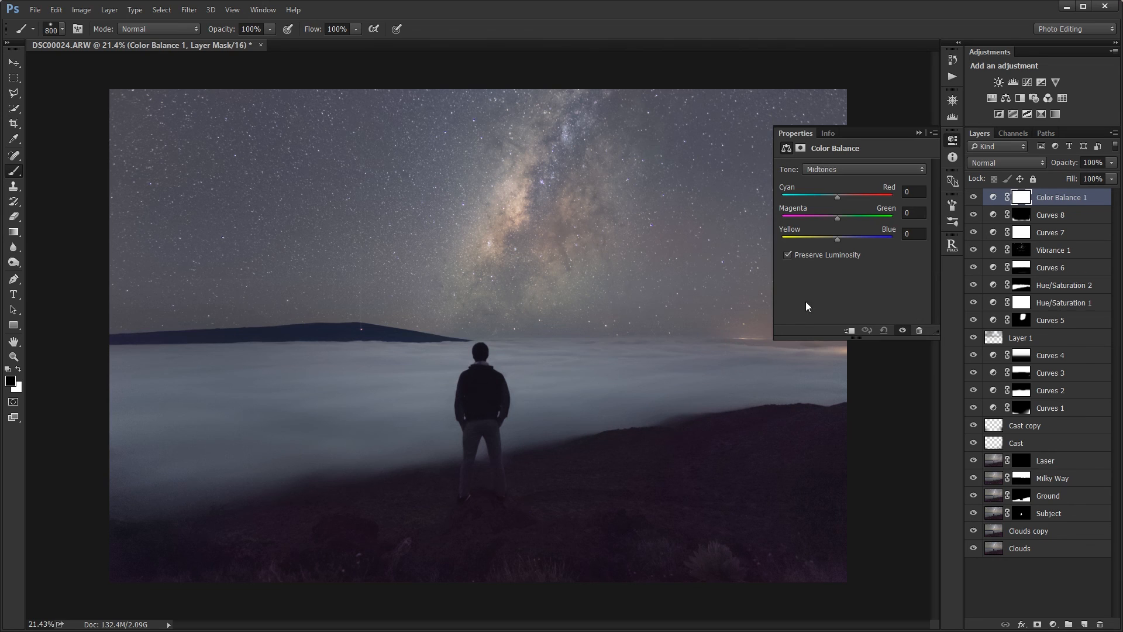
{"action": "left_click_drag", "start_coordinate": [838, 238], "coordinate": [827, 238]}
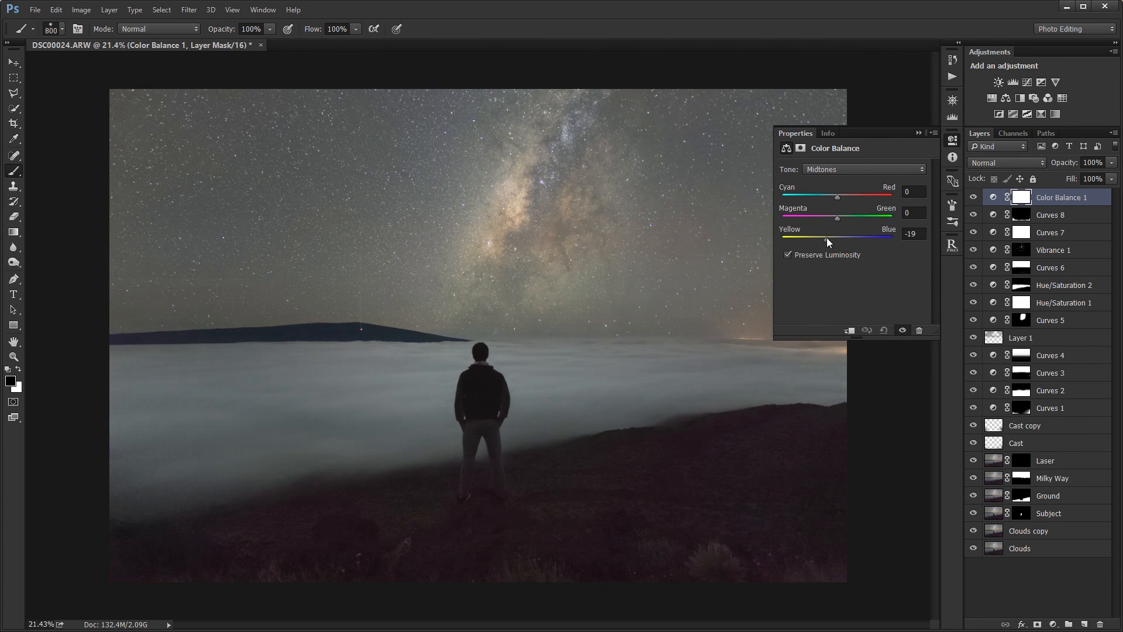
{"action": "left_click", "coordinate": [918, 133]}
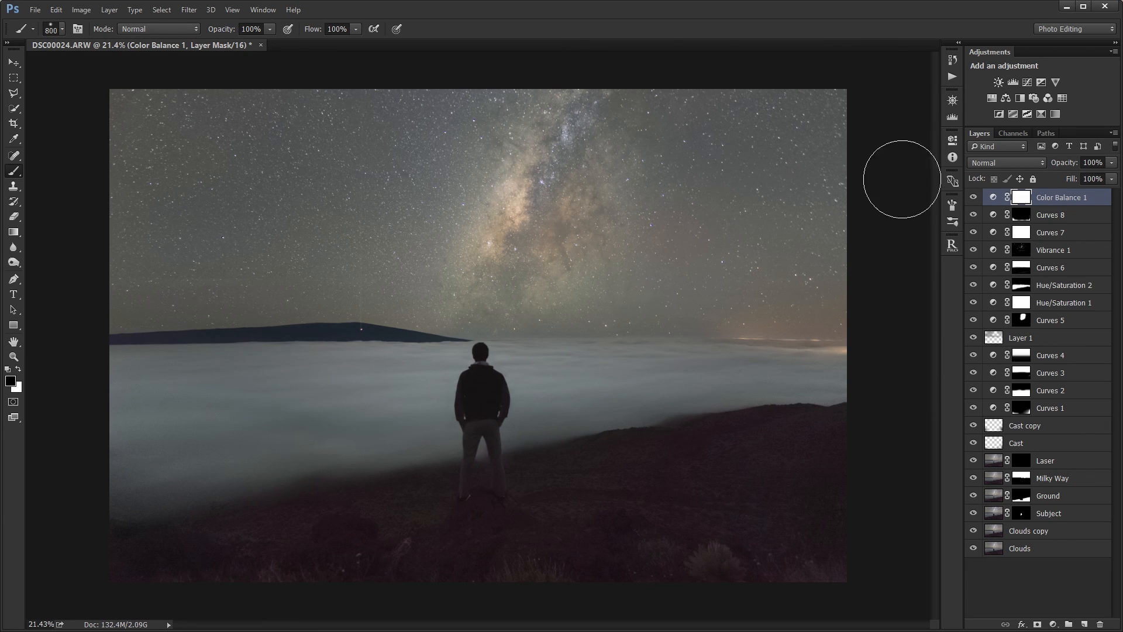
{"action": "key", "text": "h"}
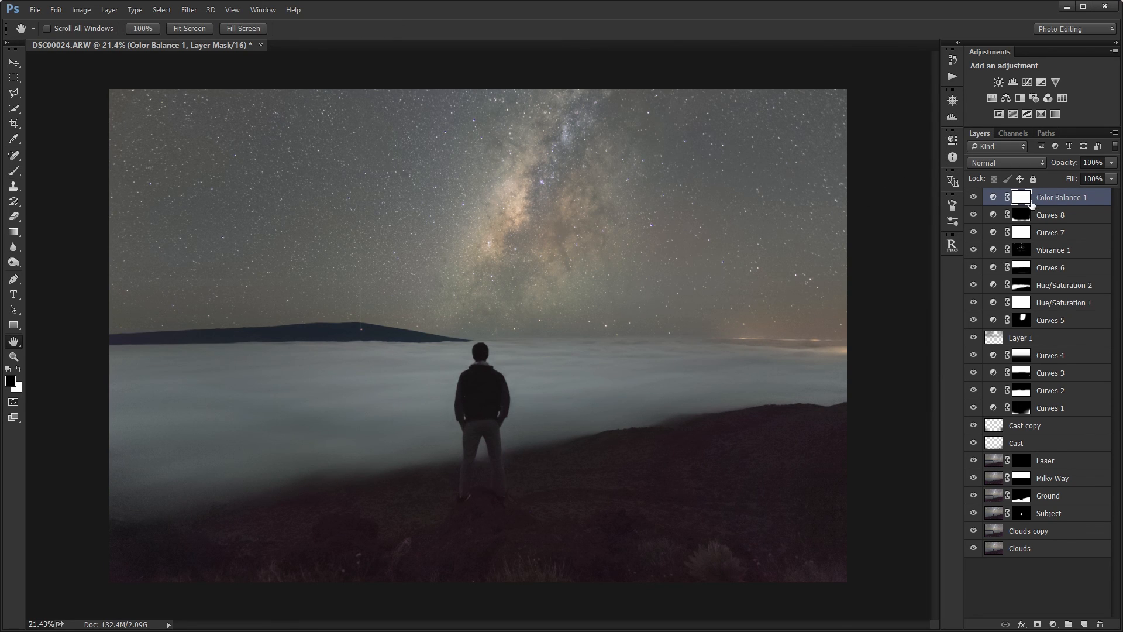
Mask Color Balance 1 with 60% opacity linear gradients so the yellow shift fades out over the sky and clouds and stays on the ground.
{"action": "key", "text": "g"}
{"action": "left_click_drag", "start_coordinate": [386, 378], "coordinate": [439, 451]}
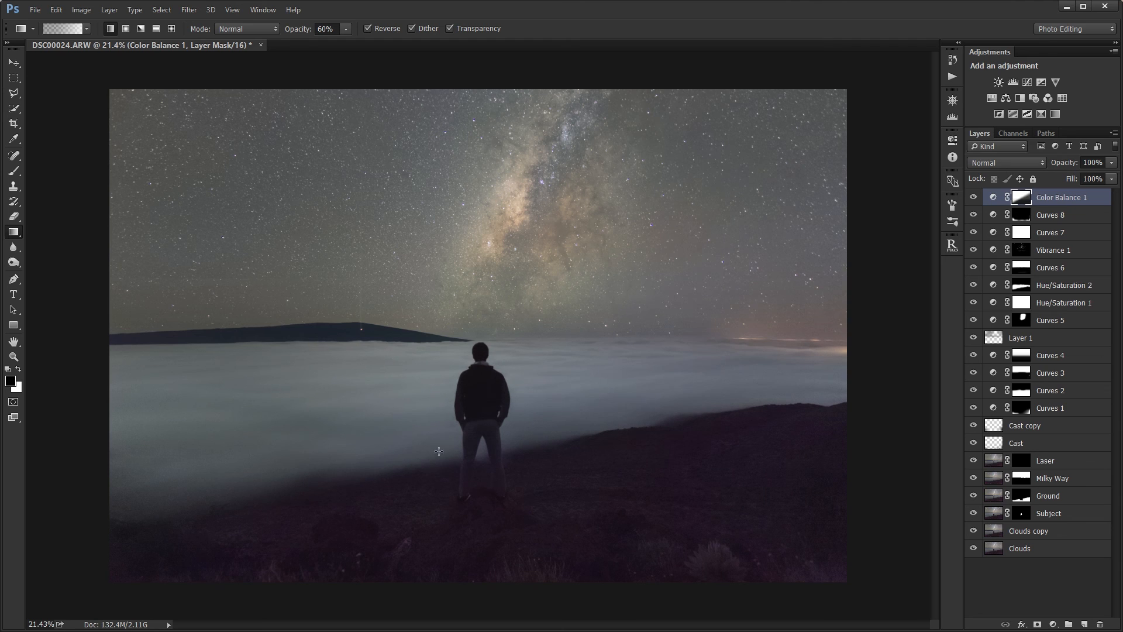
{"action": "left_click_drag", "start_coordinate": [374, 339], "coordinate": [436, 457]}
{"action": "left_click_drag", "start_coordinate": [539, 535], "coordinate": [446, 375]}
{"action": "left_click_drag", "start_coordinate": [433, 575], "coordinate": [476, 437]}
{"action": "left_click_drag", "start_coordinate": [598, 586], "coordinate": [613, 432]}
{"action": "left_click", "coordinate": [973, 198]}
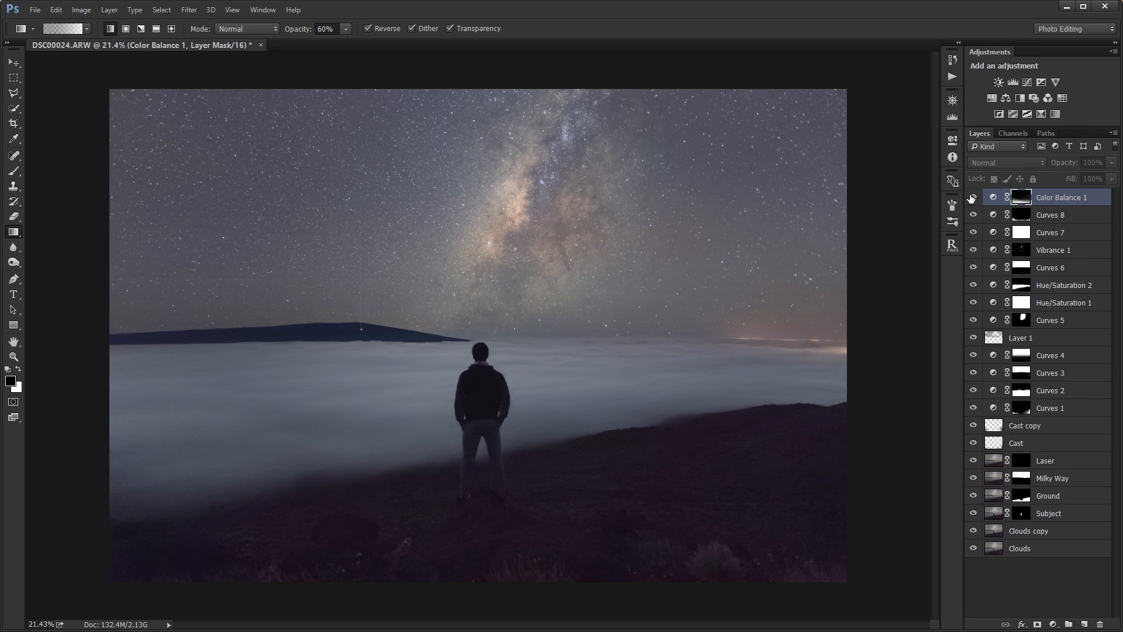
{"action": "left_click", "coordinate": [974, 197]}
{"action": "left_click", "coordinate": [974, 198]}
{"action": "left_click", "coordinate": [973, 197]}
{"action": "key", "text": "ctrl+minus"}
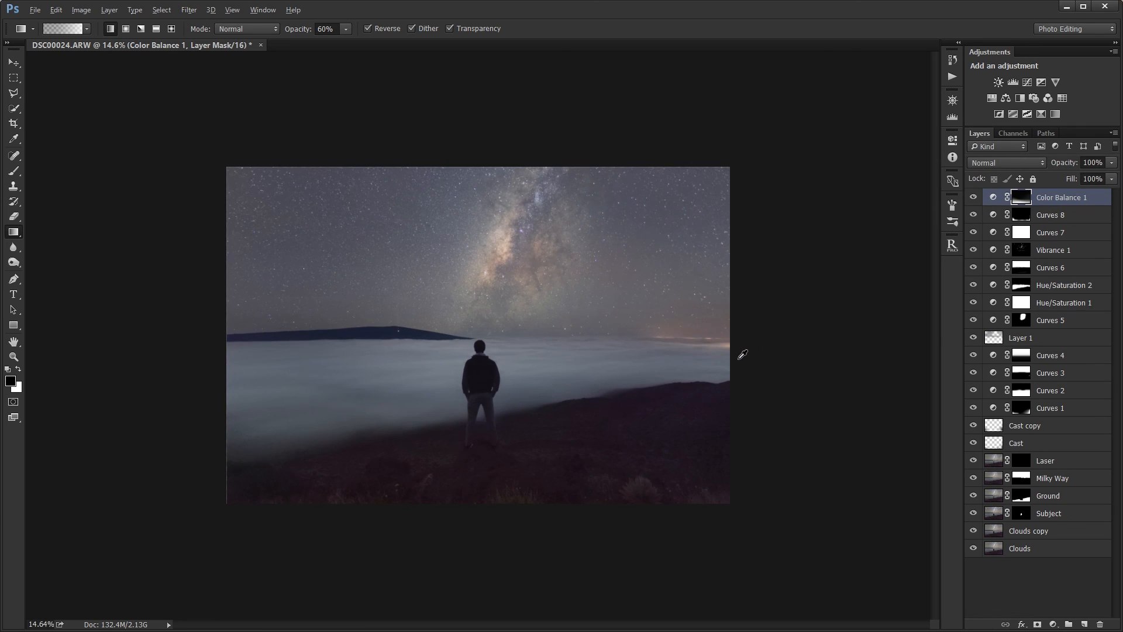
{"action": "left_click_drag", "start_coordinate": [532, 495], "coordinate": [535, 338]}
Set the Color Balance 1 layer's opacity to 70% and compare the image with it hidden and shown.
{"action": "left_click", "coordinate": [973, 198]}
{"action": "left_click", "coordinate": [974, 197]}
{"action": "key", "text": "v"}
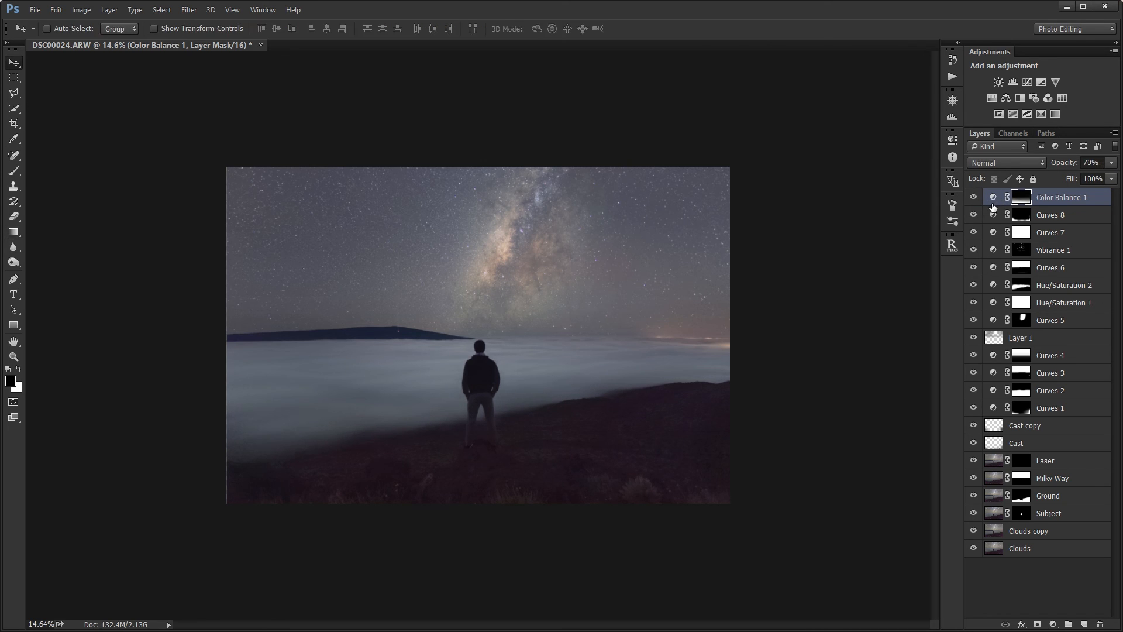
{"action": "left_click", "coordinate": [974, 197]}
{"action": "left_click", "coordinate": [973, 198]}
Refine the Color Balance 1 mask with an 800 px soft brush, painting white over the ground and black over the clouds.
{"action": "key", "text": "b"}
{"action": "key", "text": "x"}
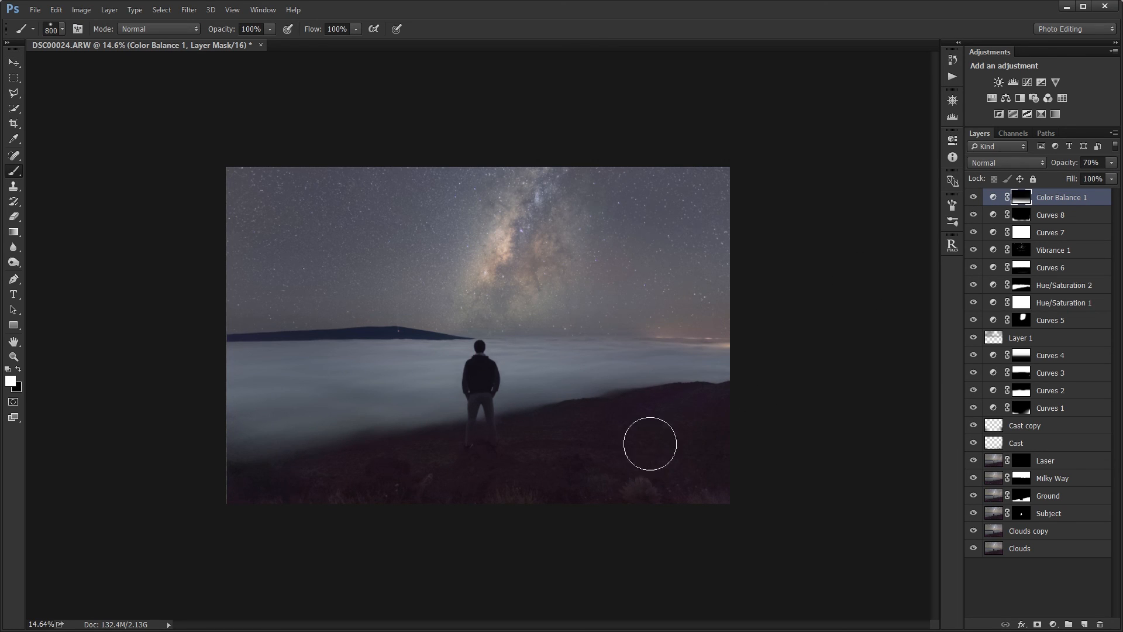
{"action": "right_click", "coordinate": [632, 453]}
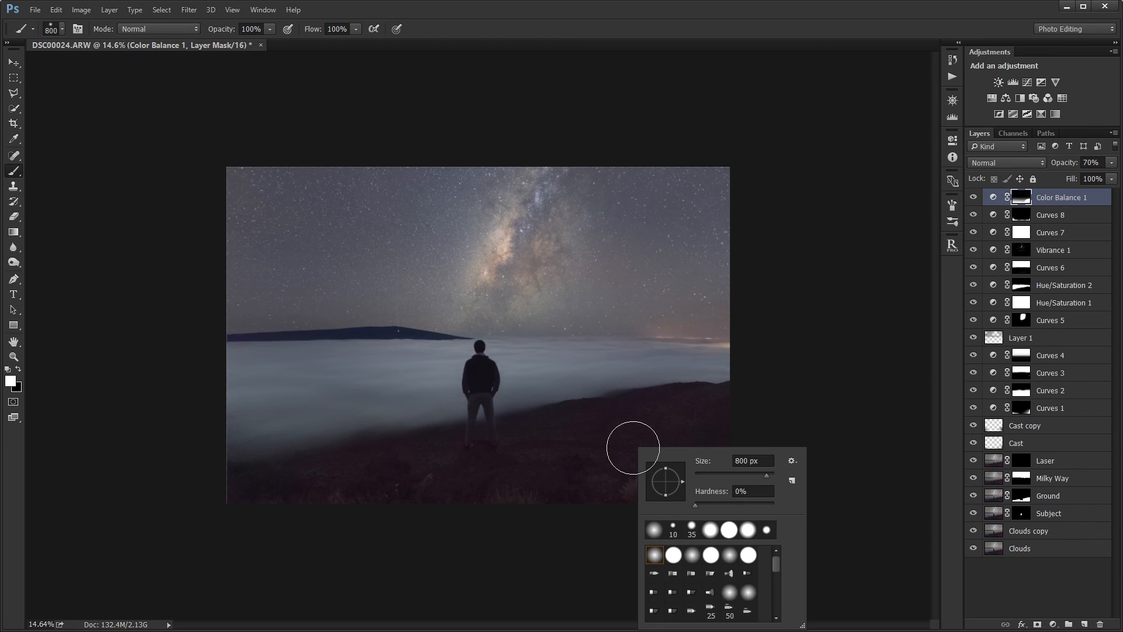
{"action": "key", "text": "Escape"}
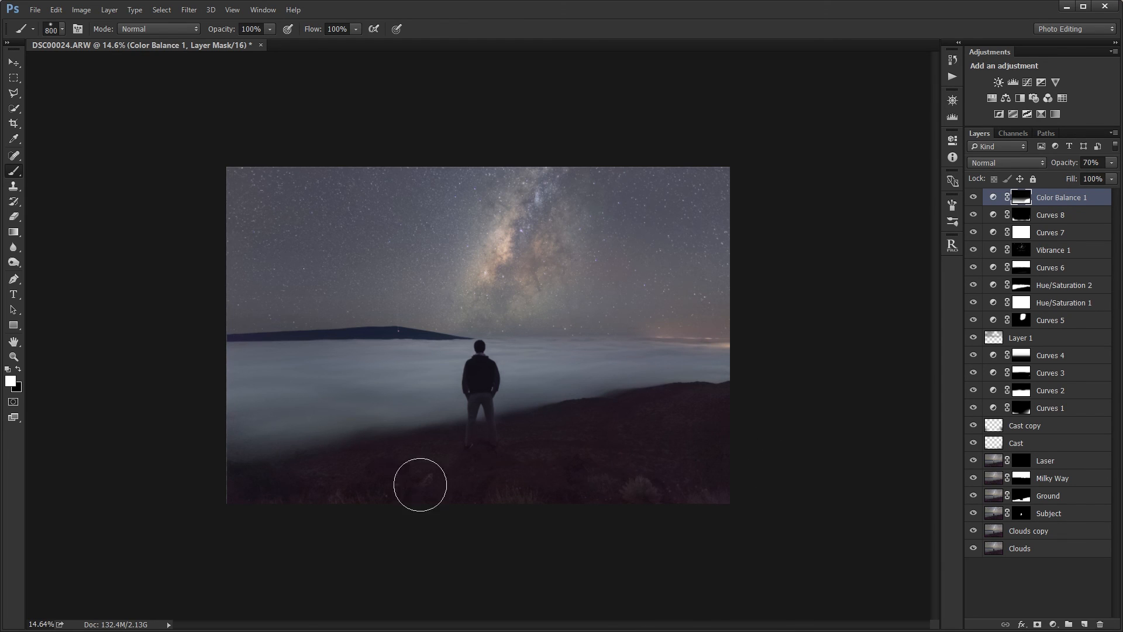
{"action": "key", "text": "x"}
{"action": "scroll", "coordinate": [685, 228], "scroll_direction": "up", "scroll_amount": 2}
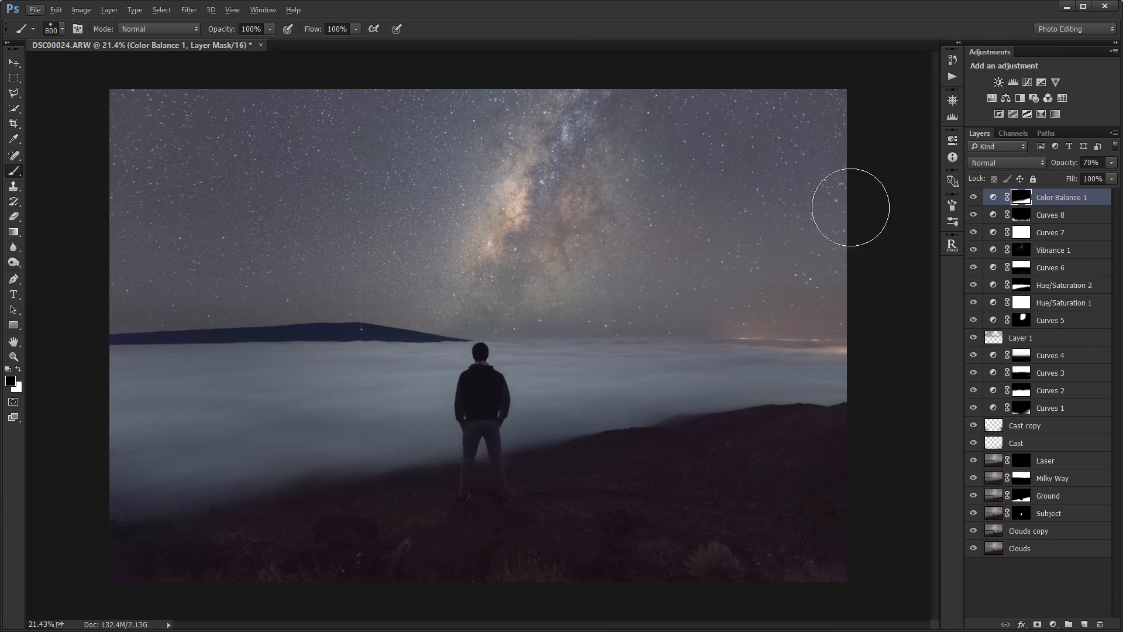
Run the Vignette action to add a Vignette layer above Color Balance 1.
{"action": "left_click", "coordinate": [975, 215]}
{"action": "left_click", "coordinate": [949, 77]}
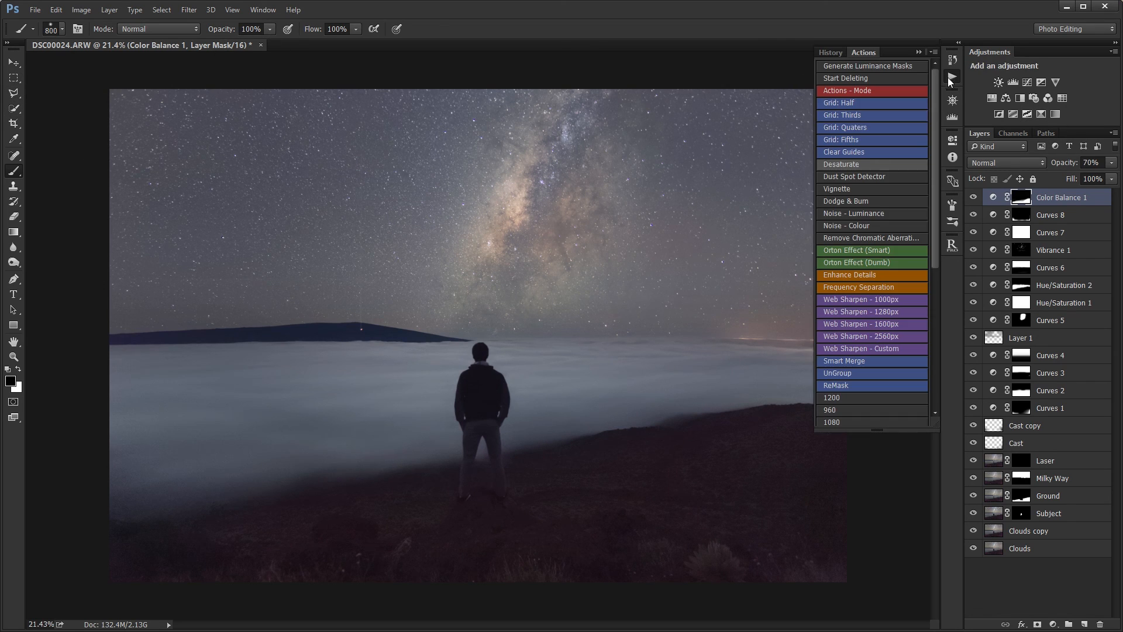
{"action": "left_click", "coordinate": [848, 187]}
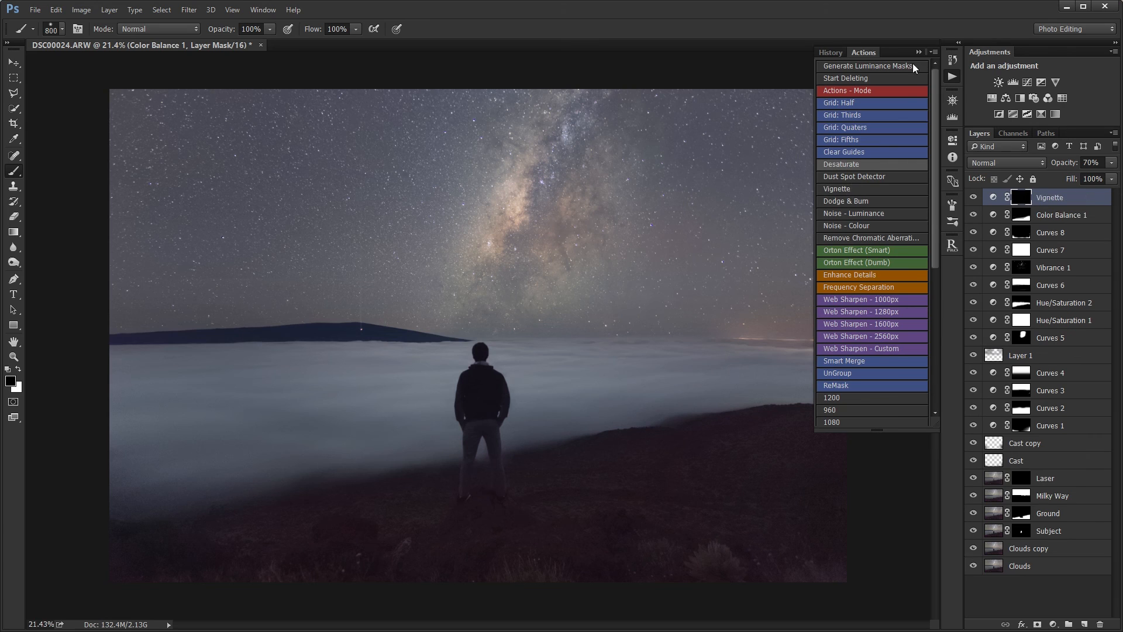
Mask the Vignette layer with 60% opacity linear gradients running from the top of the sky down towards the horizon.
{"action": "double_click", "coordinate": [993, 197]}
{"action": "left_click", "coordinate": [918, 133]}
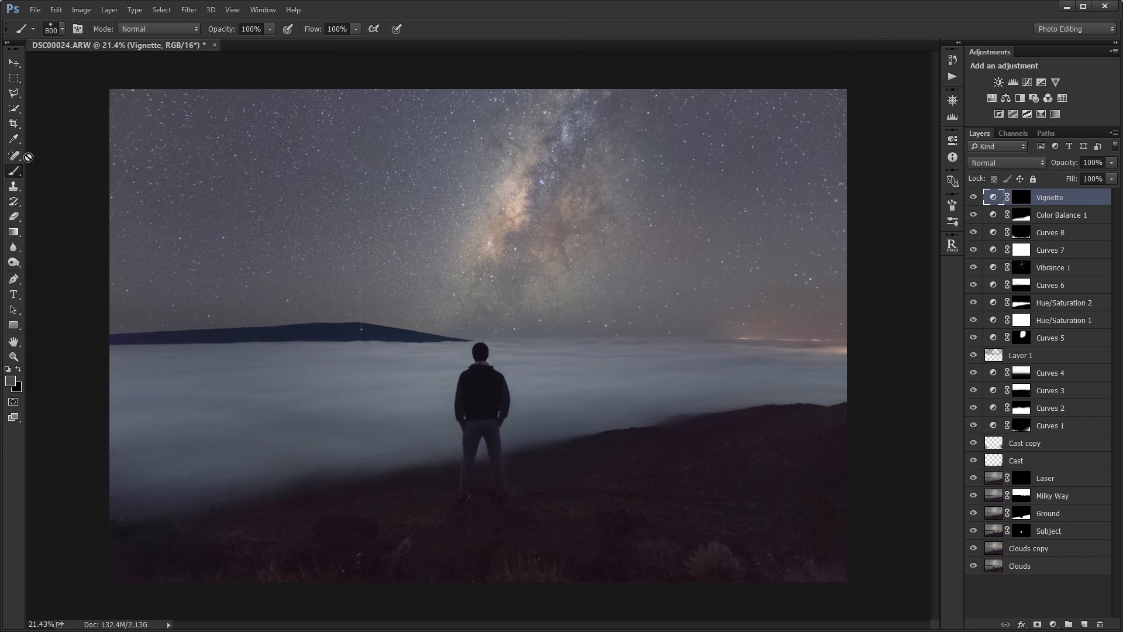
{"action": "key", "text": "g"}
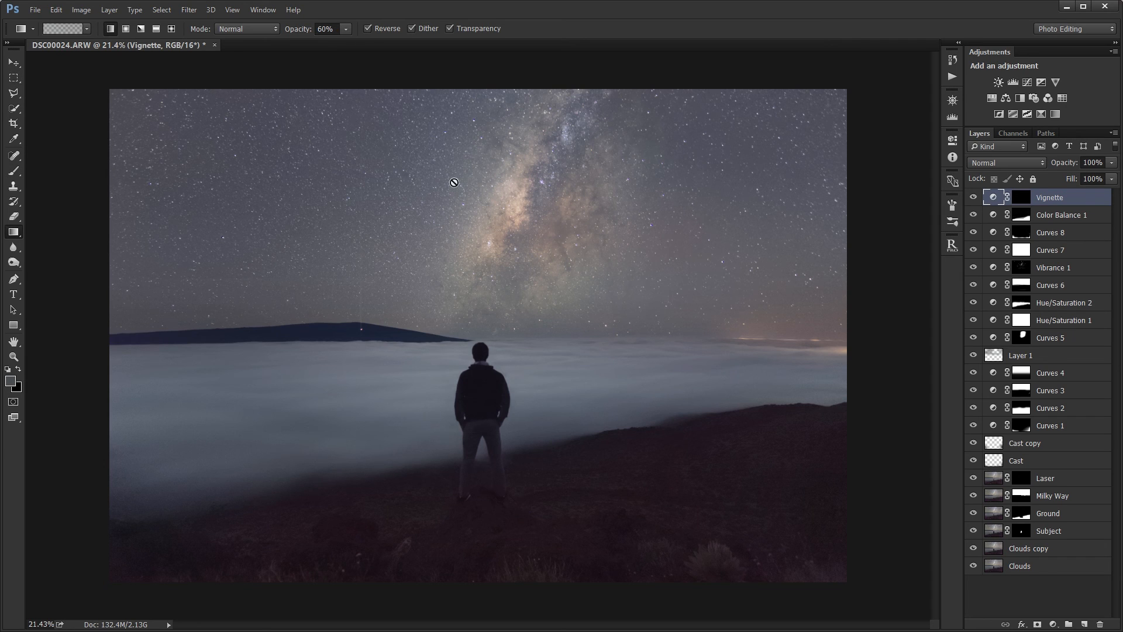
{"action": "left_click", "coordinate": [1022, 198]}
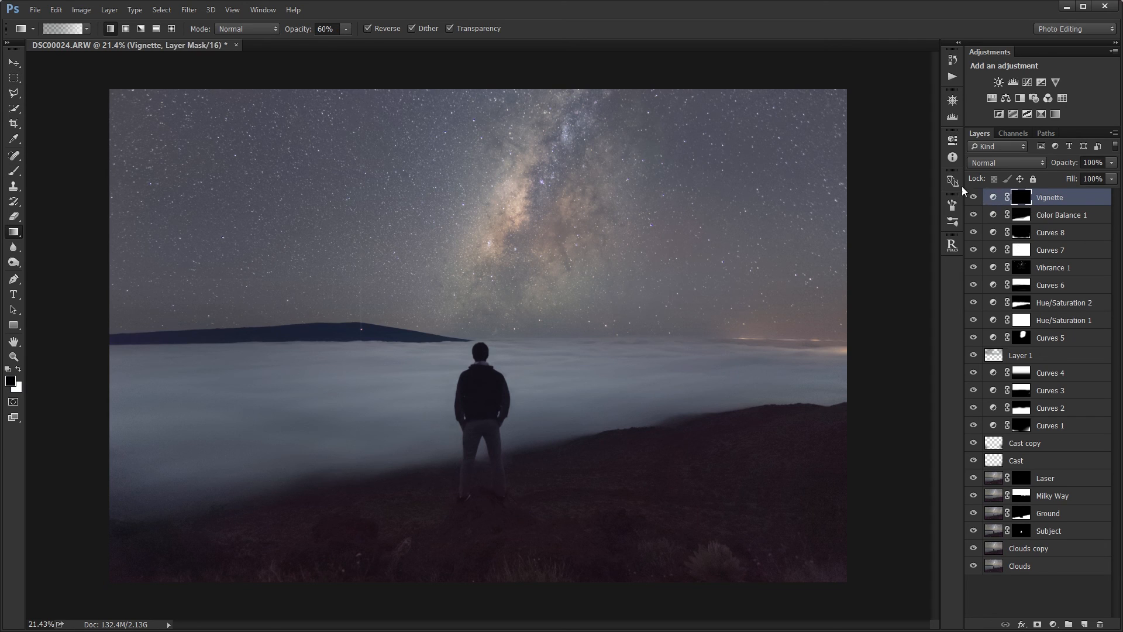
{"action": "left_click_drag", "start_coordinate": [539, 90], "coordinate": [514, 316]}
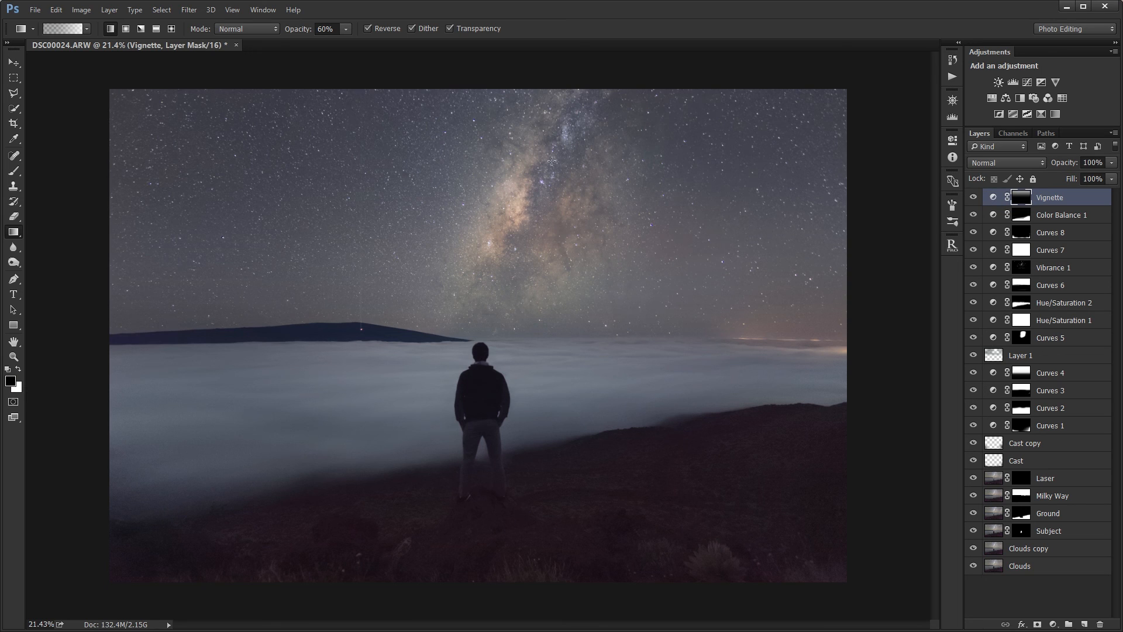
{"action": "left_click_drag", "start_coordinate": [544, 97], "coordinate": [550, 255]}
{"action": "left_click_drag", "start_coordinate": [544, 317], "coordinate": [544, 316]}
Inspect the Vignette mask and its effect on the image, and add another 60% gradient from the upper sky towards the horizon.
{"action": "left_click", "coordinate": [1022, 198], "text": "alt"}
{"action": "left_click", "coordinate": [1022, 198], "text": "alt"}
{"action": "left_click", "coordinate": [974, 198]}
{"action": "left_click", "coordinate": [973, 197]}
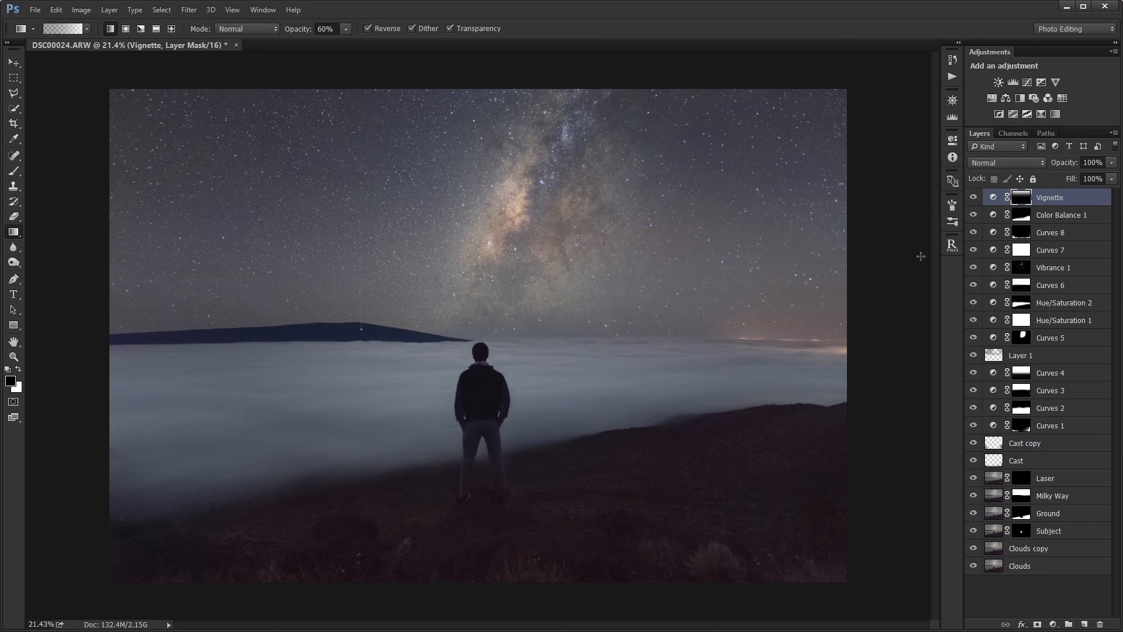
{"action": "left_click_drag", "start_coordinate": [572, 110], "coordinate": [583, 296]}
Compare the image with the Vignette layer hidden and shown, and set the layer's opacity to 70%.
{"action": "left_click", "coordinate": [974, 197]}
{"action": "left_click", "coordinate": [974, 198]}
{"action": "key", "text": "v"}
{"action": "key", "text": "7"}
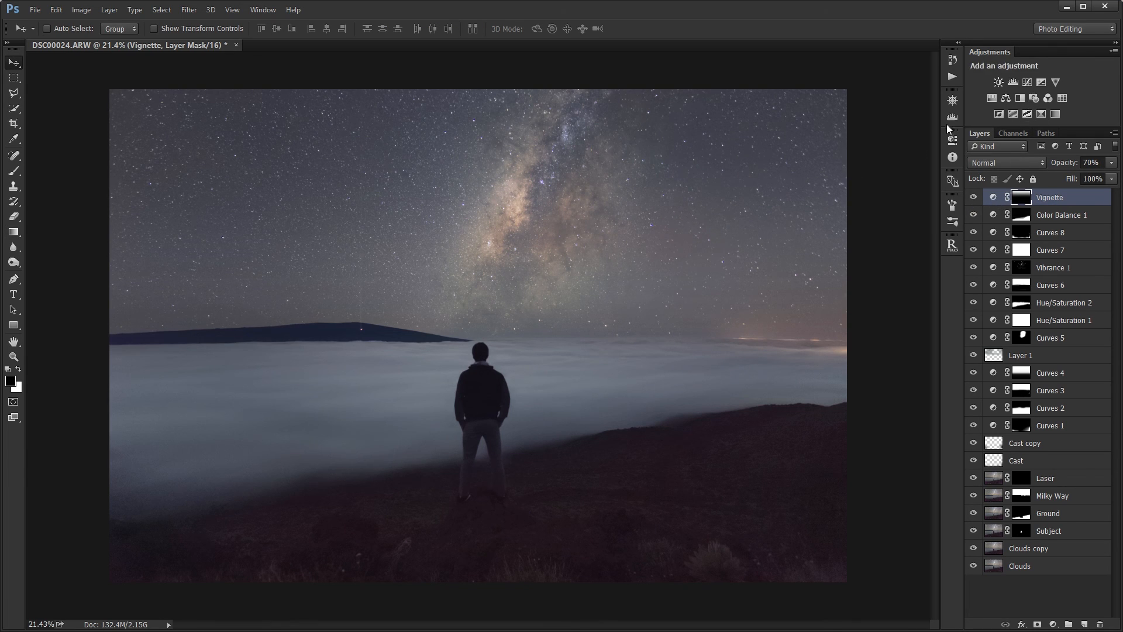
Run the Vignette action again to add a second Vignette layer above the first.
{"action": "left_click", "coordinate": [950, 78]}
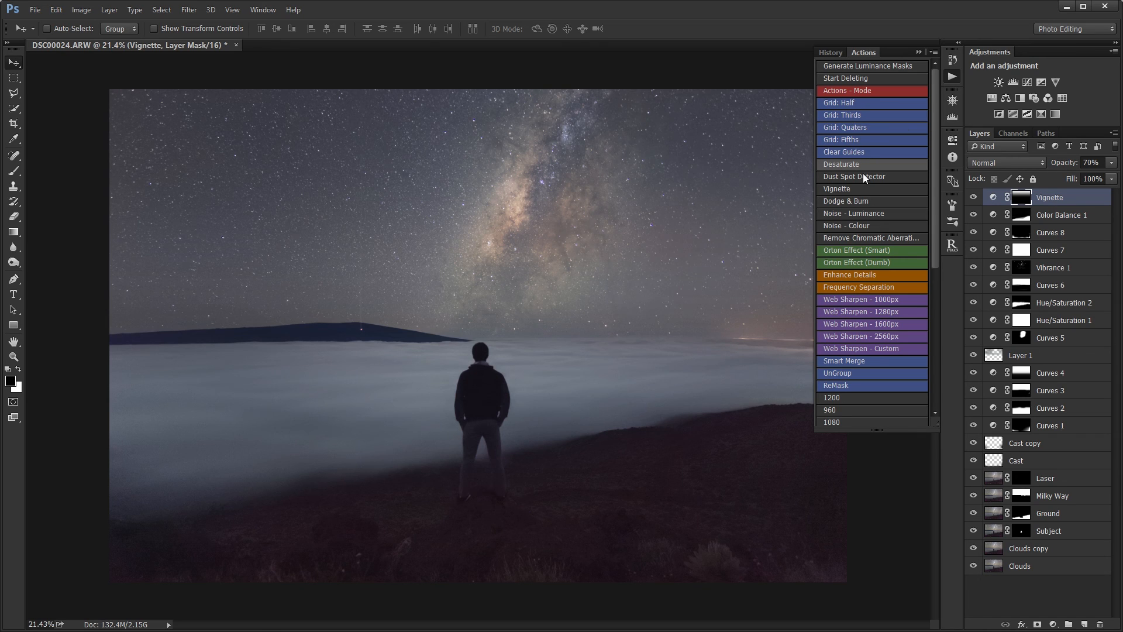
{"action": "left_click", "coordinate": [851, 188]}
{"action": "left_click", "coordinate": [918, 52]}
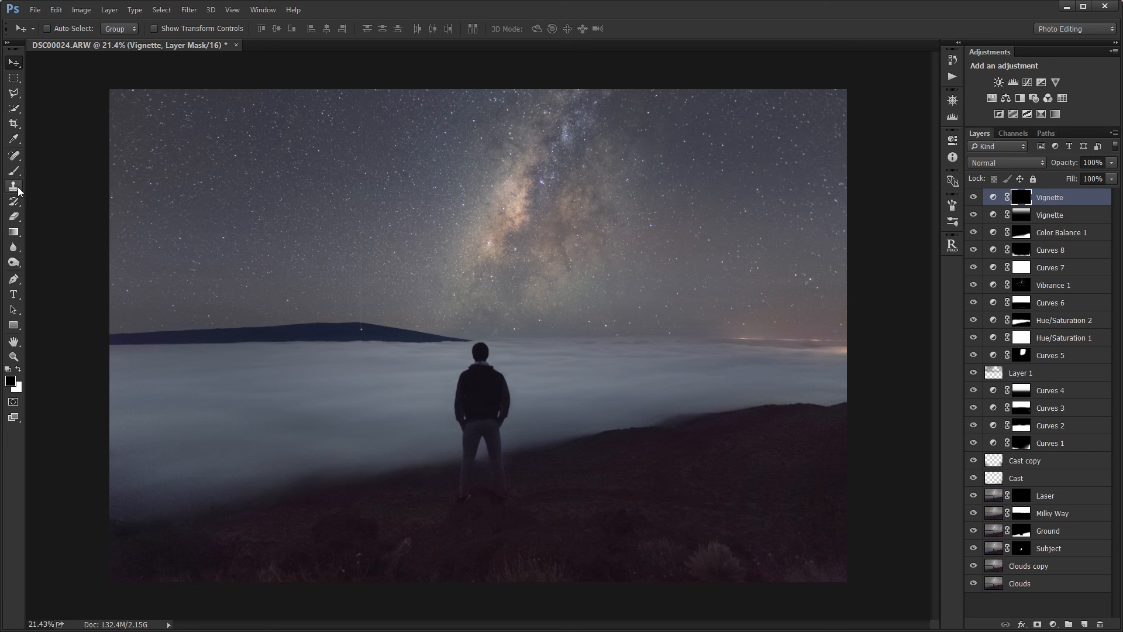
Mask the upper Vignette layer with a 60% linear gradient from the bottom edge up the foreground, and set its opacity to 70%.
{"action": "key", "text": "g"}
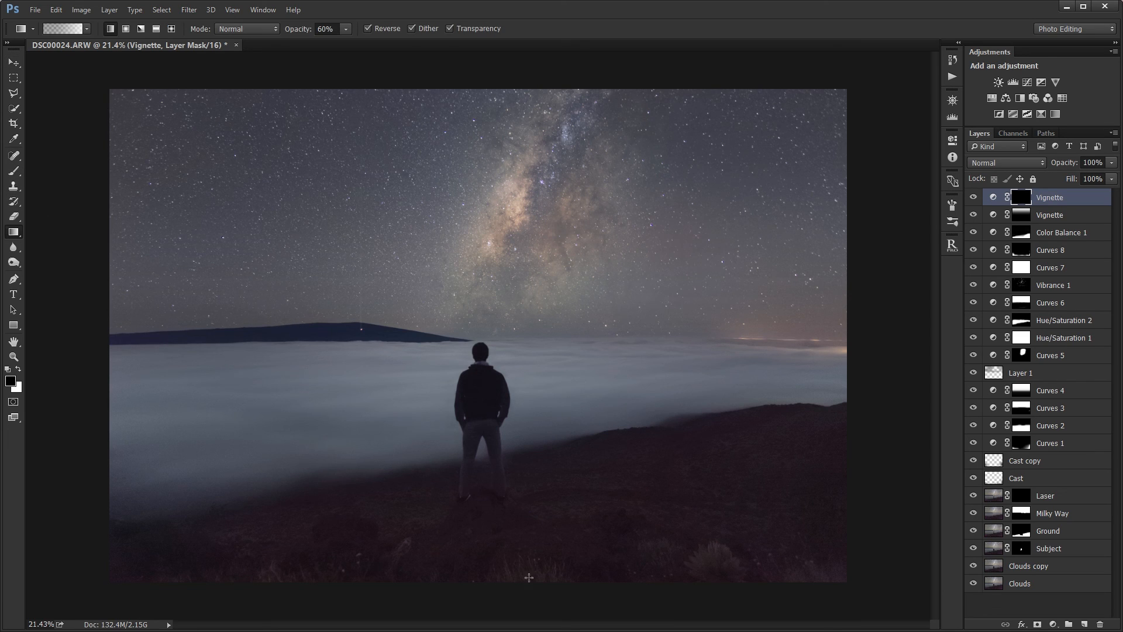
{"action": "mouse_move", "coordinate": [528, 578]}
{"action": "left_mouse_down"}
{"action": "mouse_move", "coordinate": [532, 383]}
{"action": "mouse_move", "coordinate": [526, 501]}
{"action": "mouse_move", "coordinate": [528, 446]}
{"action": "left_mouse_up"}
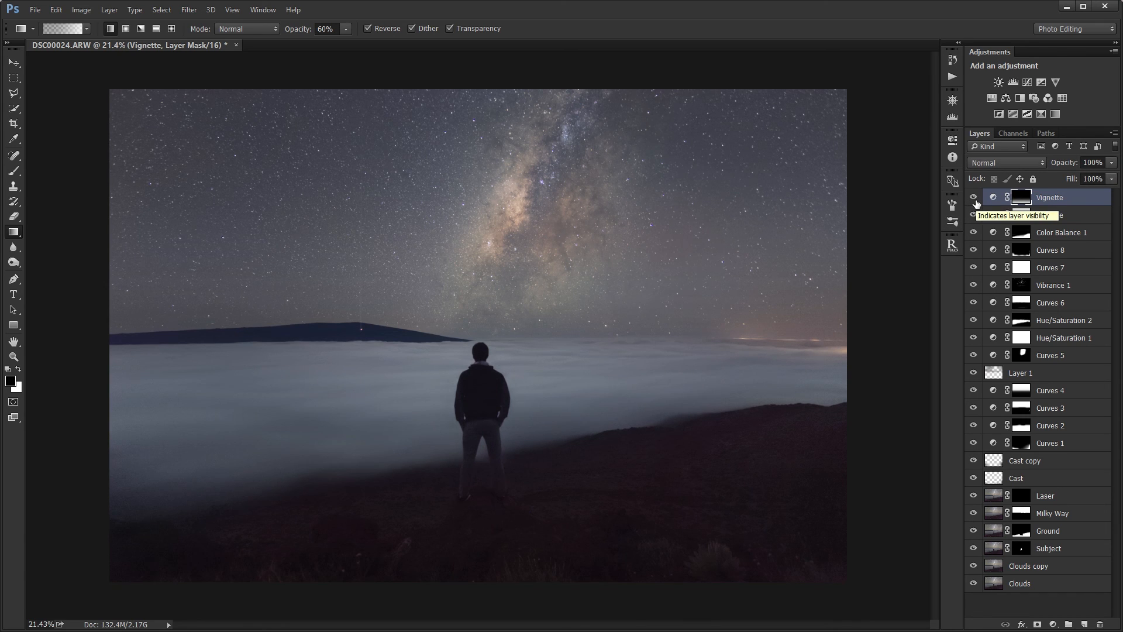
{"action": "key", "text": "7"}
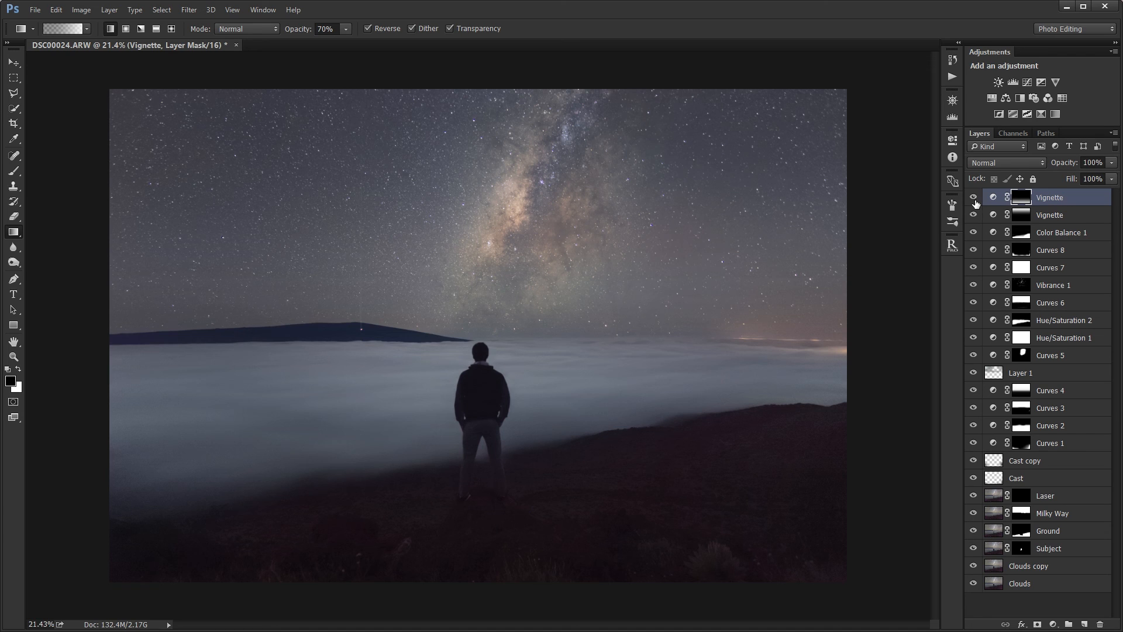
{"action": "key", "text": "v"}
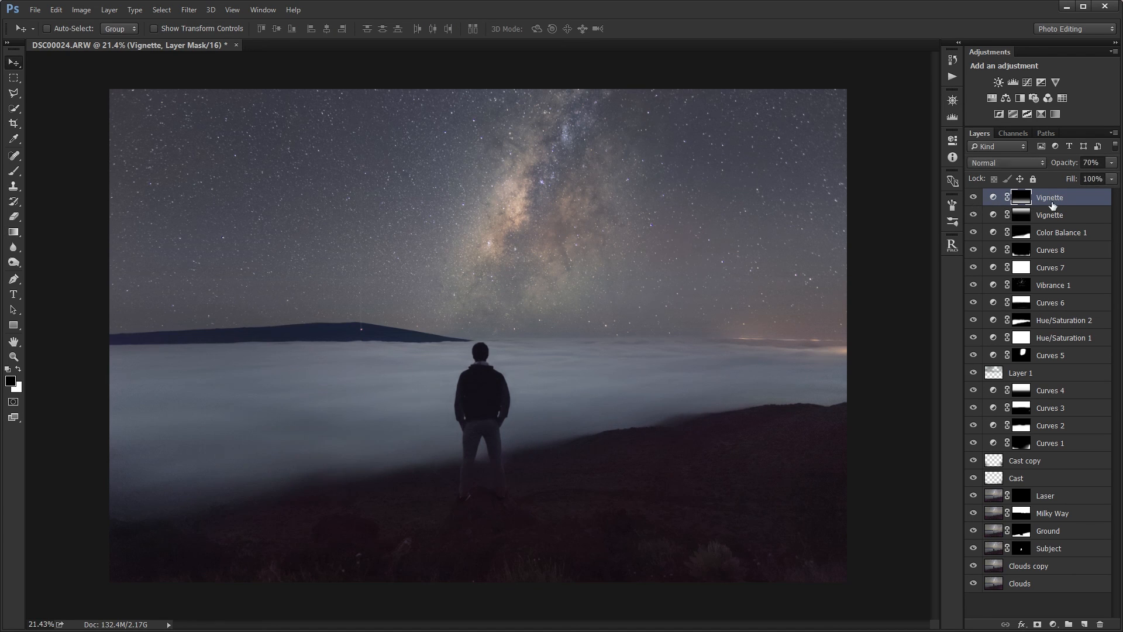
{"action": "left_click", "coordinate": [953, 80]}
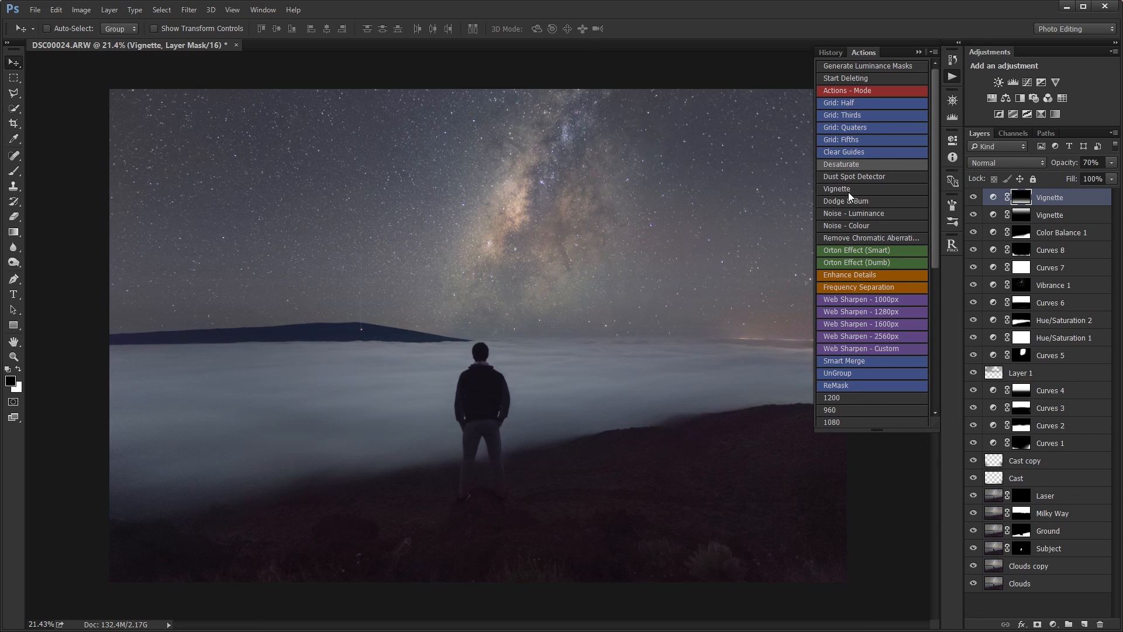
{"action": "left_click", "coordinate": [951, 78]}
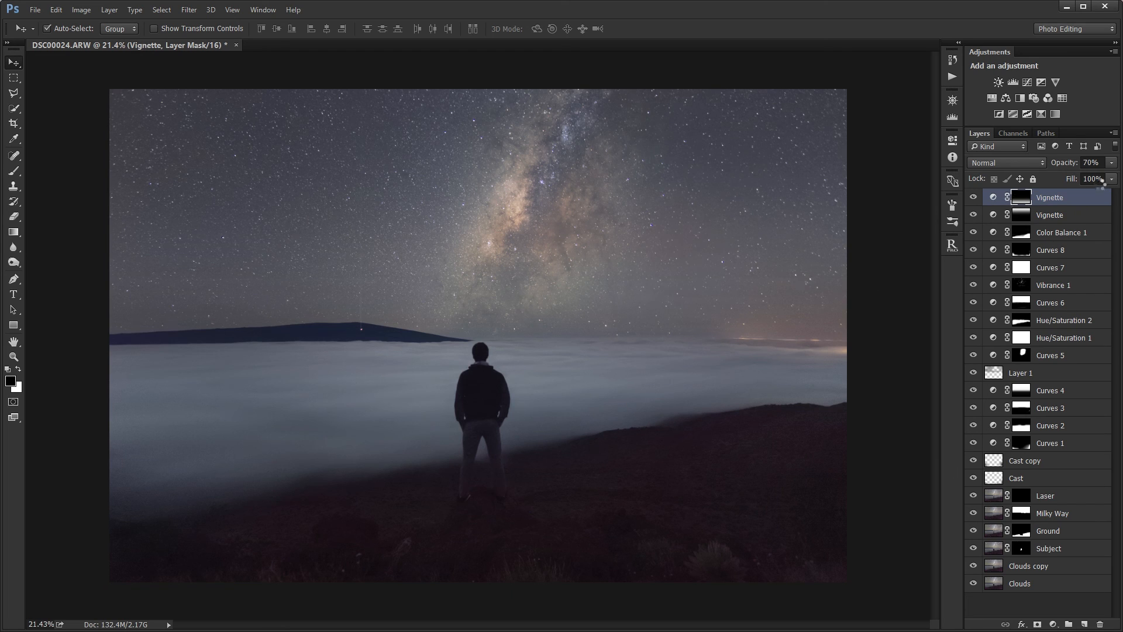
Stamp all visible layers into a new top layer with a 20-pixel Gaussian Blur at 20% opacity.
{"action": "key", "text": "ctrl+shift+alt+e"}
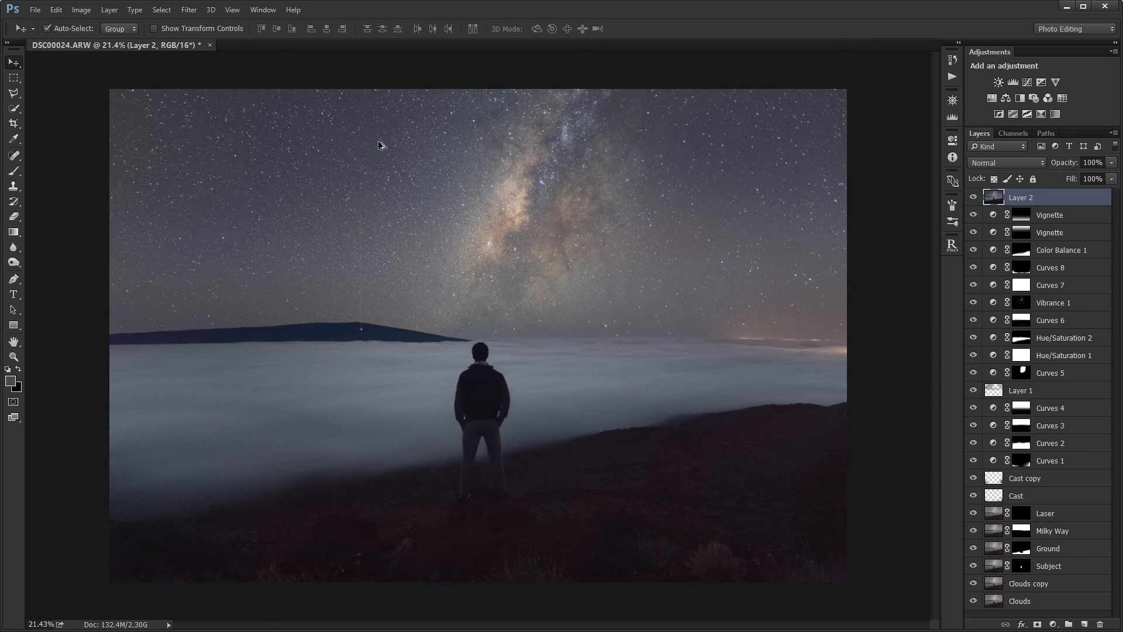
{"action": "key", "text": "ctrl+alt+f"}
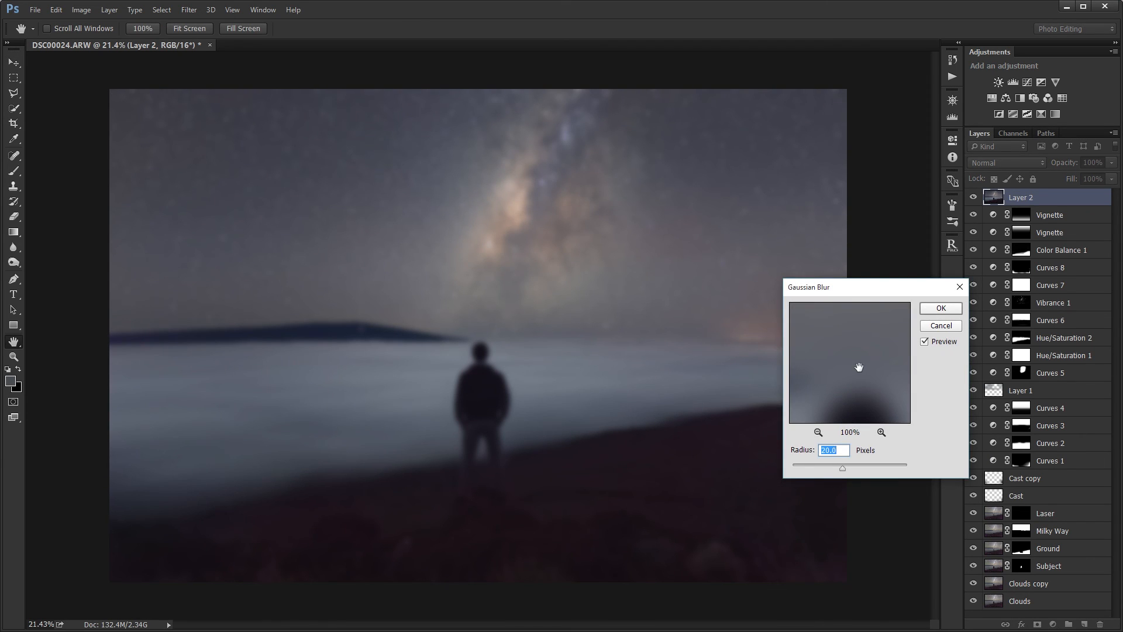
{"action": "key", "text": "Return"}
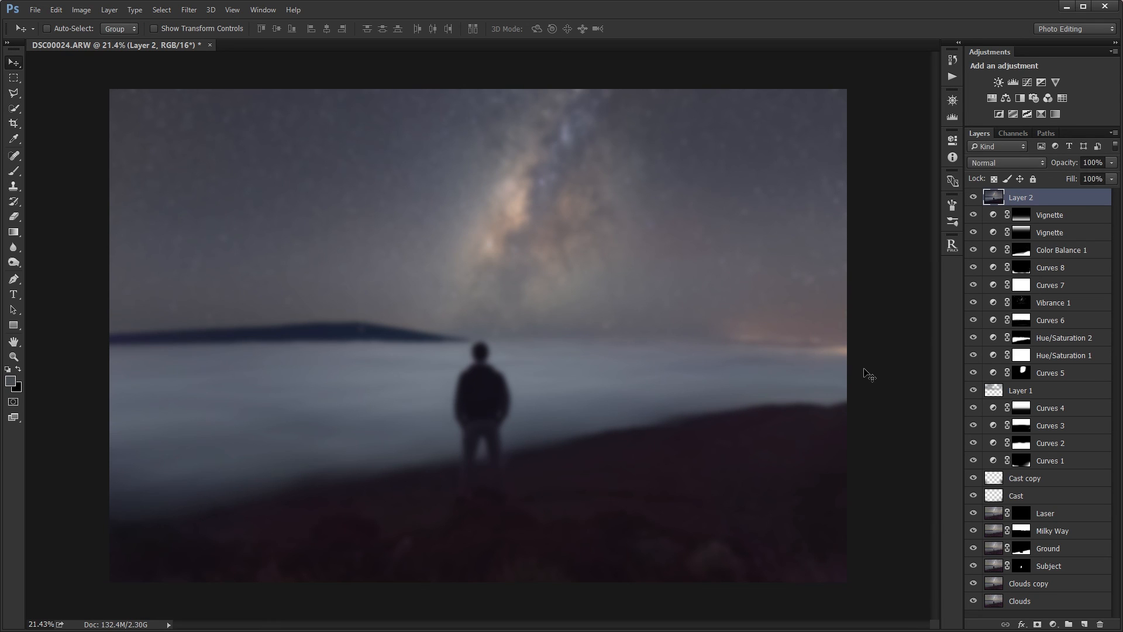
{"action": "key", "text": "2"}
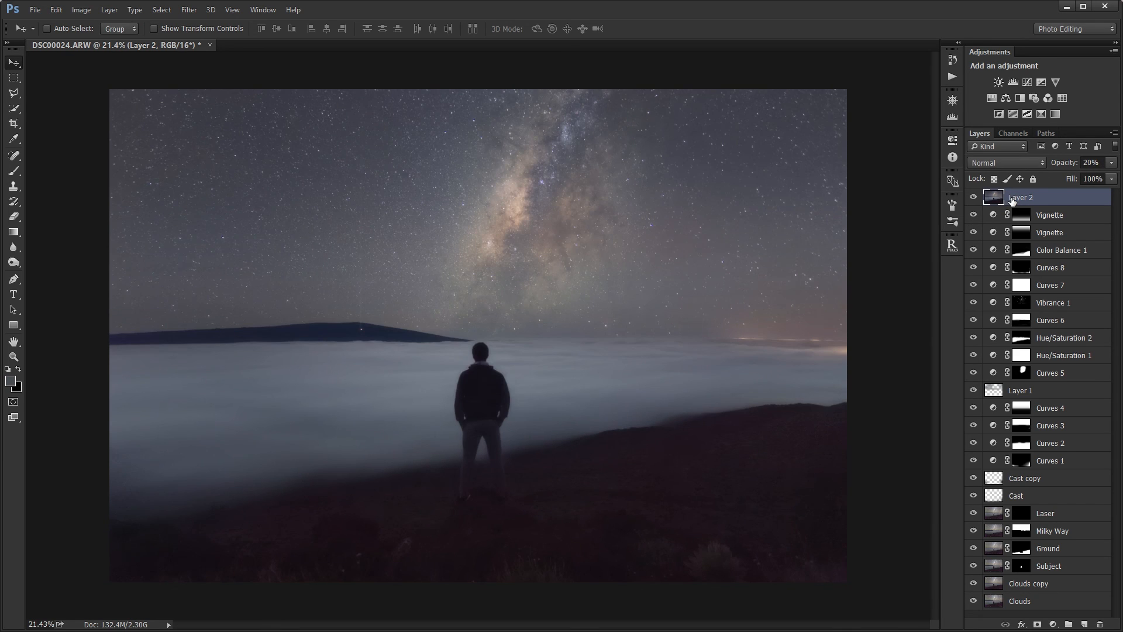
Add a Curves adjustment clipped to Layer 2 and shape its RGB curve into an S with raised highlights and lowered shadows.
{"action": "left_click", "coordinate": [1028, 82]}
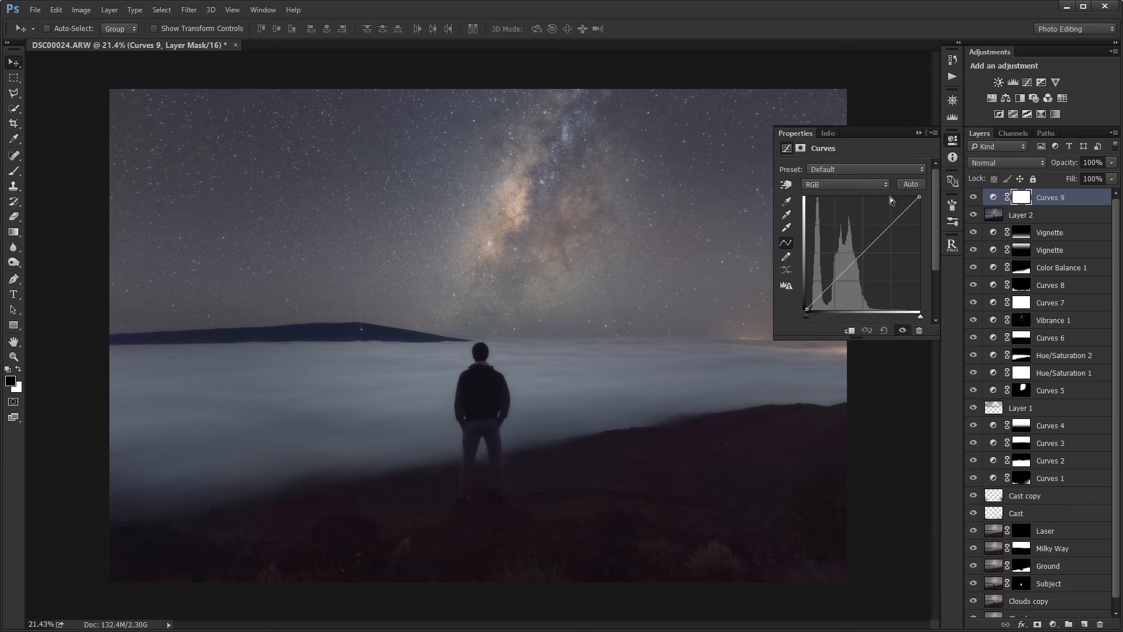
{"action": "key", "text": "ctrl+alt+g"}
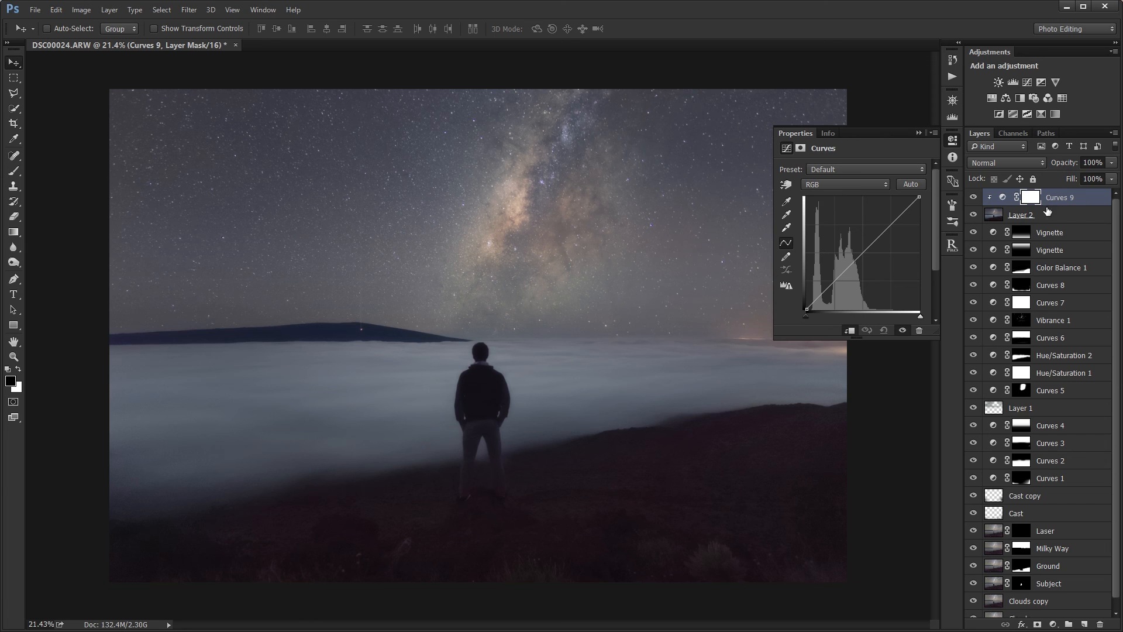
{"action": "left_click", "coordinate": [786, 184]}
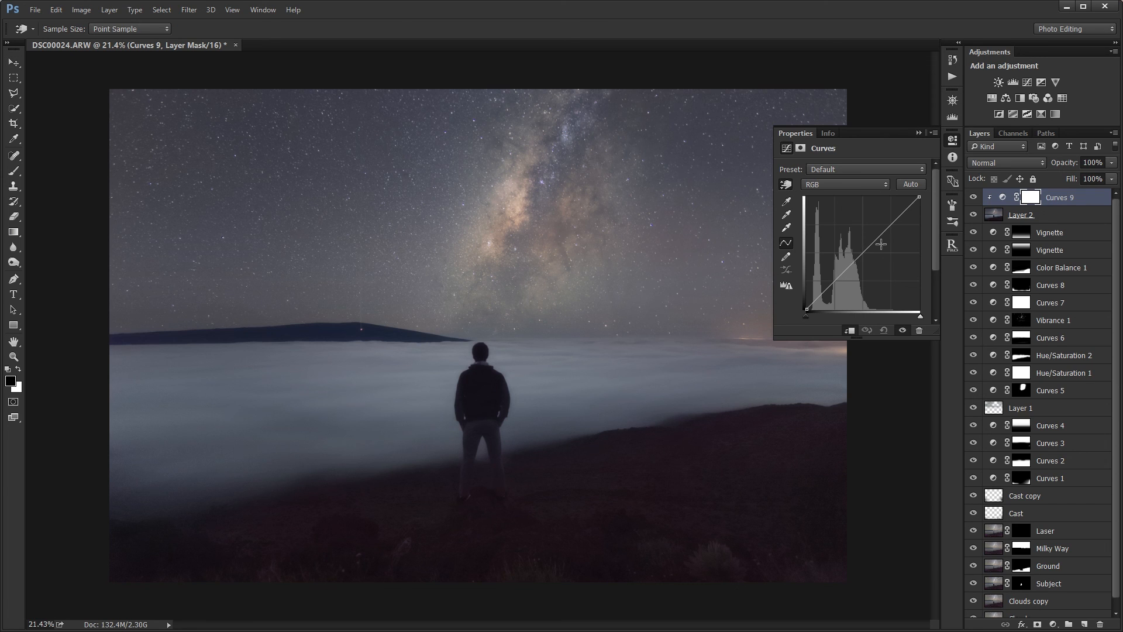
{"action": "left_click_drag", "start_coordinate": [881, 244], "coordinate": [874, 213]}
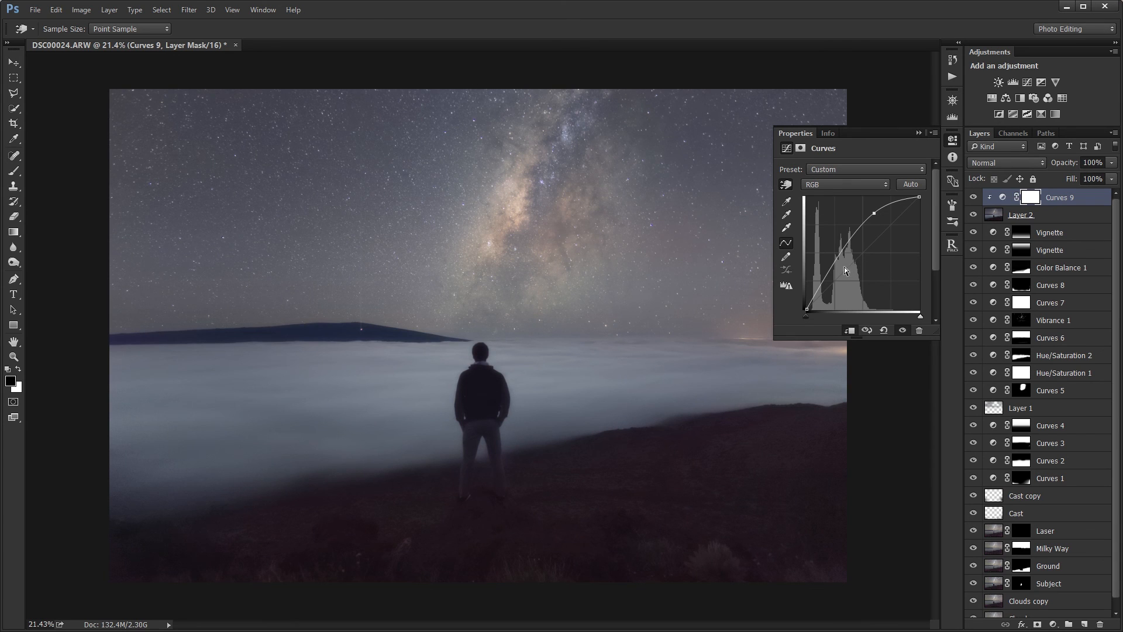
{"action": "left_click_drag", "start_coordinate": [837, 264], "coordinate": [842, 276]}
{"action": "left_click_drag", "start_coordinate": [840, 276], "coordinate": [837, 273]}
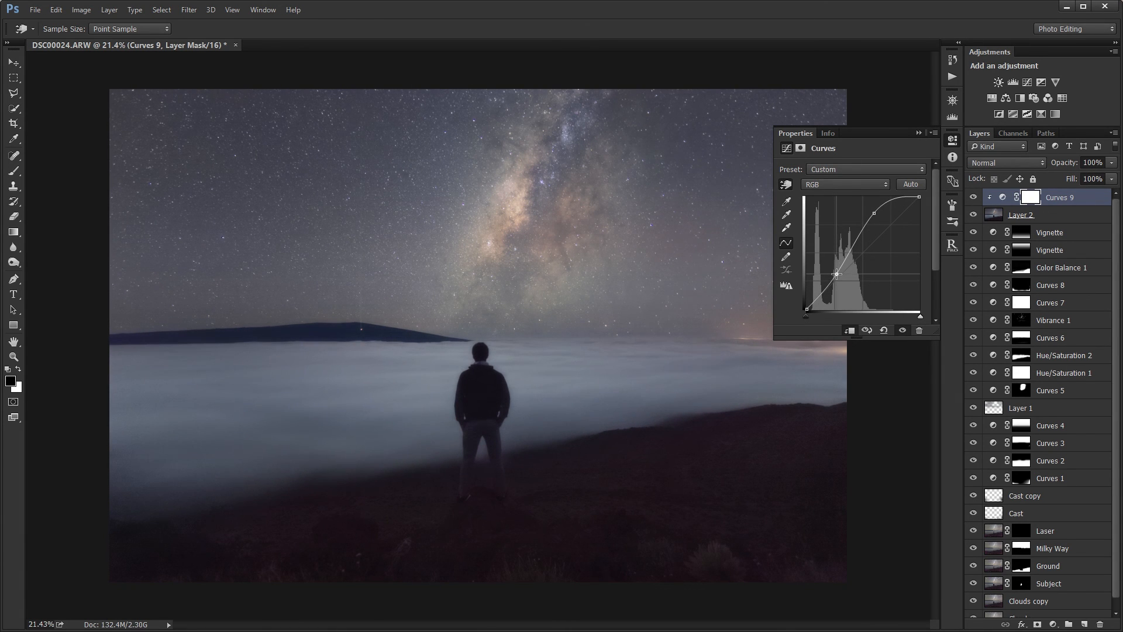
{"action": "left_click_drag", "start_coordinate": [874, 213], "coordinate": [876, 223]}
{"action": "left_click", "coordinate": [919, 133]}
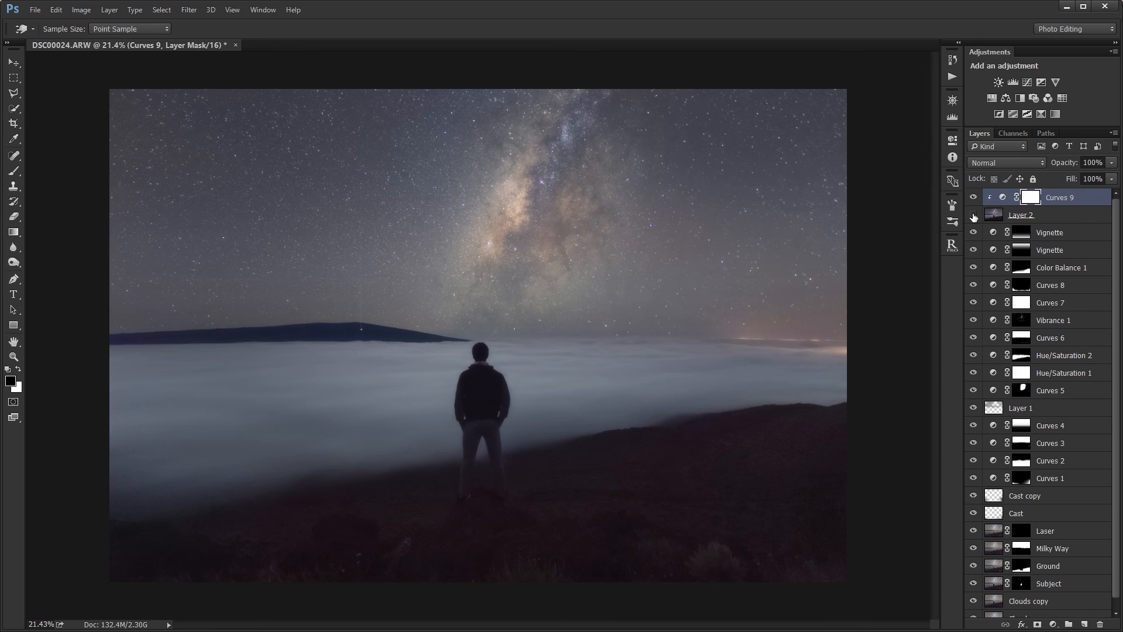
Examine the Milky Way up close and compare it with the blurred Layer 2 hidden and shown.
{"action": "scroll", "coordinate": [638, 220], "scroll_direction": "up", "scroll_amount": 5}
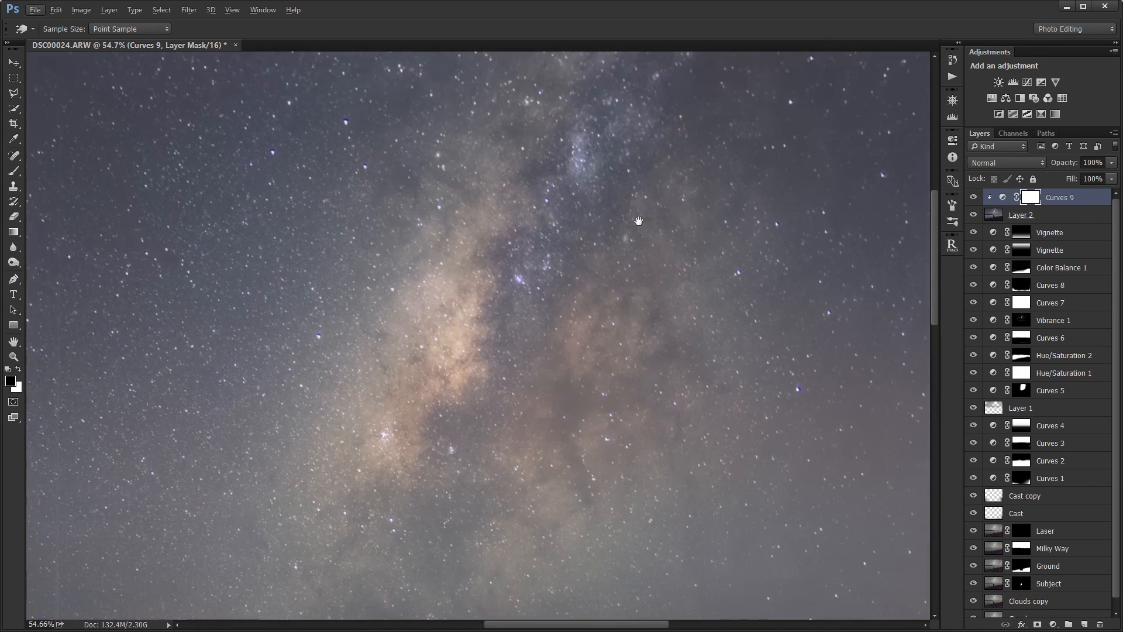
{"action": "left_click_drag", "start_coordinate": [639, 221], "coordinate": [676, 212]}
{"action": "scroll", "coordinate": [662, 152], "scroll_direction": "down", "scroll_amount": 2}
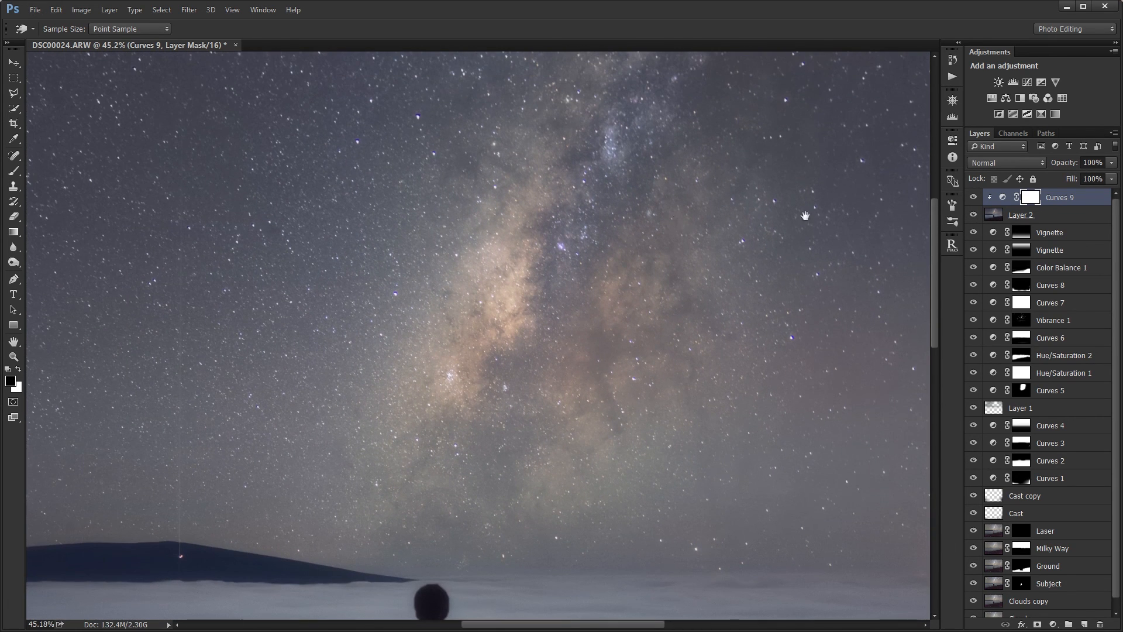
{"action": "left_click", "coordinate": [974, 215]}
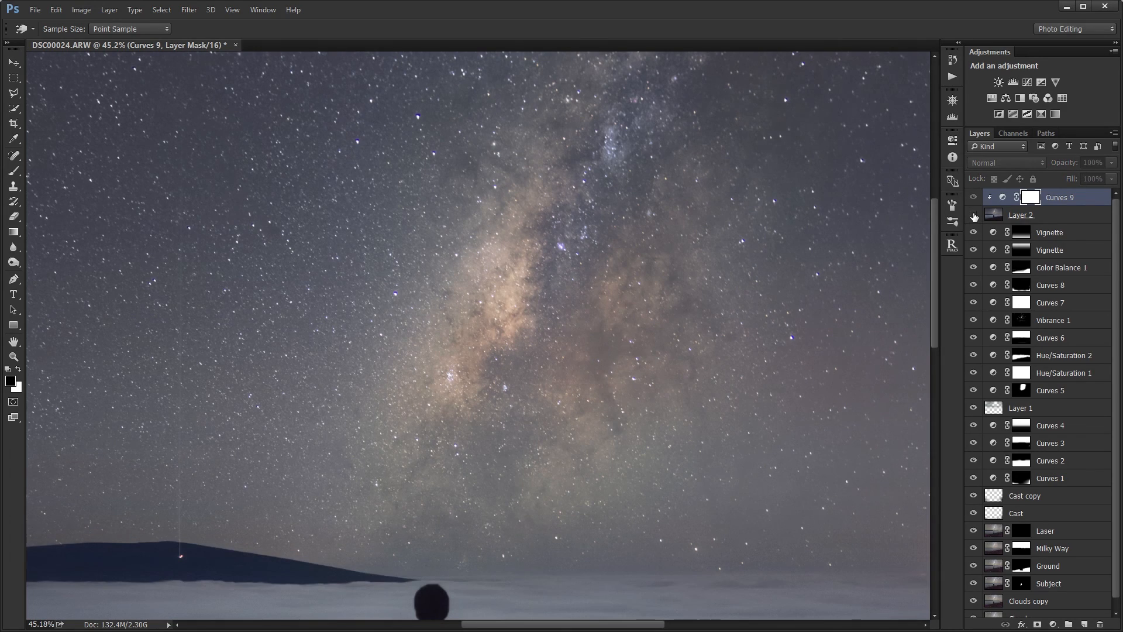
{"action": "left_click", "coordinate": [974, 215]}
{"action": "left_click_drag", "start_coordinate": [588, 269], "coordinate": [581, 303]}
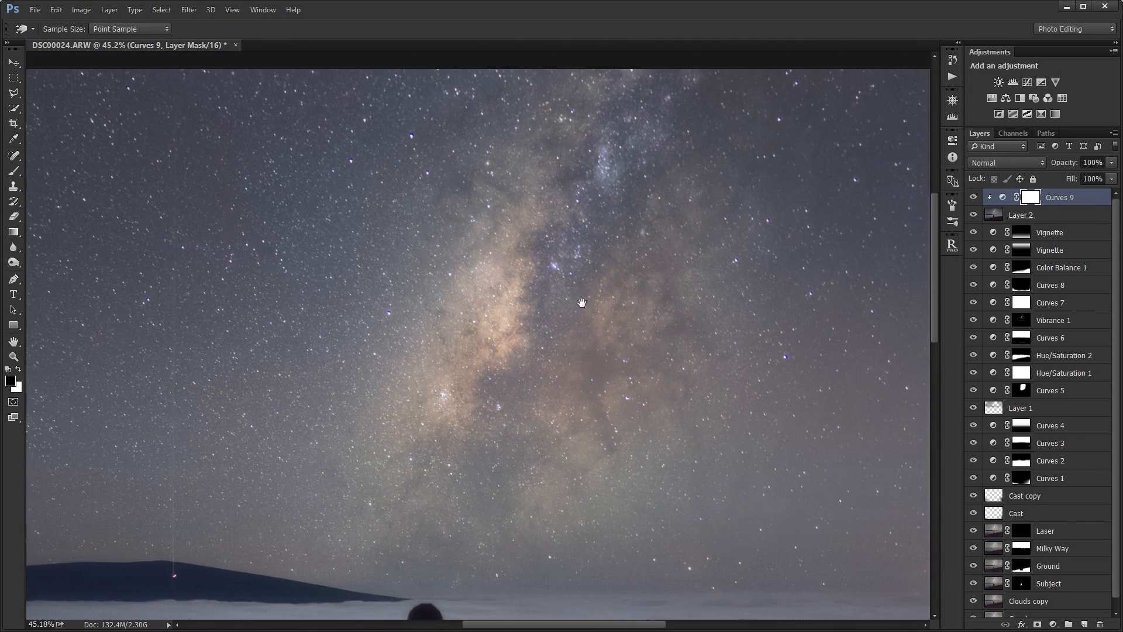
{"action": "left_click", "coordinate": [974, 216]}
{"action": "left_click", "coordinate": [974, 216]}
{"action": "left_click", "coordinate": [973, 215]}
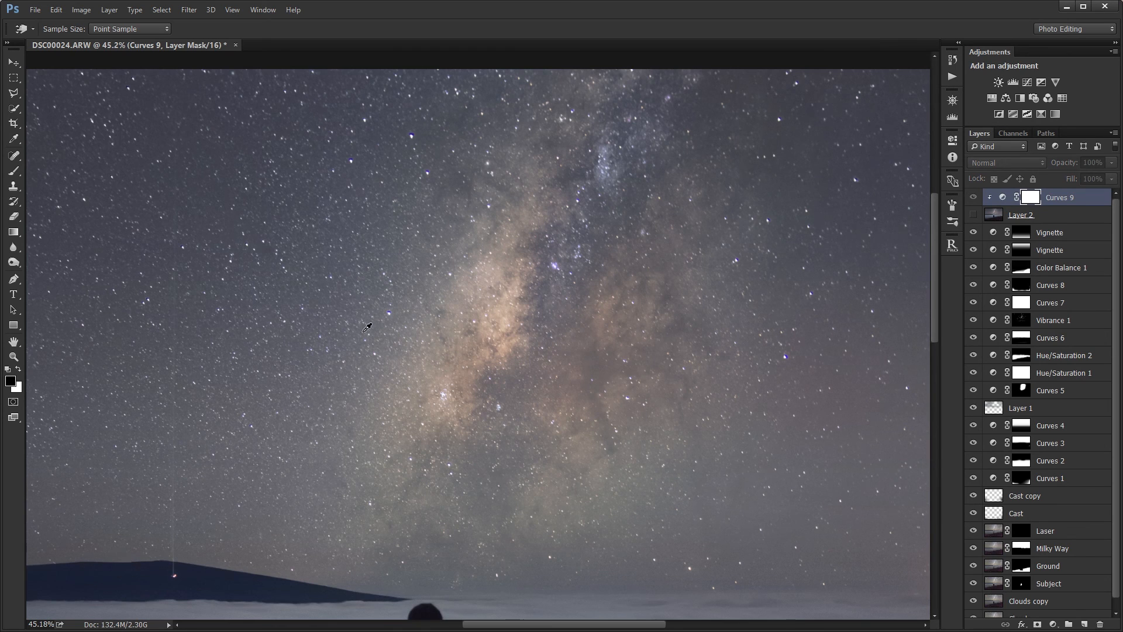
{"action": "left_click", "coordinate": [974, 215]}
{"action": "left_click_drag", "start_coordinate": [704, 343], "coordinate": [601, 352]}
{"action": "left_click", "coordinate": [975, 216]}
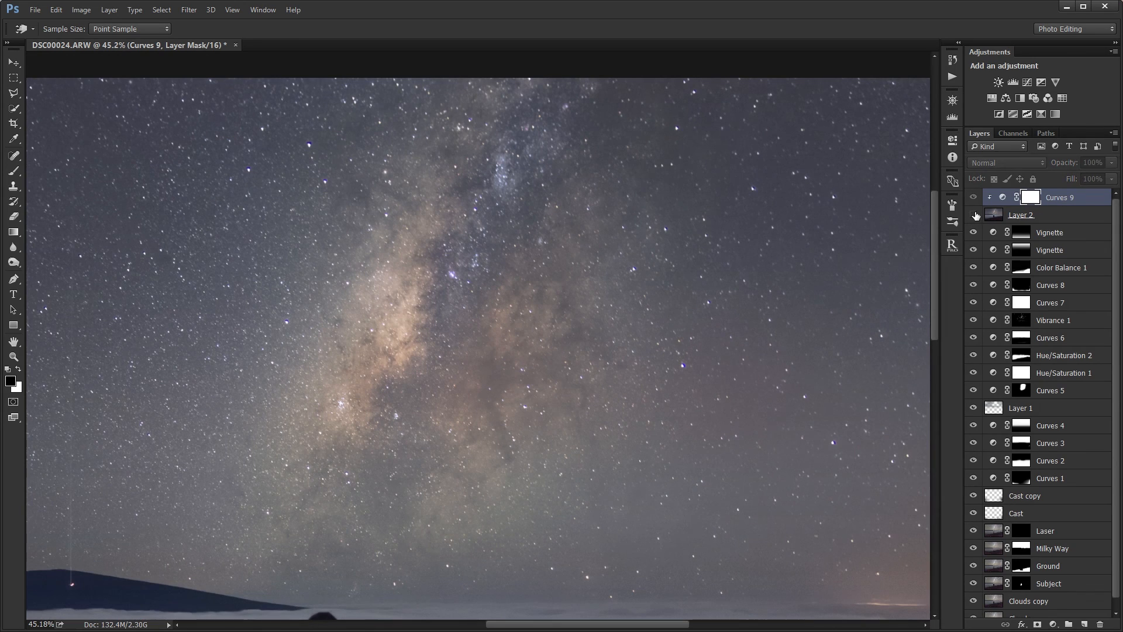
{"action": "left_click", "coordinate": [976, 216]}
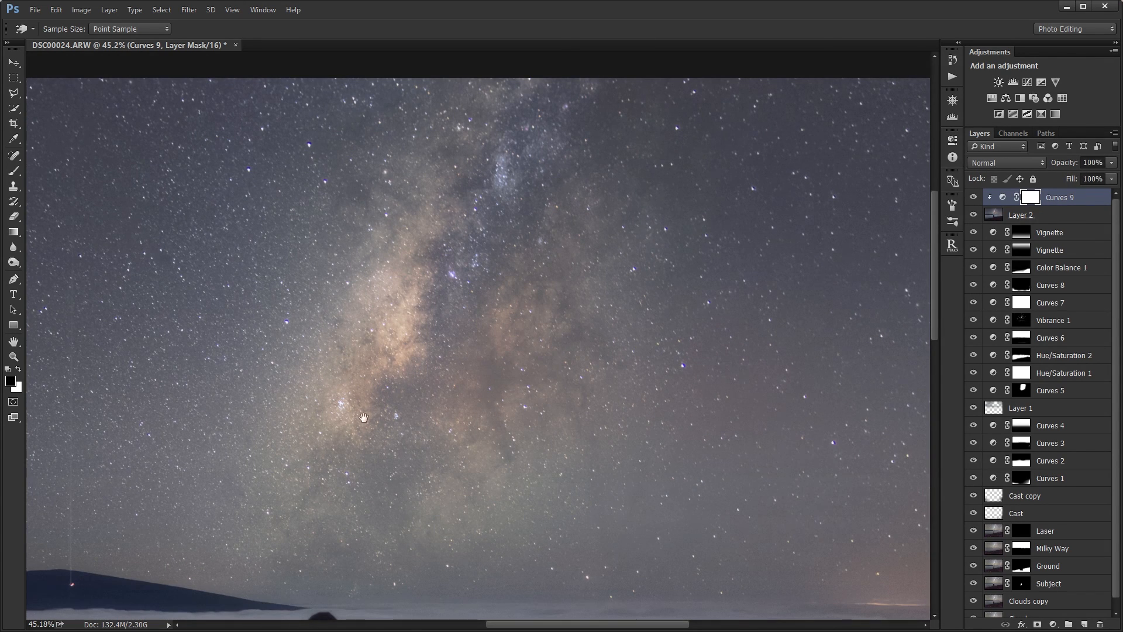
Inspect the left sky, the standing figure and the Milky Way with the blurred Layer 2 hidden and shown.
{"action": "left_click_drag", "start_coordinate": [364, 418], "coordinate": [722, 282]}
{"action": "left_click_drag", "start_coordinate": [101, 343], "coordinate": [503, 481]}
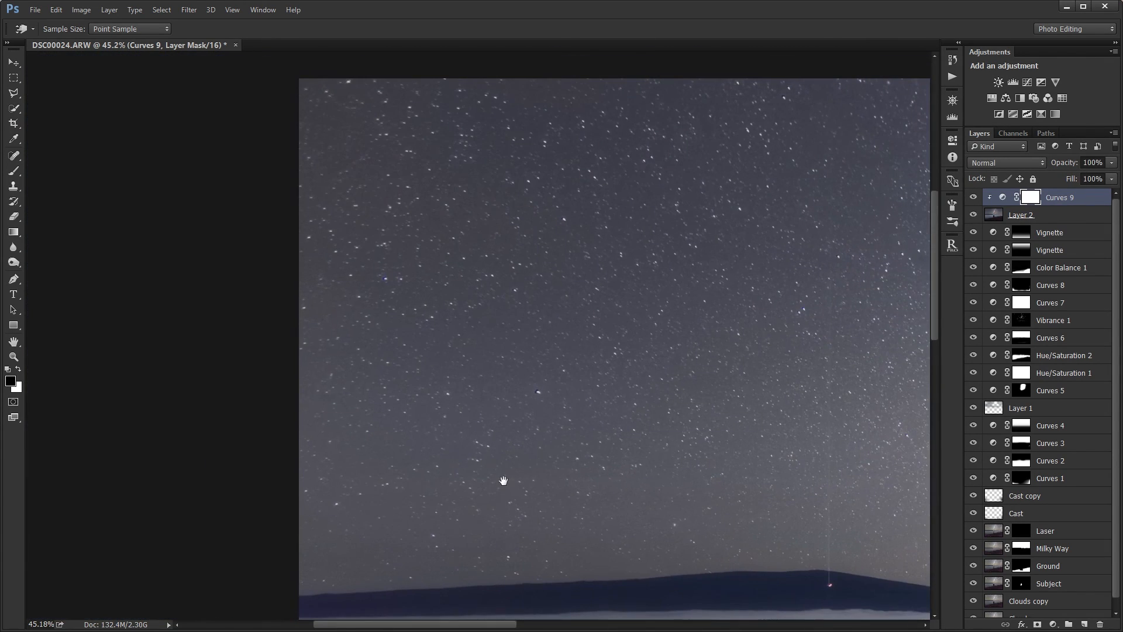
{"action": "left_click", "coordinate": [975, 216]}
{"action": "left_click", "coordinate": [975, 216]}
{"action": "left_click_drag", "start_coordinate": [711, 429], "coordinate": [378, 231]}
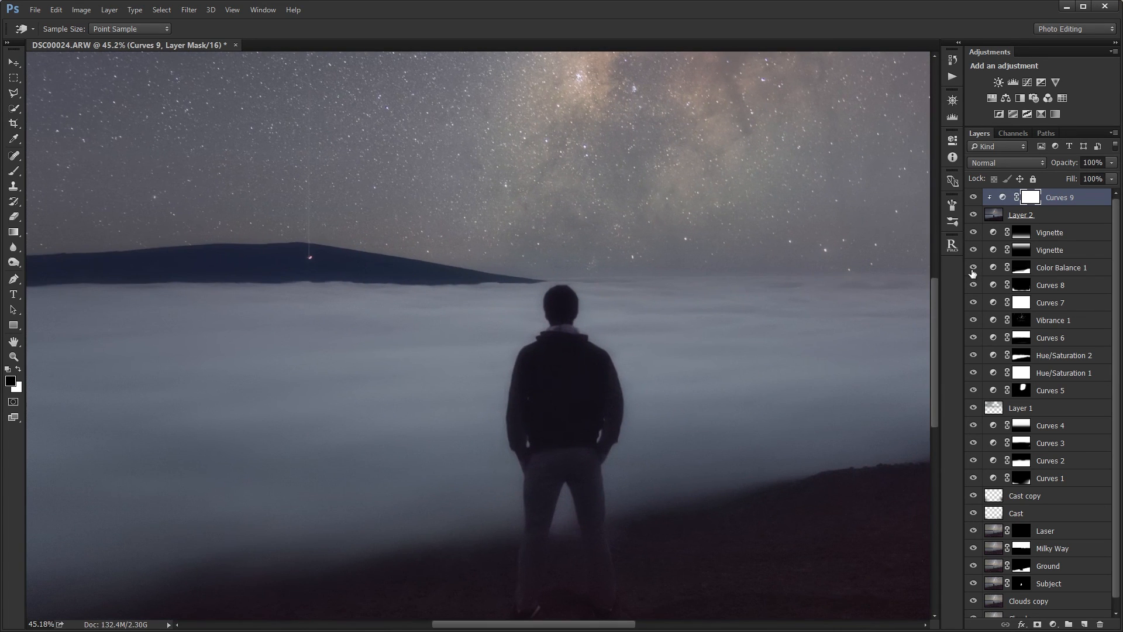
{"action": "left_click", "coordinate": [976, 216]}
{"action": "left_click", "coordinate": [975, 216]}
{"action": "left_click_drag", "start_coordinate": [822, 380], "coordinate": [329, 455]}
{"action": "left_click_drag", "start_coordinate": [551, 343], "coordinate": [783, 389]}
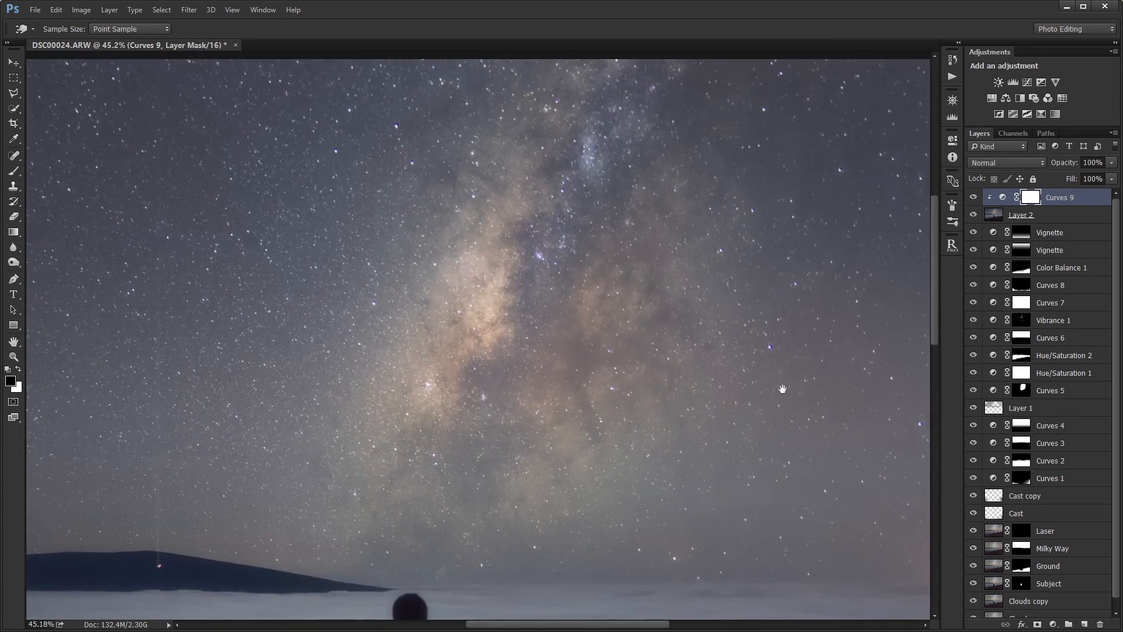
{"action": "left_click", "coordinate": [974, 216]}
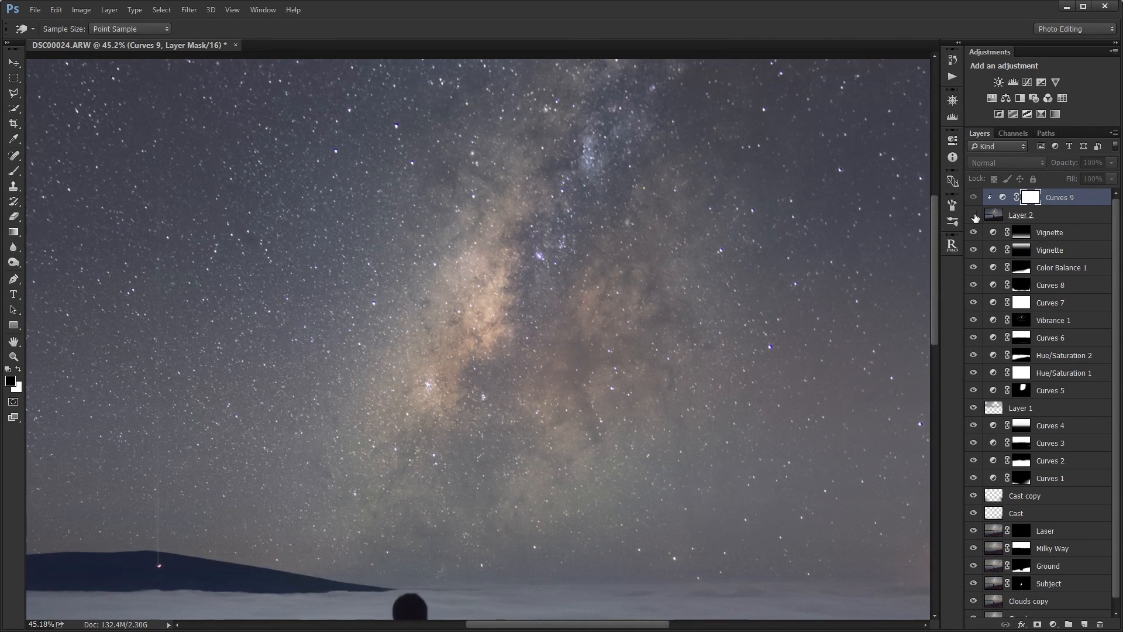
{"action": "left_click", "coordinate": [974, 216]}
{"action": "left_click", "coordinate": [974, 216]}
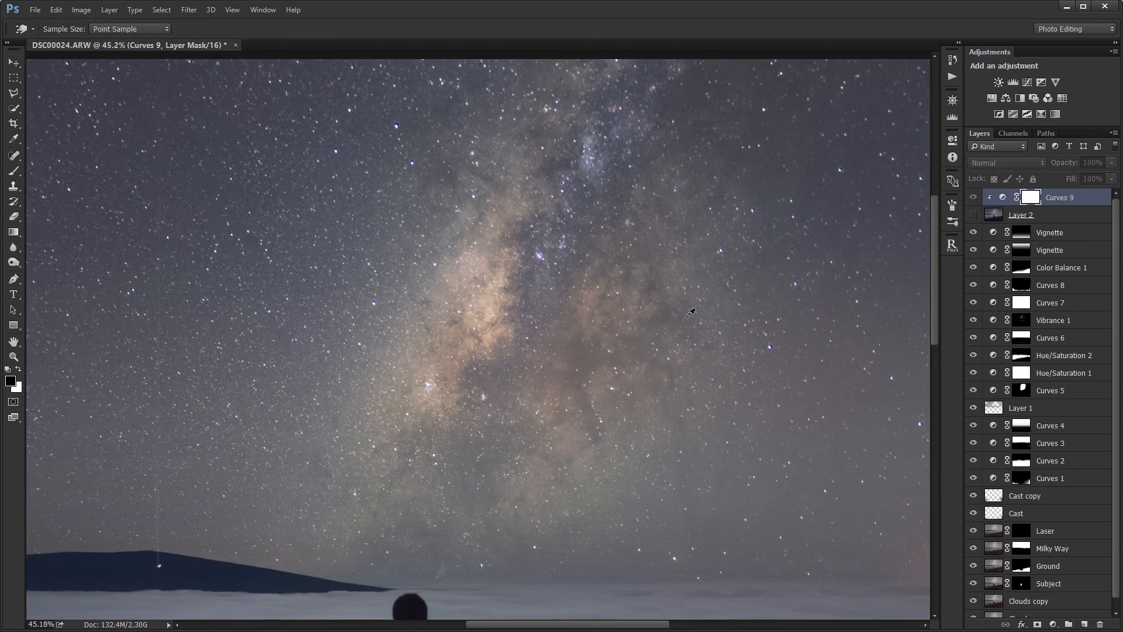
{"action": "left_click", "coordinate": [974, 216]}
Lower the shadow point of the Curves 9 RGB curve slightly to deepen the glow layer's contrast.
{"action": "double_click", "coordinate": [1003, 197]}
{"action": "key", "text": "v"}
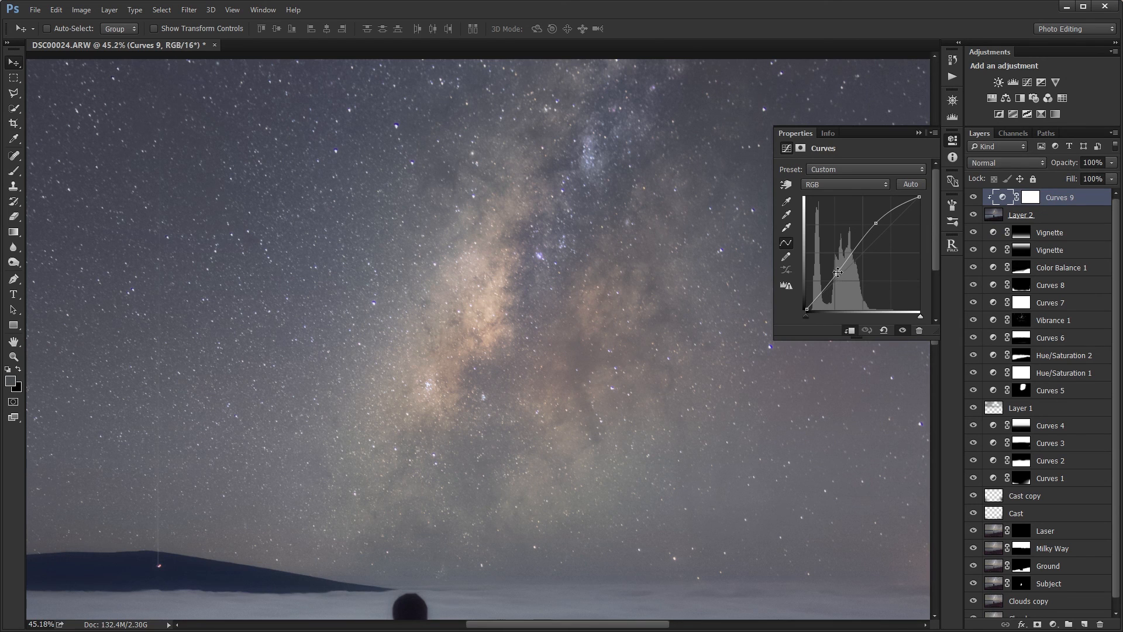
{"action": "left_click_drag", "start_coordinate": [838, 273], "coordinate": [839, 277]}
{"action": "left_click", "coordinate": [918, 134]}
{"action": "scroll", "coordinate": [608, 337], "scroll_direction": "down", "scroll_amount": 5}
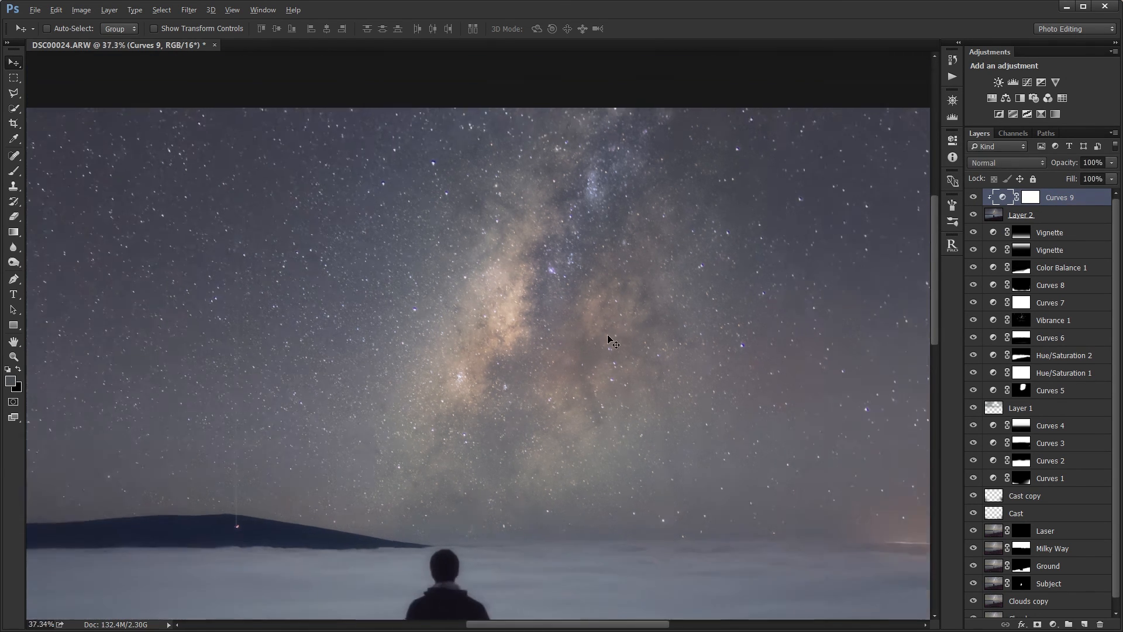
{"action": "scroll", "coordinate": [608, 335], "scroll_direction": "up", "scroll_amount": 2}
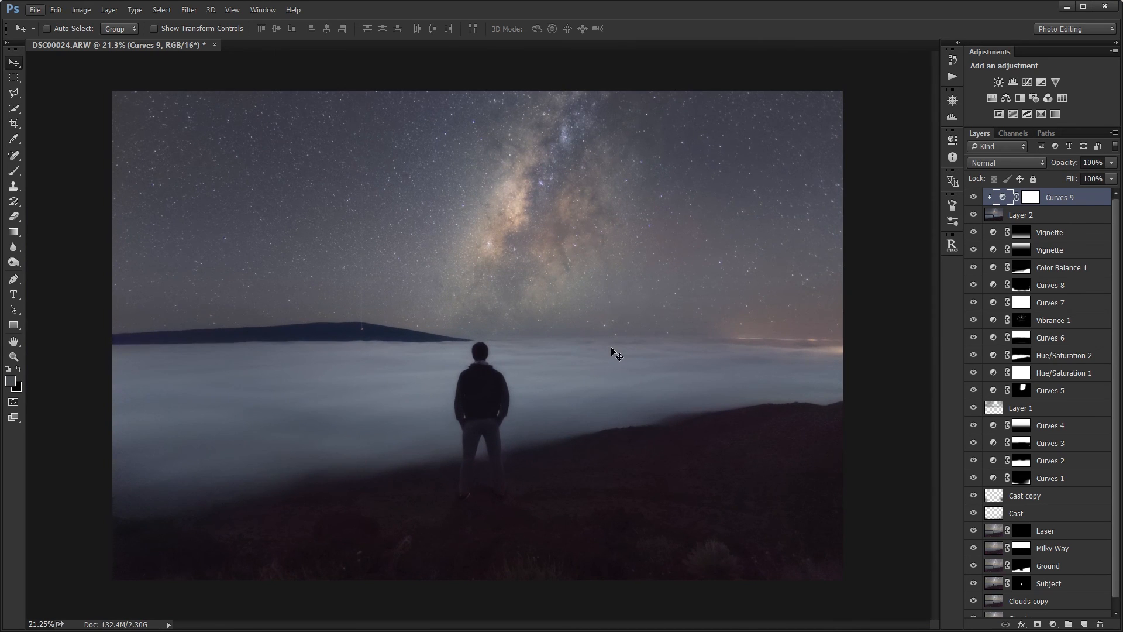
Merge all layers from Curves 9 down to Clouds into one and resize the image to 1200 pixels wide.
{"action": "scroll", "coordinate": [1067, 433], "scroll_direction": "down", "scroll_amount": 1}
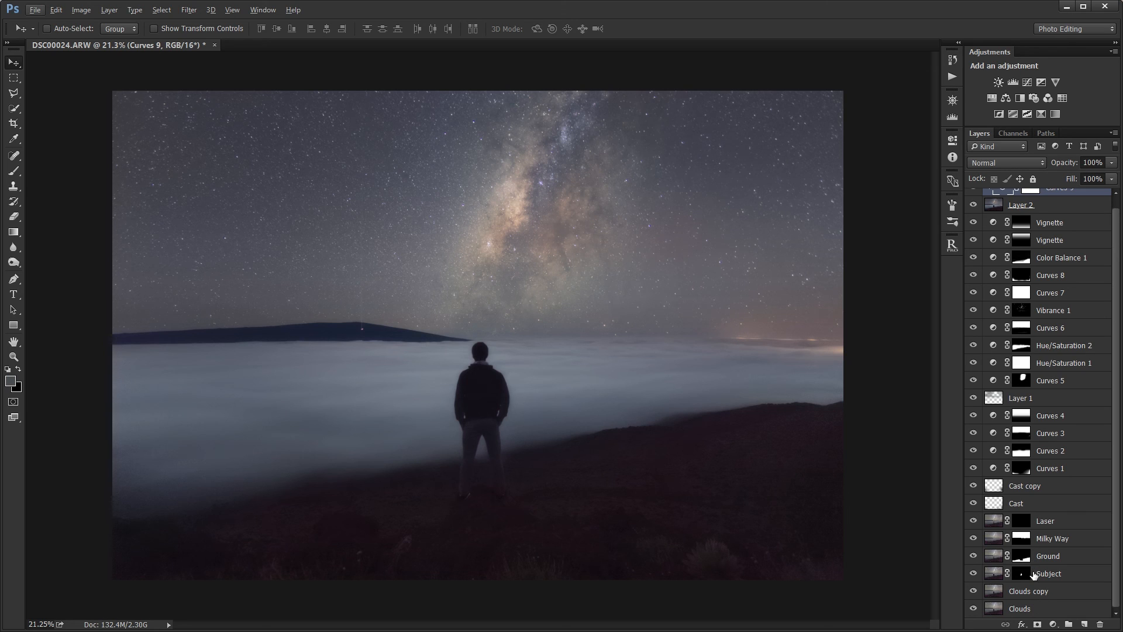
{"action": "left_click", "coordinate": [1040, 610], "text": "shift"}
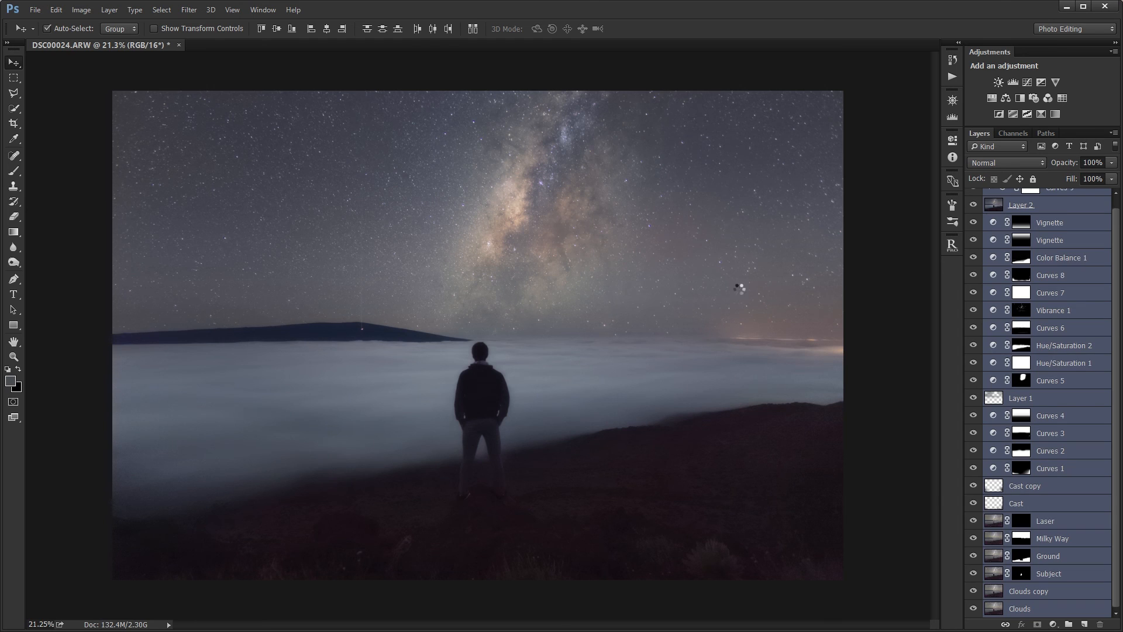
{"action": "key", "text": "ctrl+alt+i"}
{"action": "type", "text": "1"}
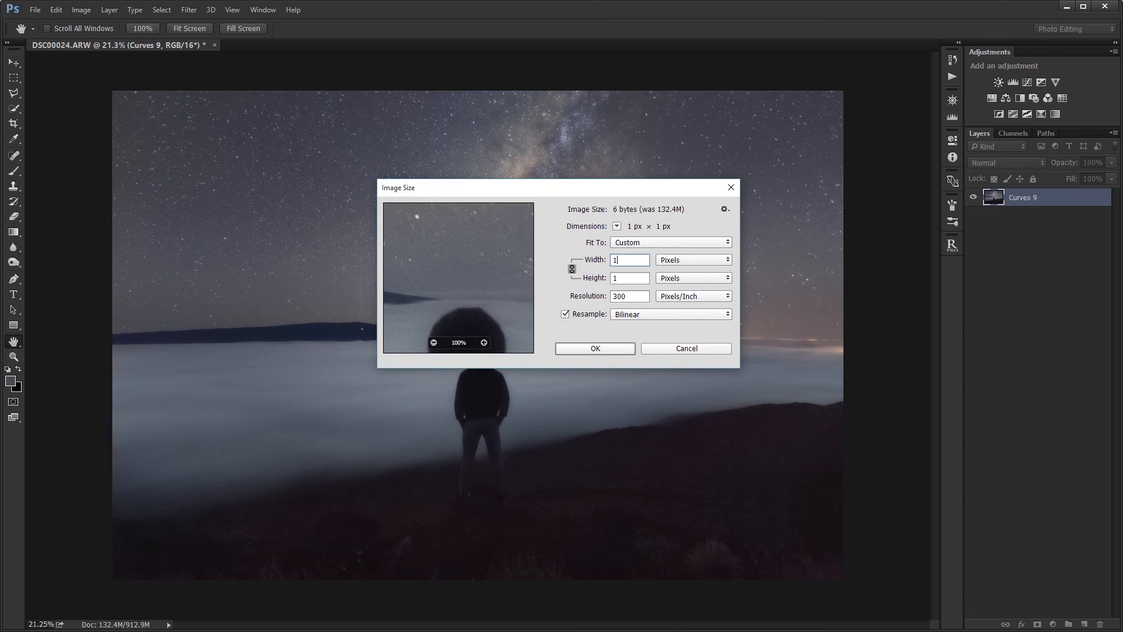
{"action": "type", "text": "200"}
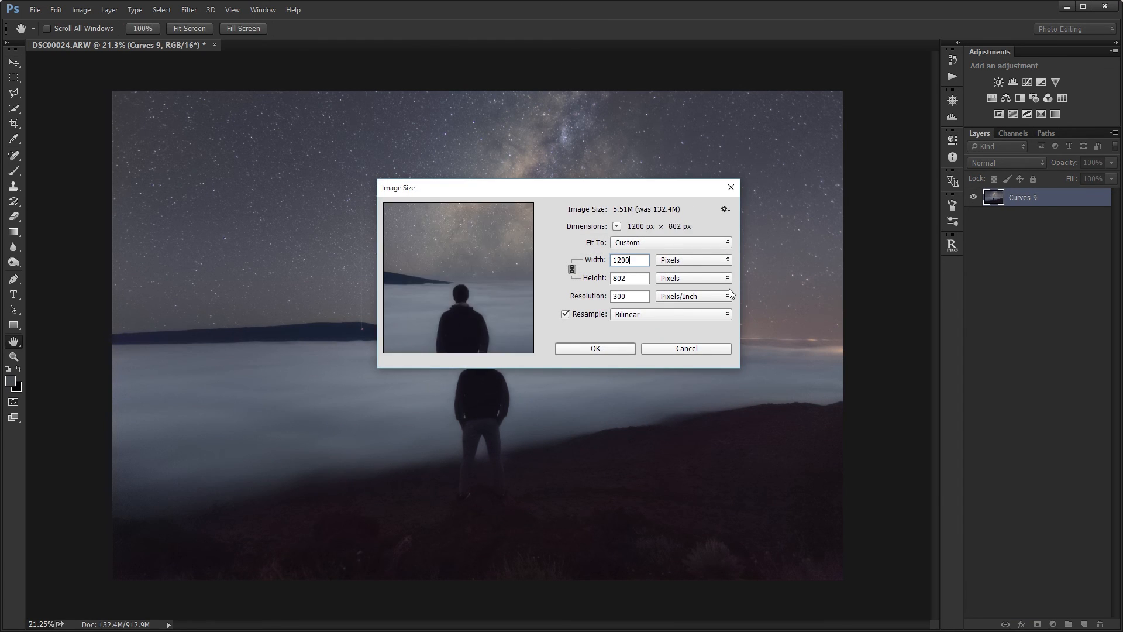
{"action": "key", "text": "Return"}
Sharpen the resized image with Smart Sharpen at 200% amount, 0.2 px radius, 0% noise reduction, removing Lens Blur.
{"action": "key", "text": "ctrl+1"}
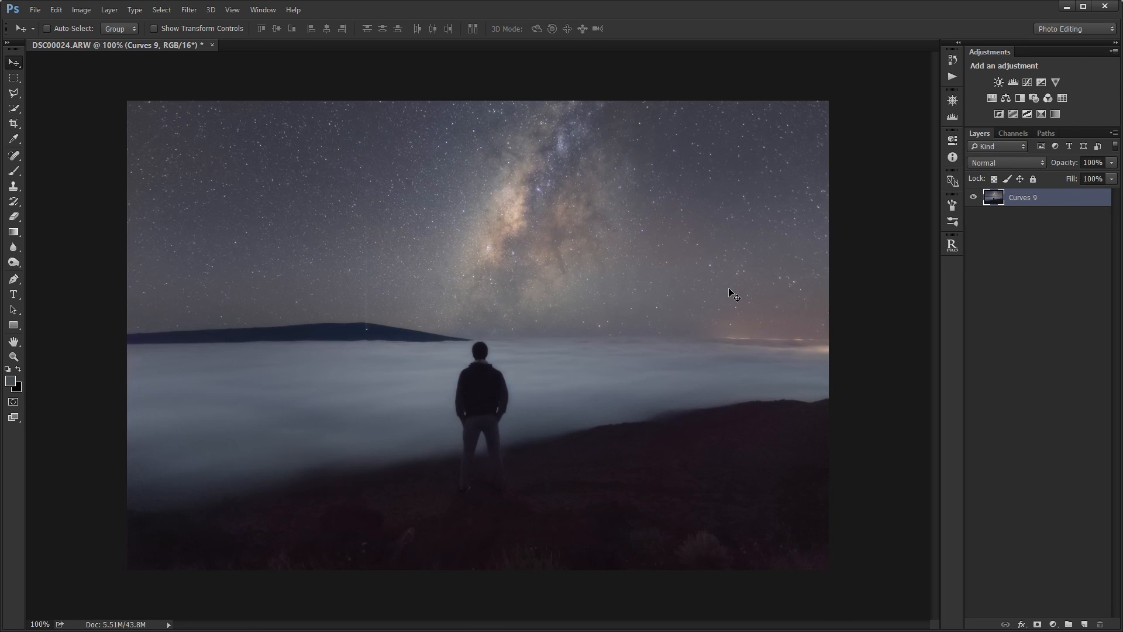
{"action": "key", "text": "ctrl+alt+f"}
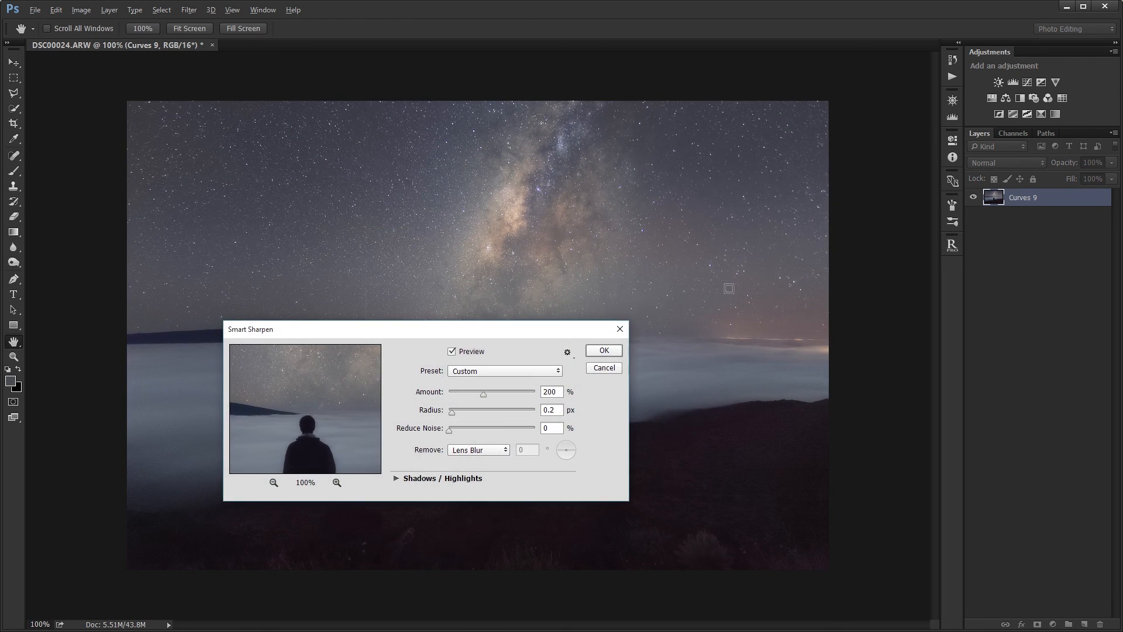
{"action": "key", "text": "Return"}
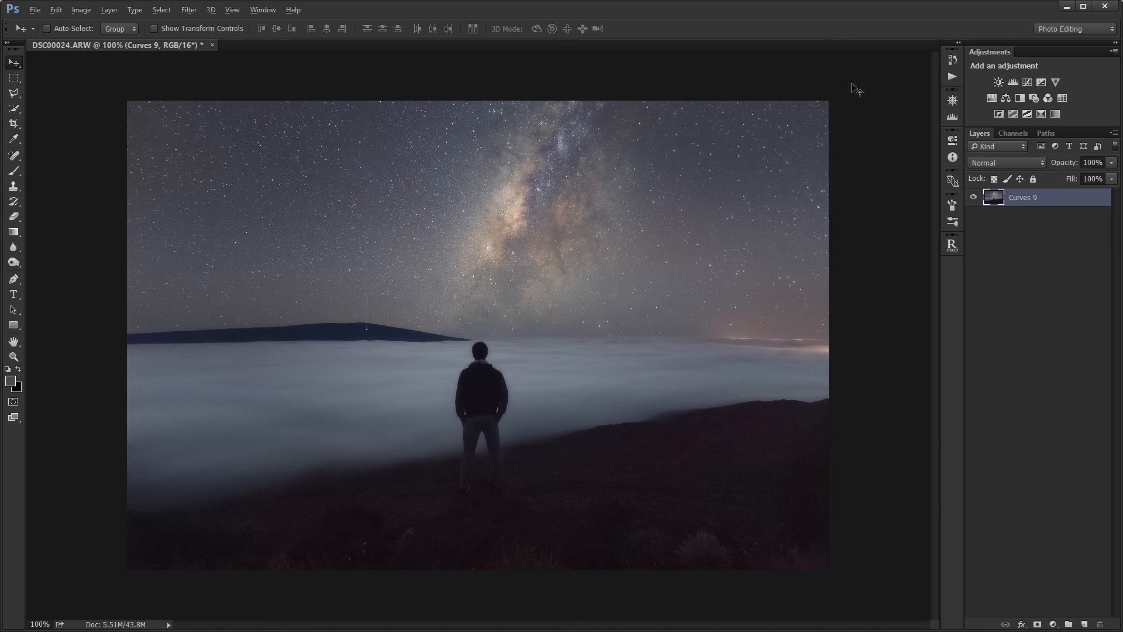
Revert the document history to the last Curves modification, undoing the layer merge, resize and sharpening.
{"action": "left_click", "coordinate": [953, 59]}
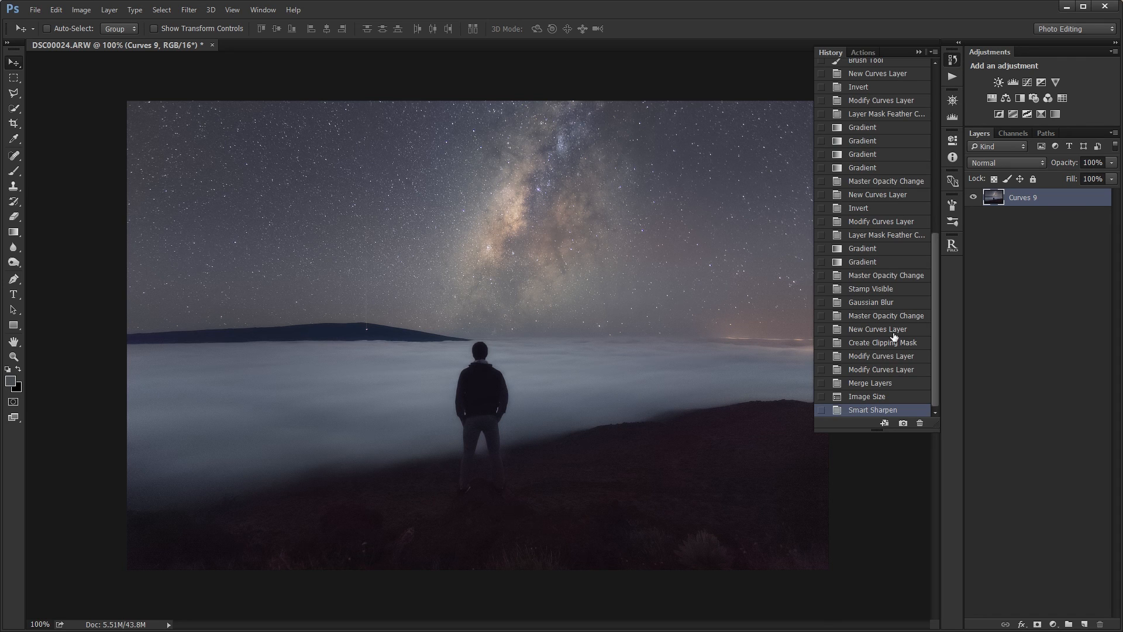
{"action": "left_click", "coordinate": [859, 383]}
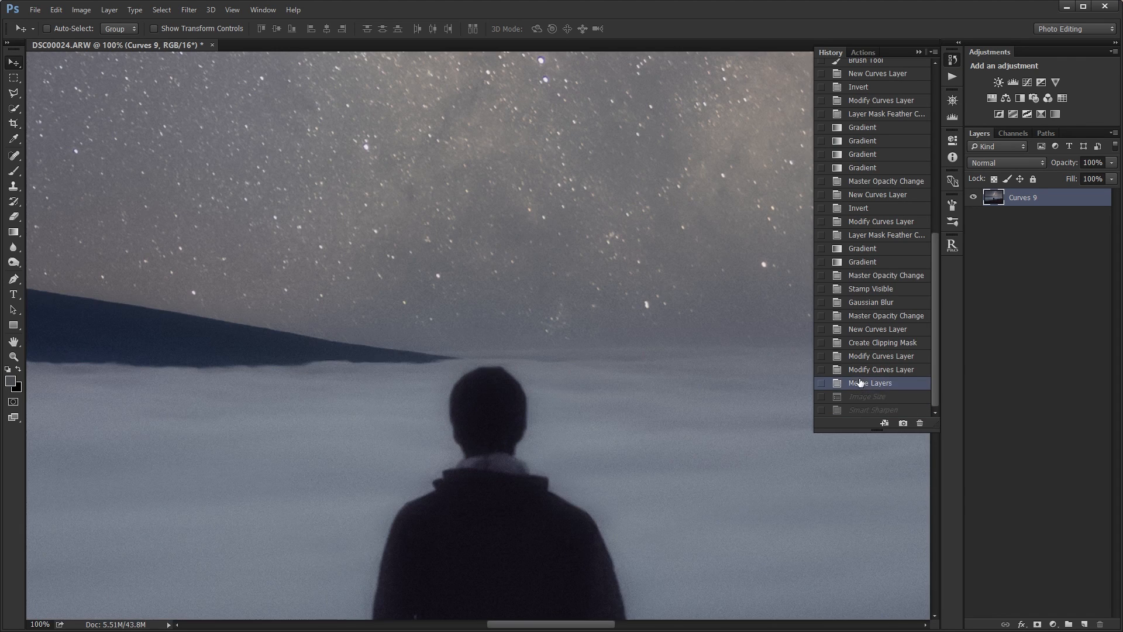
{"action": "left_click", "coordinate": [861, 371]}
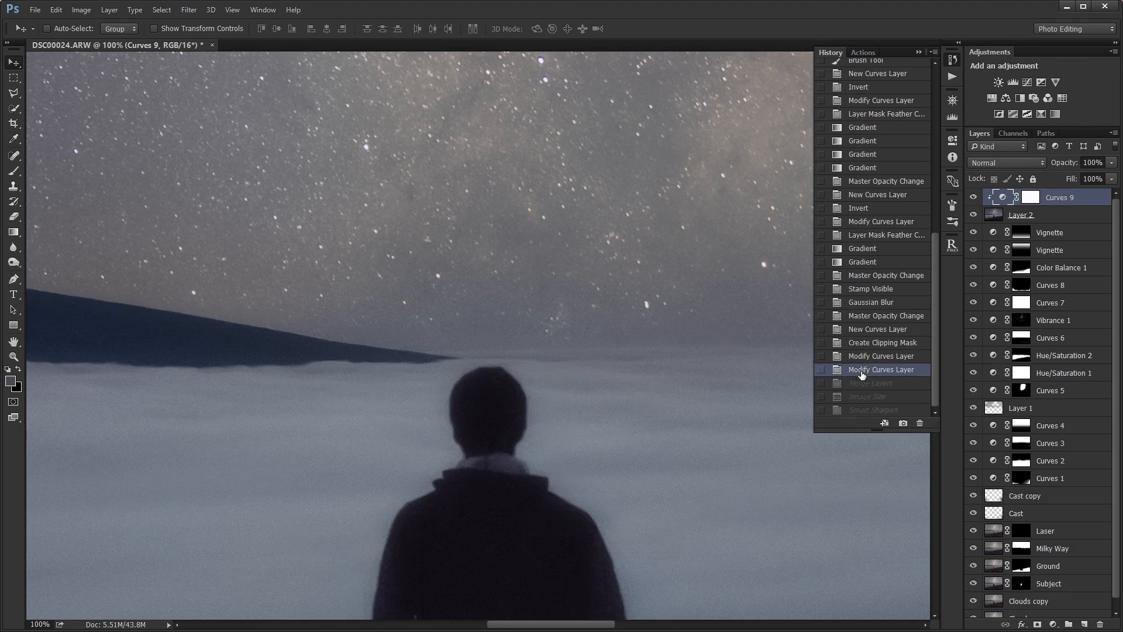
{"action": "left_click", "coordinate": [920, 51]}
{"action": "scroll", "coordinate": [757, 297], "scroll_direction": "down", "scroll_amount": 4}
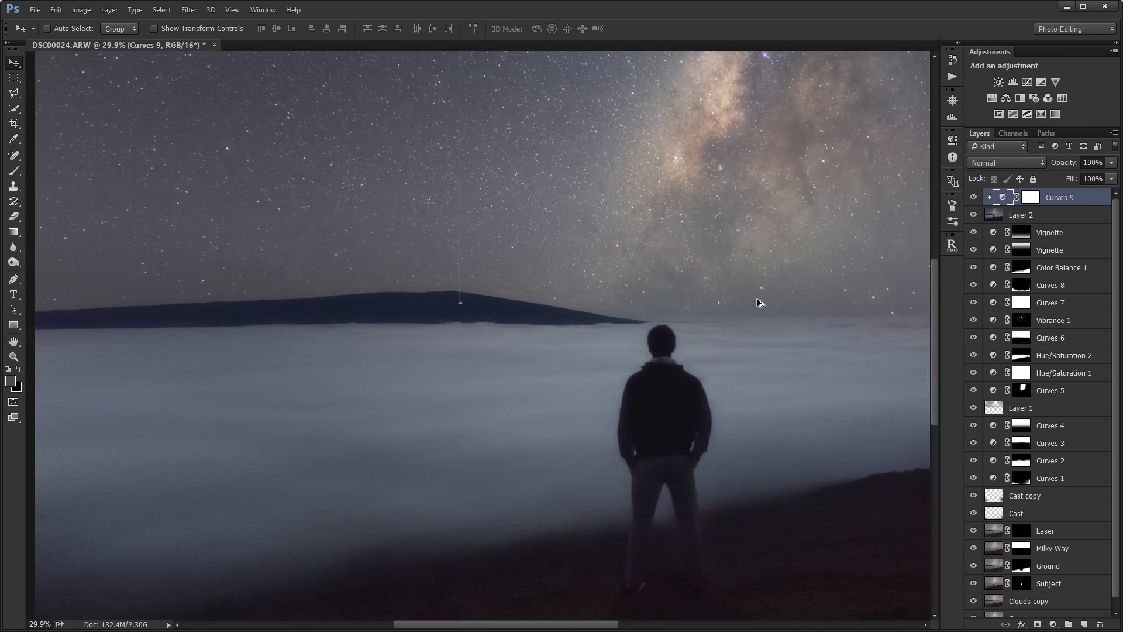
{"action": "scroll", "coordinate": [756, 298], "scroll_direction": "down", "scroll_amount": 3}
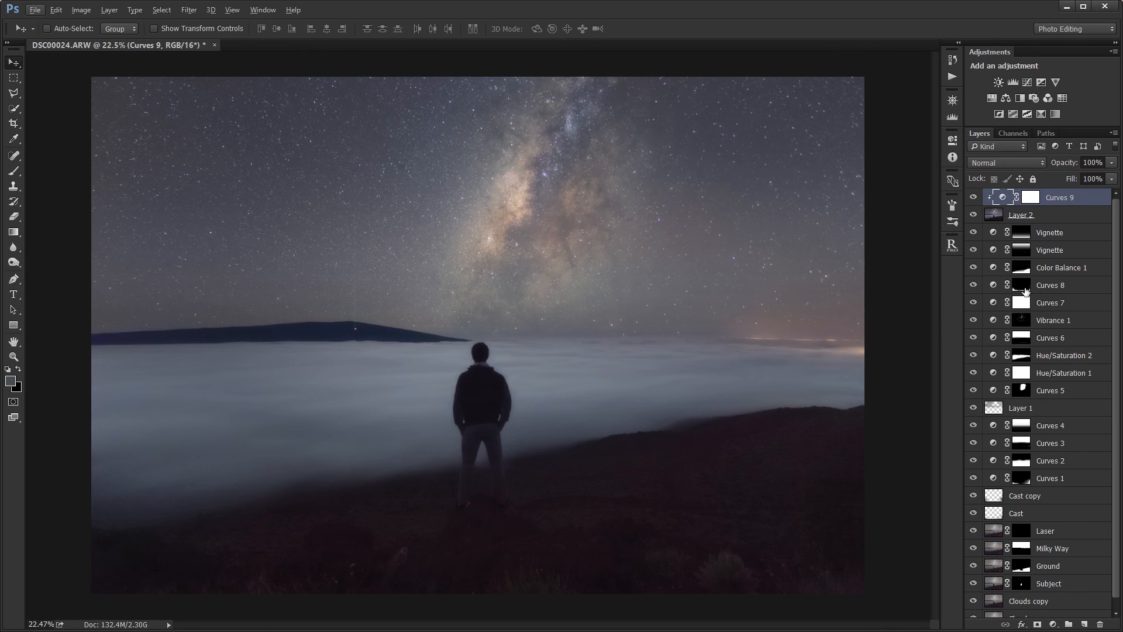
Show only the Clouds layer, and reveal the exposure, Cast and Curves 1 layers one by one to review the blend.
{"action": "scroll", "coordinate": [1027, 258], "scroll_direction": "down", "scroll_amount": 1}
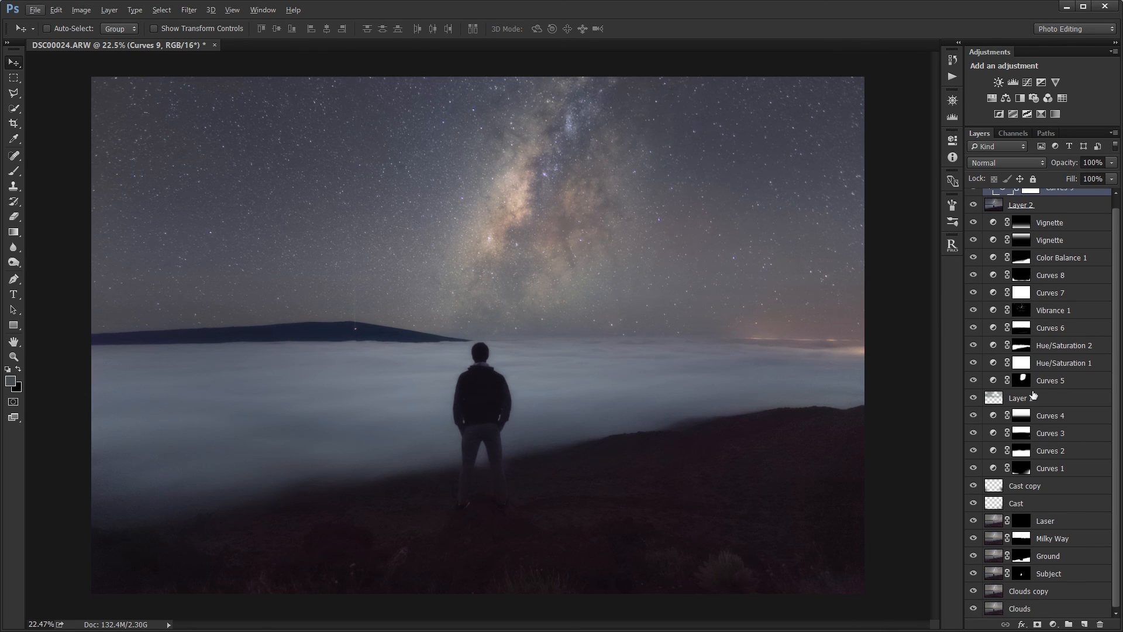
{"action": "left_click", "coordinate": [974, 609], "text": "alt"}
{"action": "left_click", "coordinate": [974, 591]}
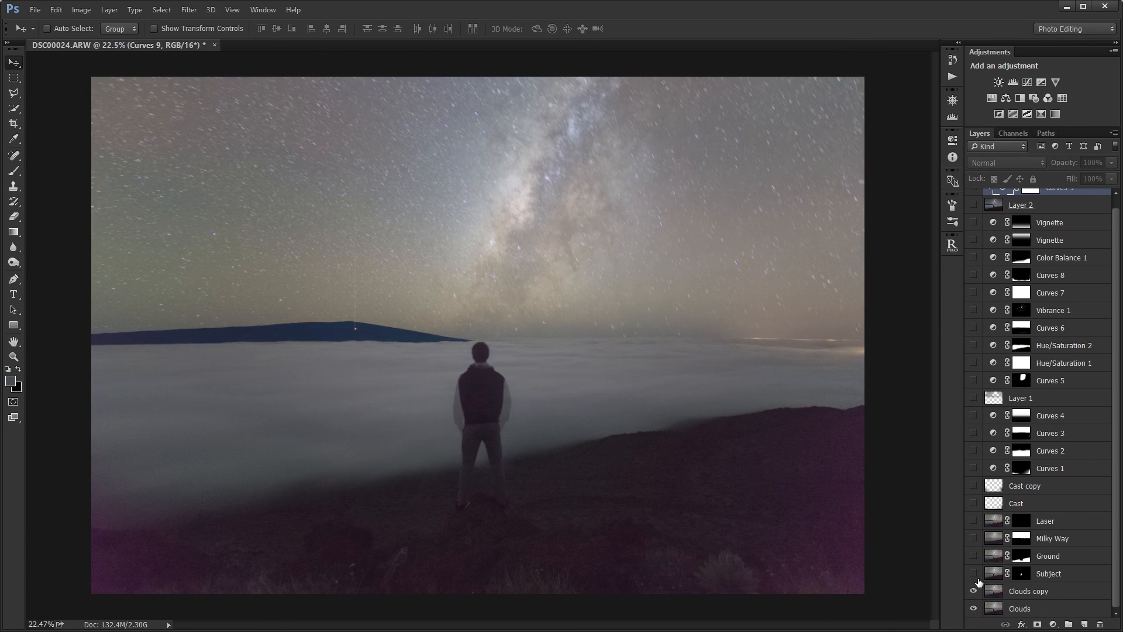
{"action": "left_click", "coordinate": [975, 574]}
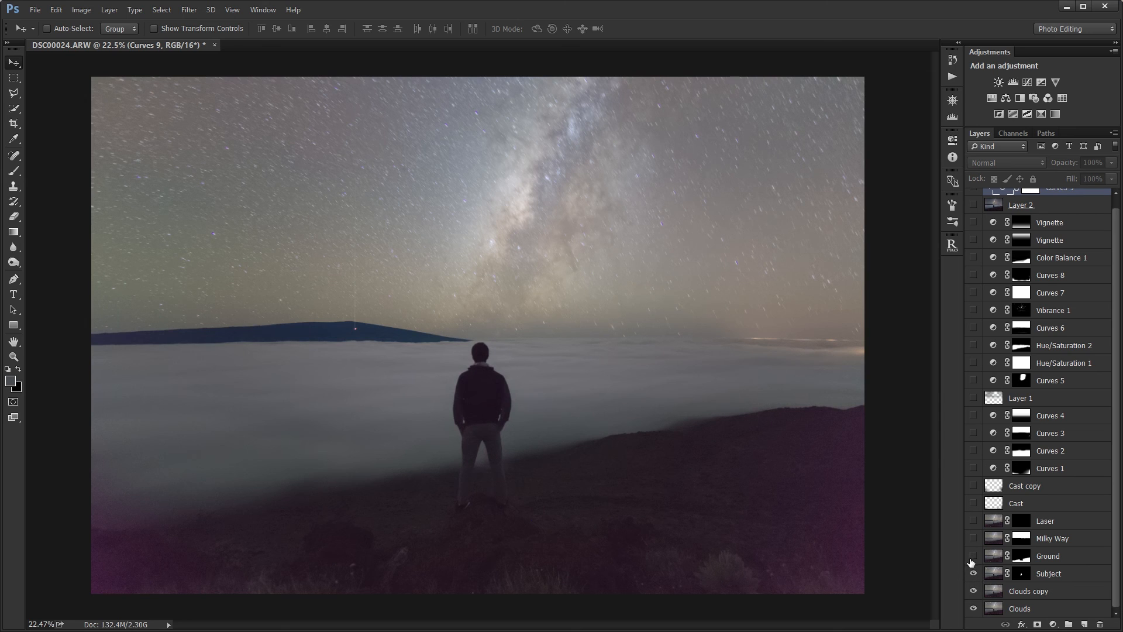
{"action": "left_click", "coordinate": [973, 556]}
{"action": "left_click", "coordinate": [974, 539]}
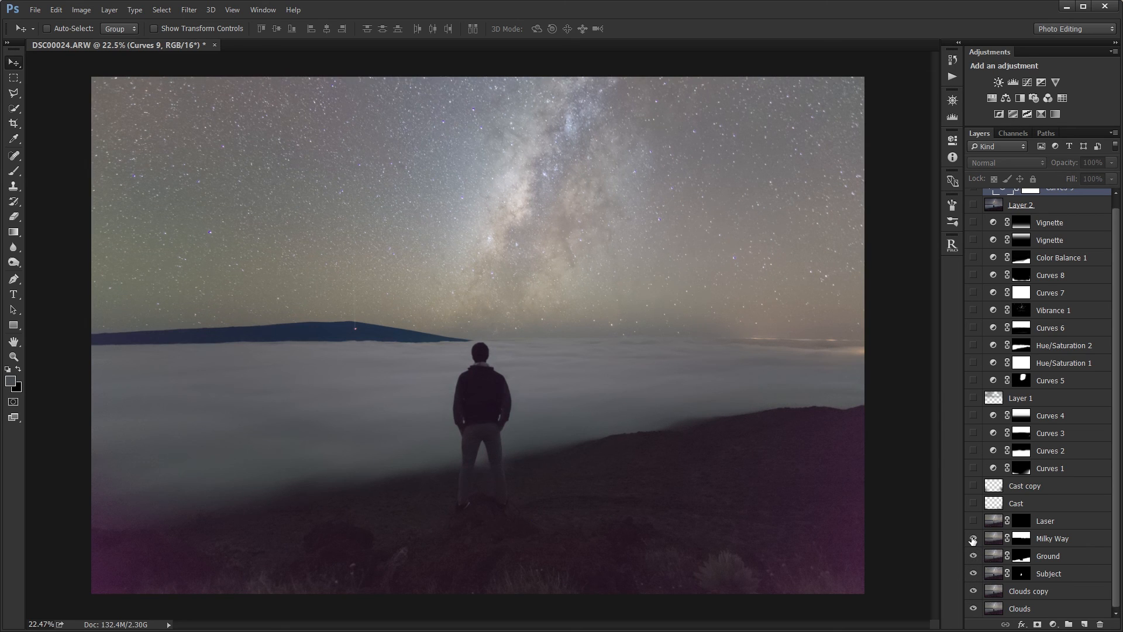
{"action": "left_click", "coordinate": [973, 521]}
{"action": "left_click", "coordinate": [973, 503]}
{"action": "left_click", "coordinate": [973, 486]}
{"action": "left_click", "coordinate": [972, 469]}
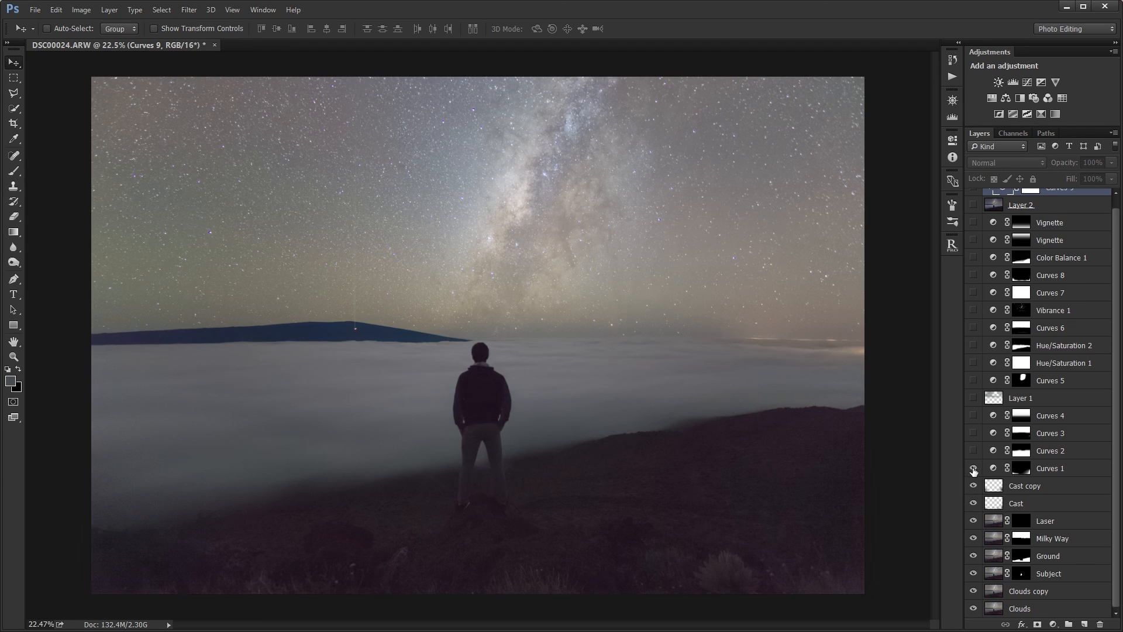
Review the effect of each adjustment by revealing the layers from Curves 2 up through Curves 7 in turn.
{"action": "left_click", "coordinate": [1018, 467]}
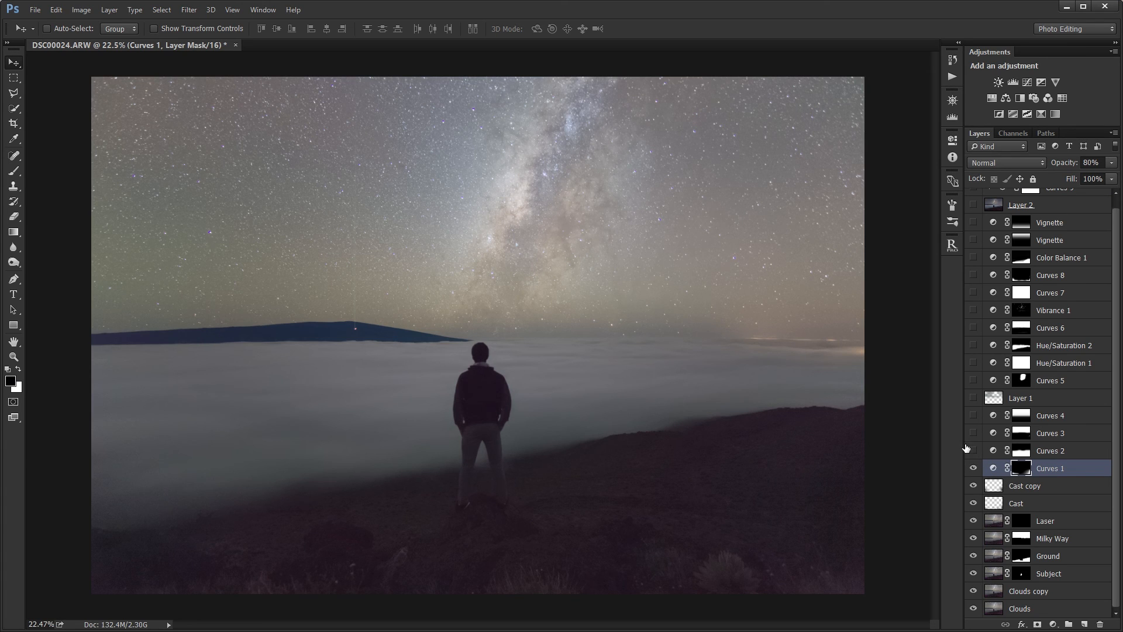
{"action": "left_click", "coordinate": [973, 451]}
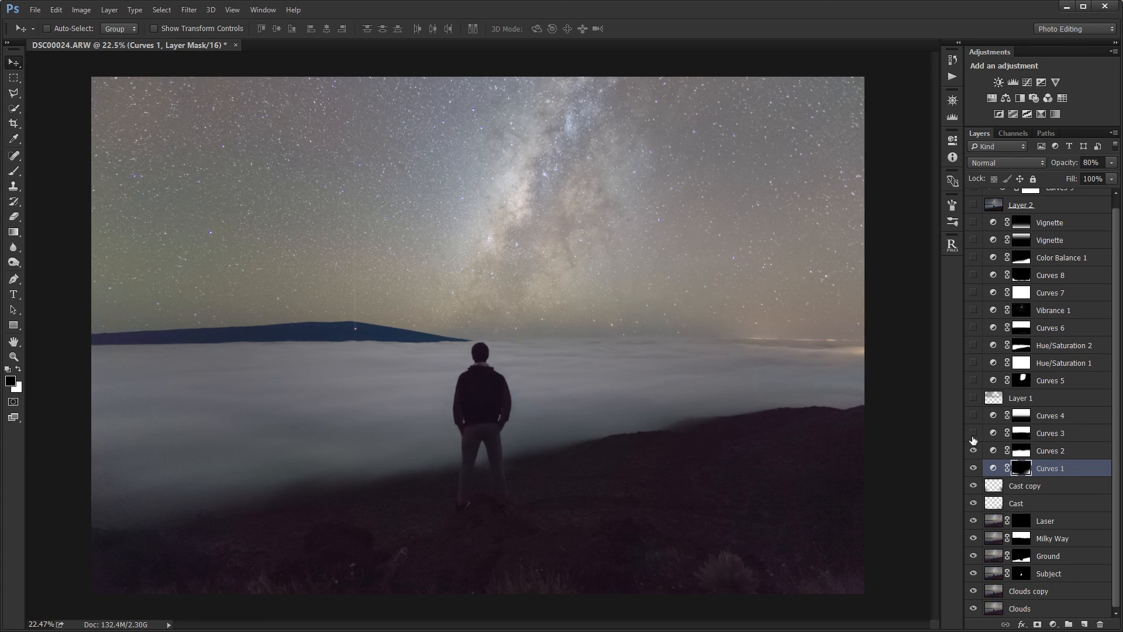
{"action": "left_click", "coordinate": [973, 434]}
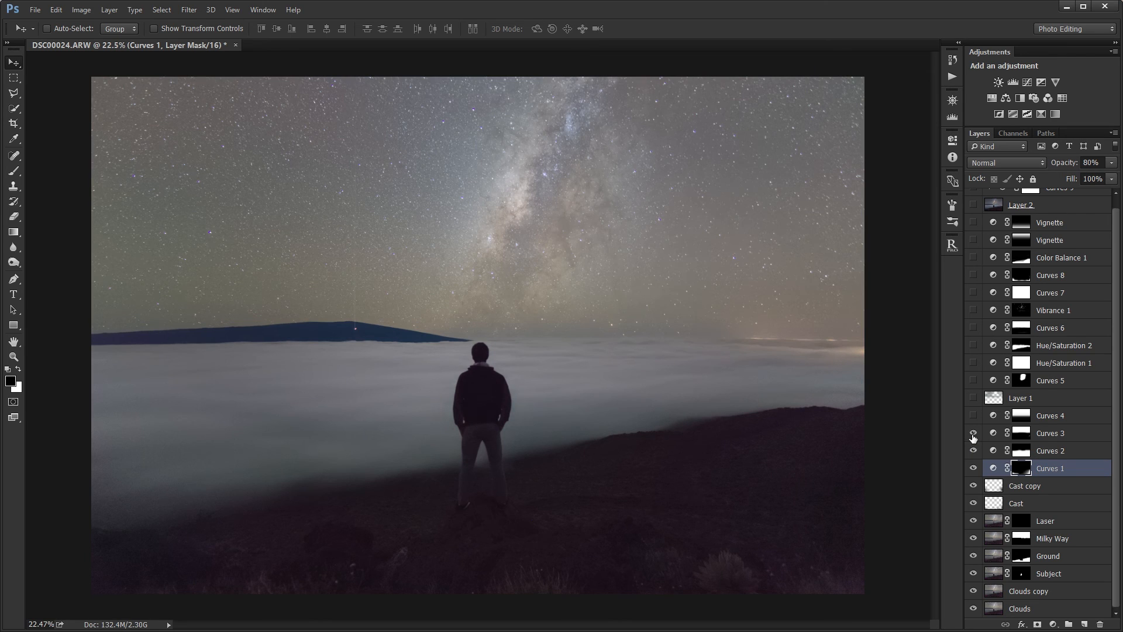
{"action": "left_click", "coordinate": [973, 416]}
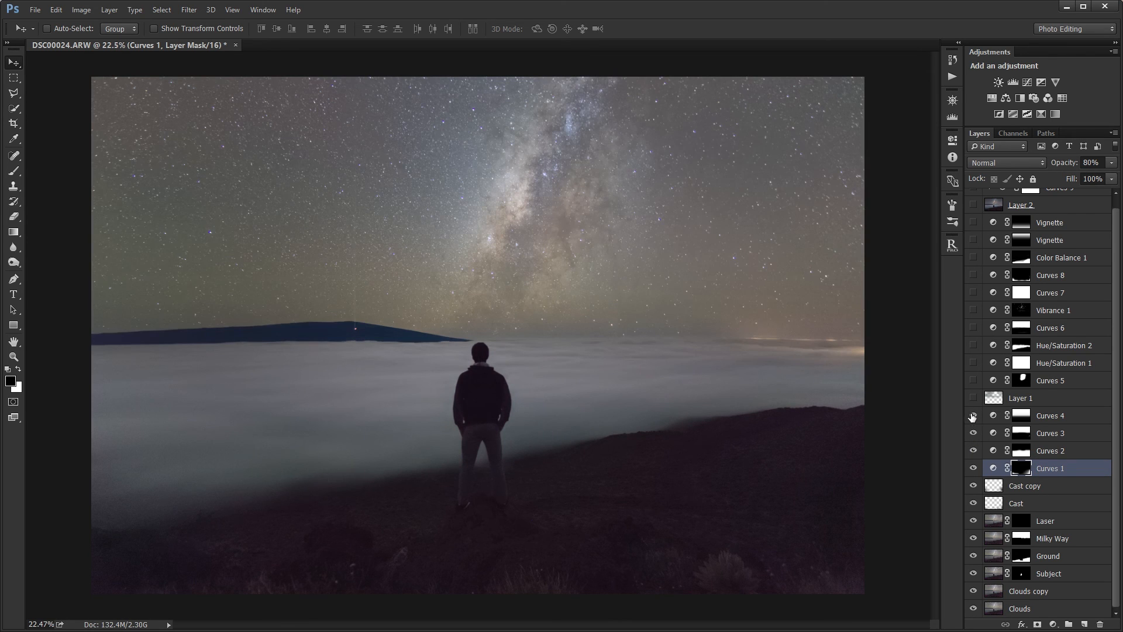
{"action": "left_click", "coordinate": [973, 400]}
{"action": "left_click", "coordinate": [974, 363]}
{"action": "left_click", "coordinate": [974, 328]}
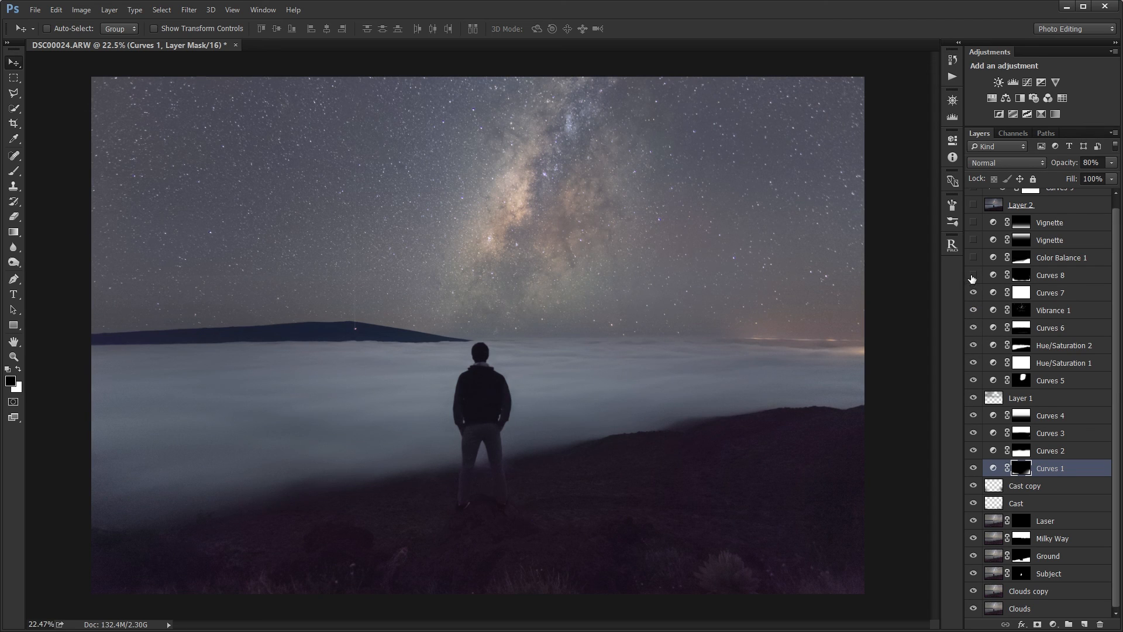
Compare Curves 8 off and on, reveal the remaining layers up to Curves 9, and select Layer 2.
{"action": "scroll", "coordinate": [973, 300], "scroll_direction": "up", "scroll_amount": 1}
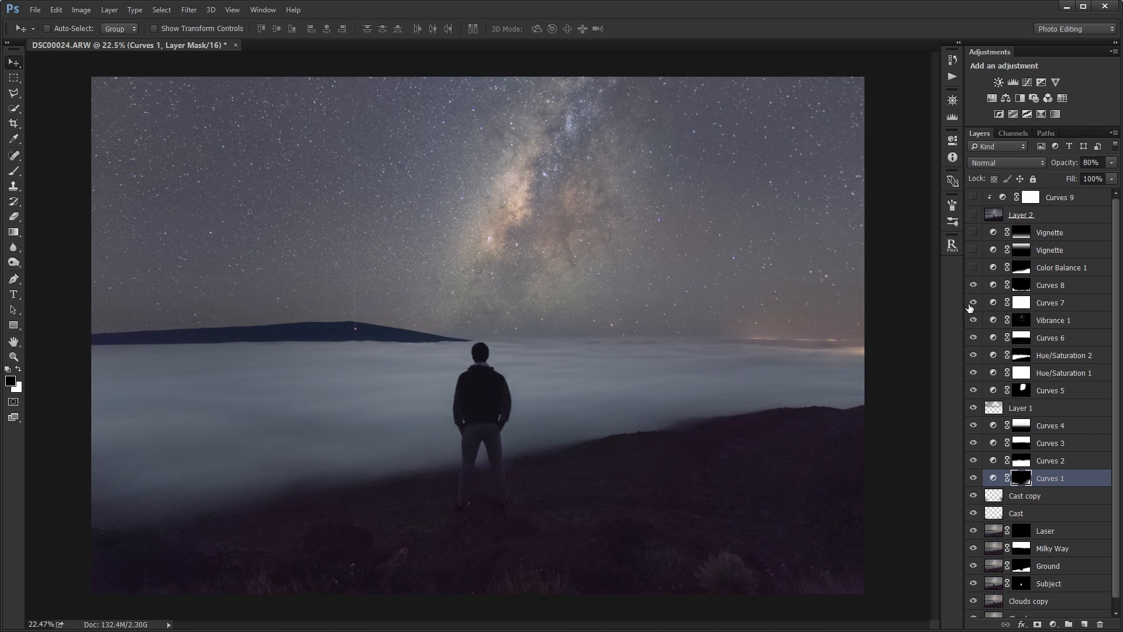
{"action": "left_click", "coordinate": [974, 286]}
{"action": "left_click", "coordinate": [974, 286]}
{"action": "left_click", "coordinate": [974, 250]}
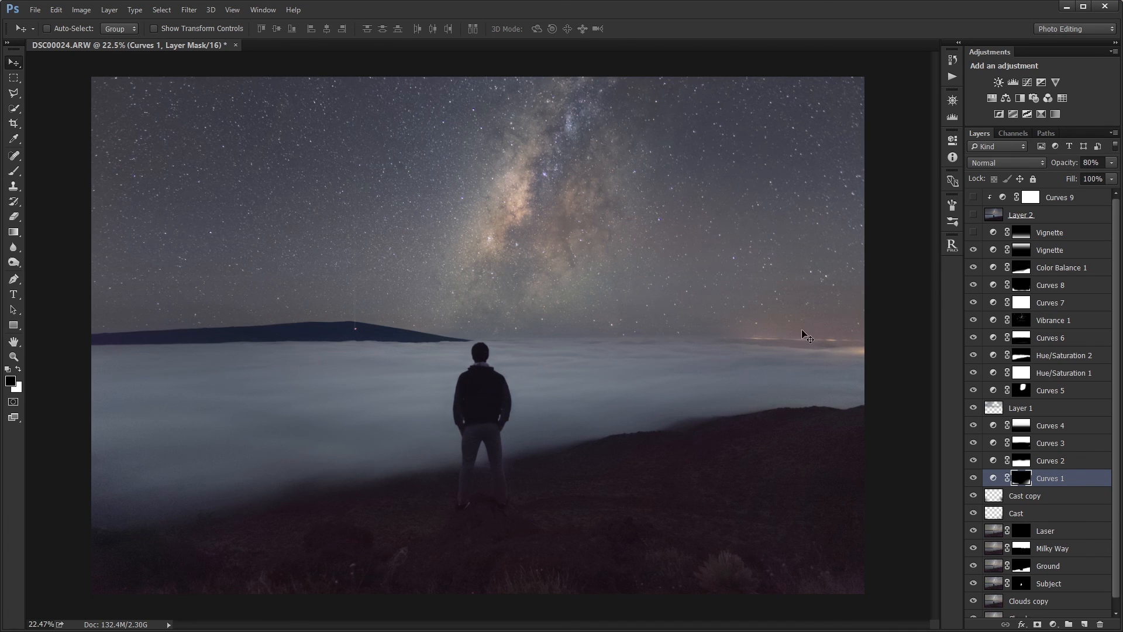
{"action": "left_click", "coordinate": [974, 215]}
{"action": "left_click", "coordinate": [974, 197]}
{"action": "left_click", "coordinate": [1049, 221]}
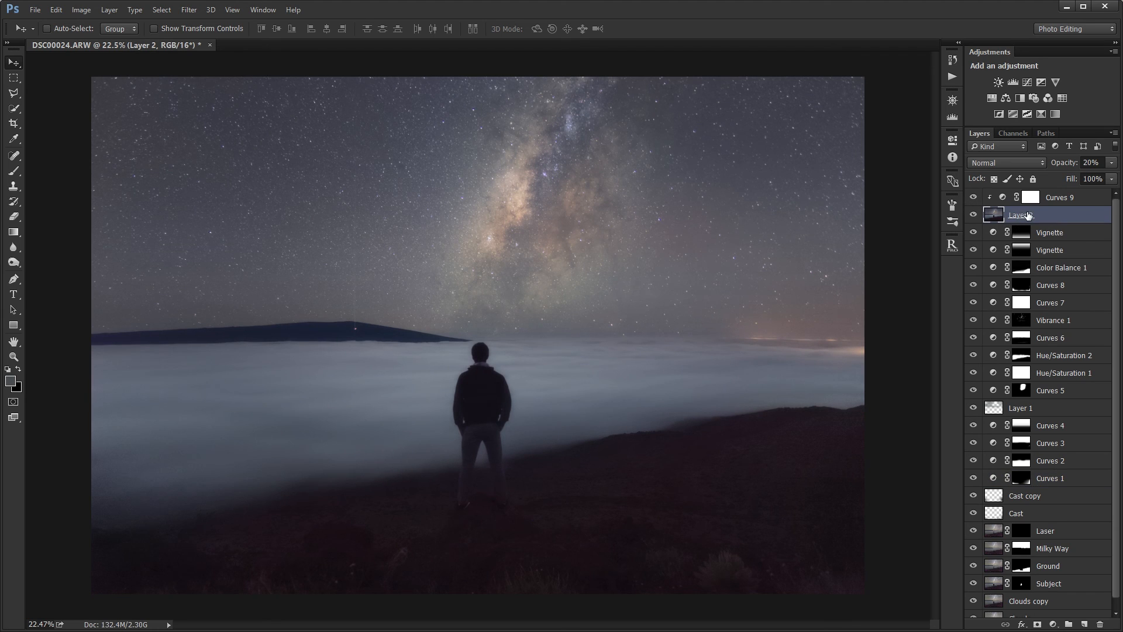